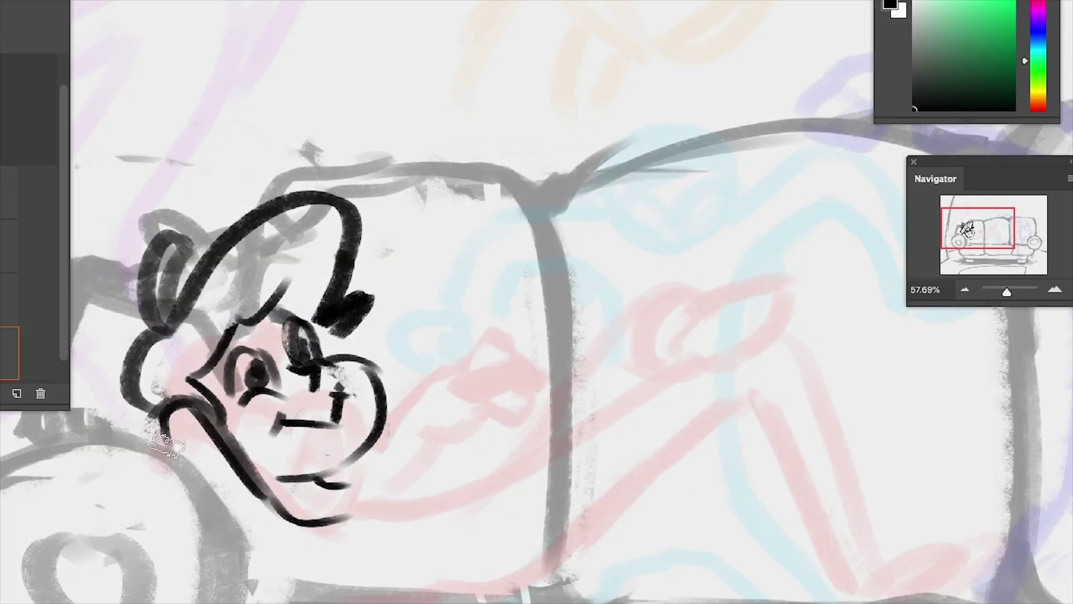
Undo the hooked jaw stroke on the reclining character's inked head
{"action": "key", "text": "ctrl+z"}
Ink the jaw and neck lines below the ear, joining the chin to the right cheek
{"action": "left_click_drag", "start_coordinate": [130, 366], "coordinate": [241, 479]}
{"action": "key", "text": "ctrl+z"}
{"action": "left_click_drag", "start_coordinate": [162, 417], "coordinate": [269, 514]}
{"action": "mouse_move", "coordinate": [133, 405]}
{"action": "left_mouse_down"}
{"action": "mouse_move", "coordinate": [245, 535]}
{"action": "mouse_move", "coordinate": [261, 518]}
{"action": "left_mouse_up"}
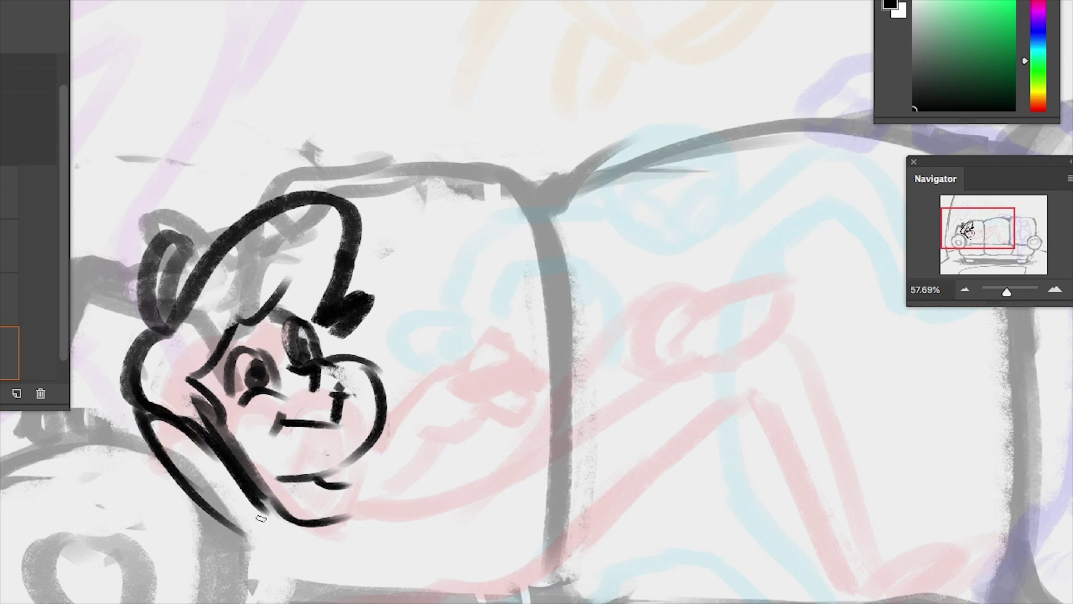
{"action": "left_click_drag", "start_coordinate": [166, 445], "coordinate": [294, 577]}
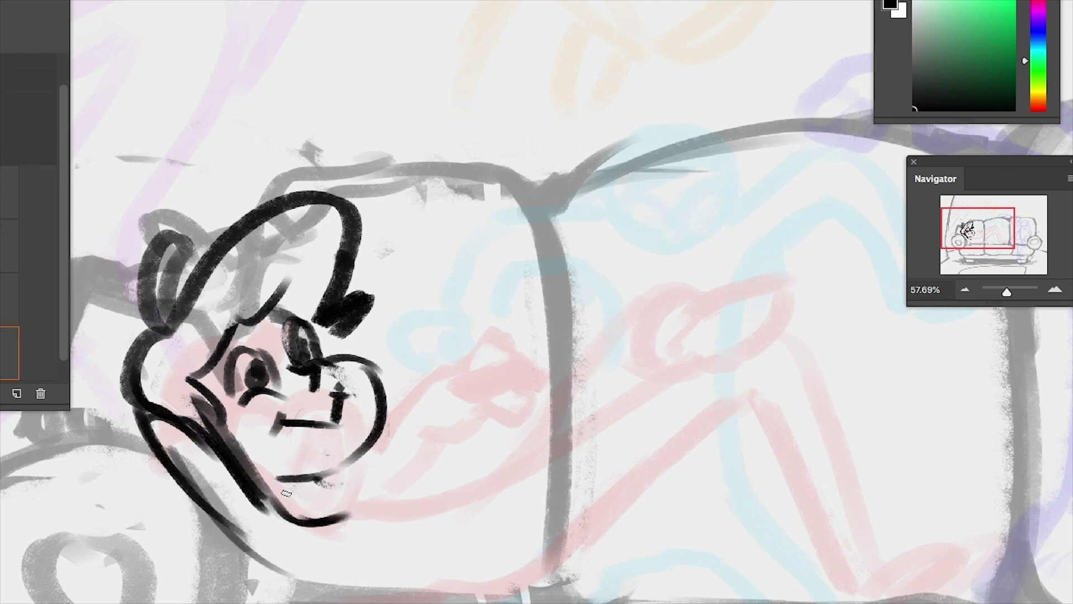
{"action": "mouse_move", "coordinate": [352, 435]}
{"action": "left_mouse_down"}
{"action": "mouse_move", "coordinate": [276, 477]}
{"action": "mouse_move", "coordinate": [252, 463]}
{"action": "mouse_move", "coordinate": [318, 503]}
{"action": "mouse_move", "coordinate": [581, 372]}
{"action": "mouse_move", "coordinate": [665, 342]}
{"action": "left_mouse_up"}
Ink the long body line up from the chin, a vertical torso line and the body's bottom edge
{"action": "key", "text": "ctrl+z"}
{"action": "left_click_drag", "start_coordinate": [313, 503], "coordinate": [693, 336]}
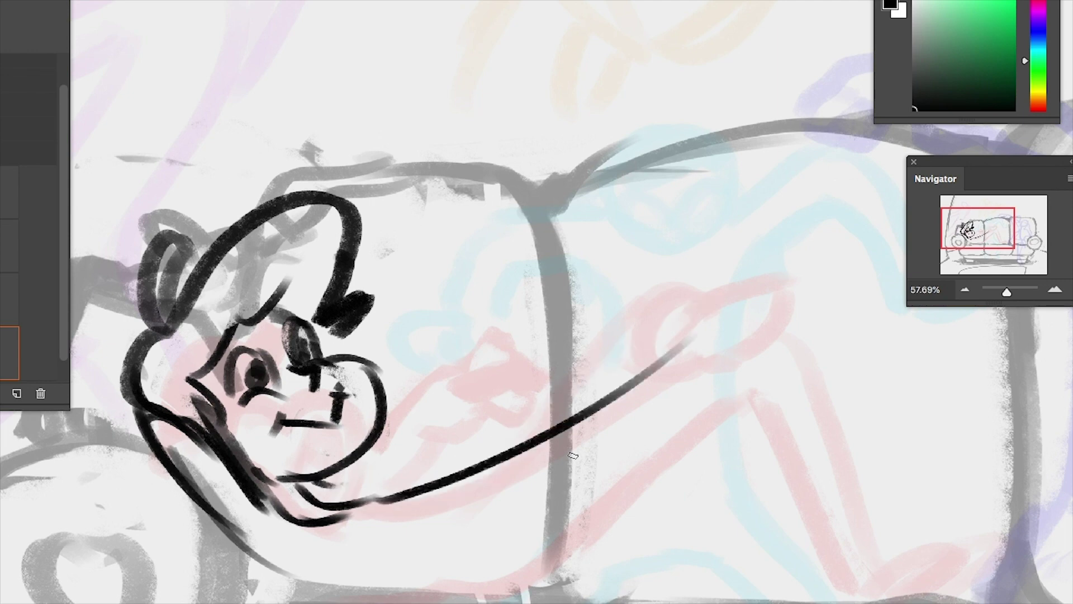
{"action": "left_click_drag", "start_coordinate": [492, 471], "coordinate": [491, 601]}
{"action": "left_click_drag", "start_coordinate": [486, 593], "coordinate": [296, 571]}
{"action": "mouse_move", "coordinate": [501, 550]}
{"action": "left_mouse_down"}
{"action": "mouse_move", "coordinate": [712, 366]}
{"action": "mouse_move", "coordinate": [826, 385]}
{"action": "mouse_move", "coordinate": [883, 581]}
{"action": "mouse_move", "coordinate": [710, 385]}
{"action": "left_mouse_up"}
{"action": "key", "text": "ctrl+z"}
Ink the thigh to the raised knee, the shin, the foot's sole and toes, and a knee mark
{"action": "mouse_move", "coordinate": [705, 334]}
{"action": "left_mouse_down"}
{"action": "mouse_move", "coordinate": [863, 553]}
{"action": "mouse_move", "coordinate": [844, 565]}
{"action": "left_mouse_up"}
{"action": "key", "text": "ctrl+z"}
{"action": "mouse_move", "coordinate": [693, 397]}
{"action": "left_mouse_down"}
{"action": "mouse_move", "coordinate": [830, 587]}
{"action": "mouse_move", "coordinate": [703, 538]}
{"action": "mouse_move", "coordinate": [779, 413]}
{"action": "mouse_move", "coordinate": [816, 436]}
{"action": "mouse_move", "coordinate": [810, 458]}
{"action": "left_mouse_up"}
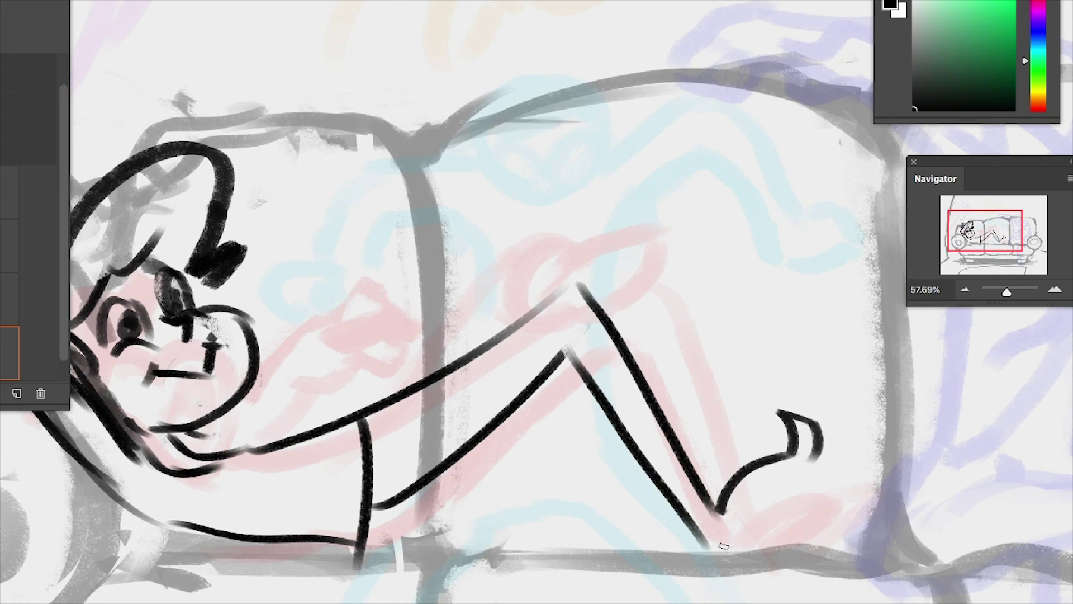
{"action": "mouse_move", "coordinate": [722, 551]}
{"action": "left_mouse_down"}
{"action": "mouse_move", "coordinate": [797, 489]}
{"action": "mouse_move", "coordinate": [778, 499]}
{"action": "mouse_move", "coordinate": [786, 455]}
{"action": "left_mouse_up"}
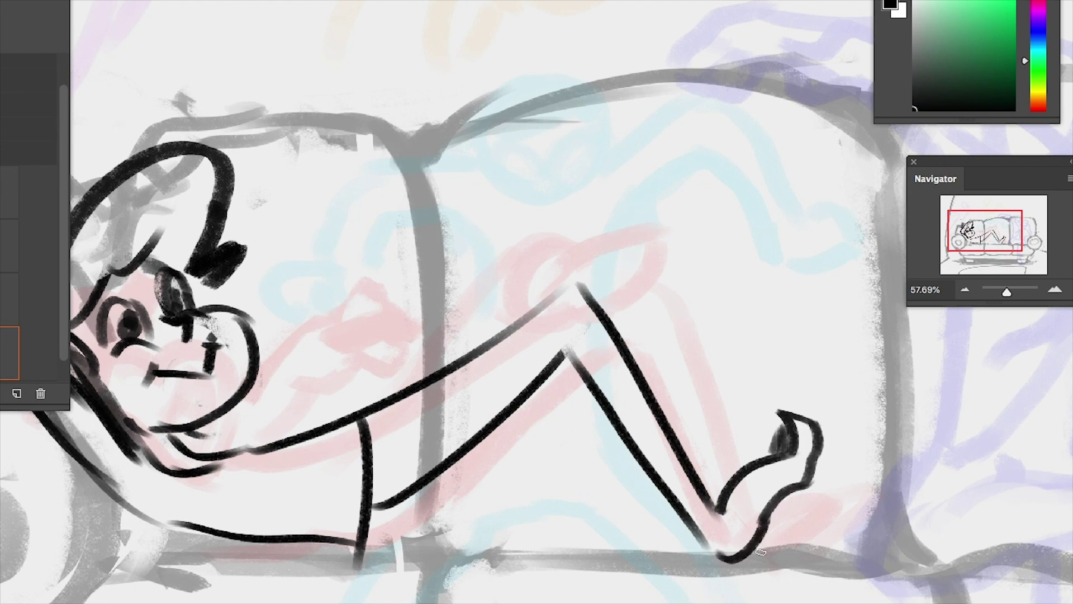
{"action": "left_click_drag", "start_coordinate": [726, 513], "coordinate": [737, 530]}
{"action": "left_click_drag", "start_coordinate": [497, 363], "coordinate": [500, 444]}
{"action": "key", "text": "ctrl+z"}
{"action": "mouse_move", "coordinate": [580, 306]}
{"action": "left_mouse_down"}
{"action": "mouse_move", "coordinate": [581, 340]}
{"action": "mouse_move", "coordinate": [598, 342]}
{"action": "left_mouse_up"}
Rework the shoulder and arm line and draw a fist above the raised knee
{"action": "left_click_drag", "start_coordinate": [508, 411], "coordinate": [679, 364]}
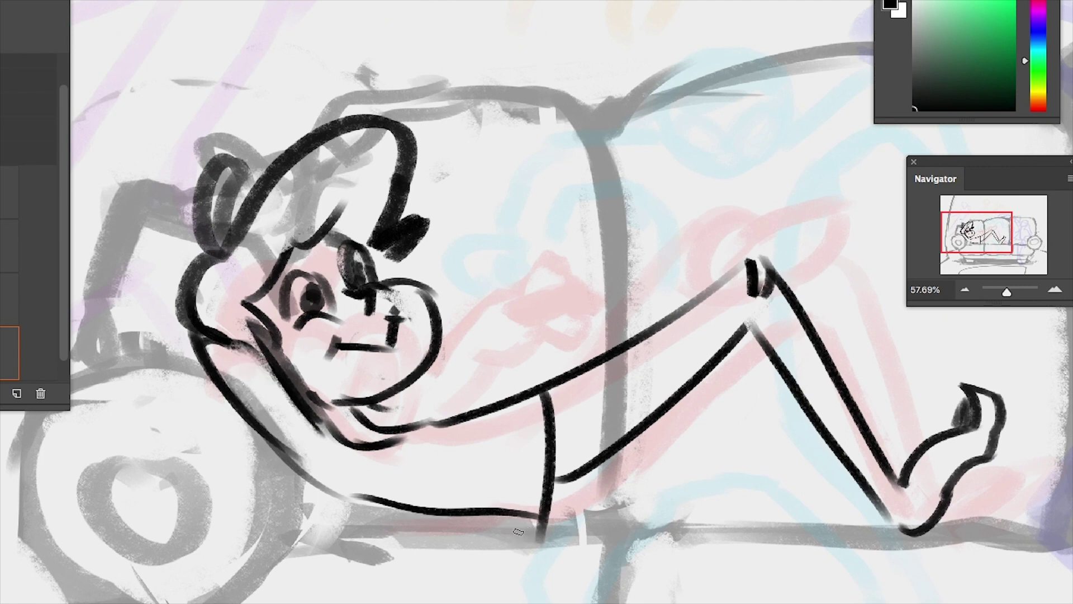
{"action": "mouse_move", "coordinate": [193, 329]}
{"action": "left_mouse_down"}
{"action": "mouse_move", "coordinate": [257, 352]}
{"action": "mouse_move", "coordinate": [341, 450]}
{"action": "mouse_move", "coordinate": [367, 453]}
{"action": "mouse_move", "coordinate": [400, 427]}
{"action": "left_mouse_up"}
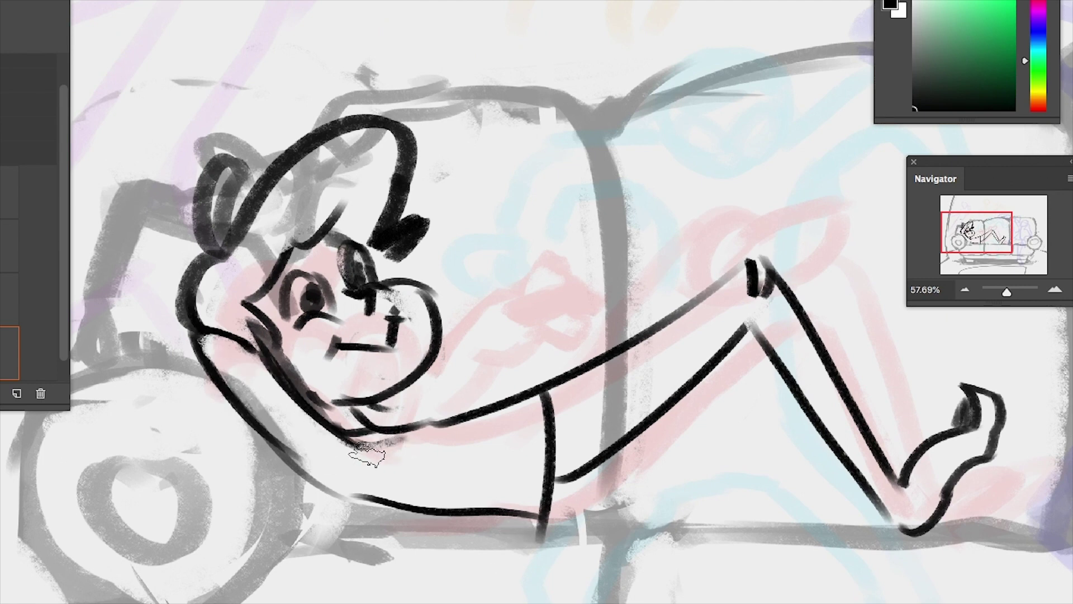
{"action": "left_click_drag", "start_coordinate": [793, 413], "coordinate": [688, 431]}
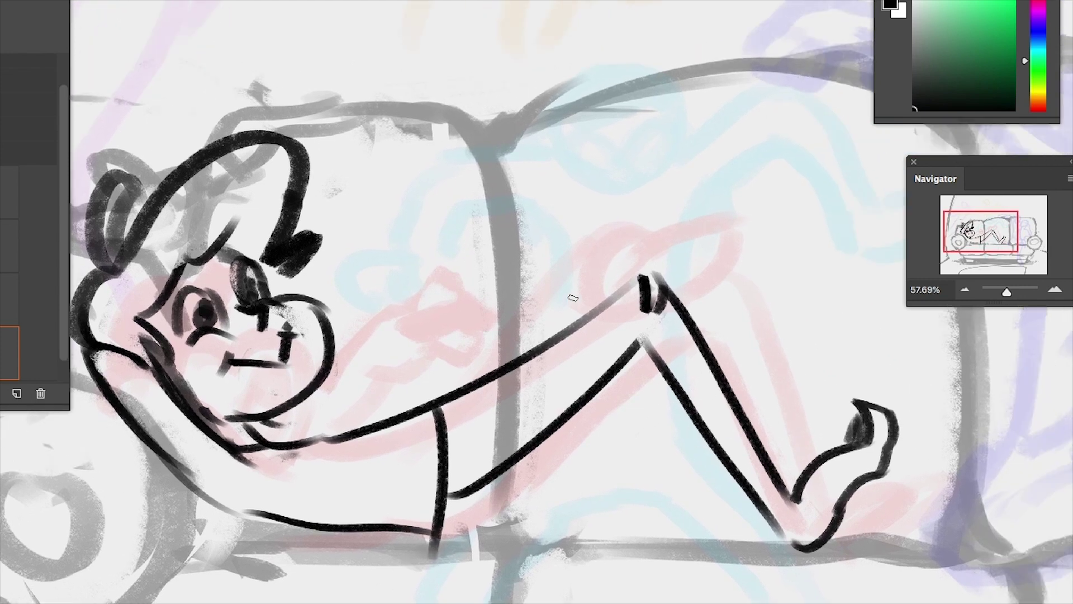
{"action": "left_click_drag", "start_coordinate": [583, 279], "coordinate": [625, 218]}
{"action": "key", "text": "ctrl+z"}
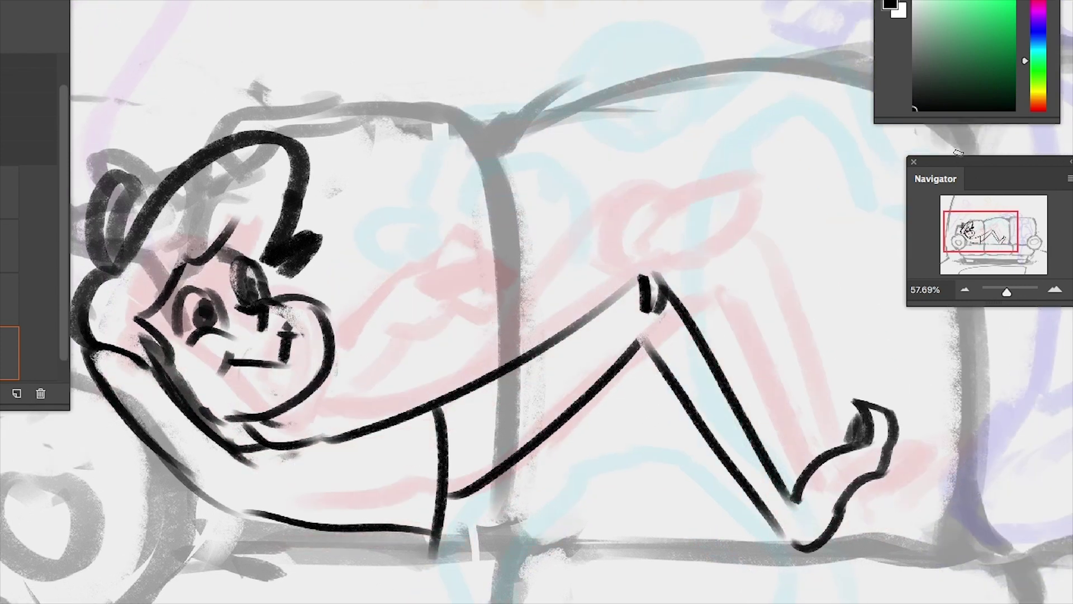
{"action": "mouse_move", "coordinate": [592, 254]}
{"action": "left_mouse_down"}
{"action": "mouse_move", "coordinate": [629, 235]}
{"action": "mouse_move", "coordinate": [550, 290]}
{"action": "mouse_move", "coordinate": [632, 277]}
{"action": "mouse_move", "coordinate": [626, 226]}
{"action": "mouse_move", "coordinate": [631, 273]}
{"action": "left_mouse_up"}
{"action": "key", "text": "ctrl+z"}
{"action": "left_click_drag", "start_coordinate": [619, 223], "coordinate": [629, 268]}
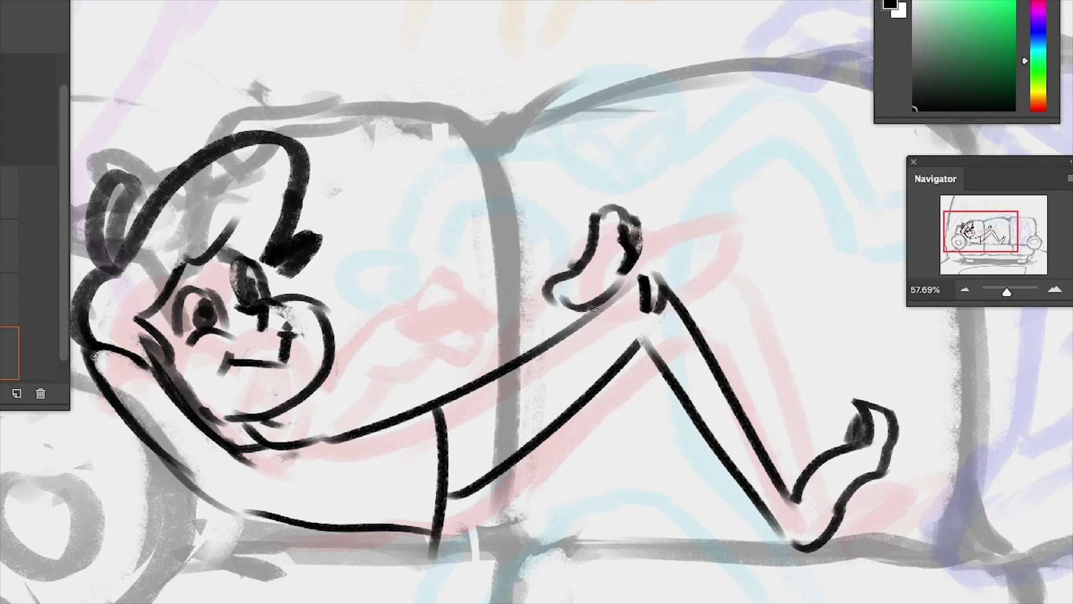
Draw the wrist curve and forearm line running down from the fist
{"action": "left_click_drag", "start_coordinate": [569, 253], "coordinate": [447, 391]}
{"action": "key", "text": "ctrl+z"}
{"action": "key", "text": "ctrl+z"}
{"action": "mouse_move", "coordinate": [558, 260]}
{"action": "left_mouse_down"}
{"action": "mouse_move", "coordinate": [517, 330]}
{"action": "mouse_move", "coordinate": [540, 329]}
{"action": "left_mouse_up"}
{"action": "mouse_move", "coordinate": [536, 272]}
{"action": "left_mouse_down"}
{"action": "mouse_move", "coordinate": [450, 392]}
{"action": "mouse_move", "coordinate": [434, 395]}
{"action": "left_mouse_up"}
{"action": "key", "text": "ctrl+z"}
{"action": "key", "text": "ctrl+z"}
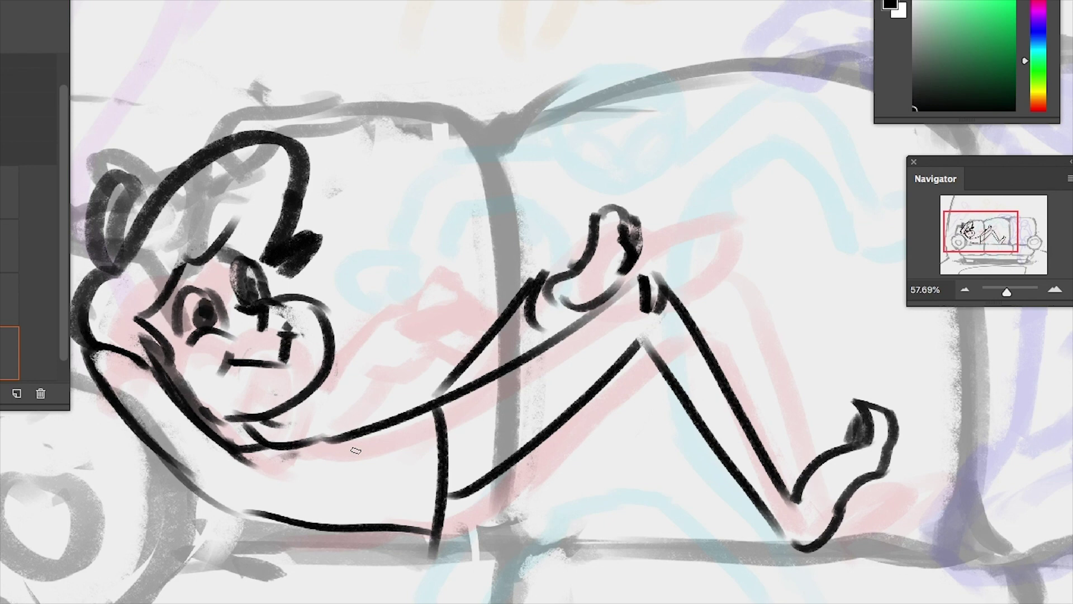
Compare neighbouring animation frames and retry the forearm stroke from the fist toward the body
{"action": "key", "text": "Right"}
{"action": "key", "text": "Left"}
{"action": "key", "text": "Right"}
{"action": "key", "text": "Left"}
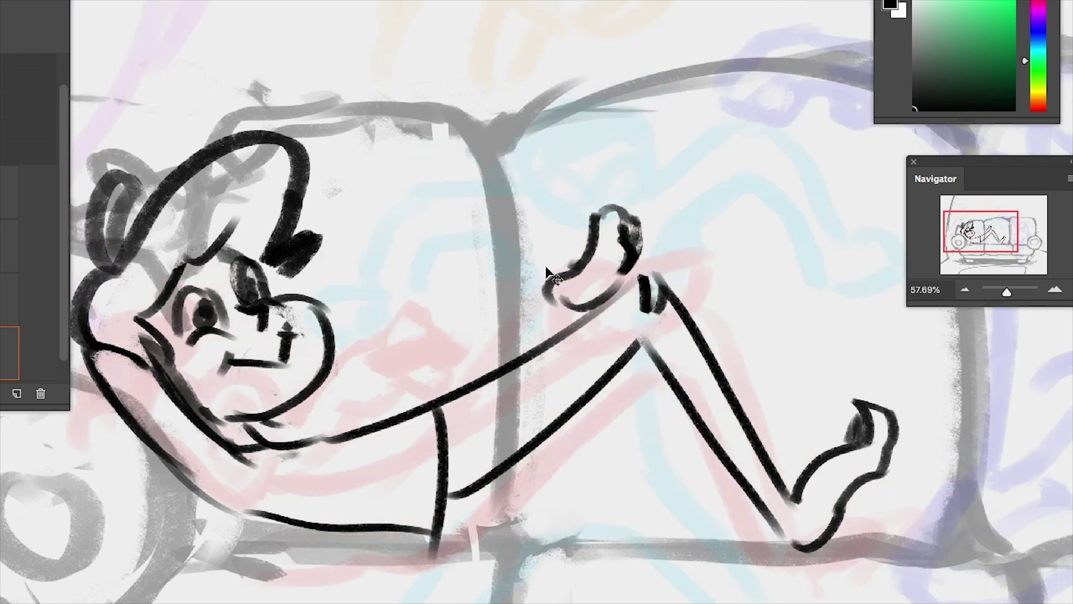
{"action": "key", "text": "Right"}
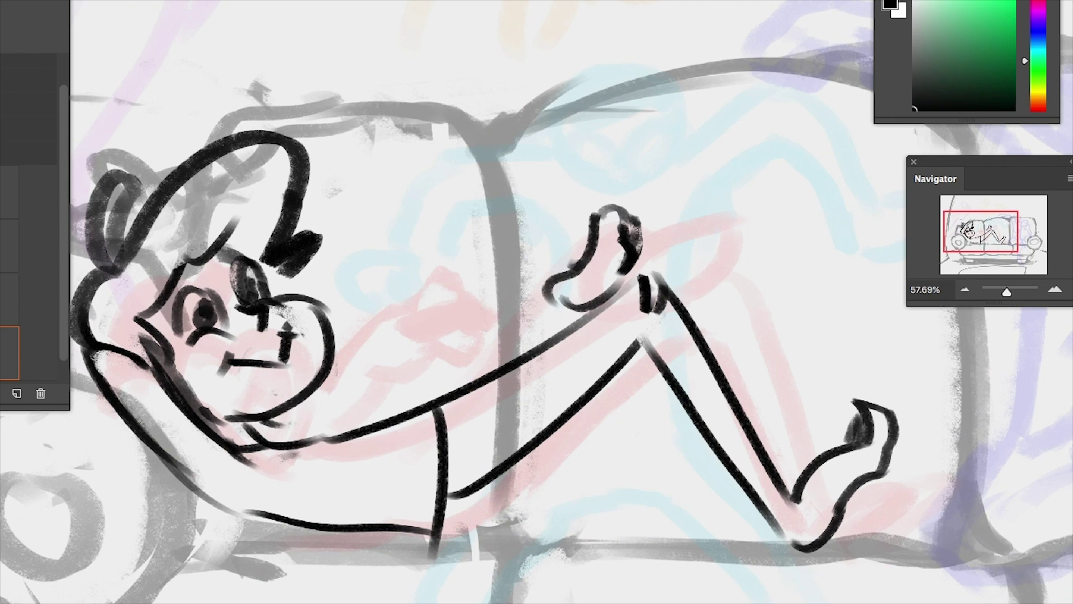
{"action": "left_click_drag", "start_coordinate": [547, 237], "coordinate": [425, 403]}
{"action": "key", "text": "ctrl+z"}
{"action": "left_click_drag", "start_coordinate": [547, 236], "coordinate": [447, 364]}
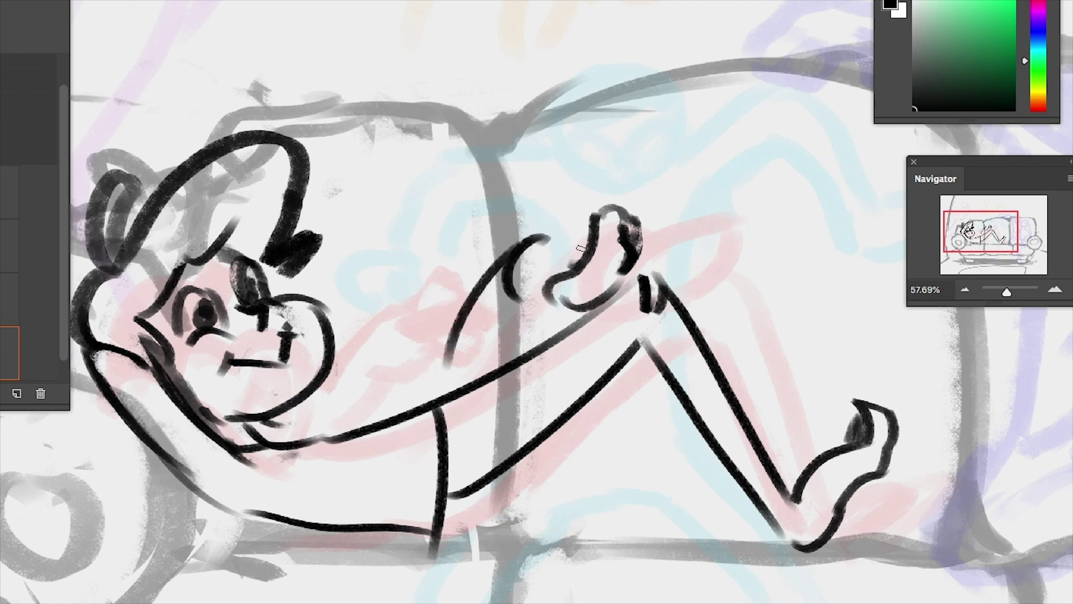
{"action": "key", "text": "ctrl+z"}
{"action": "mouse_move", "coordinate": [547, 236]}
{"action": "left_mouse_down"}
{"action": "mouse_move", "coordinate": [482, 311]}
{"action": "mouse_move", "coordinate": [428, 433]}
{"action": "mouse_move", "coordinate": [433, 386]}
{"action": "left_mouse_up"}
{"action": "key", "text": "ctrl+z"}
Ink a zigzag hem across the lower leg, wrist lines joining forearm to hand, and thicken the knee cap
{"action": "mouse_move", "coordinate": [738, 422]}
{"action": "left_mouse_down"}
{"action": "mouse_move", "coordinate": [775, 412]}
{"action": "mouse_move", "coordinate": [782, 382]}
{"action": "mouse_move", "coordinate": [785, 466]}
{"action": "left_mouse_up"}
{"action": "key", "text": "ctrl+z"}
{"action": "left_click_drag", "start_coordinate": [794, 405], "coordinate": [785, 465]}
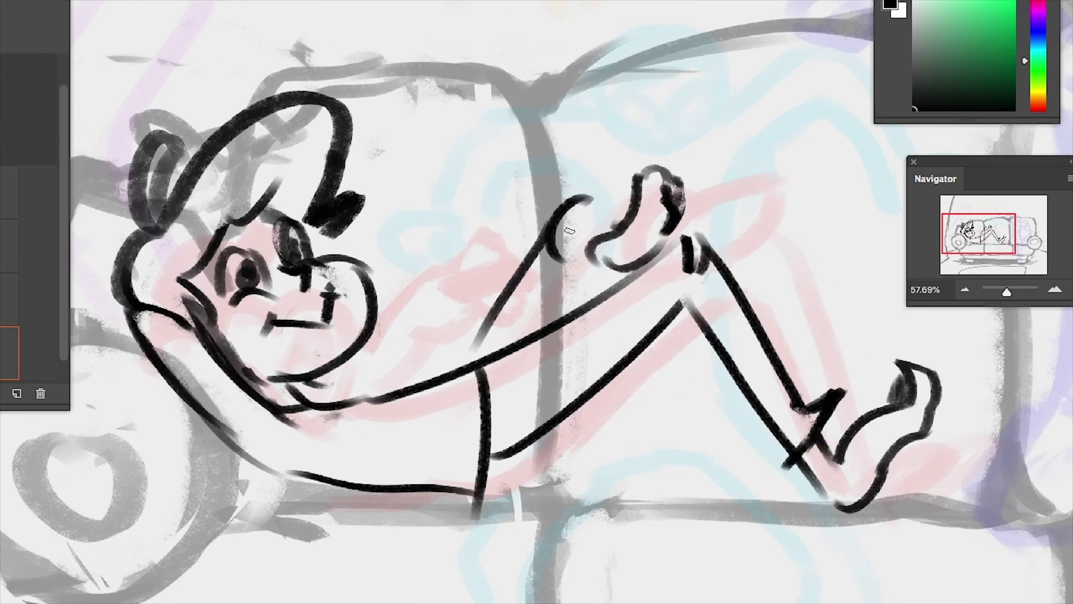
{"action": "mouse_move", "coordinate": [592, 211]}
{"action": "left_mouse_down"}
{"action": "mouse_move", "coordinate": [613, 245]}
{"action": "mouse_move", "coordinate": [597, 217]}
{"action": "mouse_move", "coordinate": [617, 214]}
{"action": "left_mouse_up"}
{"action": "key", "text": "ctrl+z"}
{"action": "mouse_move", "coordinate": [553, 244]}
{"action": "left_mouse_down"}
{"action": "mouse_move", "coordinate": [617, 239]}
{"action": "mouse_move", "coordinate": [598, 235]}
{"action": "mouse_move", "coordinate": [606, 232]}
{"action": "mouse_move", "coordinate": [615, 264]}
{"action": "mouse_move", "coordinate": [679, 230]}
{"action": "left_mouse_up"}
{"action": "key", "text": "ctrl+z"}
{"action": "key", "text": "ctrl+z"}
{"action": "mouse_move", "coordinate": [629, 283]}
{"action": "left_mouse_down"}
{"action": "mouse_move", "coordinate": [687, 238]}
{"action": "mouse_move", "coordinate": [711, 244]}
{"action": "left_mouse_up"}
{"action": "mouse_move", "coordinate": [676, 297]}
{"action": "left_mouse_down"}
{"action": "mouse_move", "coordinate": [698, 304]}
{"action": "mouse_move", "coordinate": [711, 285]}
{"action": "mouse_move", "coordinate": [703, 299]}
{"action": "left_mouse_up"}
{"action": "key", "text": "ctrl+z"}
Draw the second arm's upper-arm curve across the chest
{"action": "left_click_drag", "start_coordinate": [704, 421], "coordinate": [682, 476]}
{"action": "left_click_drag", "start_coordinate": [567, 315], "coordinate": [533, 377]}
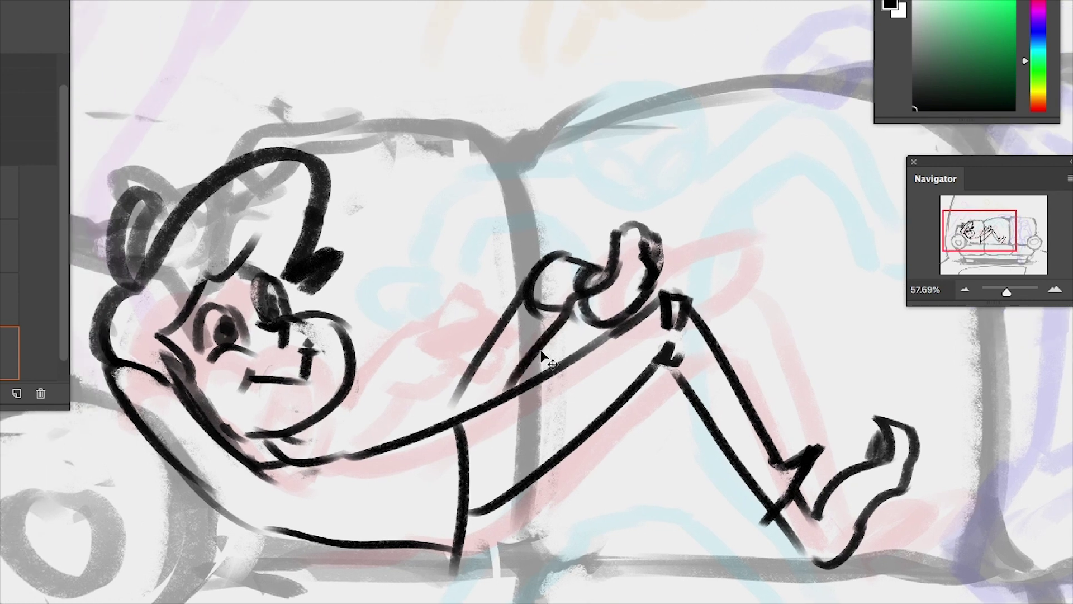
{"action": "key", "text": "ctrl+z"}
{"action": "mouse_move", "coordinate": [526, 278]}
{"action": "left_mouse_down"}
{"action": "mouse_move", "coordinate": [427, 400]}
{"action": "mouse_move", "coordinate": [459, 412]}
{"action": "left_mouse_up"}
{"action": "key", "text": "ctrl+z"}
{"action": "mouse_move", "coordinate": [356, 331]}
{"action": "left_mouse_down"}
{"action": "mouse_move", "coordinate": [403, 335]}
{"action": "mouse_move", "coordinate": [407, 356]}
{"action": "mouse_move", "coordinate": [425, 342]}
{"action": "left_mouse_up"}
Try out curled fingers and a clenched hand on the chest, reverting to a simpler finger outline
{"action": "left_click_drag", "start_coordinate": [380, 344], "coordinate": [414, 356]}
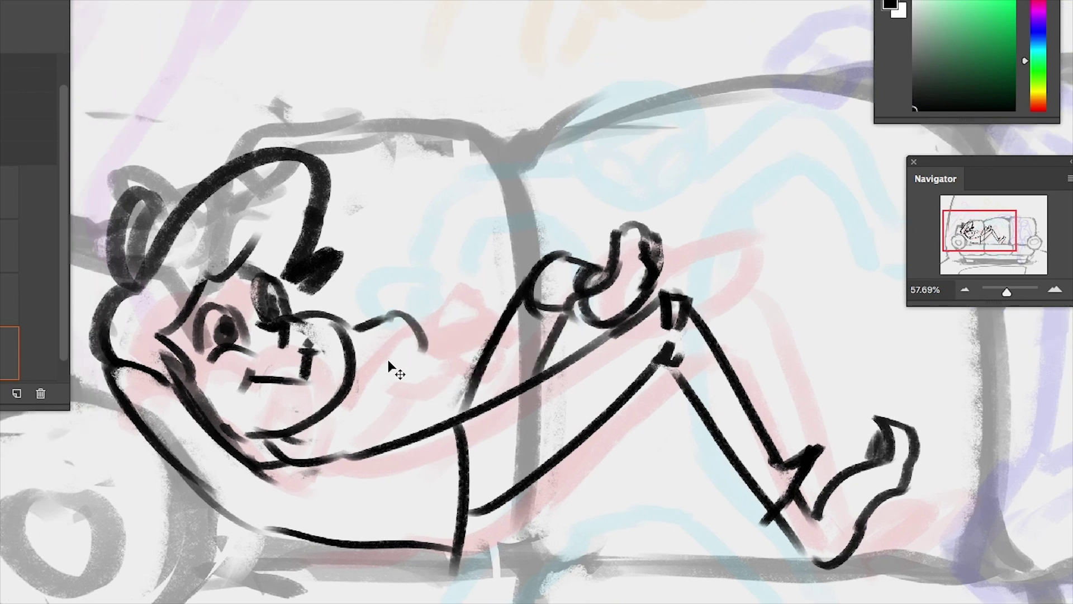
{"action": "key", "text": "ctrl+z"}
{"action": "key", "text": "ctrl+z"}
{"action": "left_click_drag", "start_coordinate": [354, 334], "coordinate": [419, 302]}
{"action": "left_click_drag", "start_coordinate": [357, 369], "coordinate": [406, 344]}
{"action": "key", "text": "ctrl+z"}
{"action": "left_click_drag", "start_coordinate": [351, 389], "coordinate": [413, 352]}
{"action": "mouse_move", "coordinate": [411, 304]}
{"action": "left_mouse_down"}
{"action": "mouse_move", "coordinate": [455, 342]}
{"action": "mouse_move", "coordinate": [436, 368]}
{"action": "mouse_move", "coordinate": [472, 373]}
{"action": "left_mouse_up"}
{"action": "left_click_drag", "start_coordinate": [425, 341], "coordinate": [470, 353]}
{"action": "mouse_move", "coordinate": [419, 371]}
{"action": "left_mouse_down"}
{"action": "mouse_move", "coordinate": [438, 347]}
{"action": "mouse_move", "coordinate": [427, 378]}
{"action": "mouse_move", "coordinate": [441, 379]}
{"action": "mouse_move", "coordinate": [442, 362]}
{"action": "mouse_move", "coordinate": [439, 380]}
{"action": "mouse_move", "coordinate": [414, 382]}
{"action": "mouse_move", "coordinate": [466, 386]}
{"action": "left_mouse_up"}
{"action": "key", "text": "ctrl+z"}
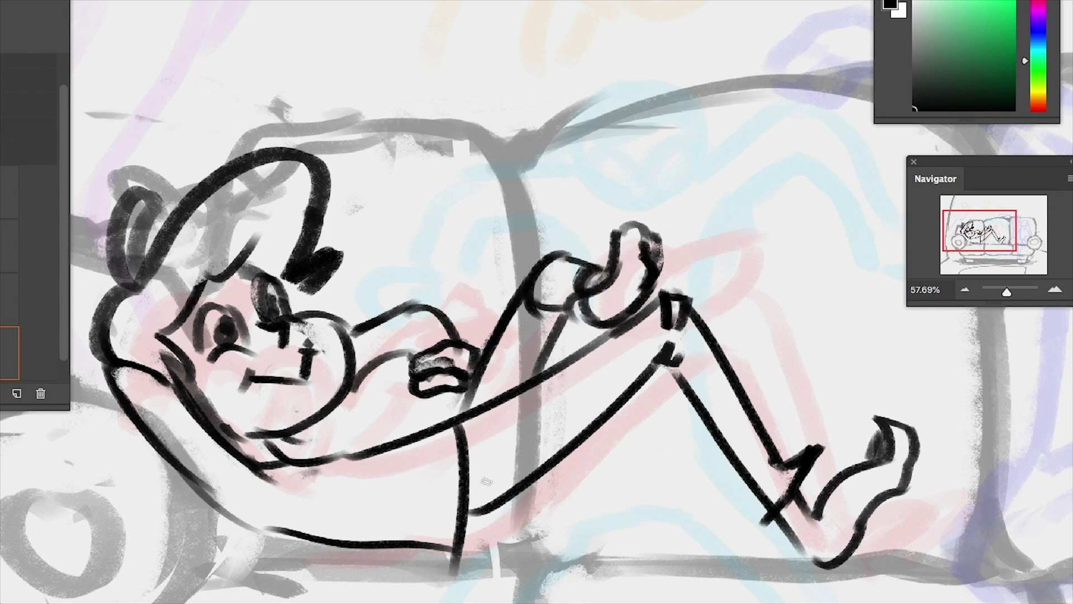
{"action": "key", "text": "ctrl+z"}
{"action": "key", "text": "ctrl+z"}
{"action": "key", "text": "ctrl+z"}
{"action": "key", "text": "ctrl+z"}
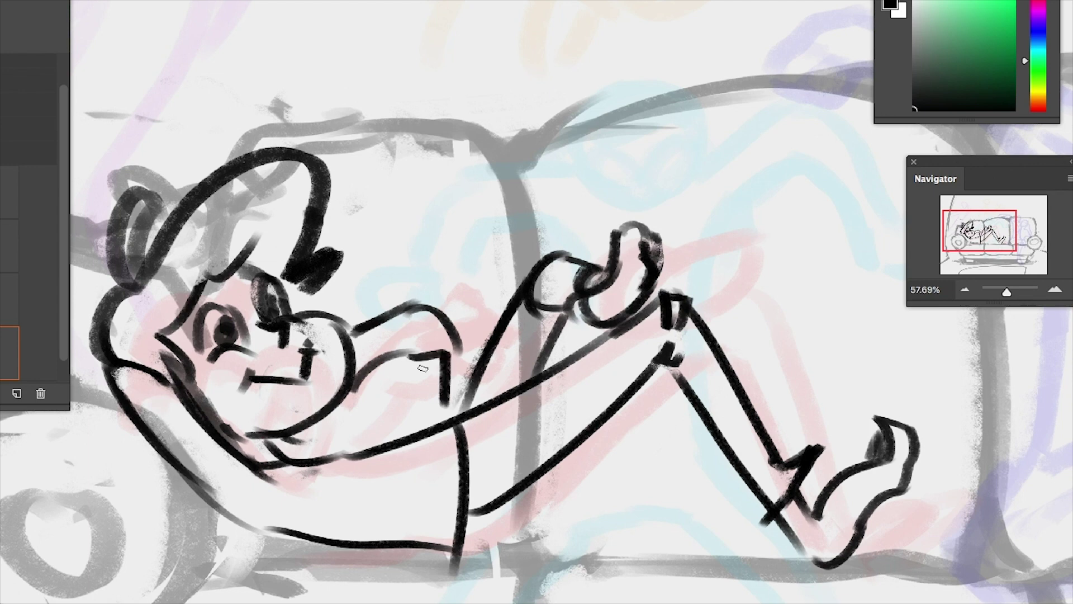
Draw a rectangular cuff with fingers inside and round off the hand's top-right edge
{"action": "mouse_move", "coordinate": [408, 361]}
{"action": "left_mouse_down"}
{"action": "mouse_move", "coordinate": [462, 357]}
{"action": "mouse_move", "coordinate": [416, 403]}
{"action": "left_mouse_up"}
{"action": "left_click_drag", "start_coordinate": [452, 357], "coordinate": [454, 392]}
{"action": "mouse_move", "coordinate": [408, 400]}
{"action": "left_mouse_down"}
{"action": "mouse_move", "coordinate": [456, 392]}
{"action": "mouse_move", "coordinate": [454, 404]}
{"action": "left_mouse_up"}
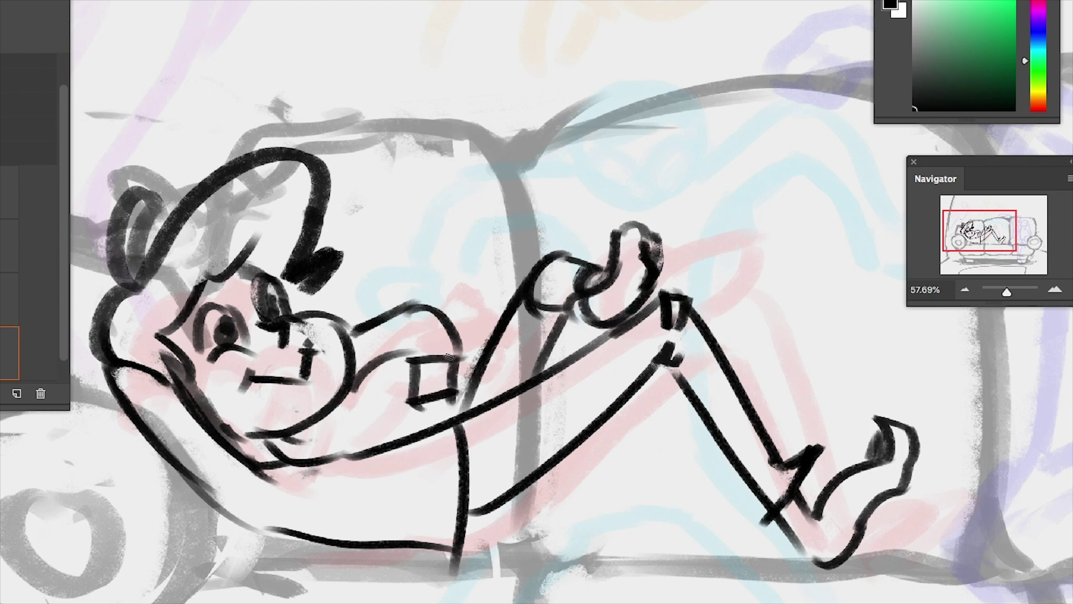
{"action": "mouse_move", "coordinate": [454, 363]}
{"action": "left_mouse_down"}
{"action": "mouse_move", "coordinate": [441, 356]}
{"action": "mouse_move", "coordinate": [469, 358]}
{"action": "mouse_move", "coordinate": [404, 397]}
{"action": "left_mouse_up"}
{"action": "key", "text": "ctrl+z"}
{"action": "key", "text": "ctrl+z"}
{"action": "key", "text": "ctrl+z"}
{"action": "key", "text": "ctrl+z"}
{"action": "key", "text": "ctrl+z"}
{"action": "key", "text": "ctrl+z"}
{"action": "key", "text": "ctrl+z"}
{"action": "left_click_drag", "start_coordinate": [461, 357], "coordinate": [461, 399]}
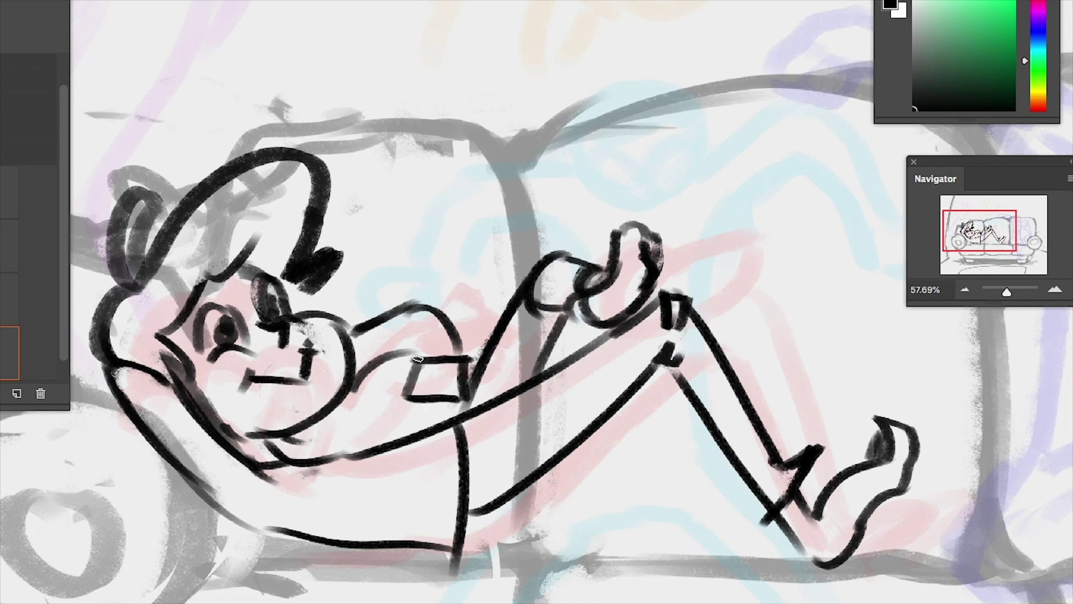
{"action": "left_click_drag", "start_coordinate": [407, 357], "coordinate": [436, 311]}
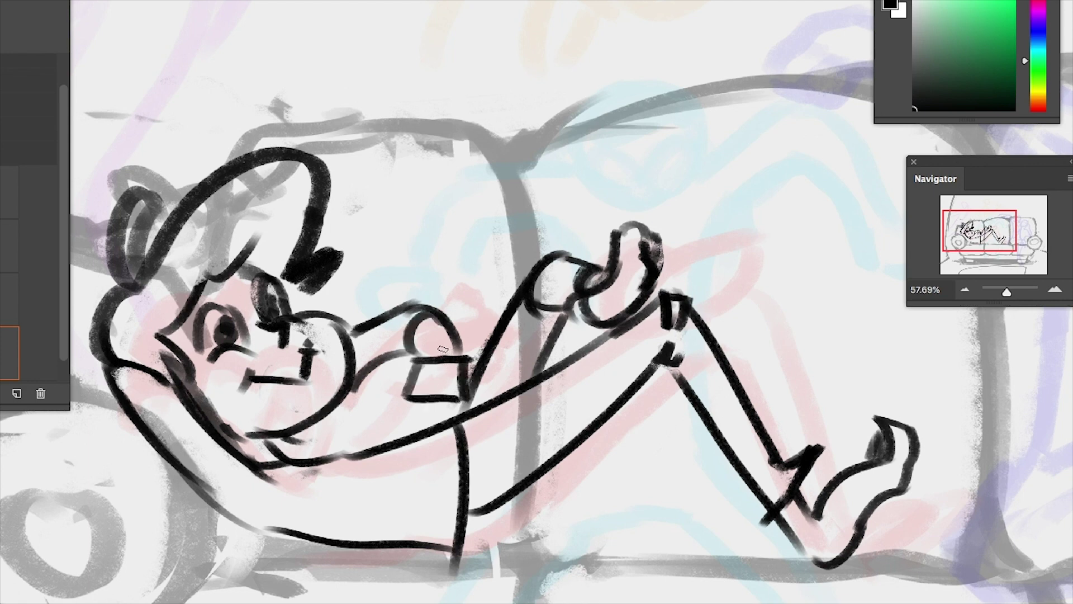
{"action": "left_click_drag", "start_coordinate": [439, 350], "coordinate": [449, 357]}
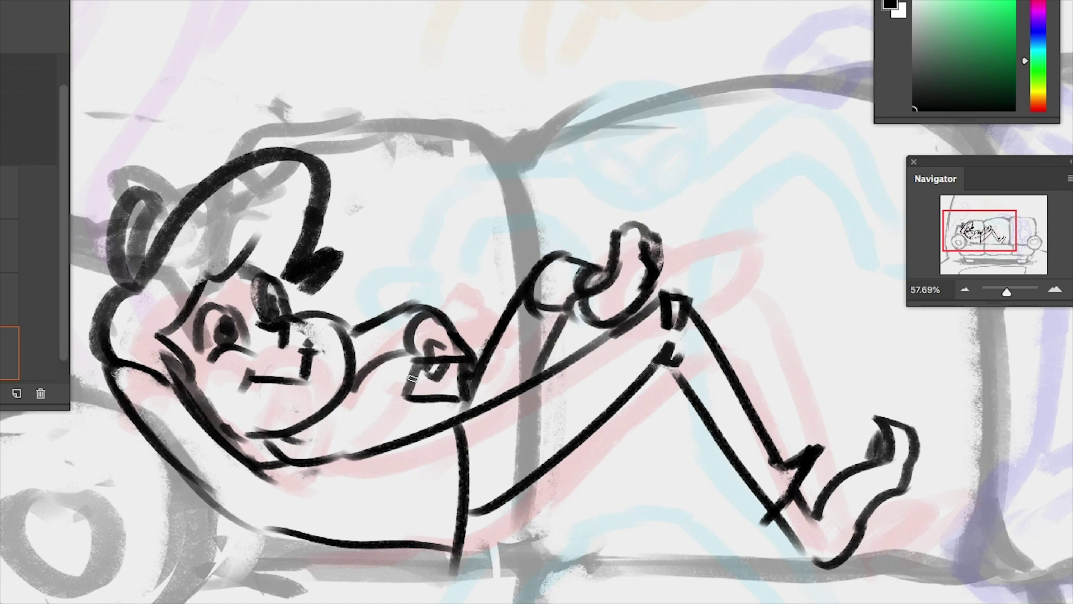
{"action": "left_click_drag", "start_coordinate": [435, 316], "coordinate": [476, 366]}
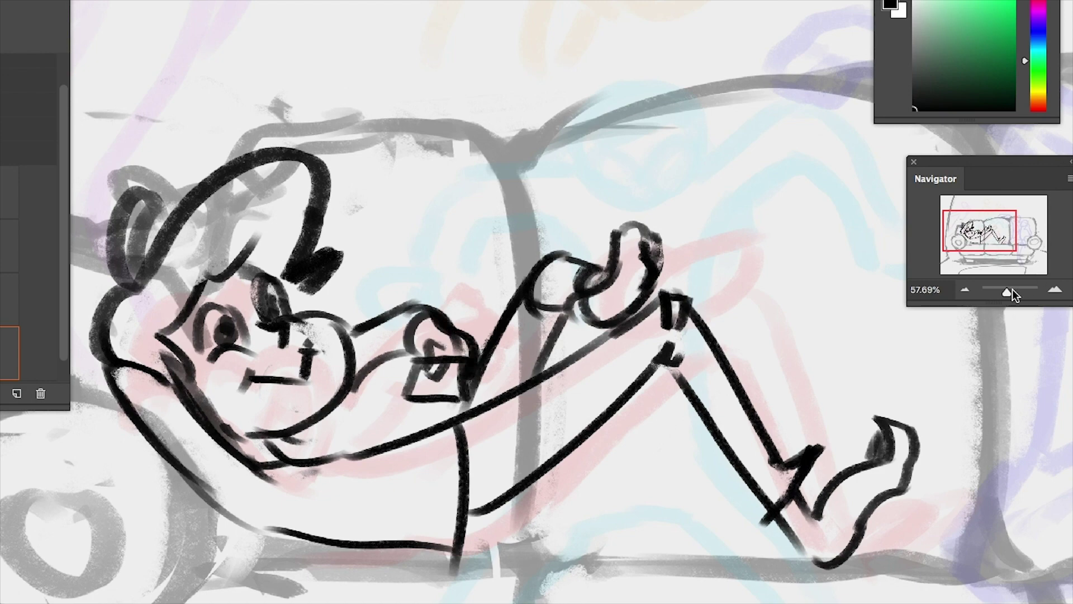
{"action": "left_click_drag", "start_coordinate": [979, 230], "coordinate": [999, 235]}
Lasso the character's head, shrink it with Free Transform and move it into place
{"action": "left_click", "coordinate": [690, 522]}
{"action": "mouse_move", "coordinate": [690, 522]}
{"action": "left_mouse_down"}
{"action": "mouse_move", "coordinate": [899, 566]}
{"action": "mouse_move", "coordinate": [827, 438]}
{"action": "mouse_move", "coordinate": [571, 417]}
{"action": "left_mouse_up"}
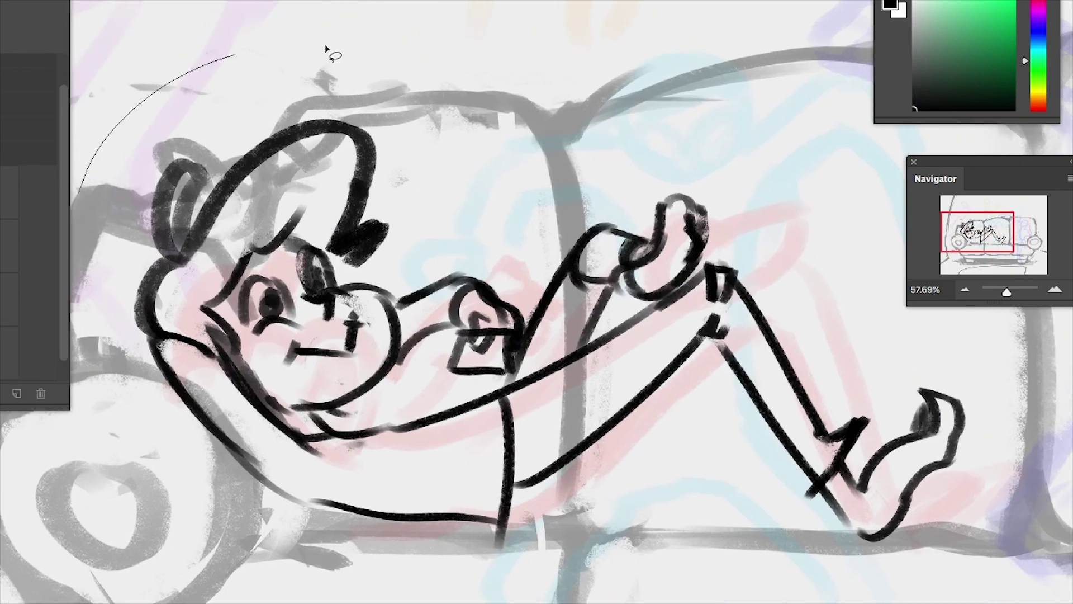
{"action": "left_click_drag", "start_coordinate": [234, 352], "coordinate": [90, 186]}
{"action": "key", "text": "ctrl+t"}
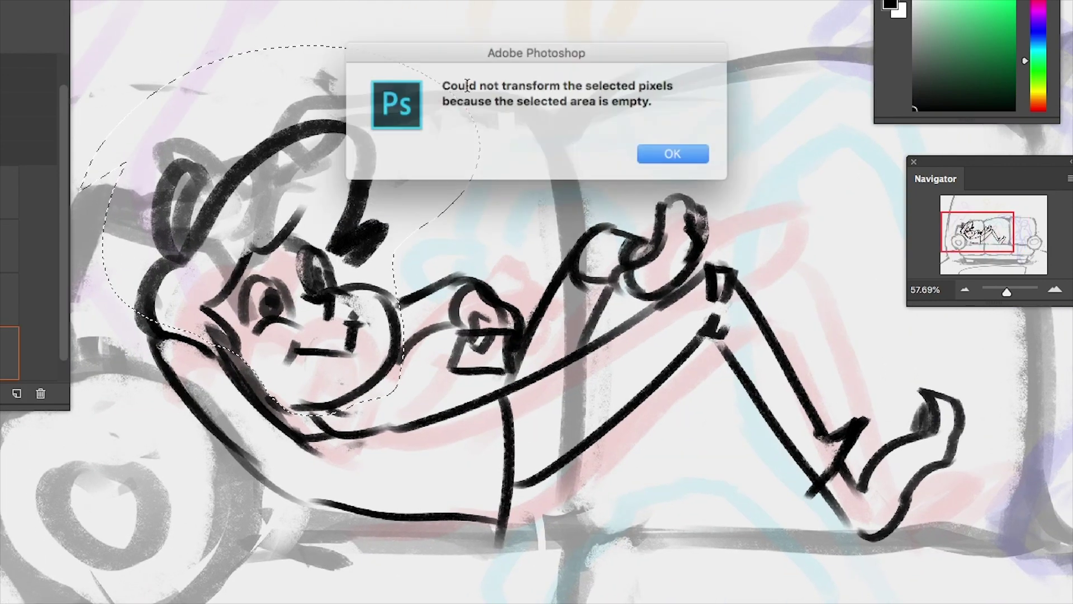
{"action": "key", "text": "Return"}
{"action": "key", "text": "ctrl+t"}
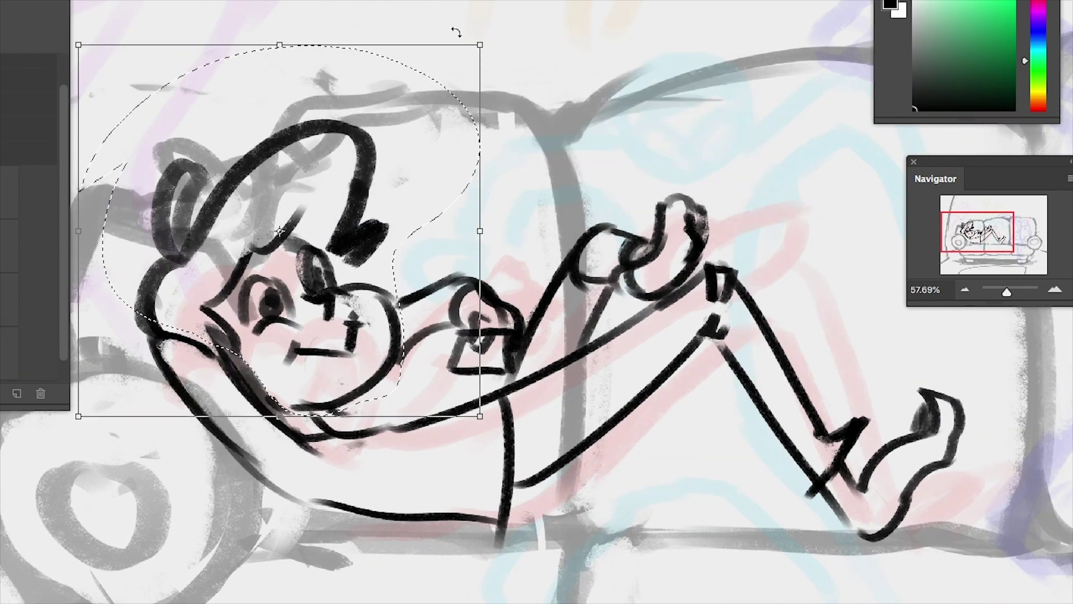
{"action": "left_click_drag", "start_coordinate": [479, 41], "coordinate": [442, 85]}
{"action": "left_click_drag", "start_coordinate": [394, 213], "coordinate": [420, 186]}
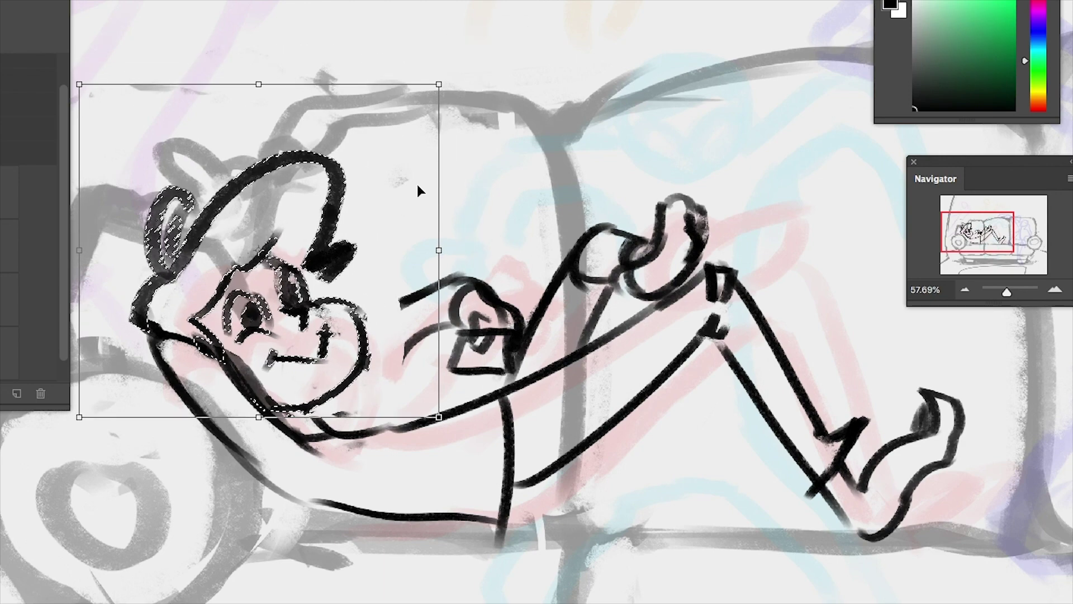
{"action": "key", "text": "Return"}
Redraw higher, squarer grey arcs on both cushion tops, erase old marks, and delete the arm strokes near the hands
{"action": "left_click_drag", "start_coordinate": [1006, 291], "coordinate": [1005, 295]}
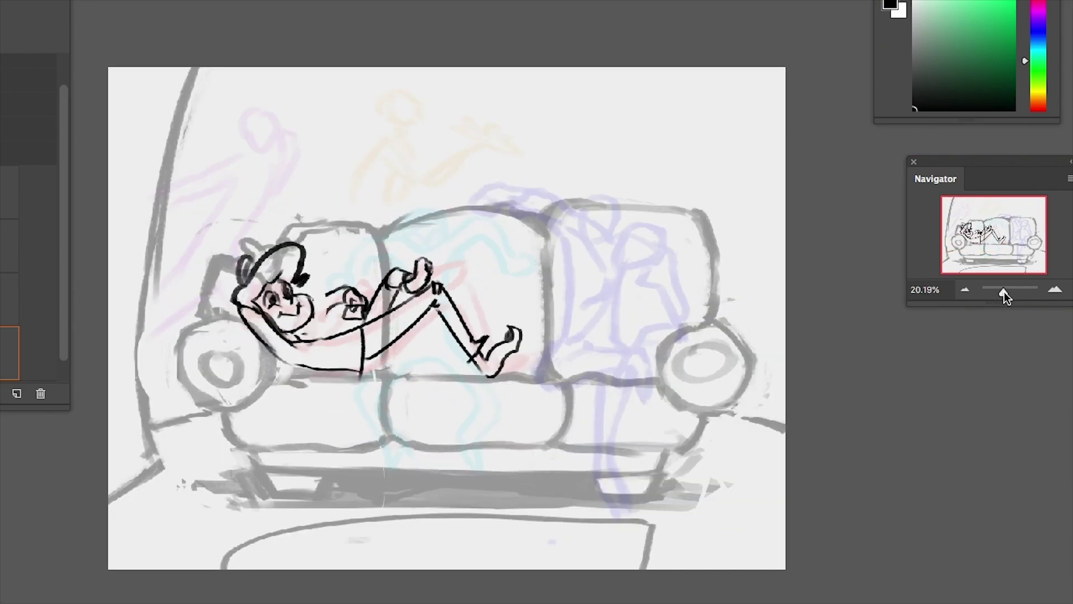
{"action": "mouse_move", "coordinate": [229, 140]}
{"action": "left_mouse_down"}
{"action": "mouse_move", "coordinate": [114, 205]}
{"action": "mouse_move", "coordinate": [102, 225]}
{"action": "left_mouse_up"}
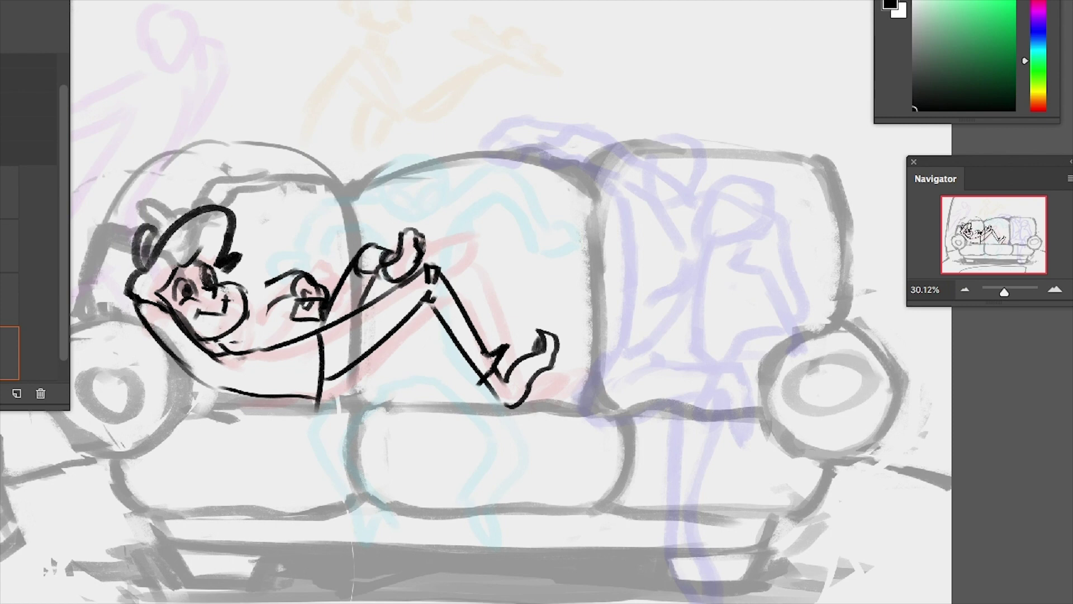
{"action": "mouse_move", "coordinate": [250, 192]}
{"action": "left_mouse_down"}
{"action": "mouse_move", "coordinate": [145, 224]}
{"action": "mouse_move", "coordinate": [217, 246]}
{"action": "left_mouse_up"}
{"action": "mouse_move", "coordinate": [642, 152]}
{"action": "left_mouse_down"}
{"action": "mouse_move", "coordinate": [777, 152]}
{"action": "mouse_move", "coordinate": [844, 168]}
{"action": "left_mouse_up"}
{"action": "left_click_drag", "start_coordinate": [251, 135], "coordinate": [98, 224]}
{"action": "mouse_move", "coordinate": [190, 143]}
{"action": "left_mouse_down"}
{"action": "mouse_move", "coordinate": [109, 216]}
{"action": "mouse_move", "coordinate": [100, 282]}
{"action": "left_mouse_up"}
{"action": "left_click_drag", "start_coordinate": [607, 163], "coordinate": [833, 164]}
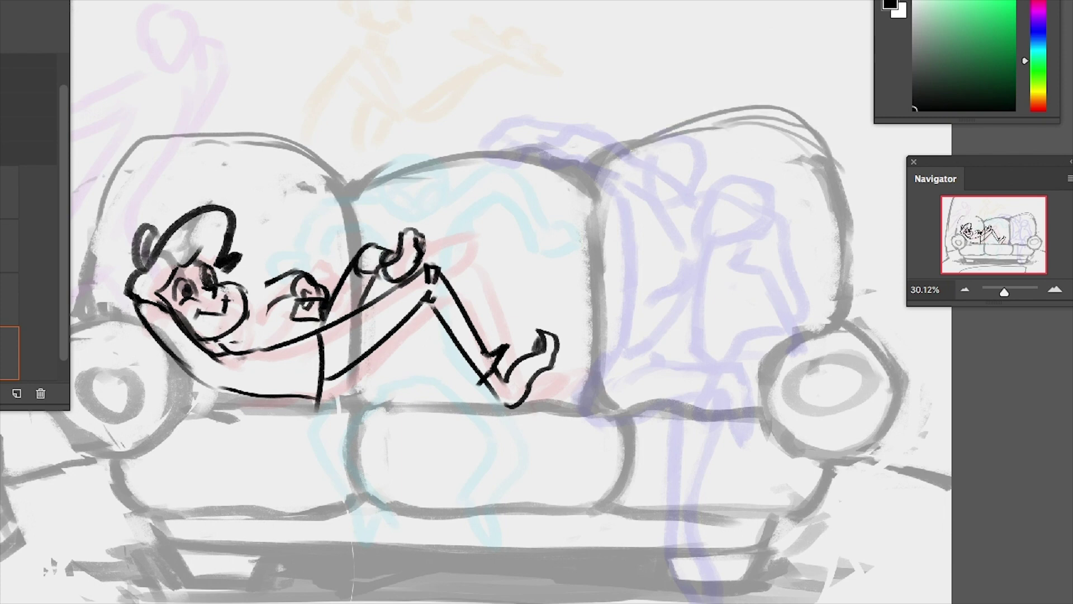
{"action": "mouse_move", "coordinate": [796, 112]}
{"action": "left_mouse_down"}
{"action": "mouse_move", "coordinate": [652, 118]}
{"action": "mouse_move", "coordinate": [827, 156]}
{"action": "left_mouse_up"}
{"action": "mouse_move", "coordinate": [333, 162]}
{"action": "left_mouse_down"}
{"action": "mouse_move", "coordinate": [214, 134]}
{"action": "mouse_move", "coordinate": [107, 164]}
{"action": "left_mouse_up"}
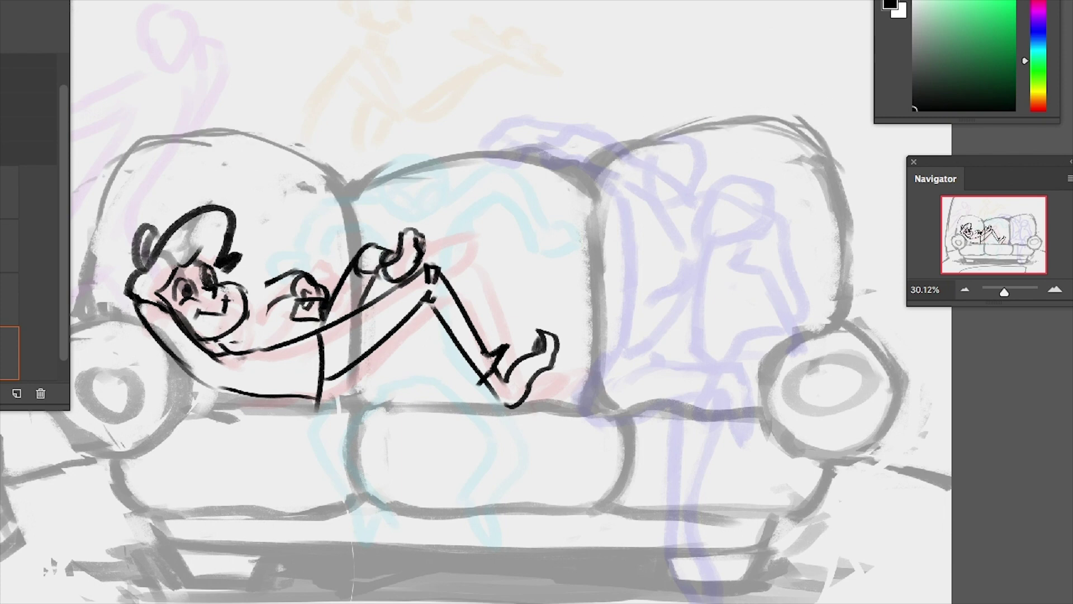
{"action": "left_click_drag", "start_coordinate": [294, 168], "coordinate": [210, 144]}
{"action": "mouse_move", "coordinate": [230, 140]}
{"action": "left_mouse_down"}
{"action": "mouse_move", "coordinate": [146, 137]}
{"action": "mouse_move", "coordinate": [95, 251]}
{"action": "left_mouse_up"}
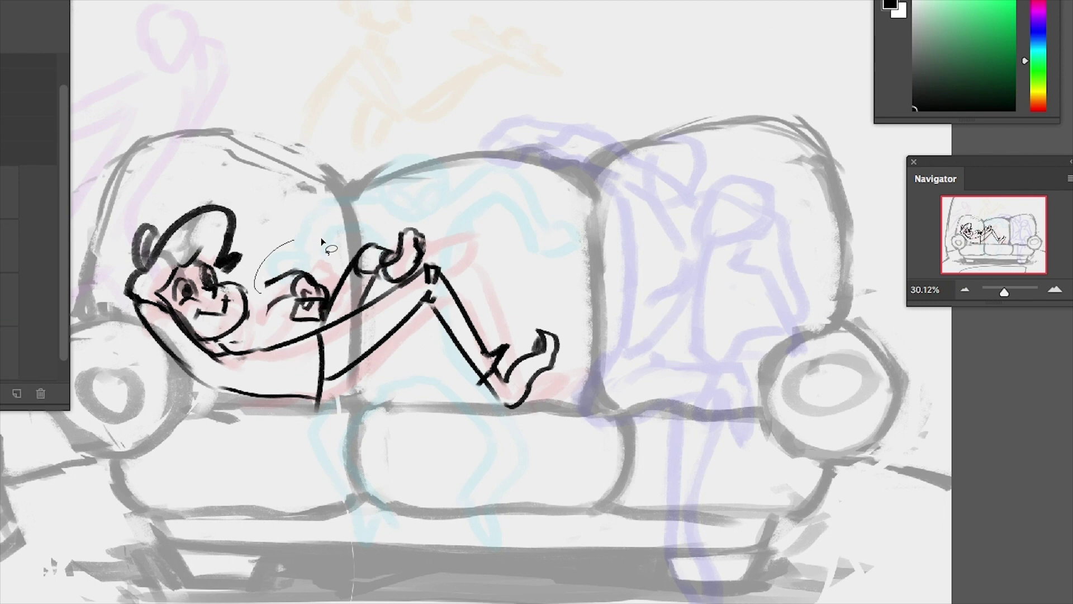
{"action": "left_click_drag", "start_coordinate": [259, 323], "coordinate": [264, 330]}
{"action": "key", "text": "Delete"}
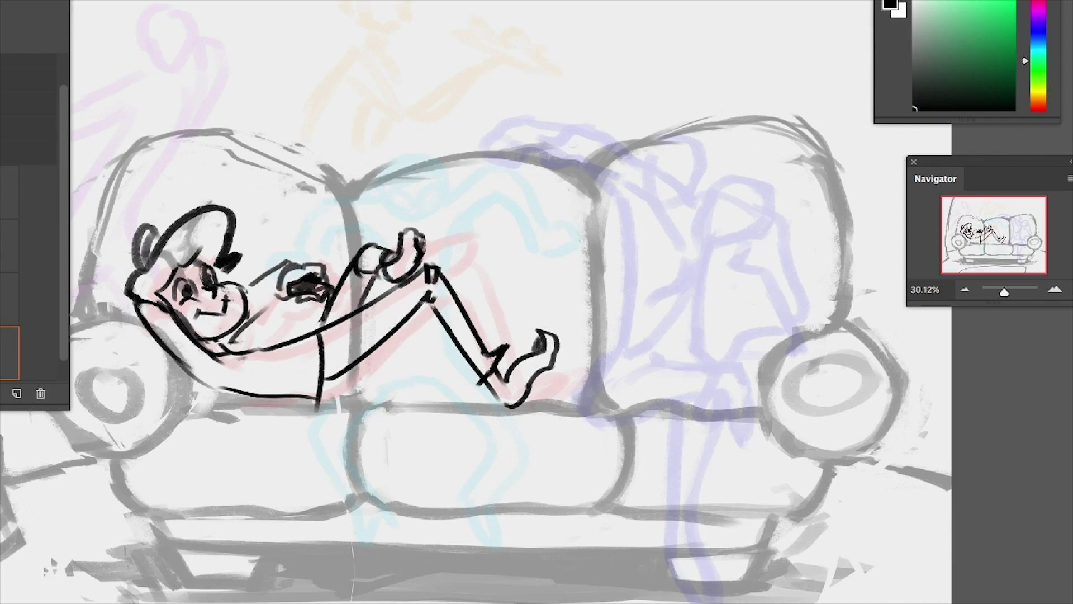
Ink the new character's round head and a long curved arm ending in curly, hooked fingers
{"action": "left_click_drag", "start_coordinate": [1004, 296], "coordinate": [1008, 292]}
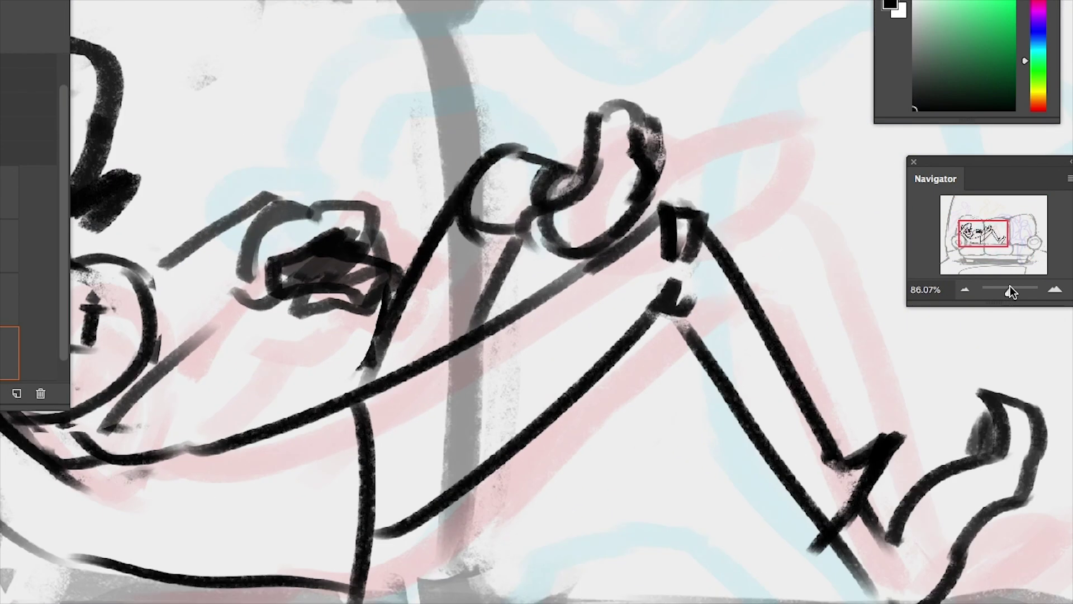
{"action": "mouse_move", "coordinate": [981, 233]}
{"action": "left_mouse_down"}
{"action": "mouse_move", "coordinate": [967, 230]}
{"action": "mouse_move", "coordinate": [1002, 223]}
{"action": "left_mouse_up"}
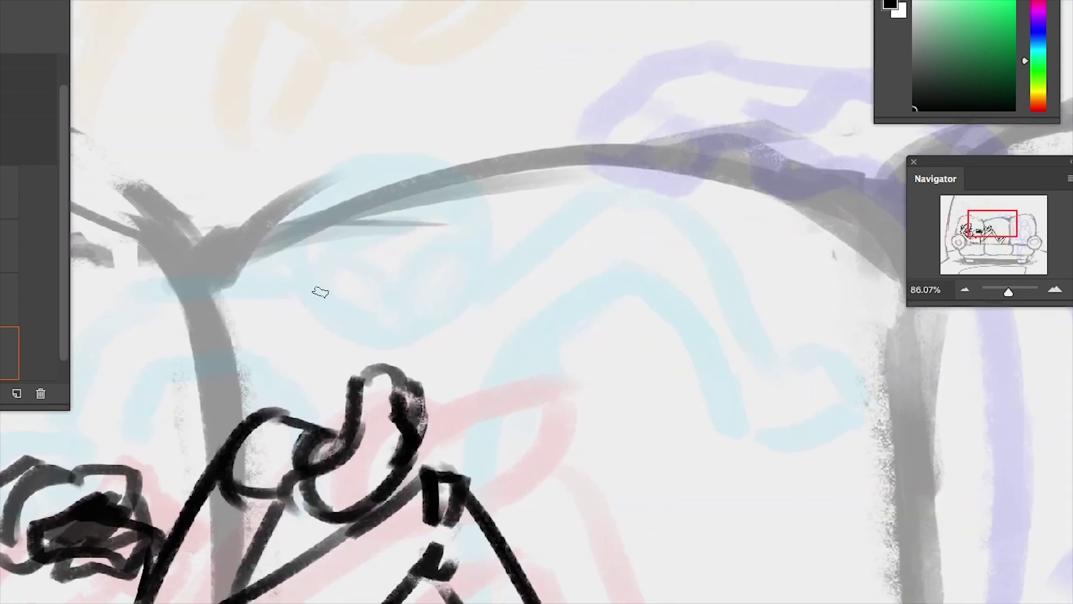
{"action": "left_click_drag", "start_coordinate": [319, 290], "coordinate": [358, 134]}
{"action": "left_click_drag", "start_coordinate": [565, 375], "coordinate": [608, 291]}
{"action": "left_click_drag", "start_coordinate": [475, 196], "coordinate": [814, 112]}
{"action": "left_click_drag", "start_coordinate": [531, 207], "coordinate": [755, 162]}
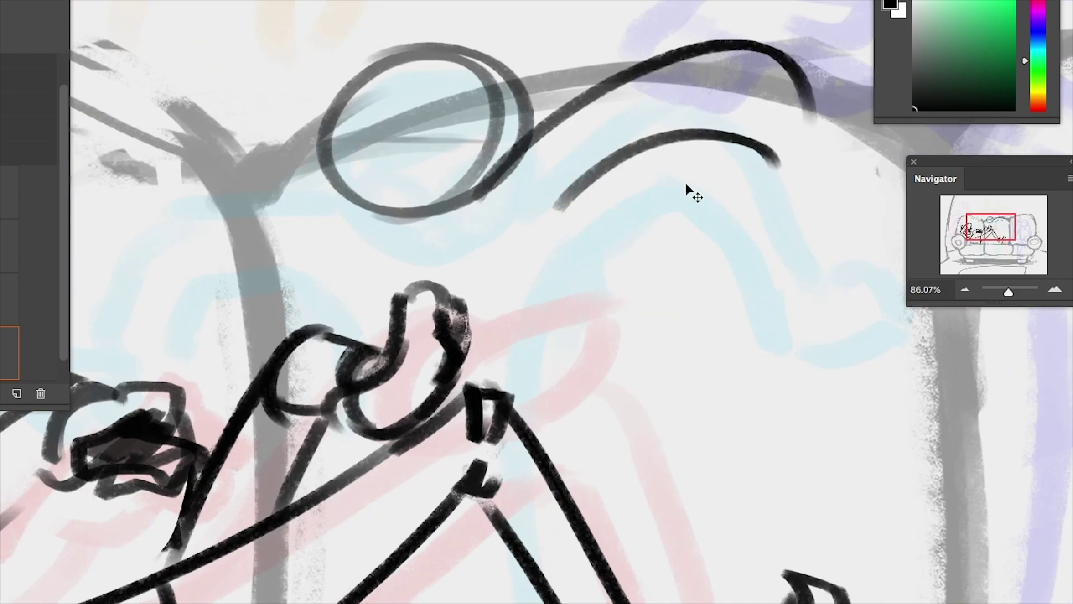
{"action": "mouse_move", "coordinate": [811, 103]}
{"action": "left_mouse_down"}
{"action": "mouse_move", "coordinate": [862, 182]}
{"action": "mouse_move", "coordinate": [760, 196]}
{"action": "left_mouse_up"}
{"action": "left_click_drag", "start_coordinate": [702, 143], "coordinate": [726, 196]}
{"action": "left_click_drag", "start_coordinate": [777, 134], "coordinate": [819, 153]}
{"action": "mouse_move", "coordinate": [651, 179]}
{"action": "left_mouse_down"}
{"action": "mouse_move", "coordinate": [686, 224]}
{"action": "mouse_move", "coordinate": [790, 190]}
{"action": "mouse_move", "coordinate": [788, 140]}
{"action": "mouse_move", "coordinate": [794, 190]}
{"action": "left_mouse_up"}
{"action": "mouse_move", "coordinate": [211, 162]}
{"action": "left_mouse_down"}
{"action": "mouse_move", "coordinate": [451, 215]}
{"action": "mouse_move", "coordinate": [291, 132]}
{"action": "left_mouse_up"}
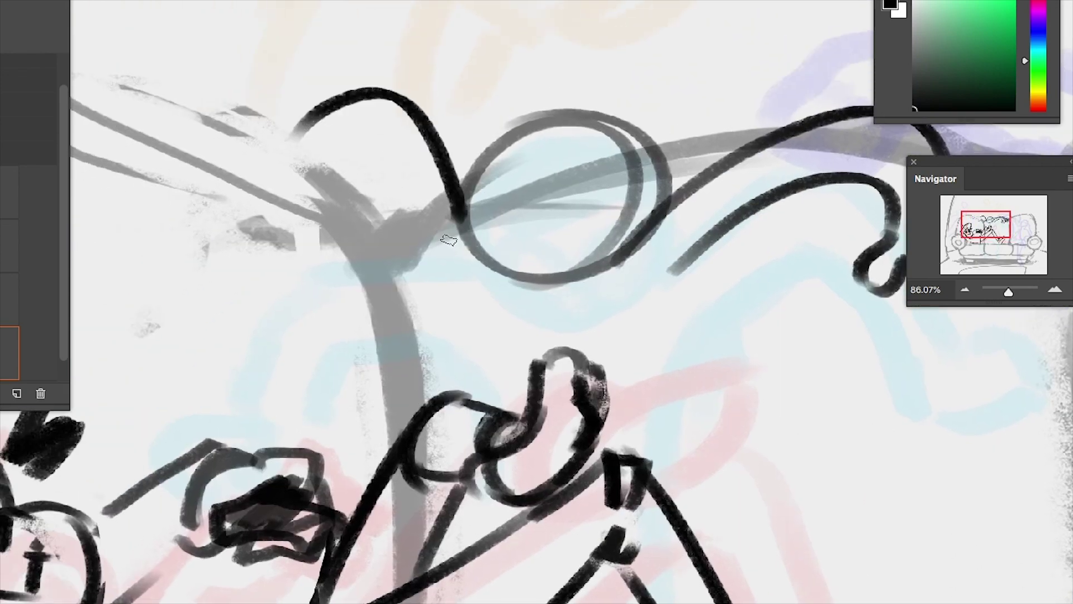
Draw the left arm curving from the head, redoing the hook and inner arc
{"action": "mouse_move", "coordinate": [433, 243]}
{"action": "left_mouse_down"}
{"action": "mouse_move", "coordinate": [327, 157]}
{"action": "mouse_move", "coordinate": [246, 129]}
{"action": "mouse_move", "coordinate": [226, 184]}
{"action": "mouse_move", "coordinate": [321, 213]}
{"action": "left_mouse_up"}
{"action": "key", "text": "ctrl+z"}
{"action": "left_click_drag", "start_coordinate": [313, 165], "coordinate": [335, 215]}
{"action": "mouse_move", "coordinate": [224, 170]}
{"action": "left_mouse_down"}
{"action": "mouse_move", "coordinate": [260, 178]}
{"action": "mouse_move", "coordinate": [231, 186]}
{"action": "mouse_move", "coordinate": [256, 172]}
{"action": "mouse_move", "coordinate": [278, 206]}
{"action": "left_mouse_up"}
{"action": "key", "text": "ctrl+z"}
Draw long body curves running down the middle cushion
{"action": "left_click_drag", "start_coordinate": [1010, 293], "coordinate": [1006, 291]}
{"action": "mouse_move", "coordinate": [559, 139]}
{"action": "left_mouse_down"}
{"action": "mouse_move", "coordinate": [490, 255]}
{"action": "mouse_move", "coordinate": [537, 489]}
{"action": "left_mouse_up"}
{"action": "key", "text": "ctrl+z"}
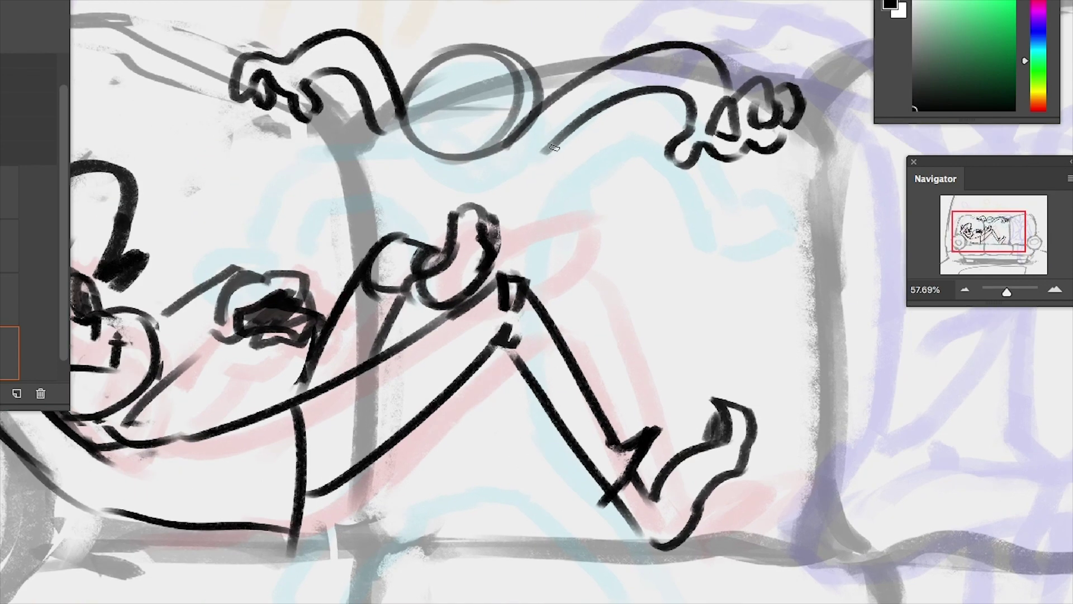
{"action": "left_click_drag", "start_coordinate": [552, 140], "coordinate": [550, 479]}
{"action": "left_click_drag", "start_coordinate": [310, 84], "coordinate": [397, 391]}
{"action": "left_click_drag", "start_coordinate": [358, 115], "coordinate": [383, 441]}
Enlarge the new character's arms and head with Free Transform
{"action": "key", "text": "ctrl+t"}
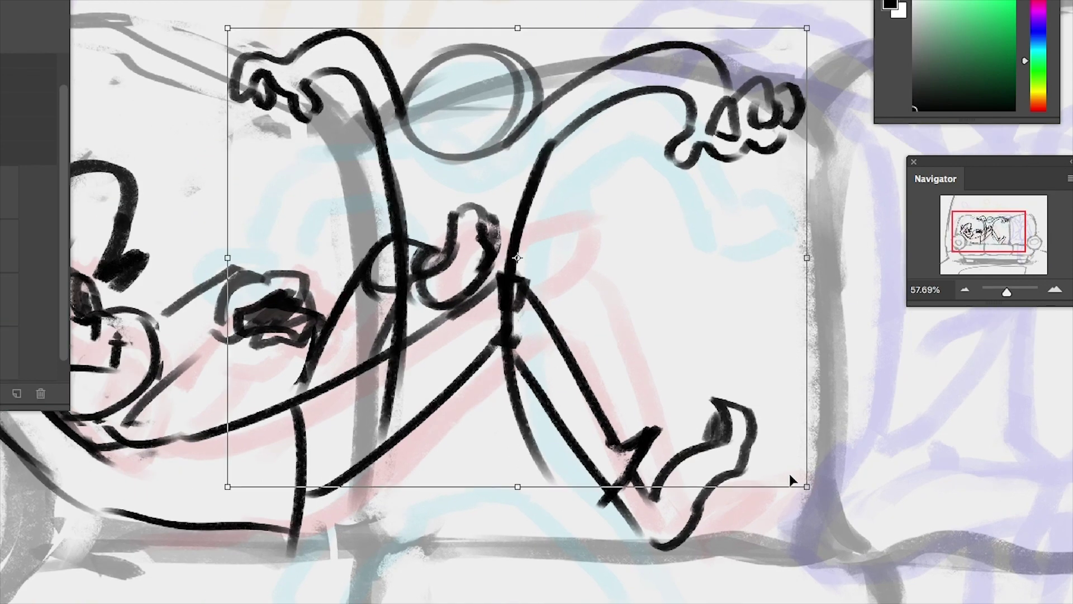
{"action": "mouse_move", "coordinate": [789, 474]}
{"action": "left_mouse_down"}
{"action": "mouse_move", "coordinate": [777, 487]}
{"action": "mouse_move", "coordinate": [847, 509]}
{"action": "left_mouse_up"}
{"action": "key", "text": "Return"}
Draw the first leg curving down off the cushion, retrying the stroke several times
{"action": "left_click_drag", "start_coordinate": [510, 362], "coordinate": [636, 581]}
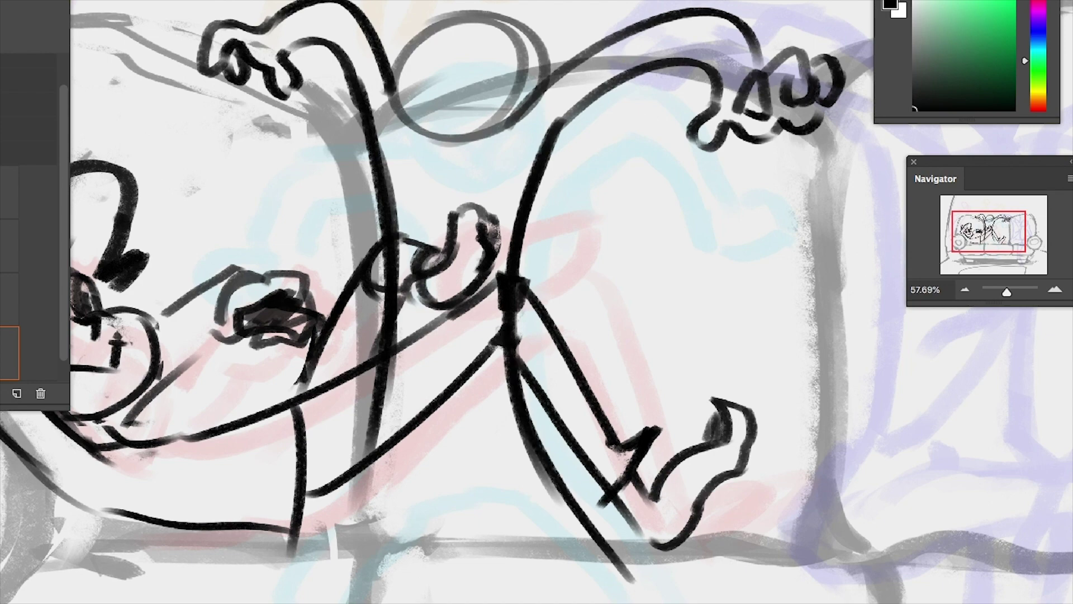
{"action": "key", "text": "ctrl+z"}
{"action": "scroll", "coordinate": [559, 391], "scroll_direction": "down", "scroll_amount": 5}
{"action": "left_click_drag", "start_coordinate": [486, 248], "coordinate": [614, 421]}
{"action": "key", "text": "ctrl+z"}
{"action": "left_click_drag", "start_coordinate": [487, 258], "coordinate": [667, 523]}
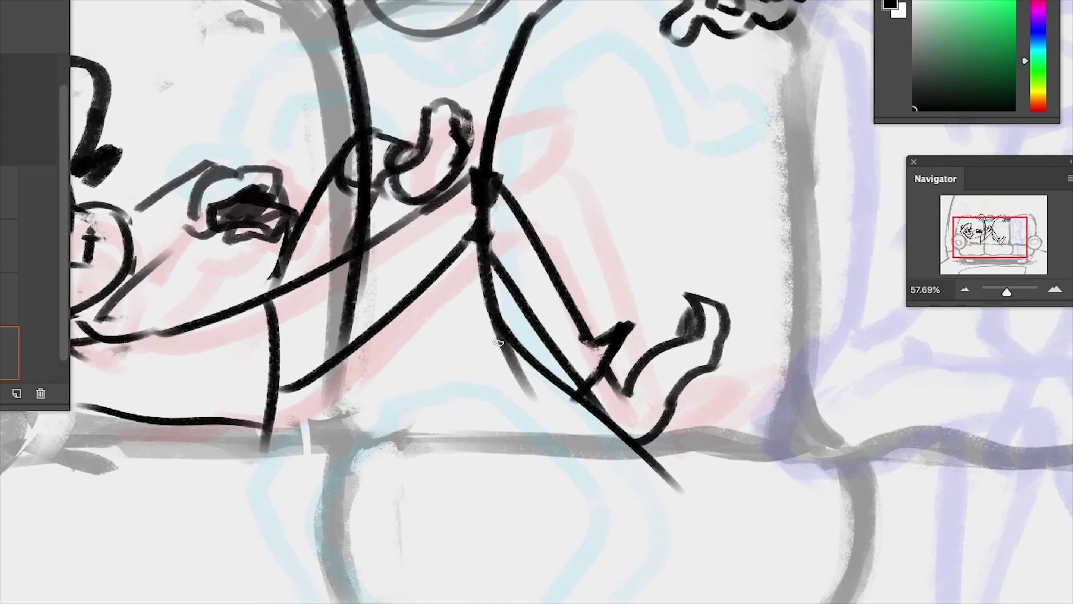
{"action": "left_click_drag", "start_coordinate": [386, 423], "coordinate": [461, 426]}
{"action": "key", "text": "ctrl+z"}
{"action": "key", "text": "ctrl+z"}
{"action": "left_click_drag", "start_coordinate": [514, 388], "coordinate": [668, 526]}
{"action": "left_click_drag", "start_coordinate": [453, 426], "coordinate": [555, 558]}
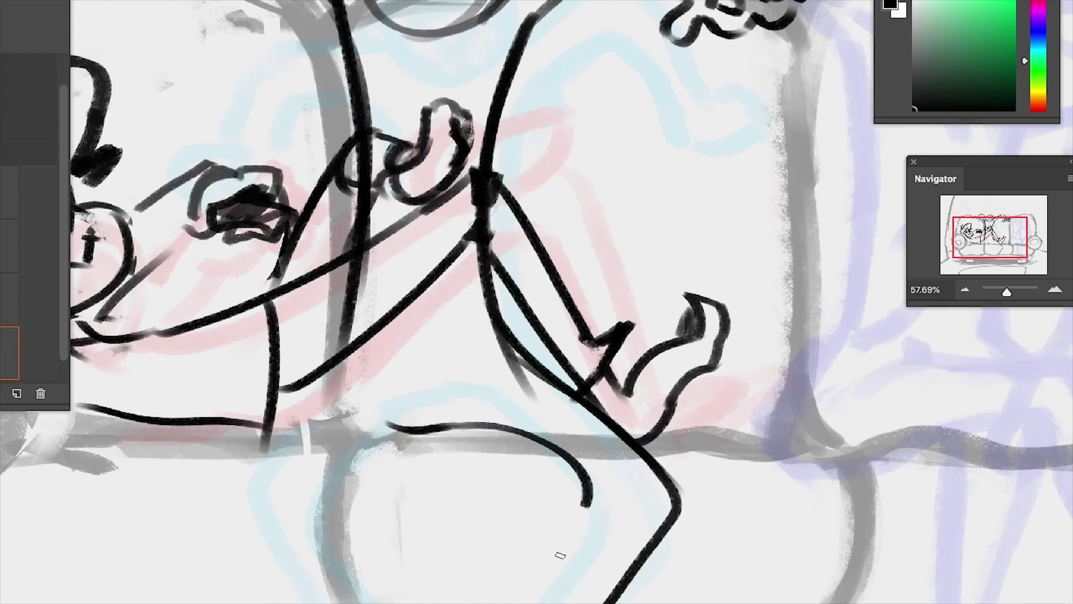
Add the inner and outer curves of both legs sweeping down from the cushion
{"action": "key", "text": "ctrl+z"}
{"action": "key", "text": "ctrl+z"}
{"action": "left_click_drag", "start_coordinate": [506, 346], "coordinate": [696, 603]}
{"action": "left_click_drag", "start_coordinate": [456, 428], "coordinate": [631, 602]}
{"action": "key", "text": "ctrl+z"}
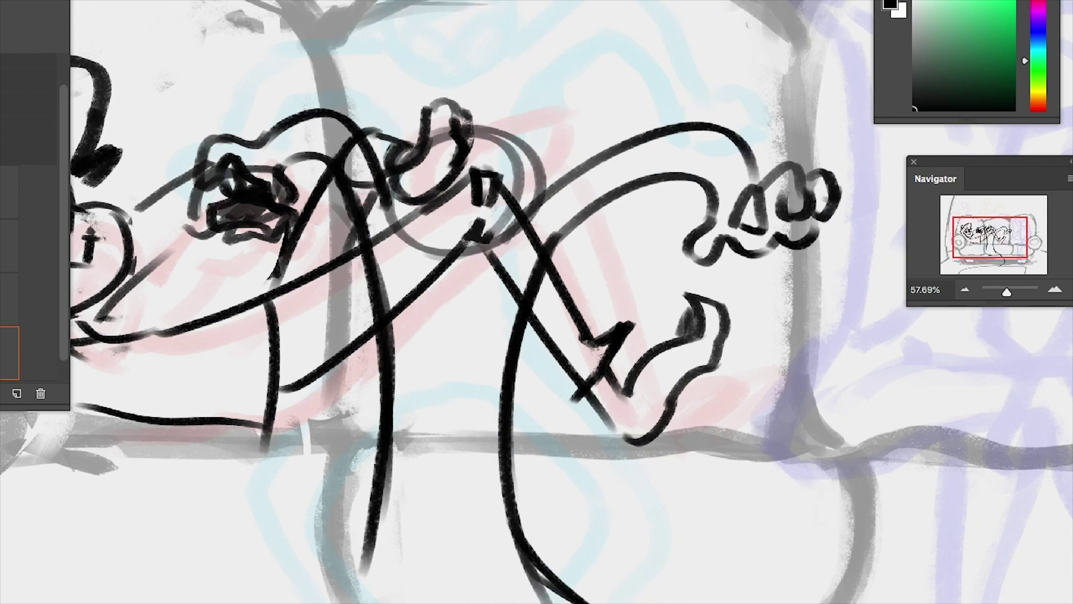
{"action": "left_click_drag", "start_coordinate": [386, 424], "coordinate": [561, 537]}
{"action": "scroll", "coordinate": [561, 452], "scroll_direction": "down", "scroll_amount": 4}
{"action": "key", "text": "ctrl+z"}
{"action": "left_click_drag", "start_coordinate": [398, 343], "coordinate": [499, 529]}
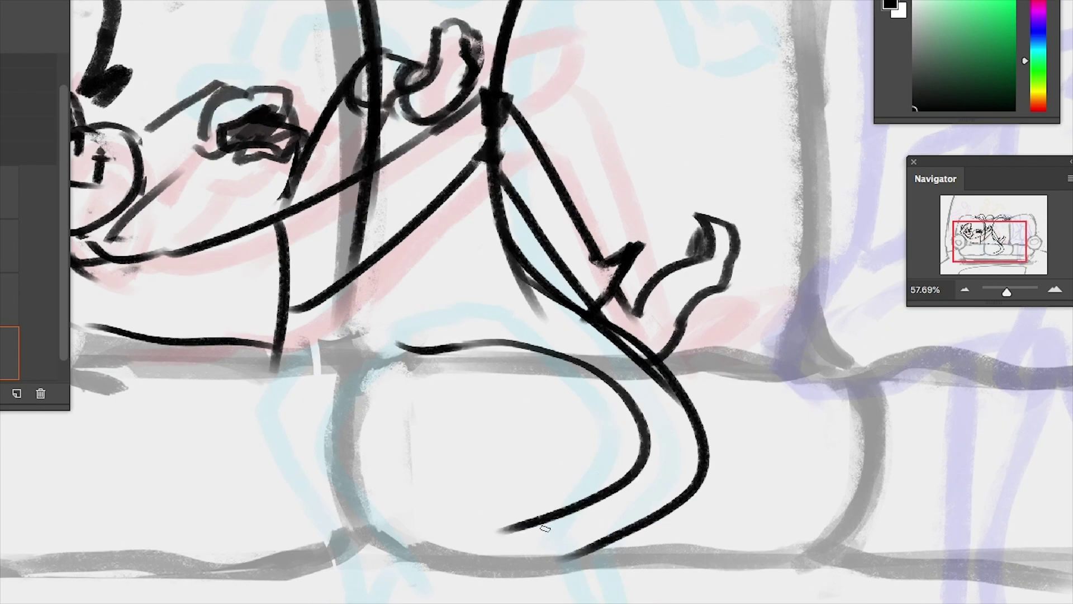
{"action": "left_click_drag", "start_coordinate": [571, 566], "coordinate": [551, 603]}
{"action": "left_click_drag", "start_coordinate": [349, 288], "coordinate": [235, 557]}
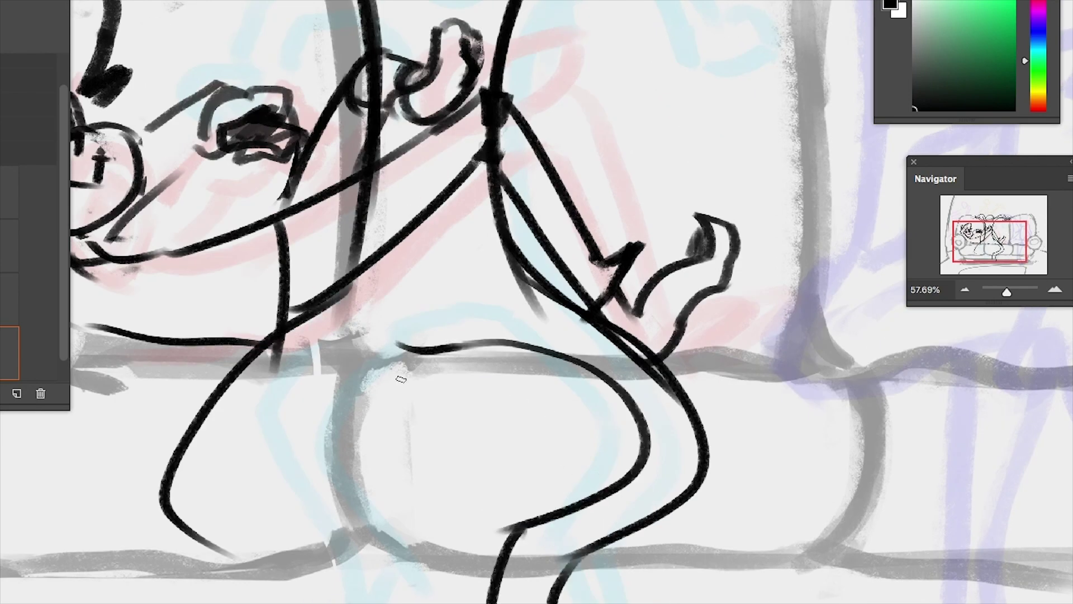
{"action": "left_click_drag", "start_coordinate": [389, 350], "coordinate": [265, 525]}
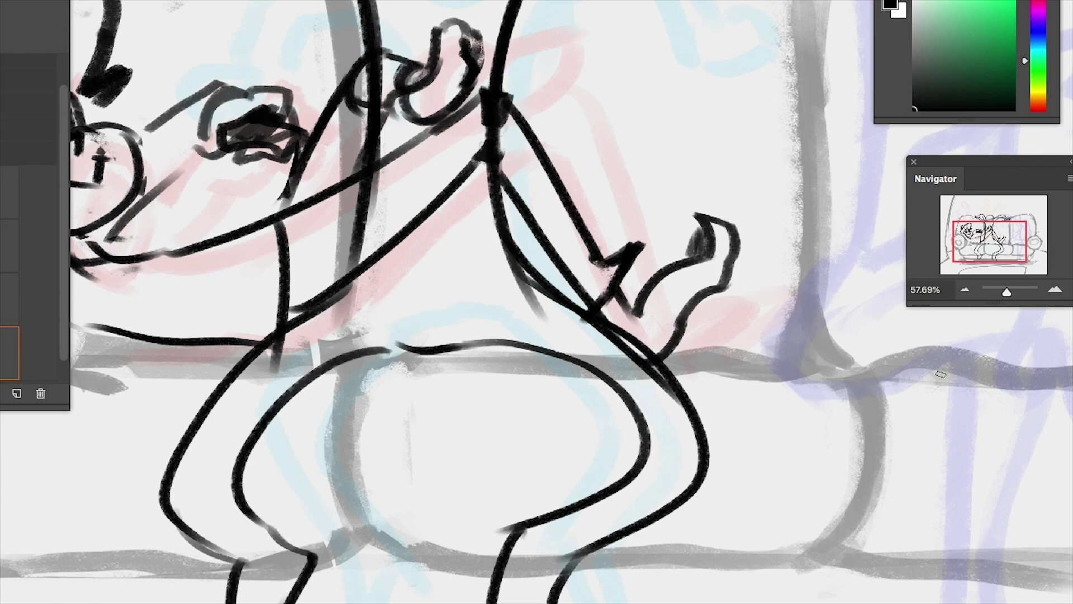
Shift the selected arms and head downward and nudge the figure slightly right
{"action": "left_click_drag", "start_coordinate": [1006, 292], "coordinate": [991, 294]}
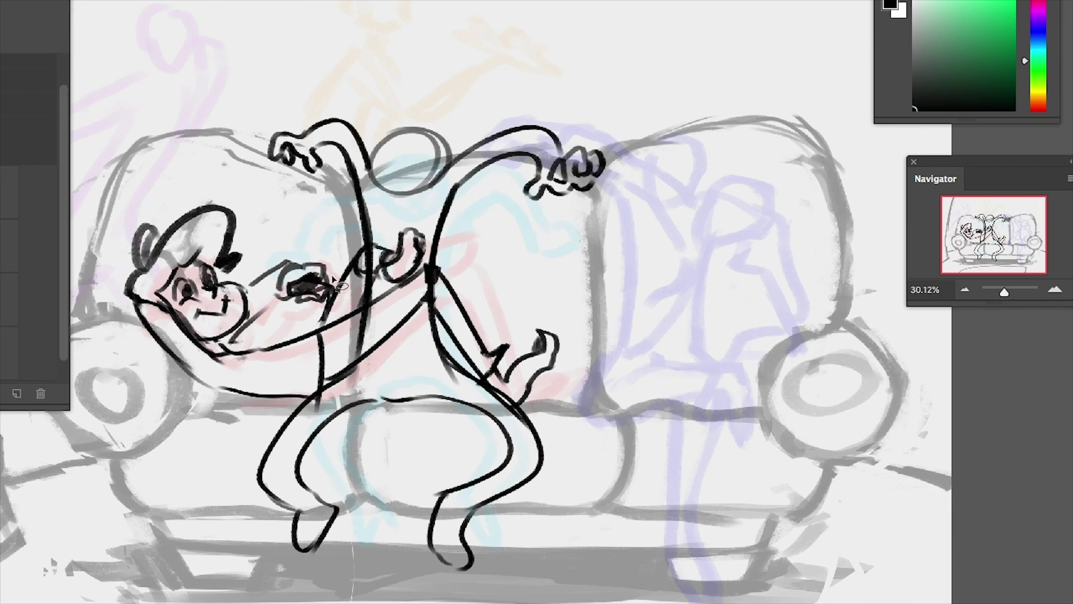
{"action": "left_click_drag", "start_coordinate": [334, 283], "coordinate": [336, 279]}
{"action": "key", "text": "ctrl+t"}
{"action": "left_click_drag", "start_coordinate": [502, 213], "coordinate": [501, 264]}
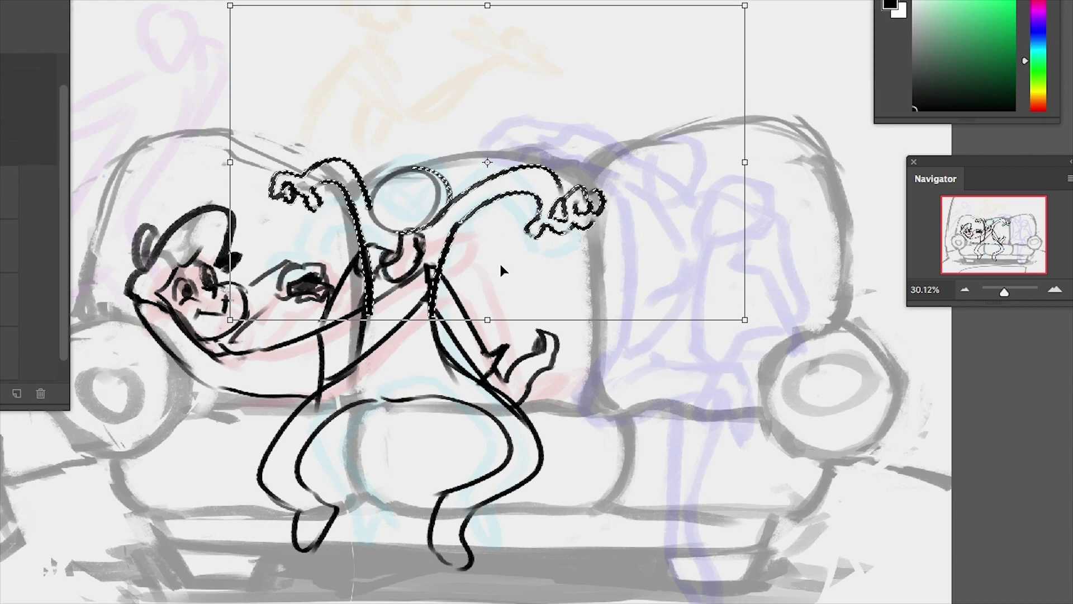
{"action": "key", "text": "Return"}
{"action": "key", "text": "ctrl+d"}
{"action": "left_click_drag", "start_coordinate": [513, 491], "coordinate": [522, 492]}
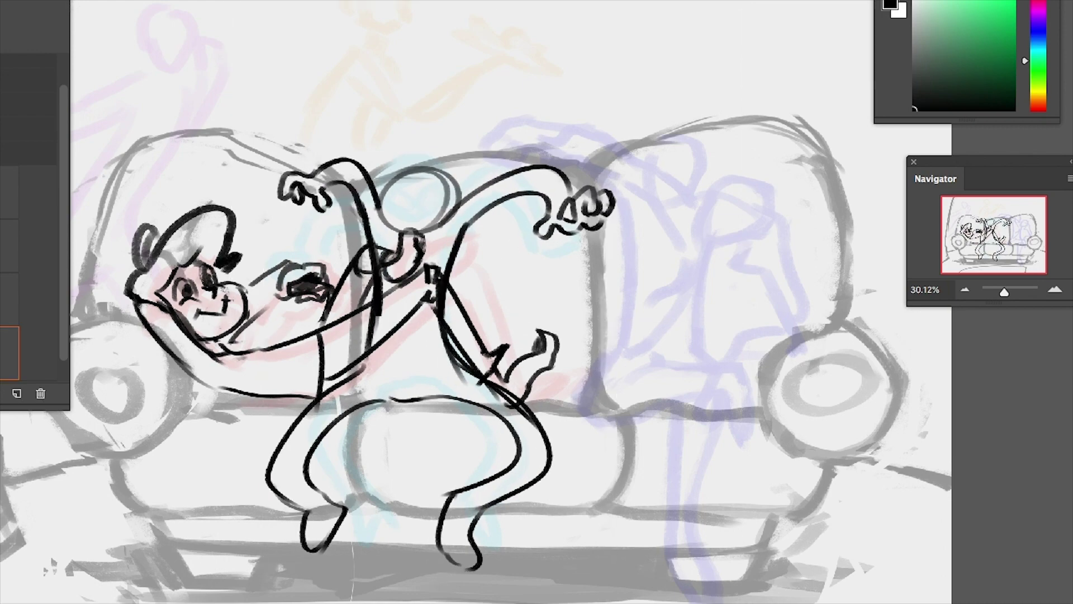
Zoom to 47.24% and flip the canvas view horizontally
{"action": "left_click_drag", "start_coordinate": [1004, 292], "coordinate": [1006, 292]}
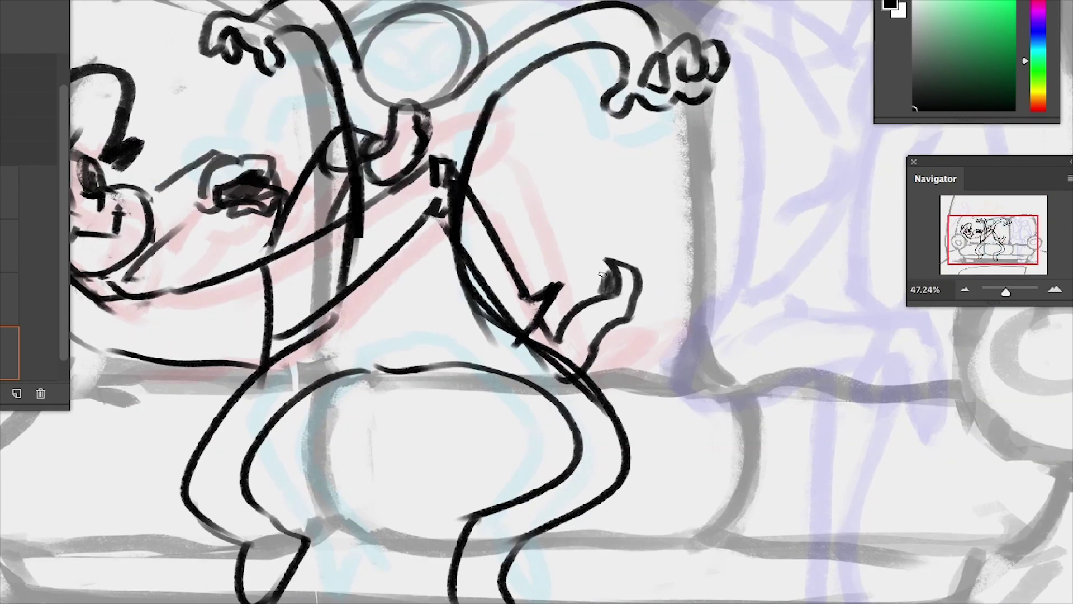
{"action": "scroll", "coordinate": [602, 274], "scroll_direction": "up", "scroll_amount": 3}
{"action": "key", "text": "ctrl+shift+h"}
{"action": "scroll", "coordinate": [602, 274], "scroll_direction": "down", "scroll_amount": 3}
Rotate the character's arms about 2 degrees and move them up and right
{"action": "key", "text": "ctrl+t"}
{"action": "left_click_drag", "start_coordinate": [806, 518], "coordinate": [800, 534]}
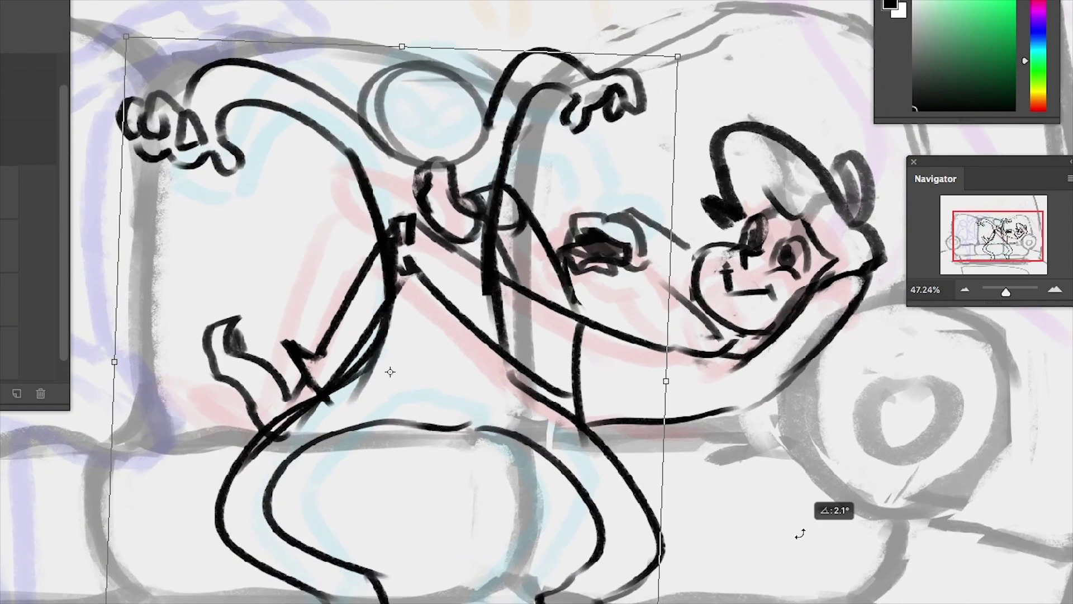
{"action": "left_click_drag", "start_coordinate": [609, 494], "coordinate": [615, 489]}
{"action": "key", "text": "Return"}
Redraw and darken the round head outline, trying two eyes and then removing them
{"action": "mouse_move", "coordinate": [391, 100]}
{"action": "left_mouse_down"}
{"action": "mouse_move", "coordinate": [469, 84]}
{"action": "mouse_move", "coordinate": [488, 117]}
{"action": "mouse_move", "coordinate": [405, 114]}
{"action": "mouse_move", "coordinate": [416, 141]}
{"action": "left_mouse_up"}
{"action": "mouse_move", "coordinate": [481, 104]}
{"action": "left_mouse_down"}
{"action": "mouse_move", "coordinate": [488, 134]}
{"action": "mouse_move", "coordinate": [459, 152]}
{"action": "left_mouse_up"}
{"action": "left_click_drag", "start_coordinate": [417, 128], "coordinate": [421, 131]}
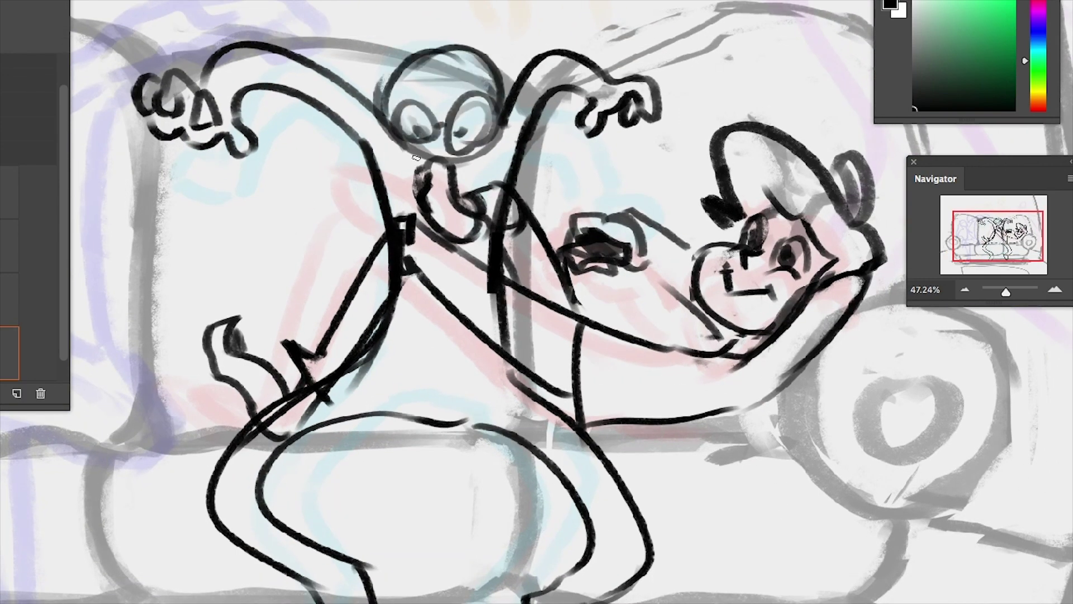
{"action": "left_click_drag", "start_coordinate": [476, 141], "coordinate": [509, 133]}
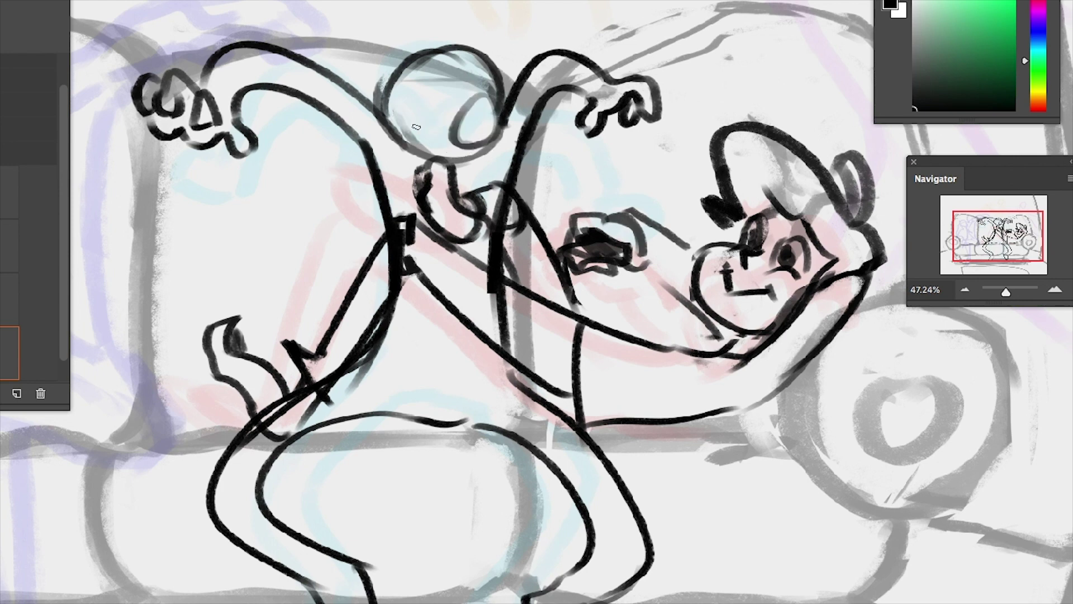
{"action": "key", "text": "ctrl+z"}
{"action": "key", "text": "ctrl+z"}
{"action": "key", "text": "ctrl+z"}
{"action": "key", "text": "ctrl+z"}
{"action": "key", "text": "ctrl+shift+z"}
{"action": "key", "text": "ctrl+shift+z"}
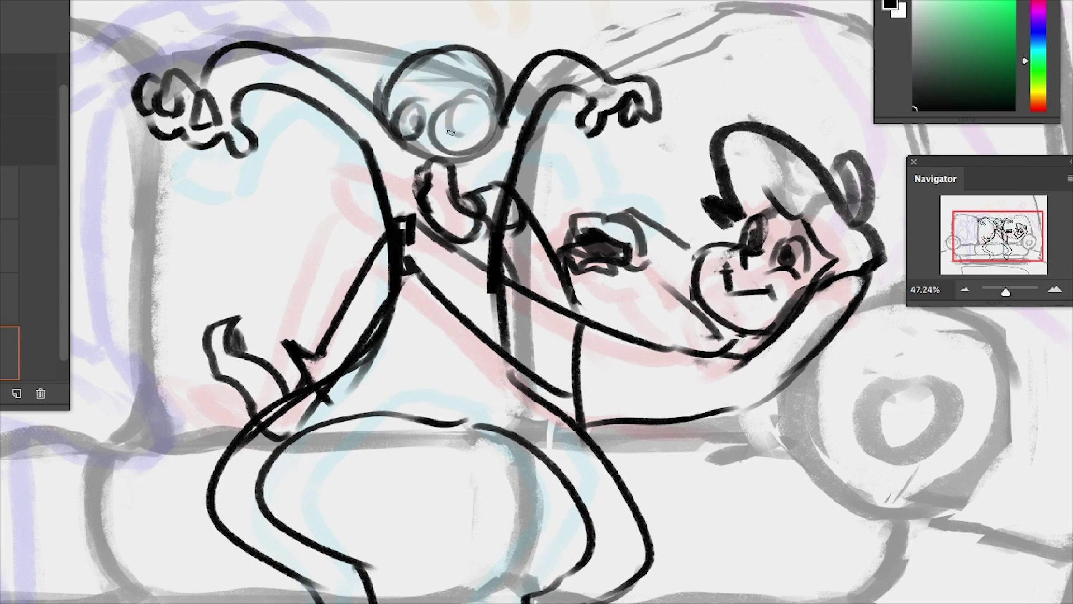
{"action": "key", "text": "ctrl+z"}
{"action": "key", "text": "ctrl+z"}
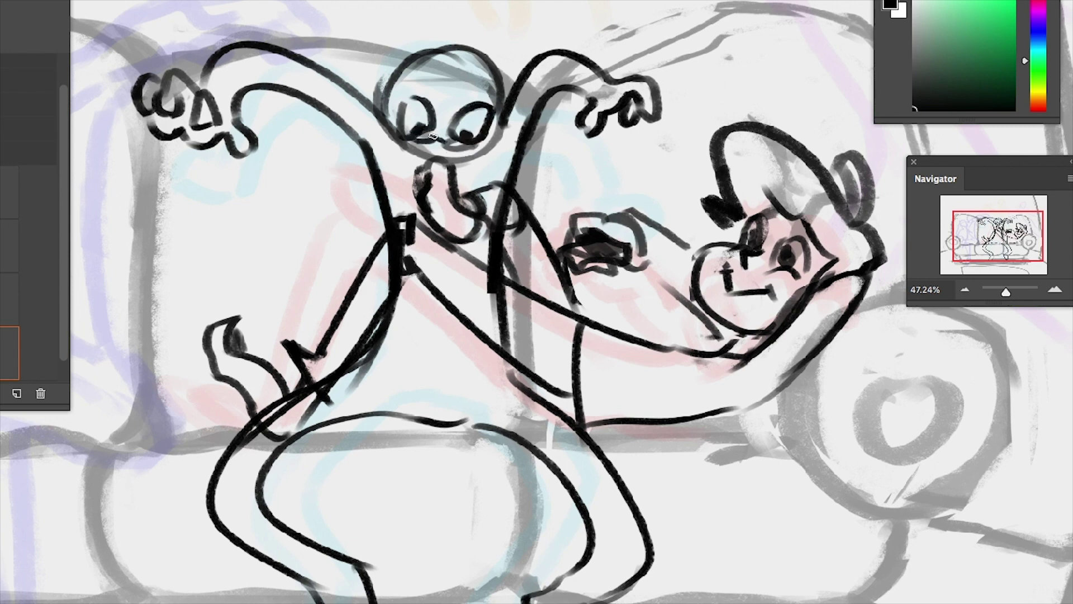
Undo the recent head, arm and hand strokes
{"action": "key", "text": "ctrl+z"}
{"action": "key", "text": "ctrl+z"}
{"action": "key", "text": "ctrl+z"}
{"action": "key", "text": "ctrl+z"}
{"action": "key", "text": "ctrl+z"}
{"action": "key", "text": "ctrl+z"}
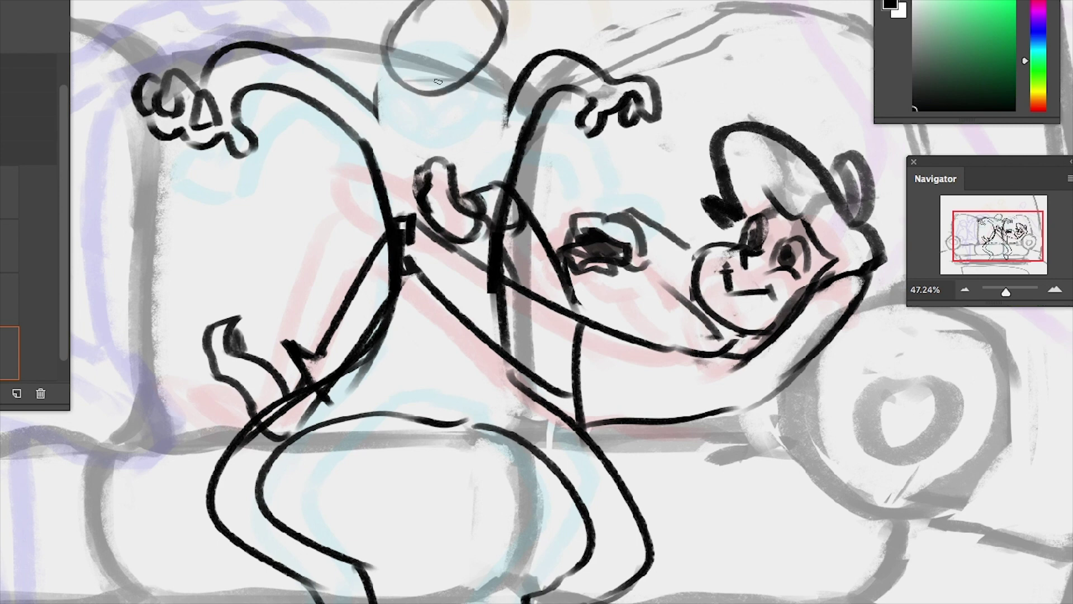
{"action": "key", "text": "ctrl+z"}
{"action": "key", "text": "ctrl+z"}
{"action": "key", "text": "ctrl+z"}
{"action": "key", "text": "ctrl+z"}
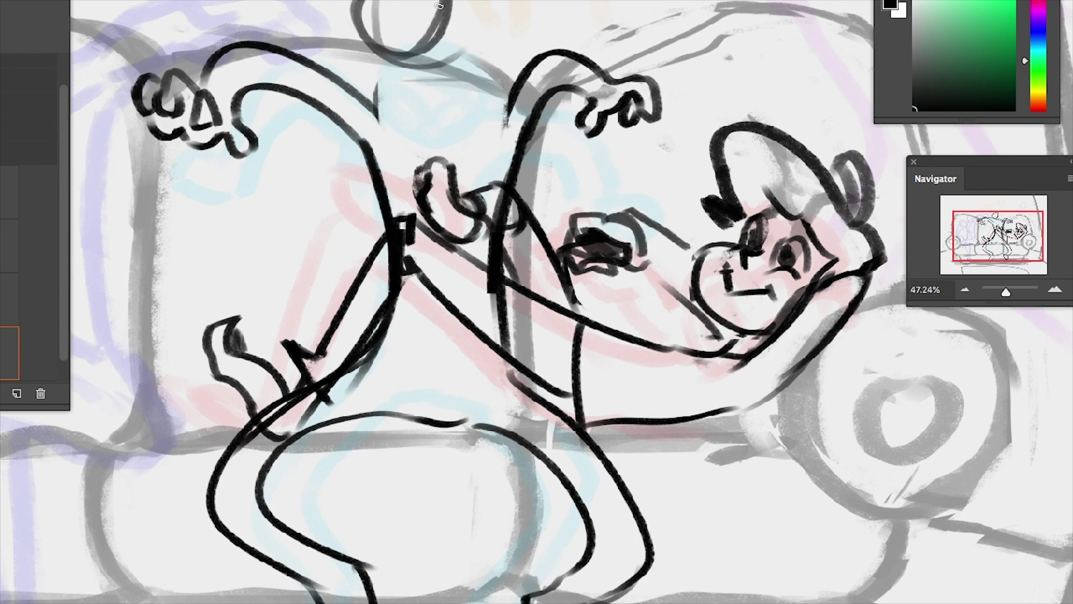
{"action": "key", "text": "ctrl+z"}
{"action": "key", "text": "ctrl+z"}
{"action": "key", "text": "ctrl+z"}
{"action": "key", "text": "ctrl+z"}
{"action": "key", "text": "ctrl+z"}
{"action": "key", "text": "ctrl+z"}
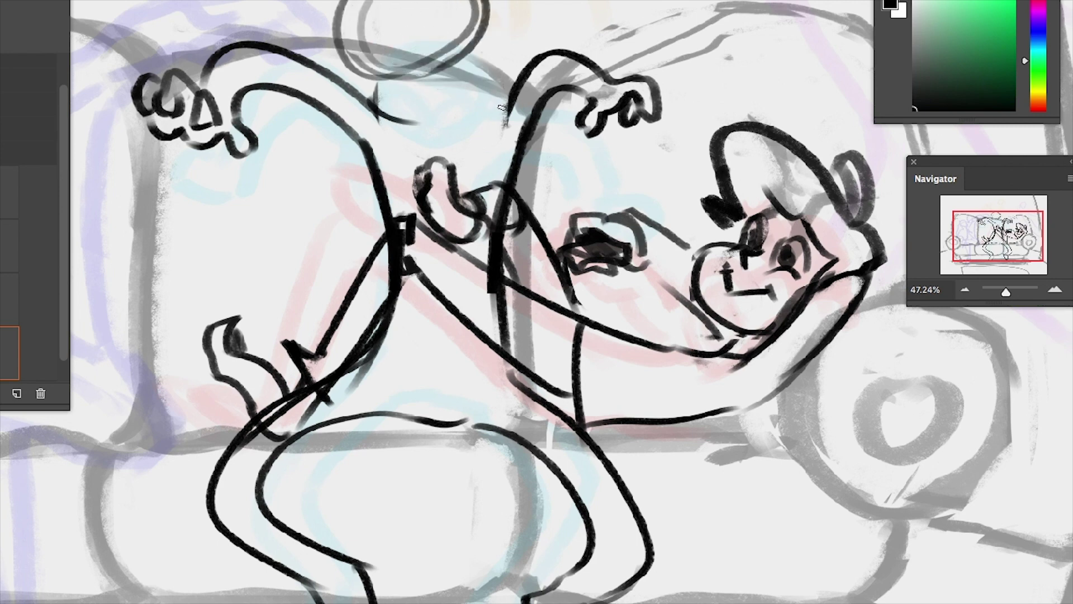
{"action": "key", "text": "ctrl+z"}
{"action": "key", "text": "ctrl+z"}
{"action": "key", "text": "ctrl+z"}
{"action": "key", "text": "ctrl+z"}
{"action": "key", "text": "ctrl+z"}
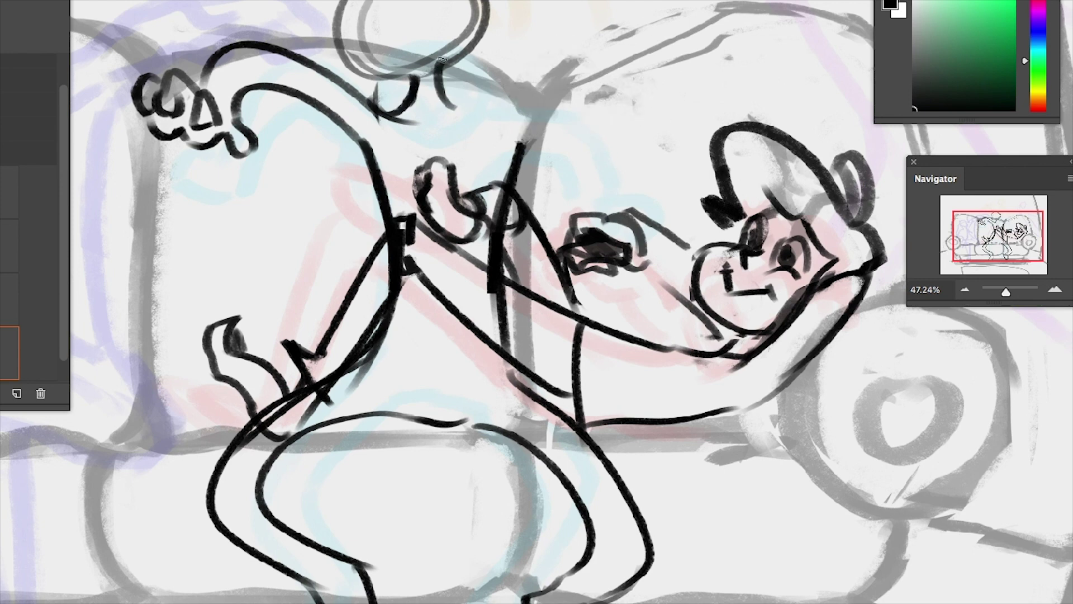
{"action": "key", "text": "ctrl+z"}
{"action": "key", "text": "ctrl+z"}
{"action": "key", "text": "ctrl+z"}
{"action": "key", "text": "ctrl+z"}
{"action": "key", "text": "ctrl+z"}
{"action": "key", "text": "ctrl+z"}
{"action": "key", "text": "ctrl+z"}
{"action": "key", "text": "ctrl+z"}
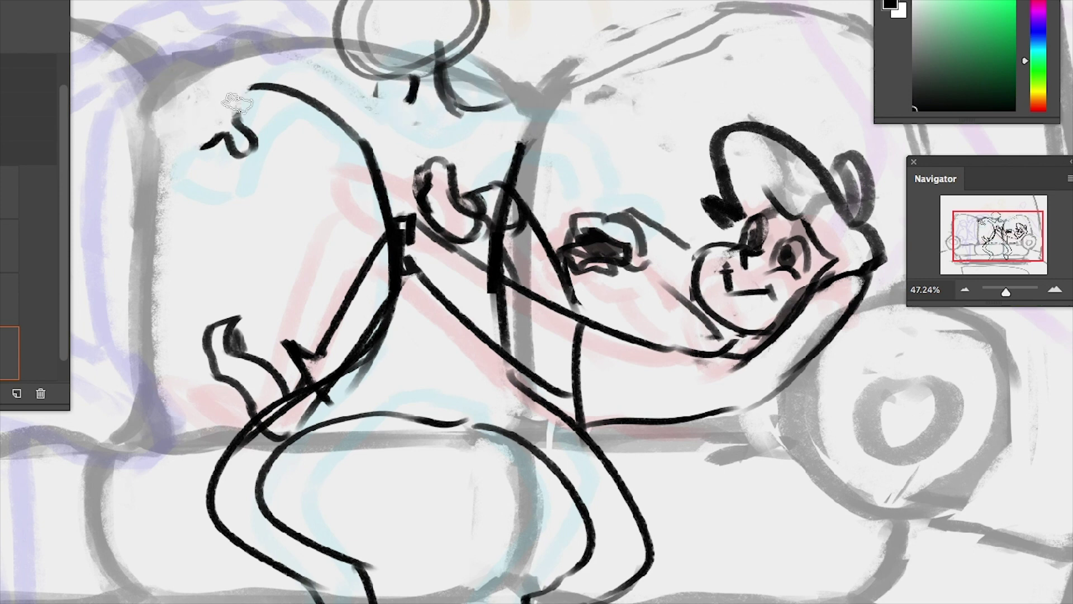
{"action": "key", "text": "ctrl+z"}
{"action": "key", "text": "ctrl+z"}
{"action": "key", "text": "ctrl+z"}
{"action": "key", "text": "ctrl+z"}
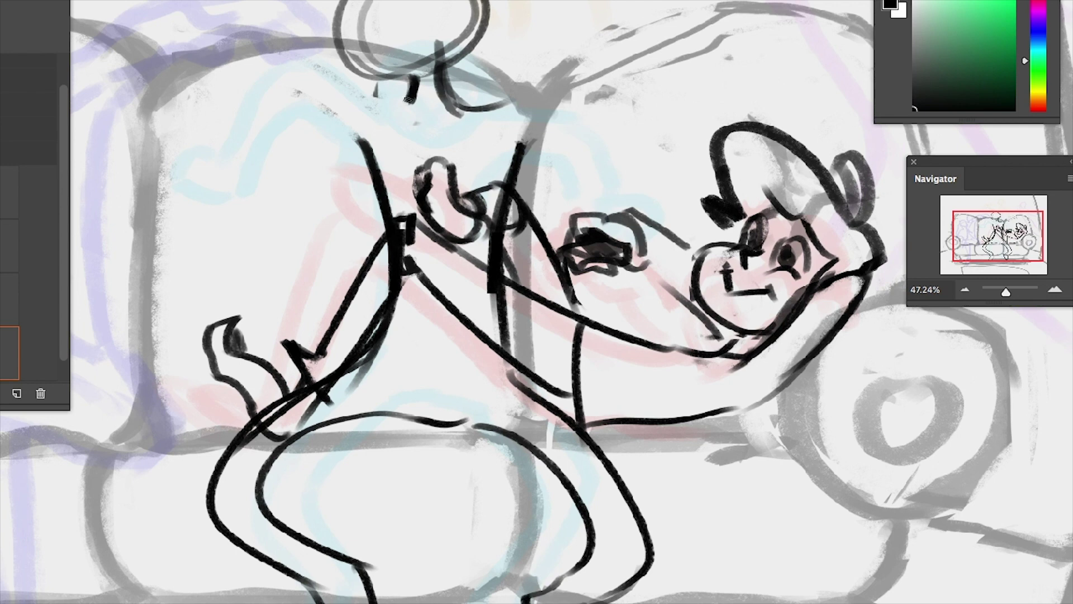
Try an arm looping over the head into a hand and arcs on the head top, undoing each
{"action": "mouse_move", "coordinate": [408, 99]}
{"action": "left_mouse_down"}
{"action": "mouse_move", "coordinate": [339, 109]}
{"action": "mouse_move", "coordinate": [305, 280]}
{"action": "left_mouse_up"}
{"action": "key", "text": "ctrl+z"}
{"action": "mouse_move", "coordinate": [338, 89]}
{"action": "left_mouse_down"}
{"action": "mouse_move", "coordinate": [221, 214]}
{"action": "mouse_move", "coordinate": [260, 270]}
{"action": "mouse_move", "coordinate": [232, 293]}
{"action": "left_mouse_up"}
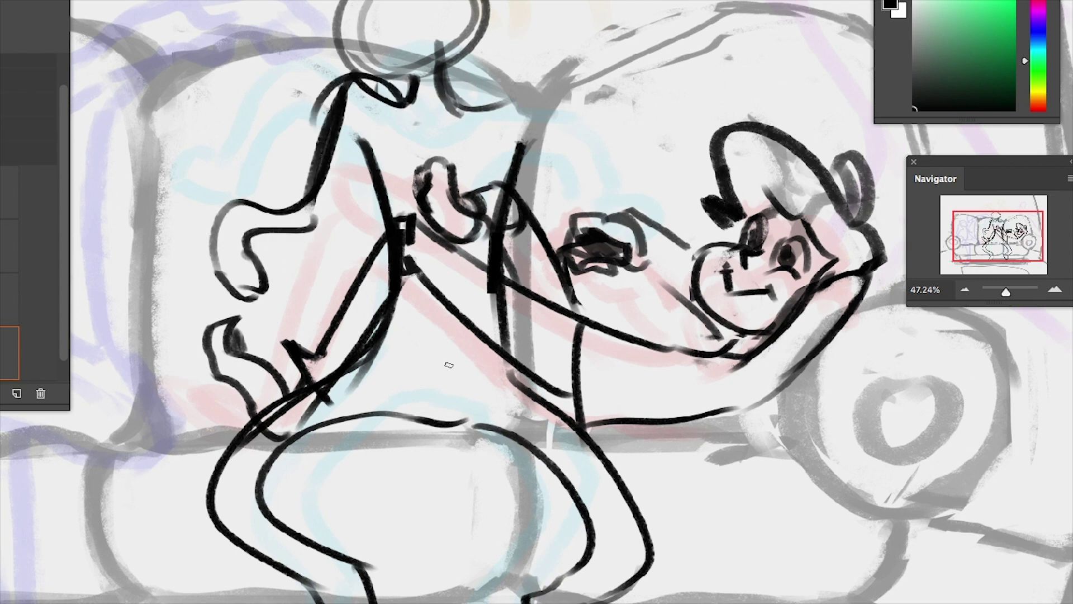
{"action": "key", "text": "ctrl+z"}
{"action": "key", "text": "ctrl+z"}
{"action": "key", "text": "ctrl+z"}
{"action": "key", "text": "ctrl+z"}
{"action": "left_click_drag", "start_coordinate": [414, 81], "coordinate": [351, 114]}
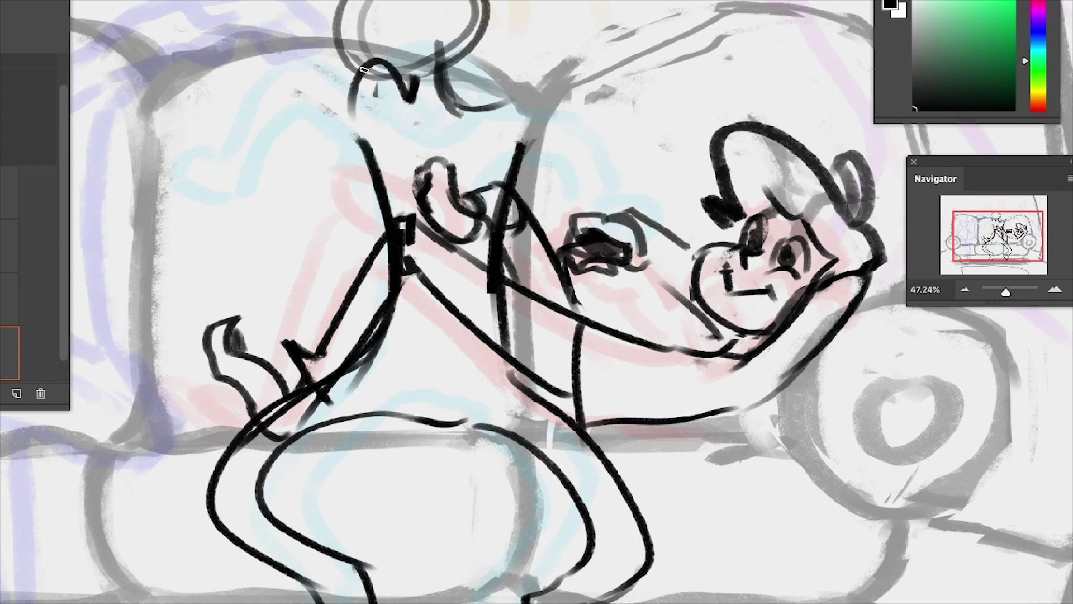
{"action": "key", "text": "ctrl+z"}
{"action": "mouse_move", "coordinate": [414, 90]}
{"action": "left_mouse_down"}
{"action": "mouse_move", "coordinate": [330, 56]}
{"action": "mouse_move", "coordinate": [271, 50]}
{"action": "mouse_move", "coordinate": [299, 64]}
{"action": "mouse_move", "coordinate": [221, 142]}
{"action": "mouse_move", "coordinate": [213, 173]}
{"action": "left_mouse_up"}
{"action": "key", "text": "ctrl+z"}
{"action": "key", "text": "ctrl+z"}
{"action": "key", "text": "ctrl+z"}
{"action": "mouse_move", "coordinate": [359, 134]}
{"action": "left_mouse_down"}
{"action": "mouse_move", "coordinate": [302, 90]}
{"action": "mouse_move", "coordinate": [242, 173]}
{"action": "mouse_move", "coordinate": [162, 215]}
{"action": "mouse_move", "coordinate": [212, 198]}
{"action": "left_mouse_up"}
{"action": "key", "text": "ctrl+z"}
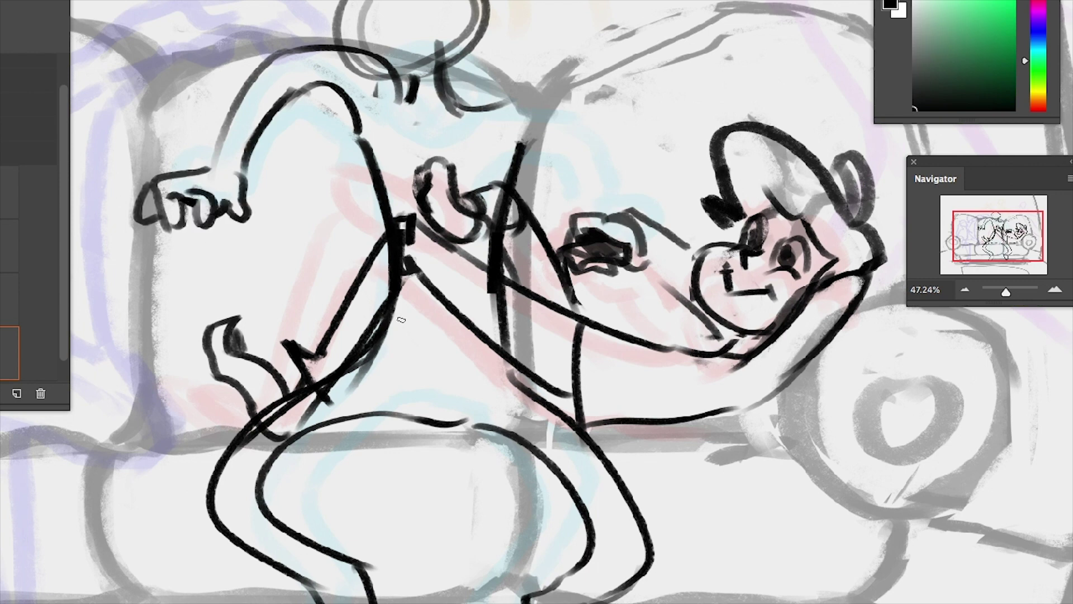
Erase the finger stroke's end and ink the raised upper arm and the other arm's long curve
{"action": "left_click_drag", "start_coordinate": [400, 320], "coordinate": [691, 239]}
{"action": "left_click_drag", "start_coordinate": [353, 196], "coordinate": [357, 166]}
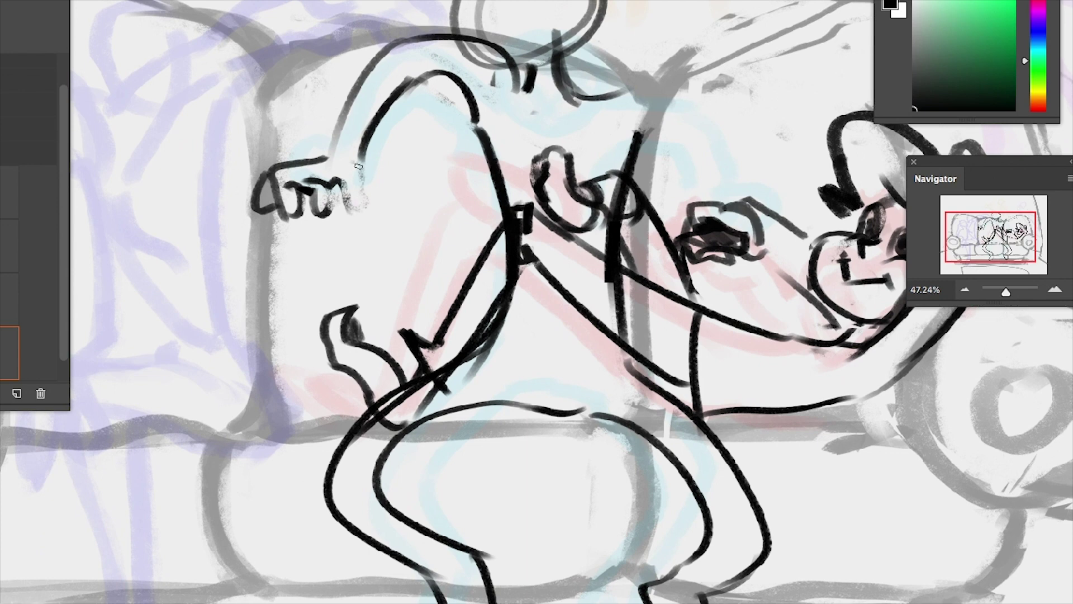
{"action": "left_click_drag", "start_coordinate": [714, 160], "coordinate": [659, 199]}
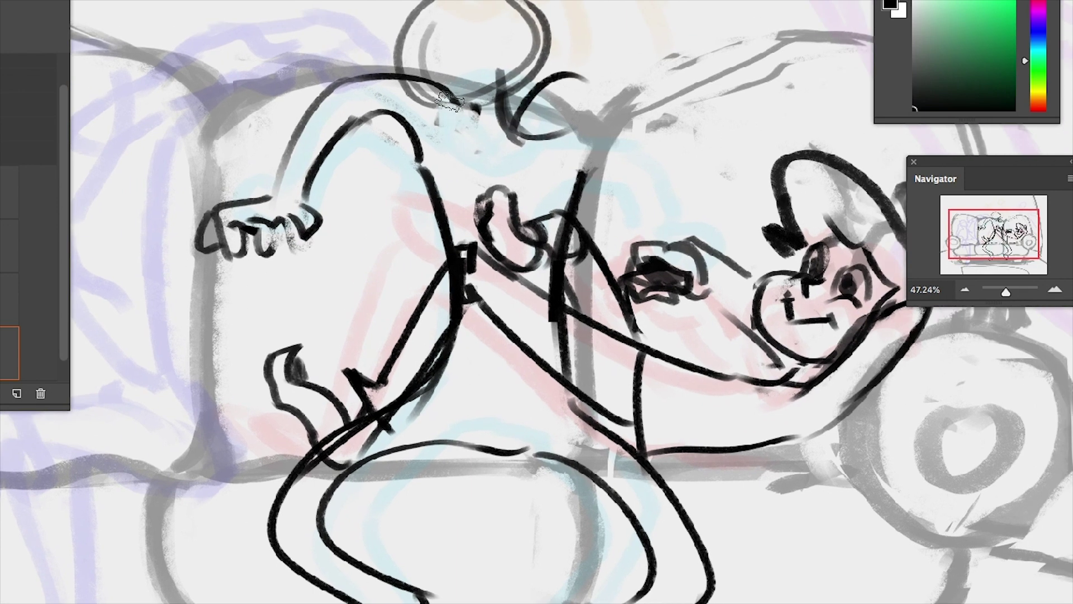
{"action": "left_click_drag", "start_coordinate": [454, 115], "coordinate": [302, 92]}
{"action": "left_click_drag", "start_coordinate": [538, 129], "coordinate": [567, 90]}
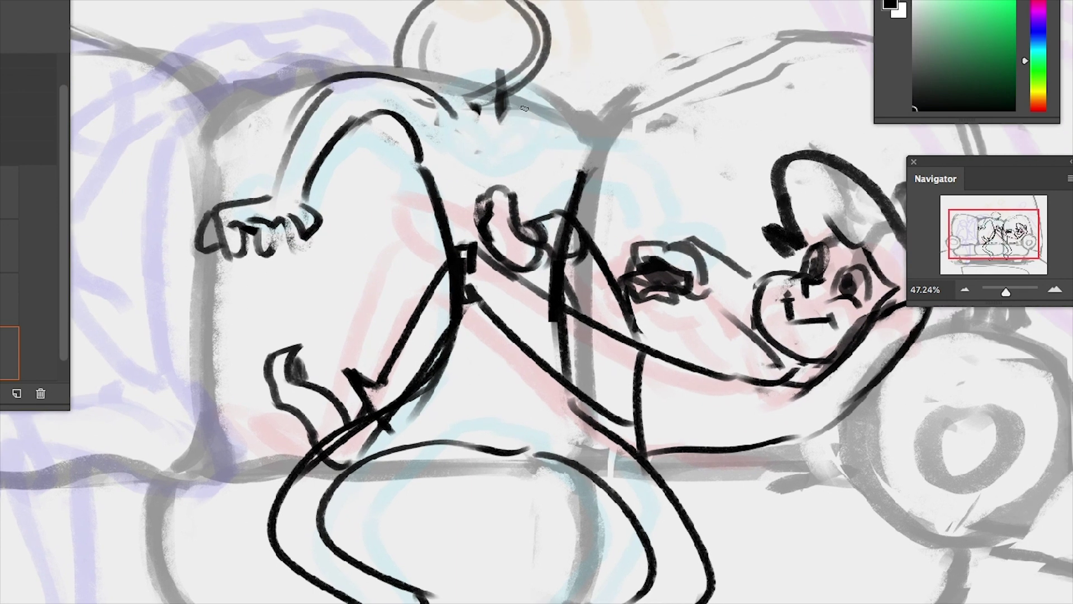
{"action": "left_click_drag", "start_coordinate": [505, 117], "coordinate": [668, 75]}
Redraw the figure's side curve and torso line
{"action": "left_click_drag", "start_coordinate": [573, 119], "coordinate": [550, 380]}
{"action": "key", "text": "ctrl+z"}
{"action": "key", "text": "ctrl+z"}
{"action": "mouse_move", "coordinate": [573, 118]}
{"action": "left_mouse_down"}
{"action": "mouse_move", "coordinate": [559, 436]}
{"action": "mouse_move", "coordinate": [560, 389]}
{"action": "left_mouse_up"}
{"action": "key", "text": "ctrl+z"}
{"action": "left_click_drag", "start_coordinate": [419, 156], "coordinate": [458, 335]}
{"action": "left_click_drag", "start_coordinate": [414, 120], "coordinate": [444, 363]}
Redraw the inner arm curve lower and add a curled hand below the head curl
{"action": "left_click_drag", "start_coordinate": [669, 111], "coordinate": [630, 163]}
{"action": "key", "text": "ctrl+z"}
{"action": "left_click_drag", "start_coordinate": [513, 193], "coordinate": [615, 173]}
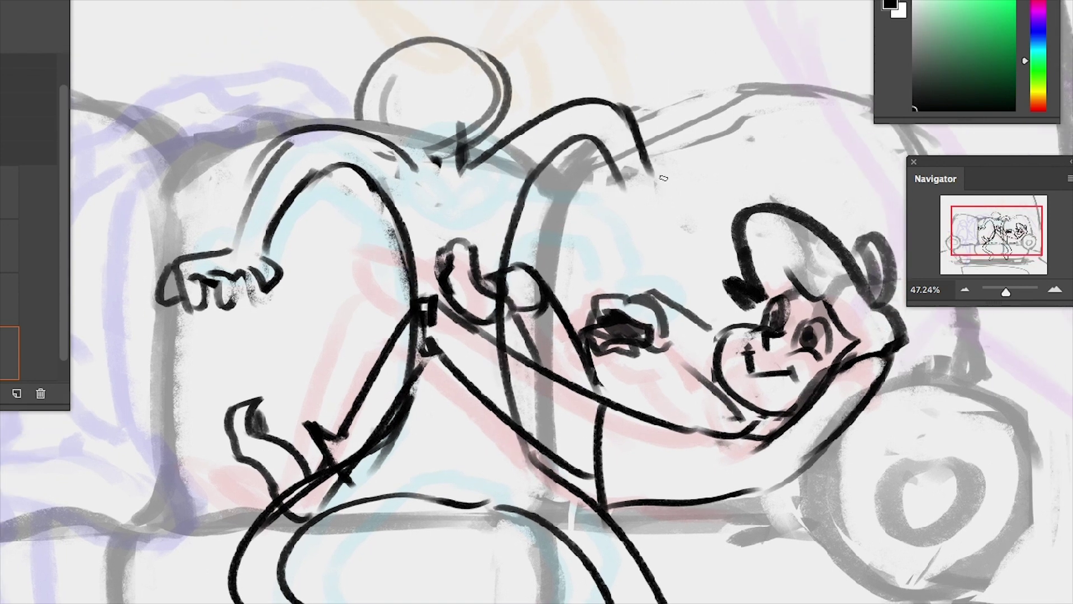
{"action": "mouse_move", "coordinate": [651, 176]}
{"action": "left_mouse_down"}
{"action": "mouse_move", "coordinate": [626, 232]}
{"action": "mouse_move", "coordinate": [668, 193]}
{"action": "left_mouse_up"}
{"action": "left_click_drag", "start_coordinate": [757, 280], "coordinate": [693, 226]}
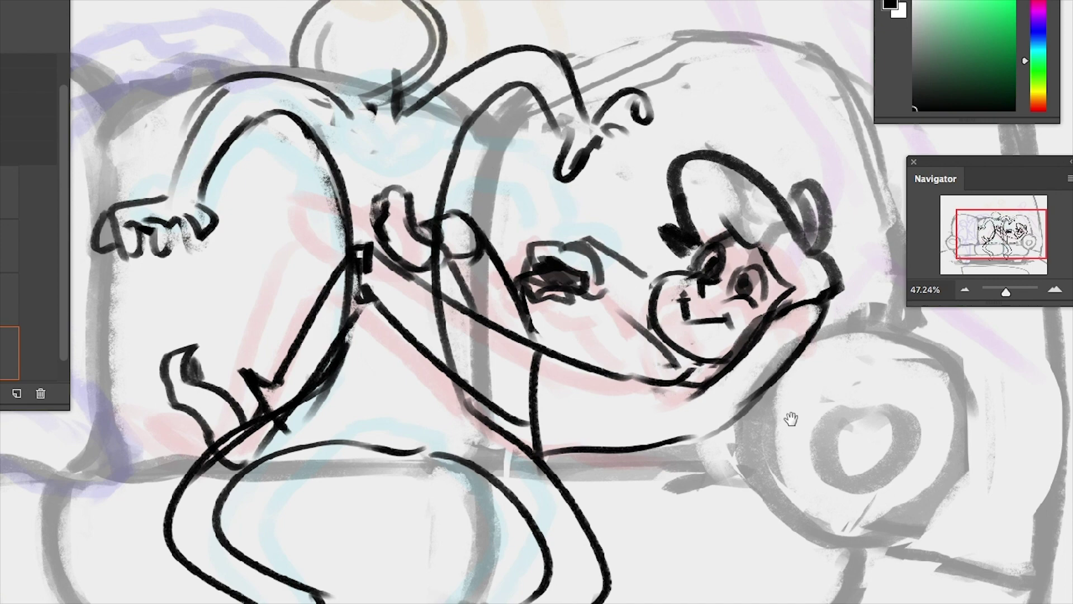
{"action": "left_click_drag", "start_coordinate": [1005, 292], "coordinate": [1002, 292]}
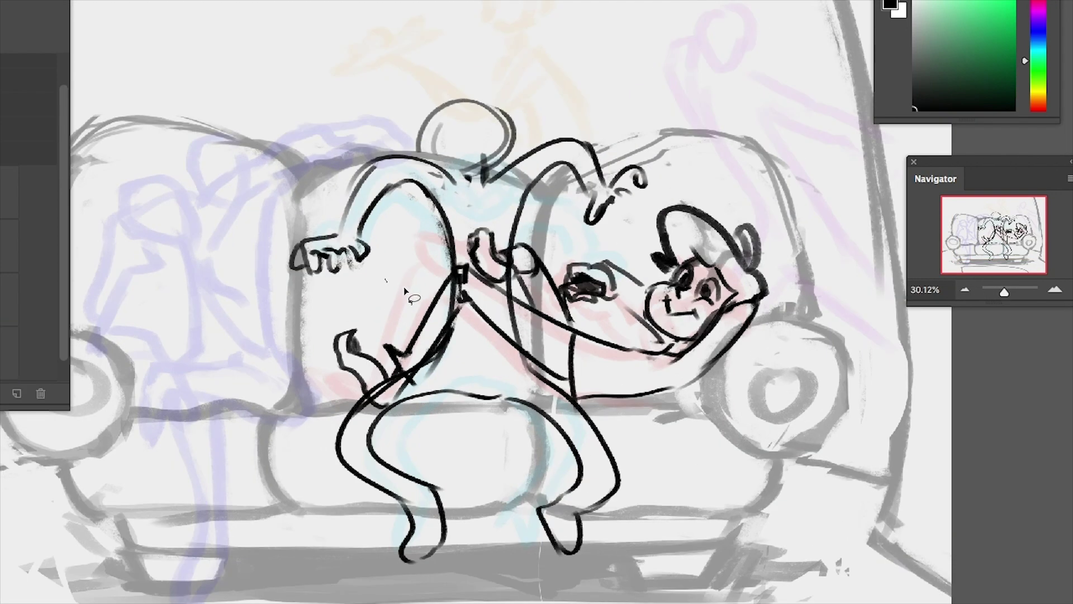
Select the figure's arms and head and move them lower
{"action": "mouse_move", "coordinate": [406, 291]}
{"action": "left_mouse_down"}
{"action": "mouse_move", "coordinate": [220, 252]}
{"action": "mouse_move", "coordinate": [698, 234]}
{"action": "left_mouse_up"}
{"action": "mouse_move", "coordinate": [626, 229]}
{"action": "left_mouse_down"}
{"action": "mouse_move", "coordinate": [646, 251]}
{"action": "mouse_move", "coordinate": [579, 298]}
{"action": "left_mouse_up"}
{"action": "key", "text": "ctrl+d"}
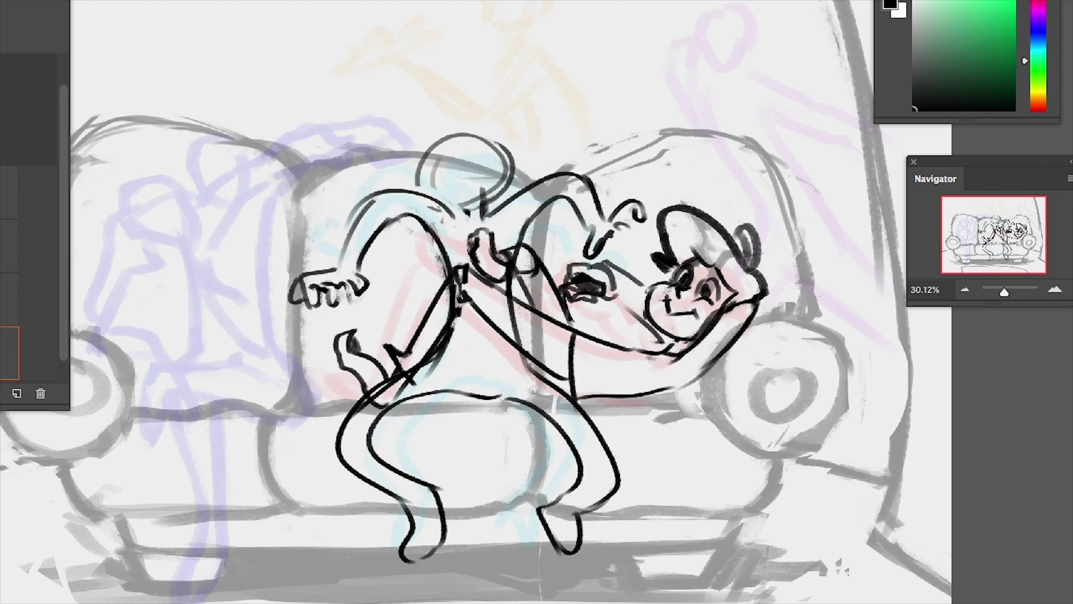
Scale the whole figure narrower and shorter, then stretch it taller upward
{"action": "key", "text": "ctrl+t"}
{"action": "left_click_drag", "start_coordinate": [650, 350], "coordinate": [619, 288]}
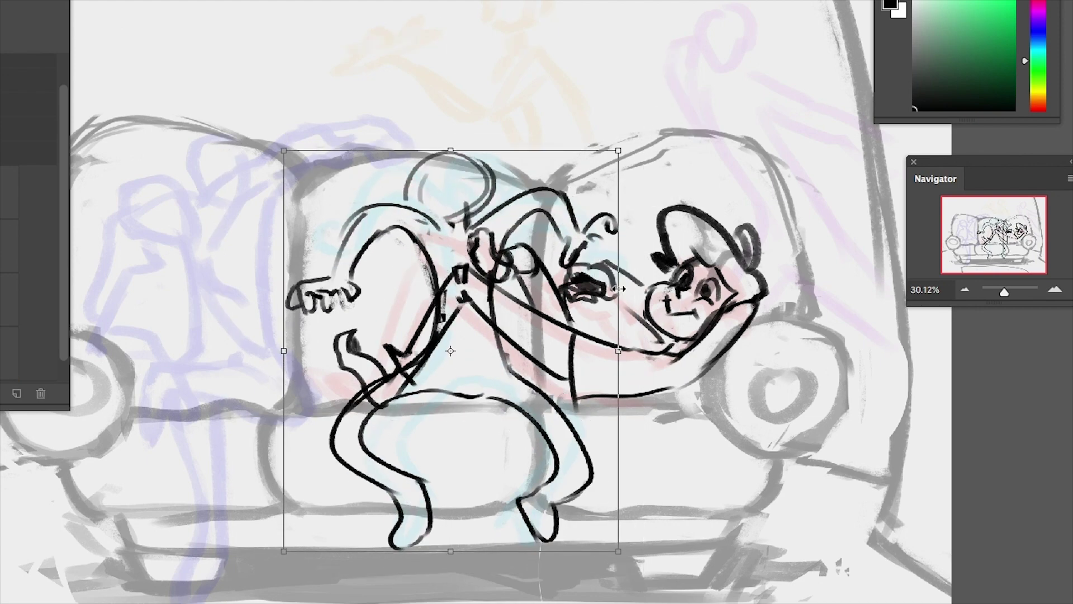
{"action": "key", "text": "Return"}
{"action": "key", "text": "ctrl+t"}
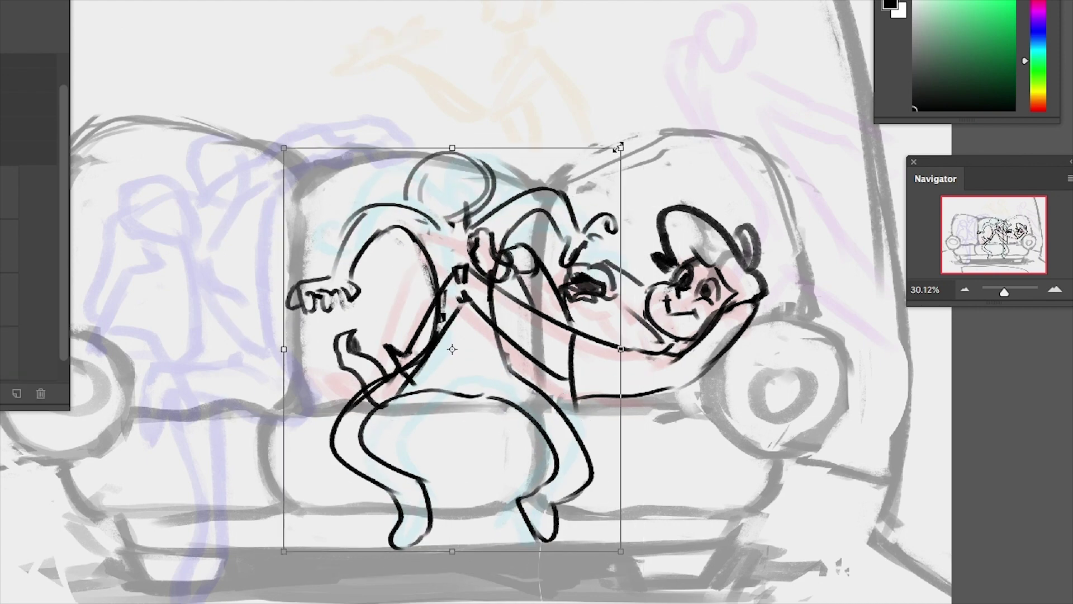
{"action": "left_click_drag", "start_coordinate": [618, 143], "coordinate": [612, 132]}
{"action": "key", "text": "Return"}
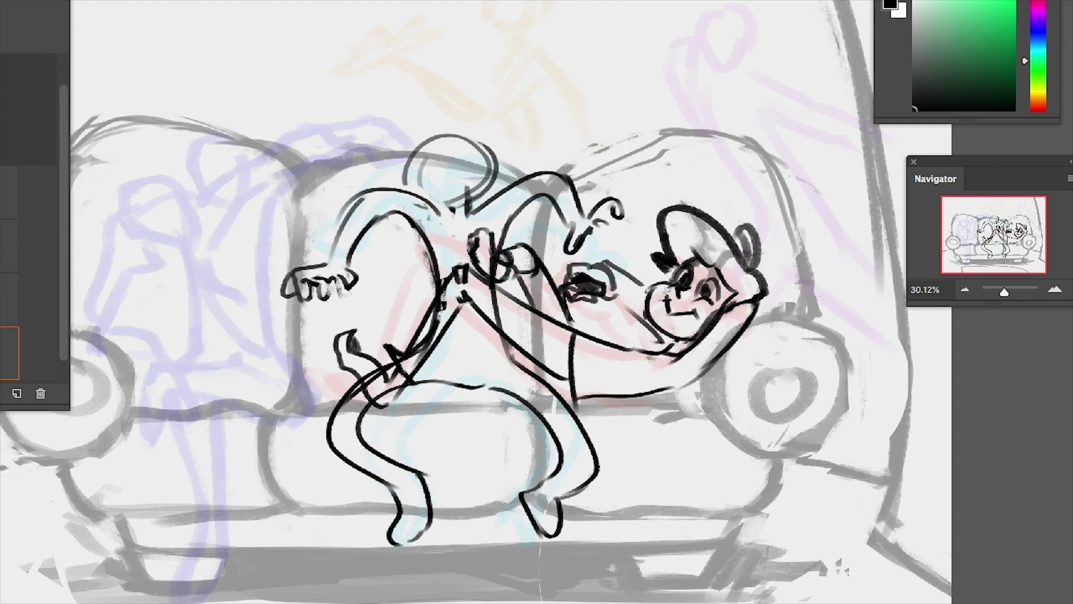
{"action": "scroll", "coordinate": [433, 197], "scroll_direction": "up", "scroll_amount": 5}
Sketch the glasses character's eye circles, pupils and hair in black, undoing stray head strokes
{"action": "left_click_drag", "start_coordinate": [420, 186], "coordinate": [536, 133]}
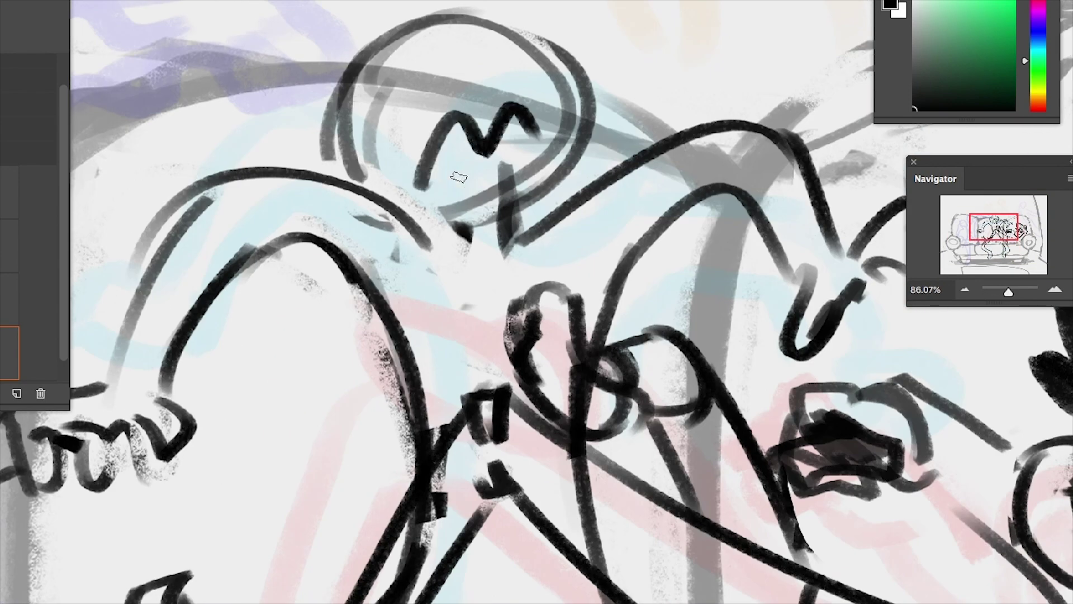
{"action": "mouse_move", "coordinate": [397, 72]}
{"action": "left_mouse_down"}
{"action": "mouse_move", "coordinate": [429, 85]}
{"action": "mouse_move", "coordinate": [393, 107]}
{"action": "left_mouse_up"}
{"action": "mouse_move", "coordinate": [513, 46]}
{"action": "left_mouse_down"}
{"action": "mouse_move", "coordinate": [472, 84]}
{"action": "mouse_move", "coordinate": [561, 33]}
{"action": "left_mouse_up"}
{"action": "left_click_drag", "start_coordinate": [492, 76], "coordinate": [500, 81]}
{"action": "left_click_drag", "start_coordinate": [425, 83], "coordinate": [439, 89]}
{"action": "left_click_drag", "start_coordinate": [564, 24], "coordinate": [582, 21]}
{"action": "left_click_drag", "start_coordinate": [335, 106], "coordinate": [307, 128]}
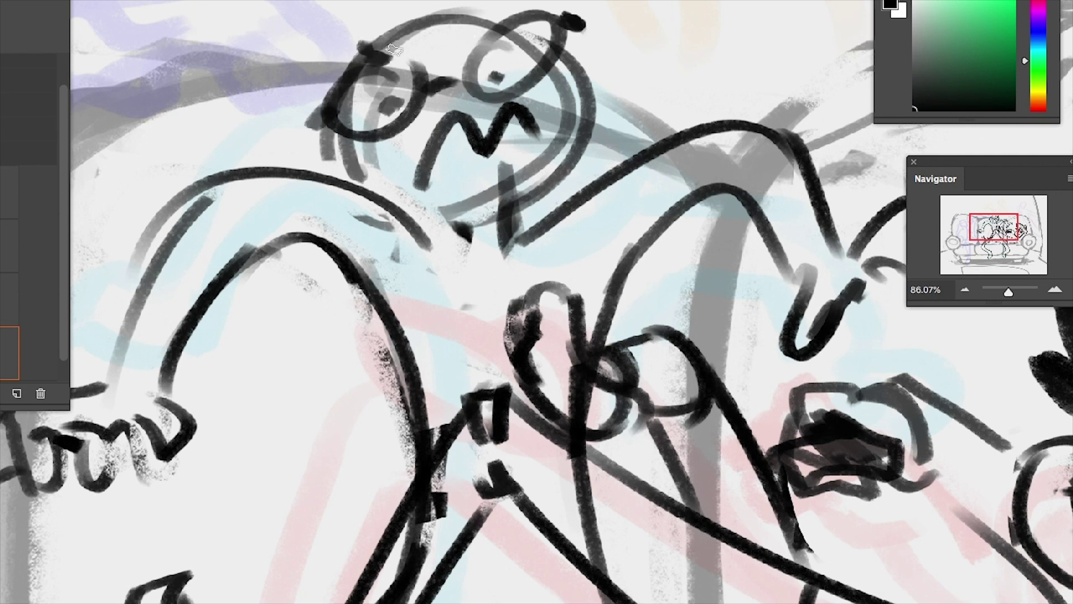
{"action": "mouse_move", "coordinate": [441, 55]}
{"action": "left_mouse_down"}
{"action": "mouse_move", "coordinate": [369, 39]}
{"action": "mouse_move", "coordinate": [523, 48]}
{"action": "left_mouse_up"}
{"action": "key", "text": "ctrl+z"}
{"action": "mouse_move", "coordinate": [430, 20]}
{"action": "left_mouse_down"}
{"action": "mouse_move", "coordinate": [511, 34]}
{"action": "mouse_move", "coordinate": [353, 84]}
{"action": "mouse_move", "coordinate": [435, 31]}
{"action": "left_mouse_up"}
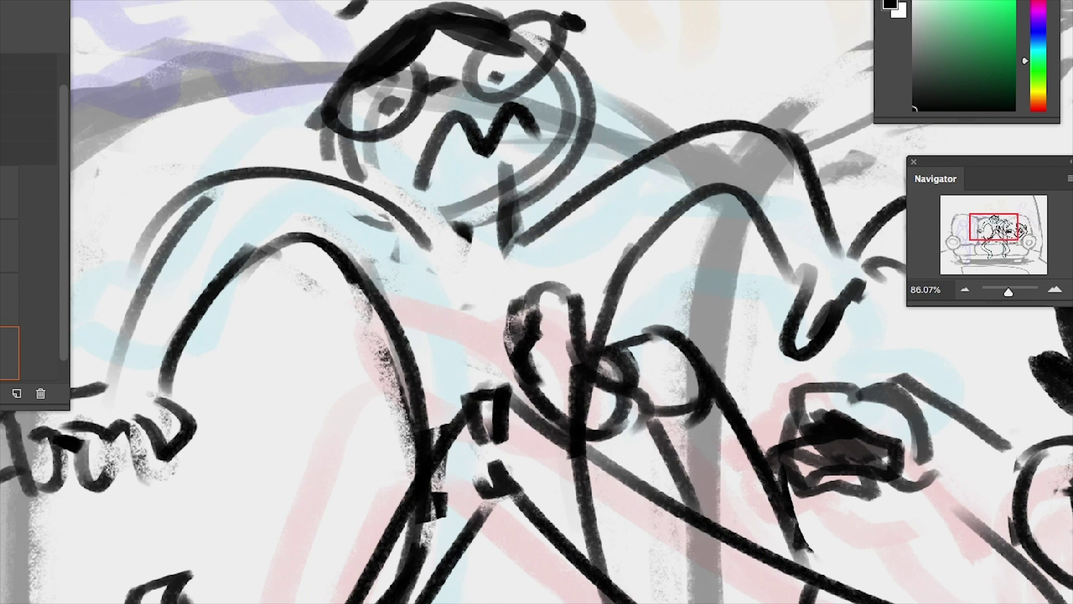
{"action": "mouse_move", "coordinate": [587, 84]}
{"action": "left_mouse_down"}
{"action": "mouse_move", "coordinate": [582, 197]}
{"action": "mouse_move", "coordinate": [545, 207]}
{"action": "left_mouse_up"}
{"action": "left_click_drag", "start_coordinate": [535, 190], "coordinate": [534, 221]}
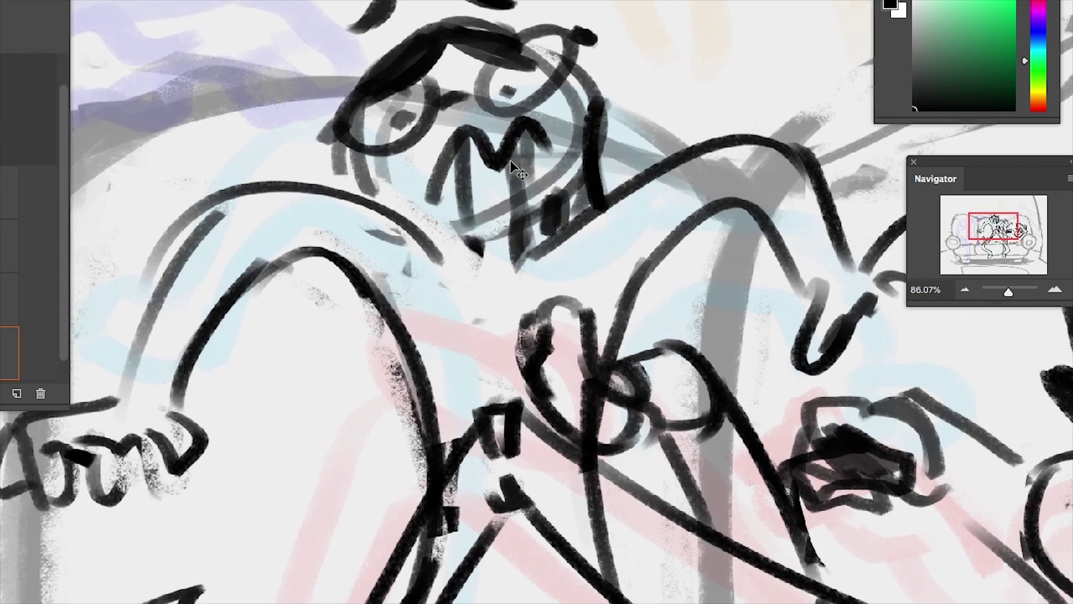
{"action": "key", "text": "ctrl+z"}
{"action": "key", "text": "ctrl+z"}
{"action": "key", "text": "ctrl+z"}
{"action": "key", "text": "ctrl+z"}
{"action": "key", "text": "ctrl+z"}
{"action": "key", "text": "ctrl+z"}
{"action": "key", "text": "ctrl+z"}
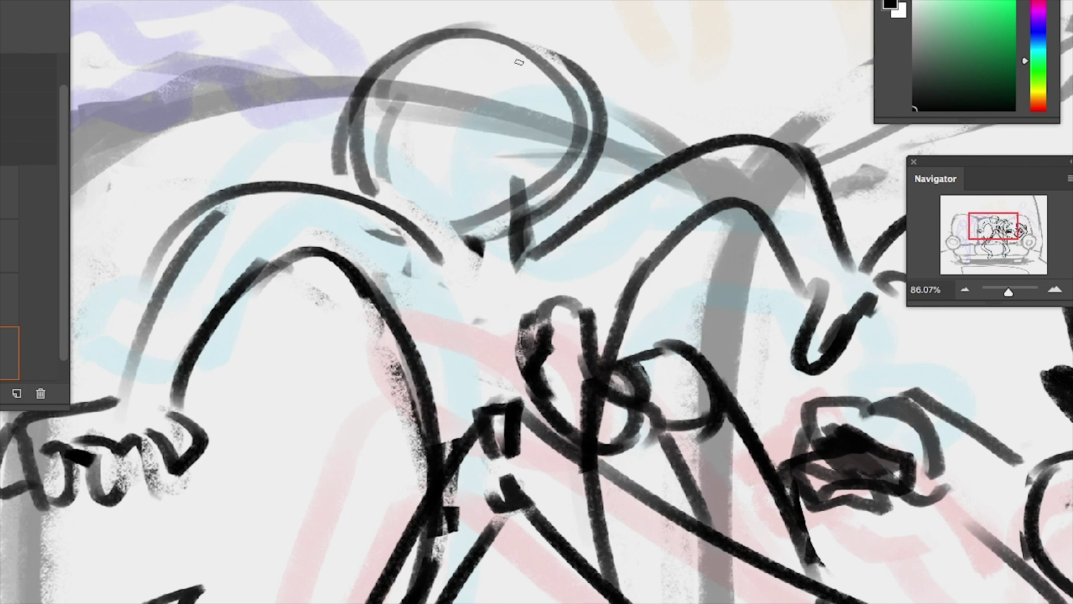
Redraw both eyes as bold round circles, discarding extra strokes over them
{"action": "left_click_drag", "start_coordinate": [564, 68], "coordinate": [517, 84]}
{"action": "left_click_drag", "start_coordinate": [447, 70], "coordinate": [435, 68]}
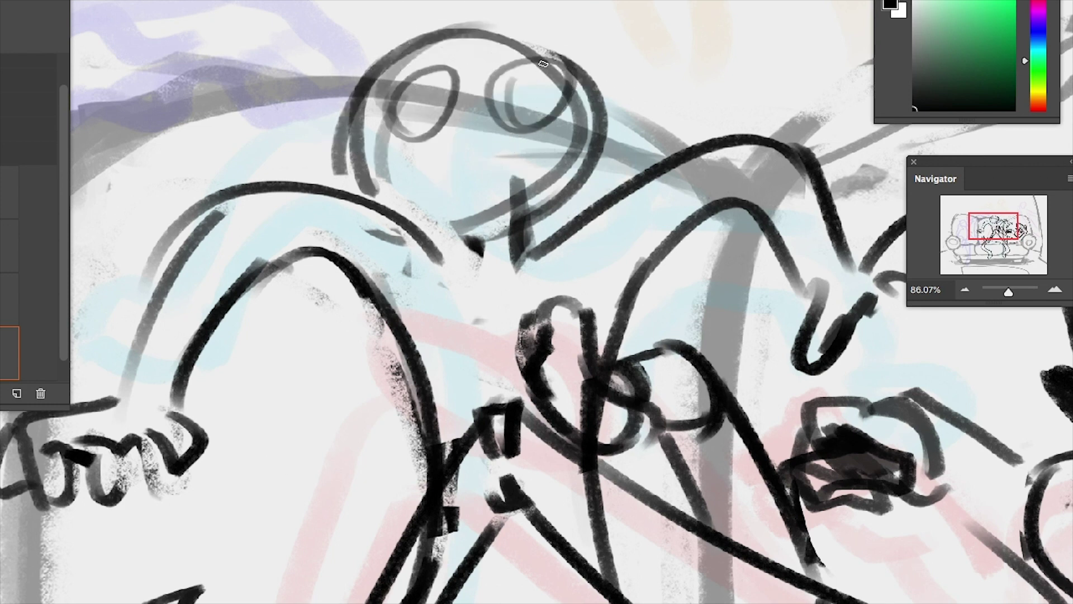
{"action": "left_click_drag", "start_coordinate": [542, 63], "coordinate": [497, 115]}
{"action": "key", "text": "ctrl+z"}
{"action": "left_click_drag", "start_coordinate": [413, 70], "coordinate": [418, 125]}
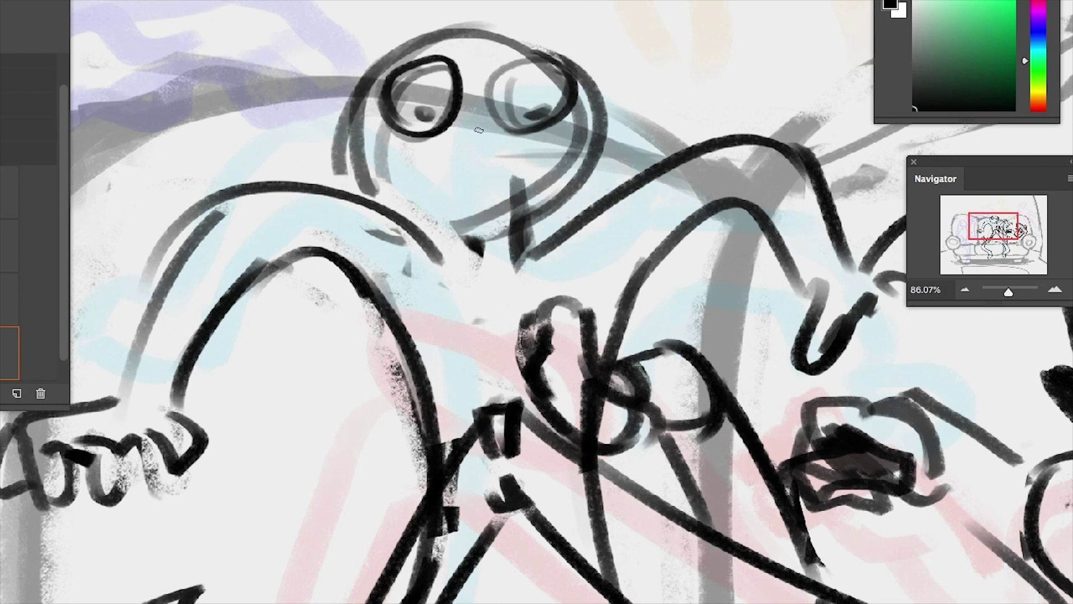
{"action": "left_click_drag", "start_coordinate": [533, 120], "coordinate": [512, 130]}
{"action": "key", "text": "ctrl+z"}
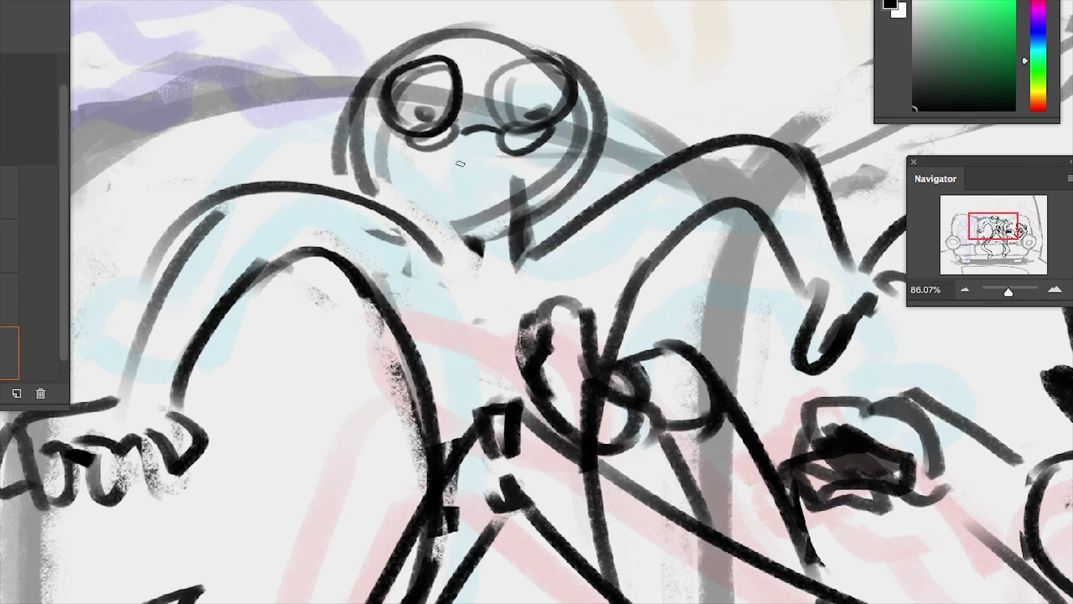
Draw the looping zigzag-toothed mouth below the eyes after several retries
{"action": "left_click_drag", "start_coordinate": [439, 202], "coordinate": [514, 157]}
{"action": "key", "text": "ctrl+z"}
{"action": "key", "text": "ctrl+z"}
{"action": "mouse_move", "coordinate": [458, 196]}
{"action": "left_mouse_down"}
{"action": "mouse_move", "coordinate": [531, 142]}
{"action": "mouse_move", "coordinate": [507, 164]}
{"action": "mouse_move", "coordinate": [522, 176]}
{"action": "left_mouse_up"}
{"action": "key", "text": "ctrl+z"}
{"action": "key", "text": "ctrl+z"}
{"action": "mouse_move", "coordinate": [452, 216]}
{"action": "left_mouse_down"}
{"action": "mouse_move", "coordinate": [530, 162]}
{"action": "mouse_move", "coordinate": [503, 159]}
{"action": "left_mouse_up"}
{"action": "left_click_drag", "start_coordinate": [475, 170], "coordinate": [526, 180]}
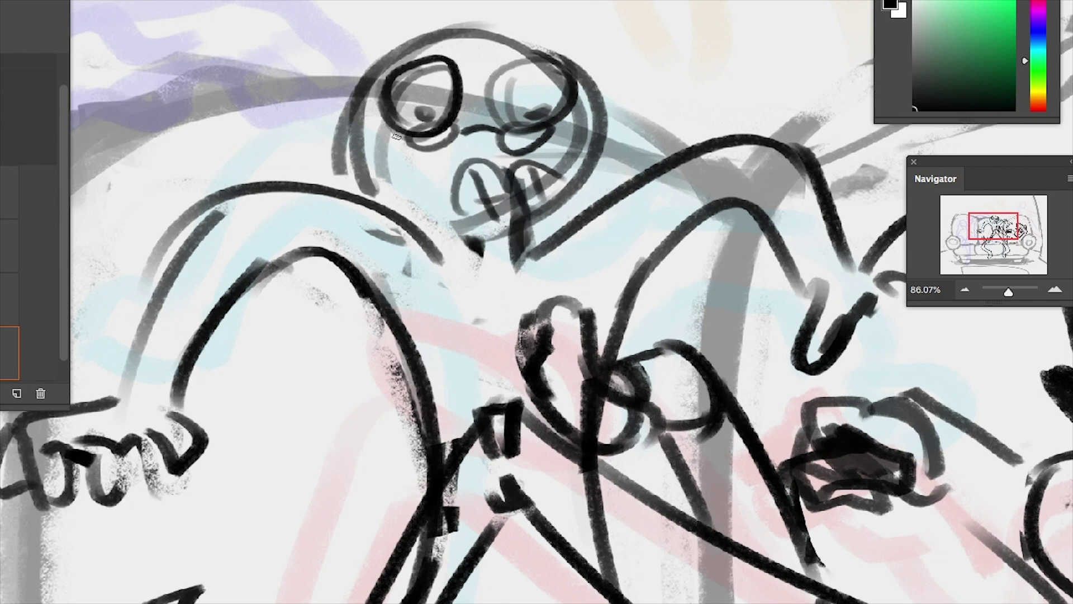
Add a worried brow arc over the eyes
{"action": "left_click_drag", "start_coordinate": [391, 106], "coordinate": [447, 33]}
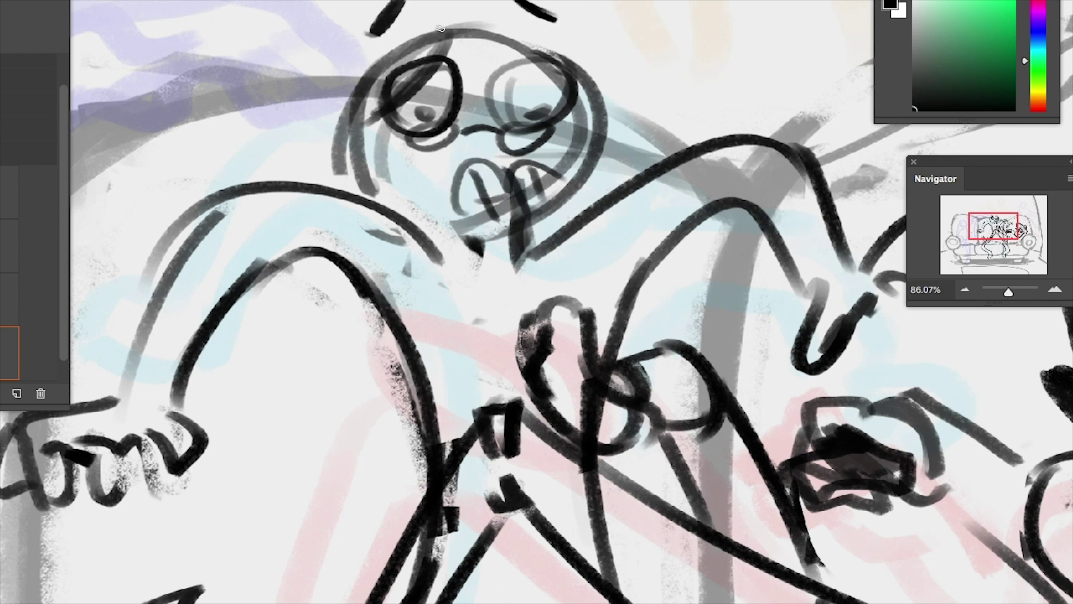
{"action": "left_click_drag", "start_coordinate": [358, 114], "coordinate": [445, 28]}
{"action": "key", "text": "ctrl+z"}
{"action": "mouse_move", "coordinate": [385, 70]}
{"action": "left_mouse_down"}
{"action": "mouse_move", "coordinate": [449, 32]}
{"action": "mouse_move", "coordinate": [483, 49]}
{"action": "left_mouse_up"}
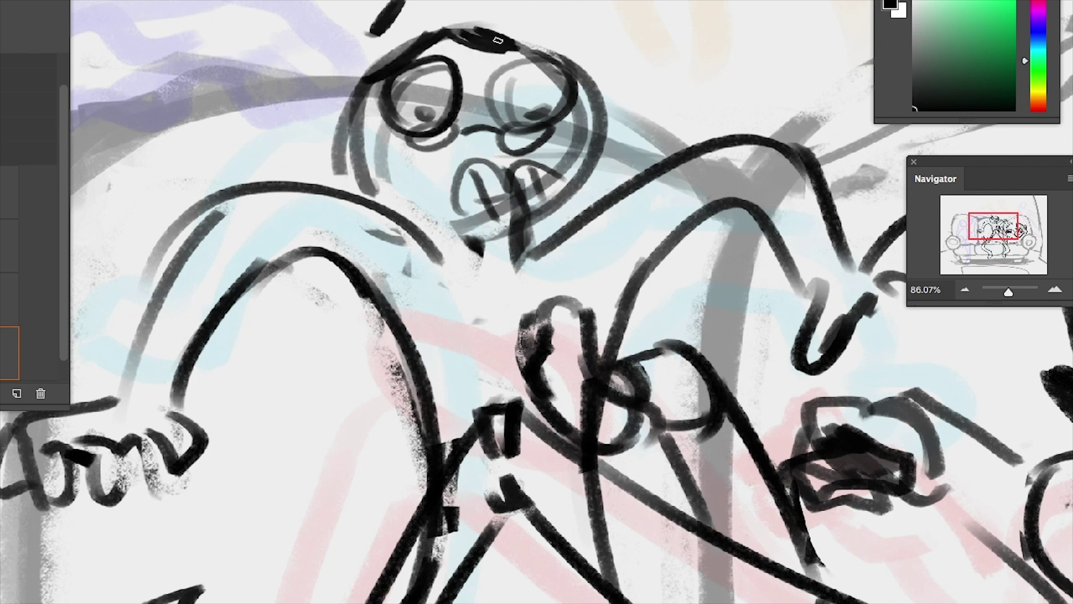
{"action": "key", "text": "ctrl+z"}
{"action": "mouse_move", "coordinate": [385, 73]}
{"action": "left_mouse_down"}
{"action": "mouse_move", "coordinate": [464, 31]}
{"action": "mouse_move", "coordinate": [537, 55]}
{"action": "mouse_move", "coordinate": [452, 35]}
{"action": "left_mouse_up"}
Ink the left side of the head and the ear loops
{"action": "left_click_drag", "start_coordinate": [374, 72], "coordinate": [349, 190]}
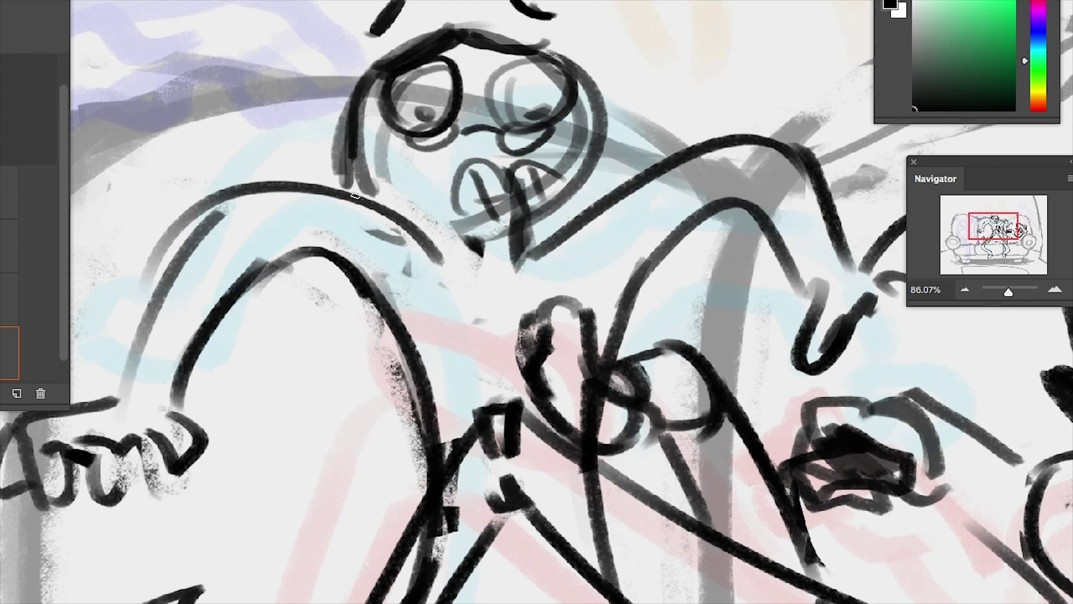
{"action": "left_click_drag", "start_coordinate": [377, 137], "coordinate": [358, 176]}
{"action": "mouse_move", "coordinate": [609, 106]}
{"action": "left_mouse_down"}
{"action": "mouse_move", "coordinate": [586, 174]}
{"action": "mouse_move", "coordinate": [672, 14]}
{"action": "left_mouse_up"}
{"action": "key", "text": "ctrl+z"}
Clean up the chin and redraw a thinner jaw line, darkening the chin's right side
{"action": "left_click_drag", "start_coordinate": [637, 61], "coordinate": [611, 137]}
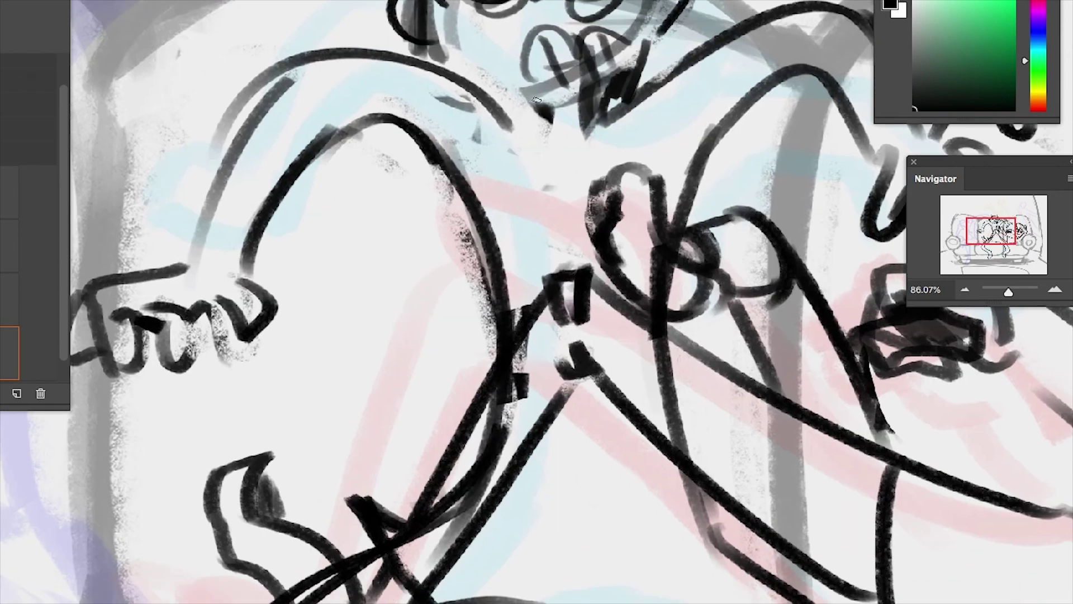
{"action": "left_click_drag", "start_coordinate": [537, 104], "coordinate": [442, 40]}
{"action": "mouse_move", "coordinate": [665, 28]}
{"action": "left_mouse_down"}
{"action": "mouse_move", "coordinate": [559, 106]}
{"action": "mouse_move", "coordinate": [589, 95]}
{"action": "left_mouse_up"}
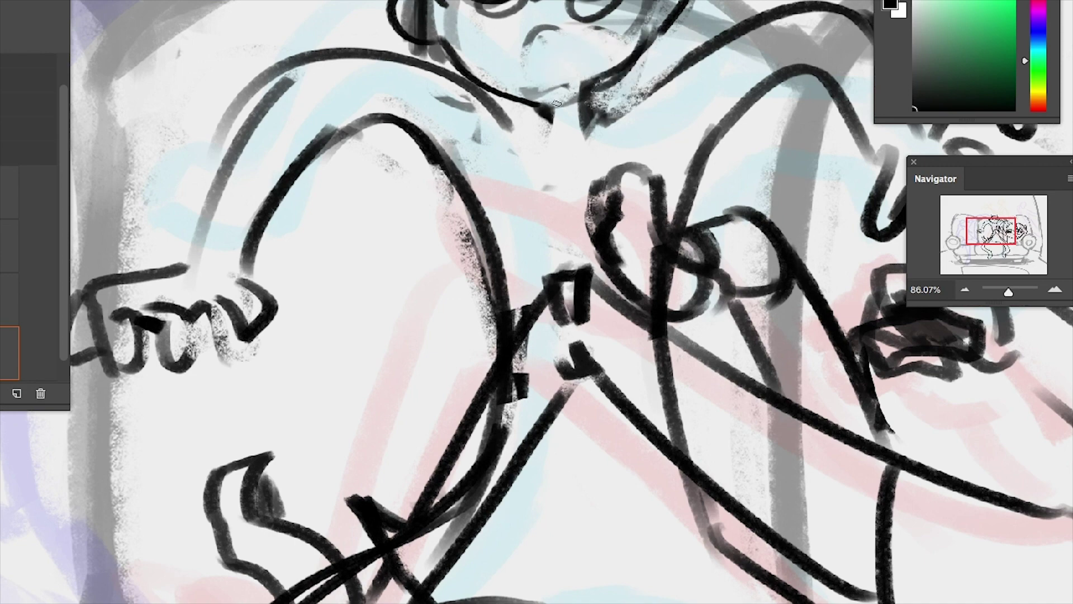
{"action": "key", "text": "ctrl+z"}
{"action": "left_click_drag", "start_coordinate": [452, 42], "coordinate": [543, 91]}
{"action": "left_click_drag", "start_coordinate": [685, 57], "coordinate": [585, 114]}
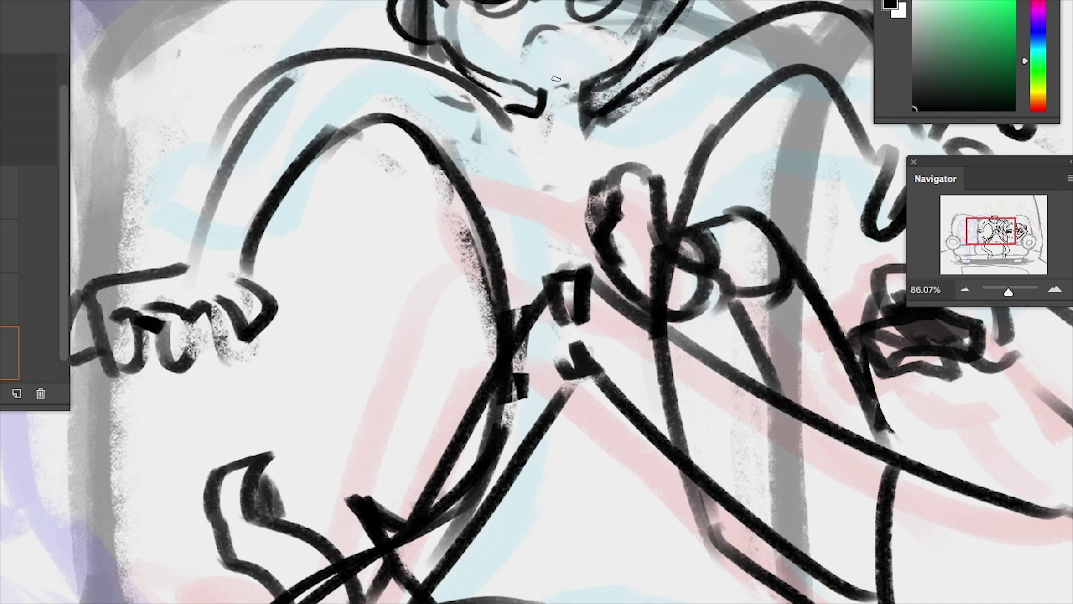
{"action": "mouse_move", "coordinate": [535, 80]}
{"action": "left_mouse_down"}
{"action": "mouse_move", "coordinate": [598, 33]}
{"action": "mouse_move", "coordinate": [553, 92]}
{"action": "left_mouse_up"}
Ink the glasses character's torso line, waist line and lower-body leg strokes
{"action": "left_click_drag", "start_coordinate": [562, 95], "coordinate": [540, 162]}
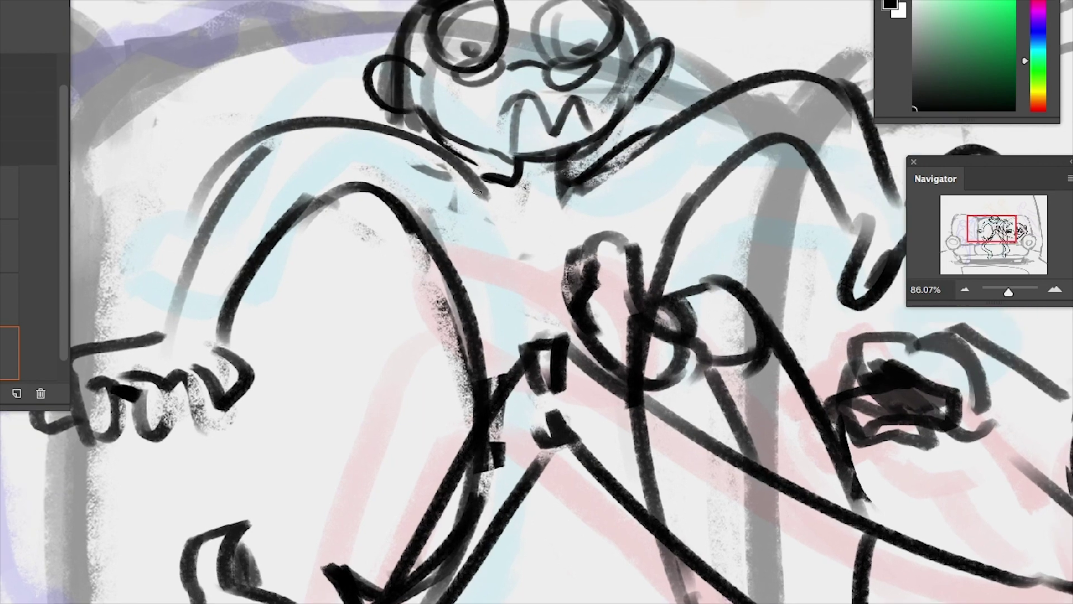
{"action": "left_click_drag", "start_coordinate": [1009, 292], "coordinate": [1006, 291]}
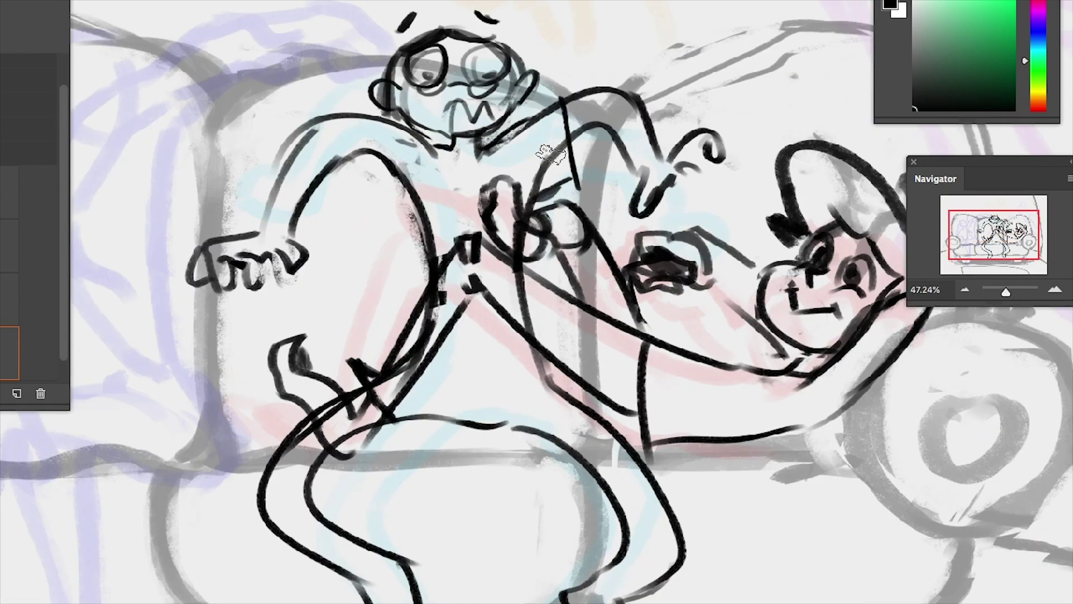
{"action": "mouse_move", "coordinate": [370, 119]}
{"action": "left_mouse_down"}
{"action": "mouse_move", "coordinate": [391, 204]}
{"action": "mouse_move", "coordinate": [420, 218]}
{"action": "left_mouse_up"}
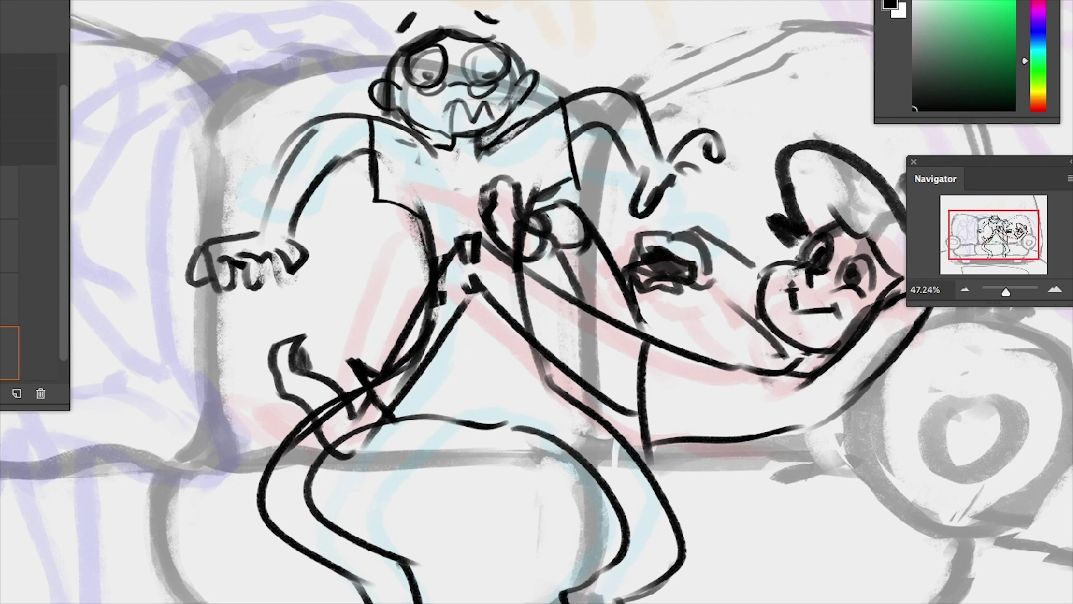
{"action": "left_click_drag", "start_coordinate": [317, 416], "coordinate": [327, 414]}
{"action": "left_click_drag", "start_coordinate": [404, 364], "coordinate": [536, 374]}
{"action": "left_click_drag", "start_coordinate": [519, 447], "coordinate": [612, 437]}
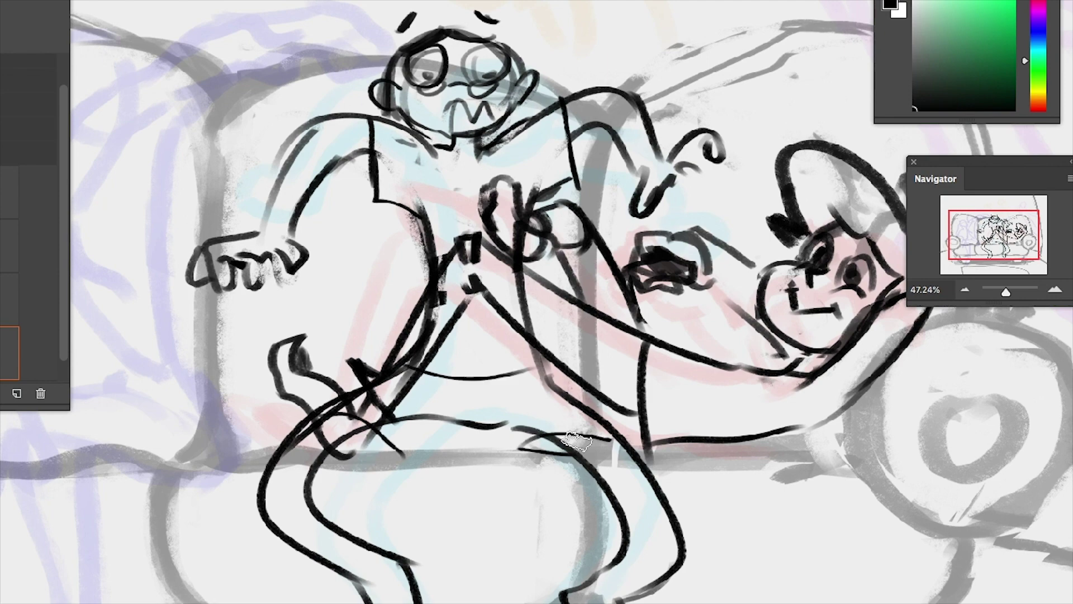
{"action": "left_click_drag", "start_coordinate": [534, 431], "coordinate": [611, 440]}
{"action": "left_click_drag", "start_coordinate": [397, 421], "coordinate": [535, 425]}
{"action": "left_click_drag", "start_coordinate": [413, 454], "coordinate": [530, 437]}
Shift and slightly rescale the inked character with Free Transform
{"action": "key", "text": "ctrl+t"}
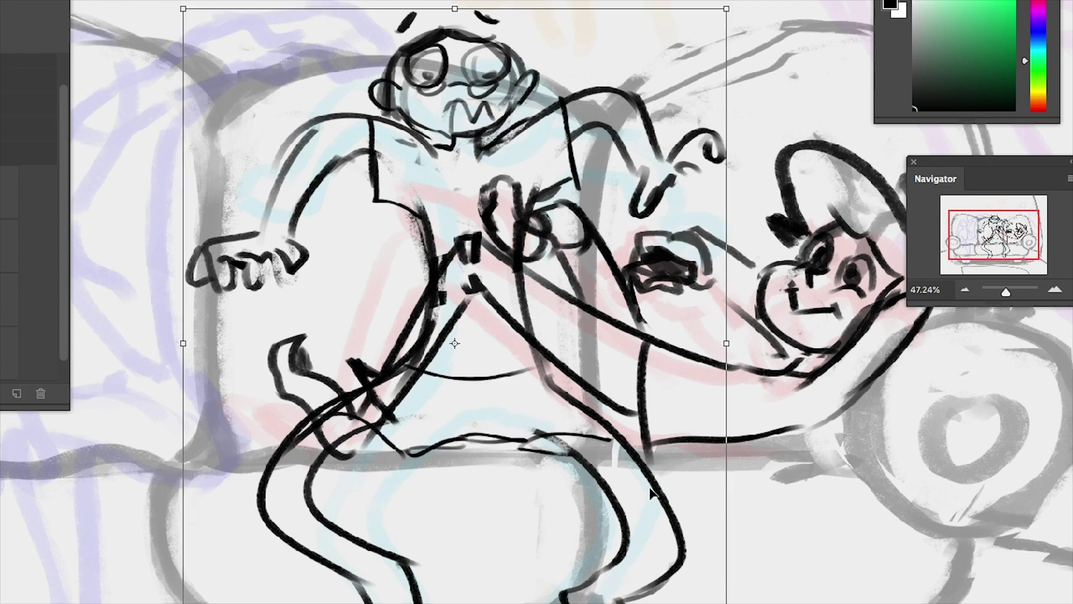
{"action": "left_click_drag", "start_coordinate": [641, 515], "coordinate": [646, 539]}
{"action": "key", "text": "Return"}
{"action": "left_click_drag", "start_coordinate": [503, 279], "coordinate": [646, 294]}
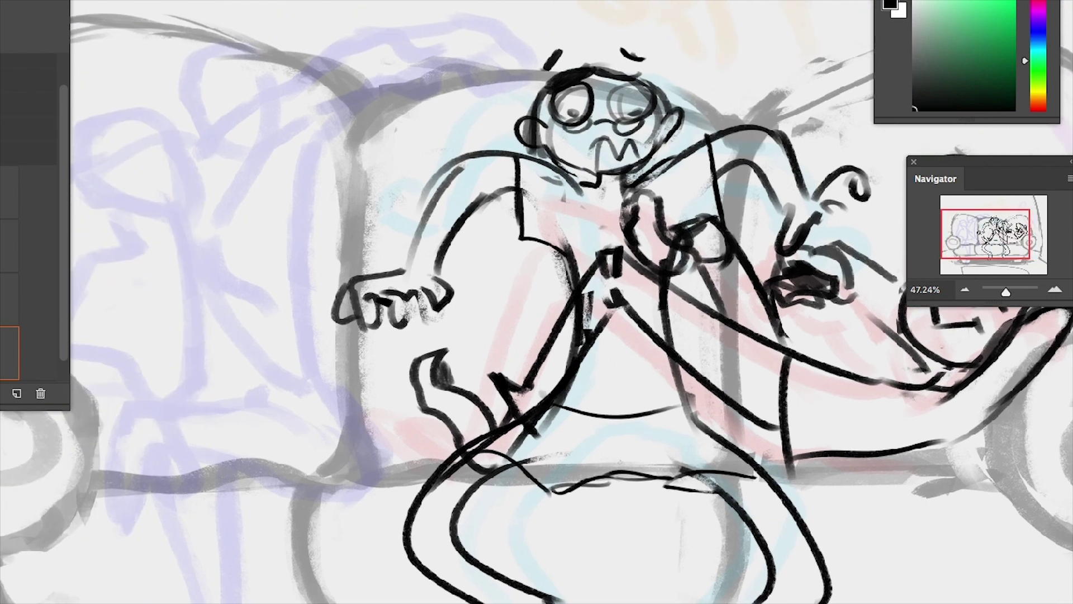
Sketch a trial head shape above the sofa's left end, then erase it
{"action": "left_click_drag", "start_coordinate": [687, 429], "coordinate": [843, 474]}
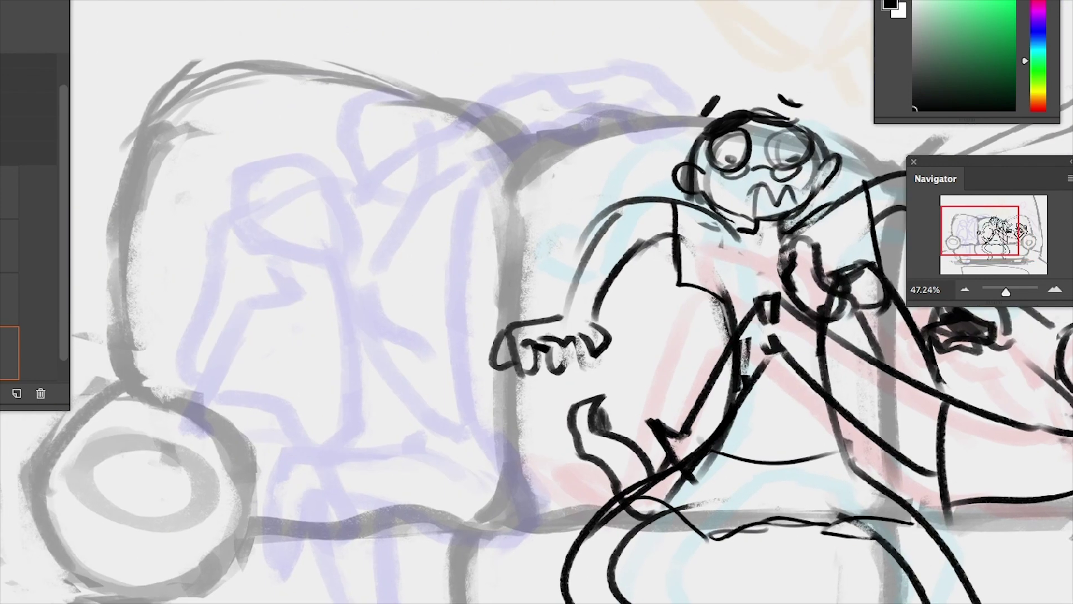
{"action": "left_click_drag", "start_coordinate": [503, 280], "coordinate": [665, 284]}
{"action": "left_click_drag", "start_coordinate": [472, 65], "coordinate": [513, 139]}
{"action": "key", "text": "ctrl+z"}
{"action": "left_click_drag", "start_coordinate": [543, 63], "coordinate": [585, 136]}
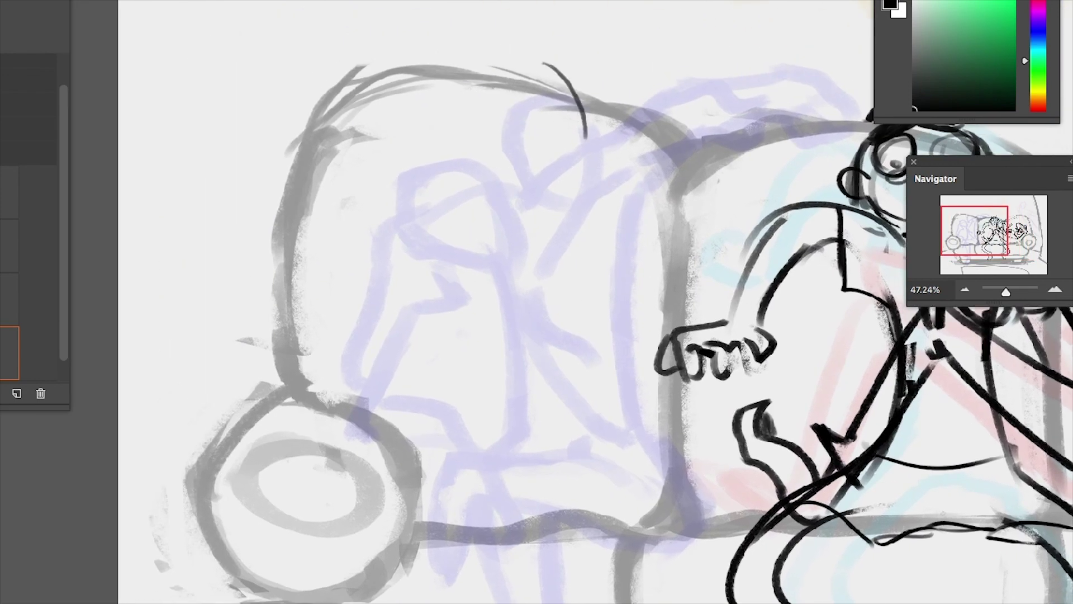
{"action": "key", "text": "ctrl+z"}
{"action": "mouse_move", "coordinate": [528, 49]}
{"action": "left_mouse_down"}
{"action": "mouse_move", "coordinate": [559, 128]}
{"action": "mouse_move", "coordinate": [531, 40]}
{"action": "mouse_move", "coordinate": [473, 112]}
{"action": "mouse_move", "coordinate": [551, 120]}
{"action": "left_mouse_up"}
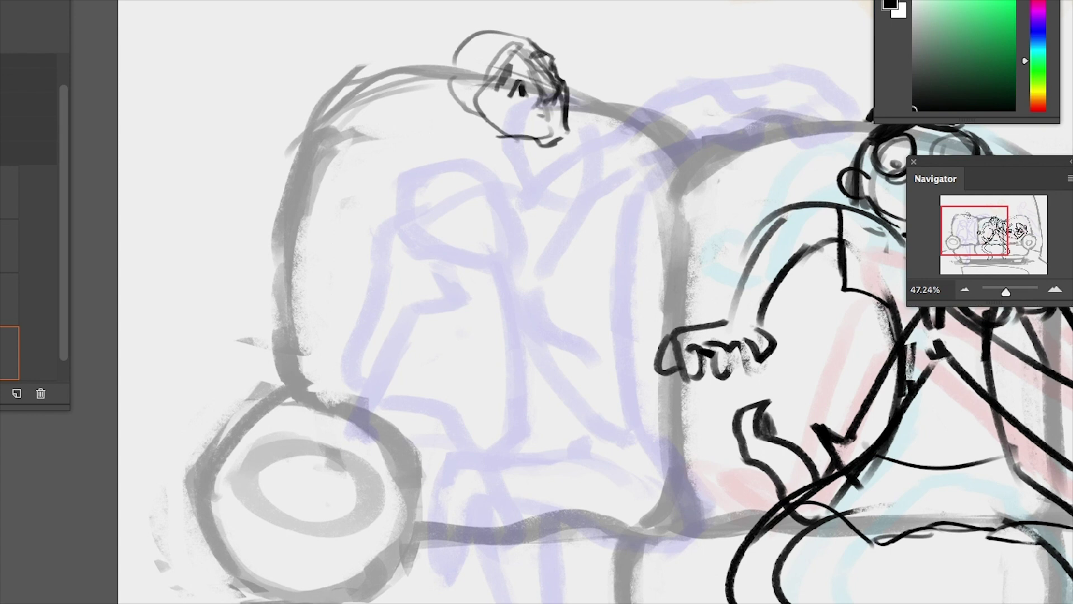
{"action": "left_click_drag", "start_coordinate": [460, 215], "coordinate": [455, 50]}
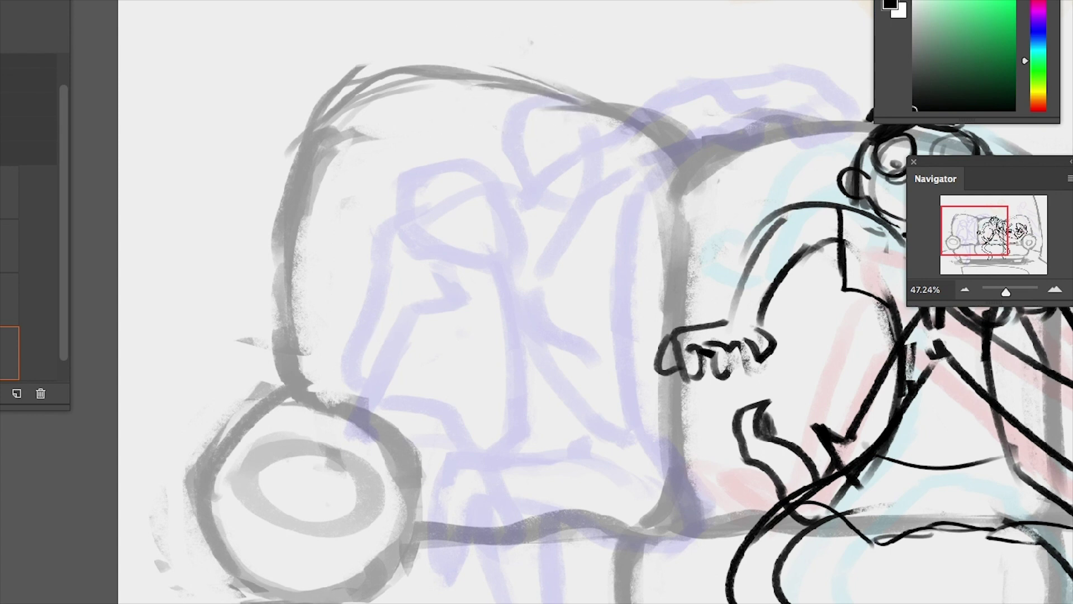
Sketch overlapping head circles, a long body curve and rough strokes along the sofa top
{"action": "mouse_move", "coordinate": [477, 149]}
{"action": "left_mouse_down"}
{"action": "mouse_move", "coordinate": [550, 67]}
{"action": "mouse_move", "coordinate": [562, 192]}
{"action": "left_mouse_up"}
{"action": "left_click_drag", "start_coordinate": [472, 146], "coordinate": [528, 180]}
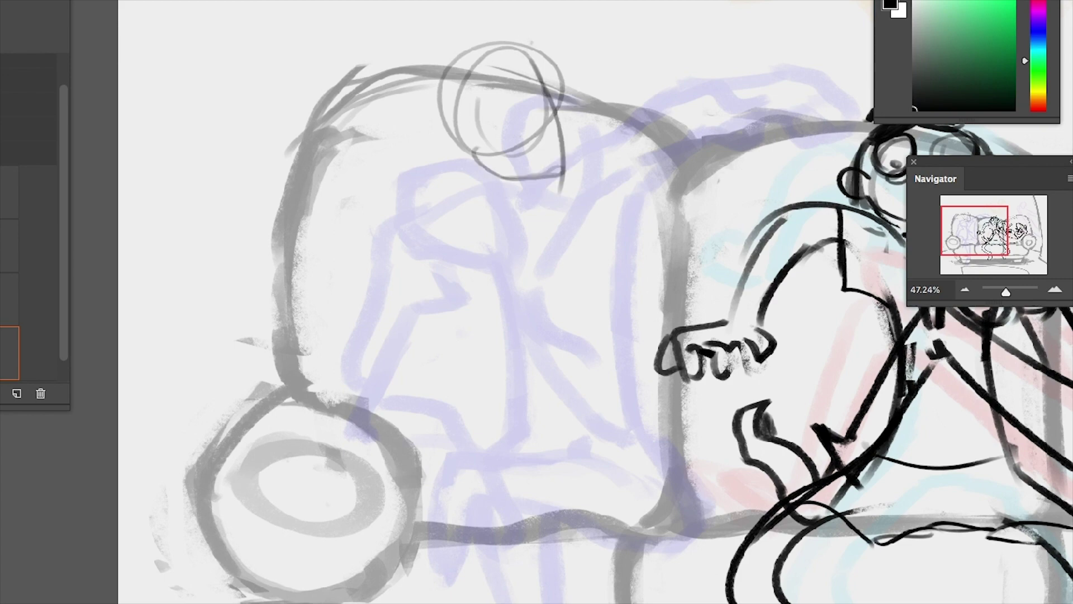
{"action": "left_click_drag", "start_coordinate": [575, 92], "coordinate": [690, 43]}
{"action": "left_click_drag", "start_coordinate": [595, 146], "coordinate": [688, 90]}
{"action": "left_click_drag", "start_coordinate": [670, 279], "coordinate": [526, 352]}
{"action": "left_click_drag", "start_coordinate": [514, 120], "coordinate": [646, 99]}
{"action": "left_click_drag", "start_coordinate": [505, 170], "coordinate": [649, 139]}
{"action": "key", "text": "ctrl+z"}
{"action": "left_click_drag", "start_coordinate": [534, 159], "coordinate": [667, 135]}
{"action": "mouse_move", "coordinate": [528, 123]}
{"action": "left_mouse_down"}
{"action": "mouse_move", "coordinate": [661, 96]}
{"action": "mouse_move", "coordinate": [725, 109]}
{"action": "left_mouse_up"}
{"action": "left_click_drag", "start_coordinate": [660, 143], "coordinate": [710, 144]}
Move the head sketch up about 45 px with Free Transform
{"action": "scroll", "coordinate": [536, 341], "scroll_direction": "left", "scroll_amount": 5}
{"action": "scroll", "coordinate": [537, 341], "scroll_direction": "down", "scroll_amount": 2}
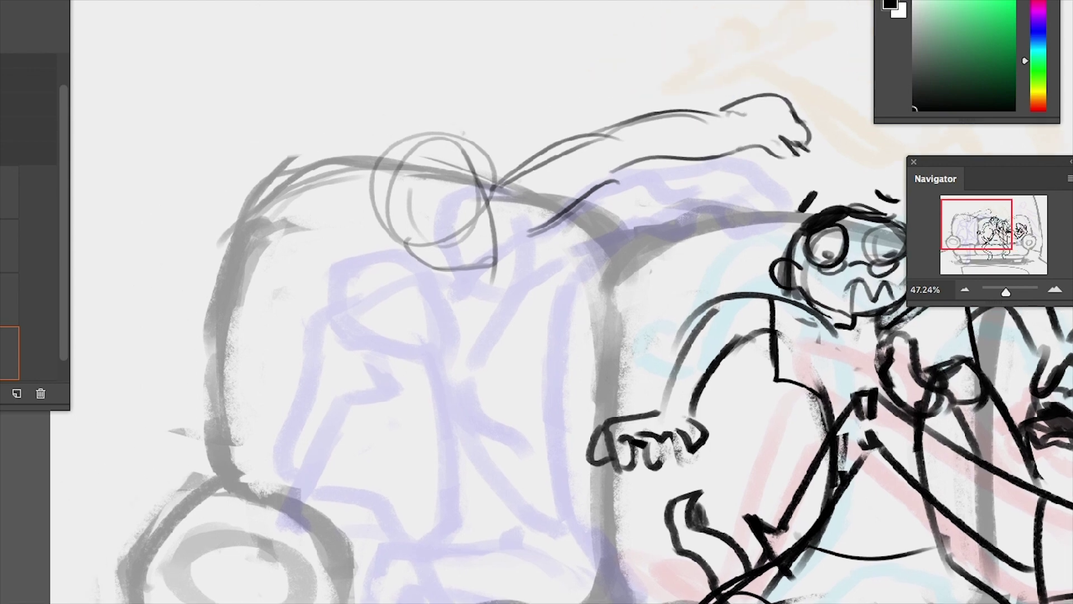
{"action": "key", "text": "ctrl+t"}
{"action": "left_click_drag", "start_coordinate": [725, 192], "coordinate": [731, 168]}
{"action": "key", "text": "Return"}
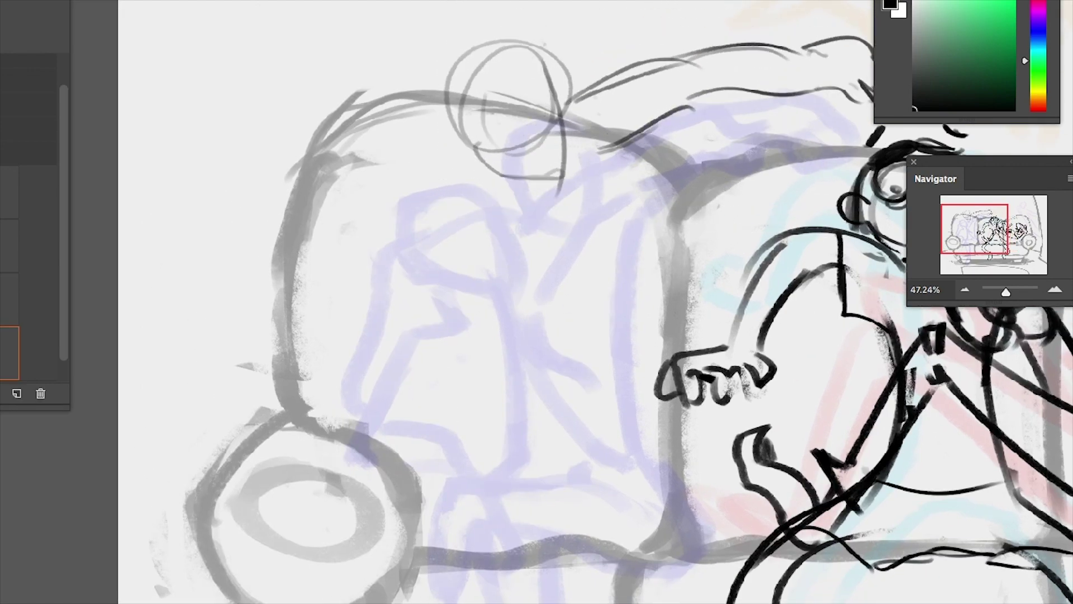
Add a head guide line, hair-like arcs and a long arc down the sofa's left side
{"action": "left_click_drag", "start_coordinate": [523, 53], "coordinate": [559, 176]}
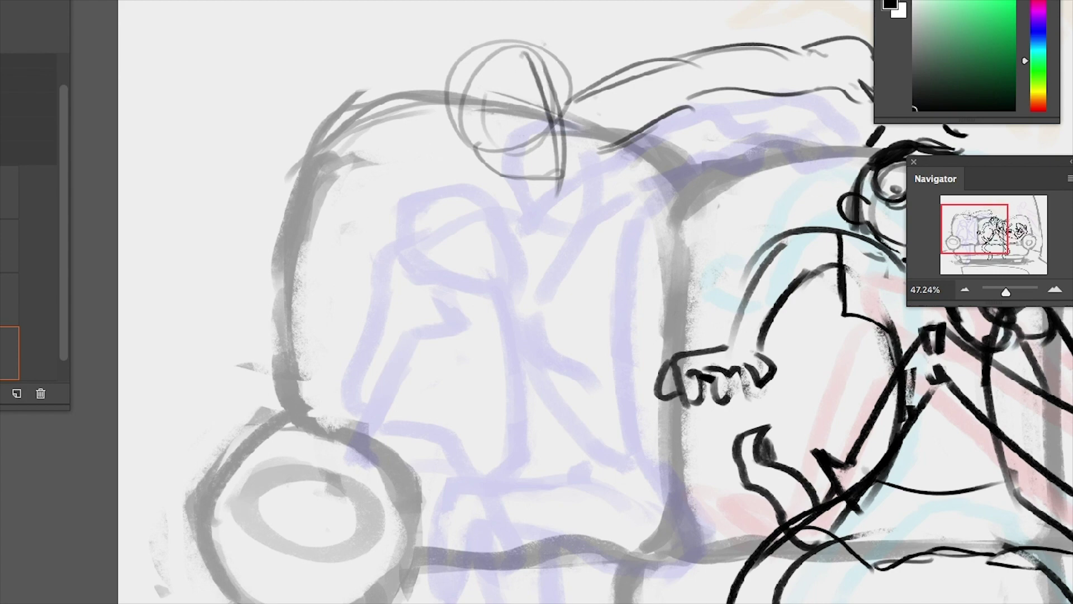
{"action": "mouse_move", "coordinate": [354, 119]}
{"action": "left_mouse_down"}
{"action": "mouse_move", "coordinate": [447, 96]}
{"action": "mouse_move", "coordinate": [443, 79]}
{"action": "left_mouse_up"}
{"action": "left_click_drag", "start_coordinate": [292, 149], "coordinate": [391, 132]}
{"action": "key", "text": "ctrl+z"}
{"action": "left_click_drag", "start_coordinate": [293, 116], "coordinate": [361, 82]}
{"action": "mouse_move", "coordinate": [335, 123]}
{"action": "left_mouse_down"}
{"action": "mouse_move", "coordinate": [430, 151]}
{"action": "mouse_move", "coordinate": [470, 134]}
{"action": "left_mouse_up"}
{"action": "left_click_drag", "start_coordinate": [316, 134], "coordinate": [386, 73]}
{"action": "left_click_drag", "start_coordinate": [314, 90], "coordinate": [260, 229]}
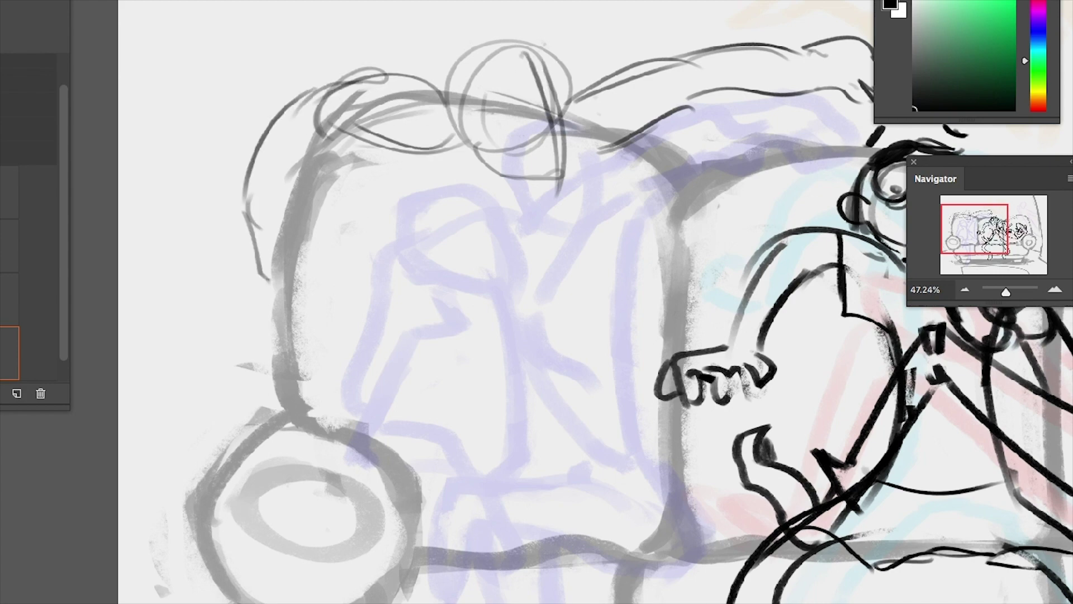
Select the head circle, move it upward and tilt it slightly
{"action": "left_click_drag", "start_coordinate": [573, 391], "coordinate": [563, 462]}
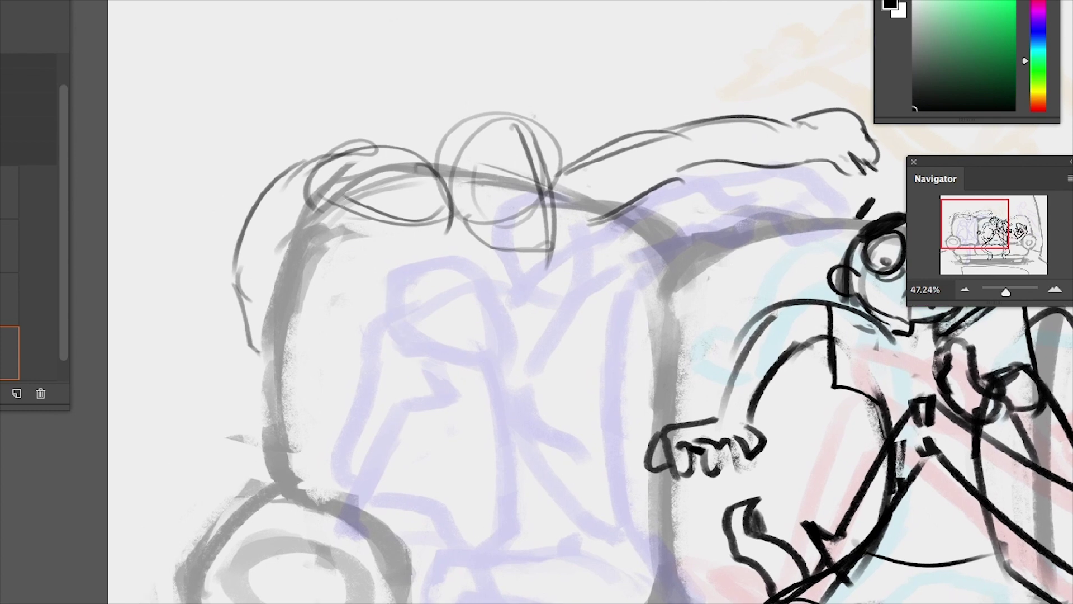
{"action": "left_click_drag", "start_coordinate": [455, 232], "coordinate": [454, 235]}
{"action": "key", "text": "ctrl+t"}
{"action": "left_click_drag", "start_coordinate": [531, 246], "coordinate": [531, 177]}
{"action": "mouse_move", "coordinate": [624, 184]}
{"action": "left_mouse_down"}
{"action": "mouse_move", "coordinate": [628, 176]}
{"action": "mouse_move", "coordinate": [592, 188]}
{"action": "left_mouse_up"}
{"action": "key", "text": "Return"}
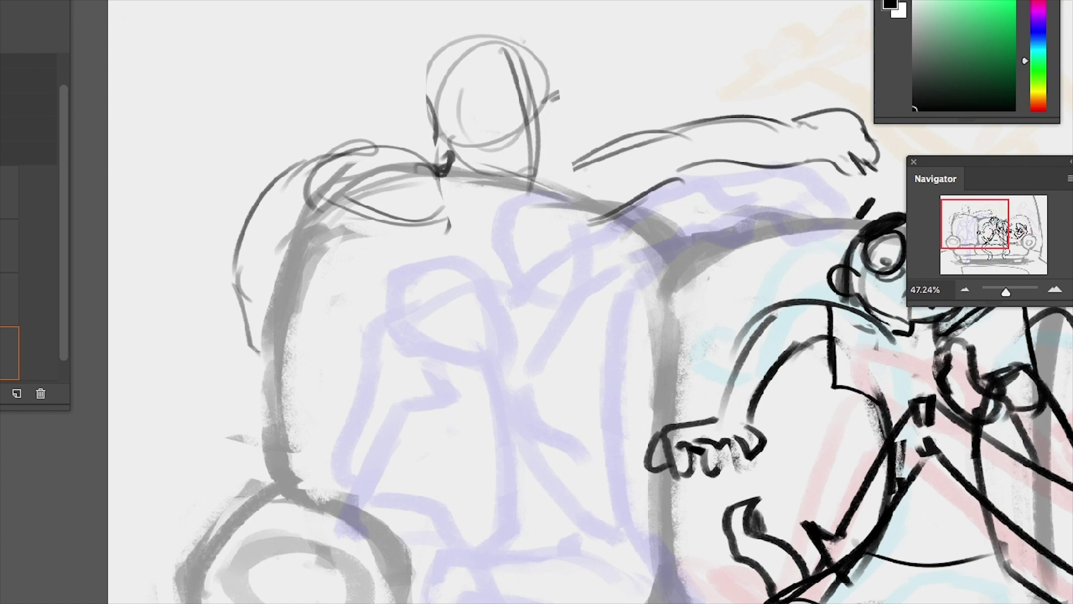
Select the outstretched arm and raise it
{"action": "mouse_move", "coordinate": [603, 207]}
{"action": "left_mouse_down"}
{"action": "mouse_move", "coordinate": [730, 36]}
{"action": "mouse_move", "coordinate": [694, 203]}
{"action": "mouse_move", "coordinate": [708, 134]}
{"action": "left_mouse_up"}
{"action": "key", "text": "ctrl+t"}
{"action": "key", "text": "Return"}
Sketch the arm curve to the hand, the back down the sofa, and a leg with foot
{"action": "mouse_move", "coordinate": [612, 189]}
{"action": "left_mouse_down"}
{"action": "mouse_move", "coordinate": [648, 447]}
{"action": "mouse_move", "coordinate": [575, 332]}
{"action": "left_mouse_up"}
{"action": "left_click_drag", "start_coordinate": [307, 135], "coordinate": [321, 336]}
{"action": "left_click_drag", "start_coordinate": [303, 107], "coordinate": [340, 372]}
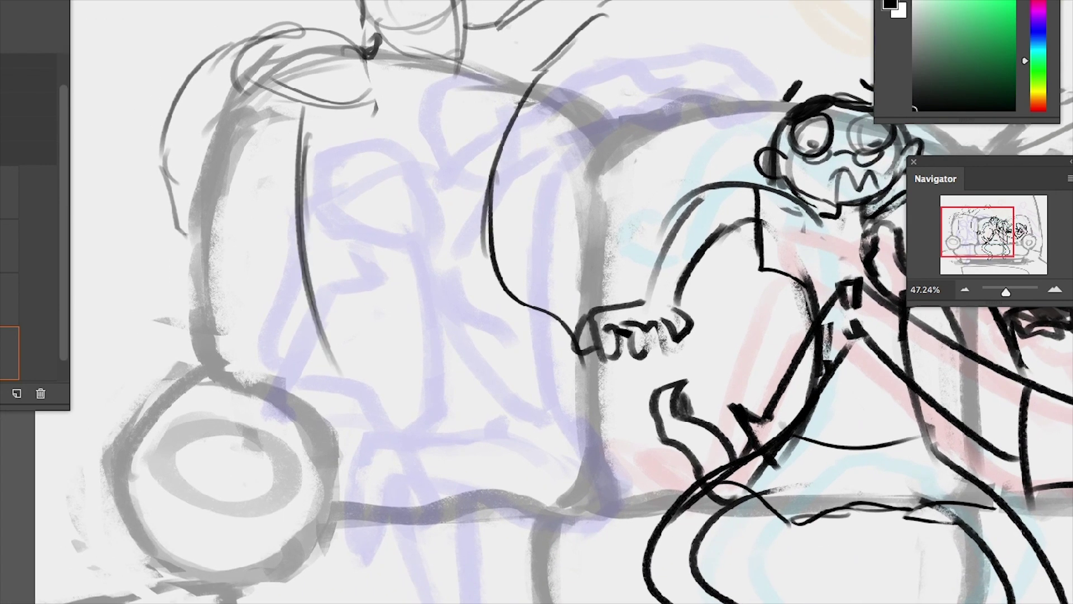
{"action": "mouse_move", "coordinate": [621, 363]}
{"action": "left_mouse_down"}
{"action": "mouse_move", "coordinate": [617, 430]}
{"action": "mouse_move", "coordinate": [455, 405]}
{"action": "mouse_move", "coordinate": [615, 436]}
{"action": "left_mouse_up"}
{"action": "left_click_drag", "start_coordinate": [570, 347], "coordinate": [453, 408]}
{"action": "left_click_drag", "start_coordinate": [615, 435], "coordinate": [459, 453]}
{"action": "mouse_move", "coordinate": [456, 417]}
{"action": "left_mouse_down"}
{"action": "mouse_move", "coordinate": [374, 447]}
{"action": "mouse_move", "coordinate": [324, 537]}
{"action": "left_mouse_up"}
{"action": "left_click_drag", "start_coordinate": [408, 471], "coordinate": [373, 491]}
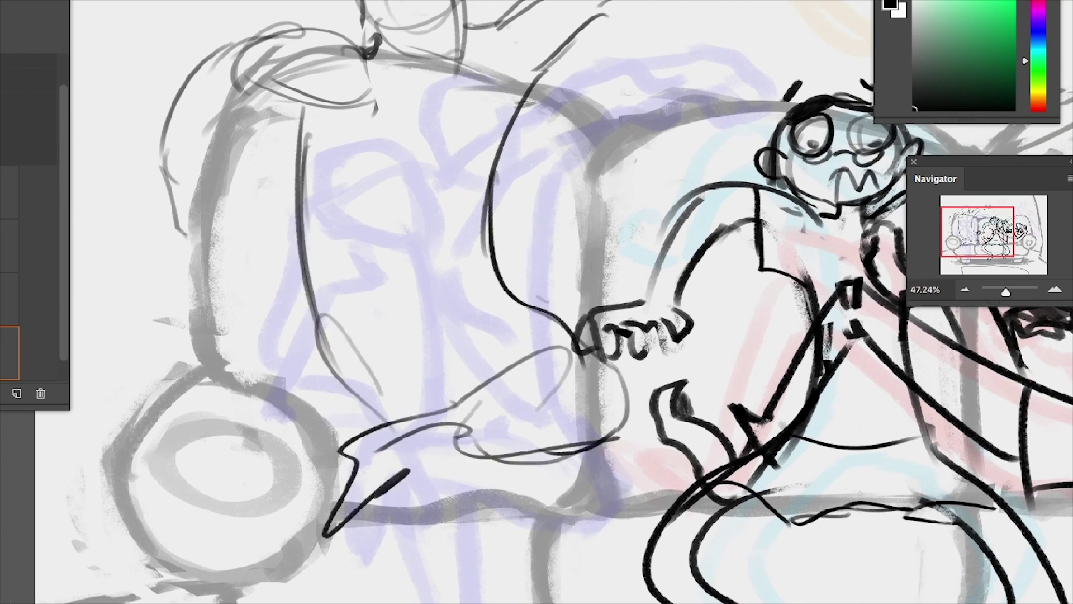
{"action": "left_click_drag", "start_coordinate": [314, 316], "coordinate": [347, 486]}
{"action": "left_click_drag", "start_coordinate": [335, 475], "coordinate": [536, 581]}
{"action": "left_click_drag", "start_coordinate": [618, 558], "coordinate": [607, 344]}
Draw more leg strokes draping lower over the sofa
{"action": "left_click_drag", "start_coordinate": [510, 293], "coordinate": [563, 444]}
{"action": "left_click_drag", "start_coordinate": [478, 333], "coordinate": [424, 559]}
{"action": "mouse_move", "coordinate": [562, 408]}
{"action": "left_mouse_down"}
{"action": "mouse_move", "coordinate": [417, 564]}
{"action": "mouse_move", "coordinate": [414, 600]}
{"action": "left_mouse_up"}
{"action": "mouse_move", "coordinate": [597, 515]}
{"action": "left_mouse_down"}
{"action": "mouse_move", "coordinate": [608, 518]}
{"action": "mouse_move", "coordinate": [609, 582]}
{"action": "left_mouse_up"}
{"action": "left_click_drag", "start_coordinate": [531, 235], "coordinate": [464, 292]}
{"action": "left_click_drag", "start_coordinate": [648, 209], "coordinate": [529, 238]}
{"action": "mouse_move", "coordinate": [651, 258]}
{"action": "left_mouse_down"}
{"action": "mouse_move", "coordinate": [551, 313]}
{"action": "mouse_move", "coordinate": [379, 370]}
{"action": "left_mouse_up"}
{"action": "left_click_drag", "start_coordinate": [383, 372], "coordinate": [304, 405]}
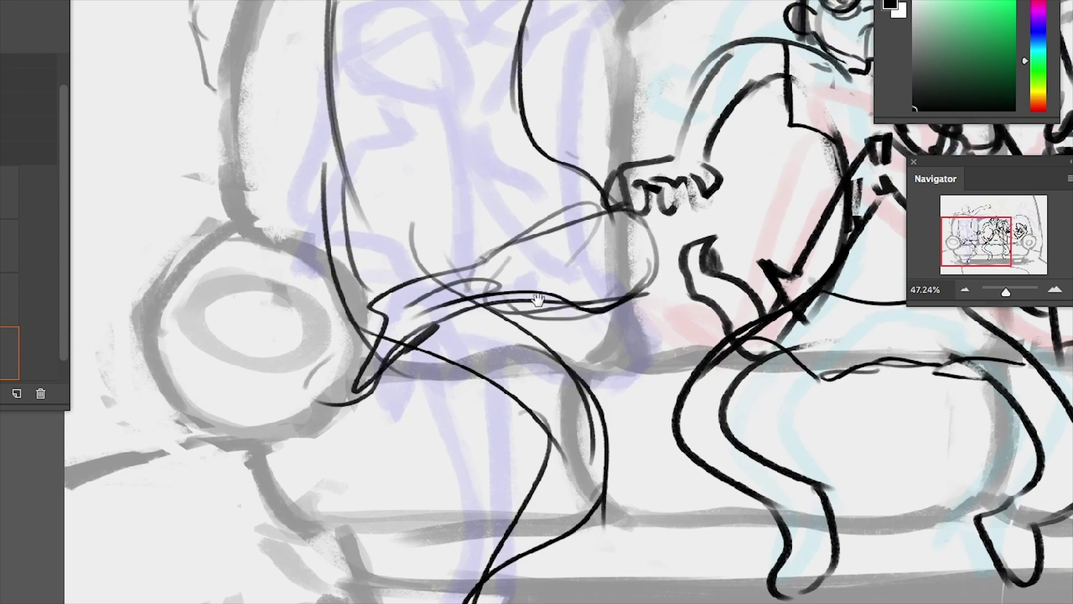
{"action": "left_click_drag", "start_coordinate": [391, 201], "coordinate": [391, 380]}
{"action": "left_click_drag", "start_coordinate": [401, 378], "coordinate": [386, 442]}
Redraw the body's long left line and the curved leg, plus lines along the seat
{"action": "mouse_move", "coordinate": [288, 144]}
{"action": "left_mouse_down"}
{"action": "mouse_move", "coordinate": [305, 492]}
{"action": "mouse_move", "coordinate": [313, 447]}
{"action": "left_mouse_up"}
{"action": "left_click_drag", "start_coordinate": [536, 107], "coordinate": [492, 324]}
{"action": "mouse_move", "coordinate": [528, 84]}
{"action": "left_mouse_down"}
{"action": "mouse_move", "coordinate": [447, 246]}
{"action": "mouse_move", "coordinate": [464, 257]}
{"action": "left_mouse_up"}
{"action": "left_click_drag", "start_coordinate": [464, 257], "coordinate": [565, 363]}
{"action": "key", "text": "ctrl+z"}
{"action": "mouse_move", "coordinate": [477, 152]}
{"action": "left_mouse_down"}
{"action": "mouse_move", "coordinate": [467, 338]}
{"action": "mouse_move", "coordinate": [567, 382]}
{"action": "left_mouse_up"}
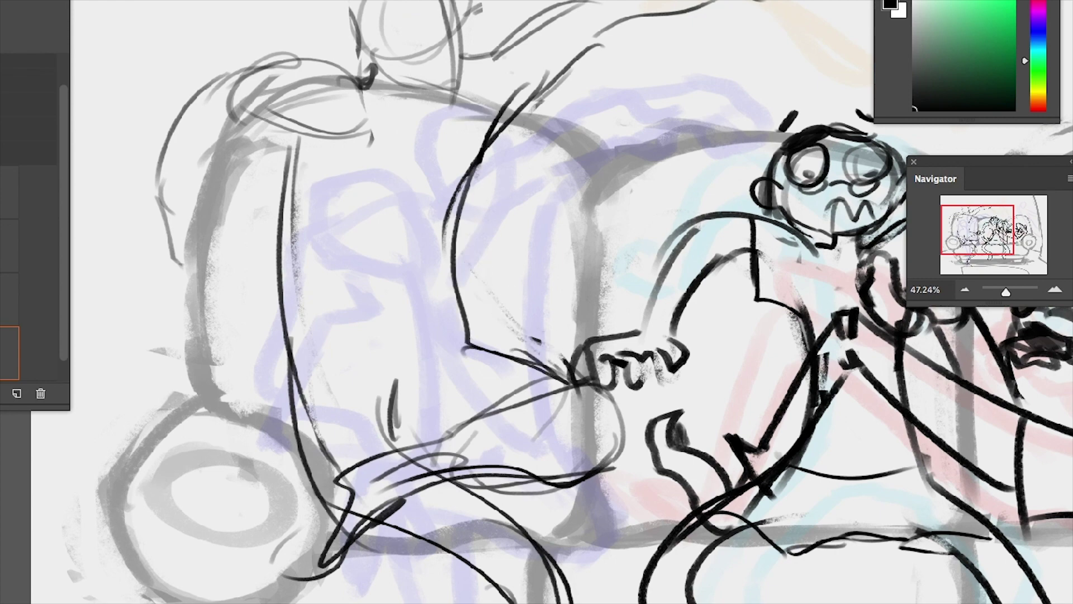
{"action": "left_click_drag", "start_coordinate": [448, 354], "coordinate": [545, 375]}
{"action": "left_click_drag", "start_coordinate": [412, 409], "coordinate": [465, 421]}
Zoom out to 30.12% and rotate the sketched figure slightly
{"action": "left_click_drag", "start_coordinate": [1006, 291], "coordinate": [1004, 291]}
{"action": "key", "text": "ctrl+t"}
{"action": "left_click_drag", "start_coordinate": [459, 90], "coordinate": [436, 114]}
{"action": "key", "text": "Return"}
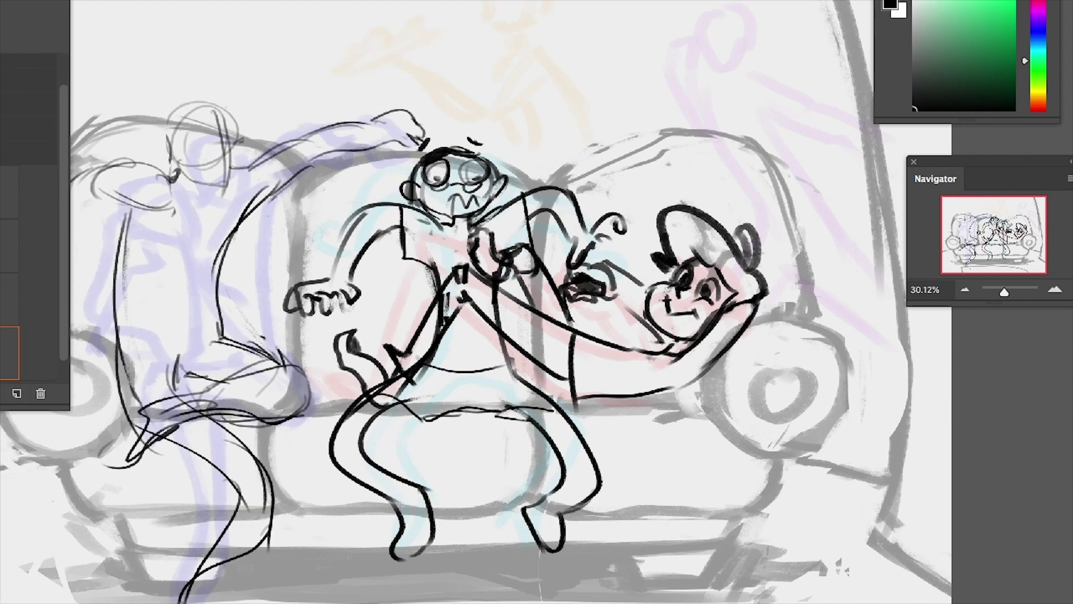
Reshape the sketched character and ink its back contour as two sweeping curves
{"action": "left_click_drag", "start_coordinate": [503, 137], "coordinate": [291, 245]}
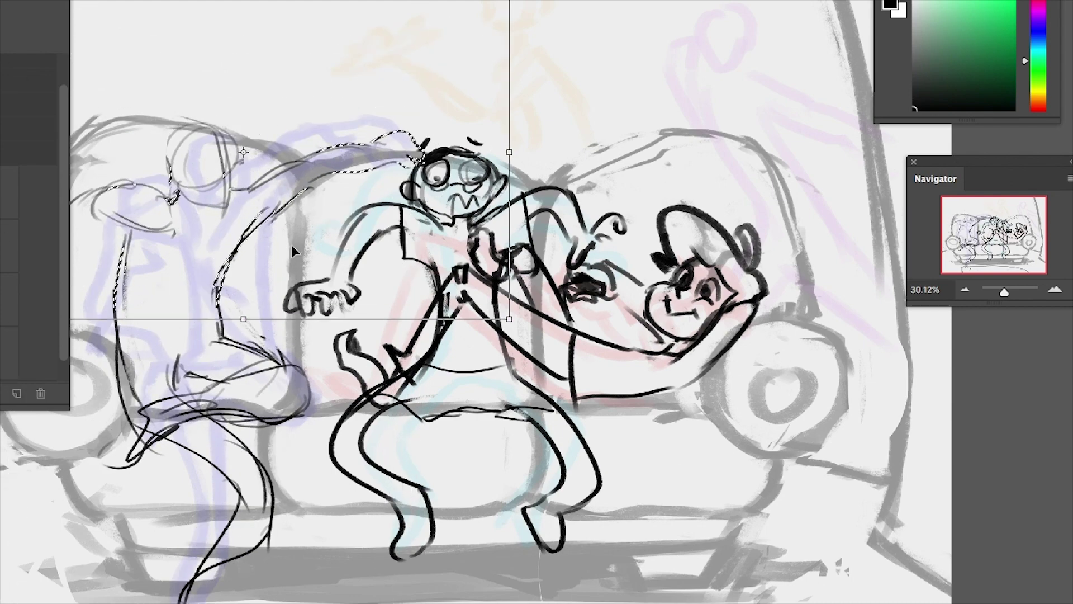
{"action": "key", "text": "Return"}
{"action": "left_click_drag", "start_coordinate": [260, 213], "coordinate": [208, 346]}
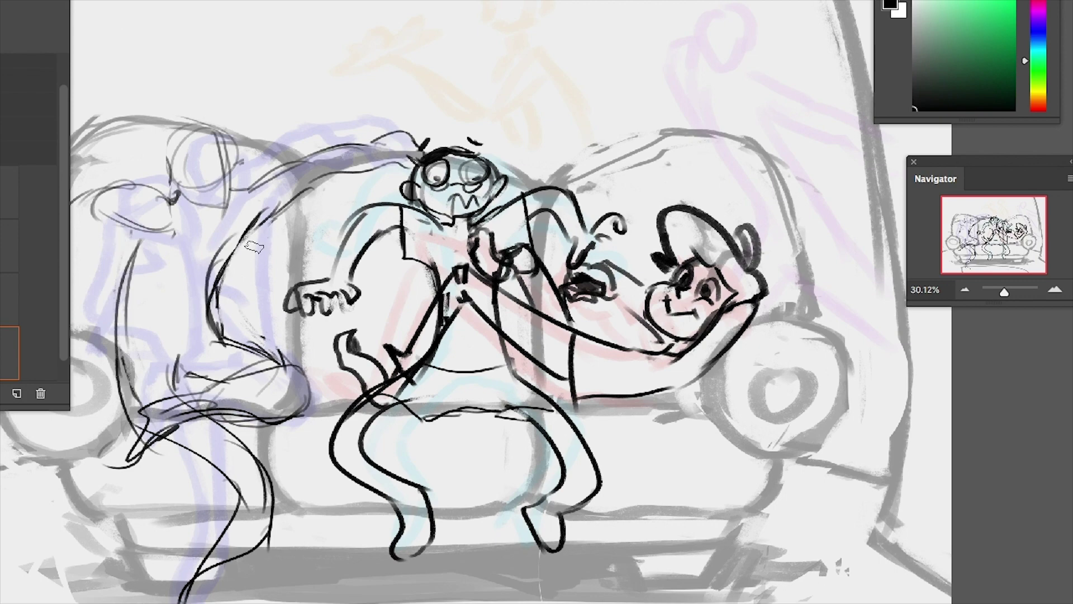
{"action": "left_click_drag", "start_coordinate": [503, 301], "coordinate": [715, 291]}
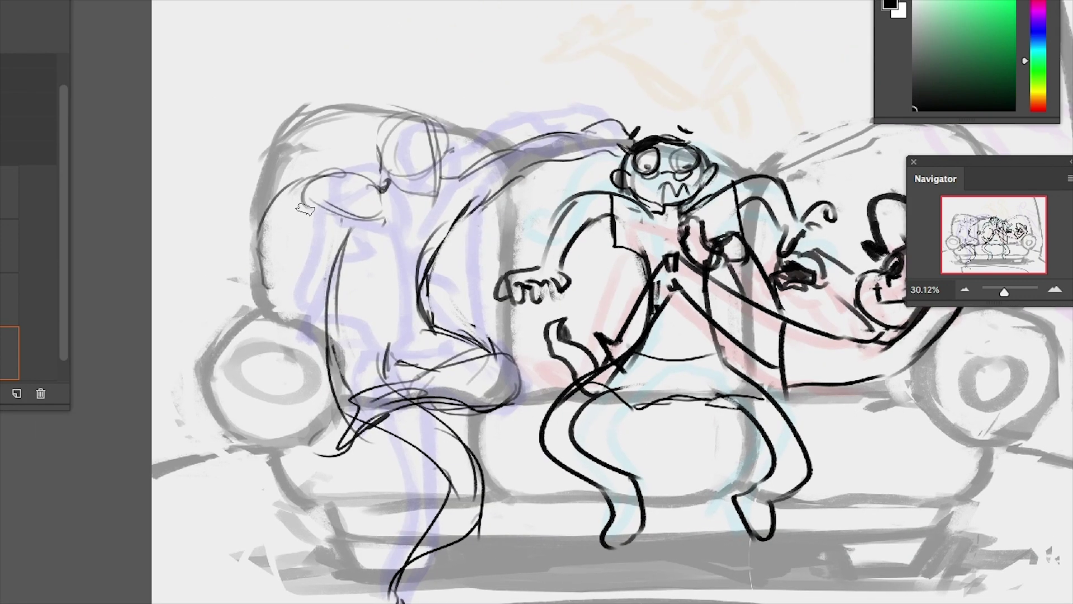
{"action": "key", "text": "ctrl+z"}
{"action": "mouse_move", "coordinate": [372, 191]}
{"action": "left_mouse_down"}
{"action": "mouse_move", "coordinate": [274, 285]}
{"action": "mouse_move", "coordinate": [257, 282]}
{"action": "left_mouse_up"}
{"action": "key", "text": "ctrl+z"}
{"action": "key", "text": "ctrl+z"}
{"action": "left_click_drag", "start_coordinate": [383, 186], "coordinate": [267, 206]}
{"action": "mouse_move", "coordinate": [363, 193]}
{"action": "left_mouse_down"}
{"action": "mouse_move", "coordinate": [288, 241]}
{"action": "mouse_move", "coordinate": [302, 310]}
{"action": "left_mouse_up"}
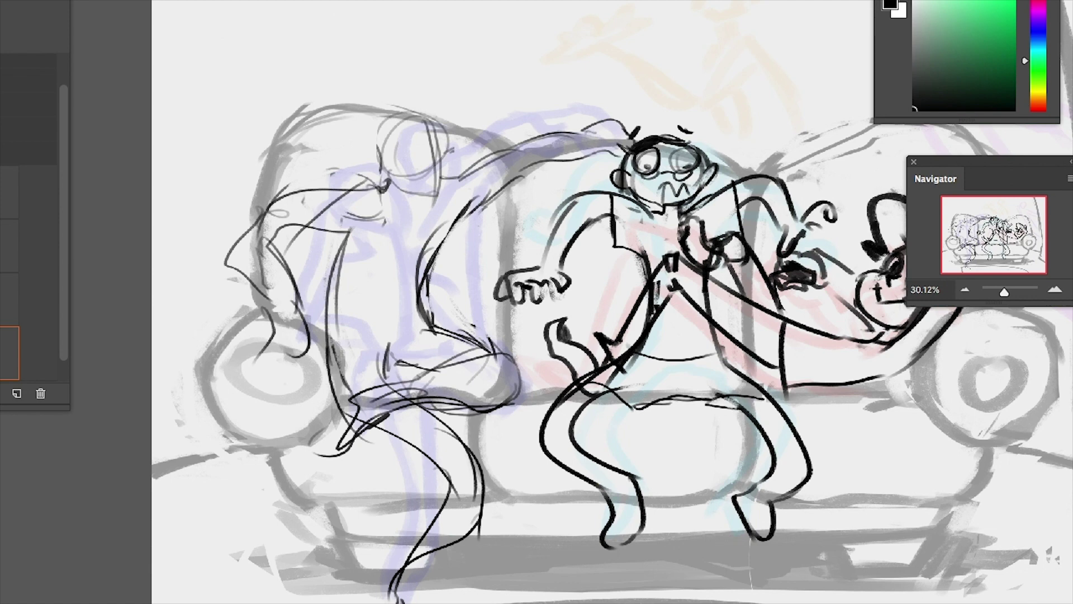
{"action": "left_click_drag", "start_coordinate": [419, 310], "coordinate": [544, 166]}
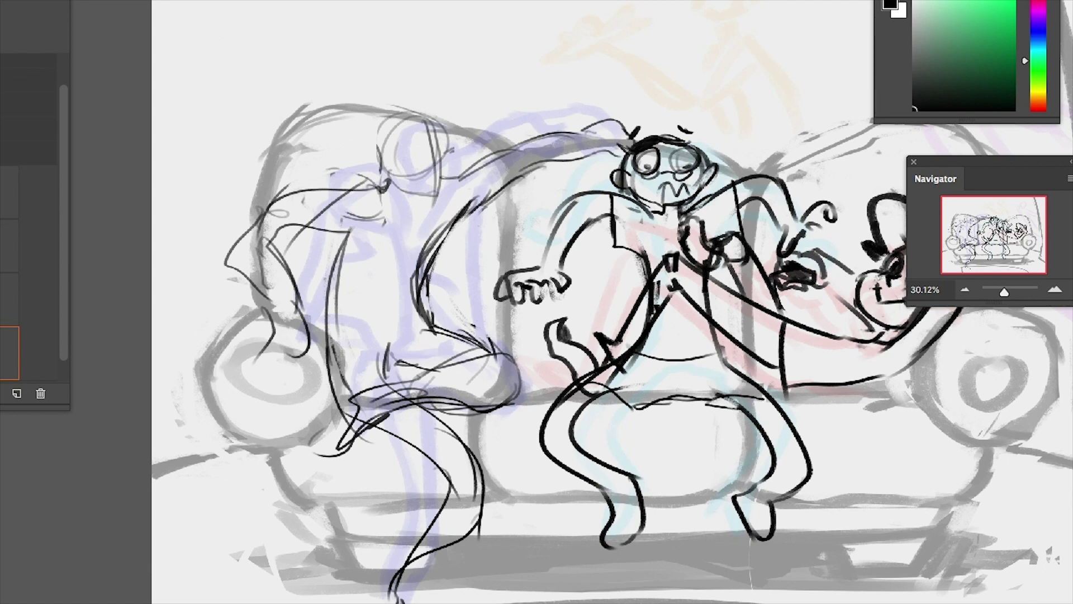
{"action": "left_click_drag", "start_coordinate": [459, 174], "coordinate": [568, 126]}
Raise and tilt the selected arm with Free Transform, then deselect it
{"action": "key", "text": "ctrl+t"}
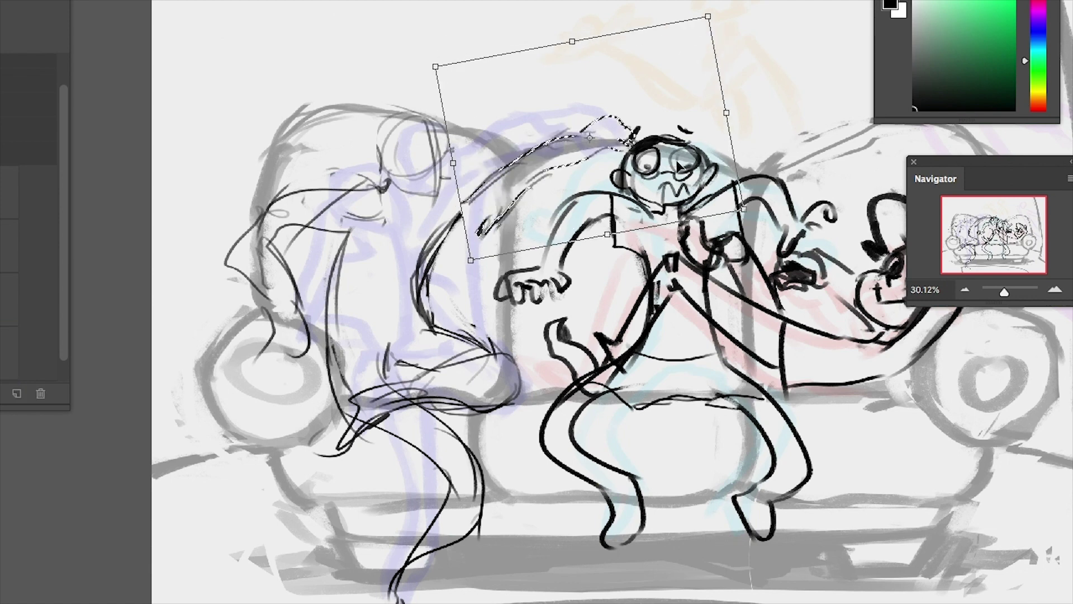
{"action": "mouse_move", "coordinate": [505, 239]}
{"action": "left_mouse_down"}
{"action": "mouse_move", "coordinate": [576, 139]}
{"action": "mouse_move", "coordinate": [589, 155]}
{"action": "mouse_move", "coordinate": [621, 112]}
{"action": "left_mouse_up"}
{"action": "key", "text": "Return"}
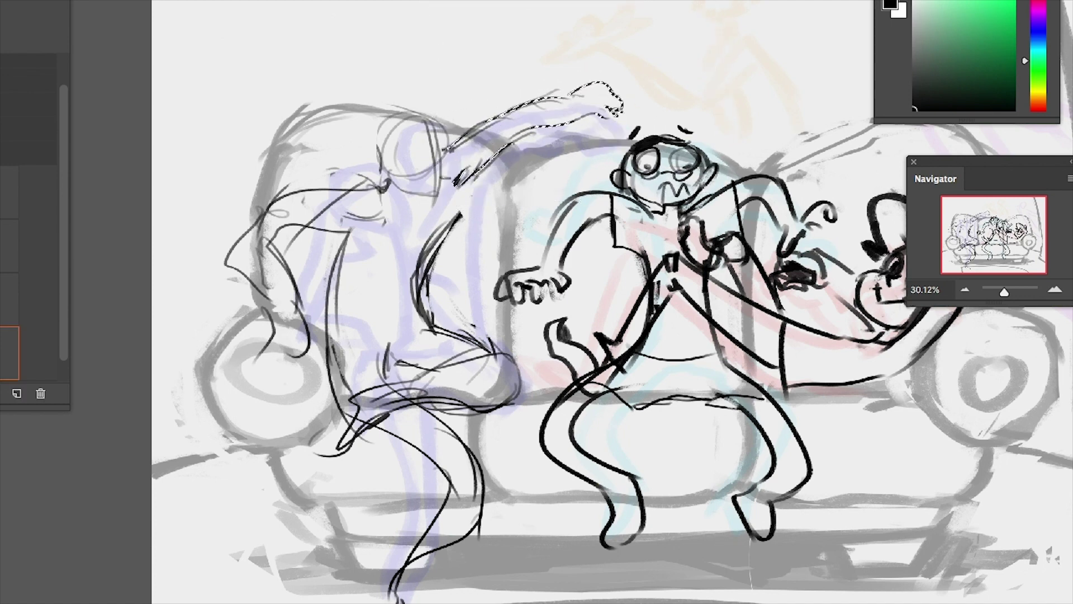
{"action": "key", "text": "ctrl+d"}
Redraw cleaner back, side, shoulder and lower tail curves on the character
{"action": "mouse_move", "coordinate": [432, 288]}
{"action": "left_mouse_down"}
{"action": "mouse_move", "coordinate": [481, 173]}
{"action": "mouse_move", "coordinate": [419, 324]}
{"action": "left_mouse_up"}
{"action": "left_click_drag", "start_coordinate": [468, 140], "coordinate": [442, 225]}
{"action": "mouse_move", "coordinate": [430, 244]}
{"action": "left_mouse_down"}
{"action": "mouse_move", "coordinate": [403, 256]}
{"action": "mouse_move", "coordinate": [335, 372]}
{"action": "left_mouse_up"}
{"action": "left_click_drag", "start_coordinate": [347, 240], "coordinate": [348, 380]}
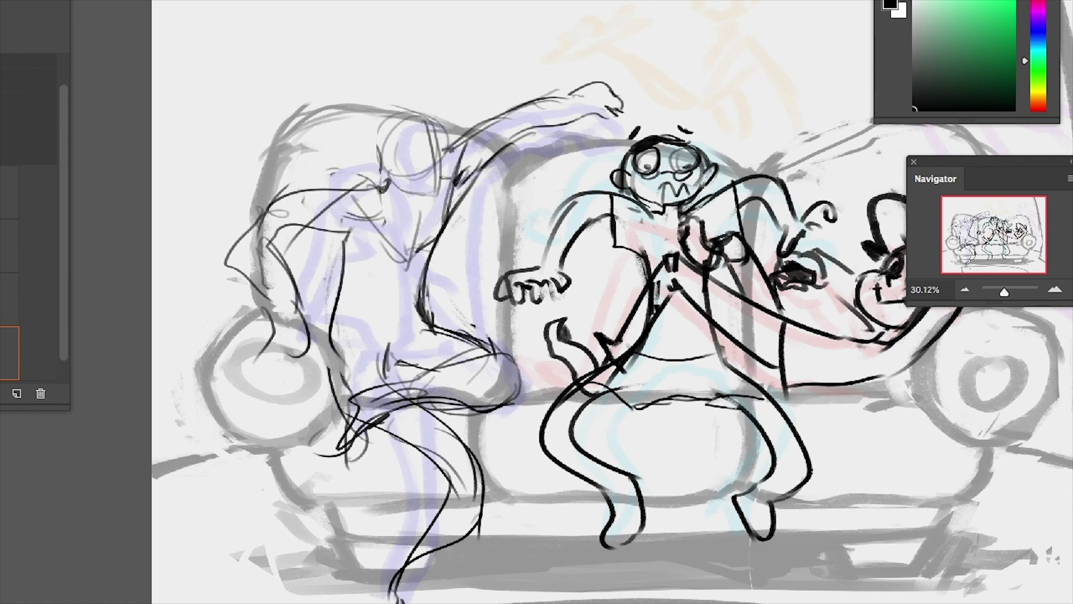
{"action": "left_click_drag", "start_coordinate": [462, 467], "coordinate": [394, 572]}
{"action": "left_click_drag", "start_coordinate": [473, 513], "coordinate": [389, 582]}
{"action": "left_click_drag", "start_coordinate": [327, 204], "coordinate": [262, 271]}
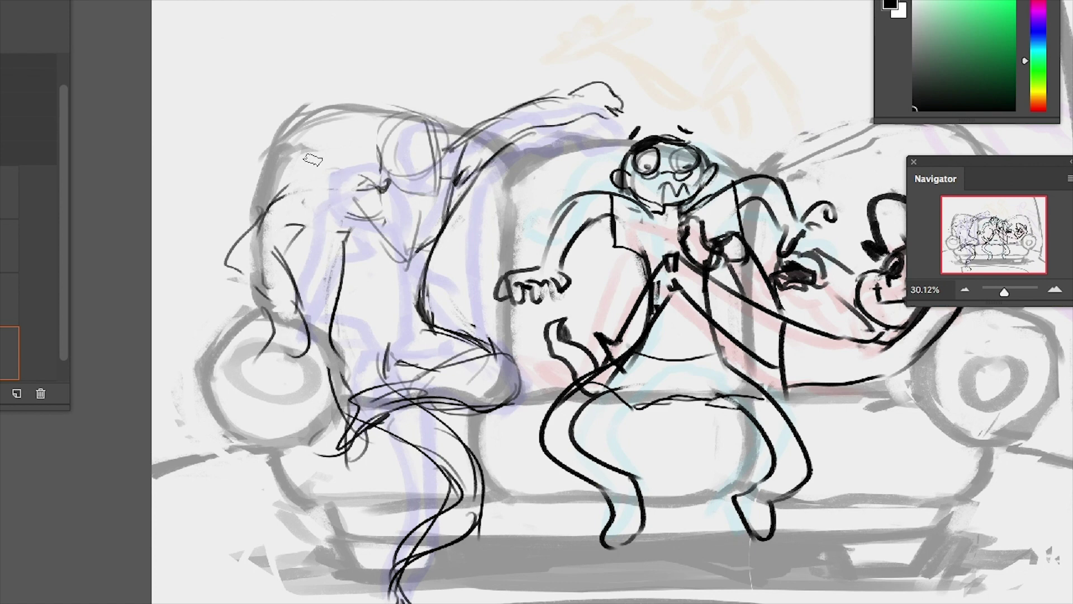
{"action": "left_click_drag", "start_coordinate": [235, 187], "coordinate": [266, 357]}
{"action": "mouse_move", "coordinate": [371, 182]}
{"action": "left_mouse_down"}
{"action": "mouse_move", "coordinate": [308, 243]}
{"action": "mouse_move", "coordinate": [391, 187]}
{"action": "mouse_move", "coordinate": [273, 265]}
{"action": "left_mouse_up"}
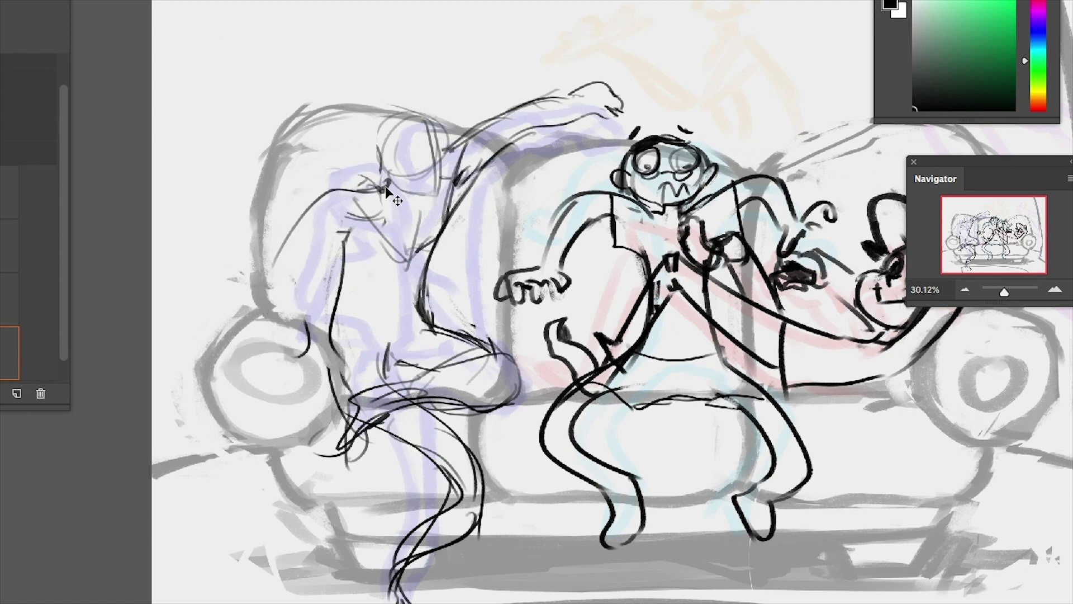
{"action": "mouse_move", "coordinate": [392, 185]}
{"action": "left_mouse_down"}
{"action": "mouse_move", "coordinate": [312, 254]}
{"action": "mouse_move", "coordinate": [338, 366]}
{"action": "left_mouse_up"}
{"action": "left_click_drag", "start_coordinate": [295, 305], "coordinate": [330, 380]}
Ink the left figure's torso, legs and a cuff on its raised wrist
{"action": "left_click_drag", "start_coordinate": [559, 279], "coordinate": [522, 313]}
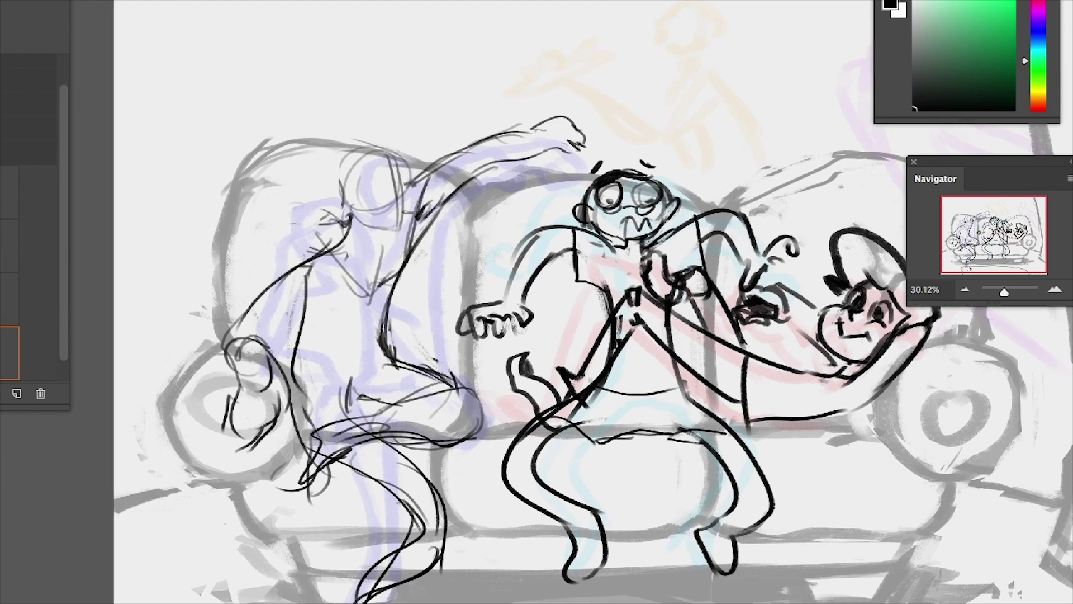
{"action": "mouse_move", "coordinate": [615, 279]}
{"action": "left_mouse_down"}
{"action": "mouse_move", "coordinate": [611, 321]}
{"action": "mouse_move", "coordinate": [620, 248]}
{"action": "left_mouse_up"}
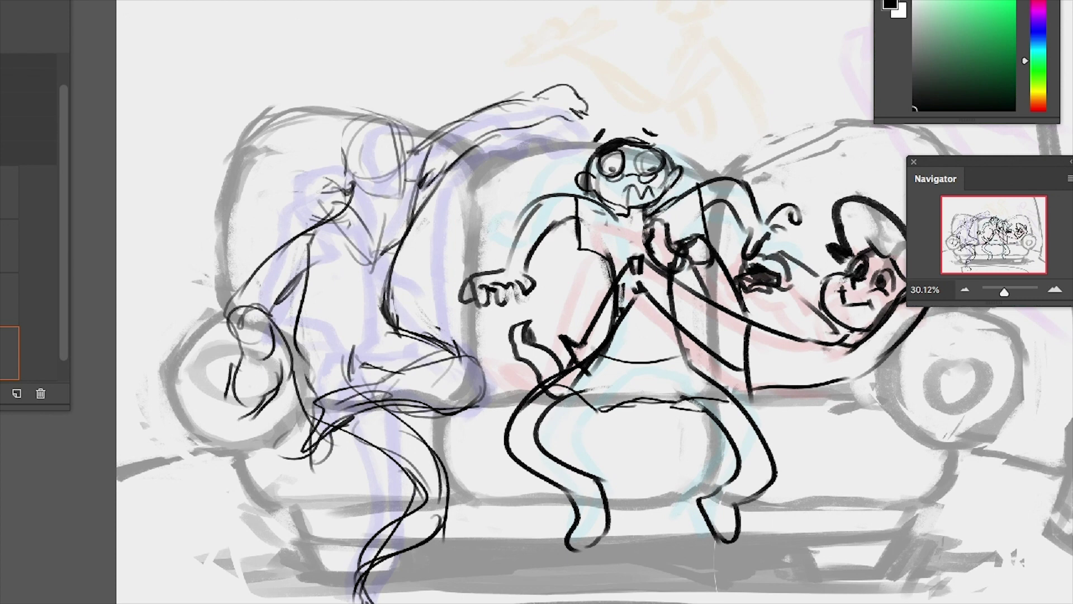
{"action": "mouse_move", "coordinate": [383, 243]}
{"action": "left_mouse_down"}
{"action": "mouse_move", "coordinate": [346, 334]}
{"action": "mouse_move", "coordinate": [353, 363]}
{"action": "left_mouse_up"}
{"action": "left_click_drag", "start_coordinate": [371, 315], "coordinate": [303, 357]}
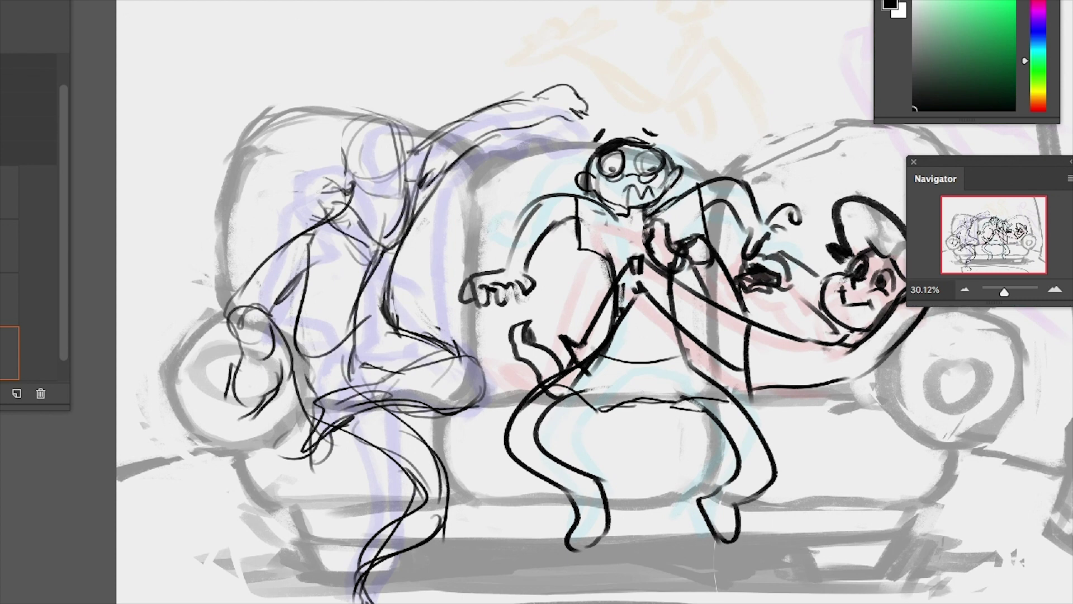
{"action": "left_click_drag", "start_coordinate": [474, 152], "coordinate": [469, 108]}
{"action": "left_click_drag", "start_coordinate": [470, 105], "coordinate": [482, 144]}
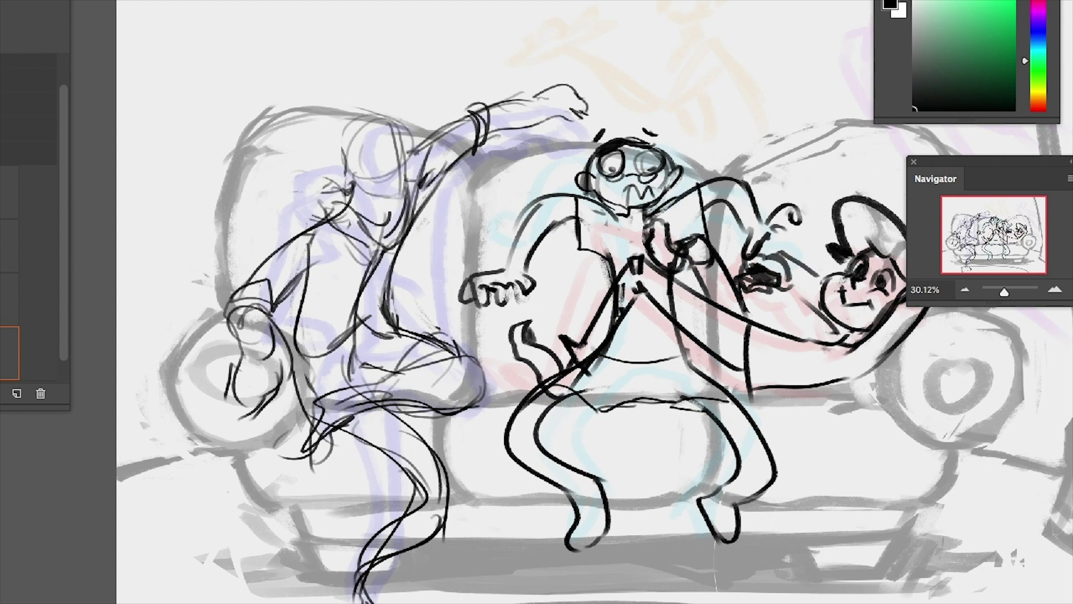
{"action": "left_click_drag", "start_coordinate": [351, 464], "coordinate": [419, 415]}
{"action": "left_click_drag", "start_coordinate": [383, 412], "coordinate": [359, 491]}
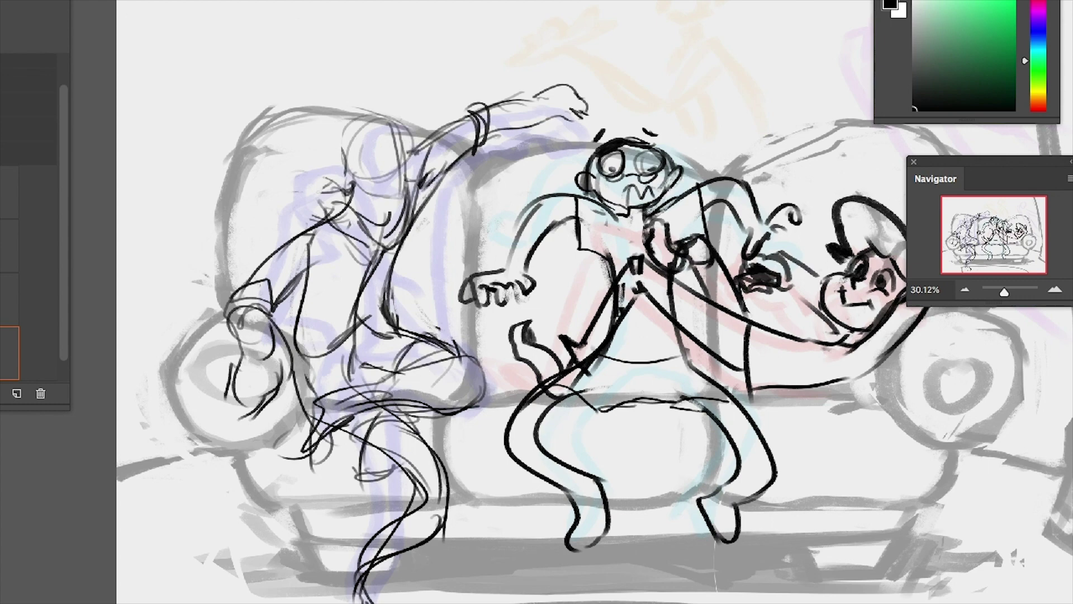
{"action": "left_click_drag", "start_coordinate": [514, 495], "coordinate": [453, 525]}
{"action": "key", "text": "ctrl+t"}
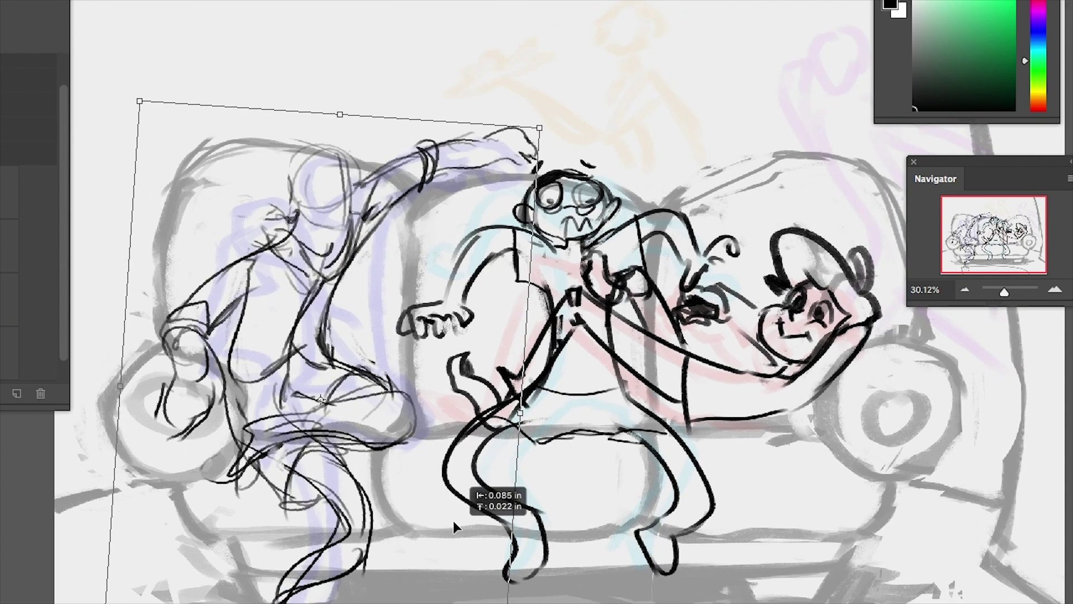
Shift the left figure into its new position with Free Transform
{"action": "key", "text": "Return"}
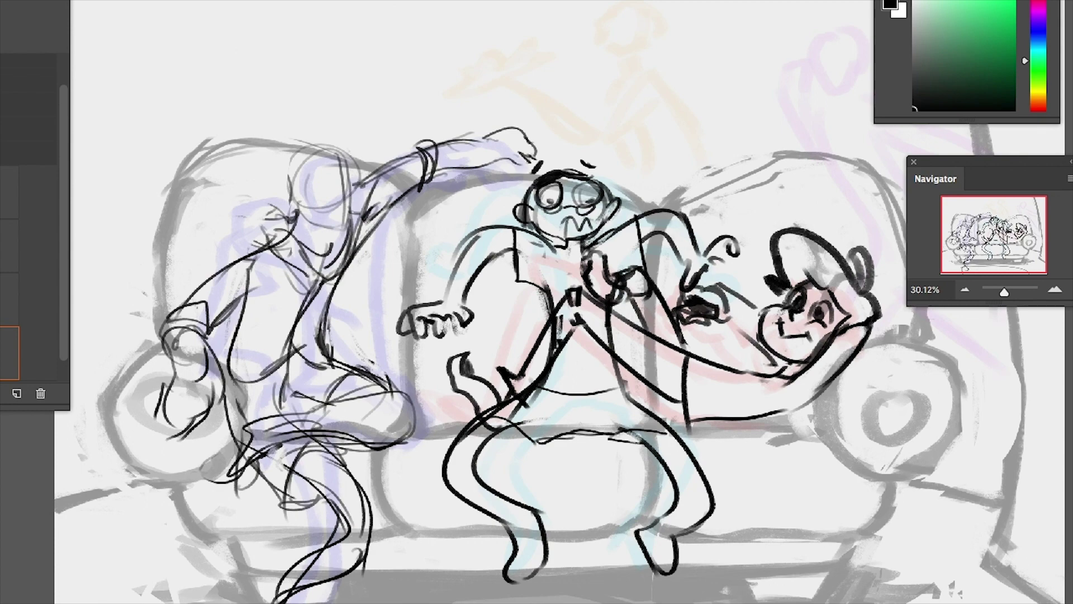
{"action": "key", "text": "ctrl+t"}
{"action": "left_click_drag", "start_coordinate": [525, 184], "coordinate": [511, 165]}
{"action": "key", "text": "Return"}
{"action": "left_click_drag", "start_coordinate": [1004, 291], "coordinate": [1002, 293]}
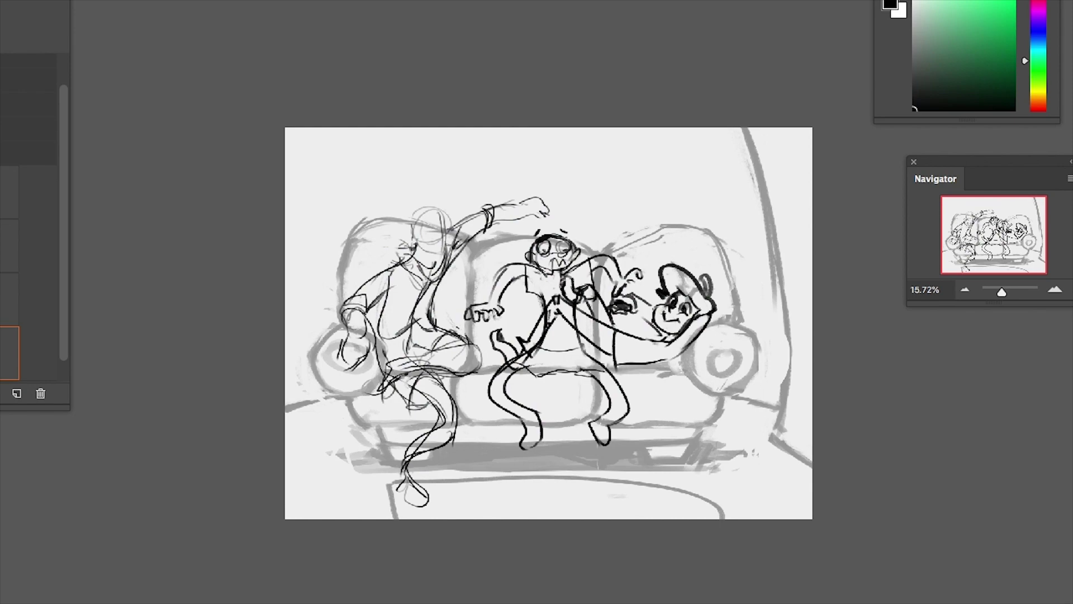
{"action": "left_click_drag", "start_coordinate": [1001, 281], "coordinate": [1004, 283]}
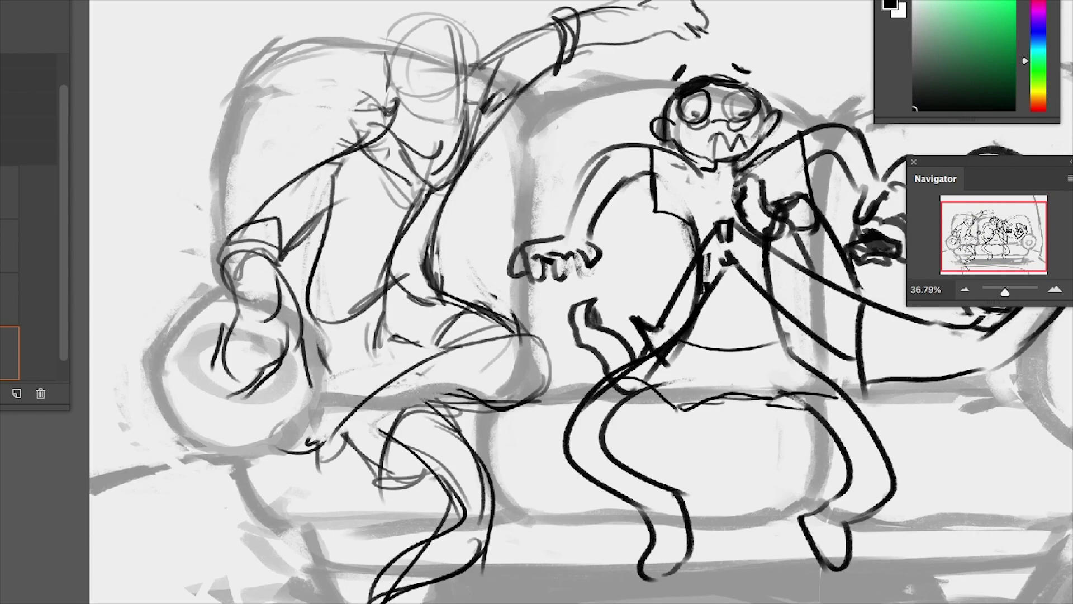
Redraw the left figure's legs in black and erase stray marks around the knees
{"action": "left_click_drag", "start_coordinate": [378, 413], "coordinate": [335, 531]}
{"action": "left_click_drag", "start_coordinate": [290, 358], "coordinate": [336, 415]}
{"action": "left_click_drag", "start_coordinate": [302, 316], "coordinate": [318, 405]}
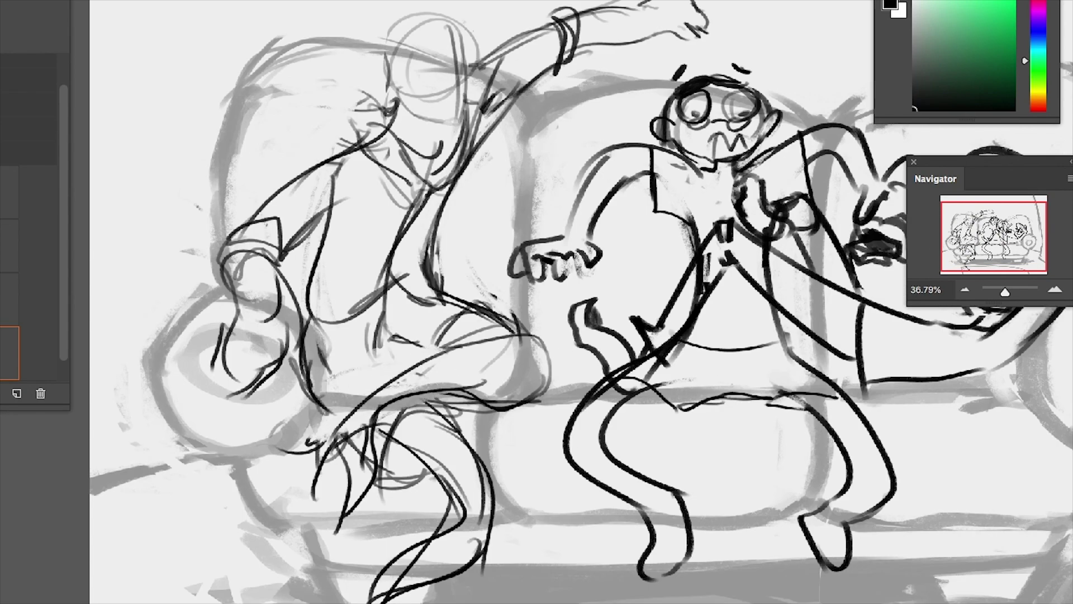
{"action": "mouse_move", "coordinate": [391, 321]}
{"action": "left_mouse_down"}
{"action": "mouse_move", "coordinate": [383, 358]}
{"action": "mouse_move", "coordinate": [419, 357]}
{"action": "left_mouse_up"}
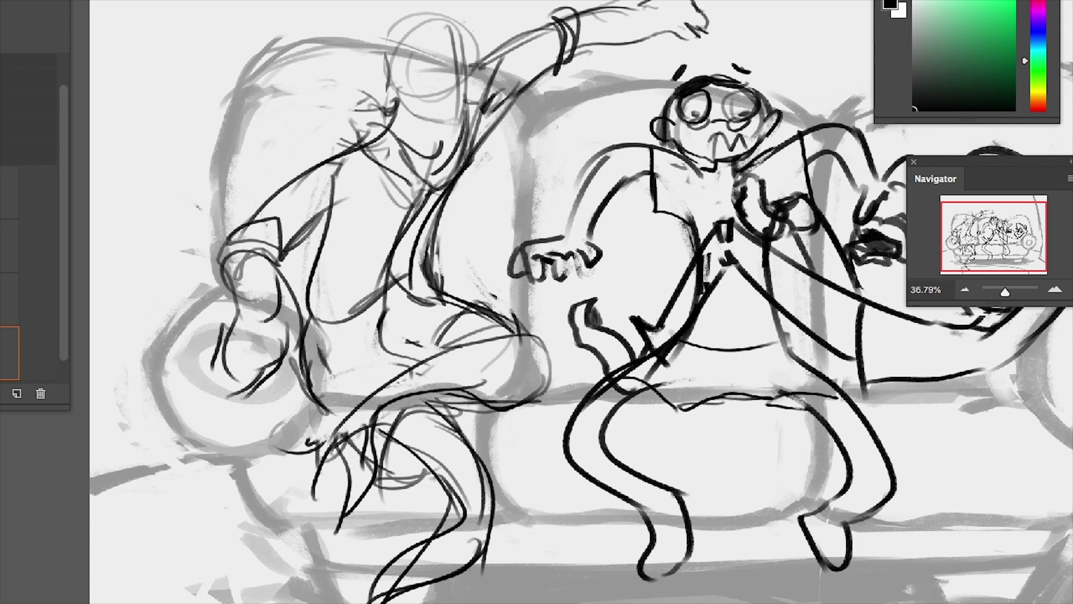
Replace the old back line with a new curve, refine the raised arm and re-ink the legs
{"action": "left_click_drag", "start_coordinate": [430, 187], "coordinate": [385, 279]}
{"action": "key", "text": "b"}
{"action": "left_click_drag", "start_coordinate": [433, 197], "coordinate": [375, 280]}
{"action": "left_click_drag", "start_coordinate": [342, 174], "coordinate": [293, 299]}
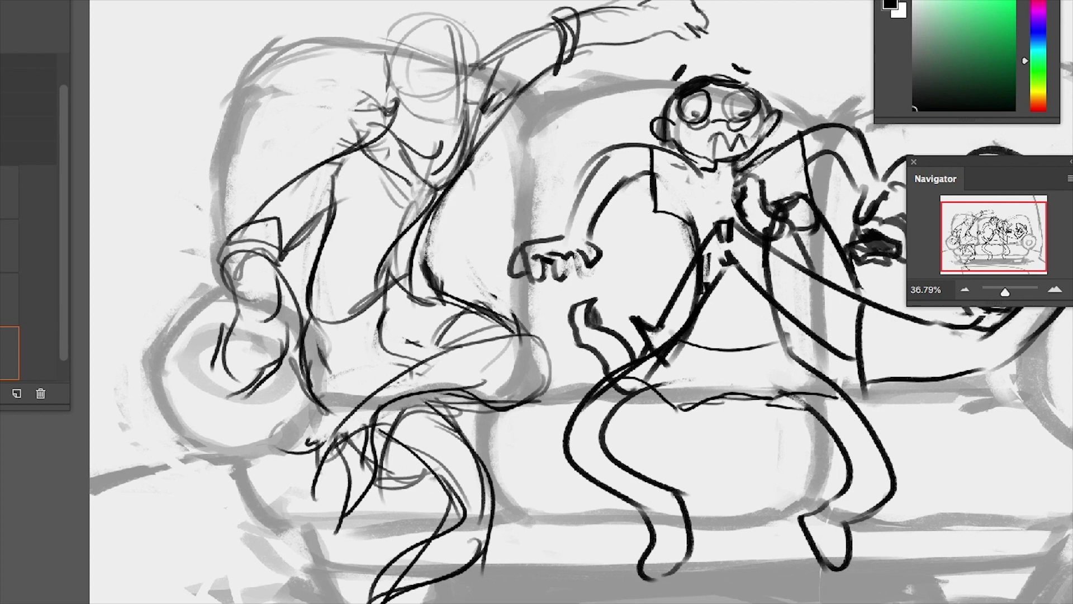
{"action": "left_click_drag", "start_coordinate": [472, 152], "coordinate": [552, 70]}
{"action": "left_click_drag", "start_coordinate": [306, 291], "coordinate": [372, 442]}
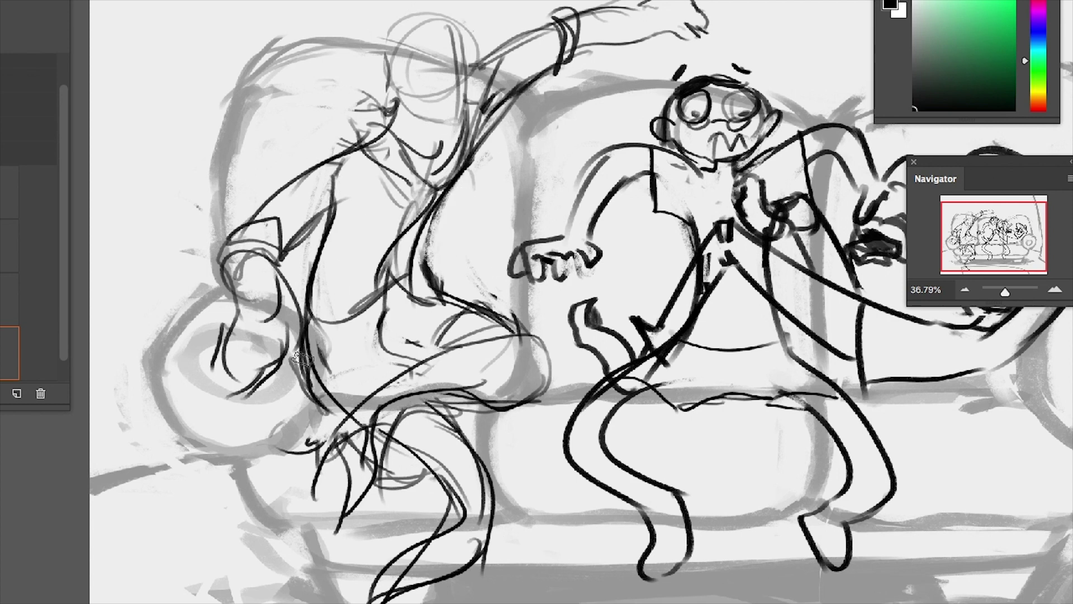
{"action": "left_click_drag", "start_coordinate": [307, 335], "coordinate": [338, 400]}
{"action": "mouse_move", "coordinate": [391, 447]}
{"action": "left_mouse_down"}
{"action": "mouse_move", "coordinate": [484, 563]}
{"action": "mouse_move", "coordinate": [393, 591]}
{"action": "left_mouse_up"}
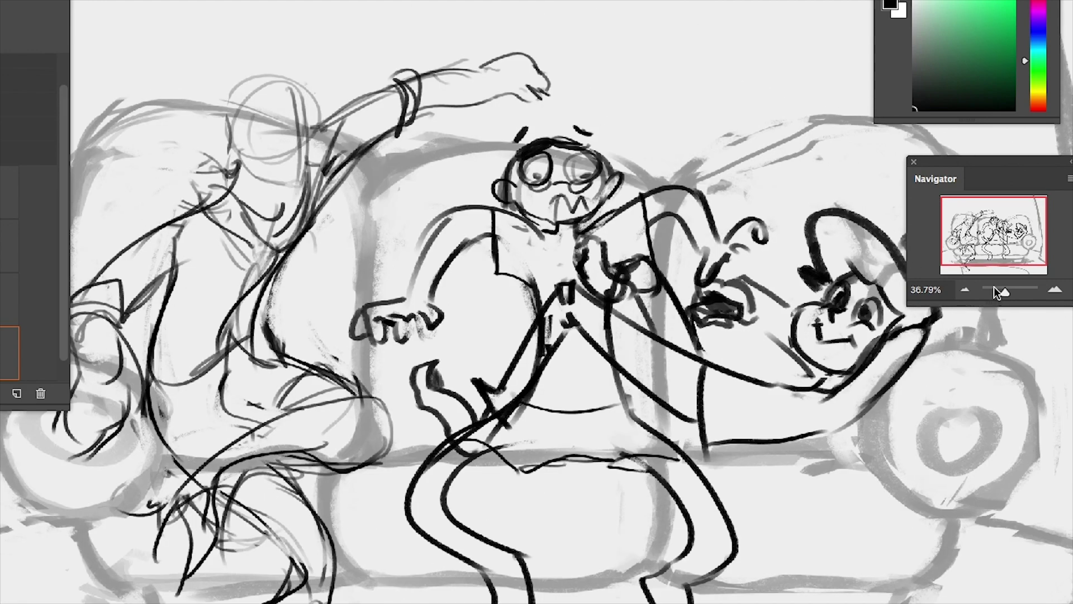
{"action": "left_click_drag", "start_coordinate": [999, 291], "coordinate": [1010, 292]}
Ink the face profile, nose, cheek, jawline and ear of the left figure
{"action": "left_click_drag", "start_coordinate": [993, 230], "coordinate": [969, 218]}
{"action": "mouse_move", "coordinate": [625, 117]}
{"action": "left_mouse_down"}
{"action": "mouse_move", "coordinate": [670, 215]}
{"action": "mouse_move", "coordinate": [662, 282]}
{"action": "left_mouse_up"}
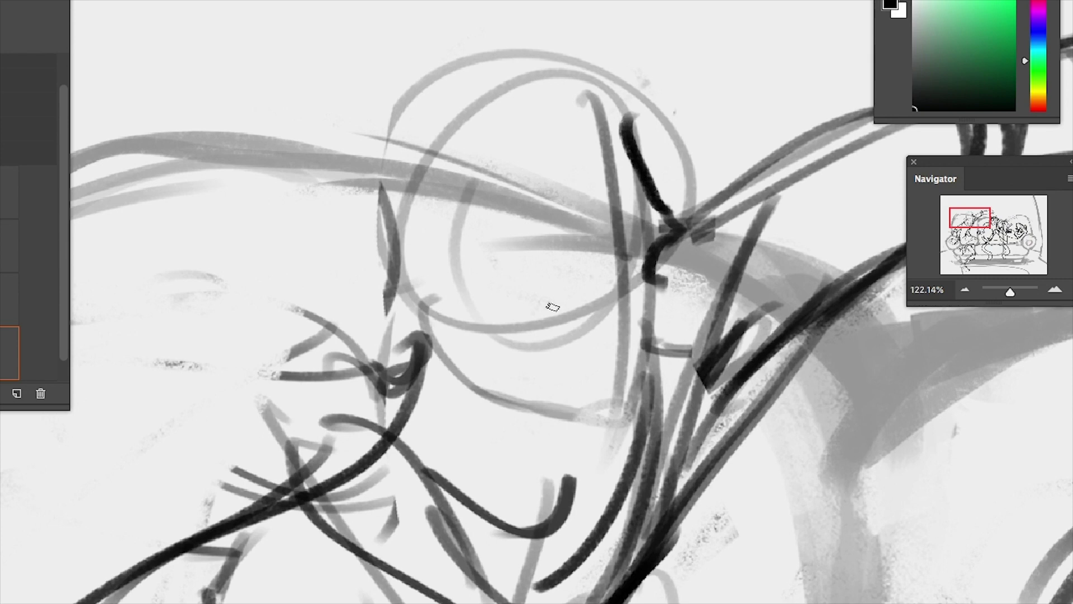
{"action": "left_click_drag", "start_coordinate": [537, 274], "coordinate": [592, 228]}
{"action": "left_click_drag", "start_coordinate": [656, 267], "coordinate": [626, 415]}
{"action": "left_click_drag", "start_coordinate": [651, 358], "coordinate": [649, 430]}
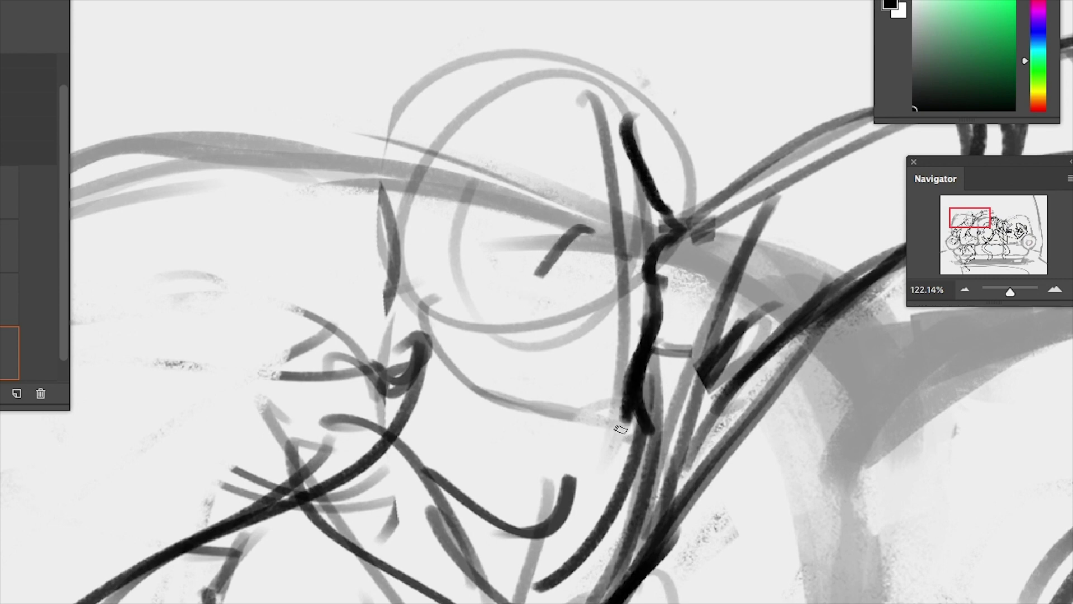
{"action": "mouse_move", "coordinate": [453, 368]}
{"action": "left_mouse_down"}
{"action": "mouse_move", "coordinate": [596, 436]}
{"action": "mouse_move", "coordinate": [635, 407]}
{"action": "mouse_move", "coordinate": [642, 431]}
{"action": "mouse_move", "coordinate": [632, 419]}
{"action": "left_mouse_up"}
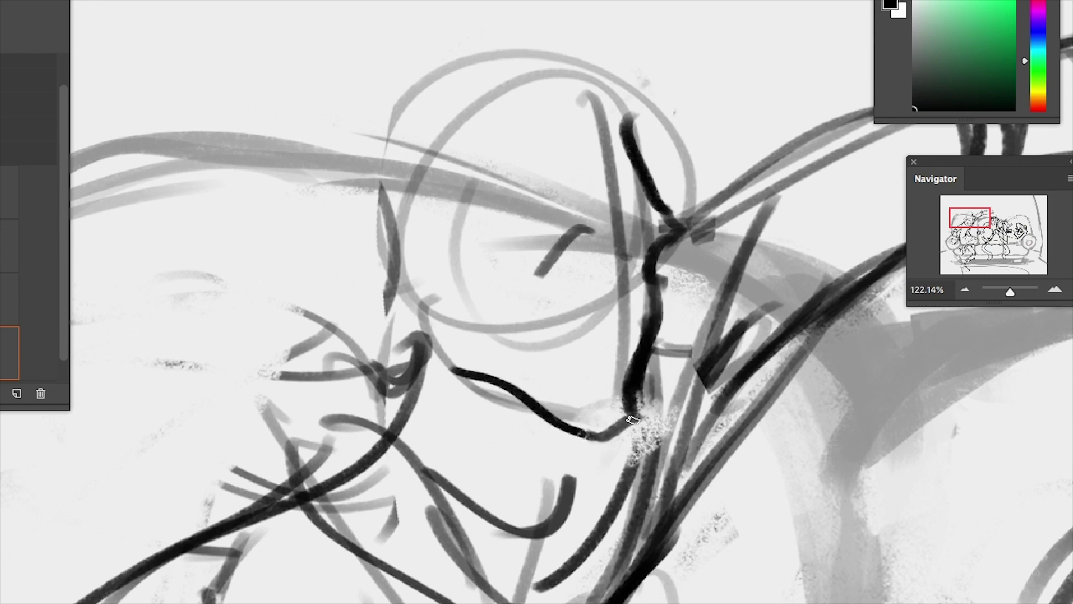
{"action": "left_click_drag", "start_coordinate": [445, 317], "coordinate": [459, 369]}
{"action": "left_click_drag", "start_coordinate": [445, 317], "coordinate": [392, 237]}
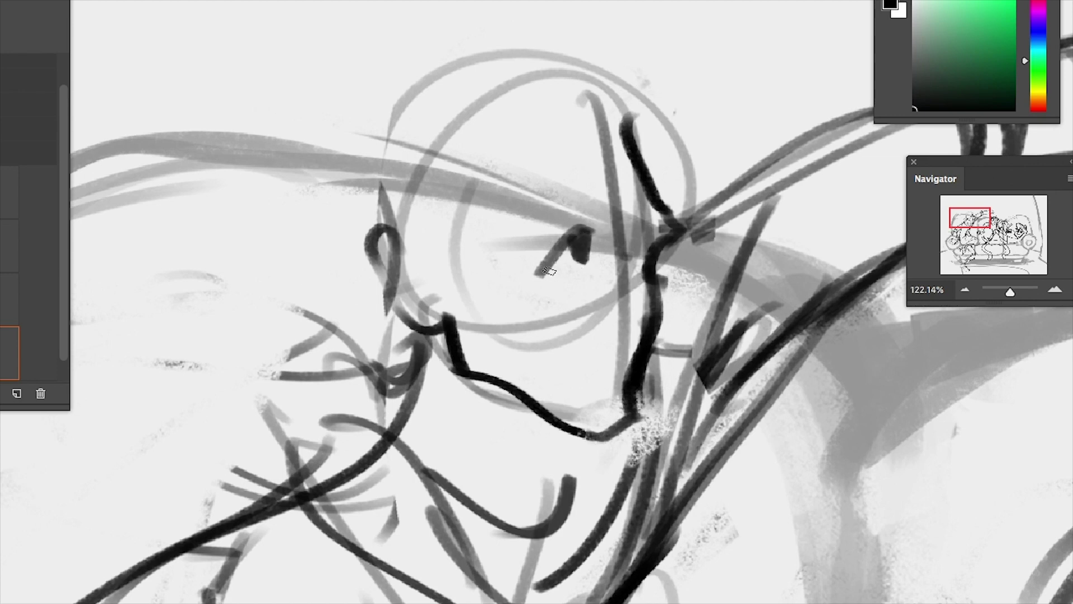
{"action": "left_click_drag", "start_coordinate": [584, 234], "coordinate": [550, 267]}
{"action": "mouse_move", "coordinate": [620, 249]}
{"action": "left_mouse_down"}
{"action": "mouse_move", "coordinate": [628, 203]}
{"action": "mouse_move", "coordinate": [650, 338]}
{"action": "left_mouse_up"}
Rework the nose and mouth strokes and erase a stray diagonal mark near the eye
{"action": "key", "text": "ctrl+z"}
{"action": "key", "text": "ctrl+z"}
{"action": "left_click_drag", "start_coordinate": [673, 336], "coordinate": [659, 286]}
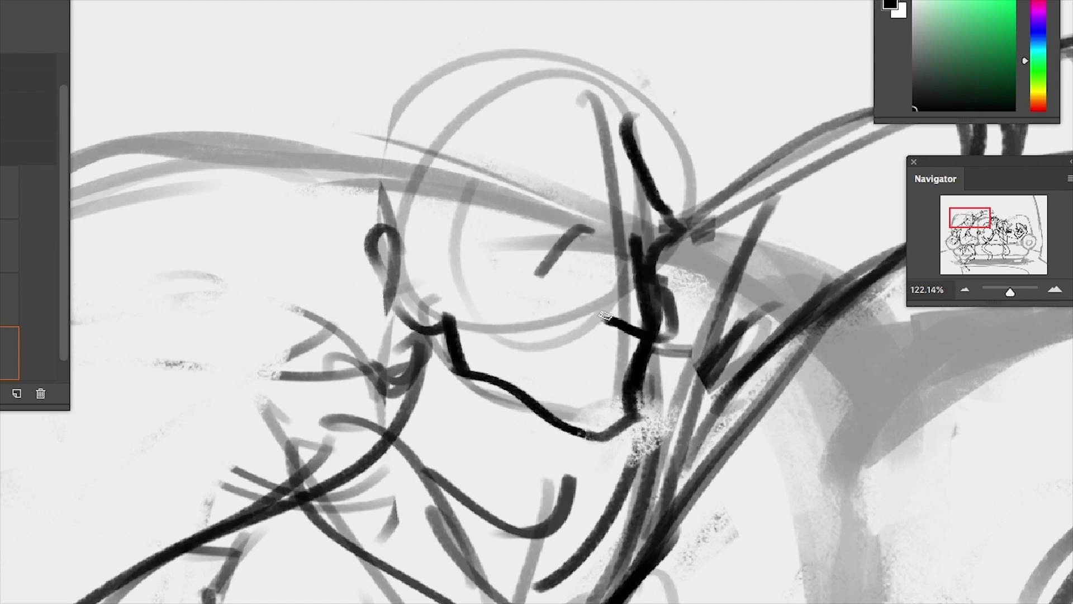
{"action": "key", "text": "ctrl+z"}
{"action": "key", "text": "ctrl+z"}
{"action": "key", "text": "ctrl+z"}
{"action": "left_click_drag", "start_coordinate": [623, 215], "coordinate": [658, 343]}
{"action": "left_click_drag", "start_coordinate": [589, 313], "coordinate": [637, 349]}
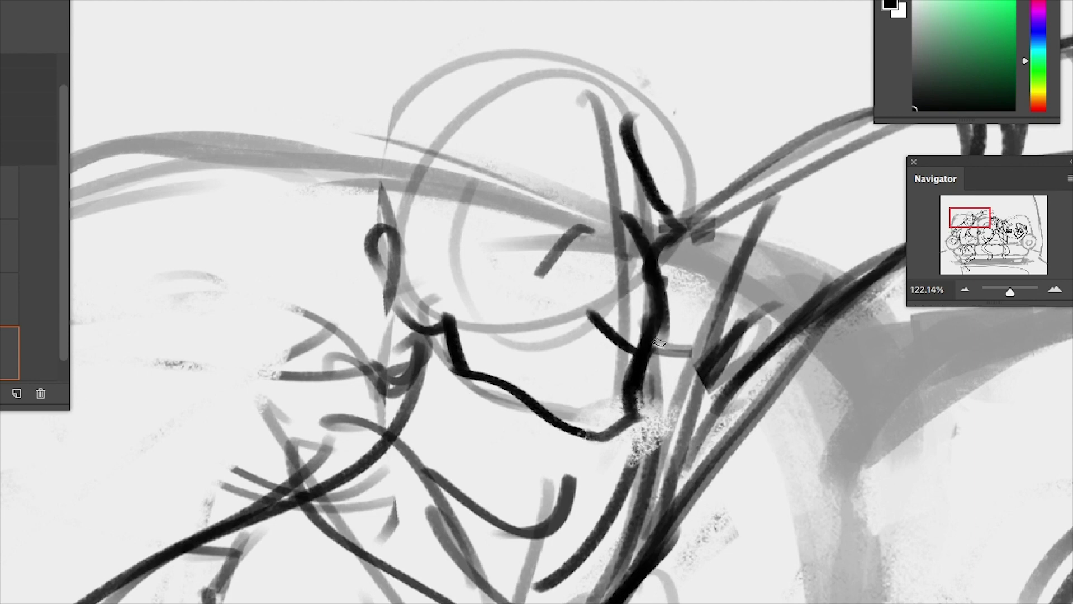
{"action": "key", "text": "ctrl+z"}
{"action": "key", "text": "ctrl+z"}
{"action": "key", "text": "ctrl+z"}
{"action": "key", "text": "ctrl+z"}
{"action": "key", "text": "e"}
{"action": "left_click_drag", "start_coordinate": [581, 235], "coordinate": [553, 277]}
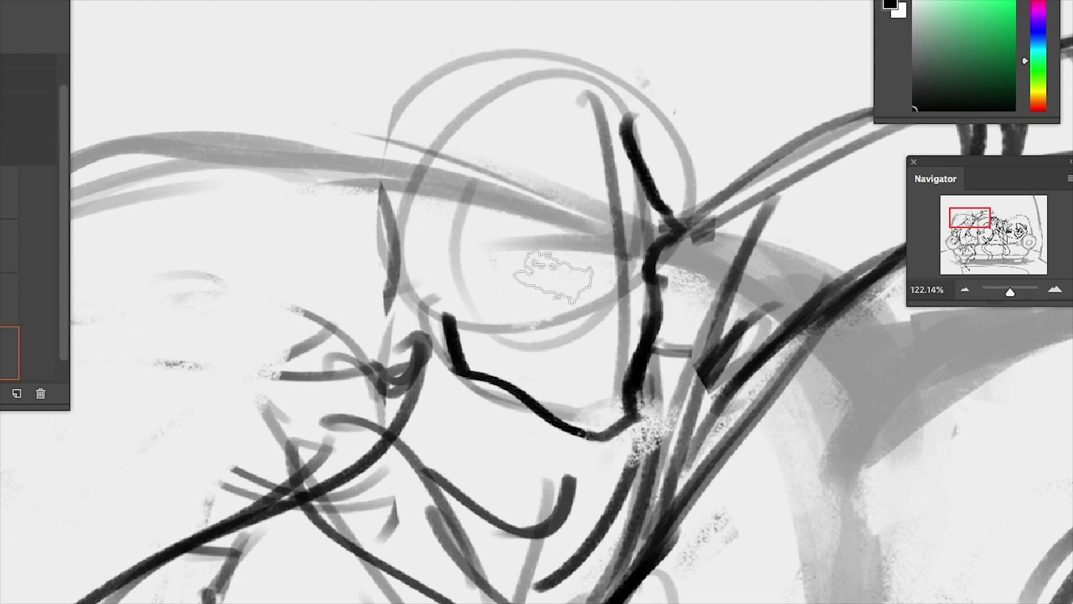
Redraw the curved nose, mouth line and profile stroke, thickening the nose bridge
{"action": "key", "text": "b"}
{"action": "mouse_move", "coordinate": [667, 225]}
{"action": "left_mouse_down"}
{"action": "mouse_move", "coordinate": [617, 268]}
{"action": "mouse_move", "coordinate": [642, 372]}
{"action": "left_mouse_up"}
{"action": "key", "text": "ctrl+z"}
{"action": "key", "text": "ctrl+z"}
{"action": "left_click_drag", "start_coordinate": [670, 230], "coordinate": [644, 376]}
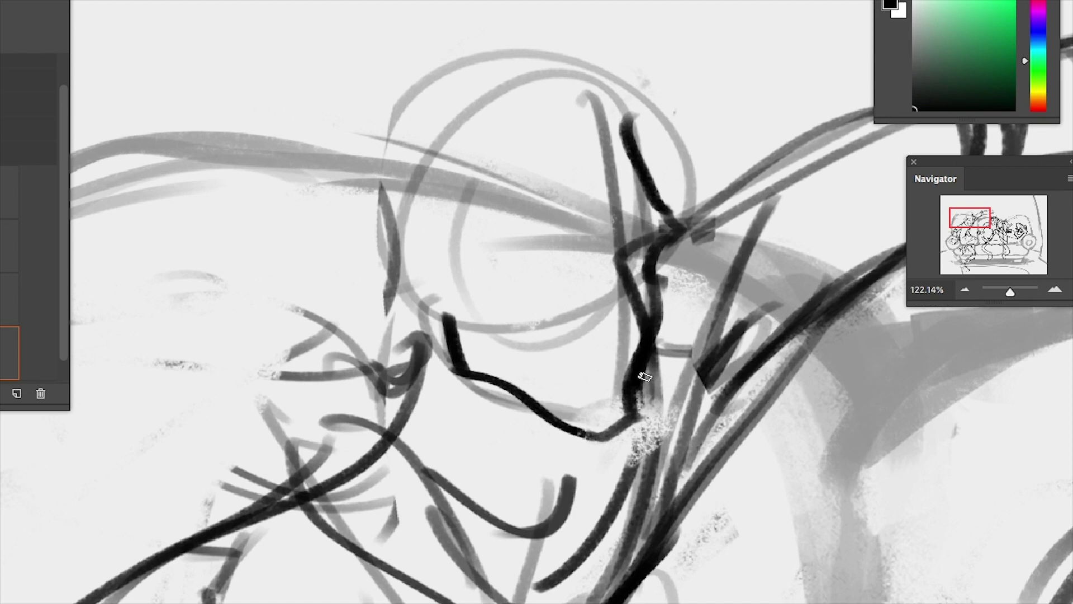
{"action": "left_click_drag", "start_coordinate": [587, 332], "coordinate": [628, 368]}
{"action": "left_click_drag", "start_coordinate": [661, 324], "coordinate": [657, 368]}
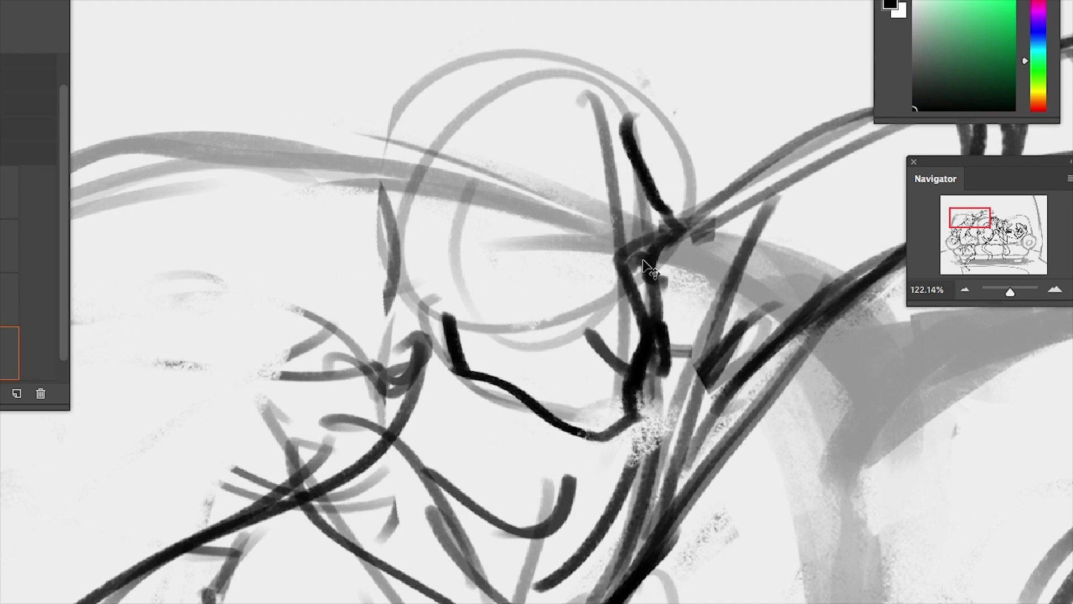
{"action": "left_click_drag", "start_coordinate": [644, 250], "coordinate": [652, 276]}
Draw the eye, an eyebrow above it and the mouth
{"action": "left_click_drag", "start_coordinate": [513, 285], "coordinate": [551, 297]}
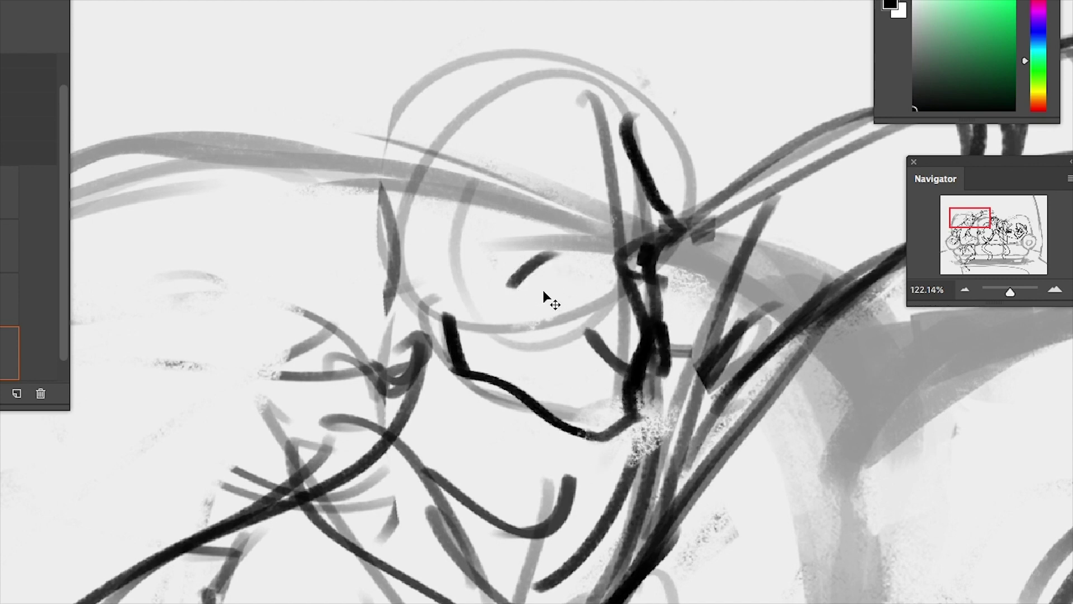
{"action": "key", "text": "ctrl+z"}
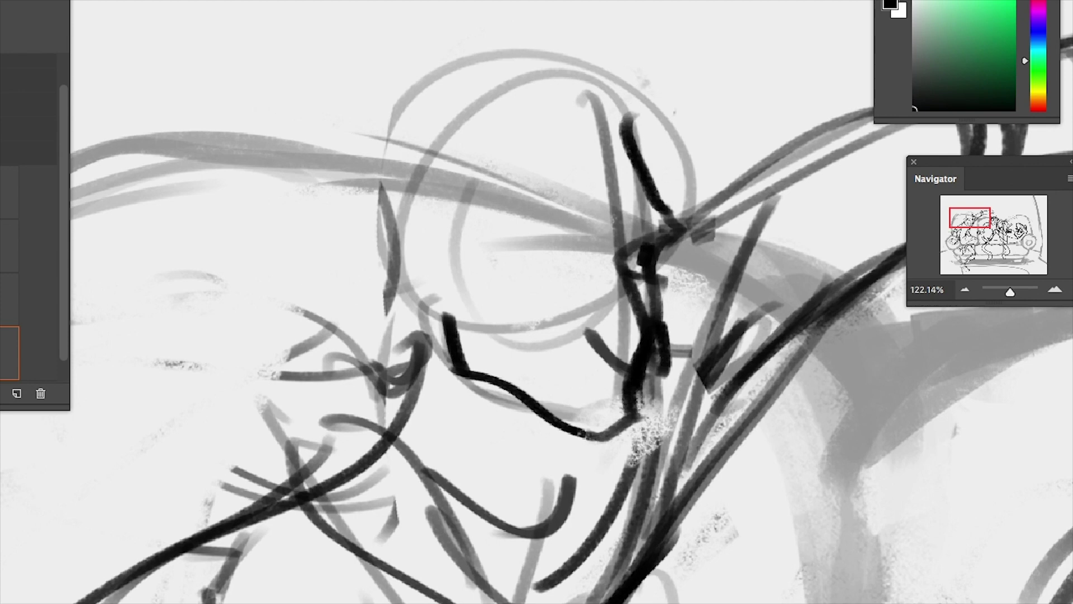
{"action": "mouse_move", "coordinate": [529, 278]}
{"action": "left_mouse_down"}
{"action": "mouse_move", "coordinate": [581, 256]}
{"action": "mouse_move", "coordinate": [577, 278]}
{"action": "left_mouse_up"}
{"action": "key", "text": "ctrl+z"}
{"action": "left_click_drag", "start_coordinate": [532, 289], "coordinate": [577, 291]}
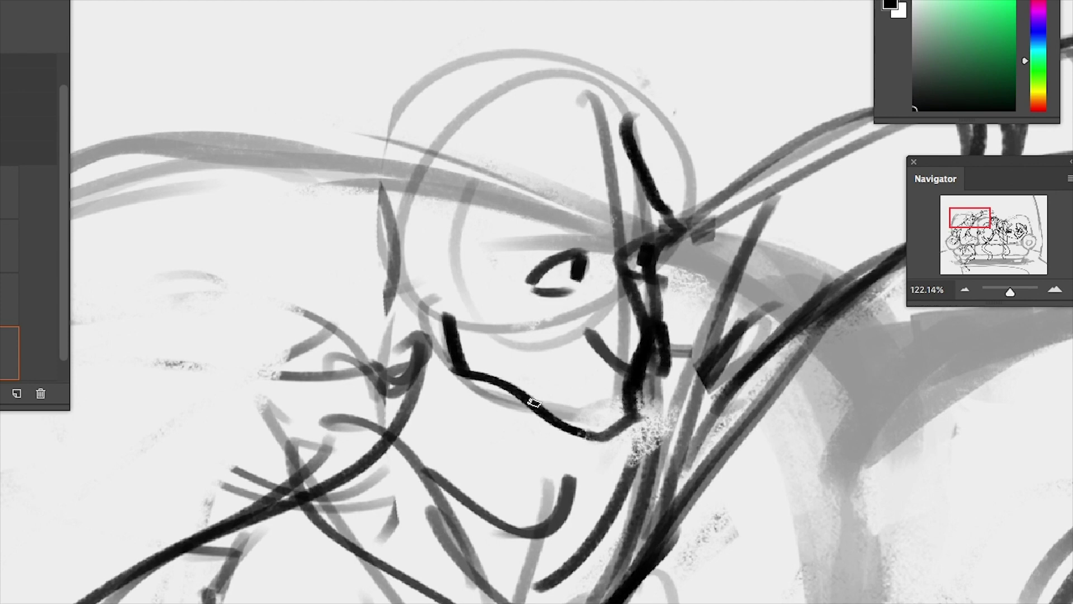
{"action": "left_click_drag", "start_coordinate": [562, 347], "coordinate": [620, 402]}
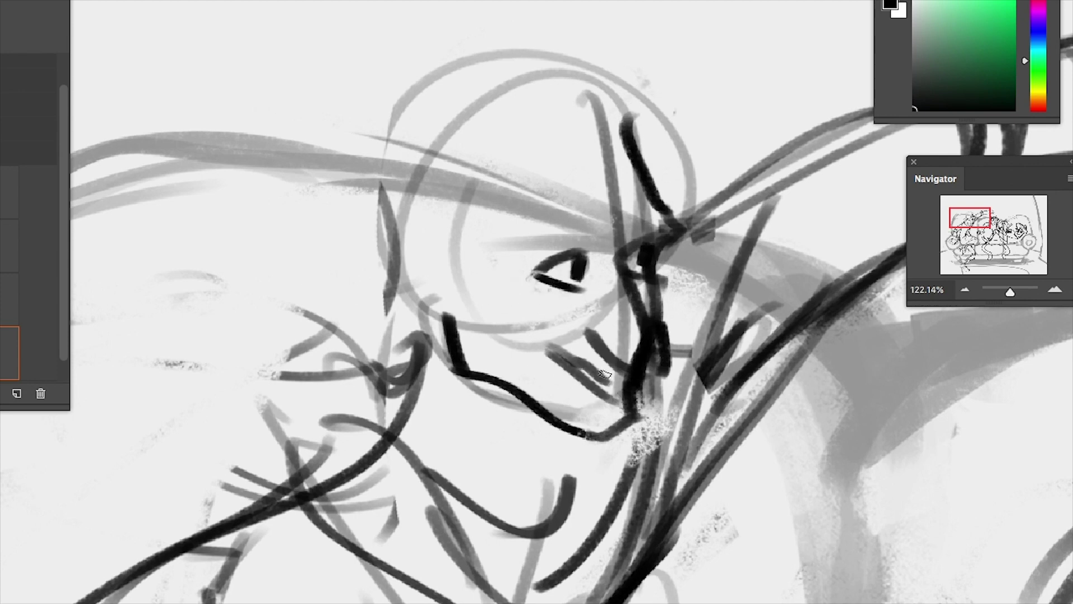
{"action": "left_click_drag", "start_coordinate": [530, 277], "coordinate": [679, 221]}
{"action": "key", "text": "ctrl+z"}
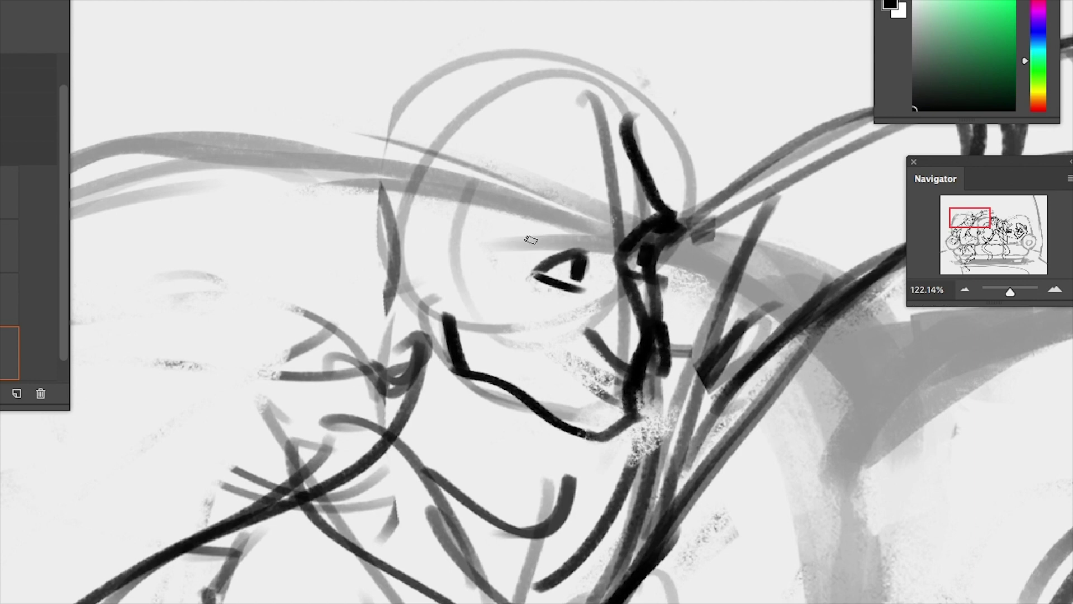
{"action": "mouse_move", "coordinate": [525, 242]}
{"action": "left_mouse_down"}
{"action": "mouse_move", "coordinate": [578, 212]}
{"action": "mouse_move", "coordinate": [528, 238]}
{"action": "mouse_move", "coordinate": [598, 221]}
{"action": "left_mouse_up"}
{"action": "left_click_drag", "start_coordinate": [563, 366], "coordinate": [617, 391]}
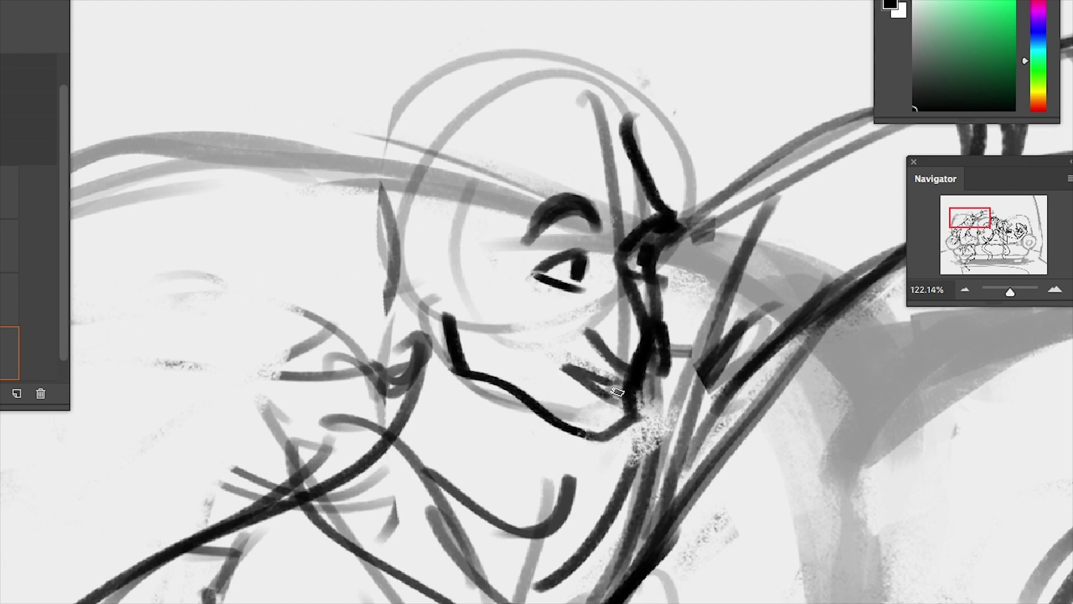
Draw the ear curve and two lines across the top of the head
{"action": "left_click_drag", "start_coordinate": [416, 246], "coordinate": [447, 307]}
{"action": "left_click_drag", "start_coordinate": [626, 106], "coordinate": [394, 38]}
{"action": "left_click_drag", "start_coordinate": [419, 56], "coordinate": [377, 215]}
{"action": "key", "text": "ctrl+z"}
{"action": "left_click_drag", "start_coordinate": [609, 94], "coordinate": [420, 46]}
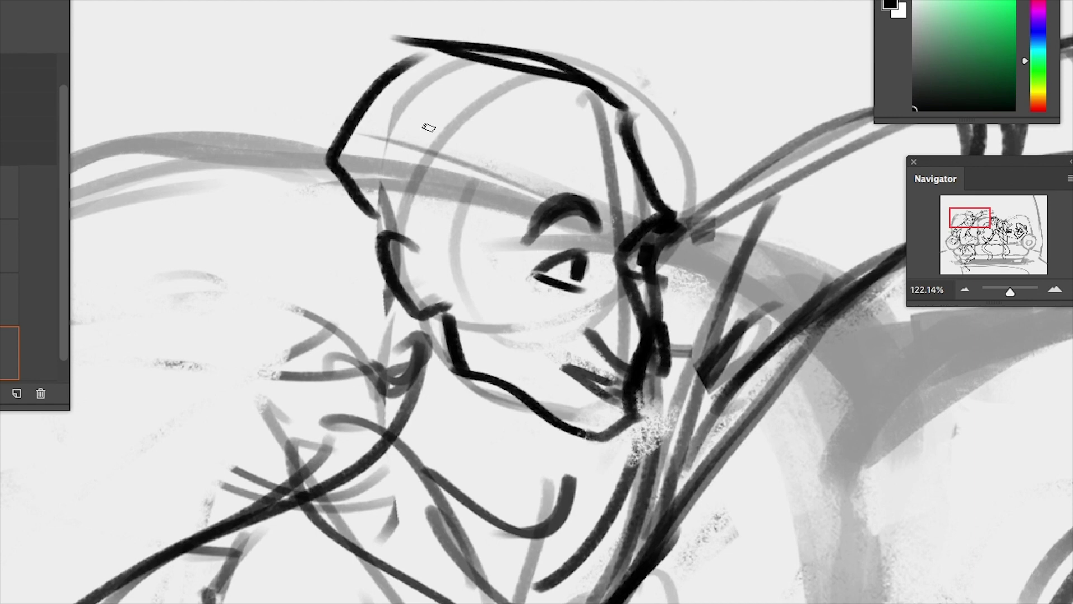
Draw a bold pointed cap brim that loops back down toward the head
{"action": "left_click_drag", "start_coordinate": [365, 217], "coordinate": [743, 64]}
{"action": "key", "text": "ctrl+z"}
{"action": "mouse_move", "coordinate": [366, 217]}
{"action": "left_mouse_down"}
{"action": "mouse_move", "coordinate": [727, 14]}
{"action": "mouse_move", "coordinate": [658, 85]}
{"action": "left_mouse_up"}
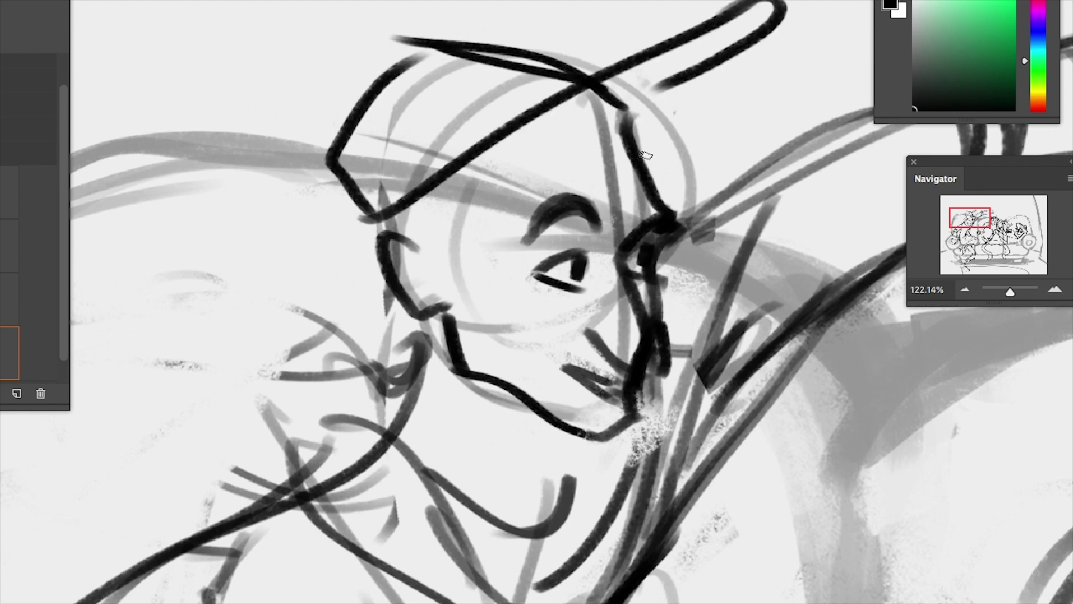
{"action": "mouse_move", "coordinate": [318, 168]}
{"action": "left_mouse_down"}
{"action": "mouse_move", "coordinate": [406, 47]}
{"action": "mouse_move", "coordinate": [721, 8]}
{"action": "left_mouse_up"}
{"action": "mouse_move", "coordinate": [409, 103]}
{"action": "left_mouse_down"}
{"action": "mouse_move", "coordinate": [581, 134]}
{"action": "mouse_move", "coordinate": [395, 200]}
{"action": "mouse_move", "coordinate": [821, 38]}
{"action": "mouse_move", "coordinate": [660, 109]}
{"action": "left_mouse_up"}
{"action": "left_click_drag", "start_coordinate": [540, 30], "coordinate": [824, 36]}
{"action": "key", "text": "ctrl+z"}
{"action": "key", "text": "ctrl+z"}
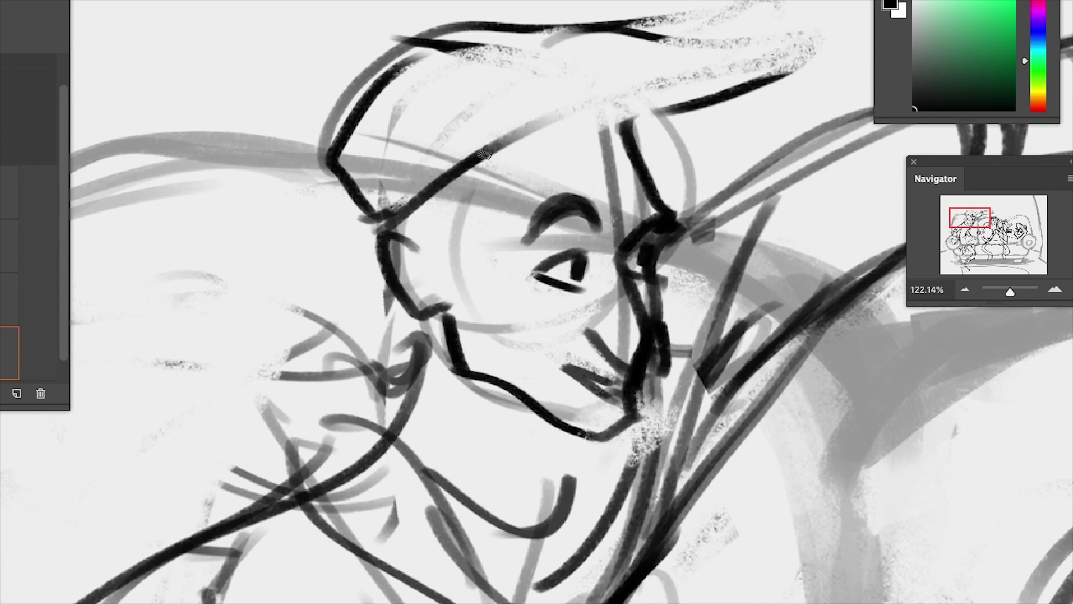
{"action": "mouse_move", "coordinate": [477, 160]}
{"action": "left_mouse_down"}
{"action": "mouse_move", "coordinate": [693, 115]}
{"action": "mouse_move", "coordinate": [648, 126]}
{"action": "mouse_move", "coordinate": [718, 22]}
{"action": "left_mouse_up"}
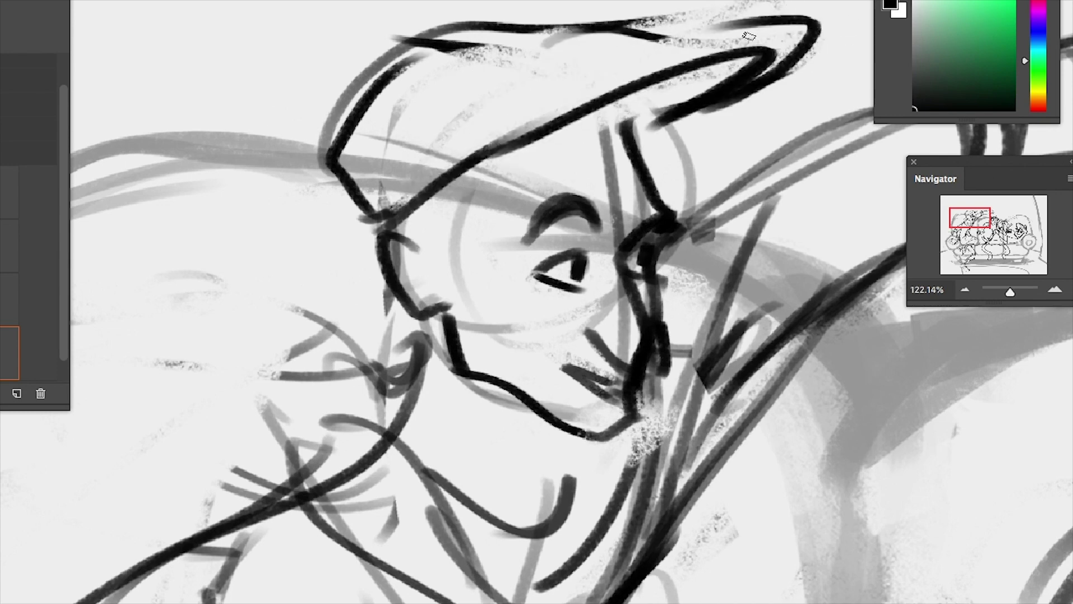
{"action": "left_click_drag", "start_coordinate": [494, 35], "coordinate": [743, 21]}
Lasso the brim tip and begin transforming it
{"action": "key", "text": "l"}
{"action": "mouse_move", "coordinate": [592, 3]}
{"action": "left_mouse_down"}
{"action": "mouse_move", "coordinate": [682, 150]}
{"action": "mouse_move", "coordinate": [783, 132]}
{"action": "mouse_move", "coordinate": [609, 223]}
{"action": "left_mouse_up"}
{"action": "key", "text": "ctrl+t"}
Shrink and delete the brim tip, then draw parallel upswept hair strands
{"action": "mouse_move", "coordinate": [699, 19]}
{"action": "left_mouse_down"}
{"action": "mouse_move", "coordinate": [575, 60]}
{"action": "mouse_move", "coordinate": [609, 50]}
{"action": "left_mouse_up"}
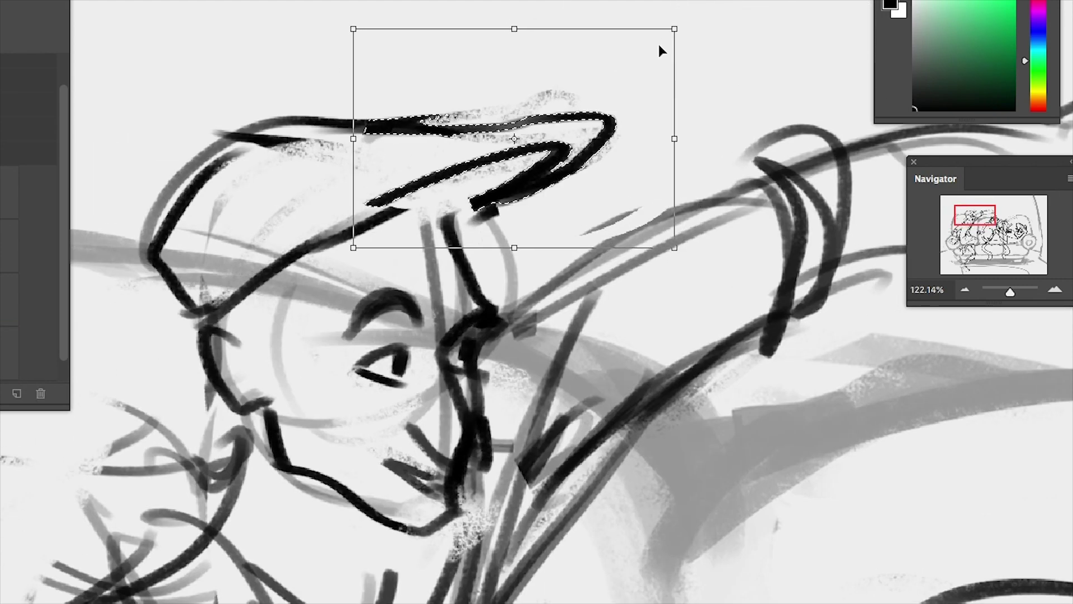
{"action": "key", "text": "Return"}
{"action": "key", "text": "Delete"}
{"action": "left_click_drag", "start_coordinate": [424, 190], "coordinate": [593, 53]}
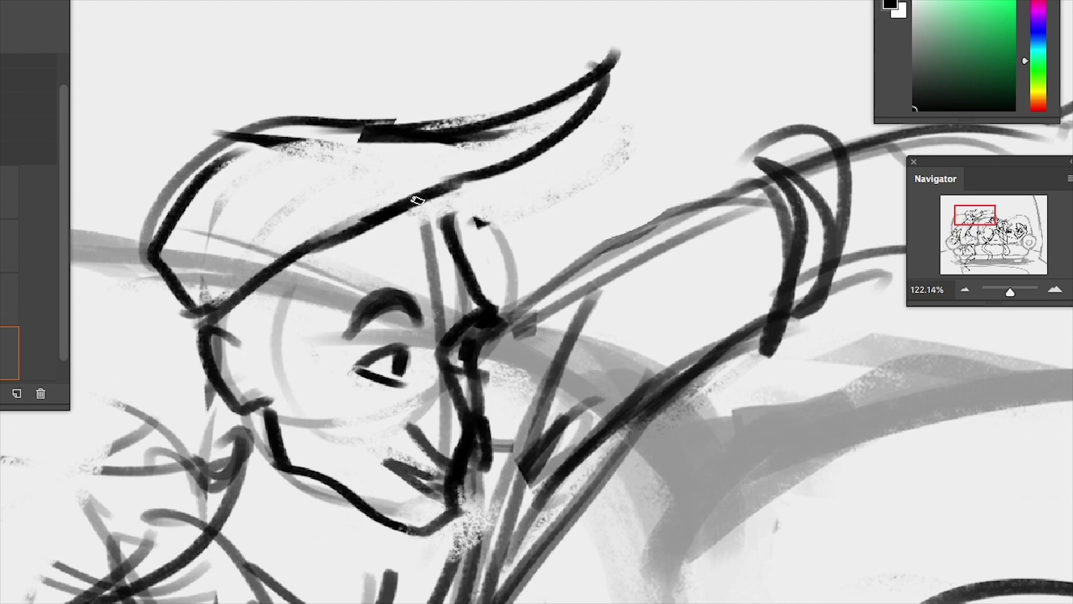
{"action": "key", "text": "ctrl+z"}
{"action": "mouse_move", "coordinate": [201, 134]}
{"action": "left_mouse_down"}
{"action": "mouse_move", "coordinate": [391, 120]}
{"action": "mouse_move", "coordinate": [609, 0]}
{"action": "left_mouse_up"}
{"action": "left_click_drag", "start_coordinate": [425, 201], "coordinate": [621, 0]}
{"action": "left_click_drag", "start_coordinate": [653, 0], "coordinate": [553, 174]}
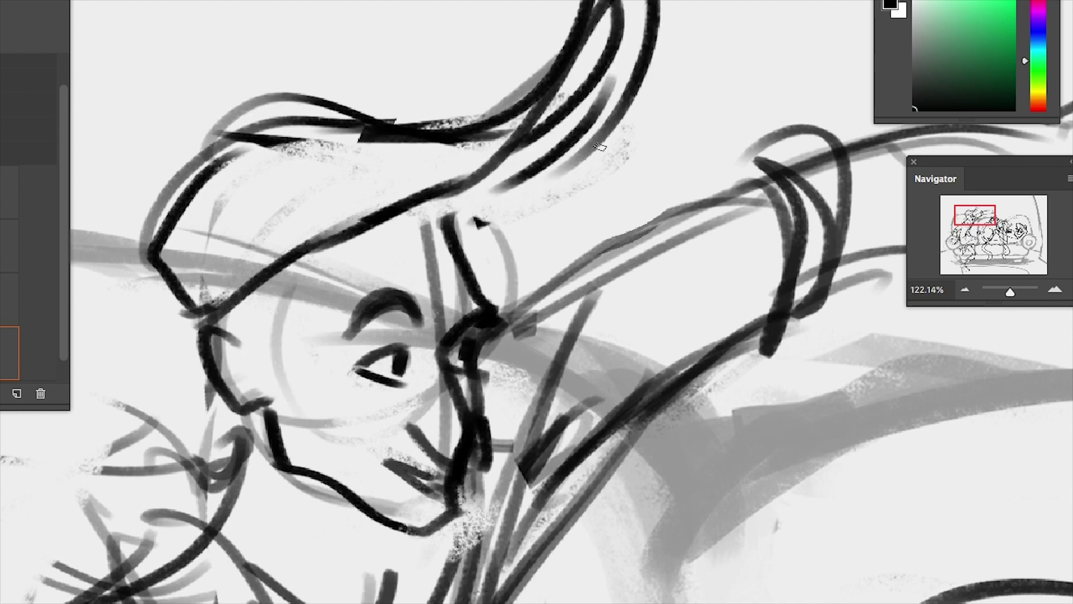
Reshape the top hair strands and add two strands over the forehead
{"action": "left_click_drag", "start_coordinate": [528, 229], "coordinate": [512, 234]}
{"action": "key", "text": "ctrl+t"}
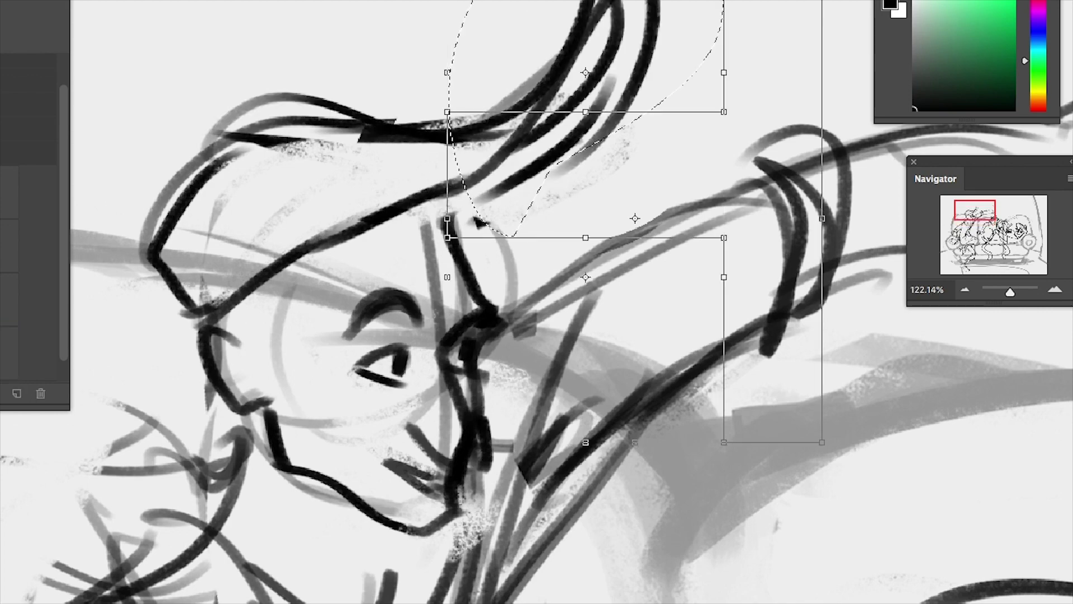
{"action": "mouse_move", "coordinate": [724, 72]}
{"action": "left_mouse_down"}
{"action": "mouse_move", "coordinate": [634, 79]}
{"action": "mouse_move", "coordinate": [592, 291]}
{"action": "left_mouse_up"}
{"action": "key", "text": "Return"}
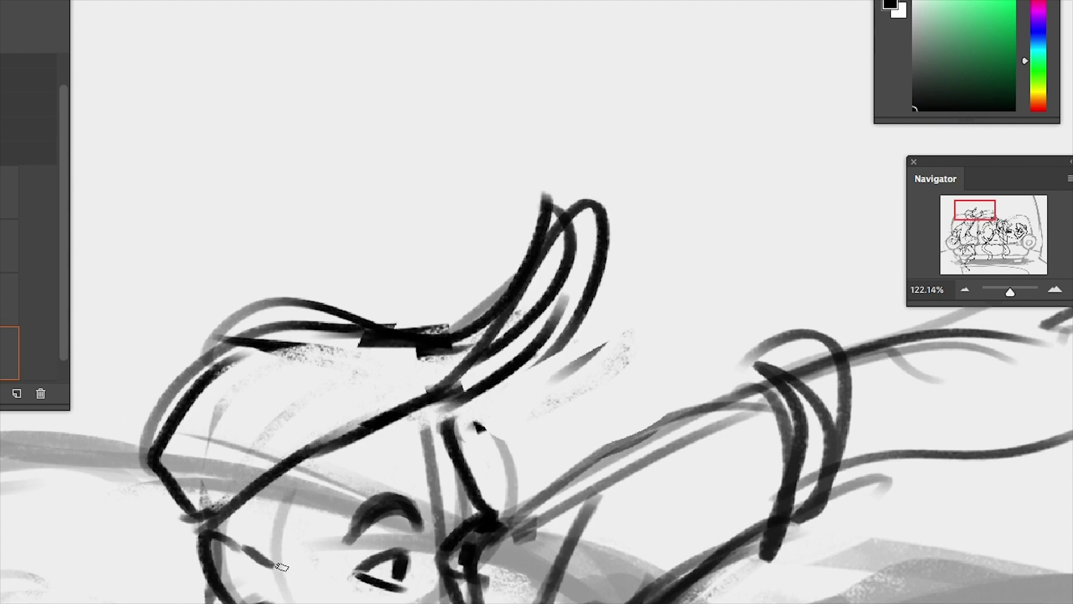
{"action": "mouse_move", "coordinate": [282, 566]}
{"action": "left_mouse_down"}
{"action": "mouse_move", "coordinate": [312, 455]}
{"action": "mouse_move", "coordinate": [267, 561]}
{"action": "left_mouse_up"}
{"action": "left_click_drag", "start_coordinate": [240, 496], "coordinate": [296, 545]}
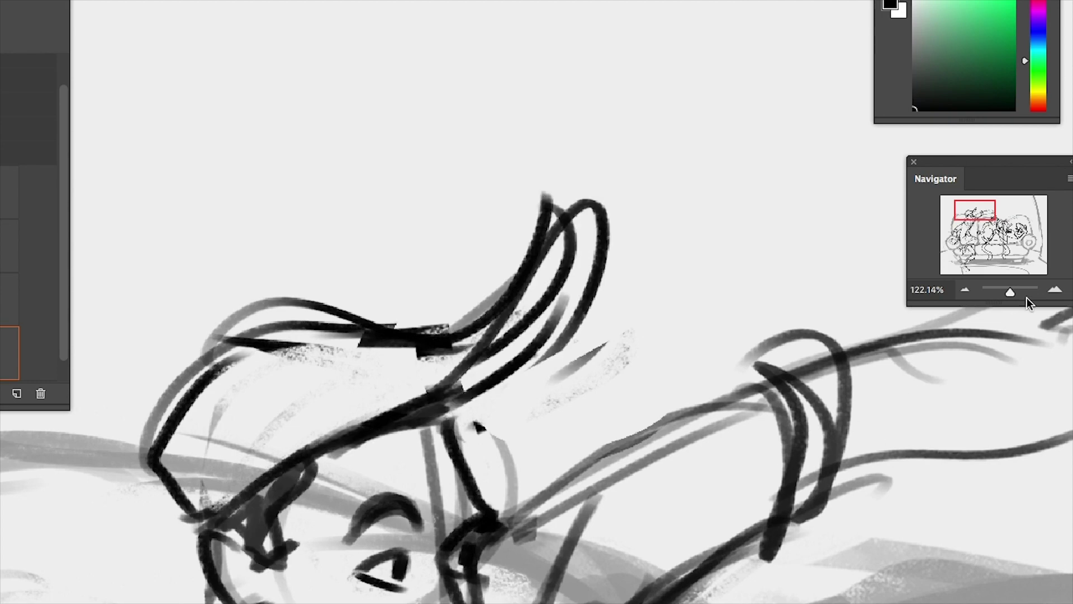
At about 105% zoom, rotate the eye, brow and nose strokes slightly
{"action": "left_click_drag", "start_coordinate": [1009, 290], "coordinate": [1008, 289]}
{"action": "left_click_drag", "start_coordinate": [403, 497], "coordinate": [411, 321]}
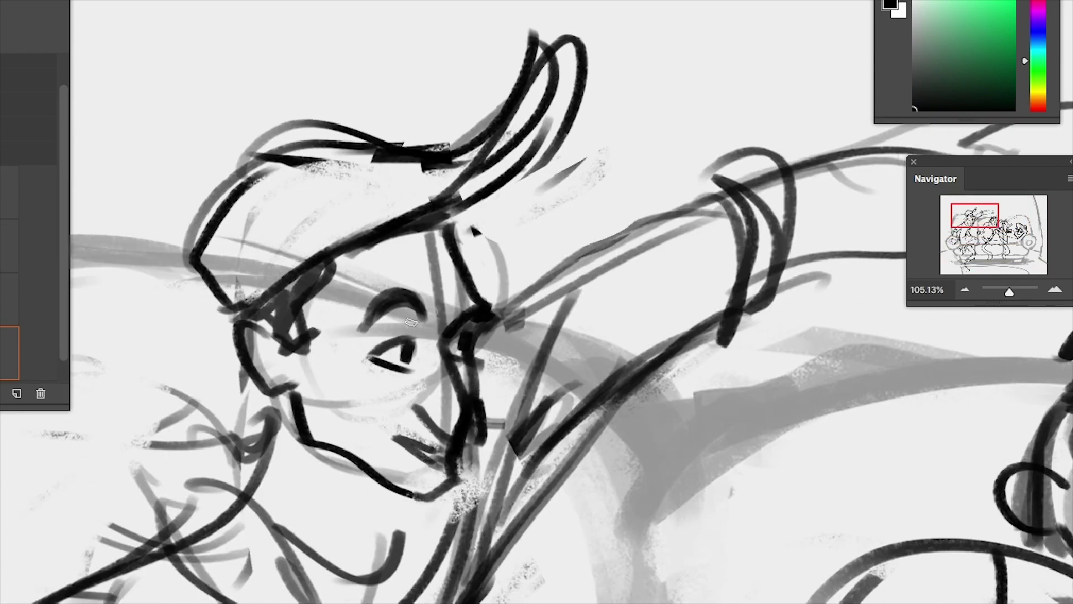
{"action": "mouse_move", "coordinate": [342, 394]}
{"action": "left_mouse_down"}
{"action": "mouse_move", "coordinate": [442, 274]}
{"action": "mouse_move", "coordinate": [500, 408]}
{"action": "mouse_move", "coordinate": [352, 442]}
{"action": "left_mouse_up"}
{"action": "key", "text": "ctrl+t"}
{"action": "left_click_drag", "start_coordinate": [568, 371], "coordinate": [447, 442]}
{"action": "key", "text": "Return"}
Redraw the nose base, mouth and nose-to-chin line, then zoom out to the whole drawing
{"action": "key", "text": "e"}
{"action": "key", "text": "b"}
{"action": "mouse_move", "coordinate": [466, 349]}
{"action": "left_mouse_down"}
{"action": "mouse_move", "coordinate": [434, 428]}
{"action": "mouse_move", "coordinate": [464, 405]}
{"action": "mouse_move", "coordinate": [484, 413]}
{"action": "left_mouse_up"}
{"action": "key", "text": "ctrl+z"}
{"action": "key", "text": "ctrl+z"}
{"action": "mouse_move", "coordinate": [487, 394]}
{"action": "left_mouse_down"}
{"action": "mouse_move", "coordinate": [462, 434]}
{"action": "mouse_move", "coordinate": [454, 478]}
{"action": "left_mouse_up"}
{"action": "key", "text": "ctrl+z"}
{"action": "key", "text": "ctrl+z"}
{"action": "left_click_drag", "start_coordinate": [487, 372], "coordinate": [455, 473]}
{"action": "left_click_drag", "start_coordinate": [481, 425], "coordinate": [447, 486]}
{"action": "mouse_move", "coordinate": [491, 391]}
{"action": "left_mouse_down"}
{"action": "mouse_move", "coordinate": [478, 423]}
{"action": "mouse_move", "coordinate": [433, 408]}
{"action": "mouse_move", "coordinate": [463, 450]}
{"action": "mouse_move", "coordinate": [456, 456]}
{"action": "left_mouse_up"}
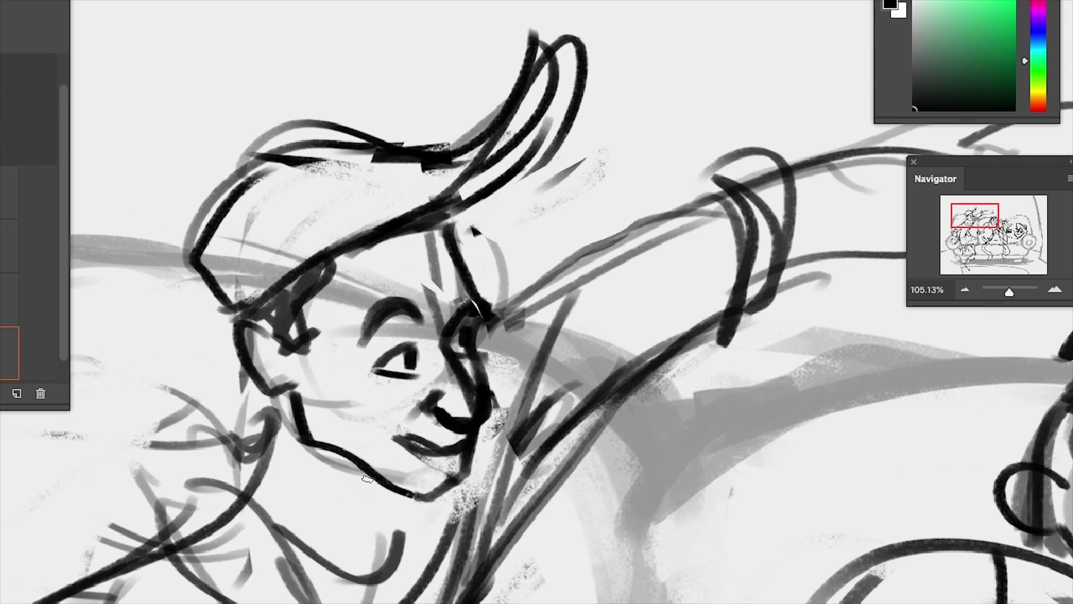
{"action": "left_click_drag", "start_coordinate": [1009, 291], "coordinate": [1005, 292]}
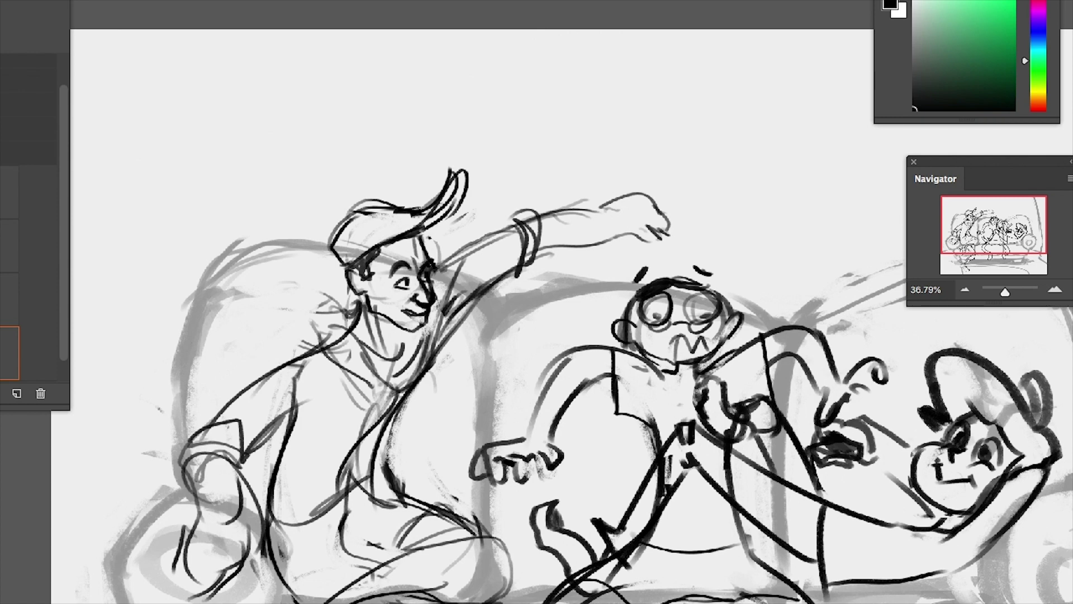
Sketch the left character's lower torso lines and add collar strokes at his neck
{"action": "left_click_drag", "start_coordinate": [346, 490], "coordinate": [275, 528]}
{"action": "left_click_drag", "start_coordinate": [393, 406], "coordinate": [349, 485]}
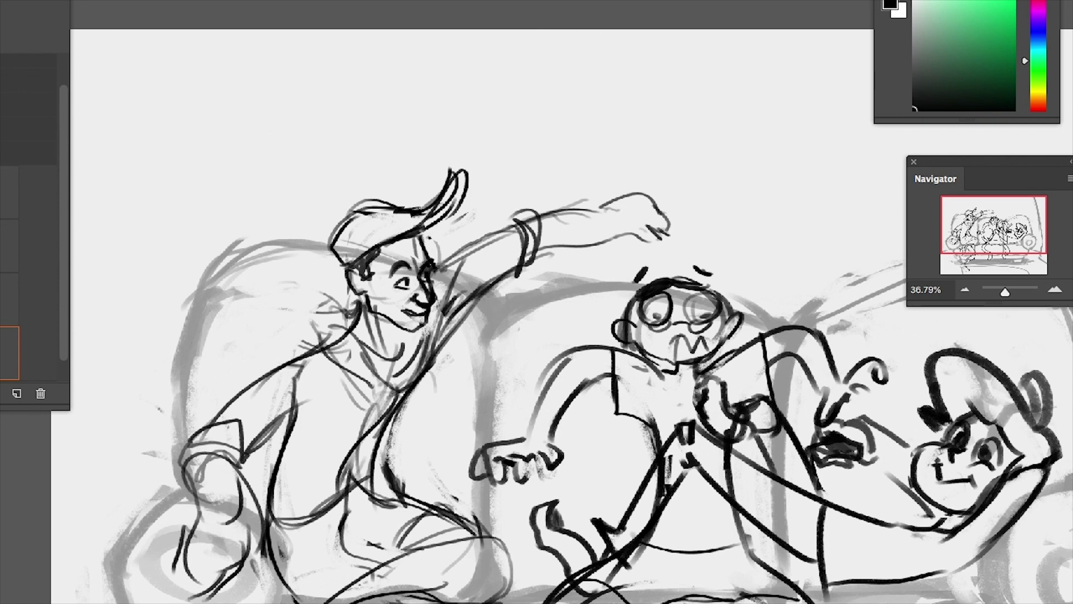
{"action": "key", "text": "ctrl+z"}
{"action": "mouse_move", "coordinate": [385, 416]}
{"action": "left_mouse_down"}
{"action": "mouse_move", "coordinate": [333, 501]}
{"action": "mouse_move", "coordinate": [383, 484]}
{"action": "left_mouse_up"}
{"action": "key", "text": "ctrl+z"}
{"action": "left_click_drag", "start_coordinate": [391, 389], "coordinate": [349, 481]}
{"action": "left_click_drag", "start_coordinate": [332, 302], "coordinate": [377, 386]}
Clear the selection and add strokes around the knee and hand
{"action": "mouse_move", "coordinate": [472, 302]}
{"action": "left_mouse_down"}
{"action": "mouse_move", "coordinate": [463, 269]}
{"action": "mouse_move", "coordinate": [715, 150]}
{"action": "mouse_move", "coordinate": [467, 262]}
{"action": "left_mouse_up"}
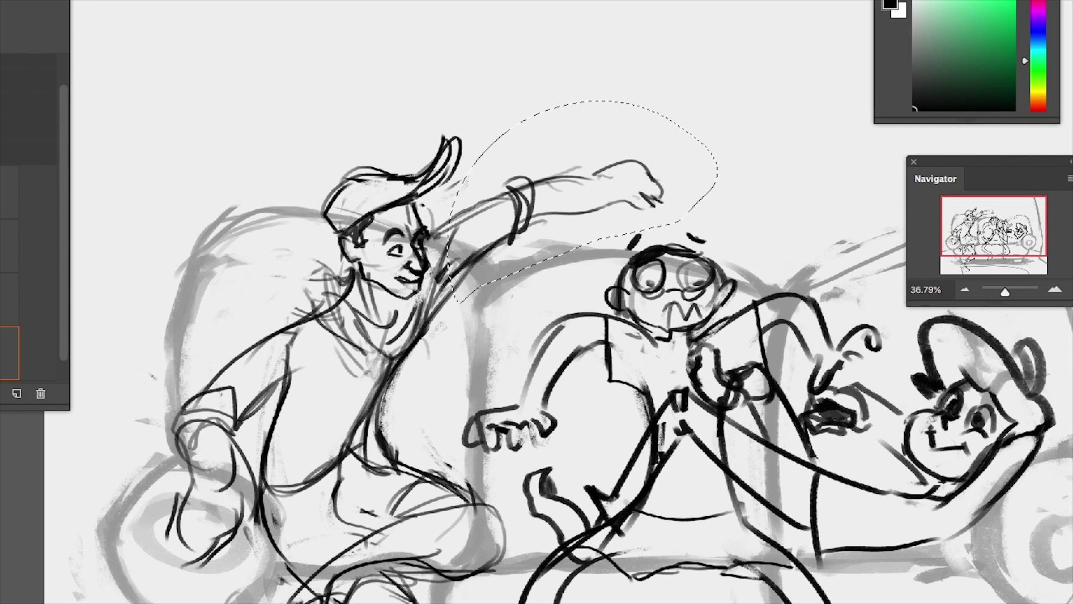
{"action": "key", "text": "ctrl+d"}
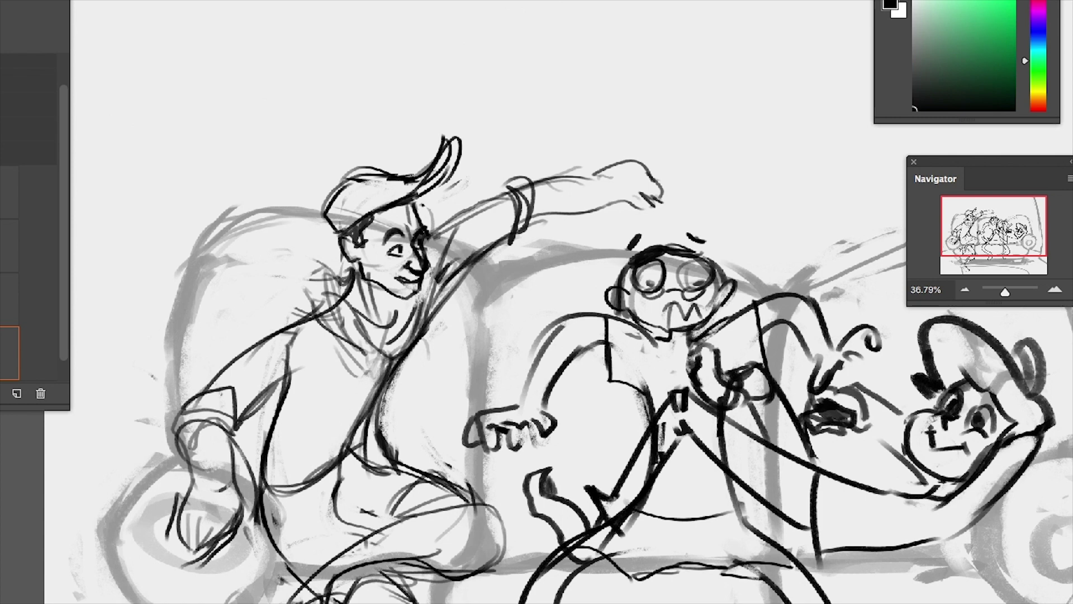
{"action": "left_click_drag", "start_coordinate": [240, 510], "coordinate": [187, 570]}
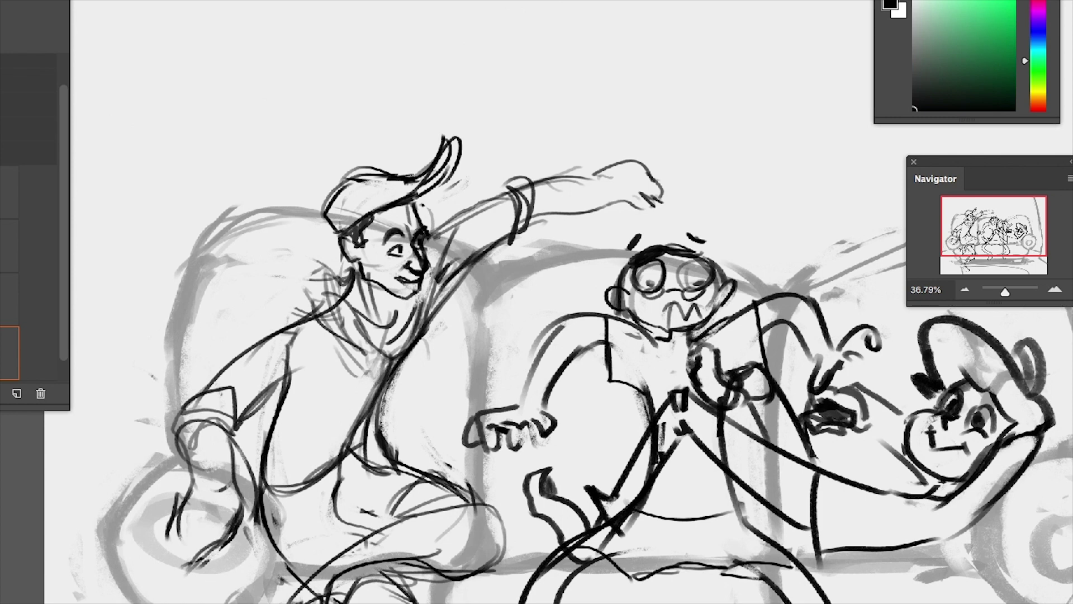
{"action": "left_click_drag", "start_coordinate": [184, 514], "coordinate": [181, 560]}
Select the raised arm and rotate it down into a flatter pose
{"action": "mouse_move", "coordinate": [441, 245]}
{"action": "left_mouse_down"}
{"action": "mouse_move", "coordinate": [699, 185]}
{"action": "mouse_move", "coordinate": [436, 262]}
{"action": "left_mouse_up"}
{"action": "key", "text": "ctrl+t"}
{"action": "left_click_drag", "start_coordinate": [748, 110], "coordinate": [724, 114]}
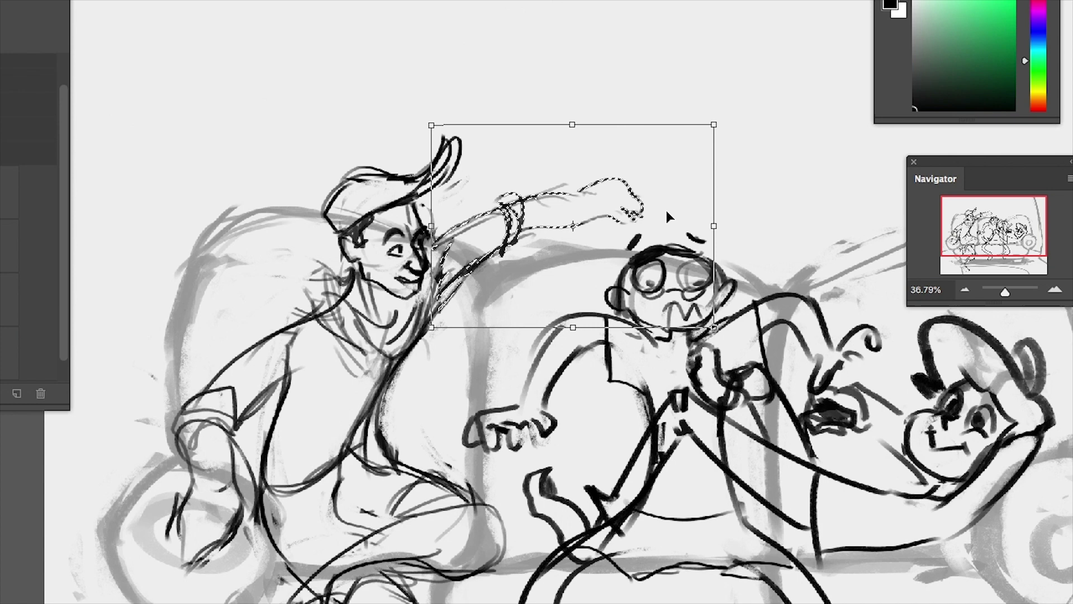
{"action": "key", "text": "Return"}
Repaint the neck line and refine the collar strokes
{"action": "left_click_drag", "start_coordinate": [408, 327], "coordinate": [386, 341]}
{"action": "left_click_drag", "start_coordinate": [439, 245], "coordinate": [420, 318]}
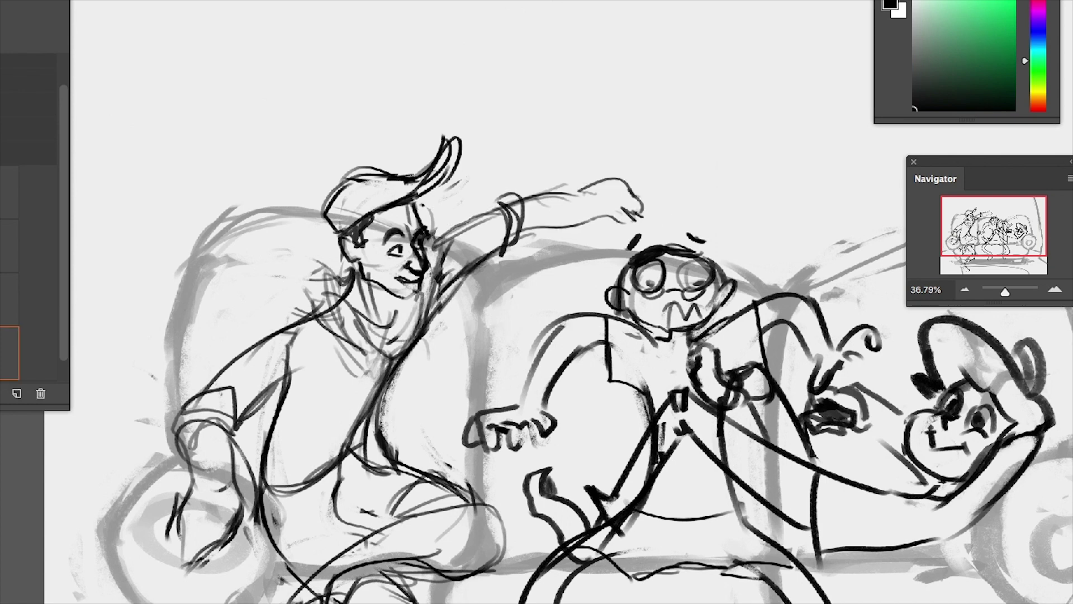
{"action": "mouse_move", "coordinate": [436, 268]}
{"action": "left_mouse_down"}
{"action": "mouse_move", "coordinate": [425, 313]}
{"action": "mouse_move", "coordinate": [352, 349]}
{"action": "mouse_move", "coordinate": [394, 299]}
{"action": "mouse_move", "coordinate": [391, 343]}
{"action": "mouse_move", "coordinate": [419, 334]}
{"action": "left_mouse_up"}
Erase the old chest contour and repaint a smoother, darker shoulder and chest line
{"action": "left_click_drag", "start_coordinate": [383, 384], "coordinate": [416, 336]}
{"action": "left_click_drag", "start_coordinate": [441, 280], "coordinate": [385, 408]}
{"action": "left_click_drag", "start_coordinate": [414, 352], "coordinate": [380, 431]}
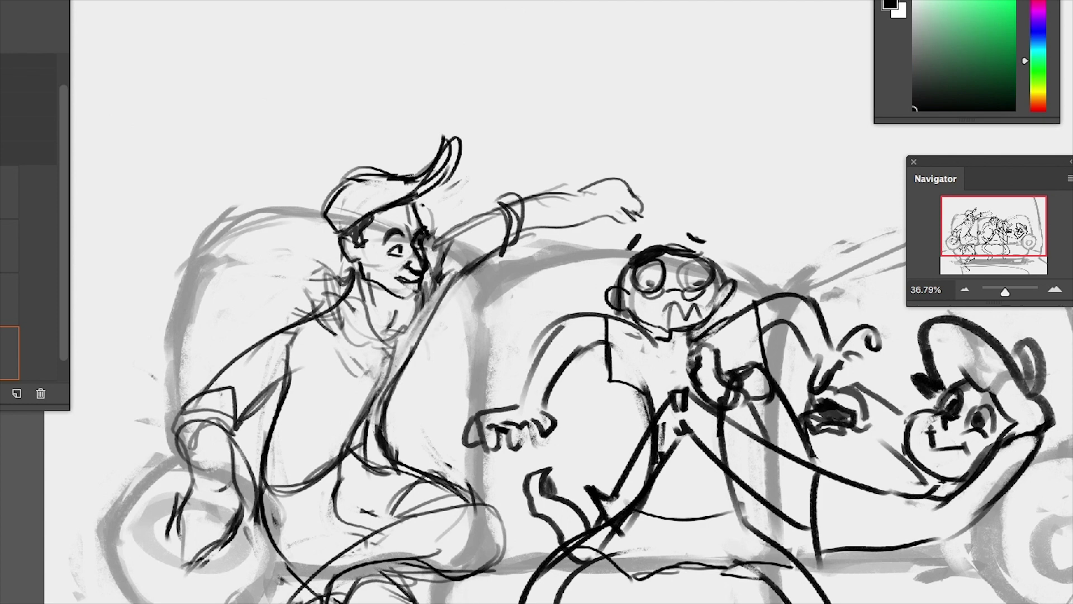
{"action": "mouse_move", "coordinate": [414, 299]}
{"action": "left_mouse_down"}
{"action": "mouse_move", "coordinate": [364, 346]}
{"action": "mouse_move", "coordinate": [413, 307]}
{"action": "mouse_move", "coordinate": [371, 327]}
{"action": "left_mouse_up"}
{"action": "left_click_drag", "start_coordinate": [436, 268], "coordinate": [405, 330]}
{"action": "left_click_drag", "start_coordinate": [433, 246], "coordinate": [413, 318]}
{"action": "mouse_move", "coordinate": [411, 305]}
{"action": "left_mouse_down"}
{"action": "mouse_move", "coordinate": [361, 352]}
{"action": "mouse_move", "coordinate": [352, 335]}
{"action": "left_mouse_up"}
Rework the neck line and upper chest contour, erasing and redrawing darker
{"action": "left_click_drag", "start_coordinate": [391, 310], "coordinate": [342, 344]}
{"action": "left_click_drag", "start_coordinate": [338, 265], "coordinate": [313, 307]}
{"action": "left_click_drag", "start_coordinate": [377, 293], "coordinate": [336, 352]}
{"action": "left_click_drag", "start_coordinate": [405, 313], "coordinate": [372, 341]}
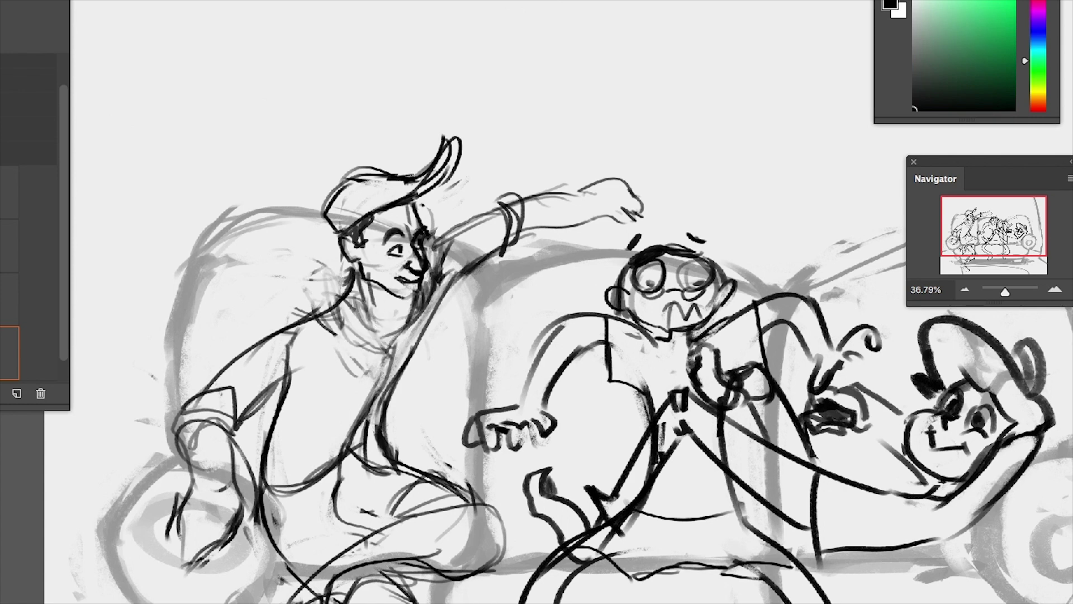
{"action": "left_click_drag", "start_coordinate": [380, 290], "coordinate": [349, 338]}
{"action": "left_click_drag", "start_coordinate": [361, 285], "coordinate": [347, 322]}
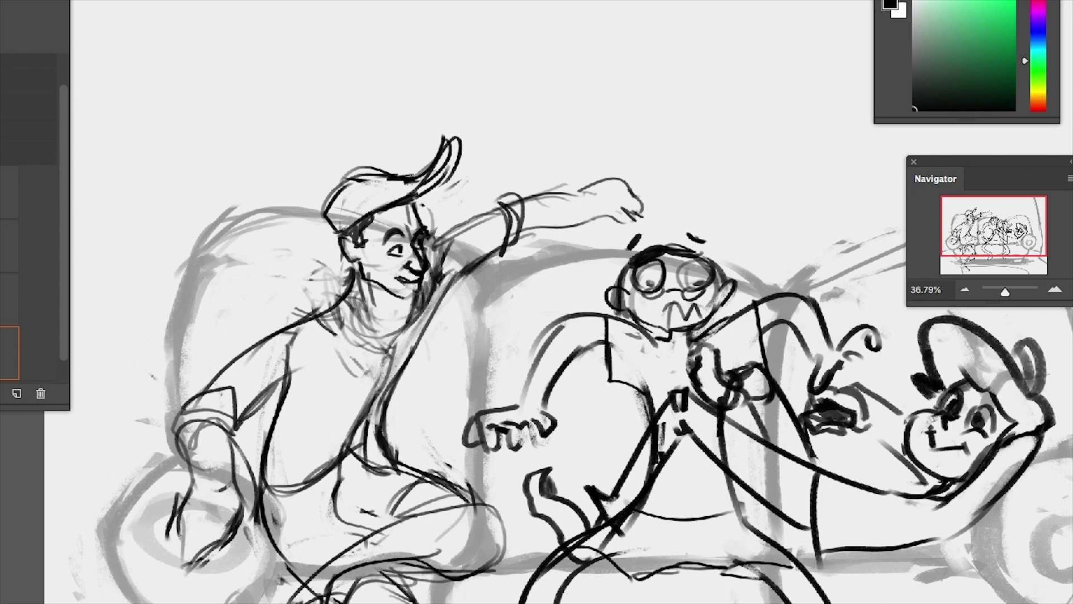
Shift the middle character and tilt it slightly with Free Transform
{"action": "key", "text": "ctrl+t"}
{"action": "left_click_drag", "start_coordinate": [805, 447], "coordinate": [819, 468]}
{"action": "key", "text": "Return"}
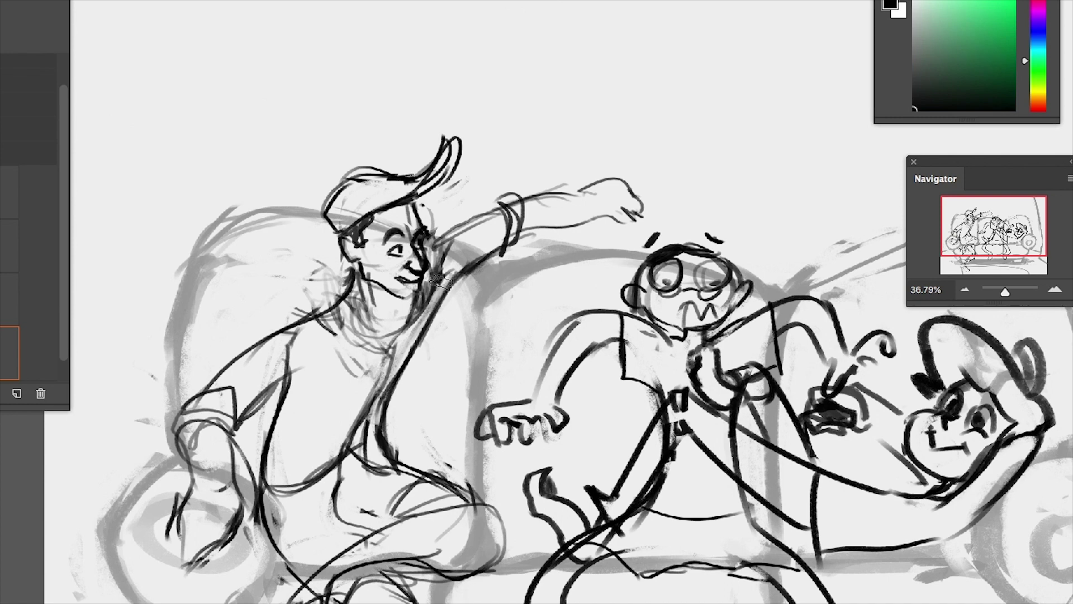
Try a torso line along the man and a cleaner collar curve, undoing the attempts
{"action": "left_click_drag", "start_coordinate": [425, 325], "coordinate": [385, 416]}
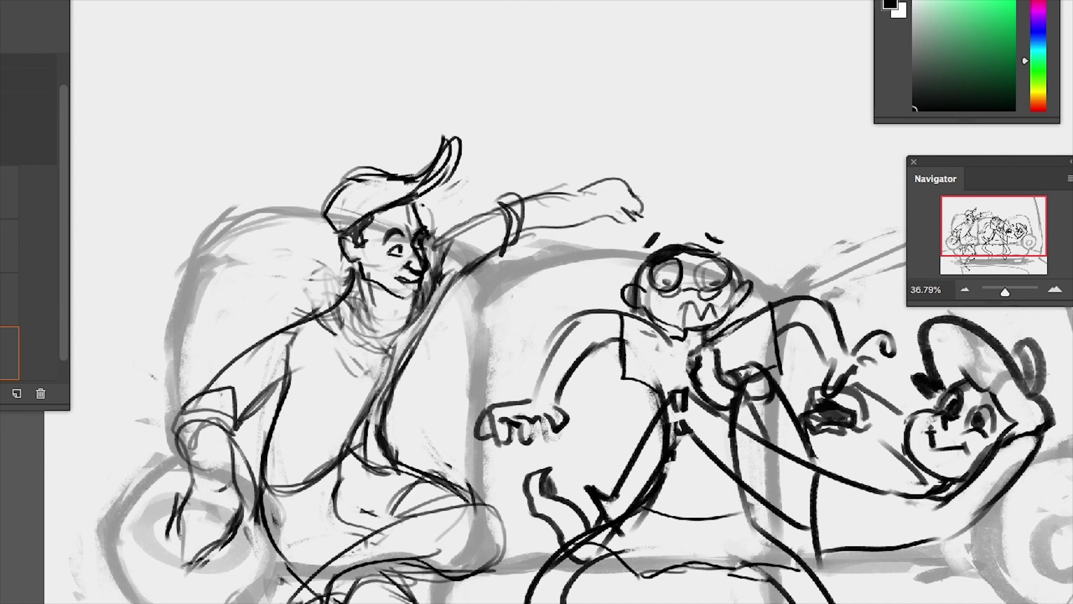
{"action": "key", "text": "ctrl+z"}
{"action": "left_click_drag", "start_coordinate": [461, 271], "coordinate": [399, 368]}
{"action": "key", "text": "ctrl+z"}
{"action": "mouse_move", "coordinate": [348, 307]}
{"action": "left_mouse_down"}
{"action": "mouse_move", "coordinate": [376, 333]}
{"action": "mouse_move", "coordinate": [421, 347]}
{"action": "mouse_move", "coordinate": [428, 301]}
{"action": "mouse_move", "coordinate": [377, 338]}
{"action": "left_mouse_up"}
{"action": "key", "text": "ctrl+z"}
{"action": "key", "text": "ctrl+z"}
{"action": "key", "text": "ctrl+z"}
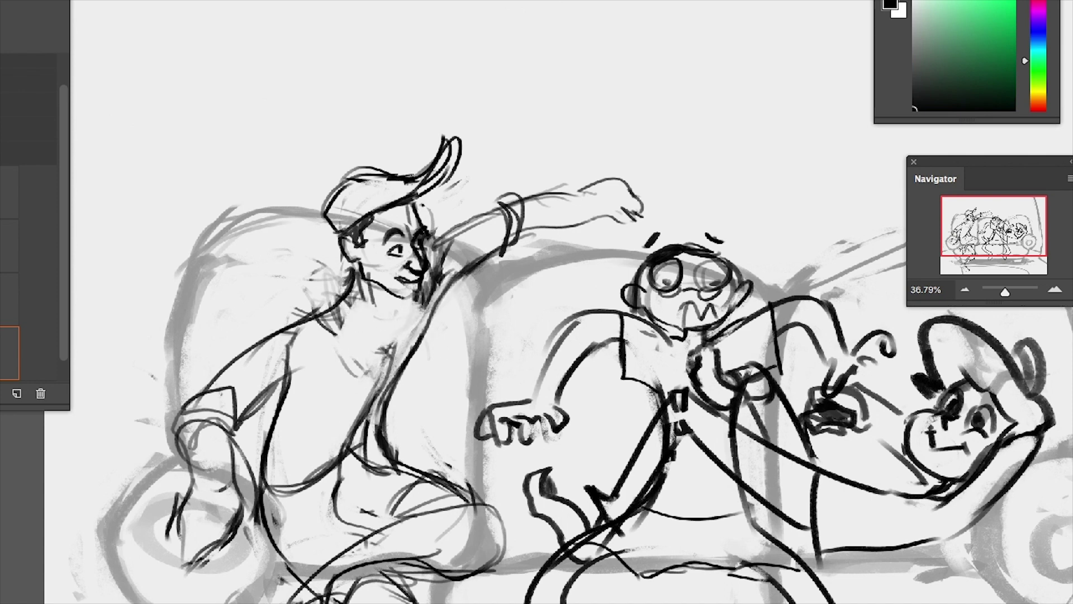
Redraw the man's collar curves, darken and shade his neck line
{"action": "mouse_move", "coordinate": [348, 302]}
{"action": "left_mouse_down"}
{"action": "mouse_move", "coordinate": [419, 336]}
{"action": "mouse_move", "coordinate": [391, 352]}
{"action": "left_mouse_up"}
{"action": "mouse_move", "coordinate": [428, 273]}
{"action": "left_mouse_down"}
{"action": "mouse_move", "coordinate": [386, 344]}
{"action": "mouse_move", "coordinate": [396, 341]}
{"action": "left_mouse_up"}
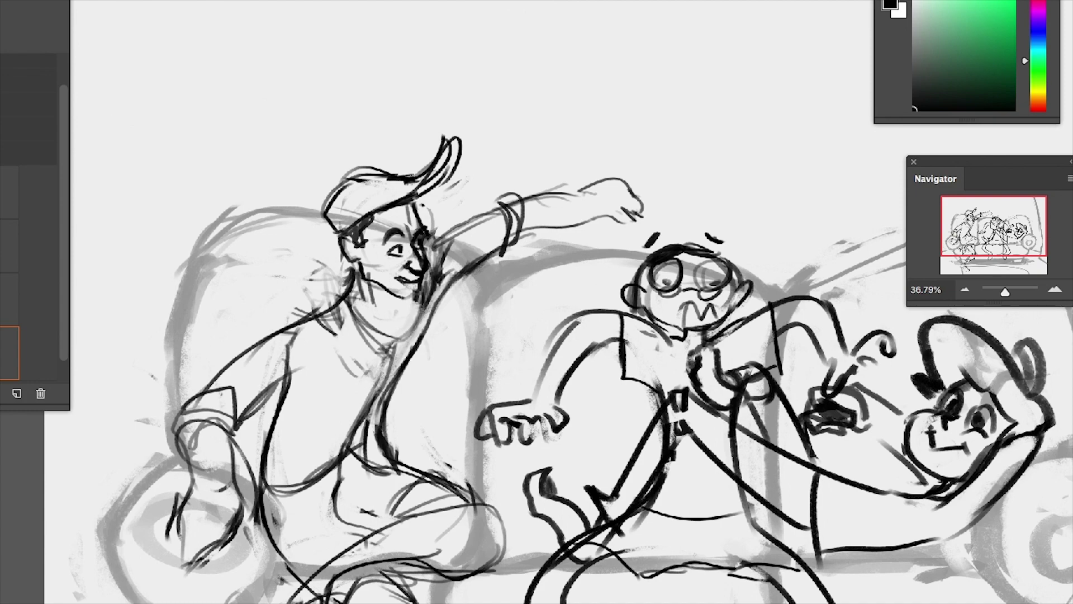
{"action": "left_click_drag", "start_coordinate": [433, 252], "coordinate": [419, 330]}
{"action": "left_click_drag", "start_coordinate": [342, 306], "coordinate": [380, 349]}
{"action": "mouse_move", "coordinate": [308, 292]}
{"action": "left_mouse_down"}
{"action": "mouse_move", "coordinate": [374, 353]}
{"action": "mouse_move", "coordinate": [417, 319]}
{"action": "left_mouse_up"}
{"action": "mouse_move", "coordinate": [616, 392]}
{"action": "left_mouse_down"}
{"action": "mouse_move", "coordinate": [594, 331]}
{"action": "mouse_move", "coordinate": [370, 458]}
{"action": "left_mouse_up"}
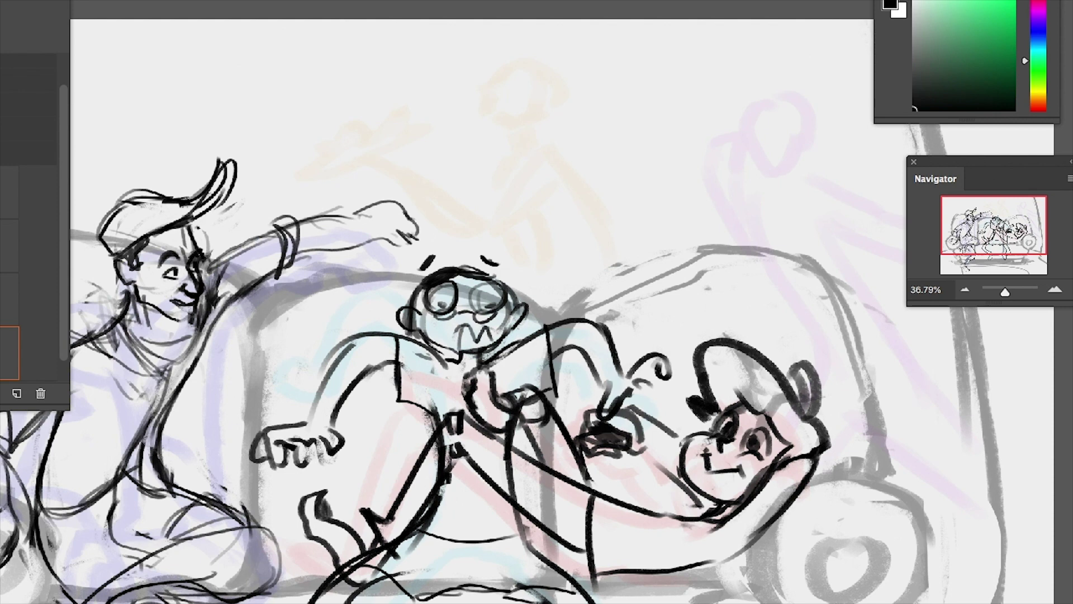
Ink an oval head and outline hair over the orange sketch figure
{"action": "mouse_move", "coordinate": [510, 60]}
{"action": "left_mouse_down"}
{"action": "mouse_move", "coordinate": [502, 110]}
{"action": "mouse_move", "coordinate": [546, 96]}
{"action": "mouse_move", "coordinate": [562, 115]}
{"action": "mouse_move", "coordinate": [565, 83]}
{"action": "mouse_move", "coordinate": [535, 116]}
{"action": "mouse_move", "coordinate": [490, 94]}
{"action": "left_mouse_up"}
{"action": "key", "text": "ctrl+z"}
{"action": "key", "text": "ctrl+z"}
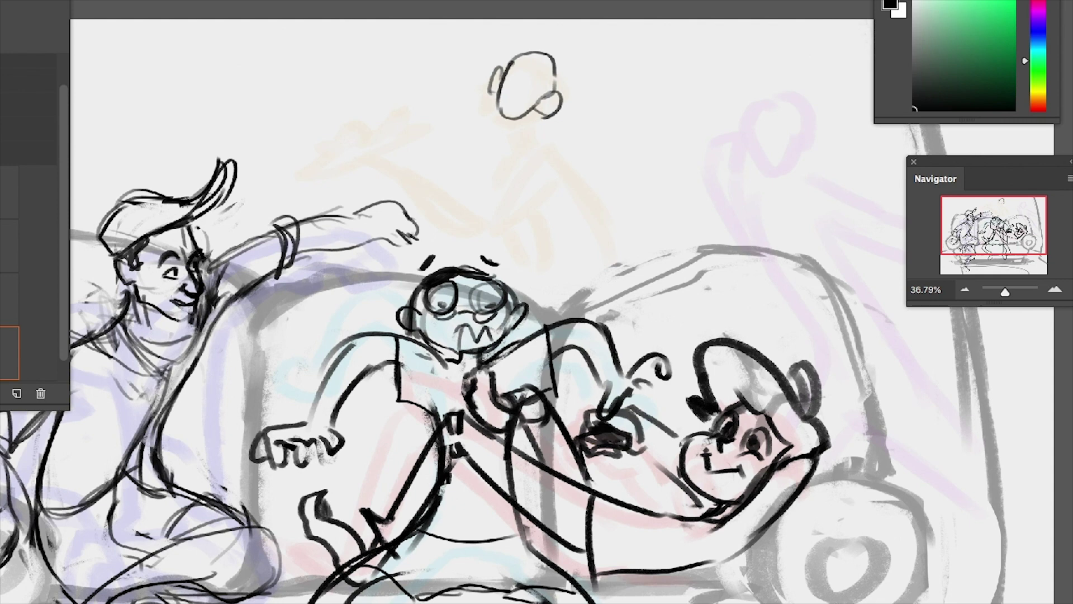
{"action": "left_click_drag", "start_coordinate": [534, 105], "coordinate": [545, 98]}
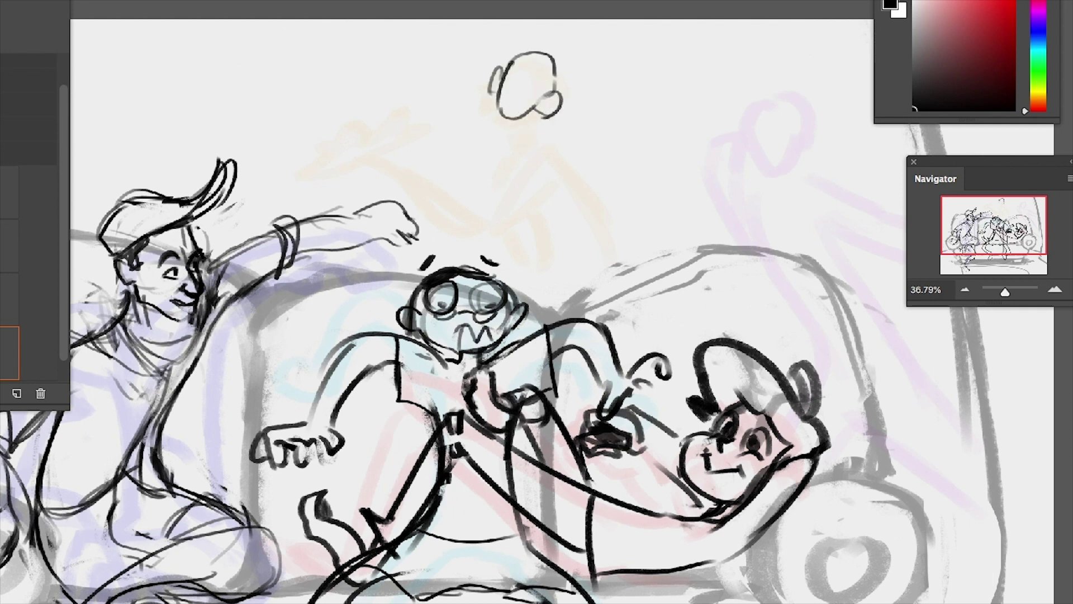
{"action": "left_click_drag", "start_coordinate": [566, 44], "coordinate": [559, 92]}
{"action": "left_click_drag", "start_coordinate": [486, 61], "coordinate": [551, 28]}
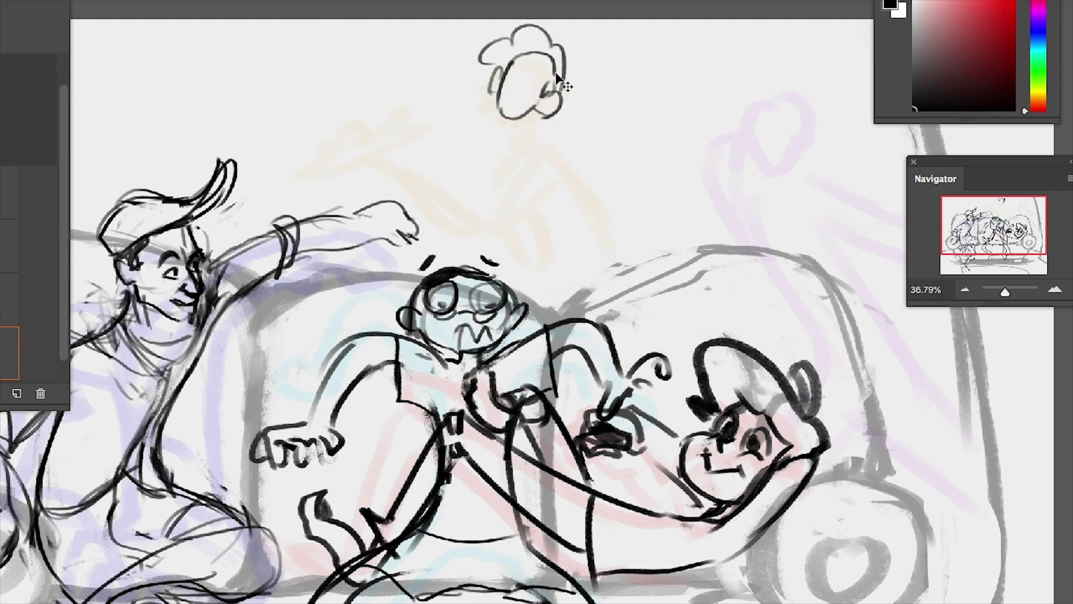
{"action": "key", "text": "ctrl+z"}
{"action": "key", "text": "ctrl+z"}
{"action": "mouse_move", "coordinate": [562, 92]}
{"action": "left_mouse_down"}
{"action": "mouse_move", "coordinate": [570, 50]}
{"action": "mouse_move", "coordinate": [492, 45]}
{"action": "mouse_move", "coordinate": [495, 66]}
{"action": "left_mouse_up"}
{"action": "mouse_move", "coordinate": [514, 56]}
{"action": "left_mouse_down"}
{"action": "mouse_move", "coordinate": [541, 45]}
{"action": "mouse_move", "coordinate": [547, 75]}
{"action": "mouse_move", "coordinate": [517, 25]}
{"action": "mouse_move", "coordinate": [558, 72]}
{"action": "left_mouse_up"}
{"action": "key", "text": "ctrl+z"}
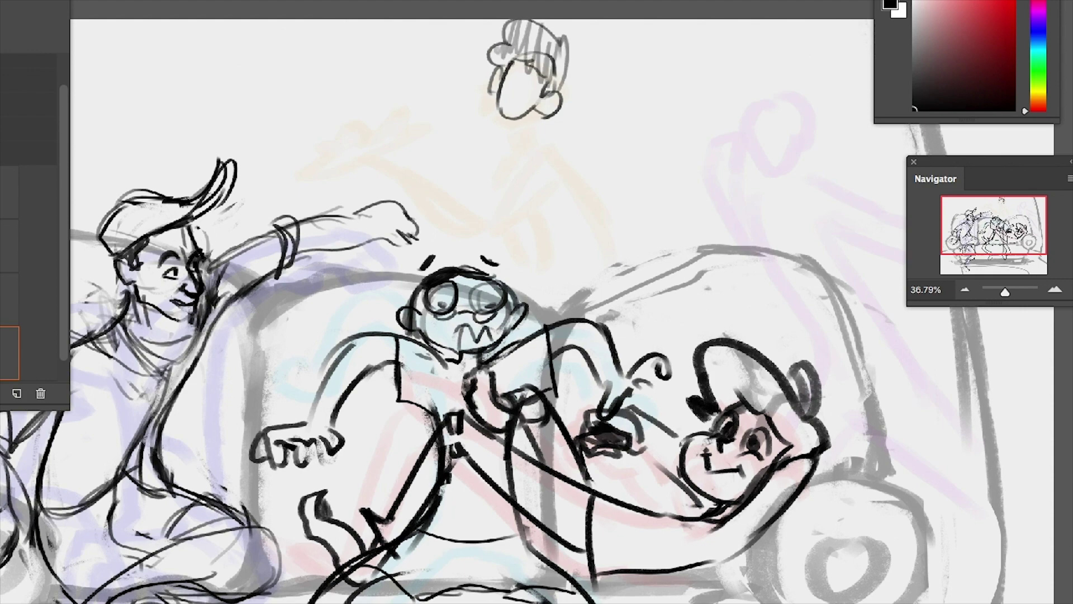
Zoomed in, draw the eyes, curly eyebrow, dark nose, open grinning mouth and ear curl
{"action": "scroll", "coordinate": [528, 73], "scroll_direction": "up", "scroll_amount": 5}
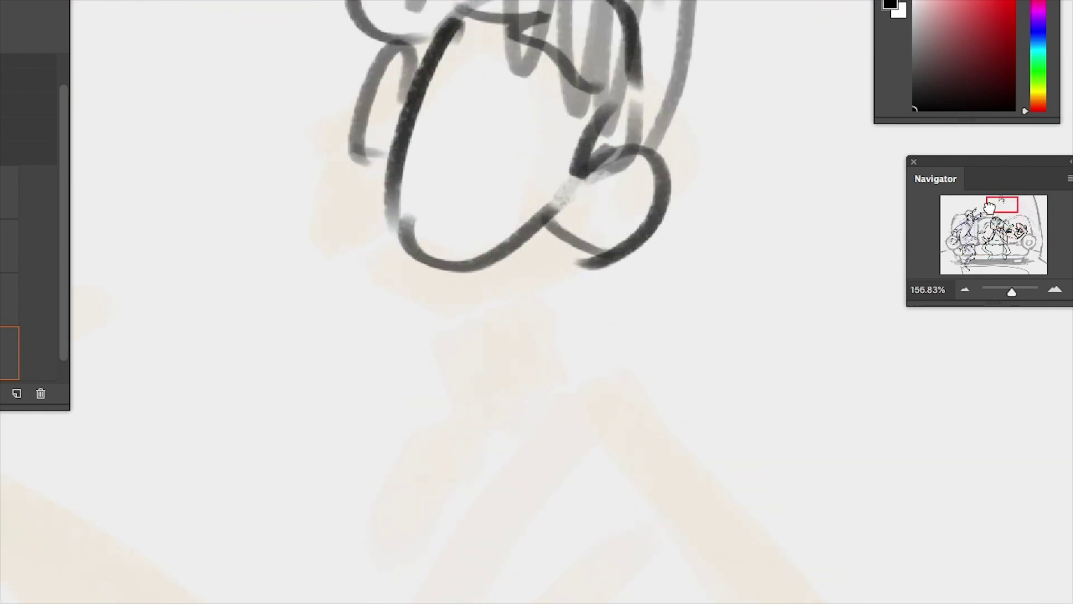
{"action": "left_click_drag", "start_coordinate": [503, 223], "coordinate": [647, 271]}
{"action": "mouse_move", "coordinate": [665, 188]}
{"action": "left_mouse_down"}
{"action": "mouse_move", "coordinate": [715, 190]}
{"action": "mouse_move", "coordinate": [679, 204]}
{"action": "left_mouse_up"}
{"action": "mouse_move", "coordinate": [598, 147]}
{"action": "left_mouse_down"}
{"action": "mouse_move", "coordinate": [628, 175]}
{"action": "mouse_move", "coordinate": [627, 221]}
{"action": "left_mouse_up"}
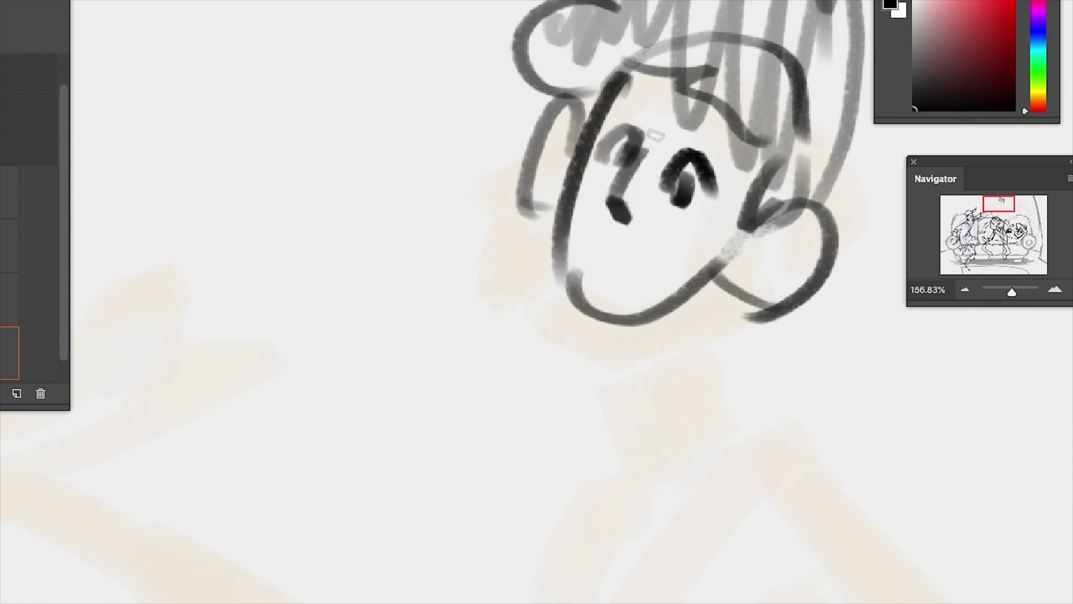
{"action": "left_click_drag", "start_coordinate": [659, 134], "coordinate": [622, 190]}
{"action": "mouse_move", "coordinate": [594, 229]}
{"action": "left_mouse_down"}
{"action": "mouse_move", "coordinate": [638, 246]}
{"action": "mouse_move", "coordinate": [595, 235]}
{"action": "left_mouse_up"}
{"action": "left_click_drag", "start_coordinate": [668, 240], "coordinate": [617, 259]}
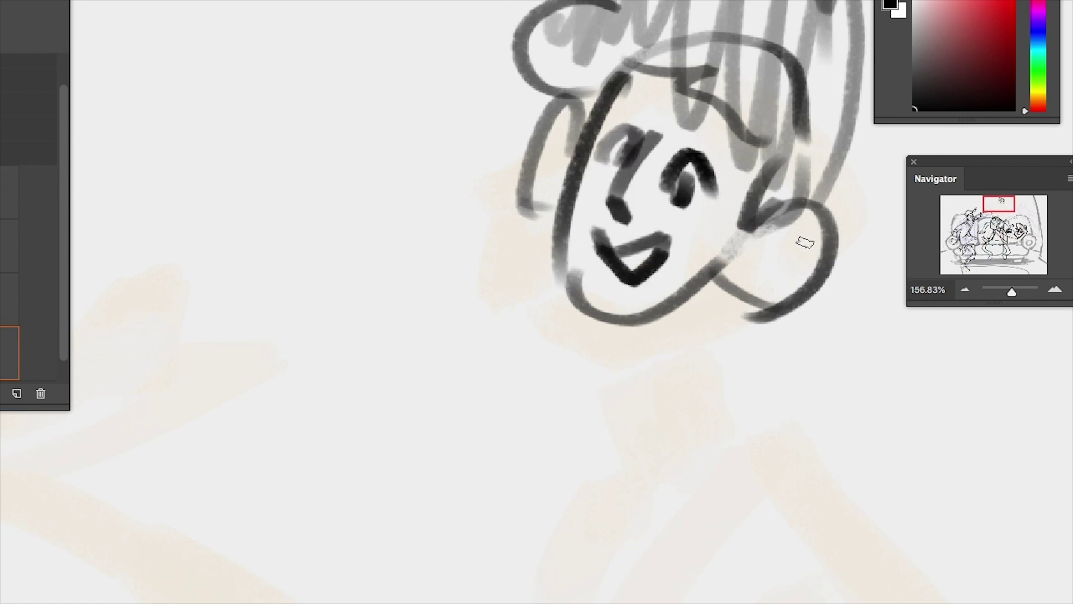
{"action": "mouse_move", "coordinate": [785, 258]}
{"action": "left_mouse_down"}
{"action": "mouse_move", "coordinate": [732, 275]}
{"action": "mouse_move", "coordinate": [824, 215]}
{"action": "left_mouse_up"}
{"action": "left_click_drag", "start_coordinate": [1012, 291], "coordinate": [1007, 291]}
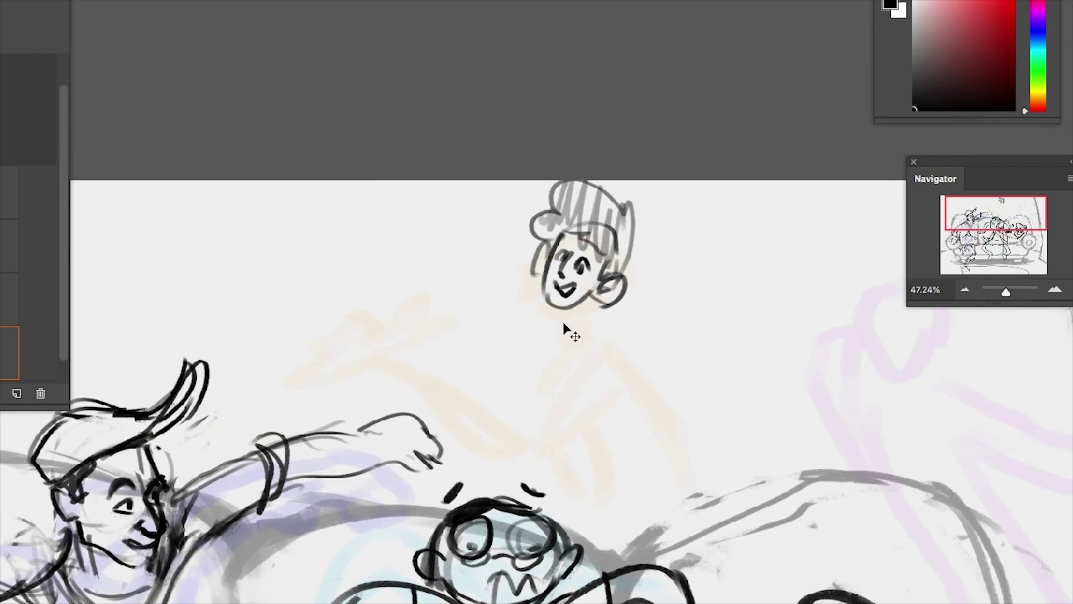
Enlarge the standing character's small head with Free Transform
{"action": "key", "text": "ctrl+t"}
{"action": "left_click_drag", "start_coordinate": [645, 315], "coordinate": [651, 347]}
{"action": "key", "text": "Return"}
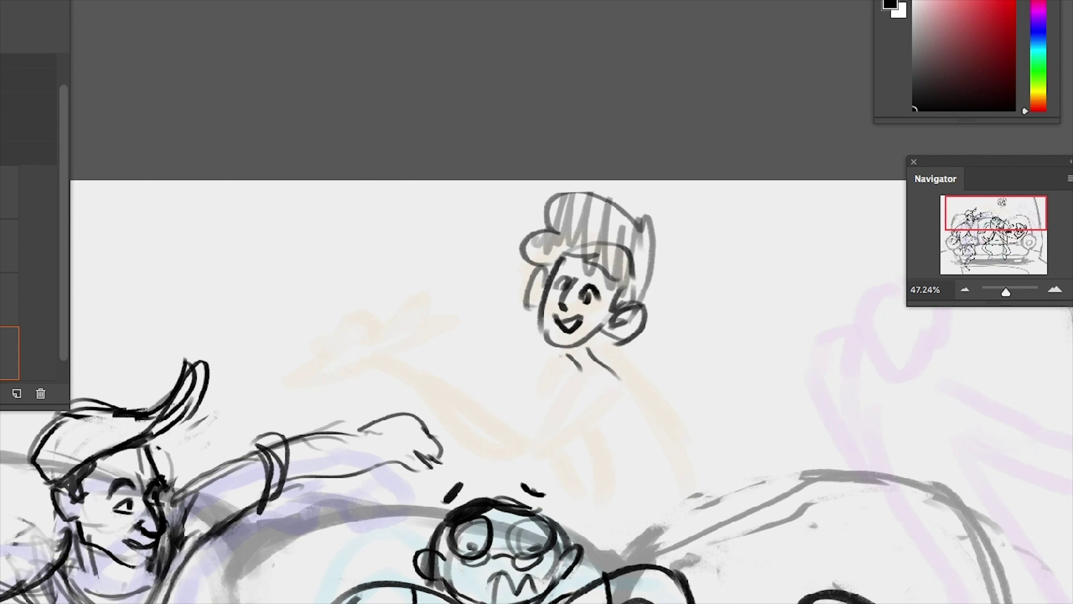
Sketch the shoulder lines from the neck, erasing the old face details and first strokes
{"action": "mouse_move", "coordinate": [561, 359]}
{"action": "left_mouse_down"}
{"action": "mouse_move", "coordinate": [506, 401]}
{"action": "mouse_move", "coordinate": [449, 492]}
{"action": "left_mouse_up"}
{"action": "left_click_drag", "start_coordinate": [612, 370], "coordinate": [677, 468]}
{"action": "key", "text": "ctrl+z"}
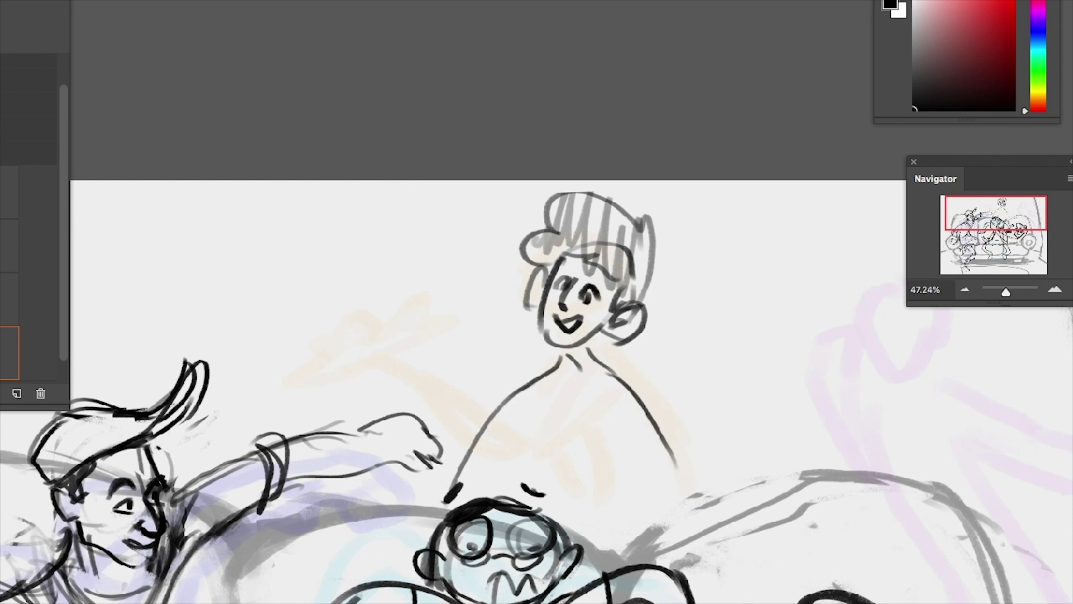
{"action": "mouse_move", "coordinate": [562, 282]}
{"action": "left_mouse_down"}
{"action": "mouse_move", "coordinate": [593, 307]}
{"action": "mouse_move", "coordinate": [576, 322]}
{"action": "left_mouse_up"}
{"action": "left_click_drag", "start_coordinate": [554, 366], "coordinate": [455, 481]}
{"action": "left_click_drag", "start_coordinate": [612, 377], "coordinate": [645, 410]}
{"action": "left_click_drag", "start_coordinate": [539, 390], "coordinate": [525, 425]}
{"action": "left_click_drag", "start_coordinate": [561, 357], "coordinate": [590, 377]}
{"action": "key", "text": "ctrl+z"}
{"action": "mouse_move", "coordinate": [603, 332]}
{"action": "left_mouse_down"}
{"action": "mouse_move", "coordinate": [575, 371]}
{"action": "mouse_move", "coordinate": [473, 364]}
{"action": "left_mouse_up"}
{"action": "key", "text": "ctrl+z"}
Draw the torso sides, inner arm line and a collar curve, redoing several strokes
{"action": "left_click_drag", "start_coordinate": [563, 383], "coordinate": [592, 401]}
{"action": "key", "text": "ctrl+z"}
{"action": "mouse_move", "coordinate": [603, 353]}
{"action": "left_mouse_down"}
{"action": "mouse_move", "coordinate": [651, 494]}
{"action": "mouse_move", "coordinate": [570, 366]}
{"action": "mouse_move", "coordinate": [467, 492]}
{"action": "left_mouse_up"}
{"action": "key", "text": "ctrl+z"}
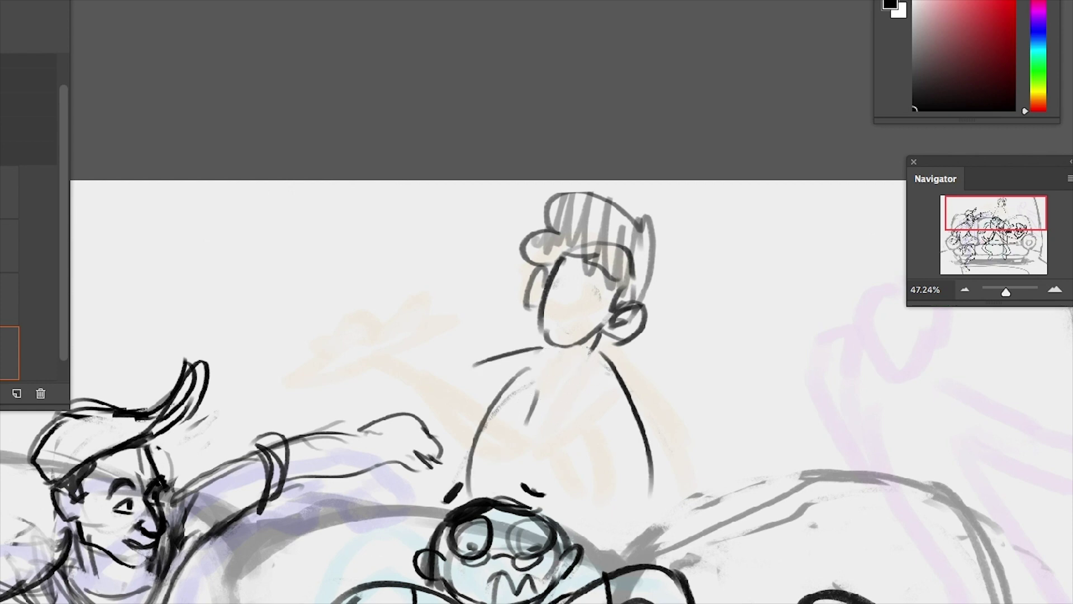
{"action": "left_click_drag", "start_coordinate": [599, 401], "coordinate": [561, 519]}
{"action": "left_click_drag", "start_coordinate": [541, 355], "coordinate": [601, 361]}
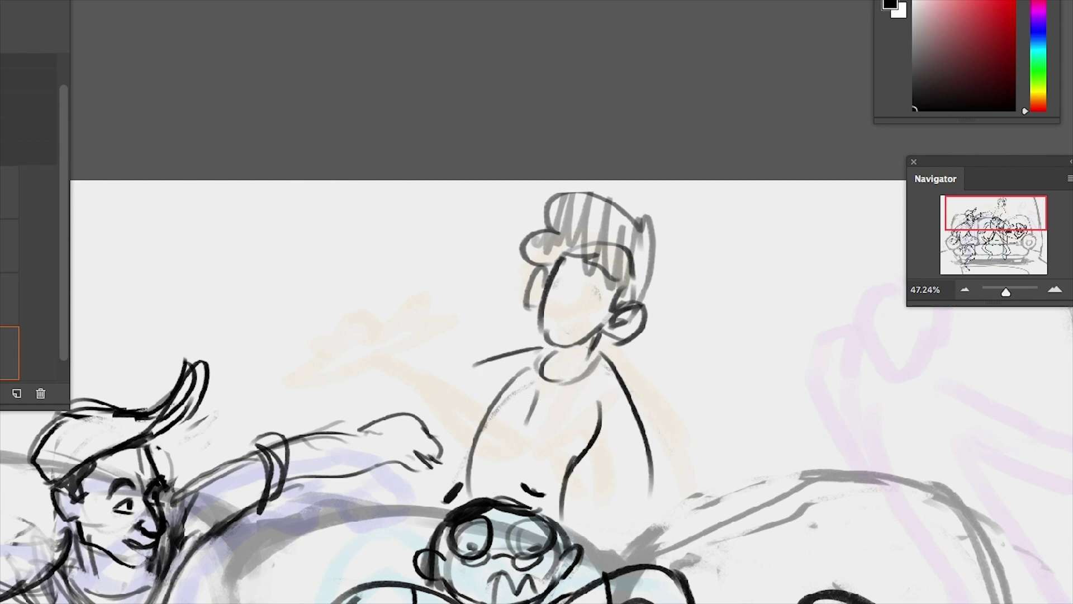
{"action": "key", "text": "ctrl+z"}
{"action": "key", "text": "ctrl+z"}
{"action": "left_click_drag", "start_coordinate": [515, 367], "coordinate": [472, 492]}
{"action": "key", "text": "ctrl+z"}
{"action": "left_click_drag", "start_coordinate": [600, 420], "coordinate": [538, 509]}
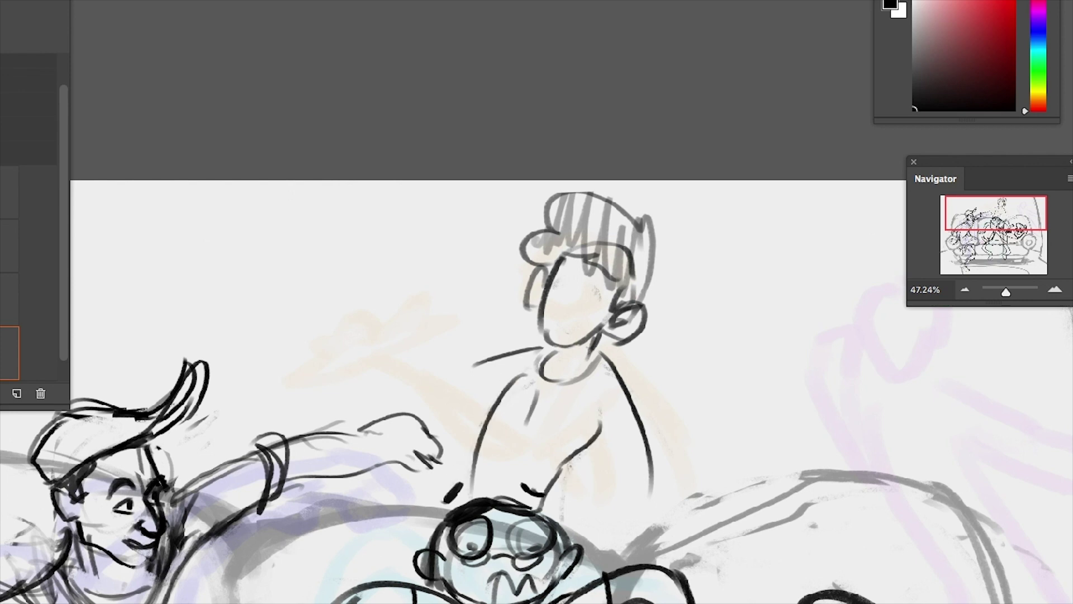
Redraw a longer left shoulder, straighter torso sides and the collar curve under the chin
{"action": "key", "text": "ctrl+z"}
{"action": "left_click_drag", "start_coordinate": [539, 348], "coordinate": [415, 398]}
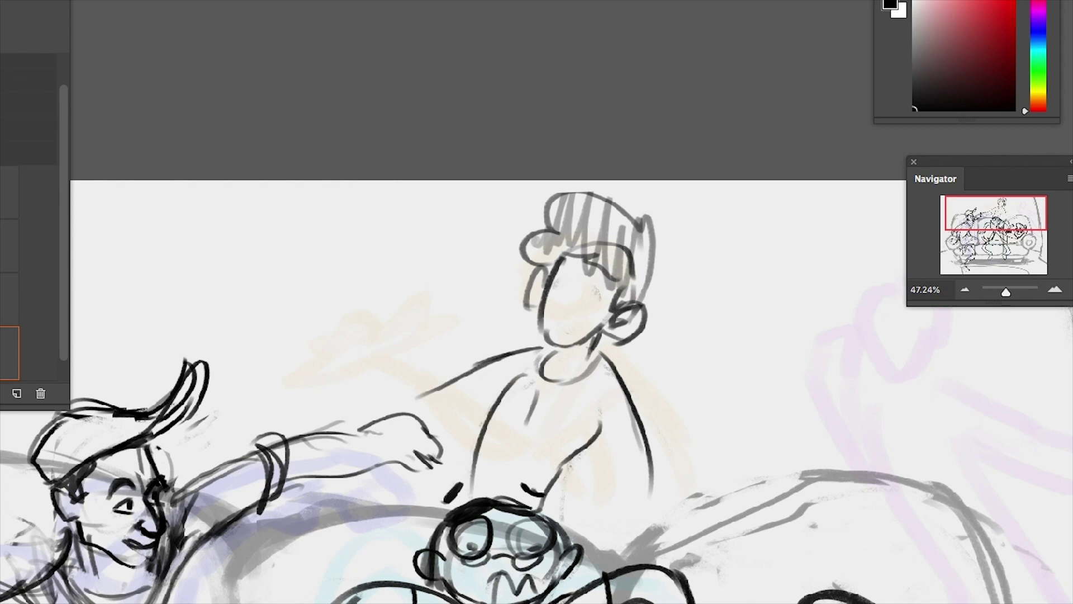
{"action": "left_click_drag", "start_coordinate": [543, 496], "coordinate": [645, 480]}
{"action": "mouse_move", "coordinate": [521, 475]}
{"action": "left_mouse_down"}
{"action": "mouse_move", "coordinate": [624, 455]}
{"action": "mouse_move", "coordinate": [615, 477]}
{"action": "left_mouse_up"}
{"action": "key", "text": "ctrl+z"}
{"action": "key", "text": "ctrl+z"}
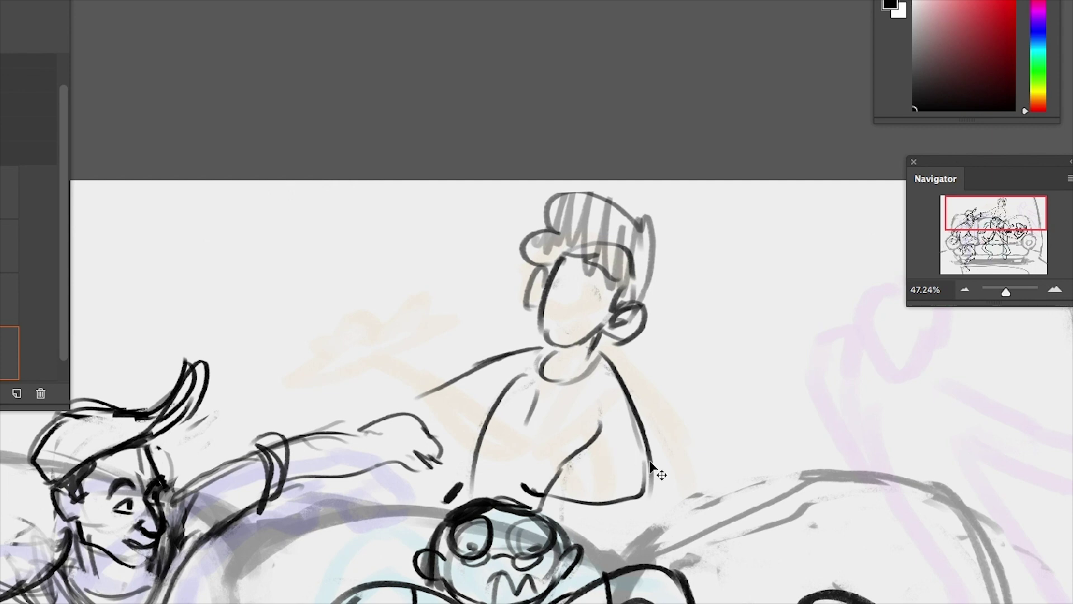
{"action": "key", "text": "ctrl+z"}
{"action": "key", "text": "ctrl+z"}
{"action": "key", "text": "ctrl+z"}
{"action": "key", "text": "ctrl+z"}
{"action": "key", "text": "ctrl+z"}
{"action": "left_click_drag", "start_coordinate": [517, 374], "coordinate": [459, 500]}
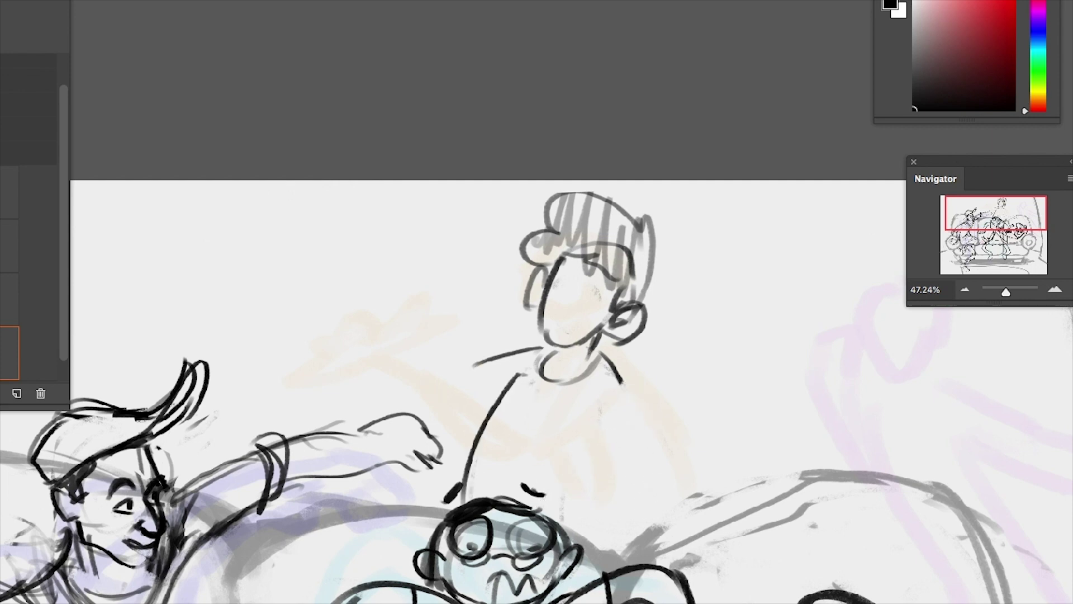
{"action": "left_click_drag", "start_coordinate": [605, 404], "coordinate": [557, 541]}
{"action": "mouse_move", "coordinate": [517, 374]}
{"action": "left_mouse_down"}
{"action": "mouse_move", "coordinate": [453, 506]}
{"action": "mouse_move", "coordinate": [476, 534]}
{"action": "left_mouse_up"}
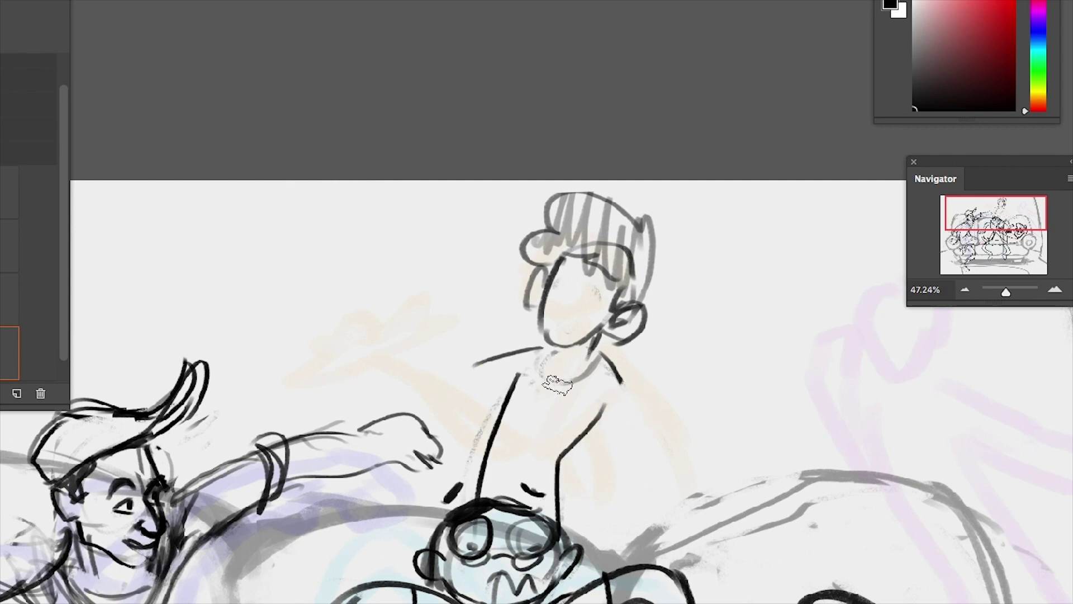
{"action": "mouse_move", "coordinate": [543, 357]}
{"action": "left_mouse_down"}
{"action": "mouse_move", "coordinate": [597, 355]}
{"action": "mouse_move", "coordinate": [541, 358]}
{"action": "left_mouse_up"}
{"action": "key", "text": "ctrl+z"}
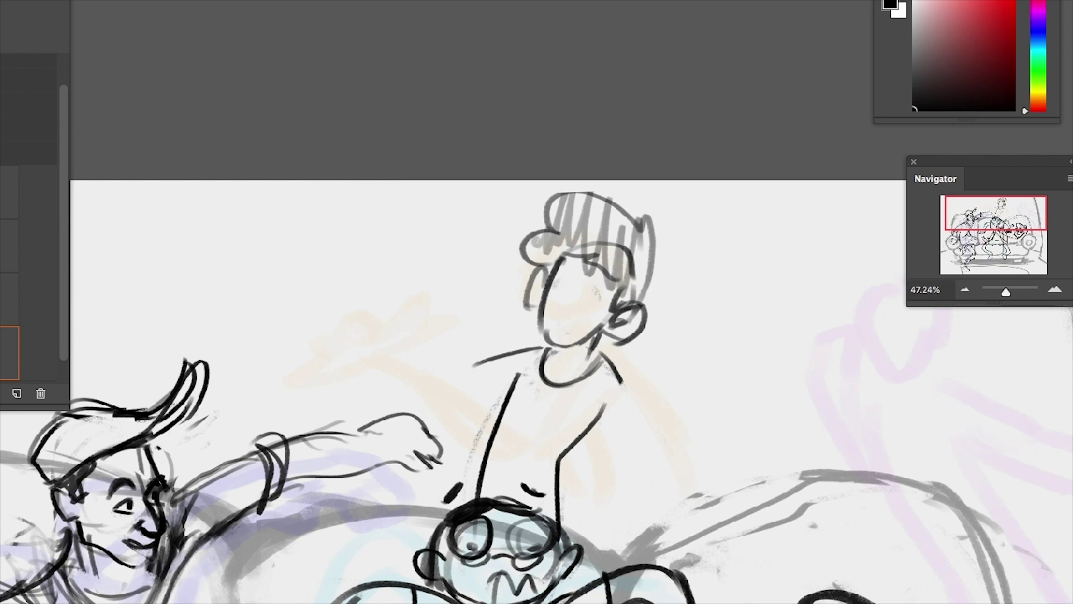
Rework the ear, add zigzag hair hatching and draw closed eyes
{"action": "mouse_move", "coordinate": [629, 305]}
{"action": "left_mouse_down"}
{"action": "mouse_move", "coordinate": [653, 335]}
{"action": "mouse_move", "coordinate": [639, 339]}
{"action": "mouse_move", "coordinate": [634, 311]}
{"action": "left_mouse_up"}
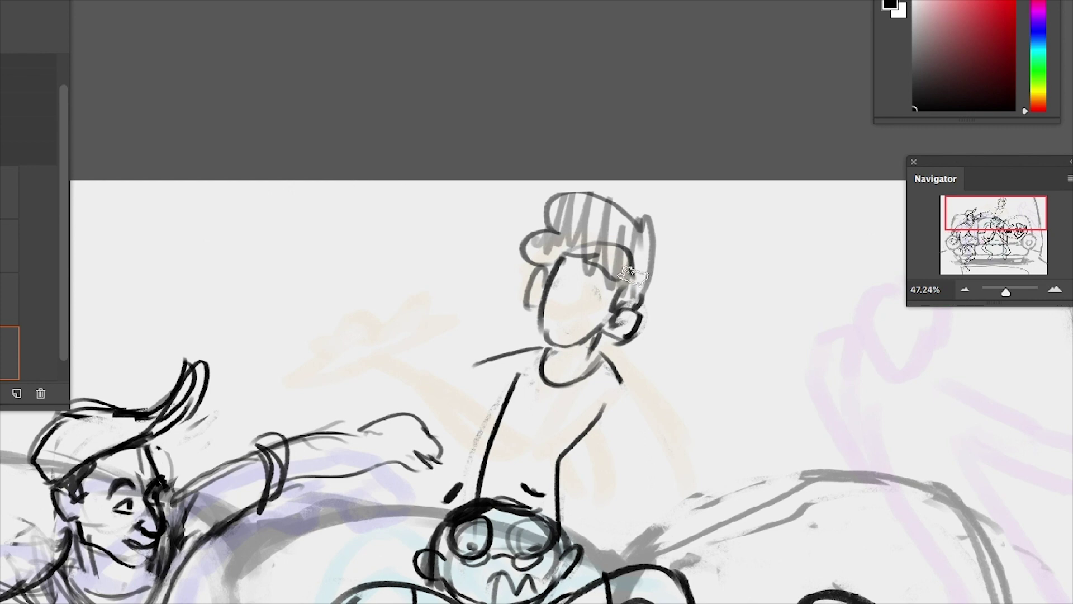
{"action": "mouse_move", "coordinate": [631, 274]}
{"action": "left_mouse_down"}
{"action": "mouse_move", "coordinate": [609, 235]}
{"action": "mouse_move", "coordinate": [643, 296]}
{"action": "mouse_move", "coordinate": [587, 206]}
{"action": "mouse_move", "coordinate": [581, 246]}
{"action": "mouse_move", "coordinate": [618, 280]}
{"action": "left_mouse_up"}
{"action": "left_click_drag", "start_coordinate": [568, 262], "coordinate": [600, 259]}
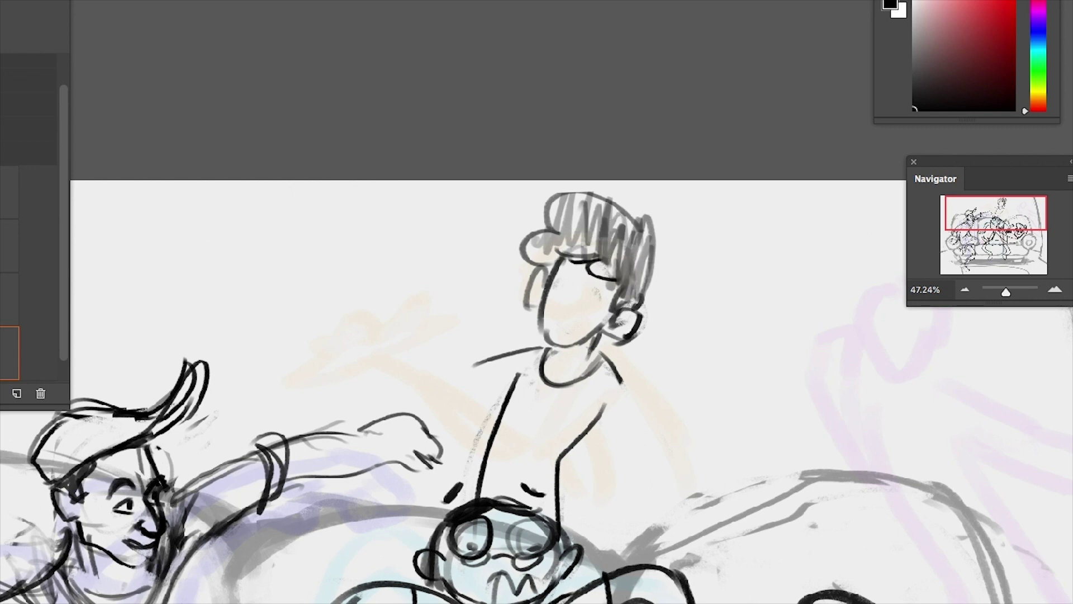
{"action": "left_click_drag", "start_coordinate": [557, 305], "coordinate": [503, 203]}
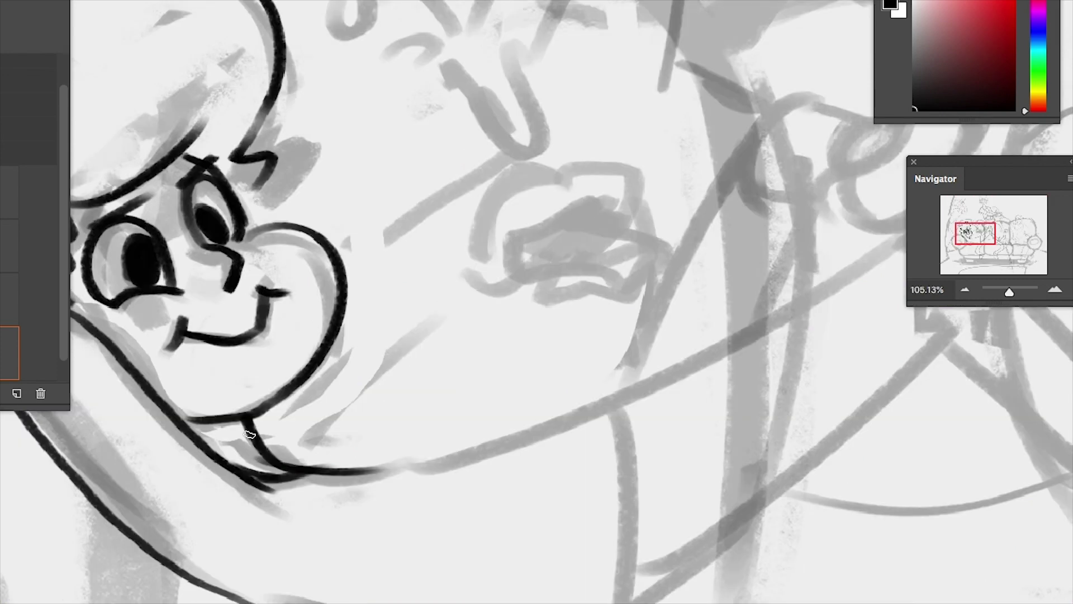
Ink the reclining character's chin, shoulder and long lower arm lines
{"action": "mouse_move", "coordinate": [235, 421]}
{"action": "left_mouse_down"}
{"action": "mouse_move", "coordinate": [269, 462]}
{"action": "mouse_move", "coordinate": [665, 384]}
{"action": "mouse_move", "coordinate": [621, 492]}
{"action": "left_mouse_up"}
{"action": "mouse_move", "coordinate": [676, 425]}
{"action": "left_mouse_down"}
{"action": "mouse_move", "coordinate": [692, 415]}
{"action": "mouse_move", "coordinate": [709, 353]}
{"action": "left_mouse_up"}
{"action": "left_click_drag", "start_coordinate": [268, 525], "coordinate": [637, 551]}
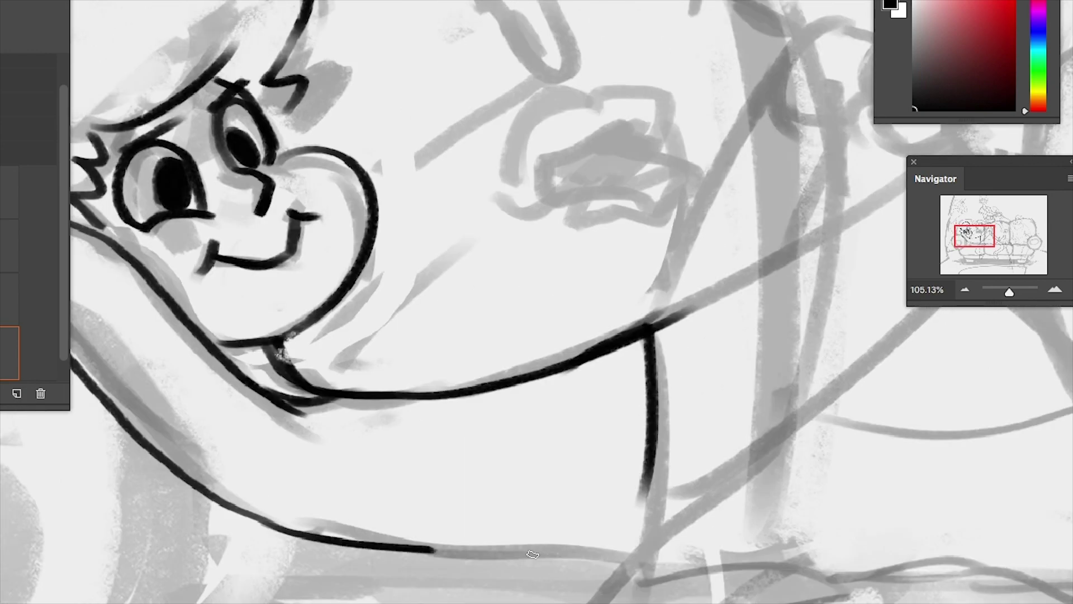
{"action": "left_click_drag", "start_coordinate": [648, 464], "coordinate": [629, 558]}
{"action": "left_click_drag", "start_coordinate": [717, 399], "coordinate": [366, 597]}
Ink the two diagonal thigh lines and short strokes at the knee
{"action": "mouse_move", "coordinate": [296, 528]}
{"action": "left_mouse_down"}
{"action": "mouse_move", "coordinate": [626, 332]}
{"action": "mouse_move", "coordinate": [639, 242]}
{"action": "left_mouse_up"}
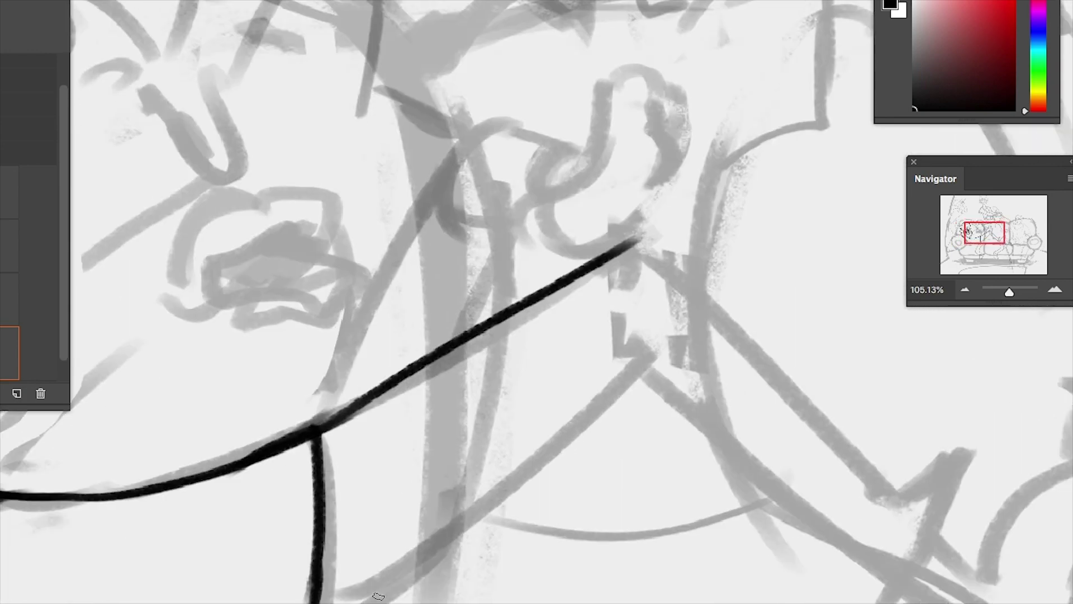
{"action": "left_click_drag", "start_coordinate": [360, 601], "coordinate": [648, 327]}
{"action": "left_click_drag", "start_coordinate": [638, 242], "coordinate": [667, 260]}
{"action": "left_click_drag", "start_coordinate": [735, 254], "coordinate": [682, 218]}
{"action": "mouse_move", "coordinate": [564, 215]}
{"action": "left_mouse_down"}
{"action": "mouse_move", "coordinate": [587, 277]}
{"action": "mouse_move", "coordinate": [582, 329]}
{"action": "left_mouse_up"}
{"action": "left_click_drag", "start_coordinate": [581, 330], "coordinate": [609, 321]}
{"action": "mouse_move", "coordinate": [593, 254]}
{"action": "left_mouse_down"}
{"action": "mouse_move", "coordinate": [611, 235]}
{"action": "mouse_move", "coordinate": [500, 199]}
{"action": "left_mouse_up"}
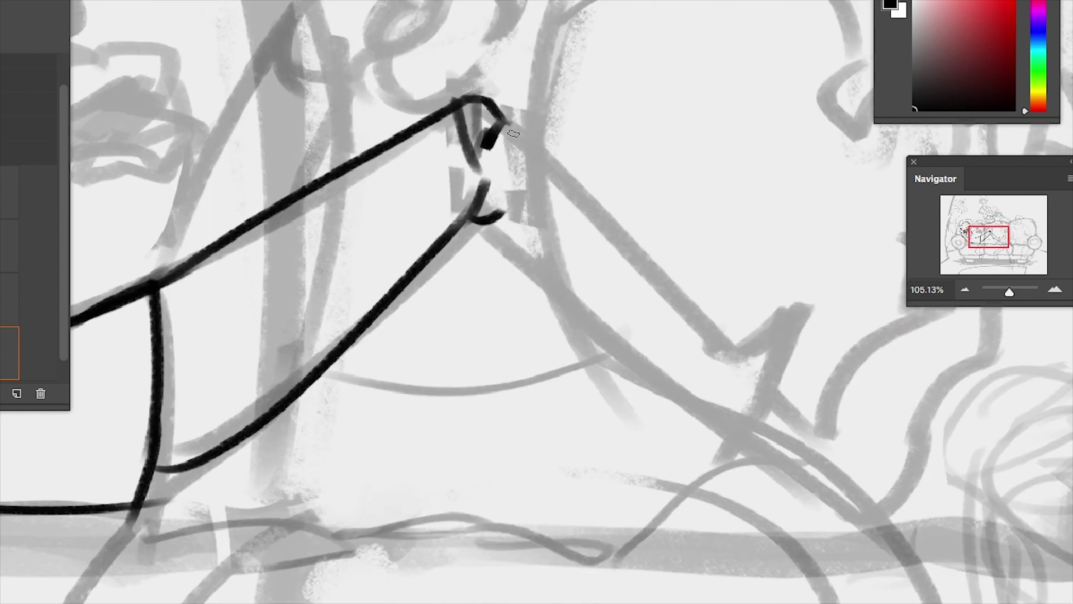
Ink the lower leg down from the knee and the curve and arc over the hook
{"action": "mouse_move", "coordinate": [510, 115]}
{"action": "left_mouse_down"}
{"action": "mouse_move", "coordinate": [788, 318]}
{"action": "mouse_move", "coordinate": [727, 435]}
{"action": "left_mouse_up"}
{"action": "key", "text": "ctrl+z"}
{"action": "left_click_drag", "start_coordinate": [489, 224], "coordinate": [757, 461]}
{"action": "left_click_drag", "start_coordinate": [782, 498], "coordinate": [542, 509]}
{"action": "mouse_move", "coordinate": [531, 391]}
{"action": "left_mouse_down"}
{"action": "mouse_move", "coordinate": [590, 445]}
{"action": "mouse_move", "coordinate": [746, 327]}
{"action": "mouse_move", "coordinate": [620, 508]}
{"action": "left_mouse_up"}
{"action": "key", "text": "ctrl+z"}
{"action": "key", "text": "ctrl+z"}
{"action": "key", "text": "ctrl+z"}
{"action": "key", "text": "ctrl+z"}
{"action": "left_click_drag", "start_coordinate": [584, 438], "coordinate": [707, 330]}
{"action": "mouse_move", "coordinate": [687, 277]}
{"action": "left_mouse_down"}
{"action": "mouse_move", "coordinate": [705, 324]}
{"action": "mouse_move", "coordinate": [732, 258]}
{"action": "mouse_move", "coordinate": [768, 313]}
{"action": "mouse_move", "coordinate": [760, 330]}
{"action": "mouse_move", "coordinate": [581, 526]}
{"action": "mouse_move", "coordinate": [520, 479]}
{"action": "left_mouse_up"}
{"action": "key", "text": "ctrl+z"}
{"action": "key", "text": "ctrl+z"}
{"action": "key", "text": "ctrl+z"}
Ink the foot line, toe strokes, ankle details and the lower leg down to the heel
{"action": "left_click_drag", "start_coordinate": [749, 358], "coordinate": [670, 489]}
{"action": "mouse_move", "coordinate": [698, 392]}
{"action": "left_mouse_down"}
{"action": "mouse_move", "coordinate": [598, 528]}
{"action": "mouse_move", "coordinate": [685, 431]}
{"action": "left_mouse_up"}
{"action": "left_click_drag", "start_coordinate": [691, 330], "coordinate": [687, 293]}
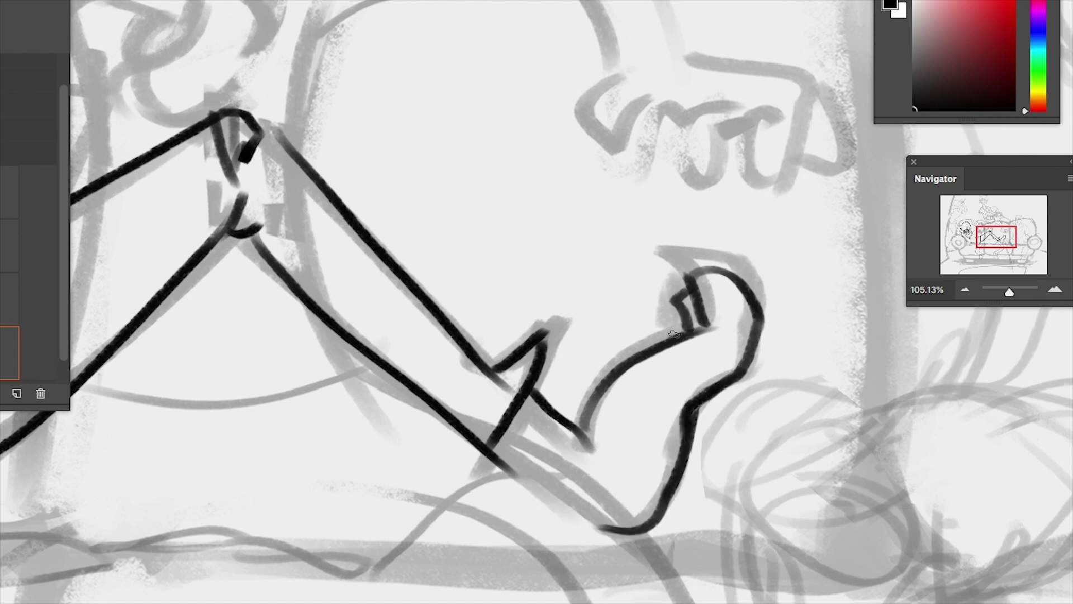
{"action": "left_click_drag", "start_coordinate": [673, 333], "coordinate": [685, 302]}
{"action": "key", "text": "ctrl+z"}
{"action": "left_click_drag", "start_coordinate": [530, 393], "coordinate": [591, 418]}
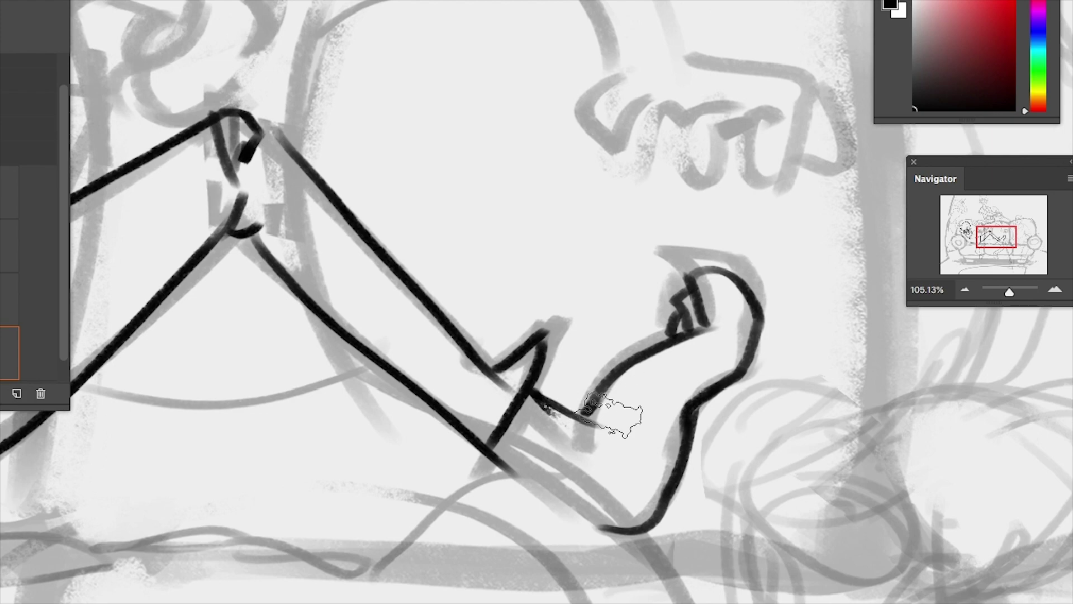
{"action": "left_click_drag", "start_coordinate": [545, 444], "coordinate": [609, 469]}
{"action": "left_click", "coordinate": [621, 460]}
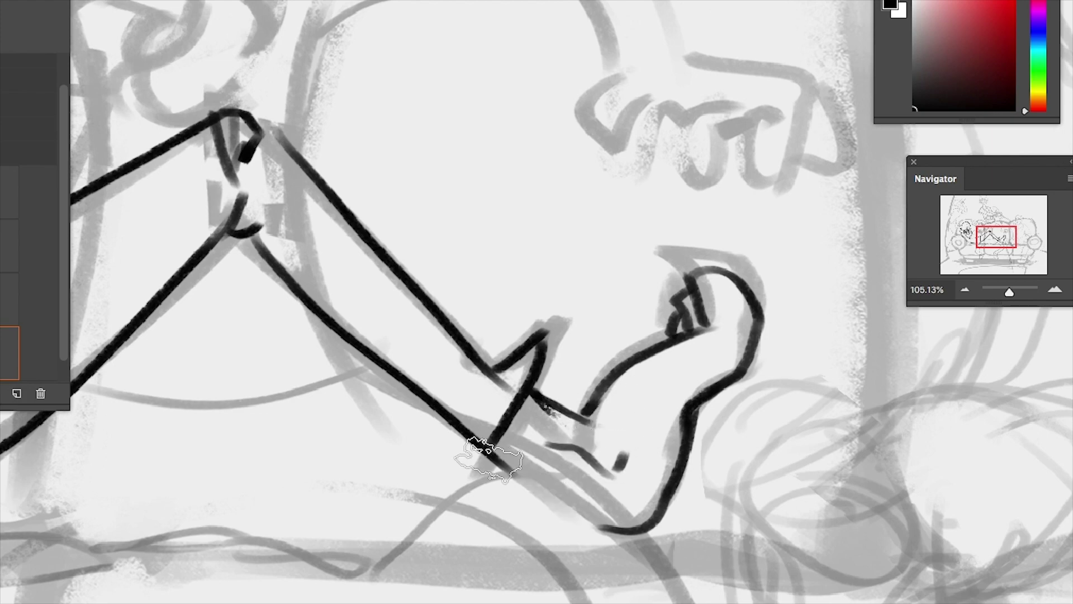
{"action": "mouse_move", "coordinate": [486, 450]}
{"action": "left_mouse_down"}
{"action": "mouse_move", "coordinate": [513, 461]}
{"action": "mouse_move", "coordinate": [620, 528]}
{"action": "left_mouse_up"}
{"action": "left_click_drag", "start_coordinate": [726, 363], "coordinate": [687, 341]}
Lasso the inked foot and rotate it clockwise to a better angle
{"action": "key", "text": "l"}
{"action": "left_click_drag", "start_coordinate": [659, 448], "coordinate": [688, 490]}
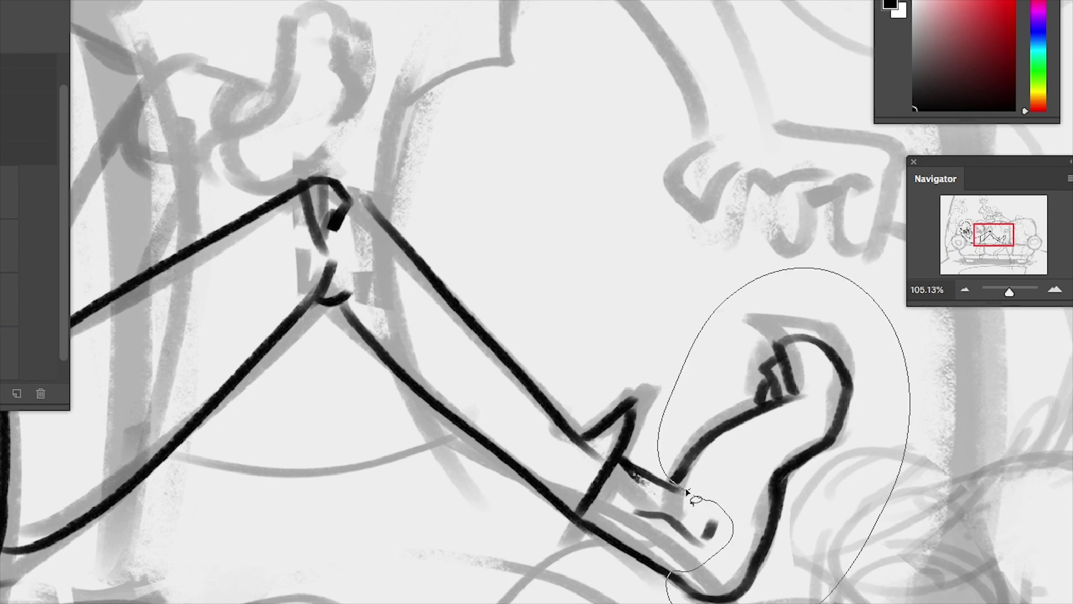
{"action": "key", "text": "ctrl+t"}
{"action": "mouse_move", "coordinate": [975, 525]}
{"action": "left_mouse_down"}
{"action": "mouse_move", "coordinate": [816, 568]}
{"action": "mouse_move", "coordinate": [840, 572]}
{"action": "mouse_move", "coordinate": [817, 581]}
{"action": "mouse_move", "coordinate": [836, 552]}
{"action": "left_mouse_up"}
{"action": "key", "text": "Return"}
Turn the foot slightly counter-clockwise, then flip the canvas horizontally
{"action": "key", "text": "ctrl+t"}
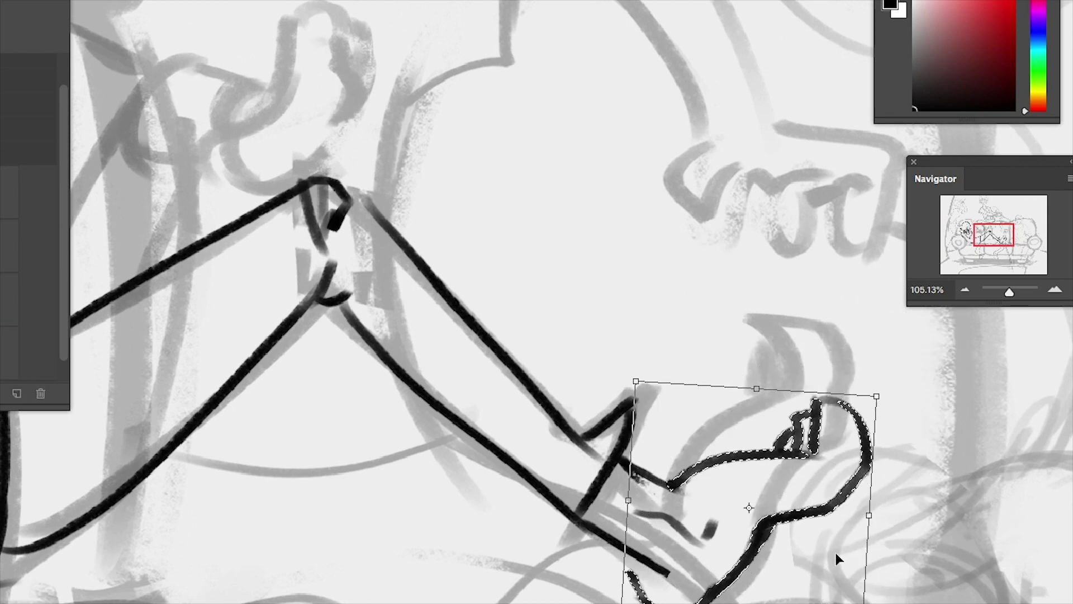
{"action": "key", "text": "Return"}
{"action": "key", "text": "ctrl+shift+h"}
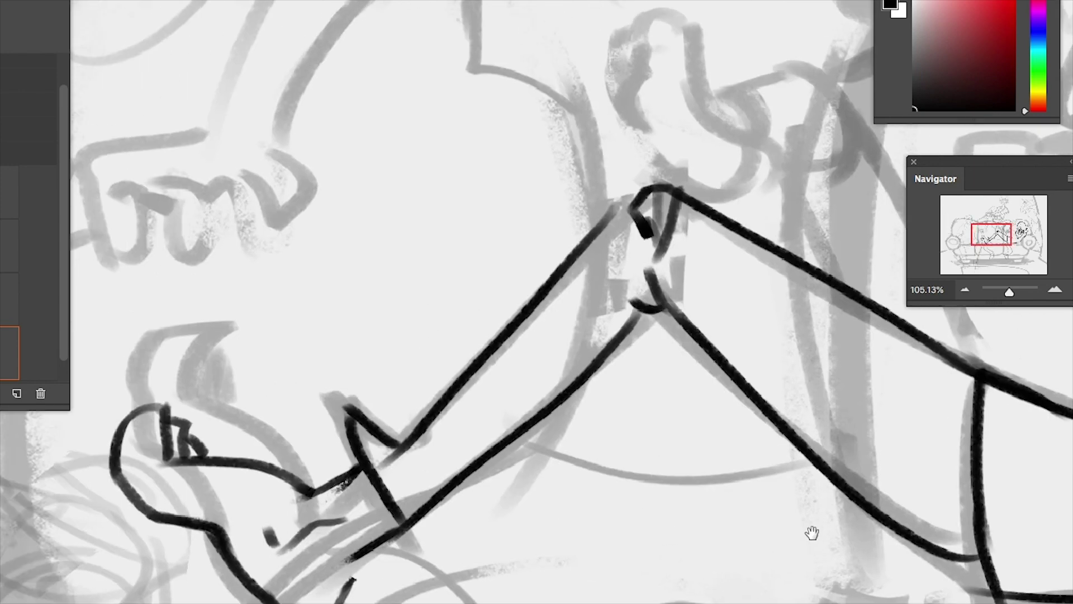
{"action": "left_click_drag", "start_coordinate": [812, 532], "coordinate": [867, 537]}
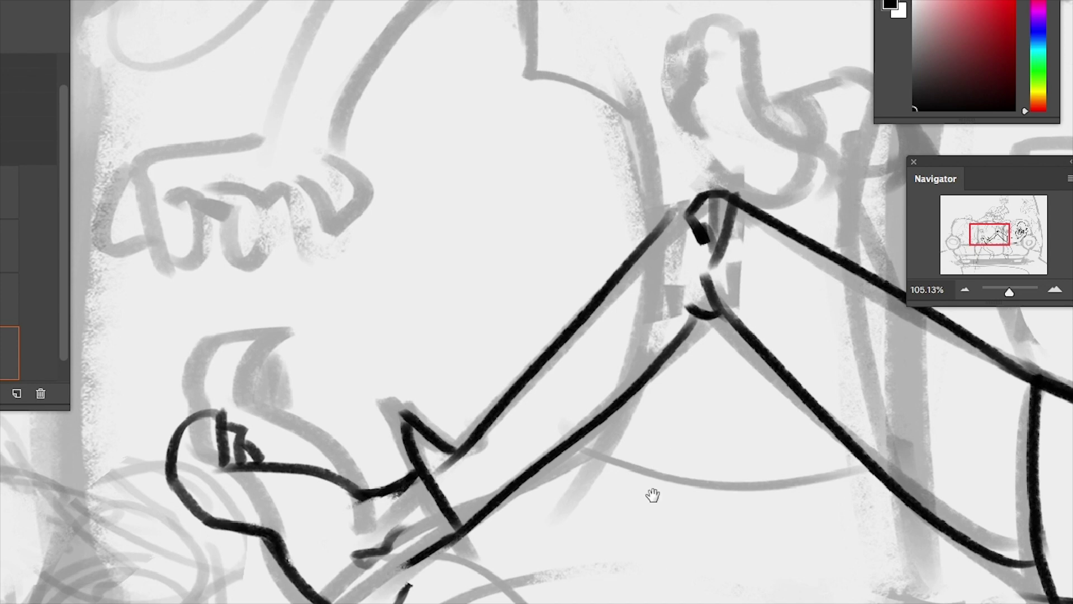
{"action": "left_click_drag", "start_coordinate": [652, 496], "coordinate": [580, 517]}
Ink the hand on the raised knee with finger loops, outer curve and forearm line
{"action": "key", "text": "ctrl+z"}
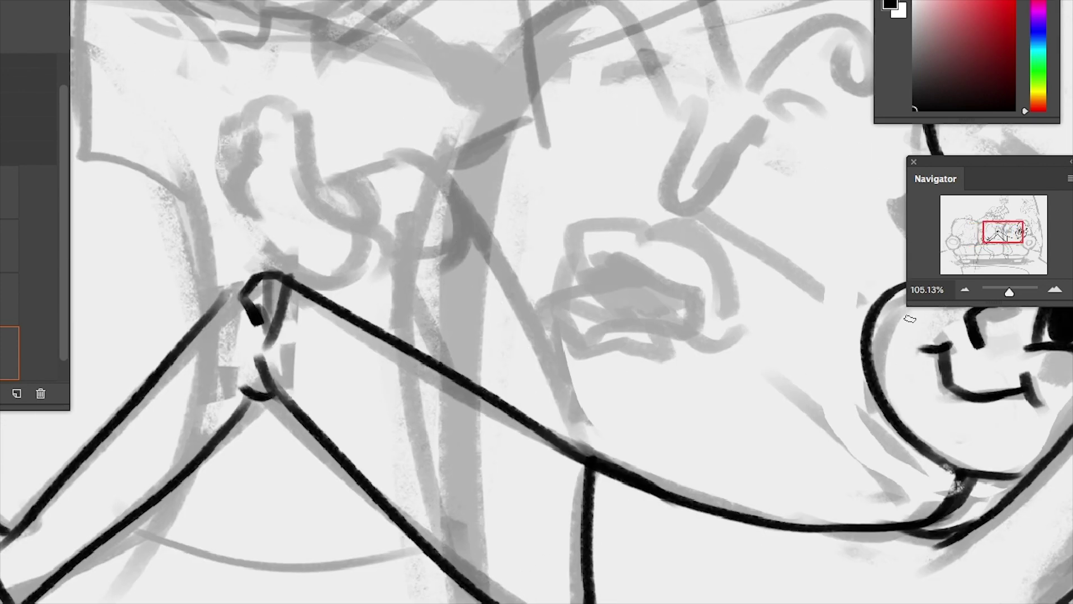
{"action": "mouse_move", "coordinate": [302, 303]}
{"action": "left_mouse_down"}
{"action": "mouse_move", "coordinate": [249, 179]}
{"action": "mouse_move", "coordinate": [301, 162]}
{"action": "mouse_move", "coordinate": [299, 184]}
{"action": "mouse_move", "coordinate": [306, 171]}
{"action": "mouse_move", "coordinate": [260, 167]}
{"action": "mouse_move", "coordinate": [288, 278]}
{"action": "left_mouse_up"}
{"action": "mouse_move", "coordinate": [299, 175]}
{"action": "left_mouse_down"}
{"action": "mouse_move", "coordinate": [335, 293]}
{"action": "mouse_move", "coordinate": [279, 299]}
{"action": "left_mouse_up"}
{"action": "left_click_drag", "start_coordinate": [334, 259], "coordinate": [328, 285]}
{"action": "mouse_move", "coordinate": [316, 196]}
{"action": "left_mouse_down"}
{"action": "mouse_move", "coordinate": [299, 218]}
{"action": "mouse_move", "coordinate": [335, 253]}
{"action": "left_mouse_up"}
{"action": "mouse_move", "coordinate": [296, 196]}
{"action": "left_mouse_down"}
{"action": "mouse_move", "coordinate": [400, 192]}
{"action": "mouse_move", "coordinate": [551, 388]}
{"action": "left_mouse_up"}
{"action": "mouse_move", "coordinate": [411, 167]}
{"action": "left_mouse_down"}
{"action": "mouse_move", "coordinate": [357, 255]}
{"action": "mouse_move", "coordinate": [447, 369]}
{"action": "left_mouse_up"}
{"action": "key", "text": "ctrl+z"}
{"action": "left_click_drag", "start_coordinate": [380, 254], "coordinate": [424, 341]}
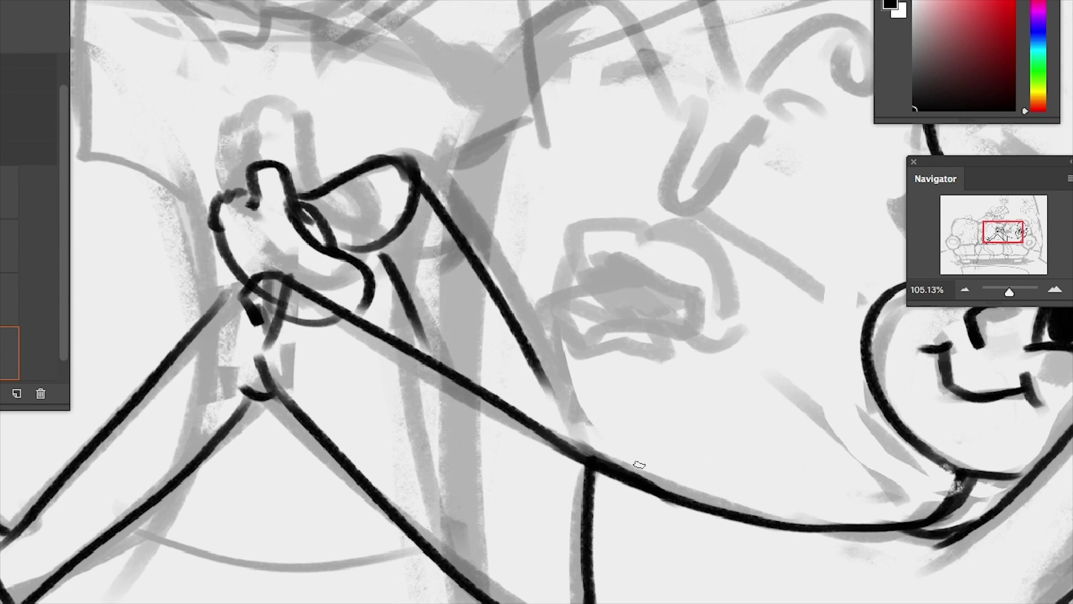
Lasso the finger and rotate it into its final angle
{"action": "left_click_drag", "start_coordinate": [325, 196], "coordinate": [311, 221]}
{"action": "key", "text": "ctrl+t"}
{"action": "left_click_drag", "start_coordinate": [371, 107], "coordinate": [391, 98]}
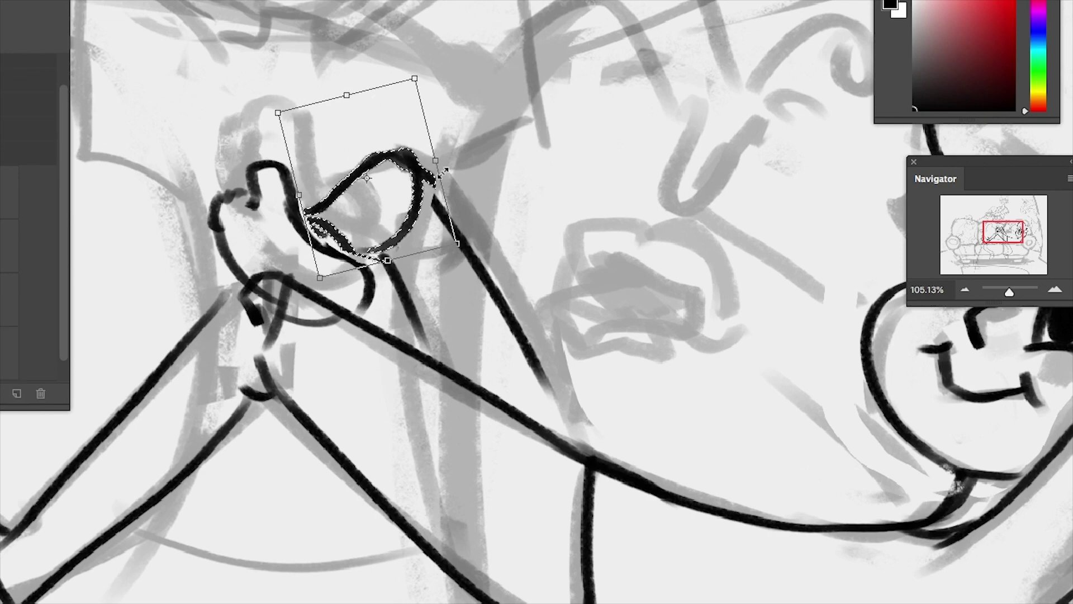
{"action": "left_click_drag", "start_coordinate": [429, 212], "coordinate": [441, 223]}
{"action": "key", "text": "Return"}
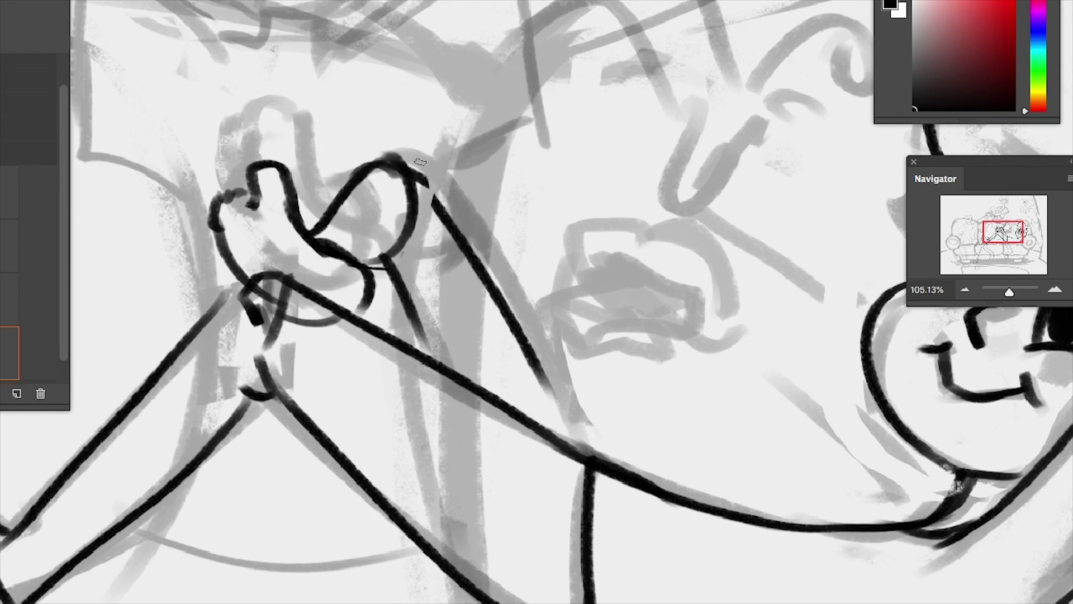
{"action": "left_click_drag", "start_coordinate": [1009, 292], "coordinate": [1004, 291]}
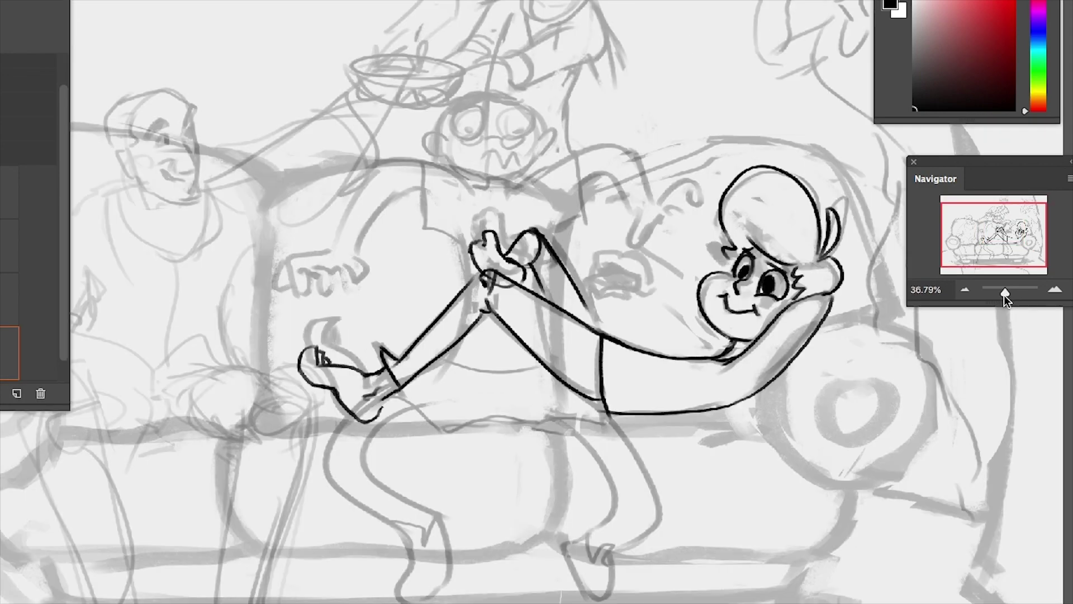
Rotate and shift the hand and arm slightly with successive Free Transforms
{"action": "key", "text": "ctrl+t"}
{"action": "mouse_move", "coordinate": [600, 224]}
{"action": "left_mouse_down"}
{"action": "mouse_move", "coordinate": [575, 262]}
{"action": "mouse_move", "coordinate": [585, 237]}
{"action": "left_mouse_up"}
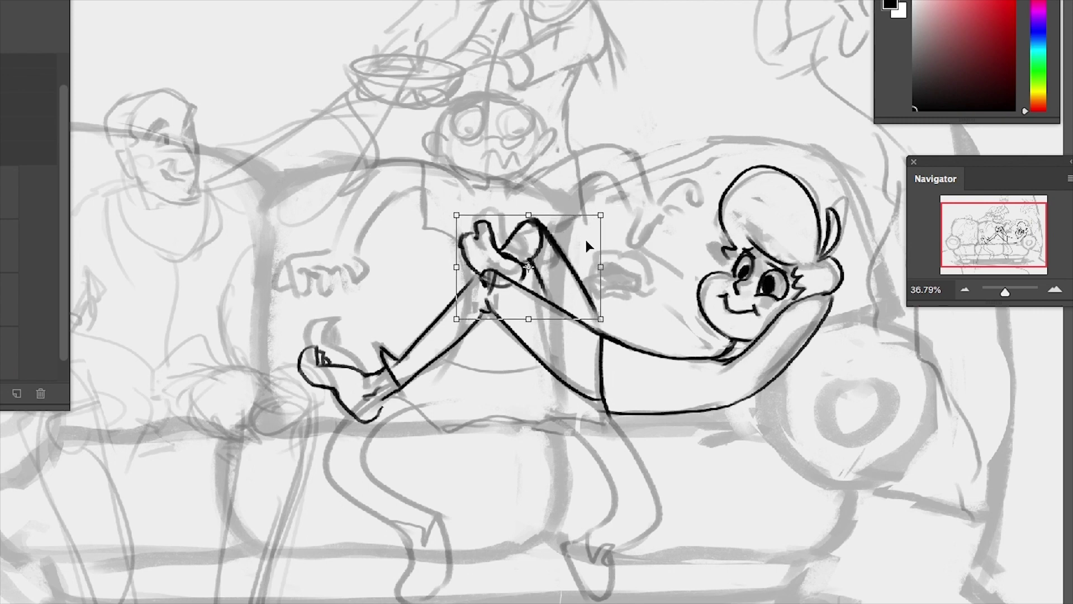
{"action": "key", "text": "Return"}
{"action": "key", "text": "ctrl+t"}
{"action": "left_click_drag", "start_coordinate": [707, 276], "coordinate": [596, 219]}
{"action": "key", "text": "Return"}
{"action": "key", "text": "ctrl+t"}
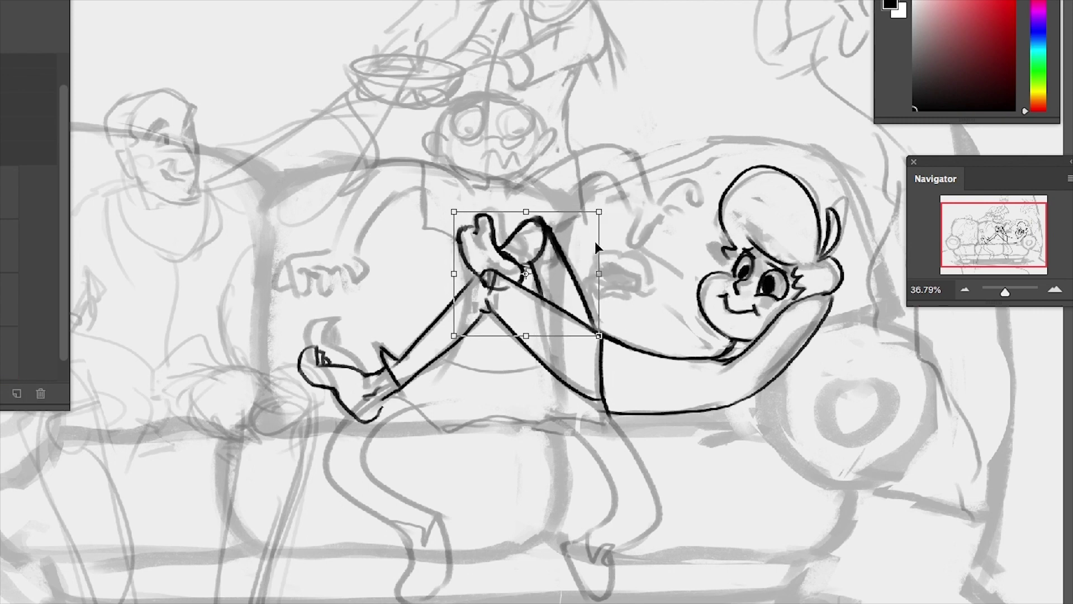
{"action": "key", "text": "Return"}
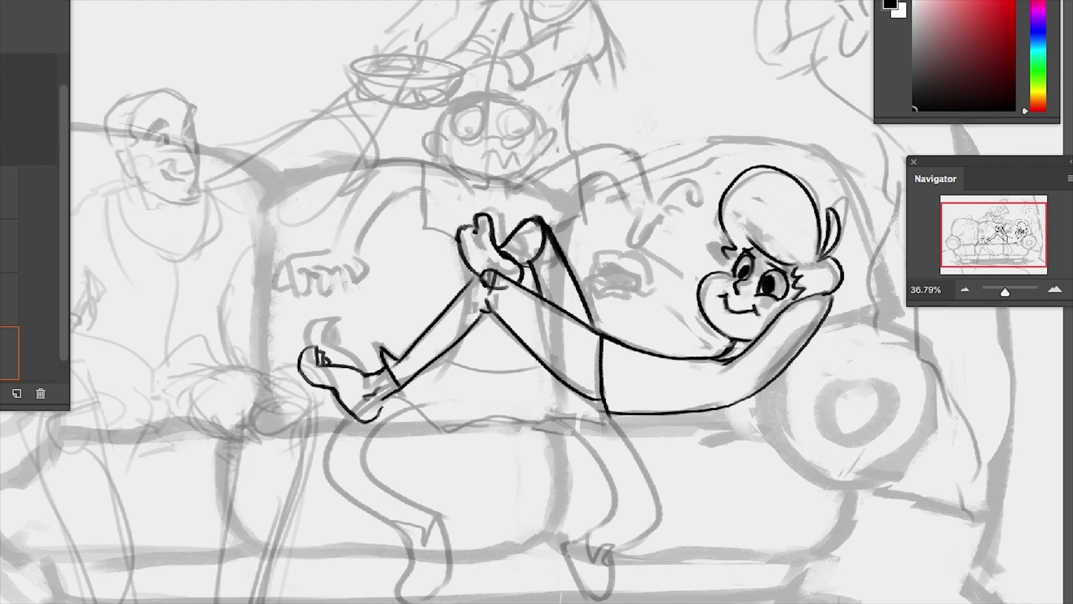
Ink the curved line near the hand and the edges of the small flat held object
{"action": "left_click_drag", "start_coordinate": [1006, 295], "coordinate": [1008, 295]}
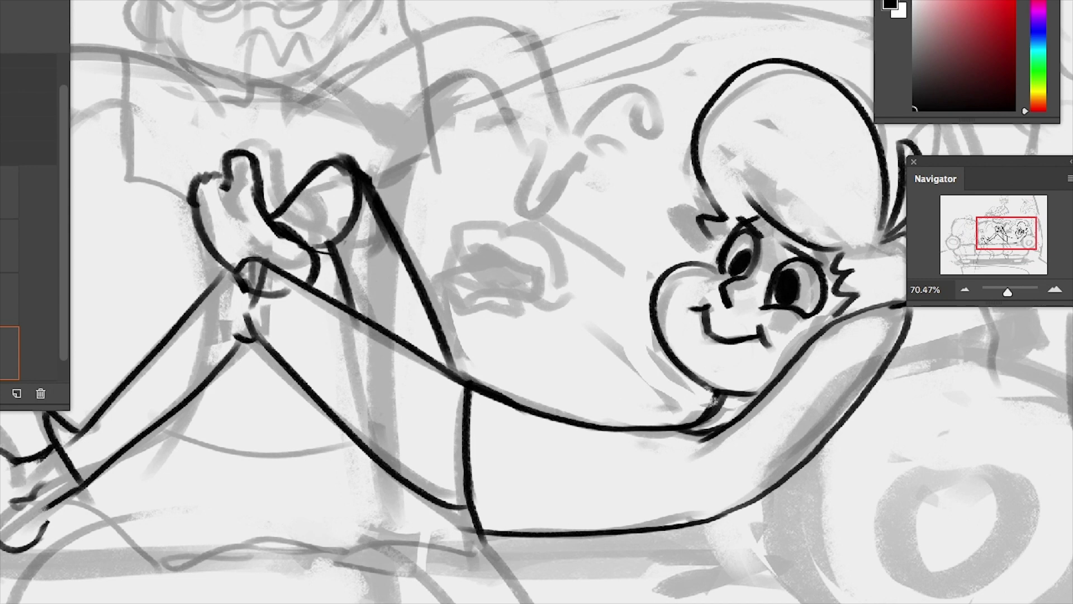
{"action": "mouse_move", "coordinate": [640, 273]}
{"action": "left_mouse_down"}
{"action": "mouse_move", "coordinate": [560, 229]}
{"action": "mouse_move", "coordinate": [479, 261]}
{"action": "mouse_move", "coordinate": [497, 265]}
{"action": "left_mouse_up"}
{"action": "key", "text": "ctrl+z"}
{"action": "key", "text": "ctrl+z"}
{"action": "mouse_move", "coordinate": [541, 233]}
{"action": "left_mouse_down"}
{"action": "mouse_move", "coordinate": [520, 229]}
{"action": "mouse_move", "coordinate": [512, 253]}
{"action": "left_mouse_up"}
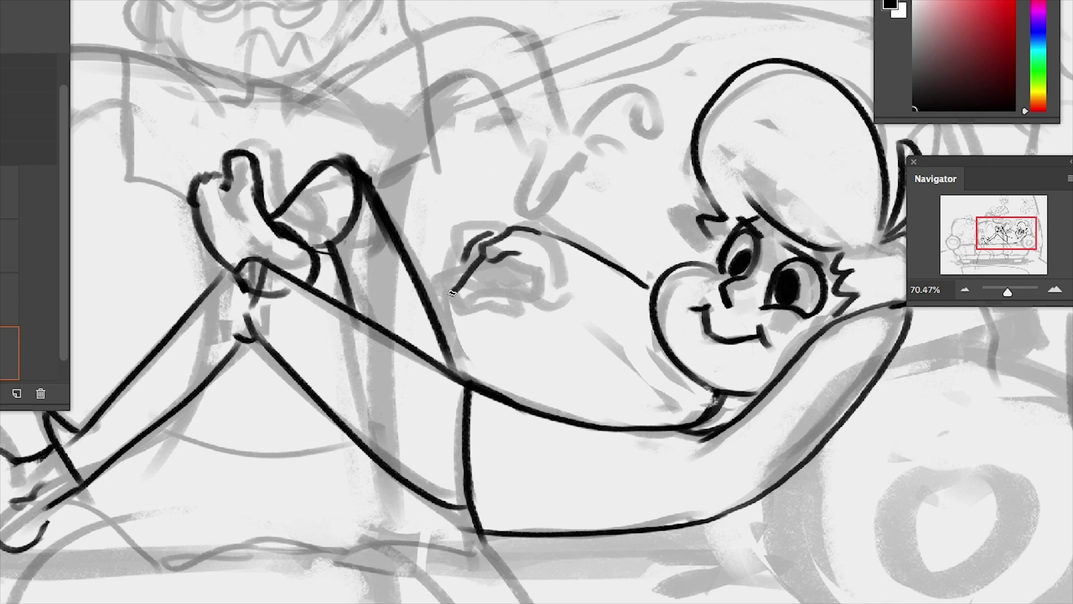
{"action": "left_click_drag", "start_coordinate": [452, 292], "coordinate": [525, 295]}
{"action": "mouse_move", "coordinate": [457, 300]}
{"action": "left_mouse_down"}
{"action": "mouse_move", "coordinate": [559, 262]}
{"action": "mouse_move", "coordinate": [503, 307]}
{"action": "mouse_move", "coordinate": [535, 269]}
{"action": "left_mouse_up"}
{"action": "key", "text": "ctrl+z"}
{"action": "key", "text": "ctrl+z"}
{"action": "left_click_drag", "start_coordinate": [503, 309], "coordinate": [473, 294]}
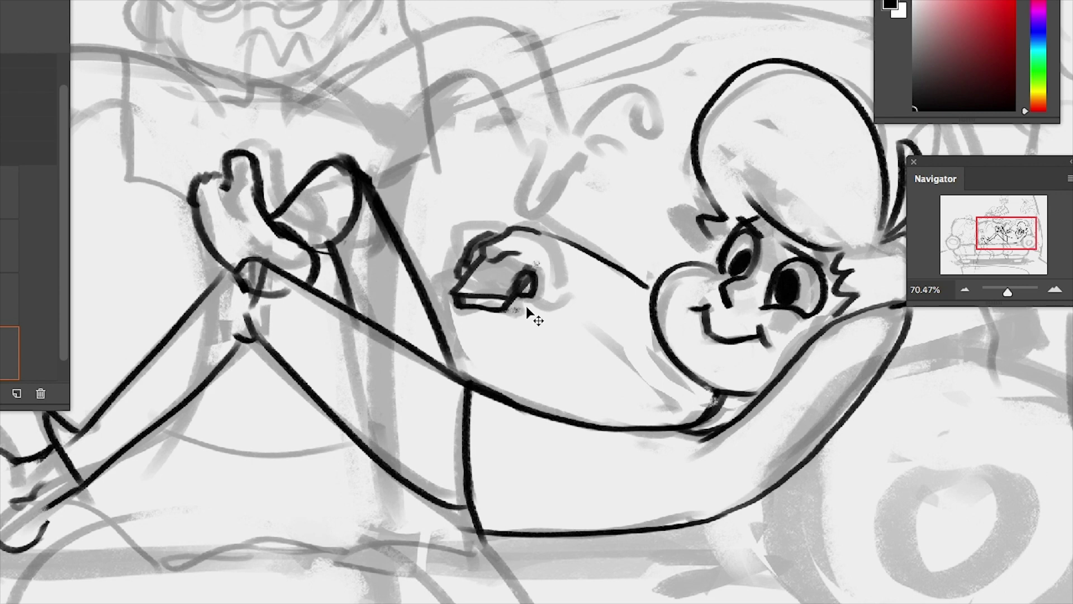
{"action": "key", "text": "ctrl+z"}
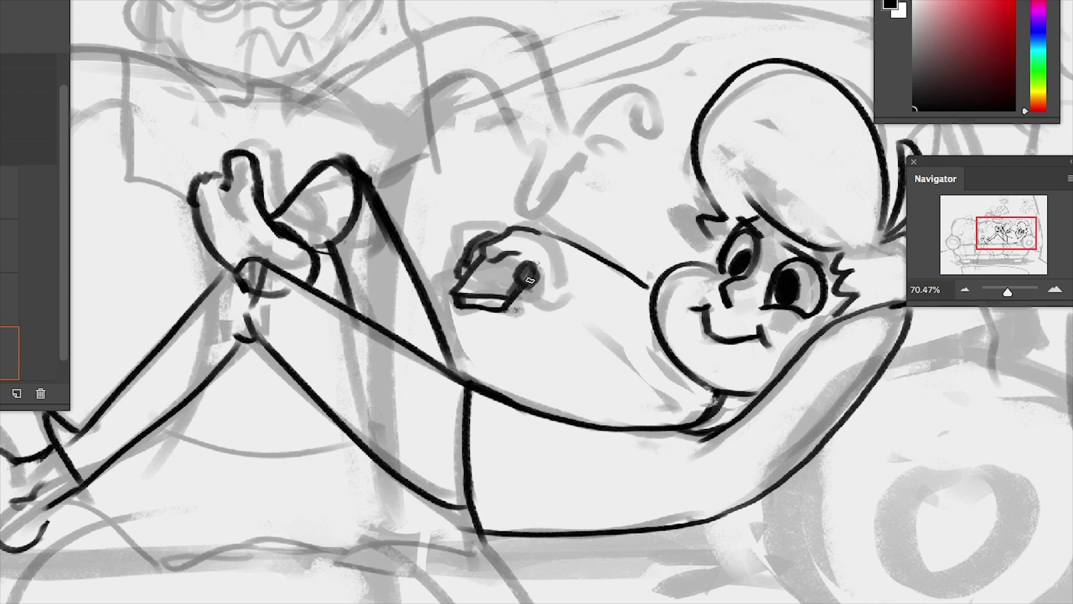
Ink curled fingers and a thumb over the object, plus the lower arm line toward the elbow
{"action": "mouse_move", "coordinate": [530, 281]}
{"action": "left_mouse_down"}
{"action": "mouse_move", "coordinate": [528, 271]}
{"action": "mouse_move", "coordinate": [520, 291]}
{"action": "left_mouse_up"}
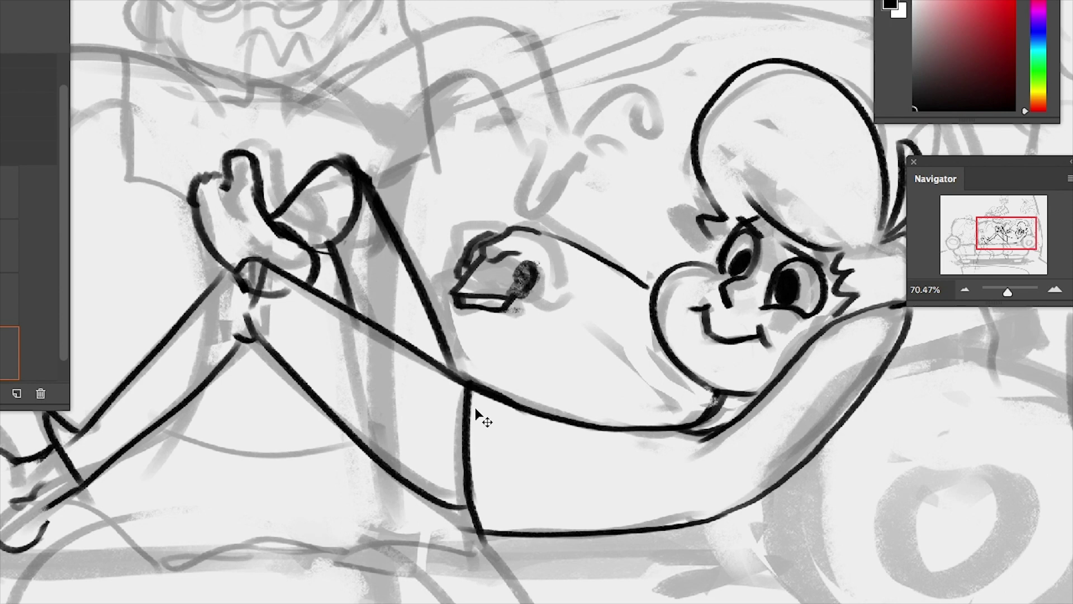
{"action": "key", "text": "ctrl+z"}
{"action": "key", "text": "ctrl+z"}
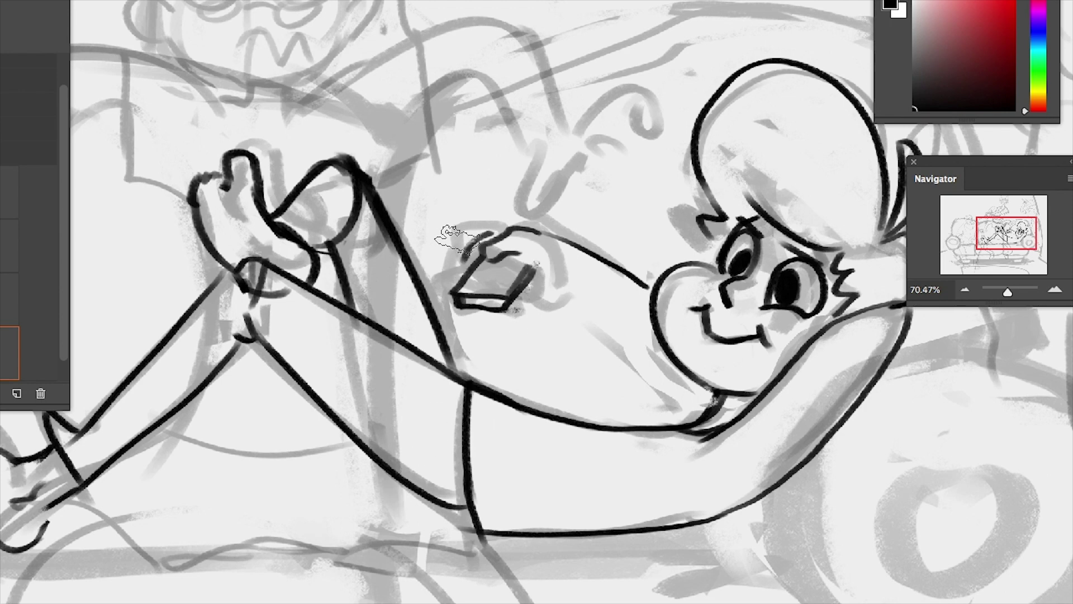
{"action": "left_click_drag", "start_coordinate": [521, 295], "coordinate": [524, 286]}
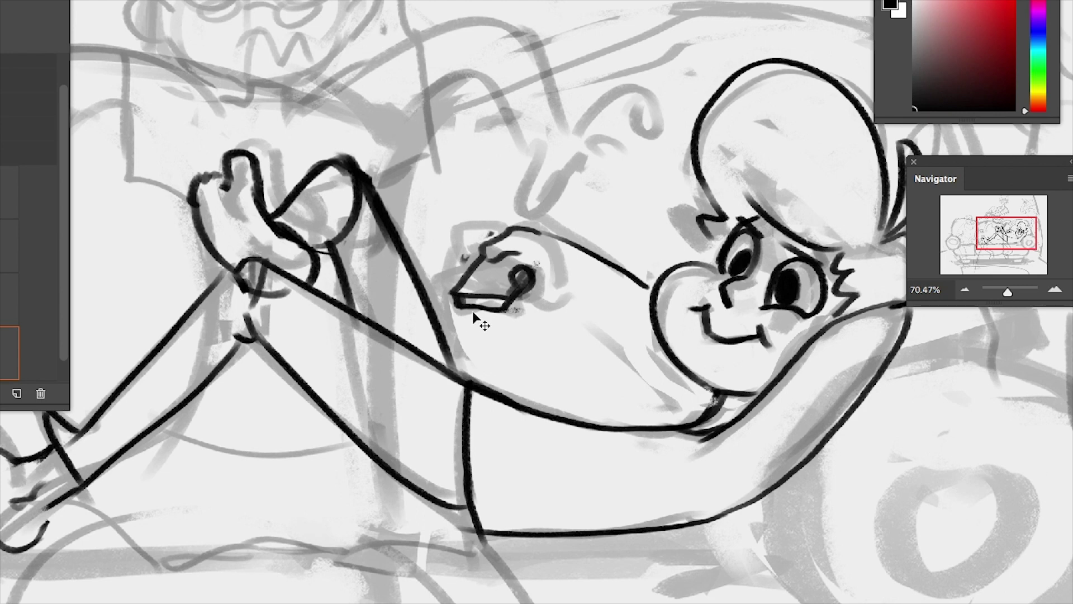
{"action": "key", "text": "ctrl+z"}
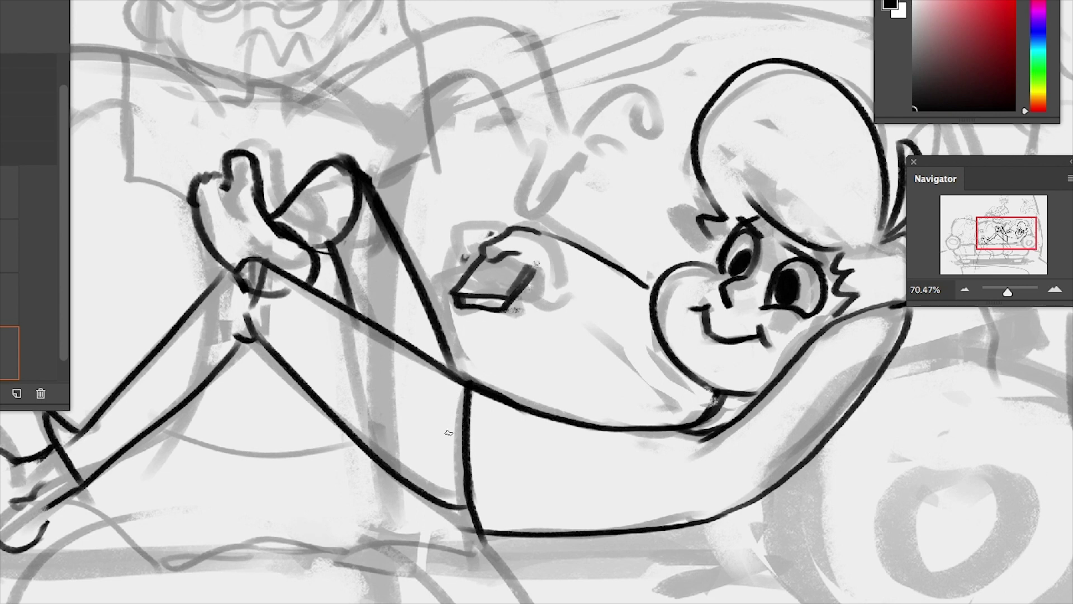
{"action": "left_click_drag", "start_coordinate": [512, 229], "coordinate": [514, 251]}
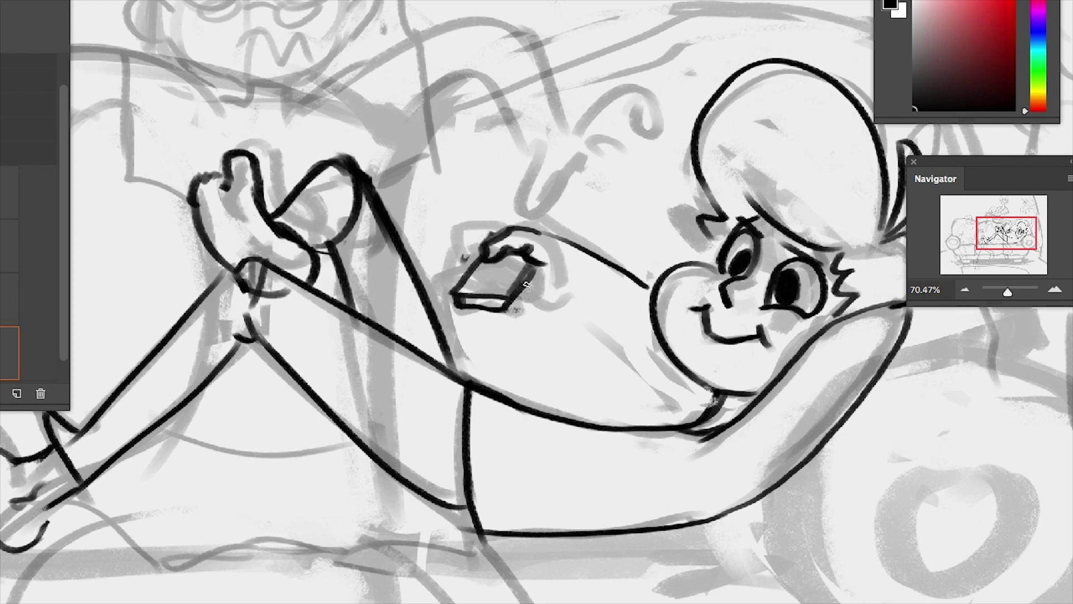
{"action": "mouse_move", "coordinate": [531, 244]}
{"action": "left_mouse_down"}
{"action": "mouse_move", "coordinate": [492, 249]}
{"action": "mouse_move", "coordinate": [514, 280]}
{"action": "mouse_move", "coordinate": [545, 286]}
{"action": "left_mouse_up"}
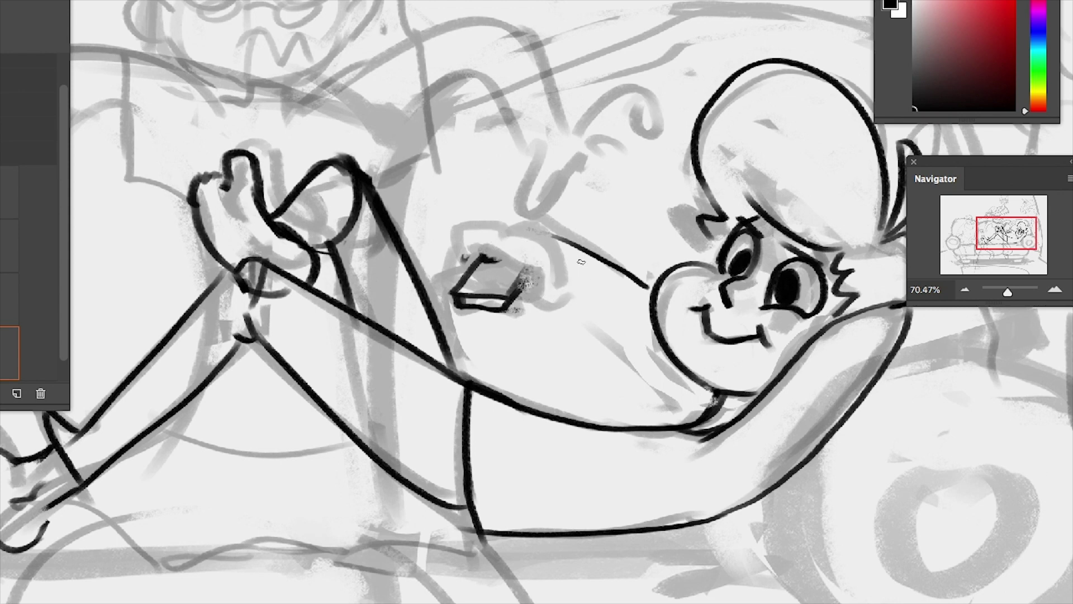
{"action": "mouse_move", "coordinate": [495, 229]}
{"action": "left_mouse_down"}
{"action": "mouse_move", "coordinate": [548, 249]}
{"action": "mouse_move", "coordinate": [525, 280]}
{"action": "left_mouse_up"}
{"action": "left_click_drag", "start_coordinate": [528, 277], "coordinate": [637, 321]}
{"action": "key", "text": "ctrl+z"}
{"action": "left_click_drag", "start_coordinate": [559, 305], "coordinate": [676, 398]}
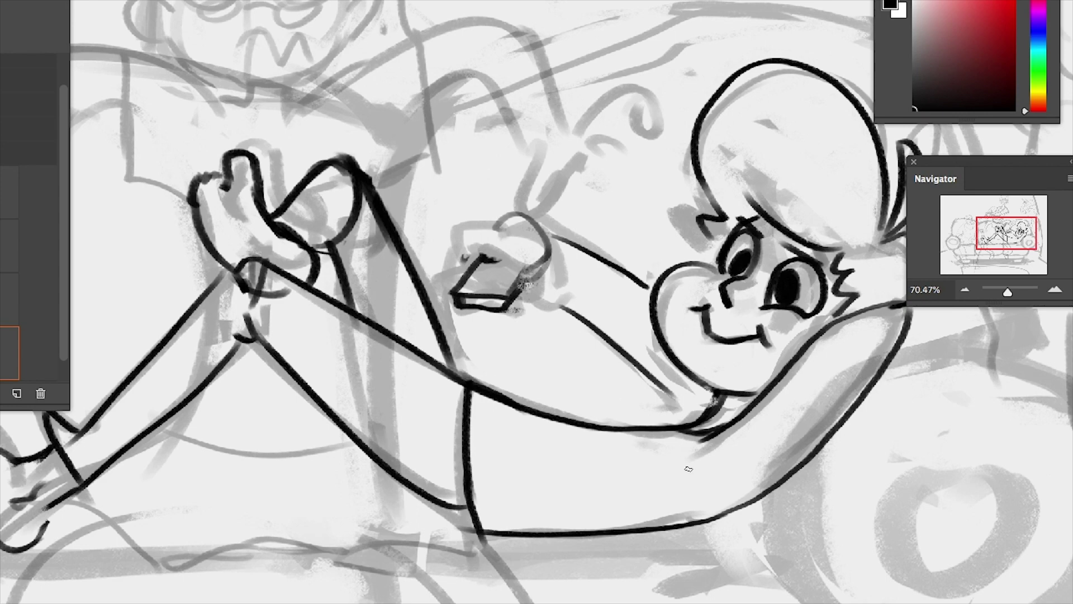
Nudge the hand slightly right and up, then deselect it
{"action": "left_click_drag", "start_coordinate": [550, 229], "coordinate": [555, 268]}
{"action": "key", "text": "ctrl+t"}
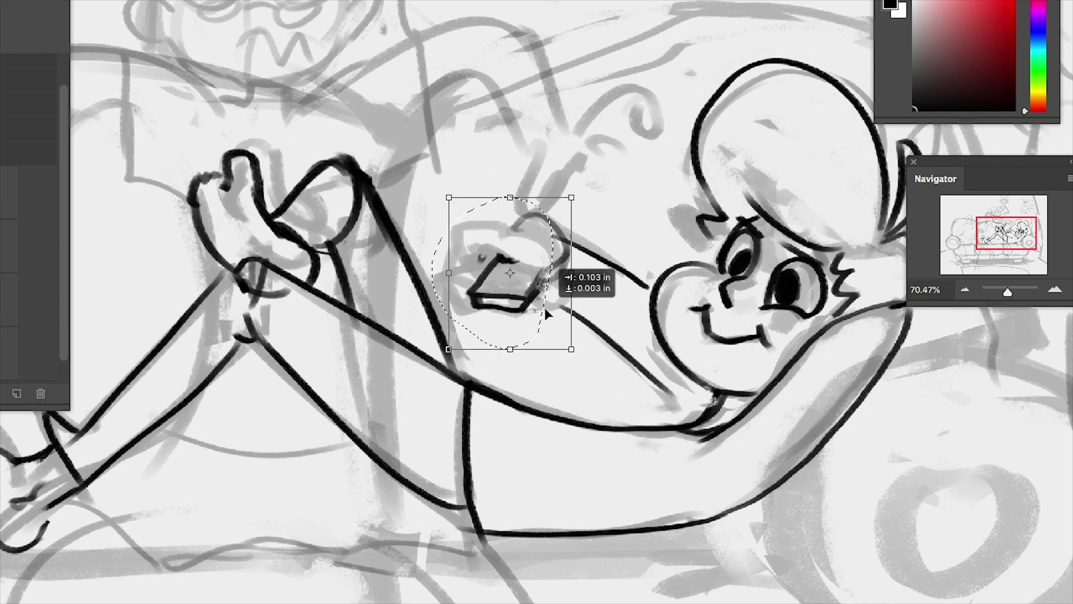
{"action": "key", "text": "Return"}
{"action": "key", "text": "ctrl+d"}
{"action": "left_click_drag", "start_coordinate": [138, 477], "coordinate": [664, 510]}
{"action": "mouse_move", "coordinate": [926, 311]}
{"action": "left_mouse_down"}
{"action": "mouse_move", "coordinate": [920, 395]}
{"action": "mouse_move", "coordinate": [780, 428]}
{"action": "left_mouse_up"}
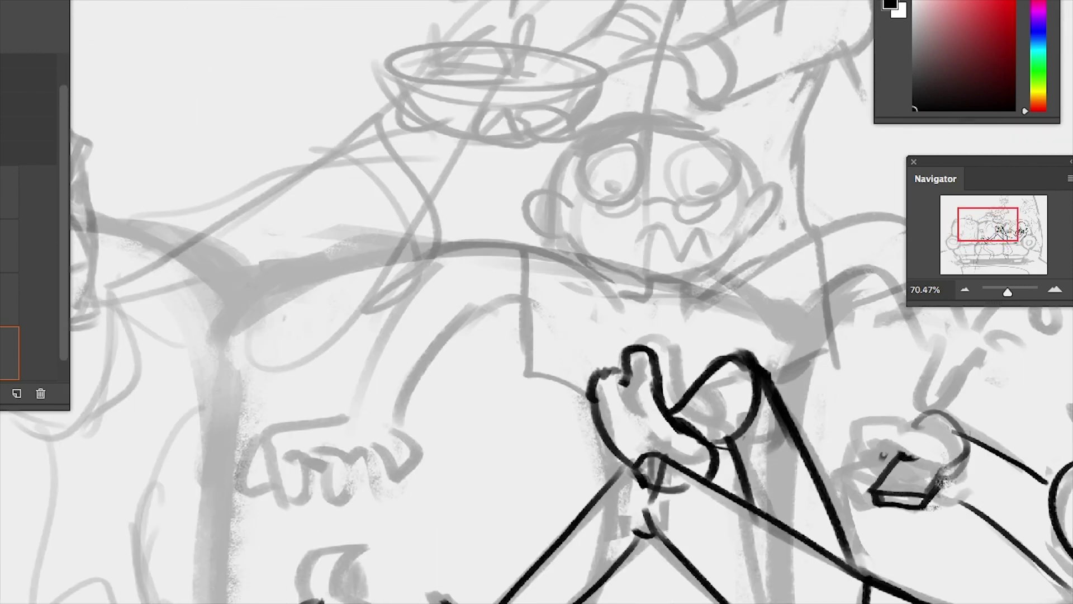
Ink the top character's round head and ringed eyes with a pupil dot
{"action": "left_click_drag", "start_coordinate": [642, 358], "coordinate": [447, 291]}
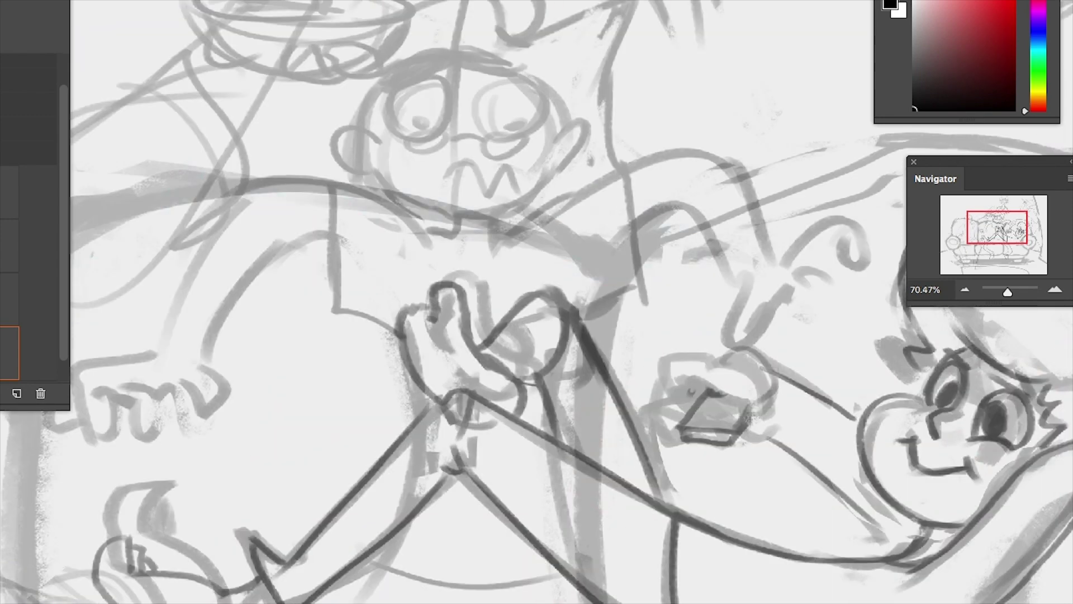
{"action": "mouse_move", "coordinate": [564, 97]}
{"action": "left_mouse_down"}
{"action": "mouse_move", "coordinate": [372, 84]}
{"action": "mouse_move", "coordinate": [569, 113]}
{"action": "left_mouse_up"}
{"action": "left_click_drag", "start_coordinate": [425, 80], "coordinate": [387, 114]}
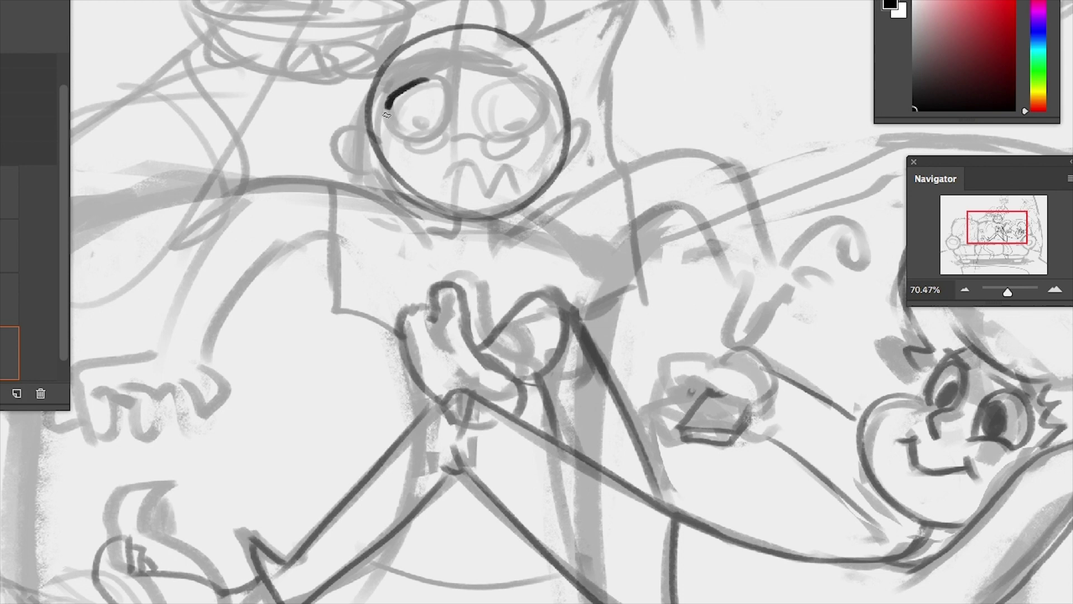
{"action": "key", "text": "ctrl+z"}
{"action": "mouse_move", "coordinate": [430, 77]}
{"action": "left_mouse_down"}
{"action": "mouse_move", "coordinate": [394, 127]}
{"action": "mouse_move", "coordinate": [433, 136]}
{"action": "left_mouse_up"}
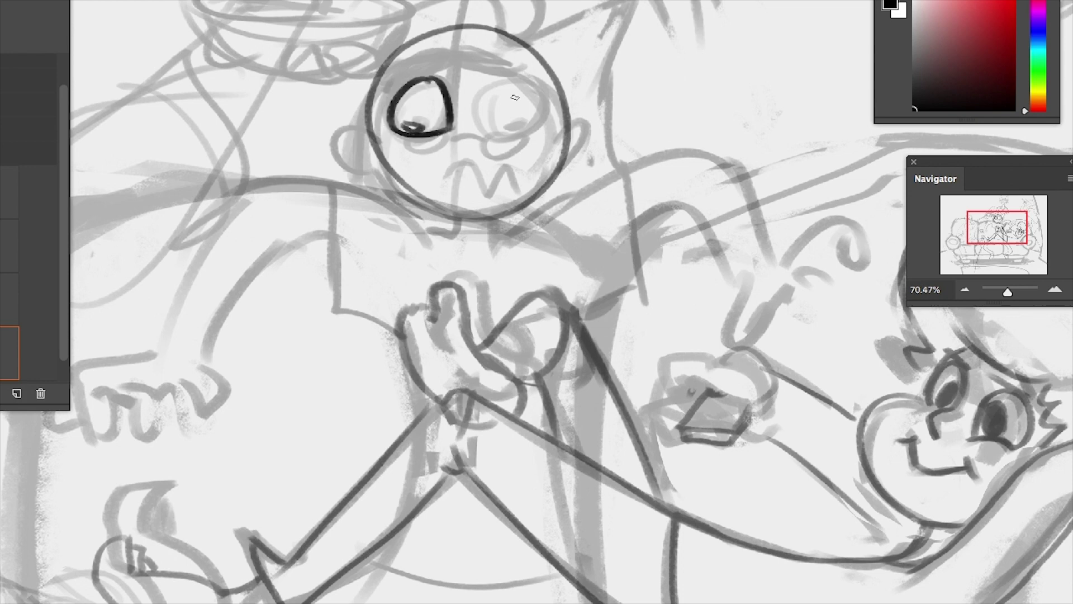
{"action": "key", "text": "ctrl+z"}
{"action": "mouse_move", "coordinate": [494, 84]}
{"action": "left_mouse_down"}
{"action": "mouse_move", "coordinate": [489, 92]}
{"action": "mouse_move", "coordinate": [557, 127]}
{"action": "left_mouse_up"}
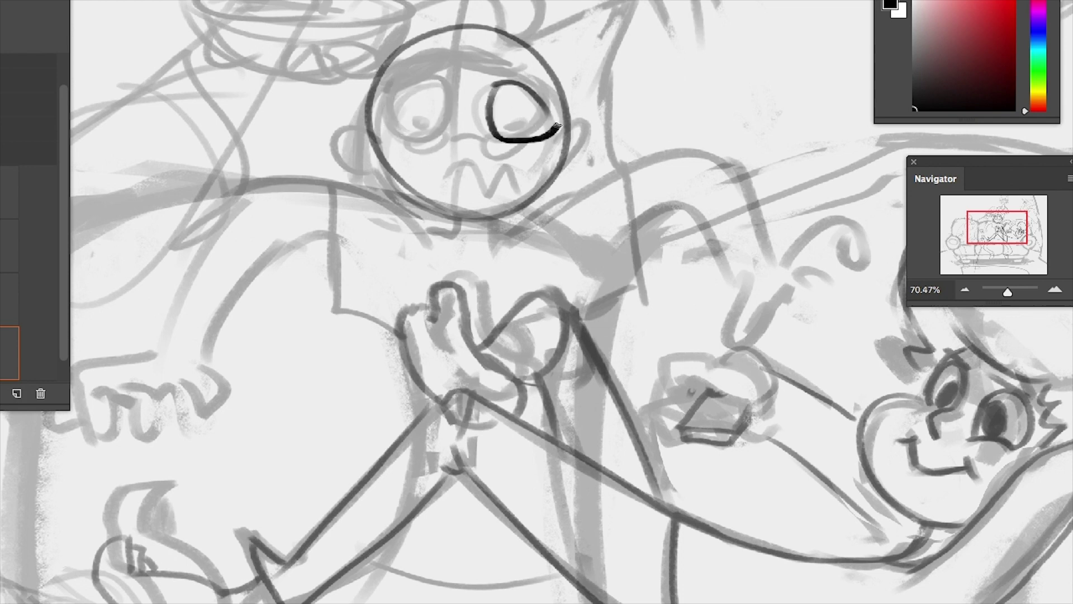
{"action": "key", "text": "ctrl+z"}
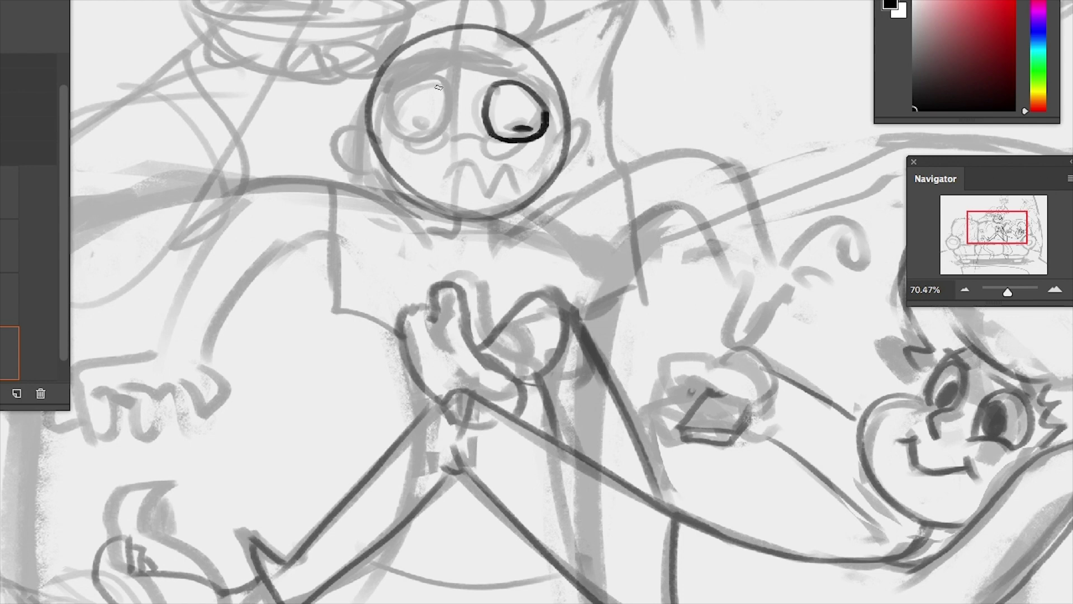
{"action": "mouse_move", "coordinate": [439, 87]}
{"action": "left_mouse_down"}
{"action": "mouse_move", "coordinate": [385, 120]}
{"action": "mouse_move", "coordinate": [446, 89]}
{"action": "left_mouse_up"}
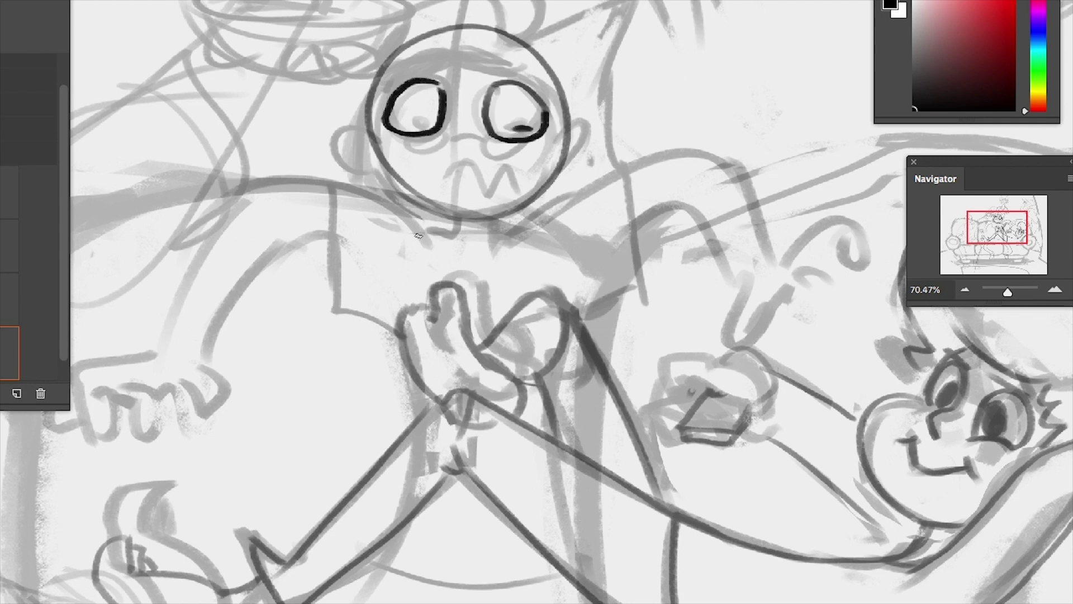
{"action": "key", "text": "ctrl+z"}
{"action": "key", "text": "ctrl+z"}
{"action": "key", "text": "ctrl+z"}
{"action": "mouse_move", "coordinate": [409, 66]}
{"action": "left_mouse_down"}
{"action": "mouse_move", "coordinate": [391, 120]}
{"action": "mouse_move", "coordinate": [413, 81]}
{"action": "mouse_move", "coordinate": [502, 124]}
{"action": "mouse_move", "coordinate": [468, 82]}
{"action": "left_mouse_up"}
{"action": "left_click", "coordinate": [473, 123]}
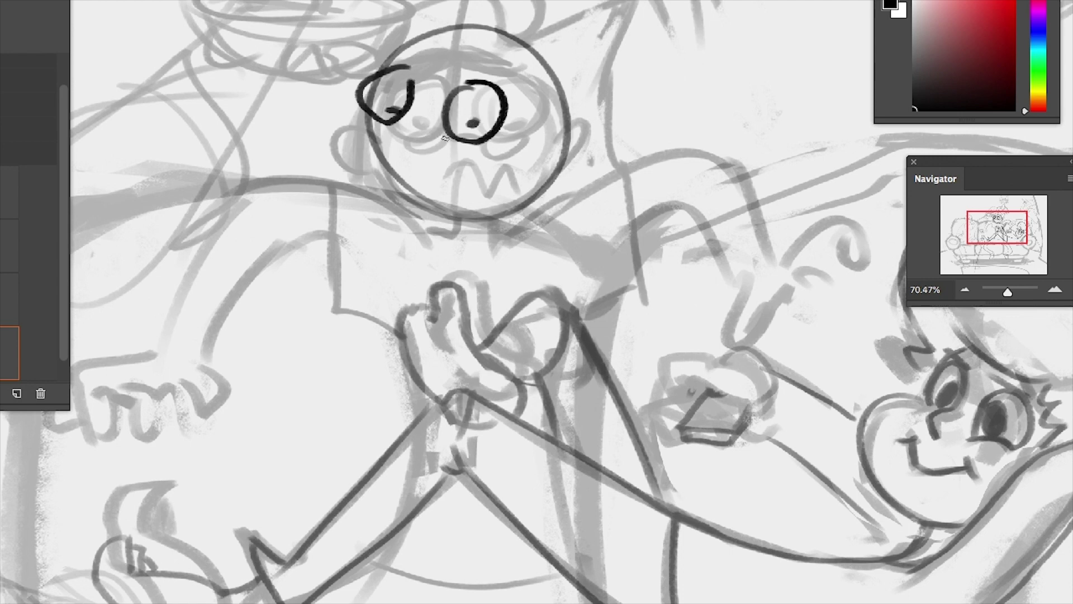
Ink a jagged M-shaped mouth with a V tail below the eyes
{"action": "mouse_move", "coordinate": [389, 155]}
{"action": "left_mouse_down"}
{"action": "mouse_move", "coordinate": [424, 140]}
{"action": "mouse_move", "coordinate": [450, 165]}
{"action": "left_mouse_up"}
{"action": "left_click_drag", "start_coordinate": [441, 150], "coordinate": [468, 193]}
{"action": "key", "text": "ctrl+z"}
{"action": "key", "text": "ctrl+z"}
{"action": "mouse_move", "coordinate": [392, 132]}
{"action": "left_mouse_down"}
{"action": "mouse_move", "coordinate": [453, 171]}
{"action": "mouse_move", "coordinate": [410, 169]}
{"action": "mouse_move", "coordinate": [434, 178]}
{"action": "left_mouse_up"}
{"action": "key", "text": "ctrl+z"}
{"action": "key", "text": "ctrl+z"}
{"action": "left_click_drag", "start_coordinate": [449, 192], "coordinate": [464, 192]}
{"action": "key", "text": "ctrl+z"}
{"action": "key", "text": "ctrl+z"}
{"action": "key", "text": "ctrl+z"}
{"action": "mouse_move", "coordinate": [403, 163]}
{"action": "left_mouse_down"}
{"action": "mouse_move", "coordinate": [455, 166]}
{"action": "mouse_move", "coordinate": [454, 193]}
{"action": "left_mouse_up"}
{"action": "key", "text": "ctrl+z"}
{"action": "key", "text": "ctrl+z"}
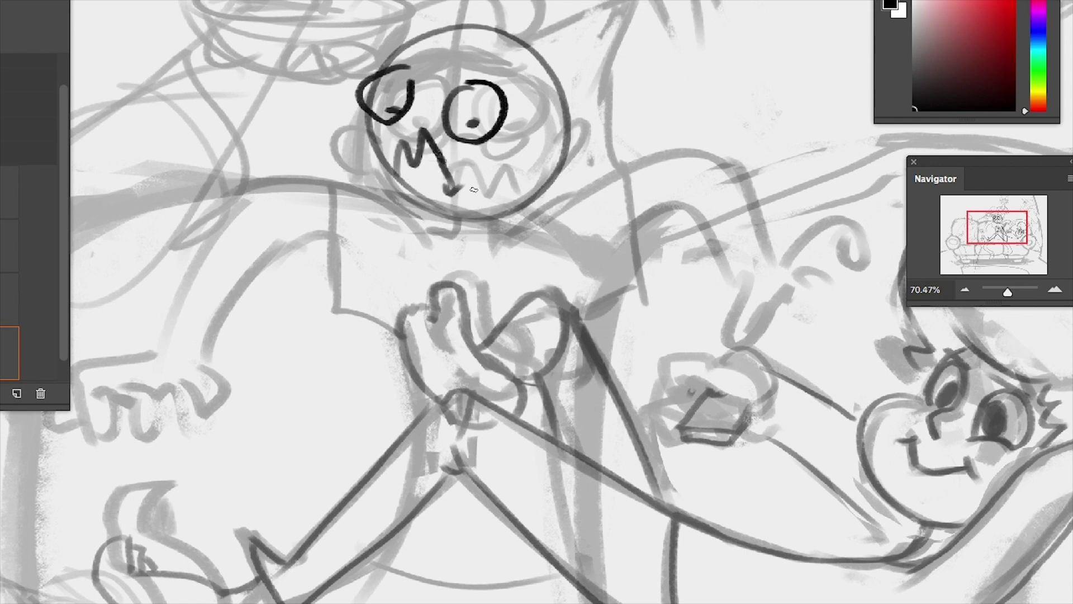
{"action": "key", "text": "ctrl+z"}
{"action": "left_click_drag", "start_coordinate": [430, 146], "coordinate": [477, 197]}
{"action": "left_click_drag", "start_coordinate": [404, 193], "coordinate": [394, 138]}
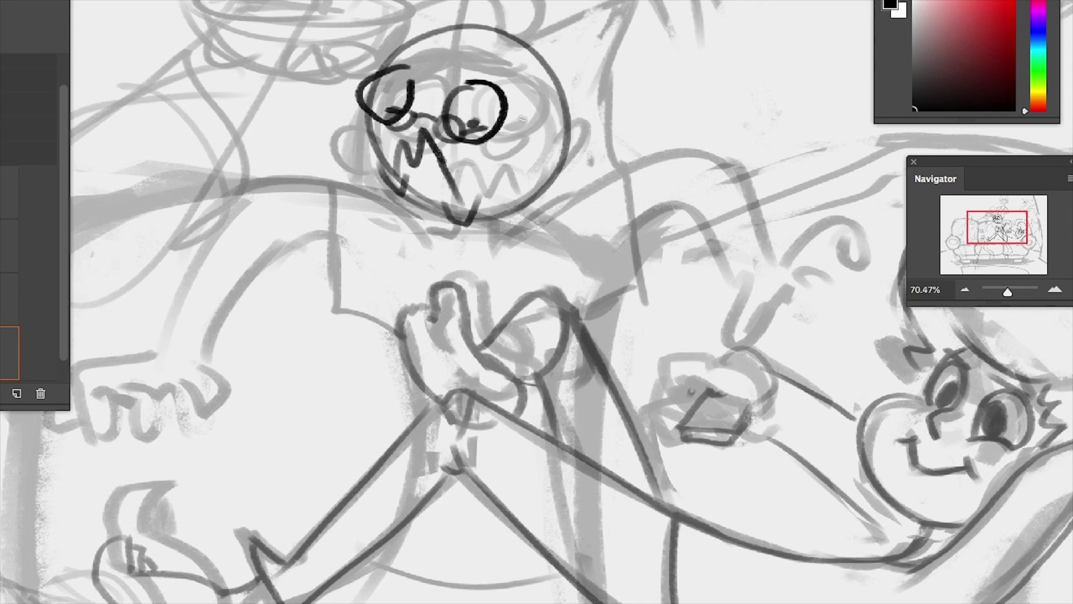
{"action": "key", "text": "ctrl+z"}
Dismiss the locked-layer alert and rotate the inked face slightly clockwise
{"action": "left_click", "coordinate": [587, 132]}
{"action": "left_click", "coordinate": [646, 146]}
{"action": "double_click", "coordinate": [10, 352]}
{"action": "key", "text": "Escape"}
{"action": "key", "text": "ctrl+t"}
{"action": "left_click_drag", "start_coordinate": [415, 55], "coordinate": [426, 49]}
{"action": "key", "text": "Return"}
Ink thick hair along the head top and down its right side
{"action": "left_click_drag", "start_coordinate": [481, 29], "coordinate": [498, 86]}
{"action": "left_click_drag", "start_coordinate": [514, 114], "coordinate": [545, 138]}
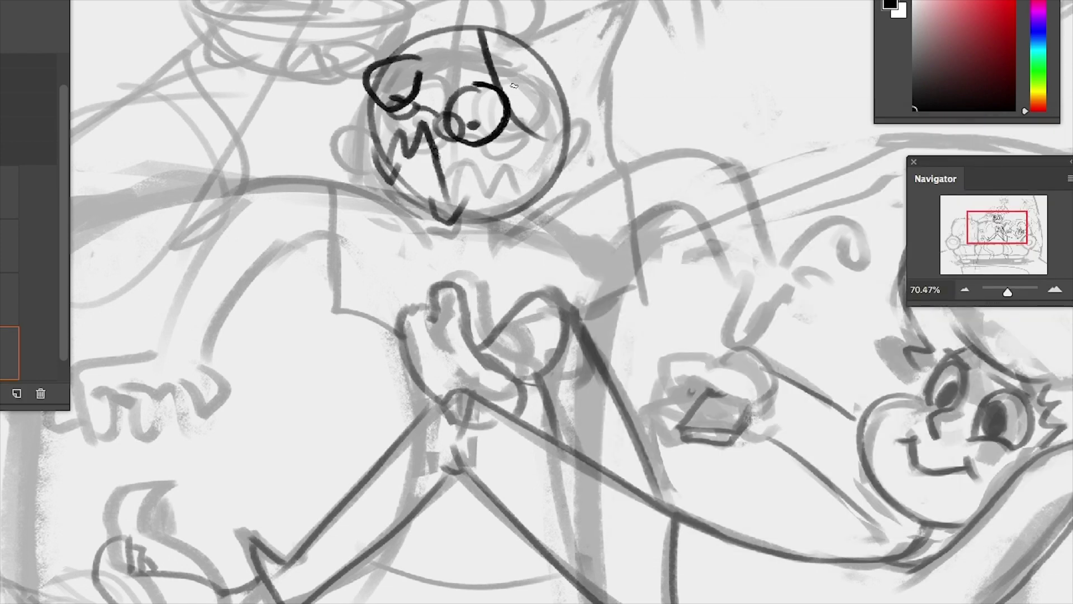
{"action": "mouse_move", "coordinate": [480, 32]}
{"action": "left_mouse_down"}
{"action": "mouse_move", "coordinate": [402, 53]}
{"action": "mouse_move", "coordinate": [484, 28]}
{"action": "mouse_move", "coordinate": [556, 128]}
{"action": "mouse_move", "coordinate": [570, 120]}
{"action": "mouse_move", "coordinate": [544, 187]}
{"action": "left_mouse_up"}
{"action": "left_click_drag", "start_coordinate": [521, 48], "coordinate": [559, 113]}
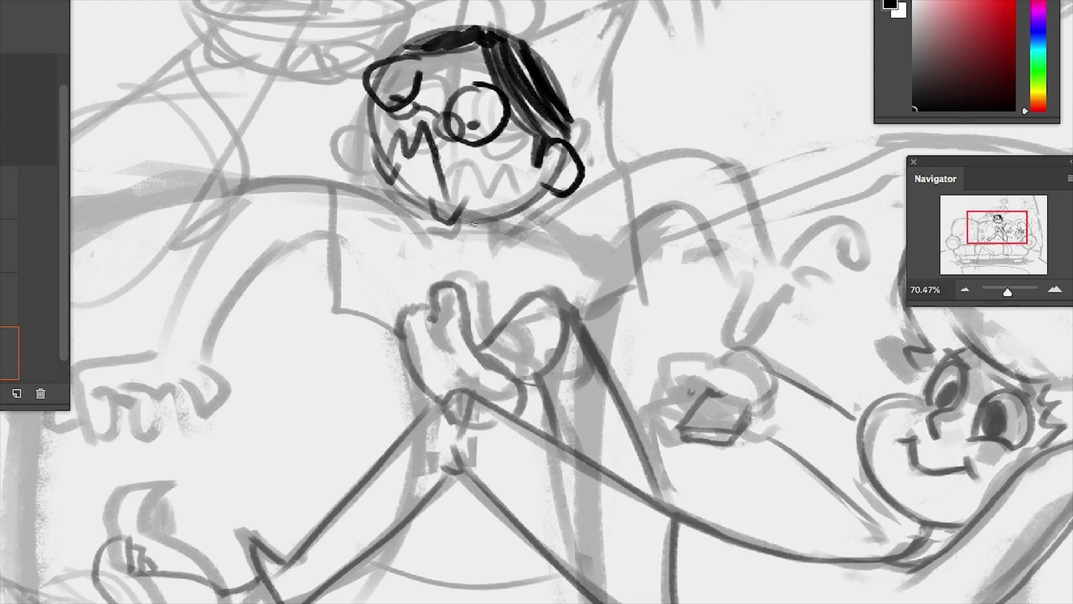
Ink the shoulder, arching right arm and curly-fingered hand
{"action": "mouse_move", "coordinate": [493, 215]}
{"action": "left_mouse_down"}
{"action": "mouse_move", "coordinate": [778, 249]}
{"action": "mouse_move", "coordinate": [838, 241]}
{"action": "mouse_move", "coordinate": [866, 262]}
{"action": "mouse_move", "coordinate": [838, 256]}
{"action": "left_mouse_up"}
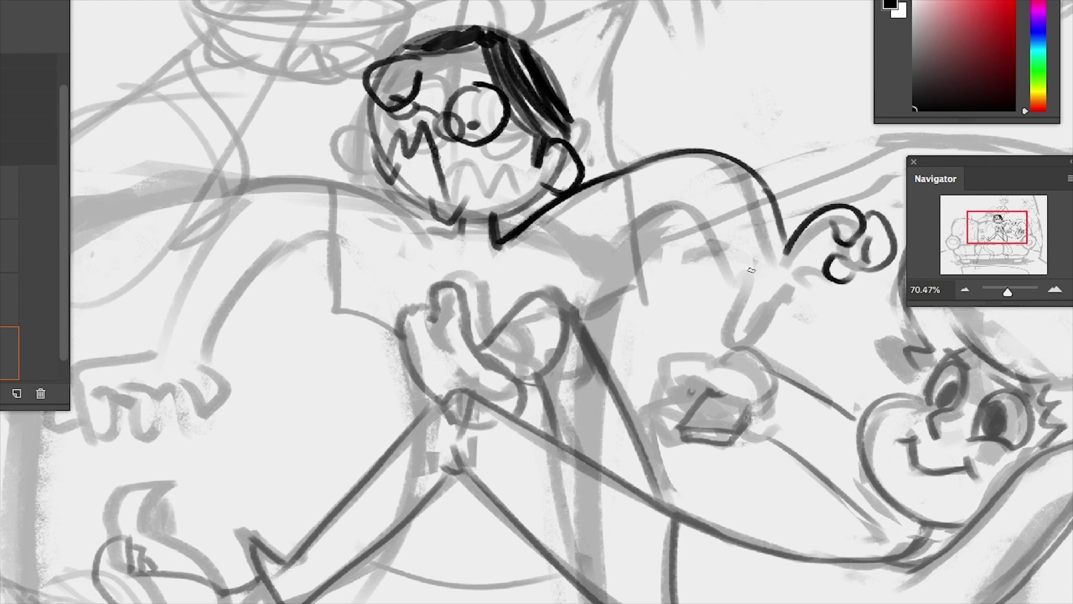
{"action": "mouse_move", "coordinate": [751, 275]}
{"action": "left_mouse_down"}
{"action": "mouse_move", "coordinate": [774, 305]}
{"action": "mouse_move", "coordinate": [816, 275]}
{"action": "left_mouse_up"}
{"action": "left_click_drag", "start_coordinate": [591, 255], "coordinate": [736, 240]}
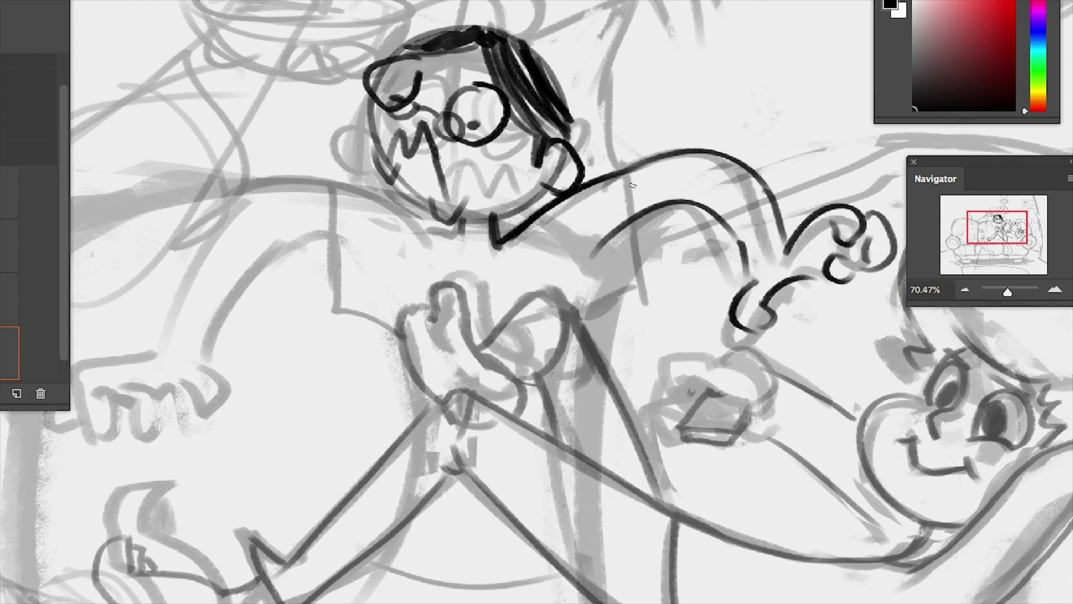
{"action": "mouse_move", "coordinate": [631, 185]}
{"action": "left_mouse_down"}
{"action": "mouse_move", "coordinate": [651, 282]}
{"action": "mouse_move", "coordinate": [600, 313]}
{"action": "left_mouse_up"}
{"action": "mouse_move", "coordinate": [510, 545]}
{"action": "left_mouse_down"}
{"action": "mouse_move", "coordinate": [581, 498]}
{"action": "mouse_move", "coordinate": [427, 541]}
{"action": "left_mouse_up"}
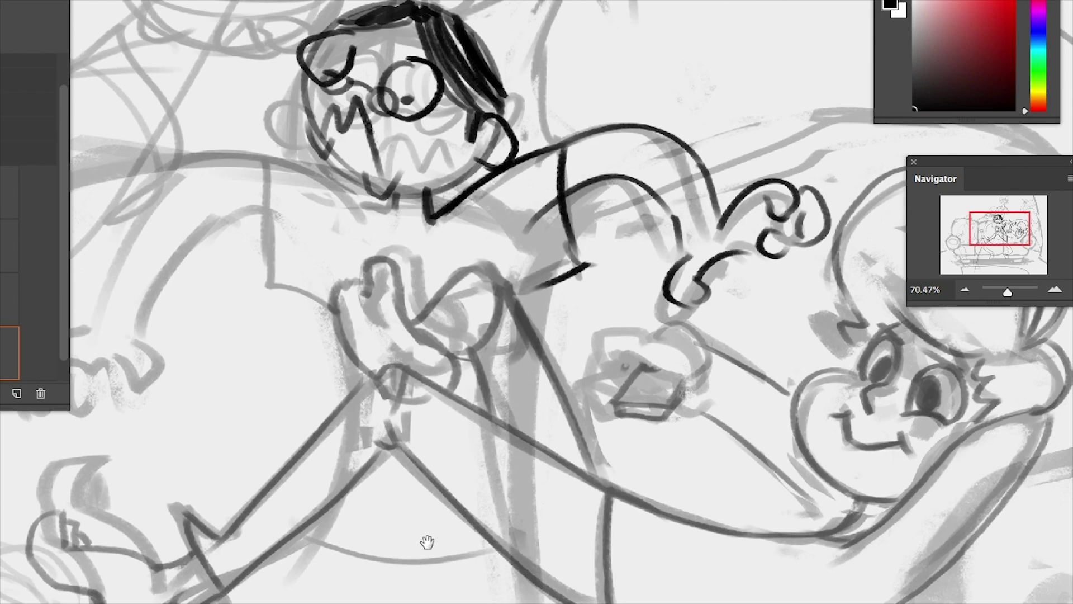
Duplicate and mirror the limb strokes to the left, then ink a new looped hand with thumb
{"action": "mouse_move", "coordinate": [450, 219]}
{"action": "left_mouse_down"}
{"action": "mouse_move", "coordinate": [486, 173]}
{"action": "mouse_move", "coordinate": [505, 276]}
{"action": "mouse_move", "coordinate": [433, 223]}
{"action": "left_mouse_up"}
{"action": "key", "text": "ctrl+alt+t"}
{"action": "left_click_drag", "start_coordinate": [786, 205], "coordinate": [67, 205]}
{"action": "left_click_drag", "start_coordinate": [673, 441], "coordinate": [780, 436]}
{"action": "key", "text": "Return"}
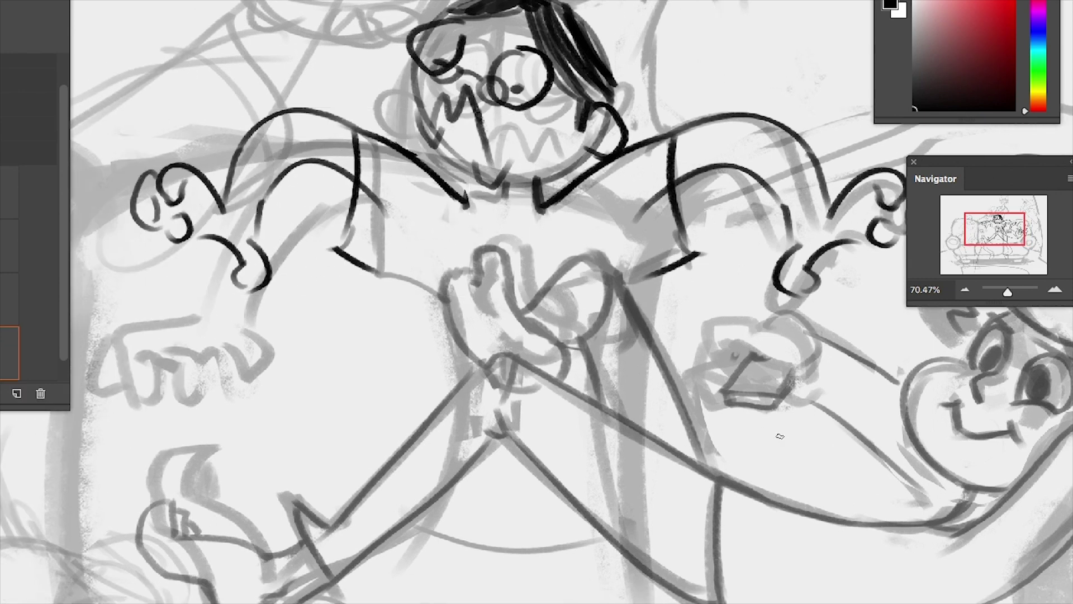
{"action": "left_click_drag", "start_coordinate": [140, 190], "coordinate": [257, 279]}
{"action": "mouse_move", "coordinate": [224, 184]}
{"action": "left_mouse_down"}
{"action": "mouse_move", "coordinate": [168, 246]}
{"action": "mouse_move", "coordinate": [209, 258]}
{"action": "left_mouse_up"}
{"action": "mouse_move", "coordinate": [258, 204]}
{"action": "left_mouse_down"}
{"action": "mouse_move", "coordinate": [244, 258]}
{"action": "mouse_move", "coordinate": [220, 131]}
{"action": "left_mouse_up"}
Ink the body sides and a long curling left leg with a closed looped tip
{"action": "mouse_move", "coordinate": [381, 146]}
{"action": "left_mouse_down"}
{"action": "mouse_move", "coordinate": [452, 263]}
{"action": "mouse_move", "coordinate": [392, 415]}
{"action": "left_mouse_up"}
{"action": "left_click_drag", "start_coordinate": [624, 156], "coordinate": [628, 394]}
{"action": "left_click_drag", "start_coordinate": [398, 411], "coordinate": [625, 446]}
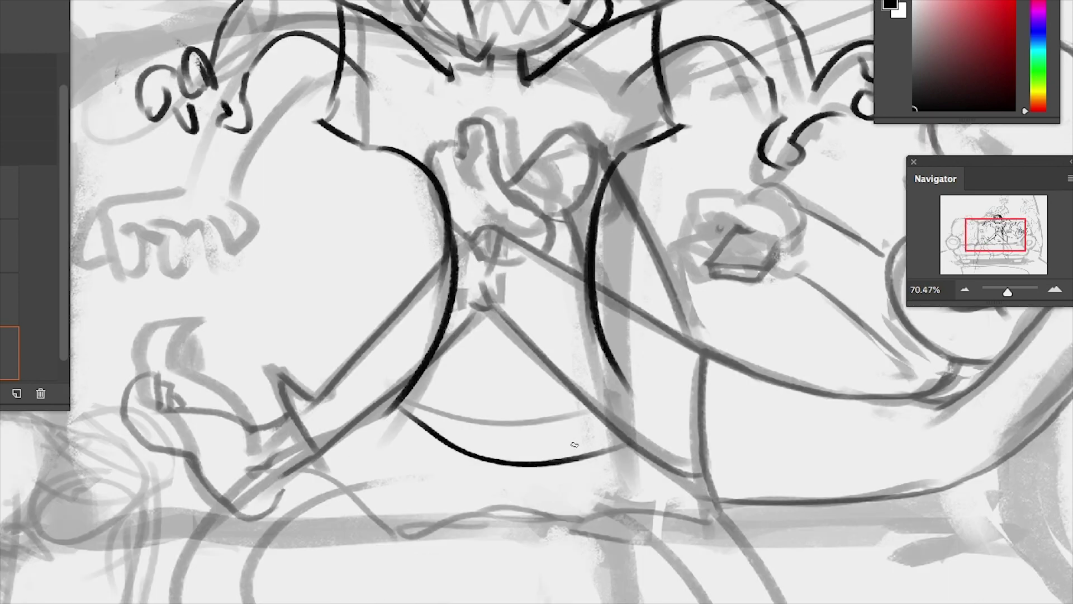
{"action": "mouse_move", "coordinate": [414, 430]}
{"action": "left_mouse_down"}
{"action": "mouse_move", "coordinate": [268, 425]}
{"action": "mouse_move", "coordinate": [341, 282]}
{"action": "mouse_move", "coordinate": [413, 573]}
{"action": "left_mouse_up"}
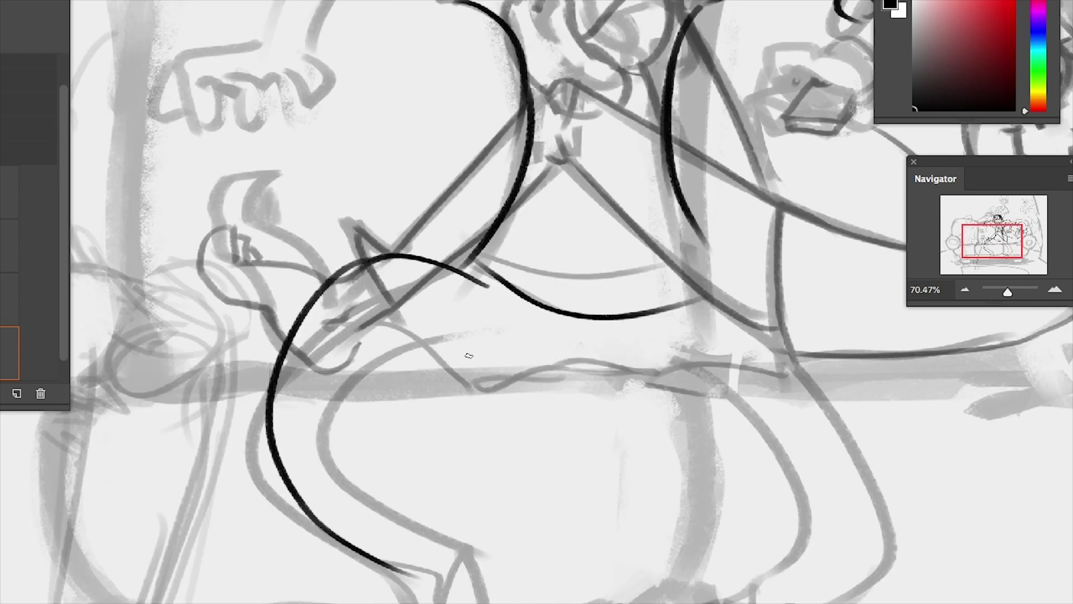
{"action": "left_click_drag", "start_coordinate": [469, 355], "coordinate": [352, 551]}
{"action": "key", "text": "ctrl+z"}
{"action": "key", "text": "ctrl+z"}
{"action": "key", "text": "ctrl+z"}
{"action": "left_click_drag", "start_coordinate": [481, 306], "coordinate": [380, 576]}
{"action": "mouse_move", "coordinate": [445, 358]}
{"action": "left_mouse_down"}
{"action": "mouse_move", "coordinate": [346, 545]}
{"action": "mouse_move", "coordinate": [464, 593]}
{"action": "left_mouse_up"}
{"action": "key", "text": "ctrl+z"}
{"action": "key", "text": "ctrl+z"}
{"action": "mouse_move", "coordinate": [441, 342]}
{"action": "left_mouse_down"}
{"action": "mouse_move", "coordinate": [474, 562]}
{"action": "mouse_move", "coordinate": [529, 433]}
{"action": "left_mouse_up"}
{"action": "mouse_move", "coordinate": [392, 454]}
{"action": "left_mouse_down"}
{"action": "mouse_move", "coordinate": [417, 546]}
{"action": "mouse_move", "coordinate": [524, 453]}
{"action": "left_mouse_up"}
{"action": "key", "text": "ctrl+z"}
{"action": "left_click_drag", "start_coordinate": [449, 477], "coordinate": [522, 448]}
{"action": "left_click_drag", "start_coordinate": [417, 455], "coordinate": [528, 467]}
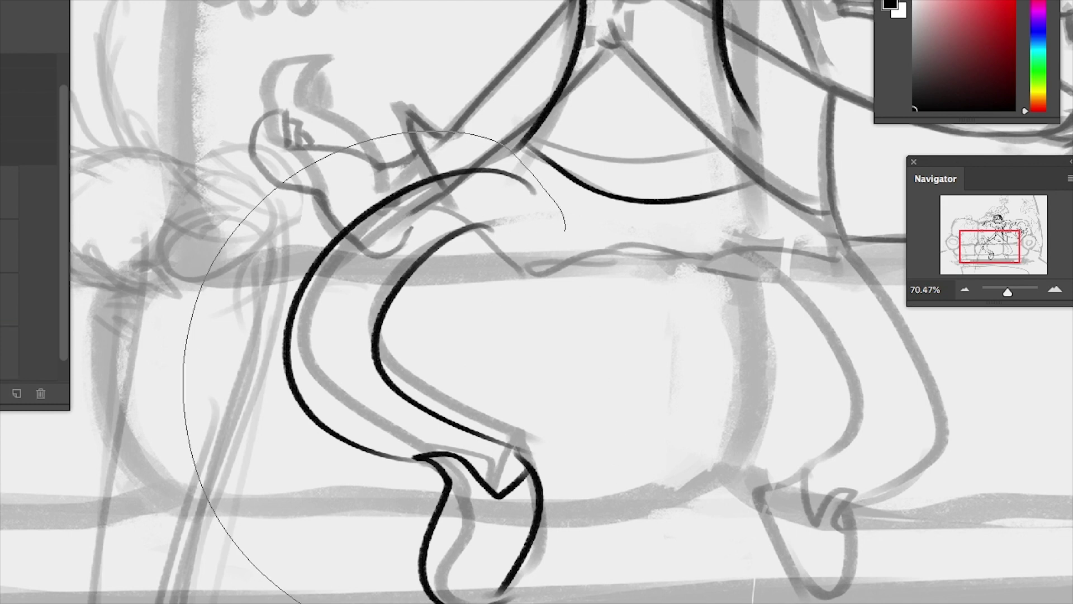
Copy the left leg curl, flip it onto the right side, and shift the left leg rightward
{"action": "left_click_drag", "start_coordinate": [565, 229], "coordinate": [587, 600]}
{"action": "key", "text": "ctrl+alt+t"}
{"action": "mouse_move", "coordinate": [283, 379]}
{"action": "left_mouse_down"}
{"action": "mouse_move", "coordinate": [897, 461]}
{"action": "mouse_move", "coordinate": [863, 455]}
{"action": "left_mouse_up"}
{"action": "key", "text": "Return"}
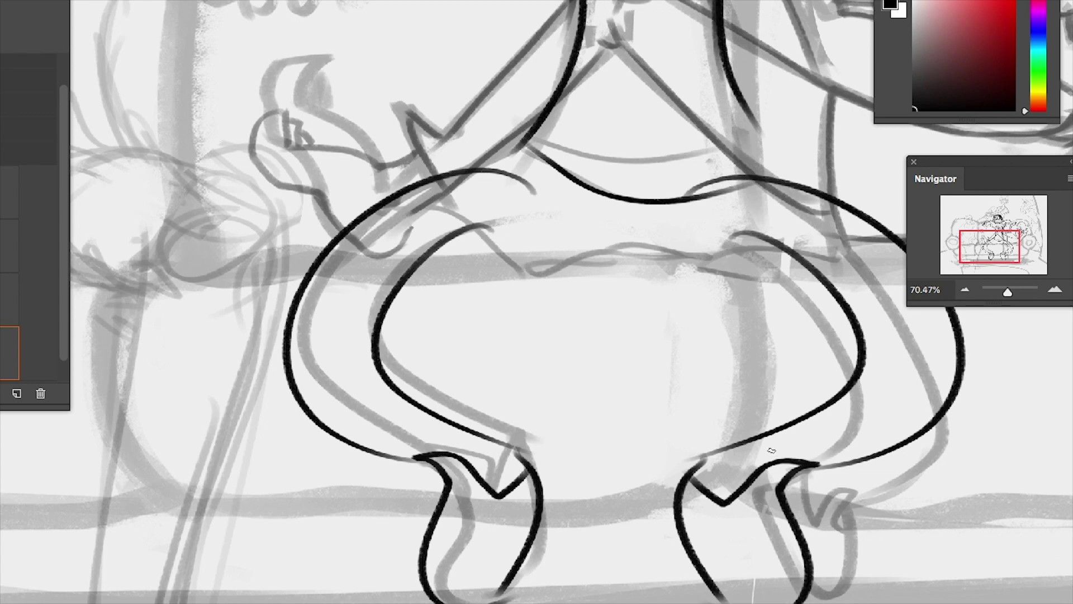
{"action": "left_click_drag", "start_coordinate": [512, 245], "coordinate": [584, 600]}
{"action": "key", "text": "ctrl+t"}
{"action": "key", "text": "Return"}
{"action": "key", "text": "ctrl+t"}
{"action": "left_click_drag", "start_coordinate": [472, 464], "coordinate": [520, 464]}
{"action": "key", "text": "Return"}
{"action": "key", "text": "ctrl+d"}
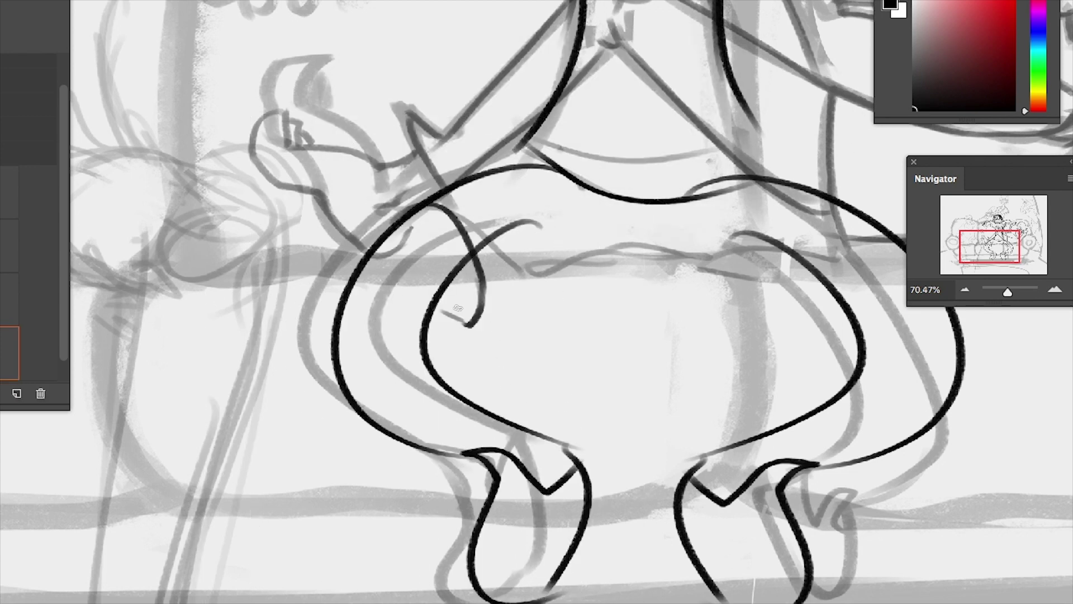
Draw curls inside the belly on both sides and an arch across its top
{"action": "left_click_drag", "start_coordinate": [407, 228], "coordinate": [456, 297]}
{"action": "key", "text": "ctrl+z"}
{"action": "left_click_drag", "start_coordinate": [358, 266], "coordinate": [441, 331]}
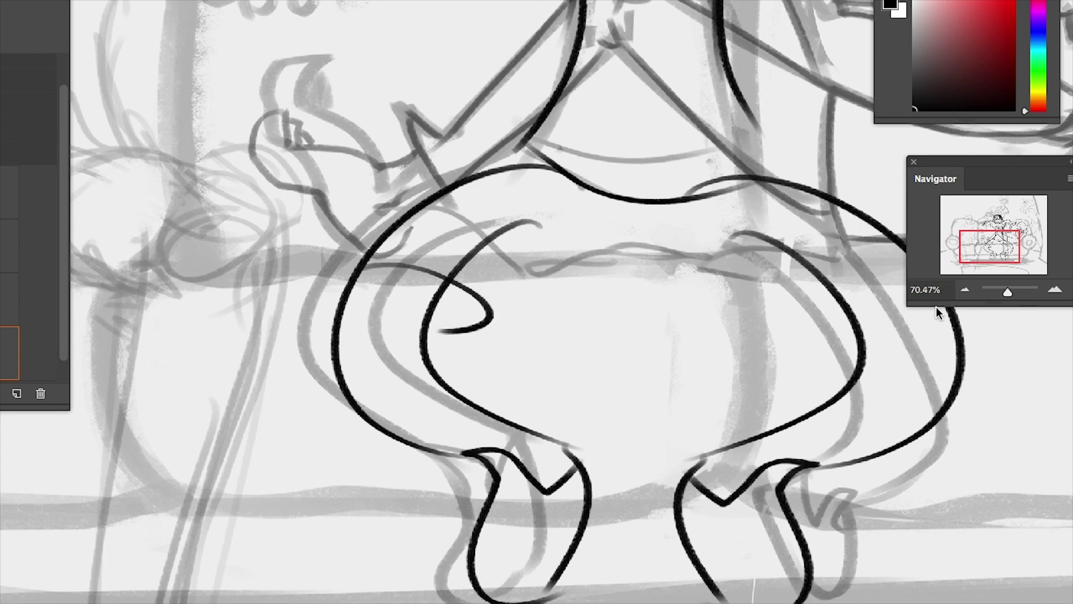
{"action": "left_click_drag", "start_coordinate": [944, 320], "coordinate": [871, 369]}
{"action": "mouse_move", "coordinate": [838, 290]}
{"action": "left_mouse_down"}
{"action": "mouse_move", "coordinate": [760, 235]}
{"action": "mouse_move", "coordinate": [796, 340]}
{"action": "left_mouse_up"}
{"action": "left_click_drag", "start_coordinate": [551, 251], "coordinate": [483, 307]}
{"action": "left_click_drag", "start_coordinate": [469, 246], "coordinate": [514, 223]}
{"action": "mouse_move", "coordinate": [526, 262]}
{"action": "left_mouse_down"}
{"action": "mouse_move", "coordinate": [731, 263]}
{"action": "mouse_move", "coordinate": [751, 276]}
{"action": "mouse_move", "coordinate": [738, 266]}
{"action": "left_mouse_up"}
{"action": "key", "text": "ctrl+z"}
{"action": "key", "text": "ctrl+z"}
{"action": "left_click_drag", "start_coordinate": [582, 238], "coordinate": [539, 274]}
{"action": "left_click_drag", "start_coordinate": [715, 260], "coordinate": [752, 273]}
{"action": "left_click_drag", "start_coordinate": [526, 484], "coordinate": [527, 486]}
{"action": "left_click_drag", "start_coordinate": [1008, 292], "coordinate": [1002, 291]}
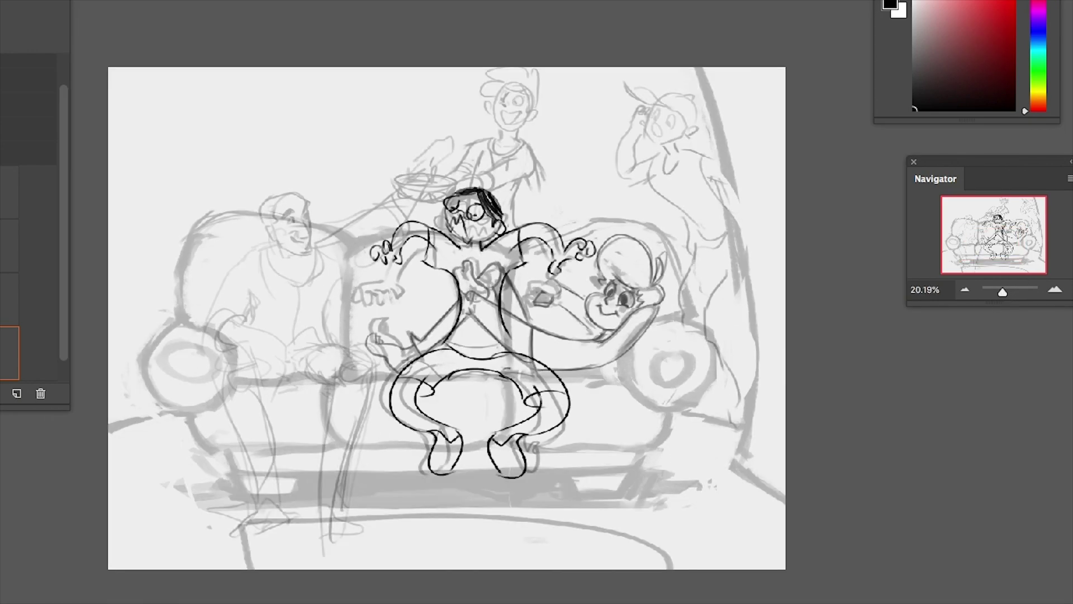
Try a Hue/Saturation change on the line art, then undo it
{"action": "key", "text": "ctrl+u"}
{"action": "left_click_drag", "start_coordinate": [987, 341], "coordinate": [1028, 339]}
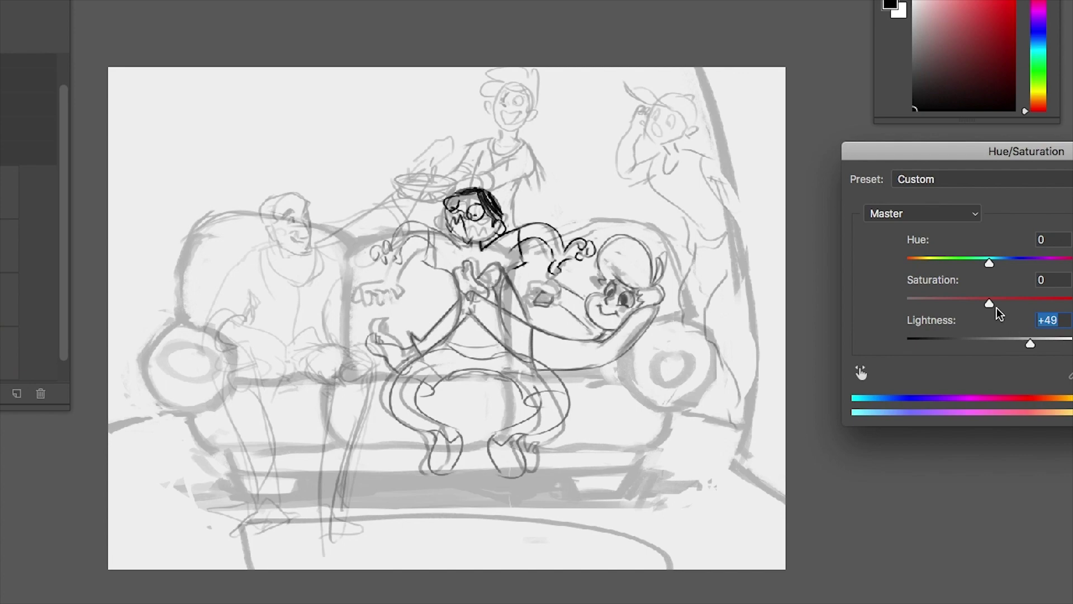
{"action": "left_click_drag", "start_coordinate": [989, 303], "coordinate": [1071, 302]}
{"action": "left_click_drag", "start_coordinate": [989, 262], "coordinate": [1028, 263]}
{"action": "key", "text": "Return"}
{"action": "key", "text": "ctrl+z"}
{"action": "key", "text": "ctrl+z"}
{"action": "key", "text": "ctrl+z"}
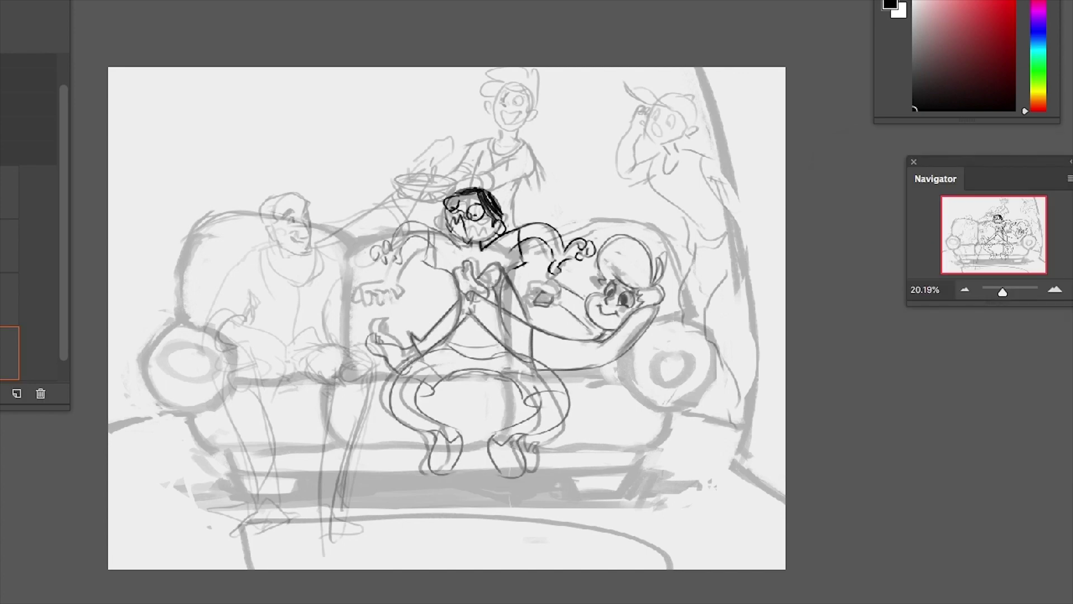
Hatch black shading along the right and left collar beside the squatting figure's neck
{"action": "left_click_drag", "start_coordinate": [1002, 292], "coordinate": [1007, 291]}
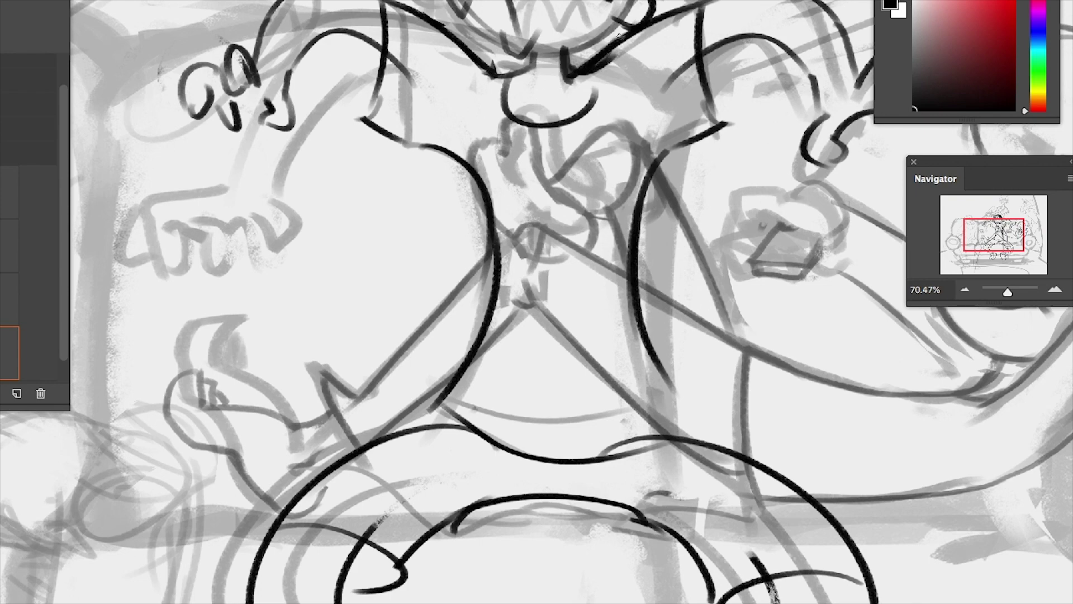
{"action": "mouse_move", "coordinate": [576, 263]}
{"action": "left_mouse_down"}
{"action": "mouse_move", "coordinate": [445, 427]}
{"action": "mouse_move", "coordinate": [517, 451]}
{"action": "mouse_move", "coordinate": [520, 475]}
{"action": "left_mouse_up"}
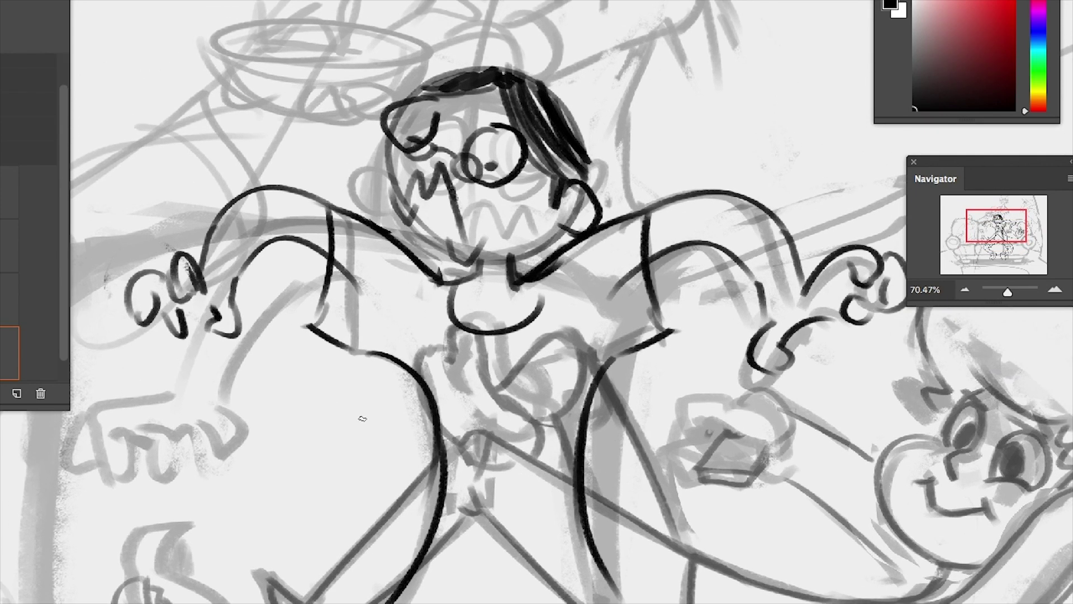
{"action": "left_click_drag", "start_coordinate": [563, 234], "coordinate": [515, 276]}
{"action": "left_click_drag", "start_coordinate": [424, 244], "coordinate": [447, 266]}
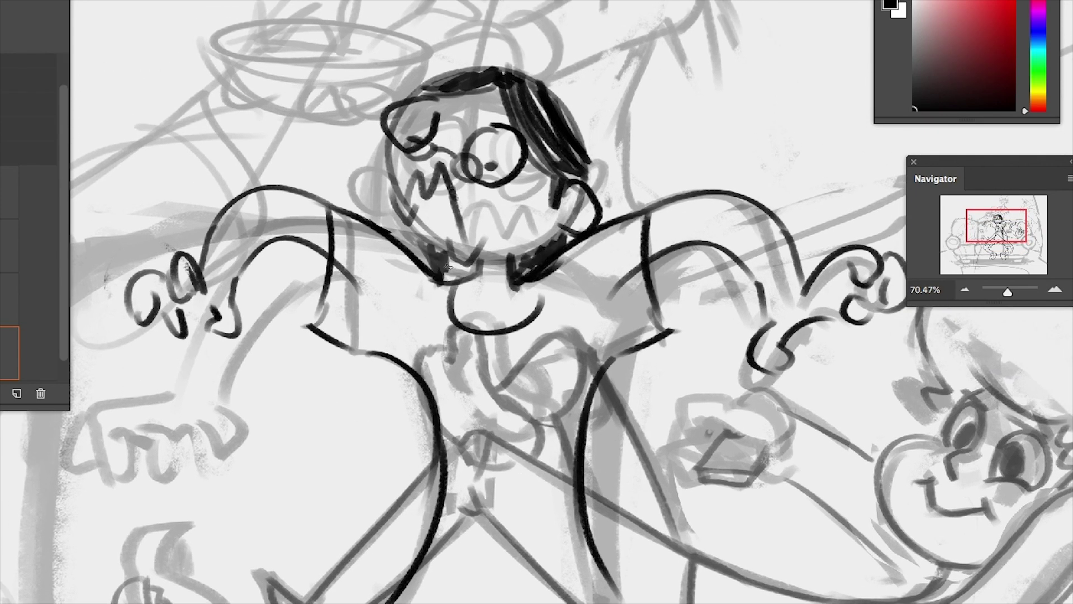
{"action": "left_click_drag", "start_coordinate": [1007, 291], "coordinate": [1001, 291]}
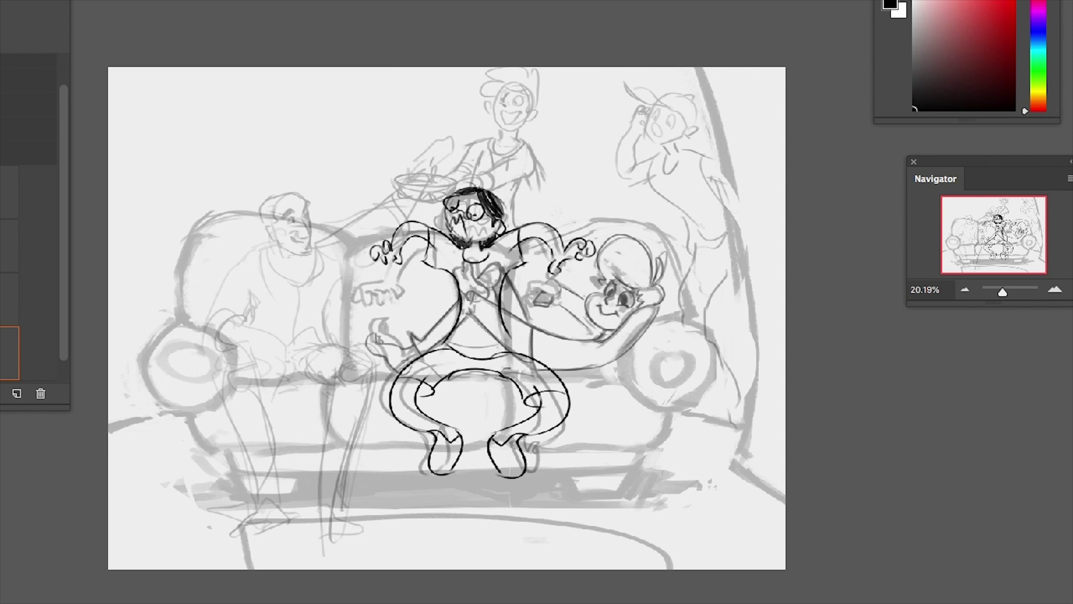
Check the squatting figure's lines by hiding and showing them, then fill the reclining figure's lines purple
{"action": "key", "text": "Right"}
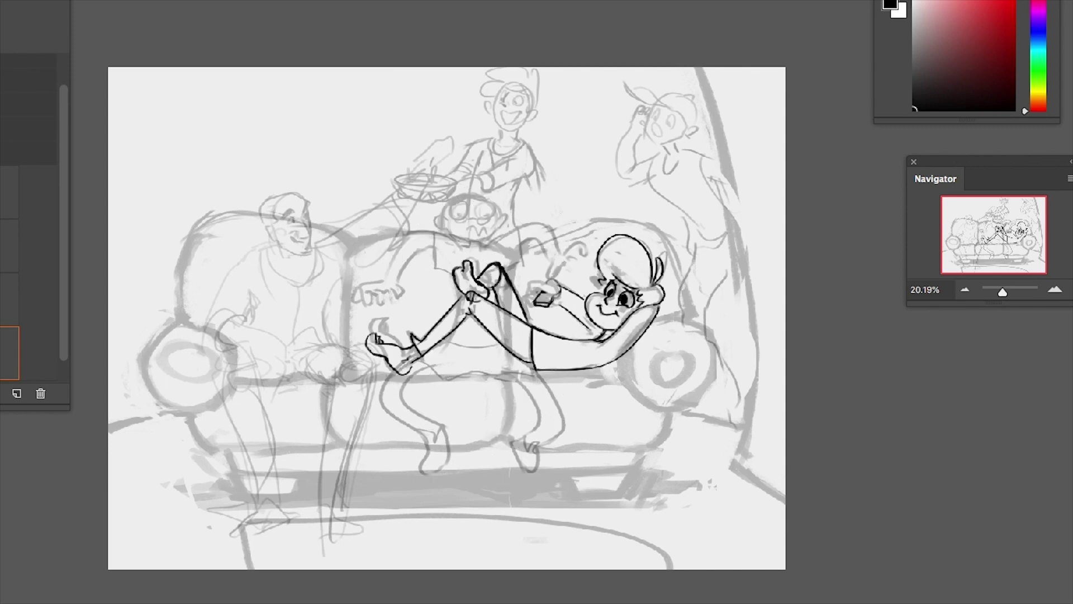
{"action": "key", "text": "Left"}
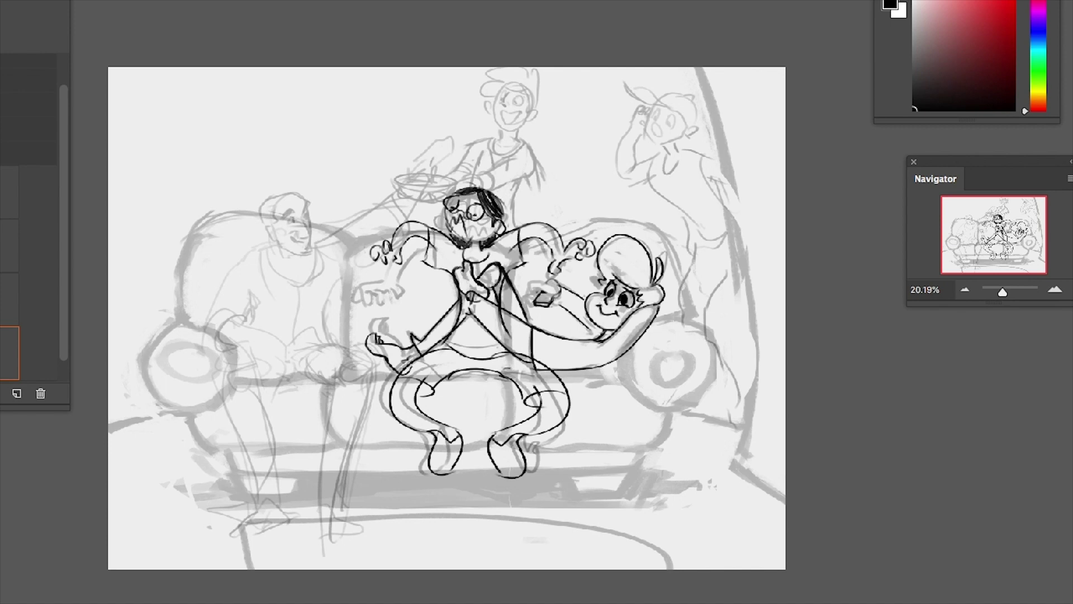
{"action": "left_click", "coordinate": [957, 14]}
{"action": "left_click", "coordinate": [634, 347]}
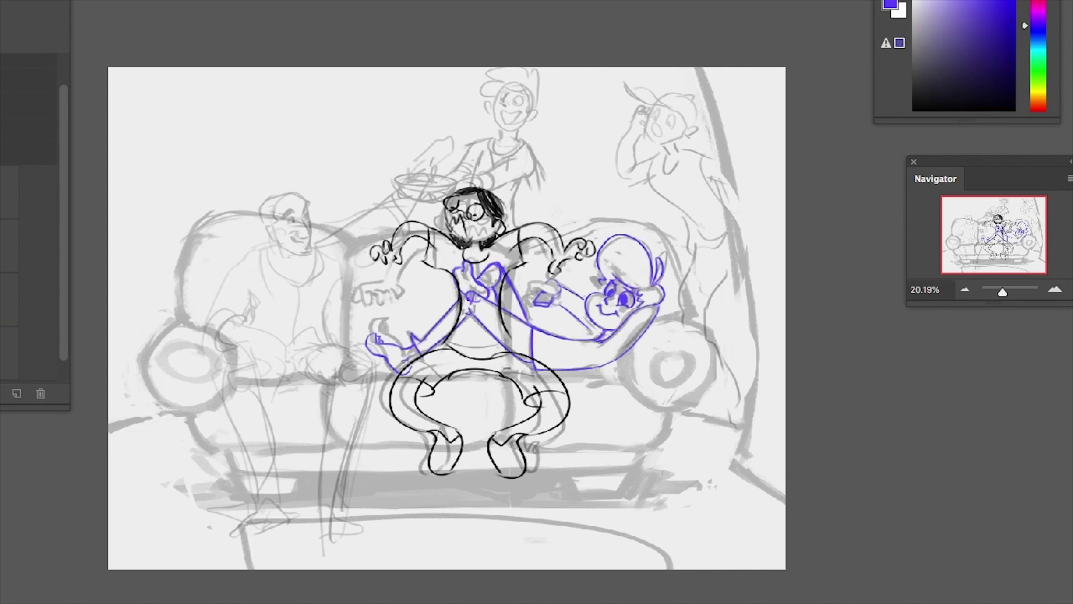
Switch the paint colour to red and review the drawing, ending at full-canvas view
{"action": "key", "text": "alt+shift+BackSpace"}
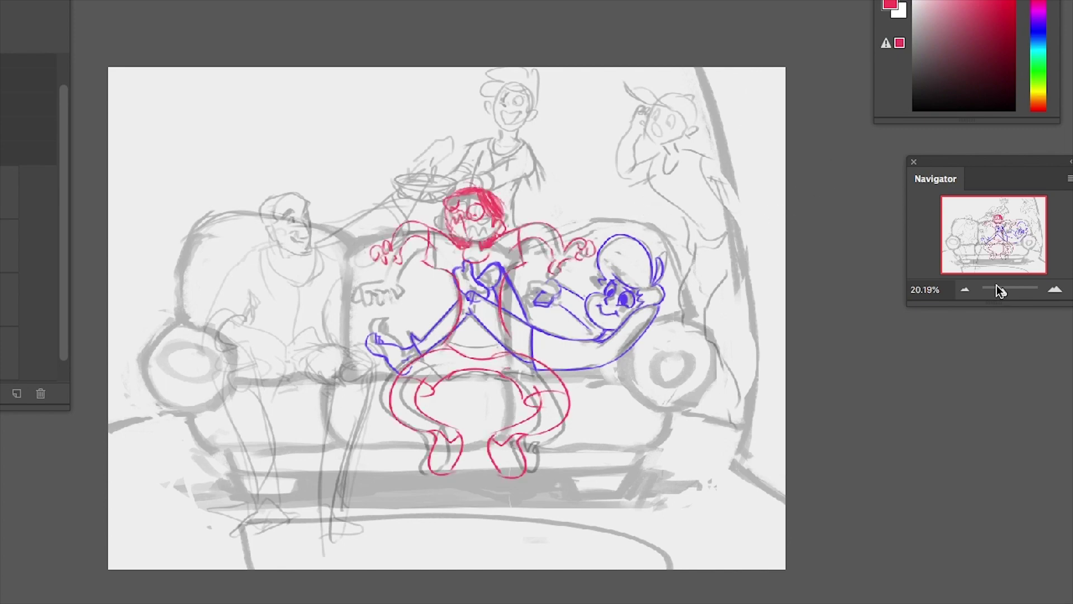
{"action": "left_click_drag", "start_coordinate": [1000, 290], "coordinate": [1008, 291]}
{"action": "left_click_drag", "start_coordinate": [759, 207], "coordinate": [843, 298]}
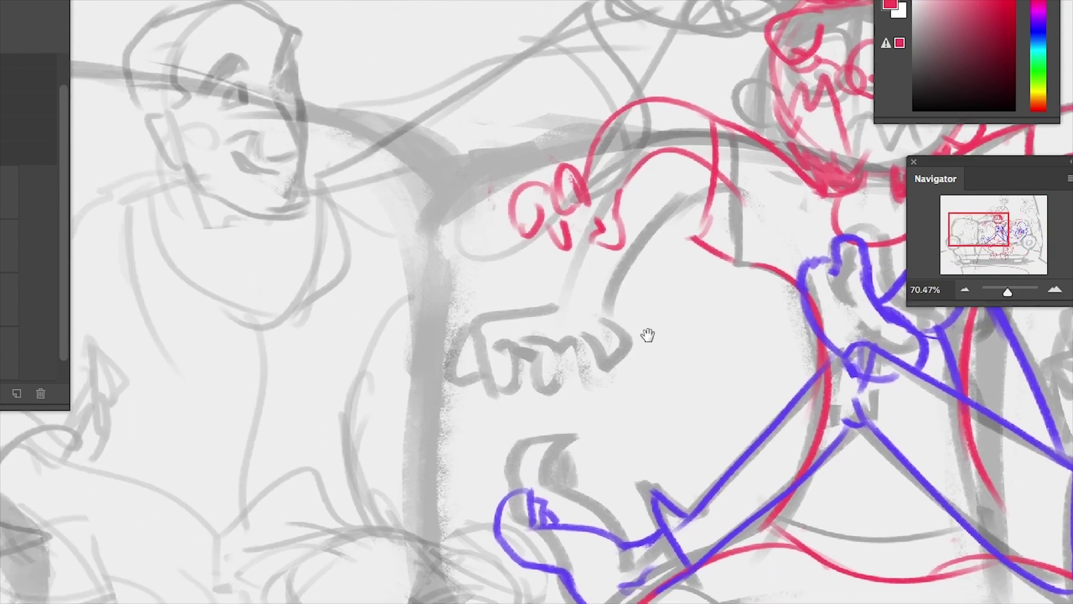
{"action": "left_click_drag", "start_coordinate": [647, 334], "coordinate": [519, 206]}
{"action": "key", "text": "ctrl+0"}
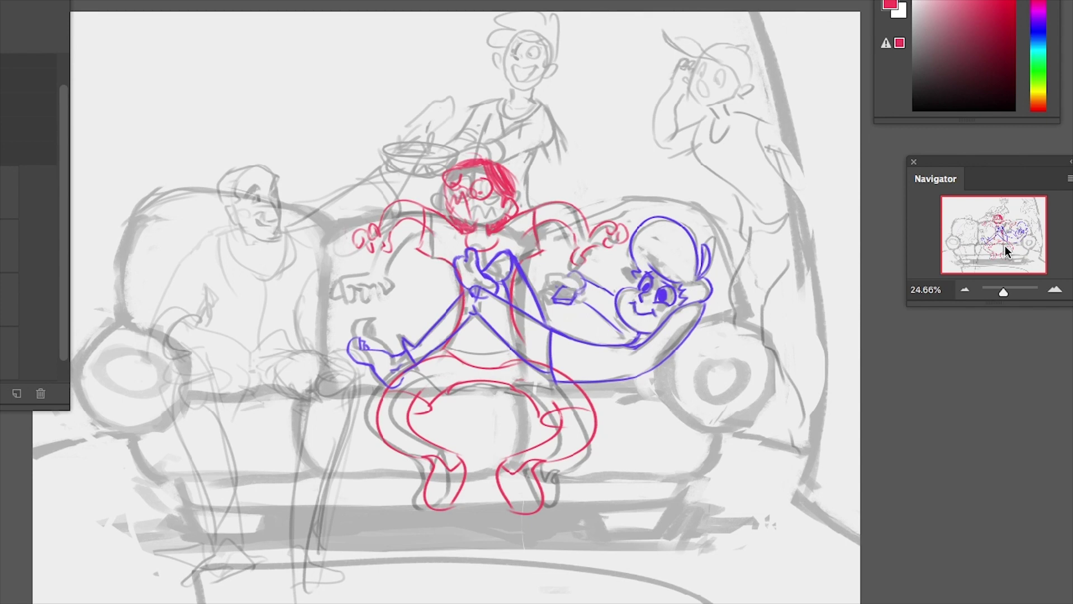
Try red and light-green test strokes on the capped figure's face, then discard them
{"action": "left_click_drag", "start_coordinate": [998, 292], "coordinate": [1010, 295]}
{"action": "left_click_drag", "start_coordinate": [496, 250], "coordinate": [457, 385]}
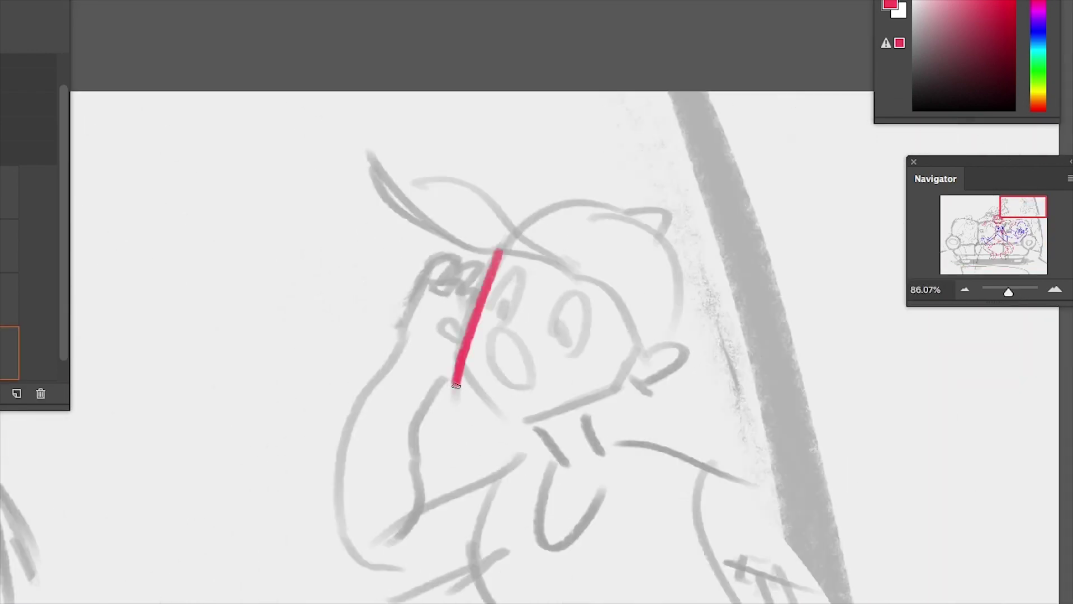
{"action": "key", "text": "ctrl+z"}
{"action": "left_click_drag", "start_coordinate": [1040, 86], "coordinate": [1041, 78]}
{"action": "left_click", "coordinate": [963, 4]}
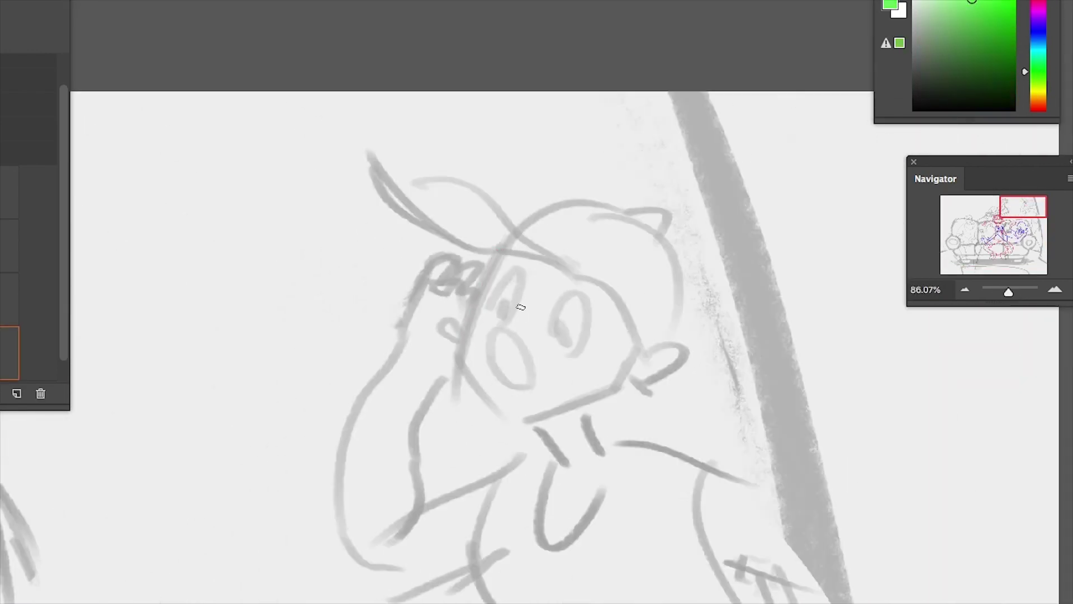
{"action": "mouse_move", "coordinate": [506, 252]}
{"action": "left_mouse_down"}
{"action": "mouse_move", "coordinate": [467, 372]}
{"action": "mouse_move", "coordinate": [511, 417]}
{"action": "left_mouse_up"}
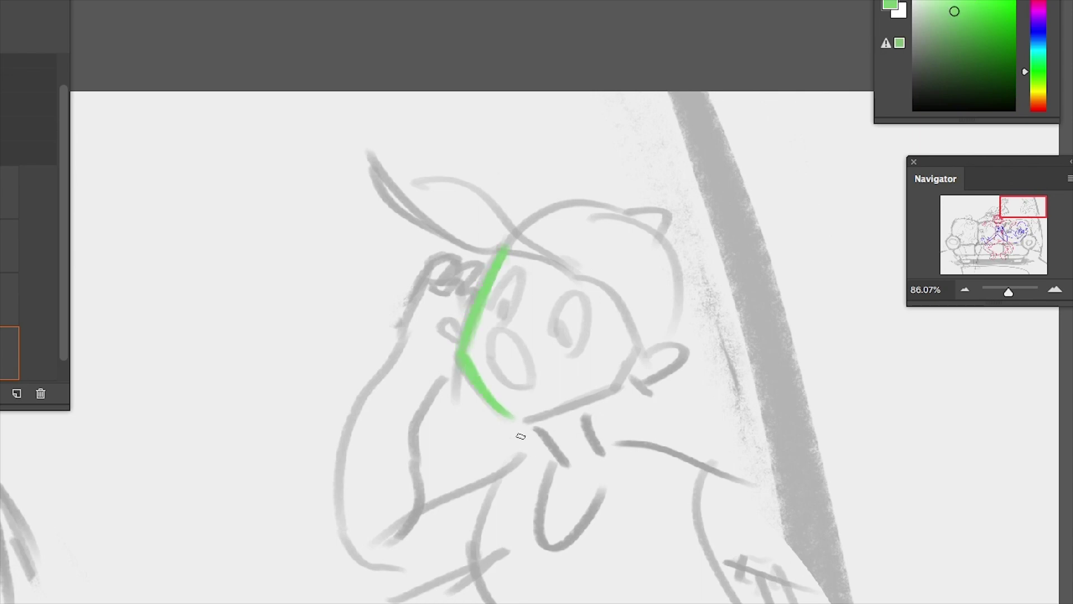
{"action": "left_click_drag", "start_coordinate": [634, 352], "coordinate": [629, 381]}
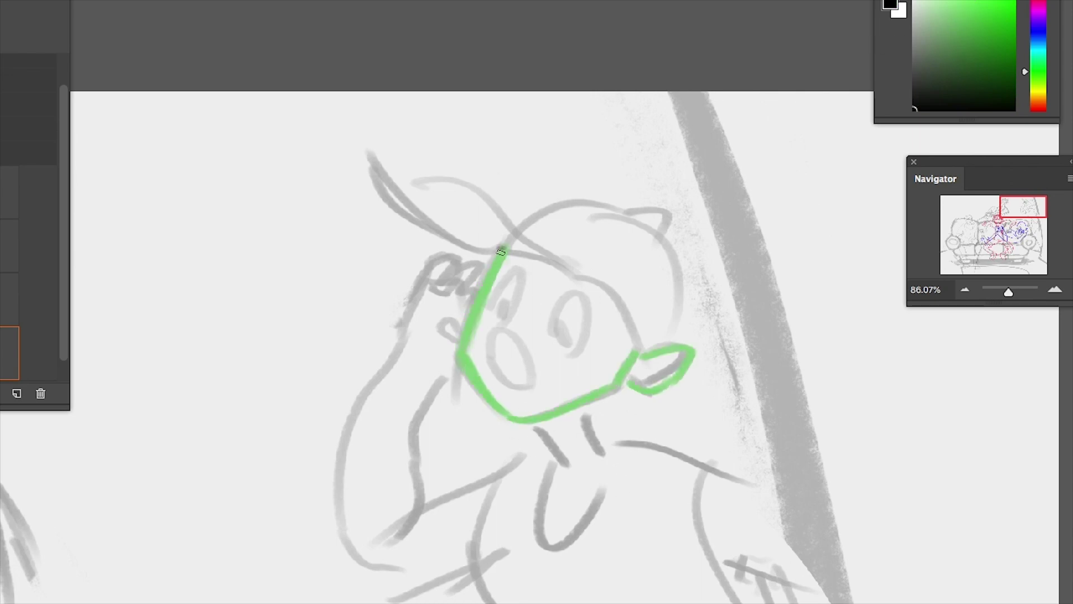
{"action": "key", "text": "ctrl+z"}
{"action": "key", "text": "ctrl+z"}
{"action": "key", "text": "ctrl+z"}
Ink the cap's inner arc, top curl and lower-right edge in black, redoing missed head strokes
{"action": "mouse_move", "coordinate": [495, 251]}
{"action": "left_mouse_down"}
{"action": "mouse_move", "coordinate": [467, 421]}
{"action": "mouse_move", "coordinate": [478, 385]}
{"action": "mouse_move", "coordinate": [471, 349]}
{"action": "mouse_move", "coordinate": [527, 437]}
{"action": "mouse_move", "coordinate": [635, 372]}
{"action": "mouse_move", "coordinate": [633, 357]}
{"action": "mouse_move", "coordinate": [646, 388]}
{"action": "mouse_move", "coordinate": [614, 303]}
{"action": "mouse_move", "coordinate": [407, 201]}
{"action": "mouse_move", "coordinate": [615, 266]}
{"action": "mouse_move", "coordinate": [591, 287]}
{"action": "left_mouse_up"}
{"action": "key", "text": "ctrl+z"}
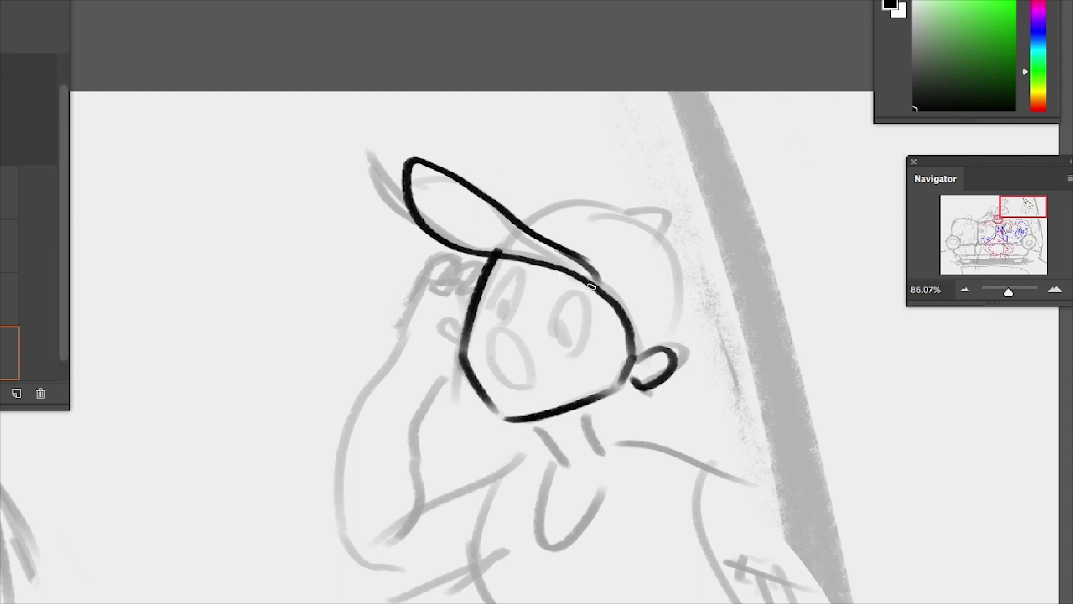
{"action": "mouse_move", "coordinate": [561, 193]}
{"action": "left_mouse_down"}
{"action": "mouse_move", "coordinate": [684, 270]}
{"action": "mouse_move", "coordinate": [671, 339]}
{"action": "left_mouse_up"}
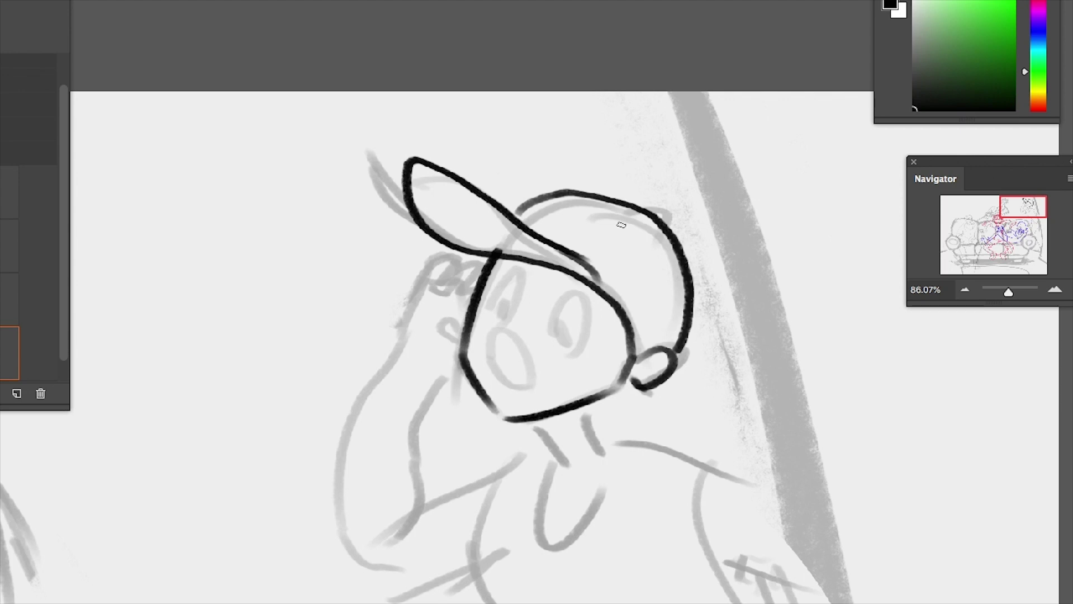
{"action": "key", "text": "ctrl+z"}
{"action": "left_click_drag", "start_coordinate": [517, 213], "coordinate": [657, 236]}
{"action": "key", "text": "ctrl+z"}
{"action": "mouse_move", "coordinate": [537, 196]}
{"action": "left_mouse_down"}
{"action": "mouse_move", "coordinate": [521, 210]}
{"action": "mouse_move", "coordinate": [602, 194]}
{"action": "mouse_move", "coordinate": [676, 342]}
{"action": "left_mouse_up"}
{"action": "key", "text": "ctrl+z"}
{"action": "left_click_drag", "start_coordinate": [662, 296], "coordinate": [668, 221]}
{"action": "key", "text": "ctrl+z"}
{"action": "left_click_drag", "start_coordinate": [609, 287], "coordinate": [670, 237]}
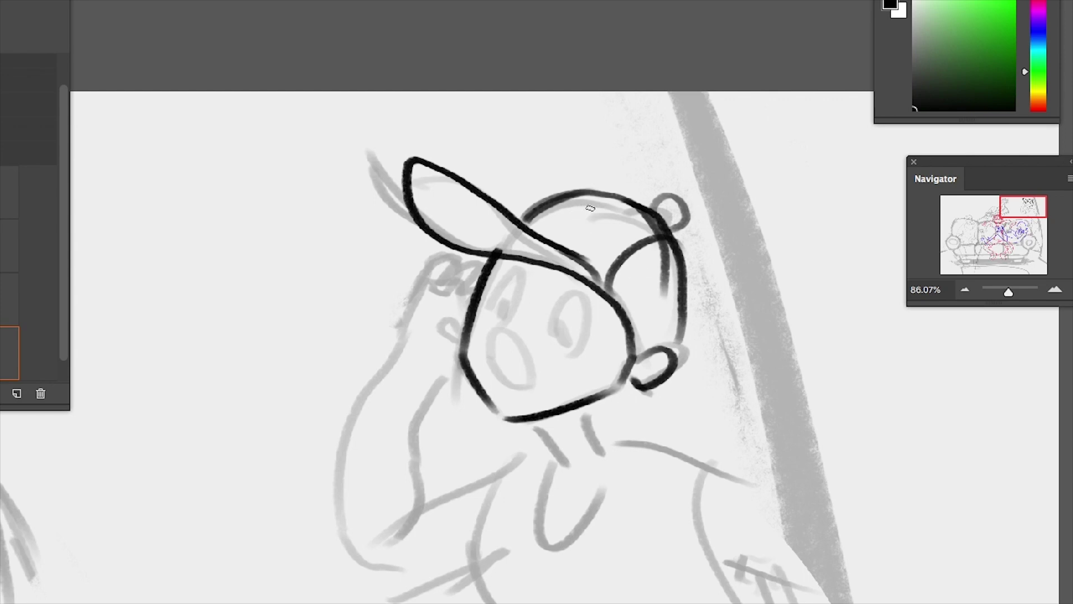
{"action": "left_click_drag", "start_coordinate": [591, 208], "coordinate": [574, 229]}
{"action": "key", "text": "ctrl+z"}
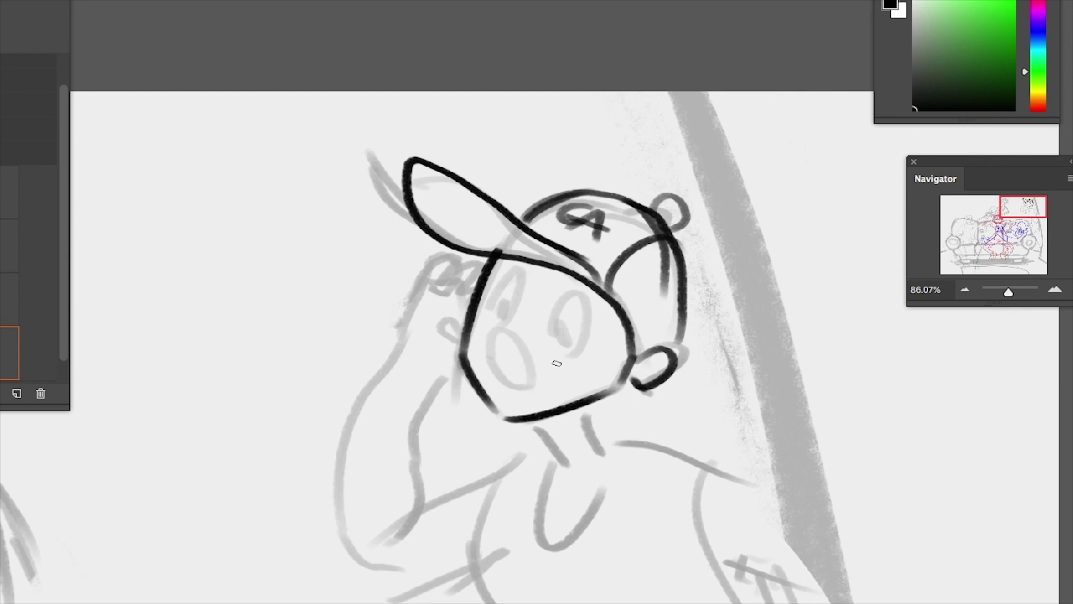
{"action": "left_click_drag", "start_coordinate": [625, 310], "coordinate": [635, 353]}
Ink zigzag hair under the brim, the left eye, ear loop and hair strands, discarding mouth attempts
{"action": "mouse_move", "coordinate": [486, 258]}
{"action": "left_mouse_down"}
{"action": "mouse_move", "coordinate": [530, 271]}
{"action": "mouse_move", "coordinate": [539, 290]}
{"action": "mouse_move", "coordinate": [594, 283]}
{"action": "left_mouse_up"}
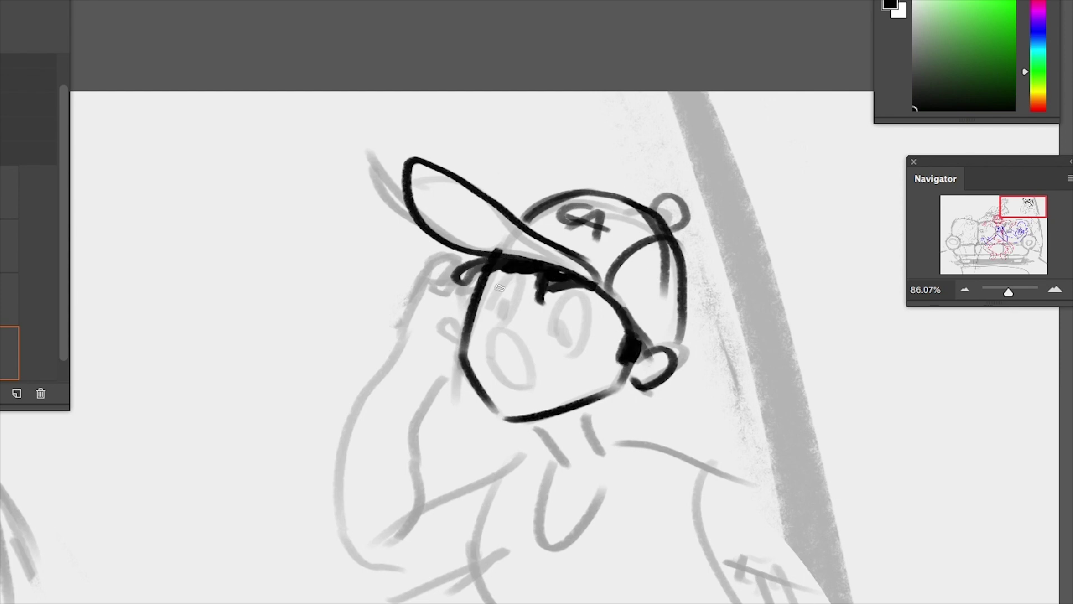
{"action": "key", "text": "ctrl+z"}
{"action": "key", "text": "ctrl+z"}
{"action": "key", "text": "ctrl+z"}
{"action": "mouse_move", "coordinate": [500, 258]}
{"action": "left_mouse_down"}
{"action": "mouse_move", "coordinate": [543, 314]}
{"action": "mouse_move", "coordinate": [574, 276]}
{"action": "mouse_move", "coordinate": [590, 281]}
{"action": "mouse_move", "coordinate": [545, 285]}
{"action": "mouse_move", "coordinate": [559, 329]}
{"action": "mouse_move", "coordinate": [587, 297]}
{"action": "mouse_move", "coordinate": [562, 329]}
{"action": "left_mouse_up"}
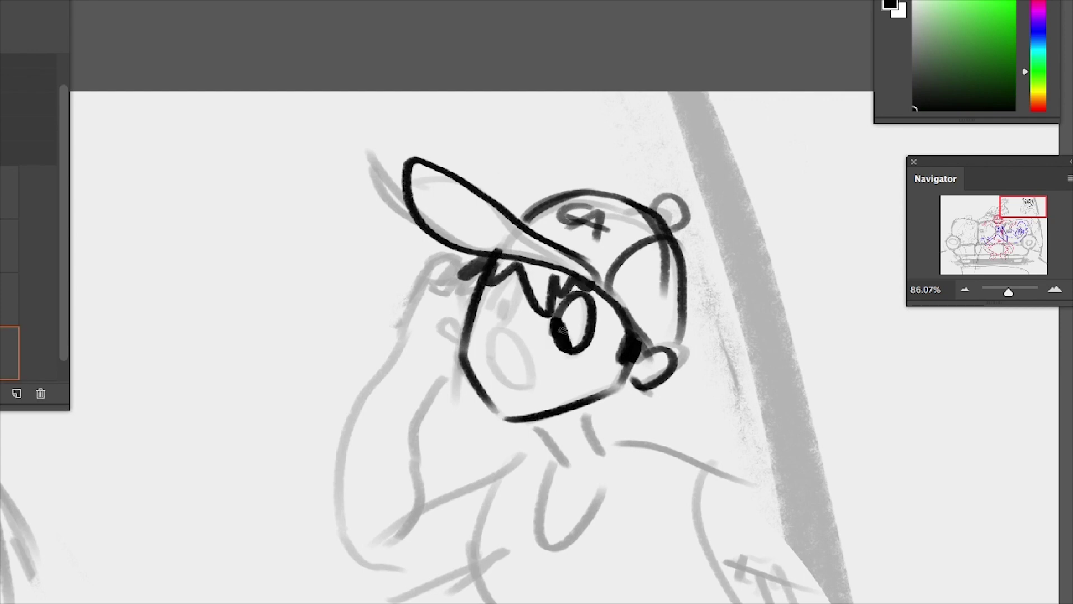
{"action": "mouse_move", "coordinate": [493, 316]}
{"action": "left_mouse_down"}
{"action": "mouse_move", "coordinate": [513, 384]}
{"action": "mouse_move", "coordinate": [536, 386]}
{"action": "left_mouse_up"}
{"action": "key", "text": "ctrl+z"}
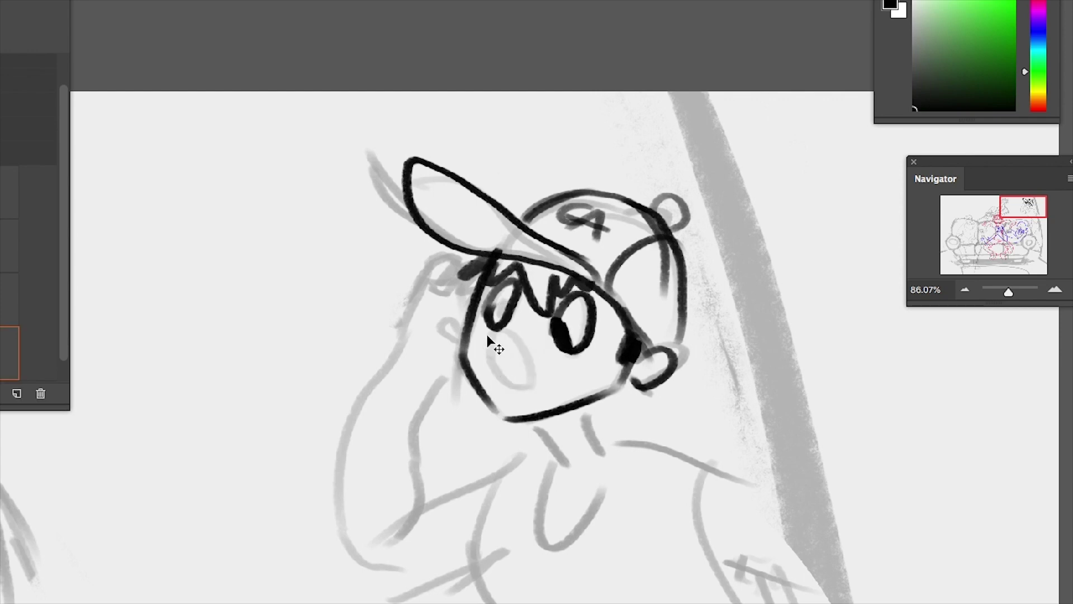
{"action": "mouse_move", "coordinate": [505, 338]}
{"action": "left_mouse_down"}
{"action": "mouse_move", "coordinate": [528, 388]}
{"action": "mouse_move", "coordinate": [526, 335]}
{"action": "left_mouse_up"}
{"action": "key", "text": "ctrl+z"}
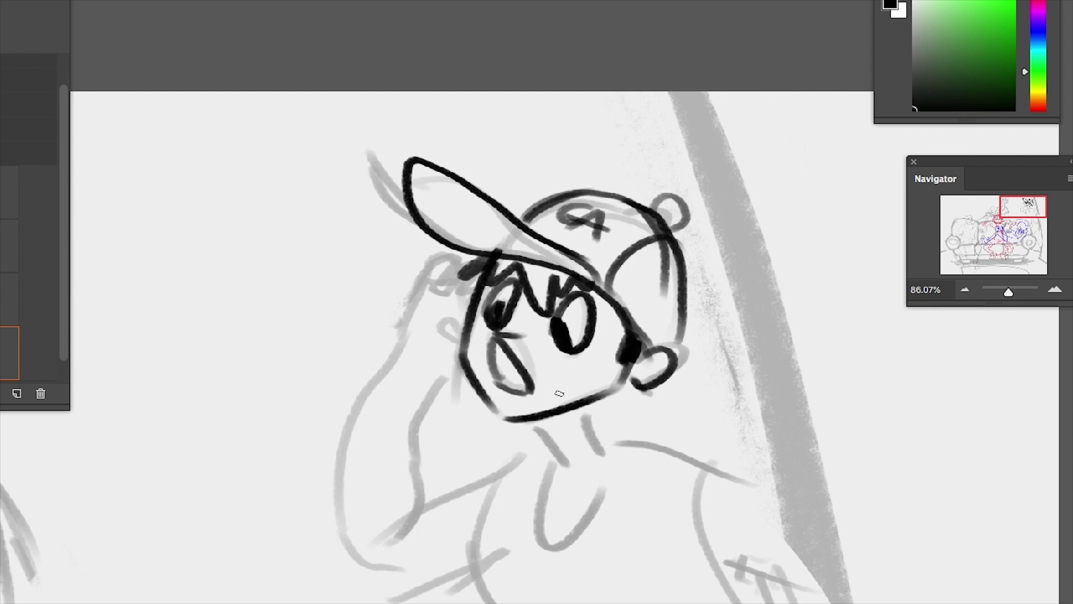
{"action": "key", "text": "ctrl+z"}
{"action": "left_click_drag", "start_coordinate": [501, 384], "coordinate": [524, 386]}
{"action": "key", "text": "ctrl+z"}
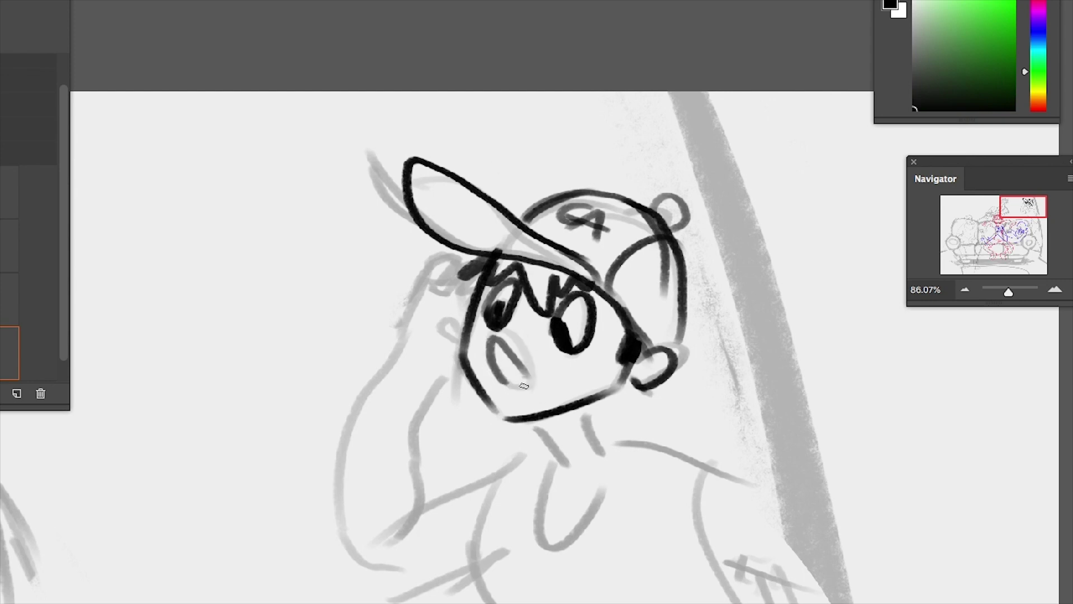
{"action": "key", "text": "ctrl+z"}
{"action": "mouse_move", "coordinate": [632, 379]}
{"action": "left_mouse_down"}
{"action": "mouse_move", "coordinate": [656, 358]}
{"action": "mouse_move", "coordinate": [643, 385]}
{"action": "mouse_move", "coordinate": [629, 356]}
{"action": "left_mouse_up"}
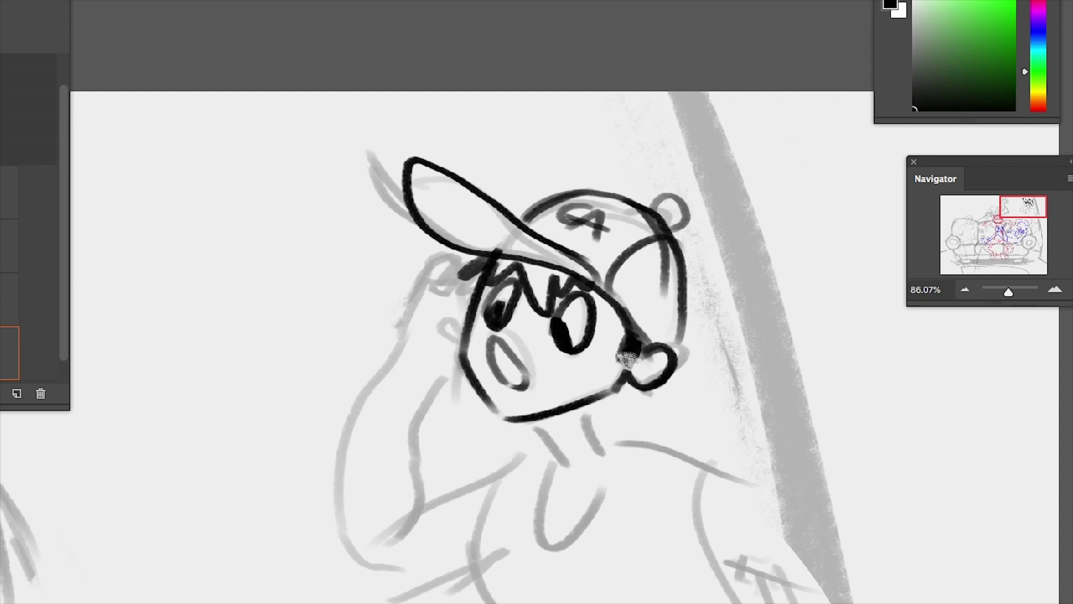
{"action": "mouse_move", "coordinate": [540, 275]}
{"action": "left_mouse_down"}
{"action": "mouse_move", "coordinate": [535, 306]}
{"action": "mouse_move", "coordinate": [549, 306]}
{"action": "left_mouse_up"}
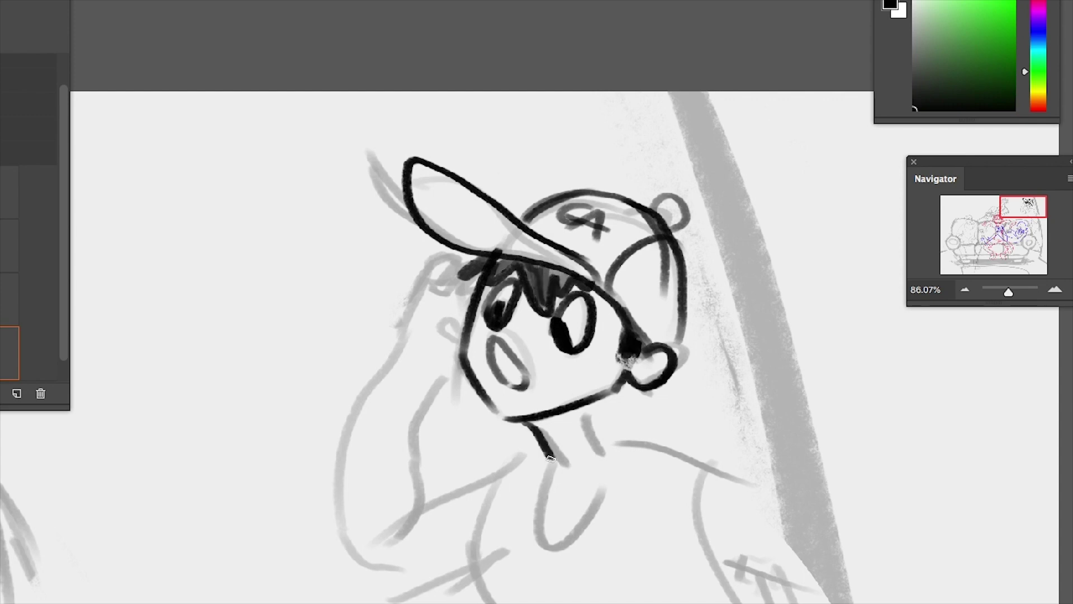
Ink the neck line under the chin and the raised arm over its grey sketch
{"action": "mouse_move", "coordinate": [585, 415]}
{"action": "left_mouse_down"}
{"action": "mouse_move", "coordinate": [604, 456]}
{"action": "mouse_move", "coordinate": [619, 450]}
{"action": "left_mouse_up"}
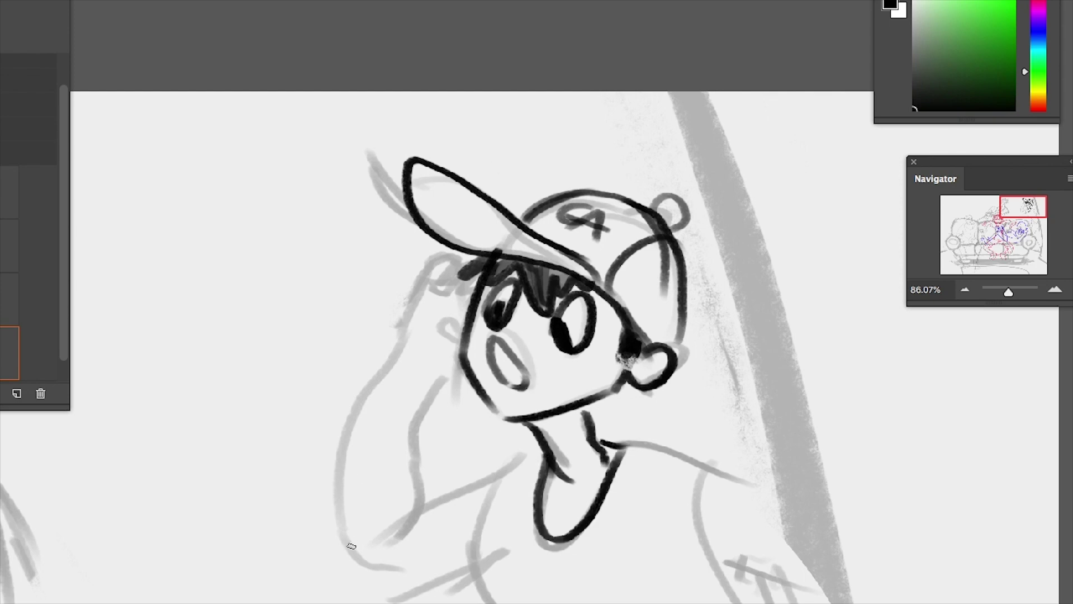
{"action": "key", "text": "ctrl+z"}
{"action": "mouse_move", "coordinate": [351, 545]}
{"action": "left_mouse_down"}
{"action": "mouse_move", "coordinate": [373, 410]}
{"action": "mouse_move", "coordinate": [426, 285]}
{"action": "left_mouse_up"}
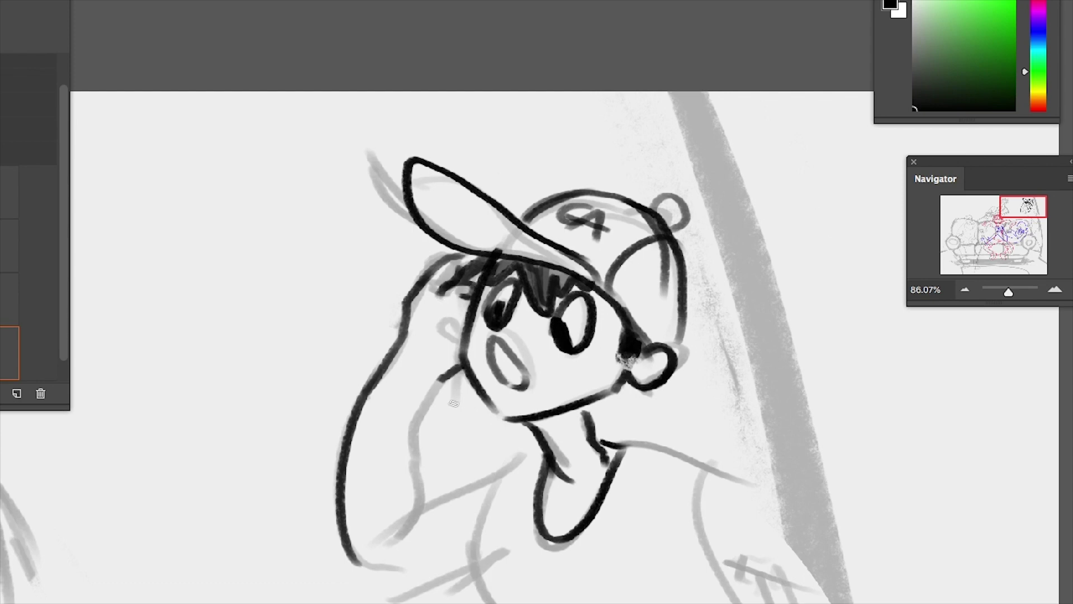
{"action": "mouse_move", "coordinate": [442, 376]}
{"action": "left_mouse_down"}
{"action": "mouse_move", "coordinate": [400, 438]}
{"action": "mouse_move", "coordinate": [403, 539]}
{"action": "left_mouse_up"}
Ink both torso lines and a short stroke at the elbow
{"action": "mouse_move", "coordinate": [431, 488]}
{"action": "left_mouse_down"}
{"action": "mouse_move", "coordinate": [525, 452]}
{"action": "mouse_move", "coordinate": [478, 229]}
{"action": "mouse_move", "coordinate": [642, 574]}
{"action": "left_mouse_up"}
{"action": "key", "text": "ctrl+z"}
{"action": "mouse_move", "coordinate": [441, 246]}
{"action": "left_mouse_down"}
{"action": "mouse_move", "coordinate": [704, 545]}
{"action": "mouse_move", "coordinate": [424, 379]}
{"action": "mouse_move", "coordinate": [643, 575]}
{"action": "left_mouse_up"}
{"action": "key", "text": "ctrl+z"}
{"action": "left_click_drag", "start_coordinate": [654, 221], "coordinate": [816, 587]}
{"action": "mouse_move", "coordinate": [415, 324]}
{"action": "left_mouse_down"}
{"action": "mouse_move", "coordinate": [263, 357]}
{"action": "mouse_move", "coordinate": [273, 364]}
{"action": "mouse_move", "coordinate": [265, 353]}
{"action": "left_mouse_up"}
{"action": "key", "text": "ctrl+z"}
{"action": "mouse_move", "coordinate": [302, 168]}
{"action": "left_mouse_down"}
{"action": "mouse_move", "coordinate": [239, 322]}
{"action": "mouse_move", "coordinate": [302, 319]}
{"action": "mouse_move", "coordinate": [335, 192]}
{"action": "mouse_move", "coordinate": [369, 293]}
{"action": "left_mouse_up"}
Finish inking the outer arm, forearm, shoulder and right arm strokes
{"action": "left_click_drag", "start_coordinate": [351, 159], "coordinate": [321, 292]}
{"action": "left_click_drag", "start_coordinate": [330, 279], "coordinate": [395, 251]}
{"action": "left_click_drag", "start_coordinate": [520, 451], "coordinate": [416, 348]}
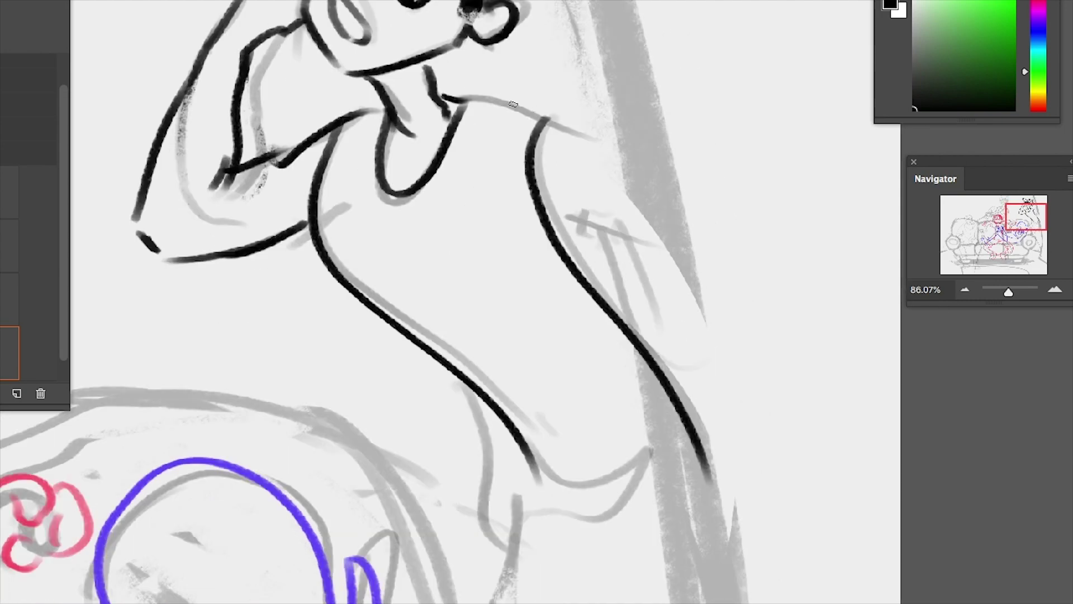
{"action": "left_click_drag", "start_coordinate": [464, 96], "coordinate": [722, 186]}
{"action": "left_click_drag", "start_coordinate": [545, 202], "coordinate": [658, 243]}
{"action": "left_click_drag", "start_coordinate": [587, 229], "coordinate": [662, 363]}
{"action": "left_click_drag", "start_coordinate": [618, 235], "coordinate": [664, 369]}
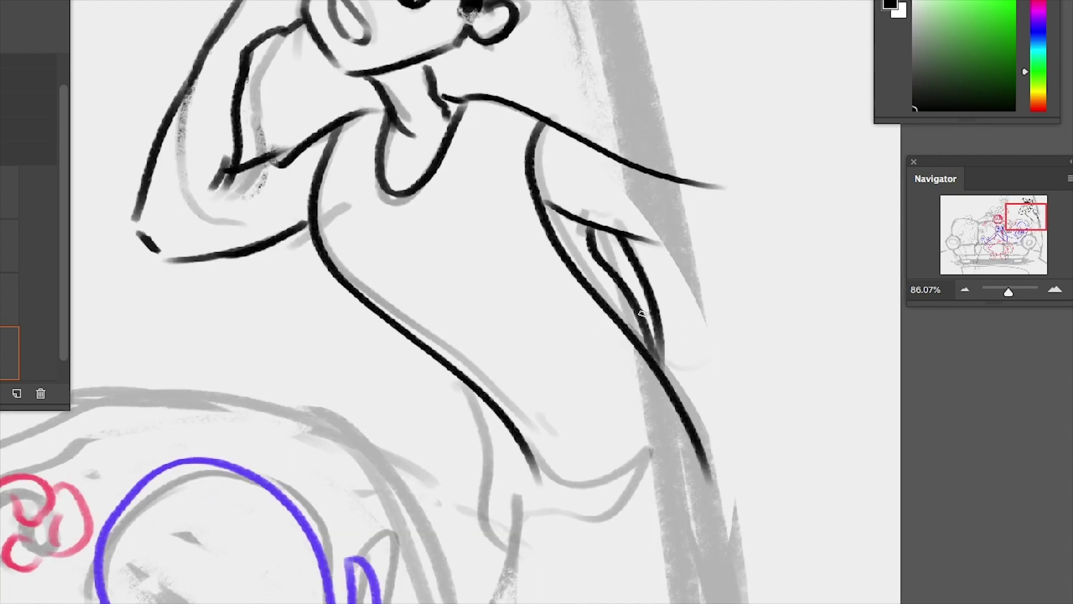
Ink the body lines plus the long outer and inner leg lines
{"action": "left_click_drag", "start_coordinate": [642, 314], "coordinate": [603, 90]}
{"action": "left_click_drag", "start_coordinate": [447, 207], "coordinate": [677, 382]}
{"action": "left_click_drag", "start_coordinate": [568, 339], "coordinate": [589, 185]}
{"action": "left_click_drag", "start_coordinate": [475, 157], "coordinate": [394, 380]}
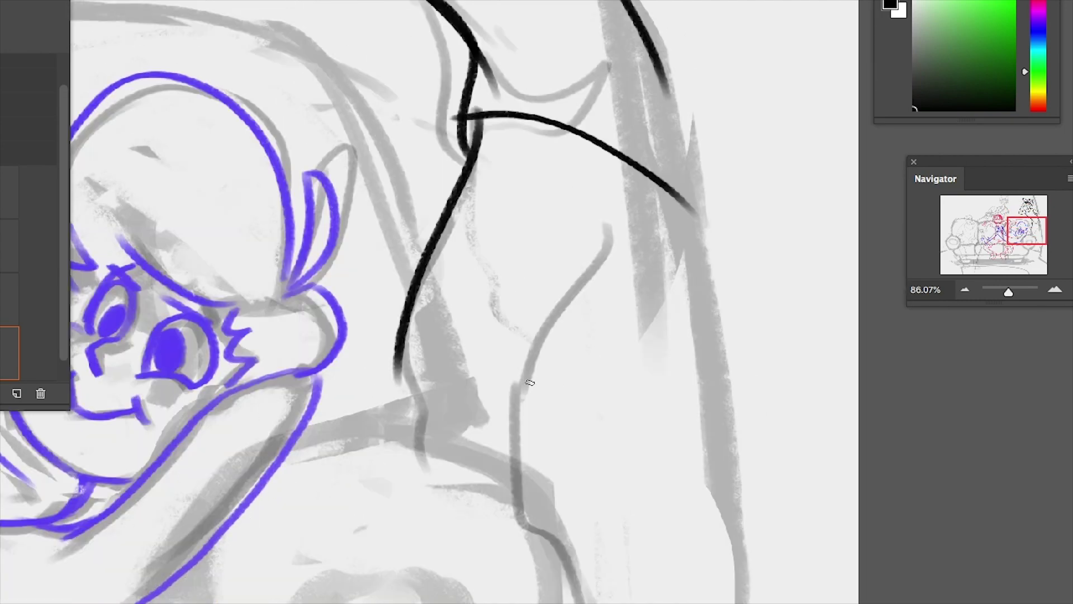
{"action": "left_click_drag", "start_coordinate": [483, 323], "coordinate": [439, 161]}
{"action": "mouse_move", "coordinate": [559, 42]}
{"action": "left_mouse_down"}
{"action": "mouse_move", "coordinate": [458, 271]}
{"action": "mouse_move", "coordinate": [612, 581]}
{"action": "left_mouse_up"}
{"action": "left_click_drag", "start_coordinate": [350, 204], "coordinate": [480, 600]}
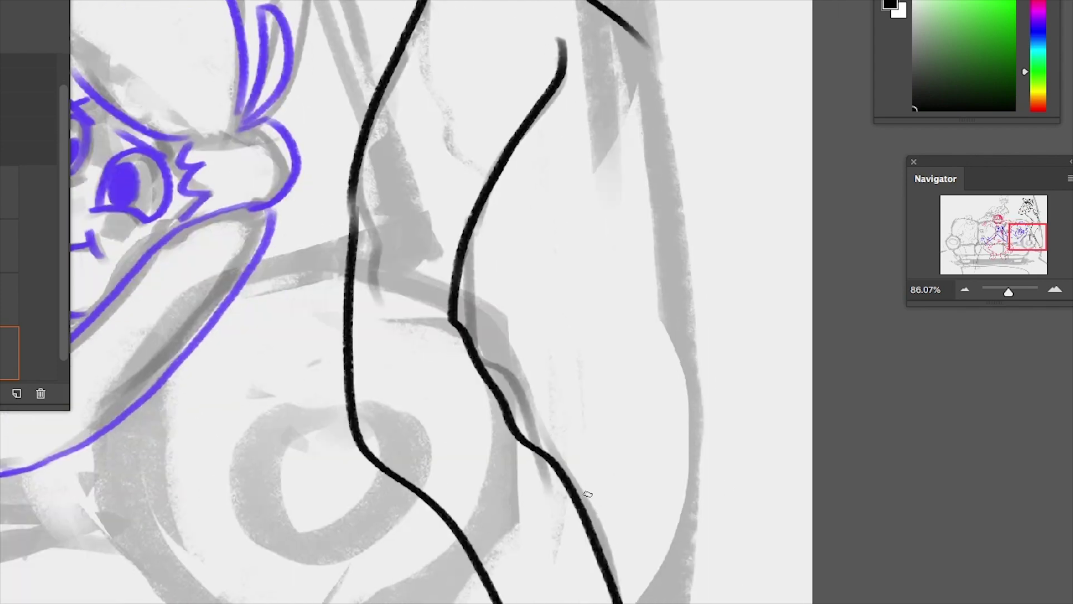
{"action": "key", "text": "ctrl+z"}
{"action": "left_click_drag", "start_coordinate": [343, 185], "coordinate": [506, 601]}
Ink both feet and a stroke beneath the leg lines
{"action": "left_click_drag", "start_coordinate": [592, 558], "coordinate": [639, 307]}
{"action": "mouse_move", "coordinate": [551, 357]}
{"action": "left_mouse_down"}
{"action": "mouse_move", "coordinate": [407, 458]}
{"action": "mouse_move", "coordinate": [503, 475]}
{"action": "left_mouse_up"}
{"action": "left_click_drag", "start_coordinate": [636, 407], "coordinate": [682, 478]}
{"action": "left_click_drag", "start_coordinate": [447, 497], "coordinate": [615, 519]}
{"action": "left_click_drag", "start_coordinate": [503, 403], "coordinate": [452, 514]}
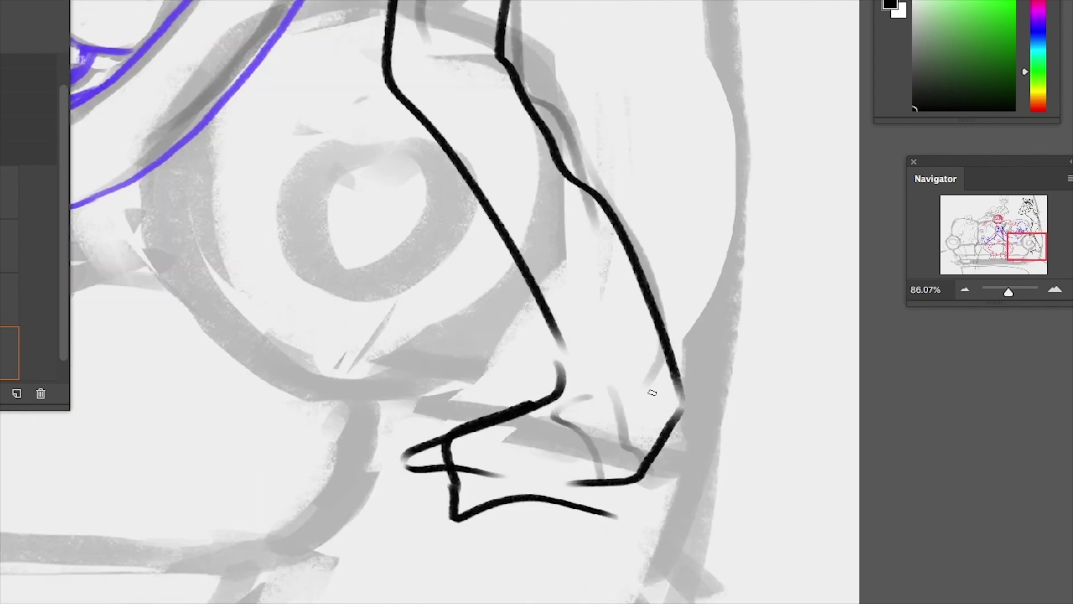
Add shoulder-curve and arm strokes higher on the figure, then zoom back out
{"action": "left_click_drag", "start_coordinate": [593, 391], "coordinate": [676, 492]}
{"action": "mouse_move", "coordinate": [646, 165]}
{"action": "left_mouse_down"}
{"action": "mouse_move", "coordinate": [589, 401]}
{"action": "mouse_move", "coordinate": [636, 390]}
{"action": "left_mouse_up"}
{"action": "left_click_drag", "start_coordinate": [366, 214], "coordinate": [553, 271]}
{"action": "left_click_drag", "start_coordinate": [522, 235], "coordinate": [575, 120]}
{"action": "mouse_move", "coordinate": [559, 20]}
{"action": "left_mouse_down"}
{"action": "mouse_move", "coordinate": [621, 44]}
{"action": "mouse_move", "coordinate": [713, 235]}
{"action": "left_mouse_up"}
{"action": "mouse_move", "coordinate": [614, 53]}
{"action": "left_mouse_down"}
{"action": "mouse_move", "coordinate": [690, 204]}
{"action": "mouse_move", "coordinate": [512, 160]}
{"action": "left_mouse_up"}
{"action": "key", "text": "ctrl+z"}
{"action": "key", "text": "ctrl+z"}
{"action": "left_click_drag", "start_coordinate": [614, 22], "coordinate": [534, 201]}
{"action": "left_click_drag", "start_coordinate": [586, 23], "coordinate": [682, 65]}
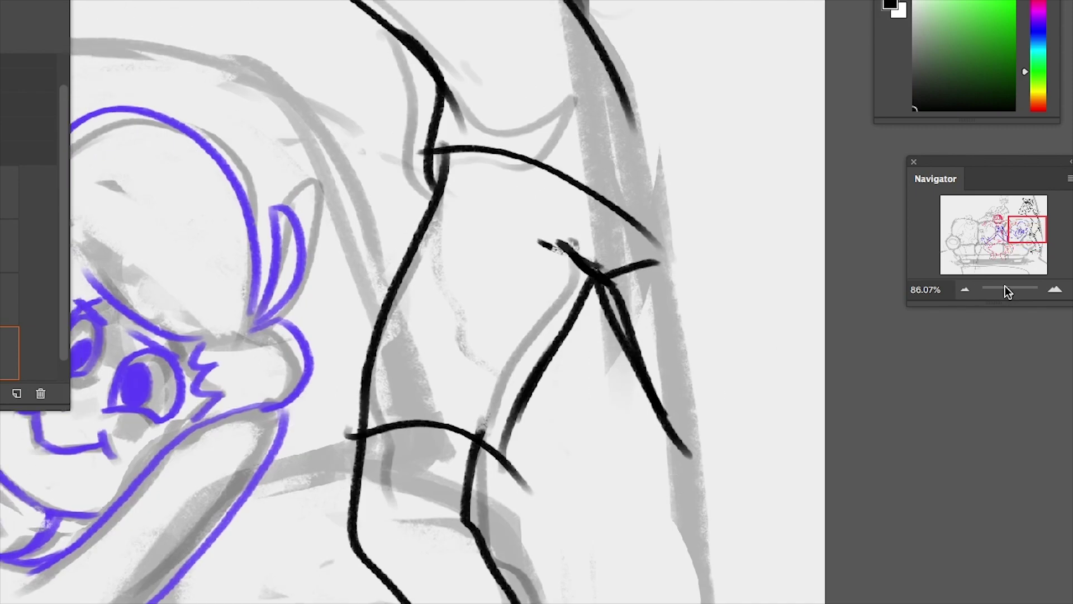
{"action": "left_click_drag", "start_coordinate": [1008, 291], "coordinate": [1003, 291]}
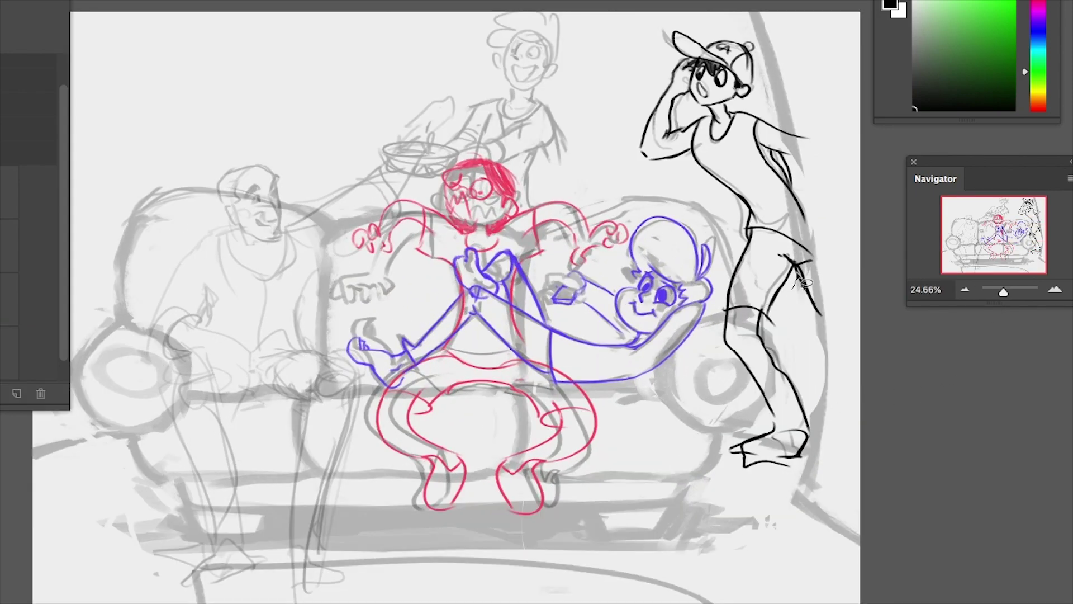
Select the leg and skew it about -5 degrees into a new position
{"action": "left_click_drag", "start_coordinate": [712, 370], "coordinate": [751, 239]}
{"action": "key", "text": "ctrl+t"}
{"action": "left_click_drag", "start_coordinate": [748, 518], "coordinate": [692, 549]}
{"action": "mouse_move", "coordinate": [727, 492]}
{"action": "left_mouse_down"}
{"action": "mouse_move", "coordinate": [743, 474]}
{"action": "mouse_move", "coordinate": [736, 461]}
{"action": "left_mouse_up"}
{"action": "key", "text": "Return"}
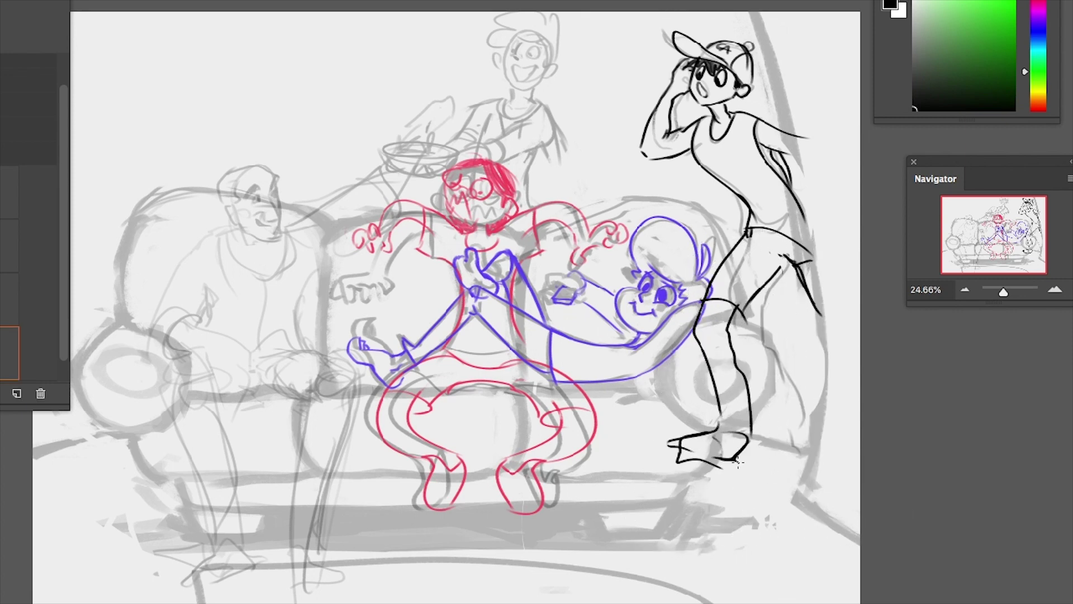
Shift the whole black-inked figure slightly down and right
{"action": "key", "text": "ctrl+t"}
{"action": "left_click_drag", "start_coordinate": [805, 53], "coordinate": [814, 72]}
{"action": "key", "text": "Return"}
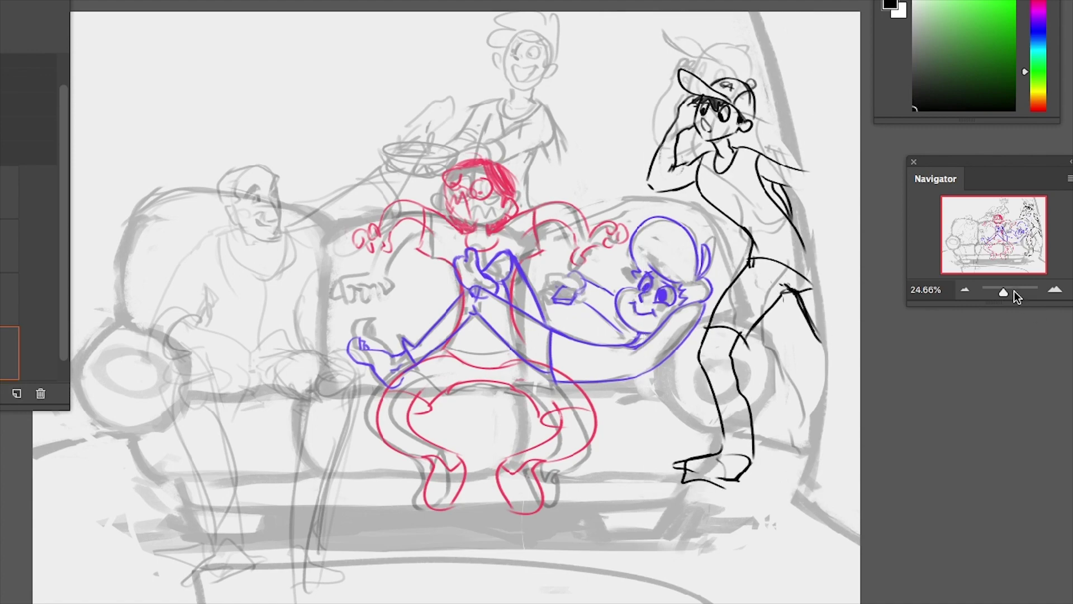
{"action": "scroll", "coordinate": [774, 597], "scroll_direction": "up", "scroll_amount": 3}
Repaint the cap-wearing figure's eyes with dark oval pupils and a small stroke
{"action": "scroll", "coordinate": [452, 315], "scroll_direction": "up", "scroll_amount": 5}
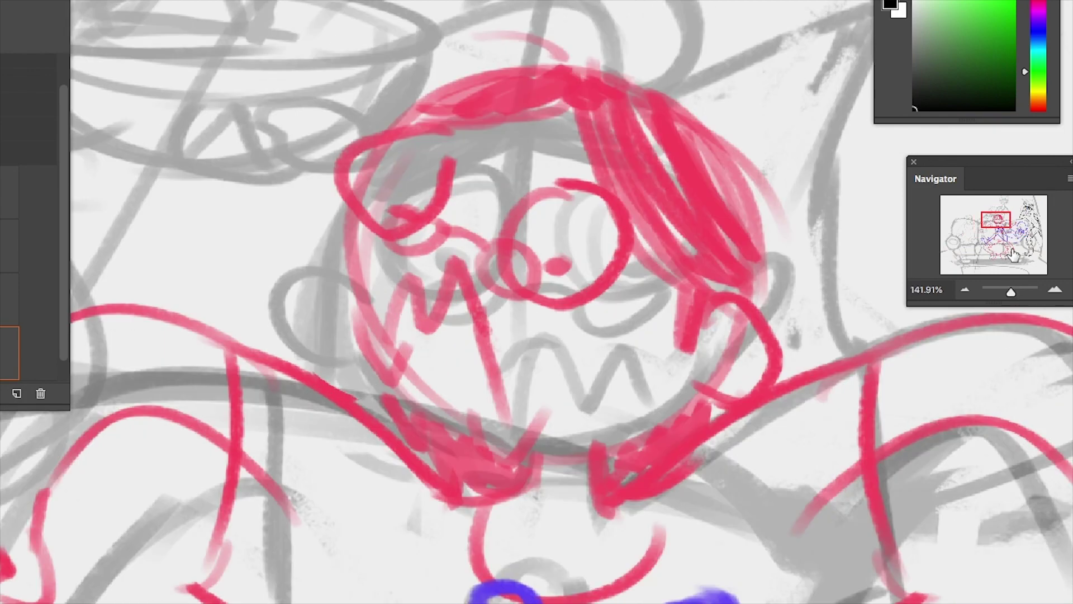
{"action": "left_click_drag", "start_coordinate": [993, 229], "coordinate": [1025, 208]}
{"action": "left_click_drag", "start_coordinate": [648, 335], "coordinate": [658, 358]}
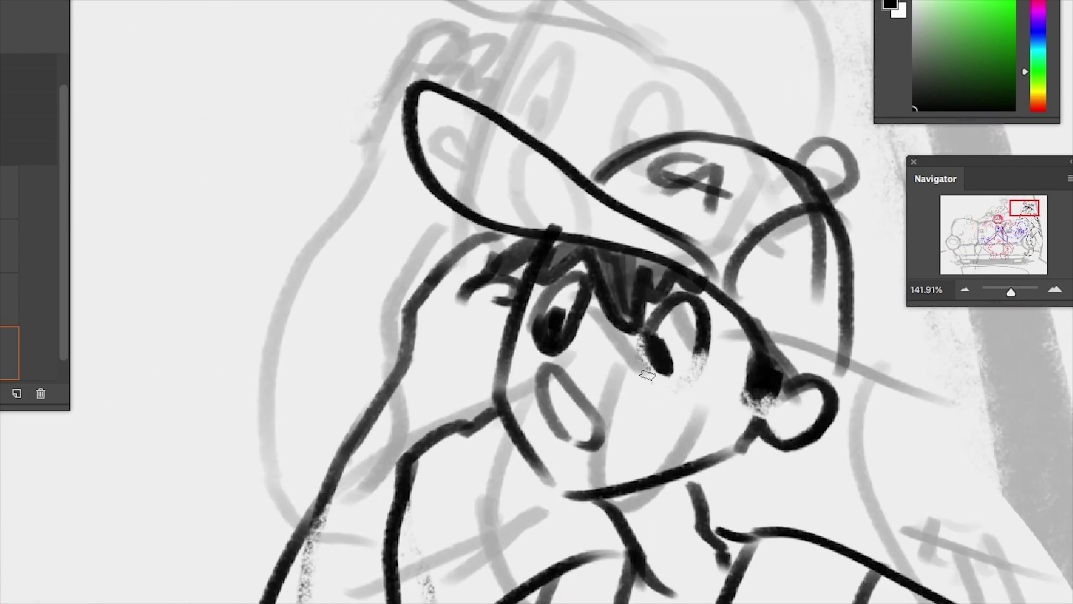
{"action": "left_click_drag", "start_coordinate": [537, 313], "coordinate": [555, 341]}
{"action": "left_click_drag", "start_coordinate": [447, 530], "coordinate": [659, 531]}
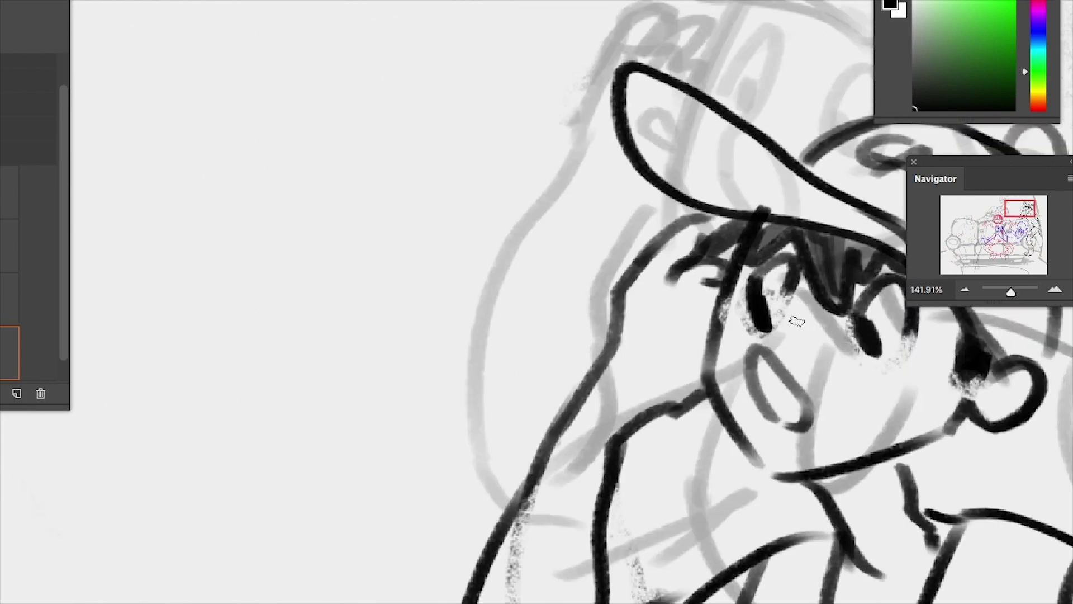
{"action": "left_click_drag", "start_coordinate": [791, 334], "coordinate": [799, 360]}
Ink the grey boy's eyes, pupils, mouth, face outline, jaw and ear in black
{"action": "left_click_drag", "start_coordinate": [596, 447], "coordinate": [820, 510]}
{"action": "left_click_drag", "start_coordinate": [472, 391], "coordinate": [808, 443]}
{"action": "left_click_drag", "start_coordinate": [511, 137], "coordinate": [637, 319]}
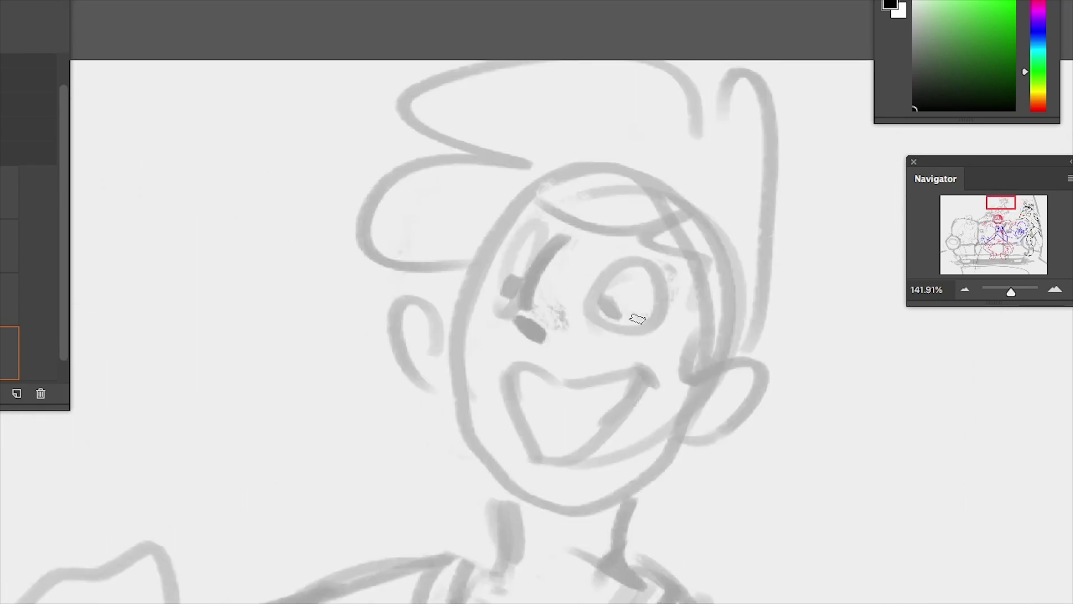
{"action": "mouse_move", "coordinate": [565, 233]}
{"action": "left_mouse_down"}
{"action": "mouse_move", "coordinate": [523, 324]}
{"action": "mouse_move", "coordinate": [564, 363]}
{"action": "left_mouse_up"}
{"action": "mouse_move", "coordinate": [617, 261]}
{"action": "left_mouse_down"}
{"action": "mouse_move", "coordinate": [592, 313]}
{"action": "mouse_move", "coordinate": [613, 334]}
{"action": "left_mouse_up"}
{"action": "left_click_drag", "start_coordinate": [553, 235], "coordinate": [525, 288]}
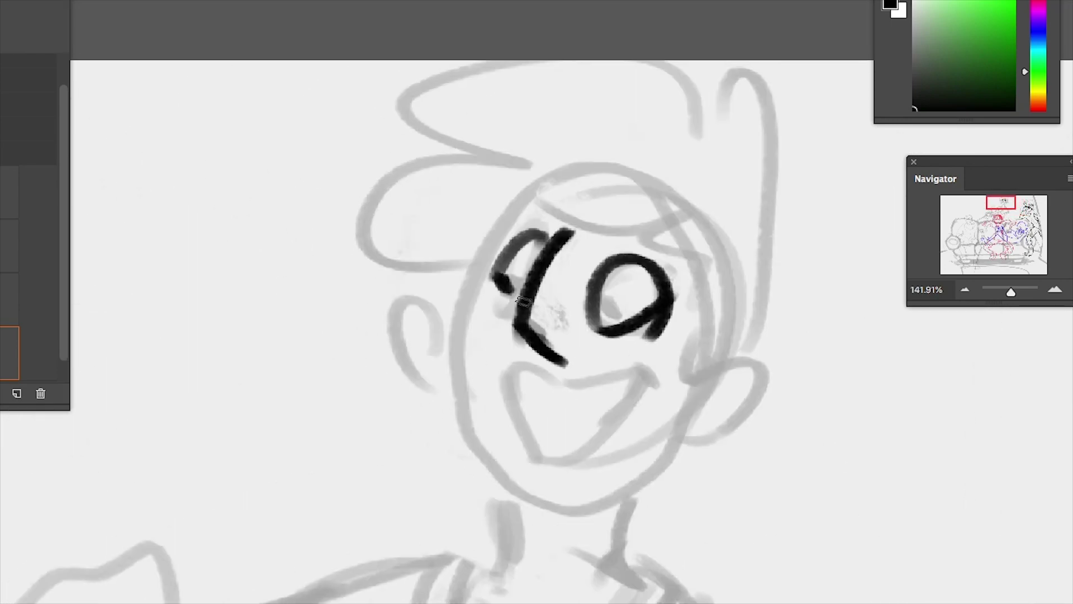
{"action": "left_click_drag", "start_coordinate": [609, 293], "coordinate": [614, 318]}
{"action": "mouse_move", "coordinate": [502, 373]}
{"action": "left_mouse_down"}
{"action": "mouse_move", "coordinate": [534, 460]}
{"action": "mouse_move", "coordinate": [642, 375]}
{"action": "mouse_move", "coordinate": [535, 463]}
{"action": "left_mouse_up"}
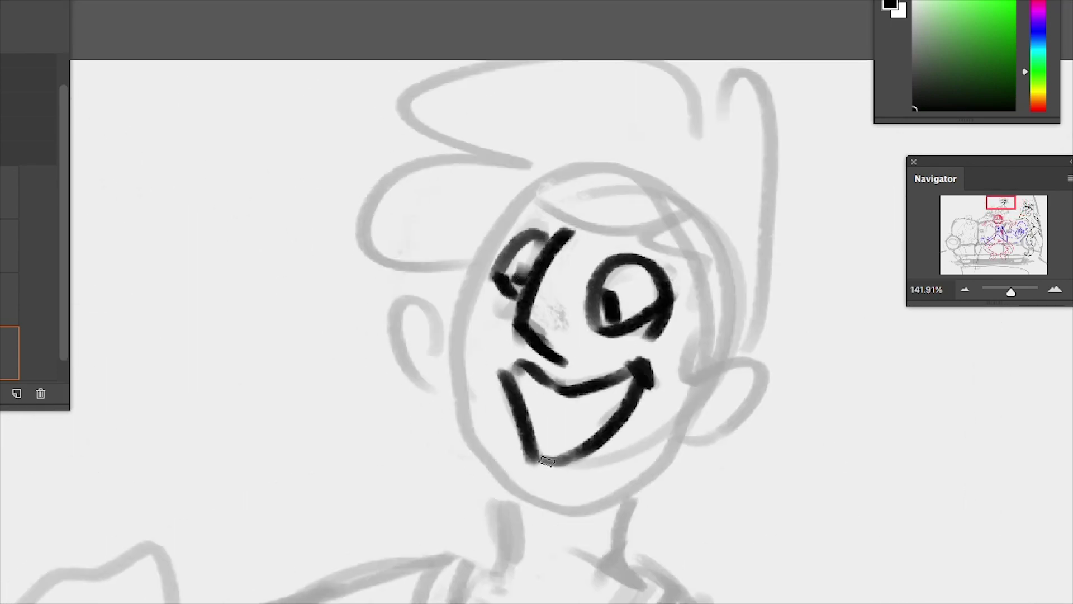
{"action": "mouse_move", "coordinate": [505, 201]}
{"action": "left_mouse_down"}
{"action": "mouse_move", "coordinate": [491, 108]}
{"action": "mouse_move", "coordinate": [536, 427]}
{"action": "mouse_move", "coordinate": [632, 400]}
{"action": "mouse_move", "coordinate": [669, 351]}
{"action": "left_mouse_up"}
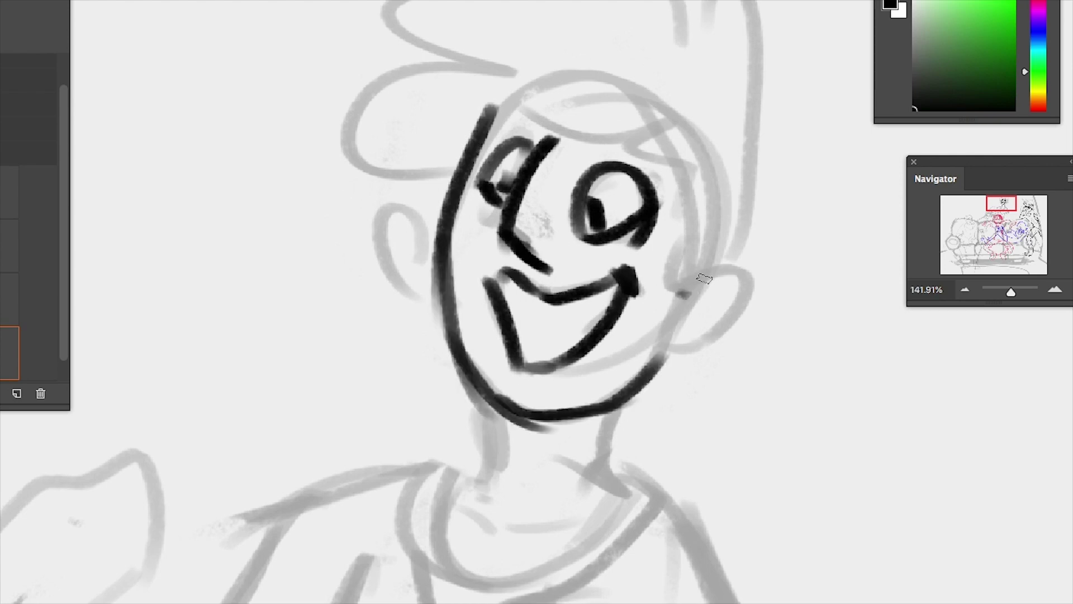
{"action": "mouse_move", "coordinate": [679, 280]}
{"action": "left_mouse_down"}
{"action": "mouse_move", "coordinate": [671, 352]}
{"action": "mouse_move", "coordinate": [626, 148]}
{"action": "left_mouse_up"}
Ink the boy's hairline, hair curl, top spike and right side of the head
{"action": "left_click_drag", "start_coordinate": [495, 71], "coordinate": [658, 122]}
{"action": "key", "text": "ctrl+z"}
{"action": "left_click_drag", "start_coordinate": [483, 104], "coordinate": [660, 111]}
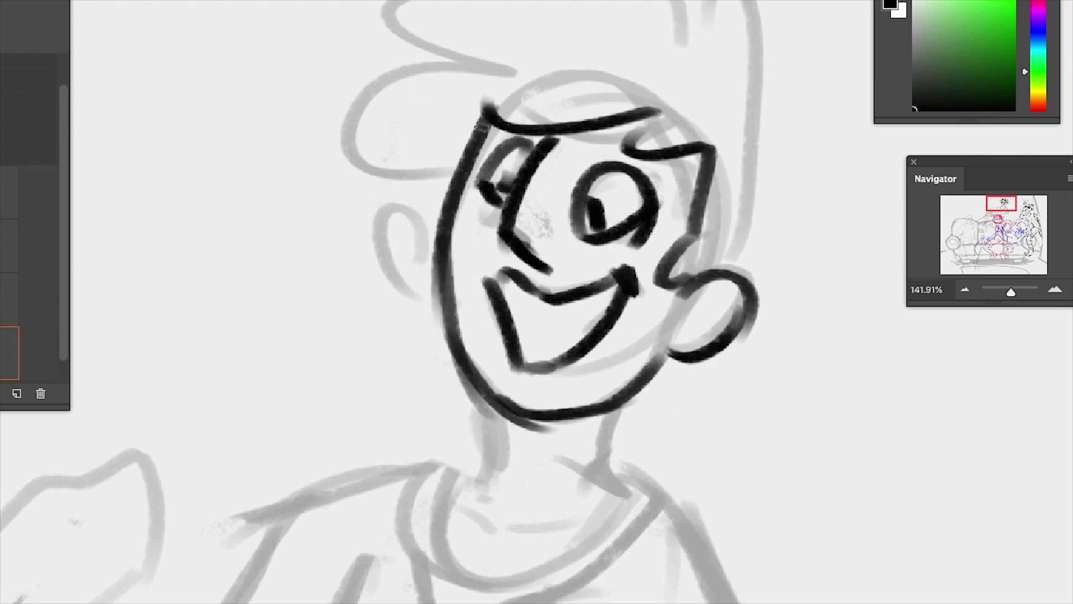
{"action": "left_click_drag", "start_coordinate": [450, 177], "coordinate": [492, 49]}
{"action": "left_click_drag", "start_coordinate": [699, 1], "coordinate": [683, 31]}
{"action": "left_click_drag", "start_coordinate": [781, 2], "coordinate": [726, 246]}
{"action": "key", "text": "ctrl+t"}
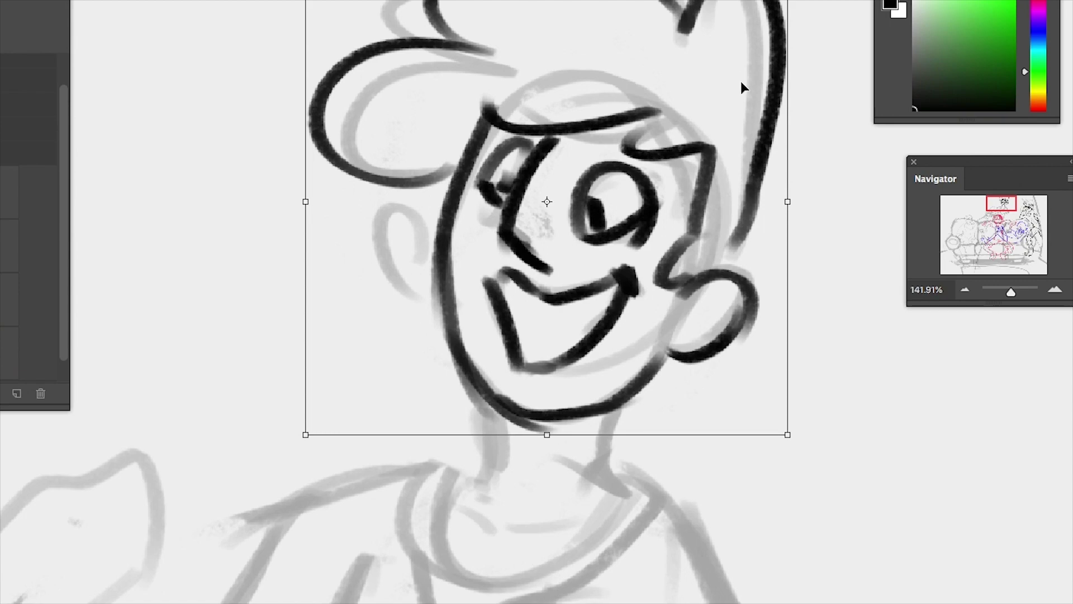
{"action": "key", "text": "Return"}
Ink the boy's neck, shirt collar and both shoulders down the right arm
{"action": "left_click_drag", "start_coordinate": [615, 408], "coordinate": [587, 503]}
{"action": "left_click_drag", "start_coordinate": [492, 405], "coordinate": [500, 489]}
{"action": "left_click_drag", "start_coordinate": [500, 533], "coordinate": [618, 517]}
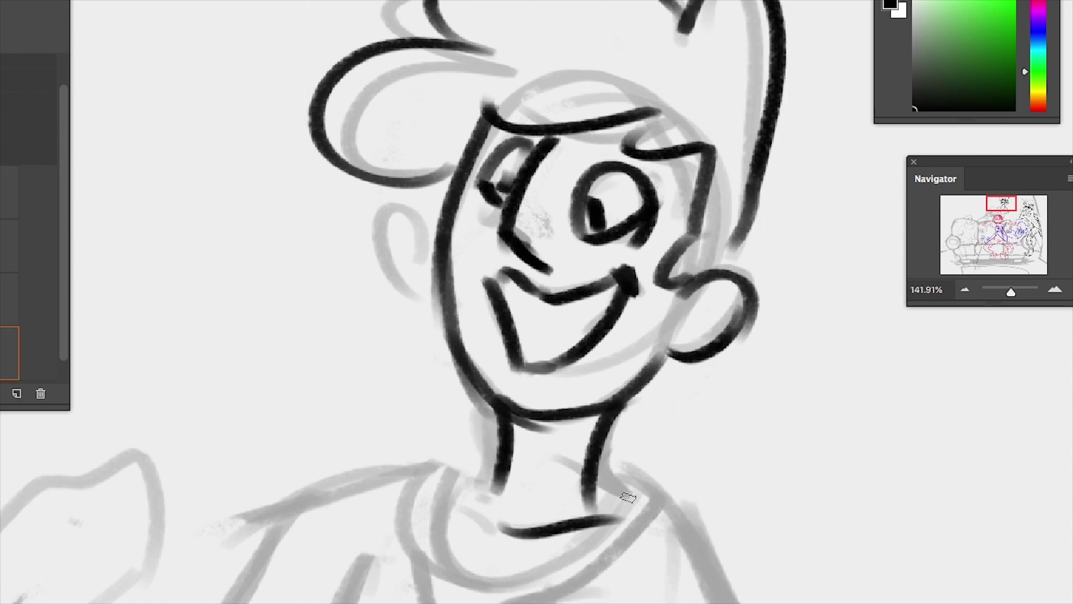
{"action": "left_click_drag", "start_coordinate": [436, 486], "coordinate": [492, 525]}
{"action": "left_click_drag", "start_coordinate": [492, 455], "coordinate": [285, 489]}
{"action": "left_click_drag", "start_coordinate": [618, 489], "coordinate": [534, 293]}
{"action": "left_click_drag", "start_coordinate": [528, 257], "coordinate": [670, 492]}
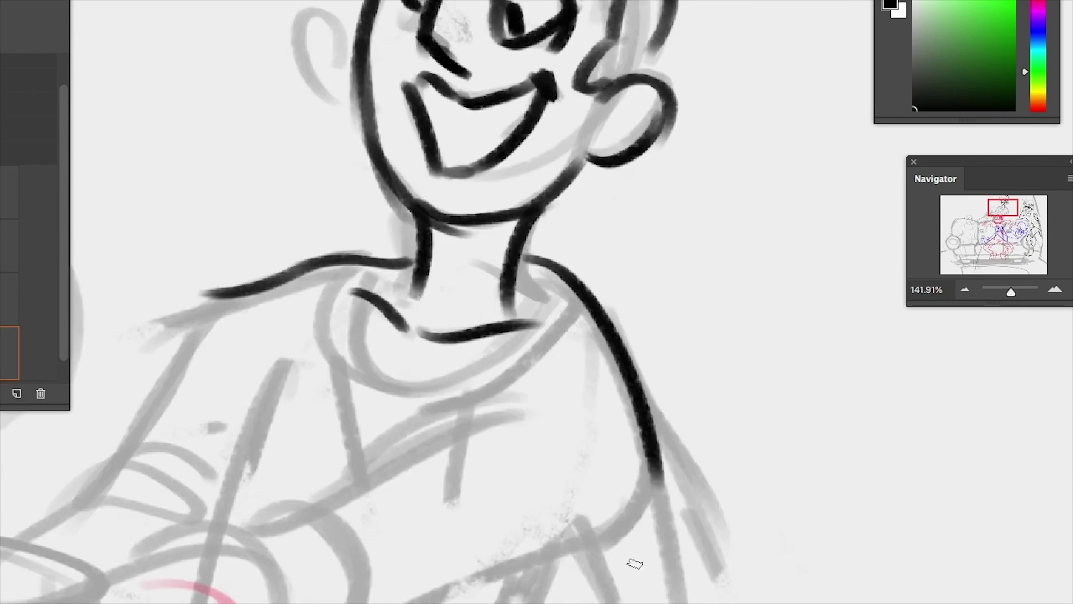
{"action": "left_click_drag", "start_coordinate": [642, 565], "coordinate": [692, 361]}
{"action": "left_click_drag", "start_coordinate": [360, 330], "coordinate": [428, 455]}
{"action": "key", "text": "ctrl+z"}
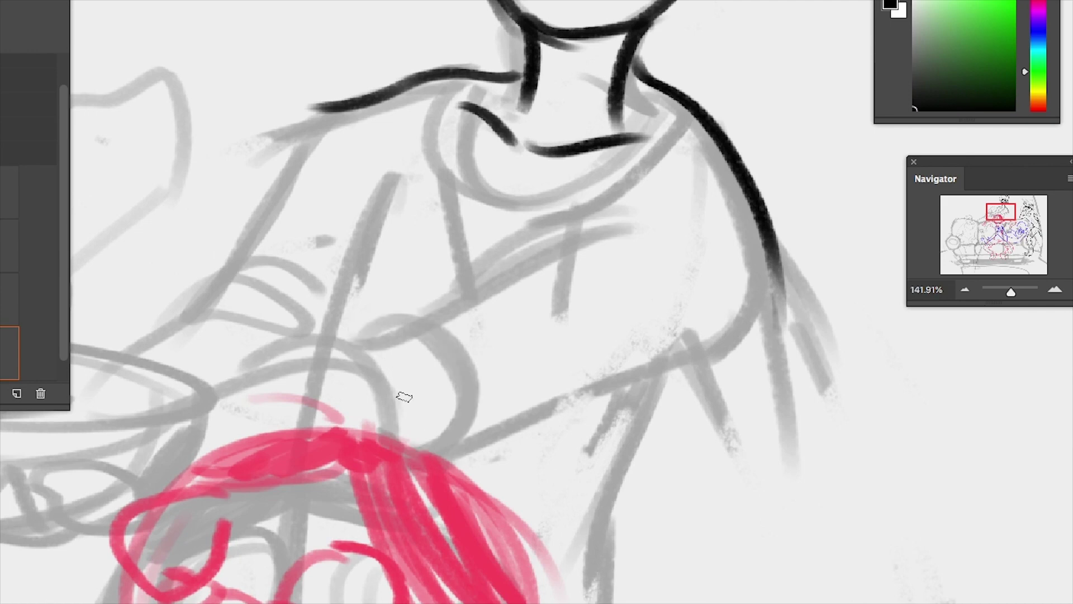
Ink the boy's hand outline, knuckles, fingers, lower arm and upper-arm stroke
{"action": "mouse_move", "coordinate": [402, 395]}
{"action": "left_mouse_down"}
{"action": "mouse_move", "coordinate": [492, 311]}
{"action": "mouse_move", "coordinate": [537, 425]}
{"action": "left_mouse_up"}
{"action": "left_click_drag", "start_coordinate": [502, 297], "coordinate": [612, 346]}
{"action": "left_click_drag", "start_coordinate": [589, 278], "coordinate": [676, 316]}
{"action": "left_click_drag", "start_coordinate": [537, 424], "coordinate": [902, 299]}
{"action": "left_click_drag", "start_coordinate": [612, 326], "coordinate": [573, 383]}
{"action": "left_click_drag", "start_coordinate": [537, 290], "coordinate": [620, 344]}
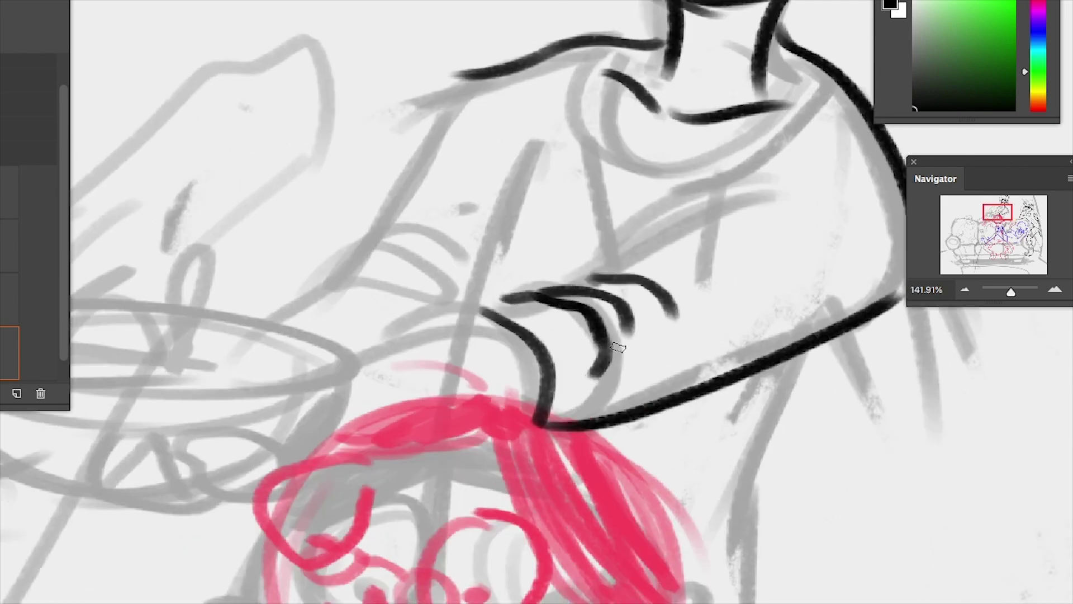
{"action": "left_click_drag", "start_coordinate": [629, 305], "coordinate": [567, 410]}
{"action": "left_click_drag", "start_coordinate": [665, 313], "coordinate": [630, 337]}
{"action": "mouse_move", "coordinate": [512, 296]}
{"action": "left_mouse_down"}
{"action": "mouse_move", "coordinate": [626, 252]}
{"action": "mouse_move", "coordinate": [821, 146]}
{"action": "left_mouse_up"}
{"action": "key", "text": "ctrl+z"}
{"action": "left_click_drag", "start_coordinate": [630, 246], "coordinate": [806, 153]}
Ink another finger, the cuffed wrist and the forearm
{"action": "mouse_move", "coordinate": [536, 316]}
{"action": "left_mouse_down"}
{"action": "mouse_move", "coordinate": [653, 394]}
{"action": "mouse_move", "coordinate": [693, 503]}
{"action": "left_mouse_up"}
{"action": "left_click_drag", "start_coordinate": [593, 146], "coordinate": [490, 329]}
{"action": "mouse_move", "coordinate": [447, 358]}
{"action": "left_mouse_down"}
{"action": "mouse_move", "coordinate": [559, 378]}
{"action": "mouse_move", "coordinate": [540, 400]}
{"action": "mouse_move", "coordinate": [558, 385]}
{"action": "left_mouse_up"}
{"action": "key", "text": "ctrl+z"}
{"action": "key", "text": "ctrl+z"}
{"action": "left_click_drag", "start_coordinate": [450, 336], "coordinate": [596, 338]}
{"action": "mouse_move", "coordinate": [654, 218]}
{"action": "left_mouse_down"}
{"action": "mouse_move", "coordinate": [634, 296]}
{"action": "mouse_move", "coordinate": [593, 375]}
{"action": "left_mouse_up"}
Ink the second forearm, the bowl's rim and body, and fingers gripping its bottom
{"action": "mouse_move", "coordinate": [645, 430]}
{"action": "left_mouse_down"}
{"action": "mouse_move", "coordinate": [534, 415]}
{"action": "mouse_move", "coordinate": [394, 80]}
{"action": "left_mouse_up"}
{"action": "left_click_drag", "start_coordinate": [696, 184], "coordinate": [651, 452]}
{"action": "mouse_move", "coordinate": [339, 209]}
{"action": "left_mouse_down"}
{"action": "mouse_move", "coordinate": [618, 427]}
{"action": "mouse_move", "coordinate": [775, 438]}
{"action": "left_mouse_up"}
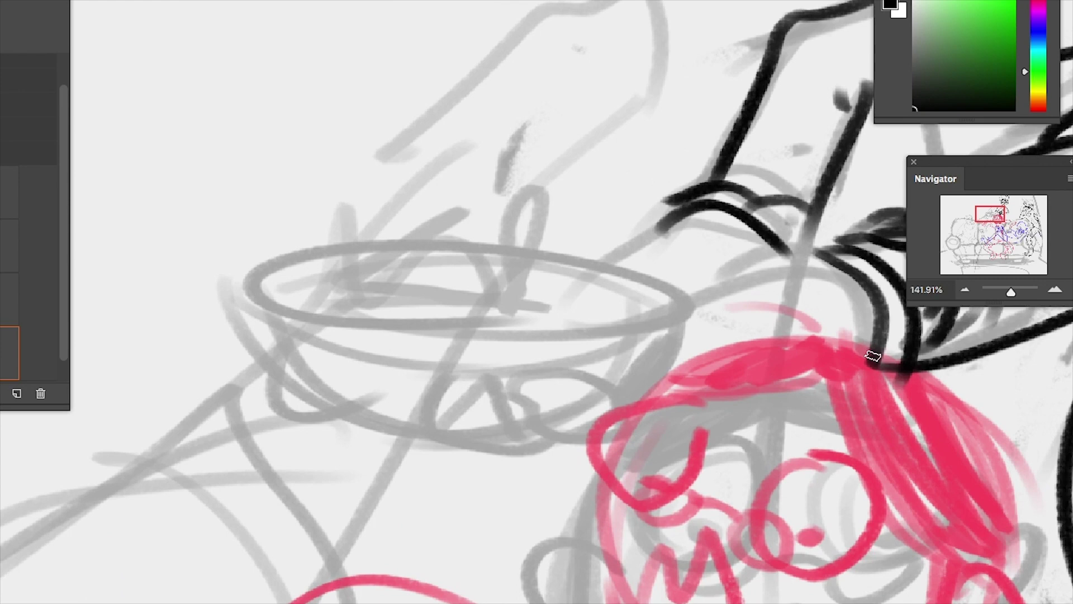
{"action": "left_click_drag", "start_coordinate": [878, 361], "coordinate": [659, 398]}
{"action": "left_click_drag", "start_coordinate": [824, 262], "coordinate": [632, 338]}
{"action": "left_click_drag", "start_coordinate": [679, 217], "coordinate": [562, 299]}
{"action": "mouse_move", "coordinate": [263, 306]}
{"action": "left_mouse_down"}
{"action": "mouse_move", "coordinate": [215, 276]}
{"action": "mouse_move", "coordinate": [593, 400]}
{"action": "mouse_move", "coordinate": [658, 337]}
{"action": "left_mouse_up"}
{"action": "key", "text": "ctrl+z"}
{"action": "mouse_move", "coordinate": [599, 409]}
{"action": "left_mouse_down"}
{"action": "mouse_move", "coordinate": [492, 425]}
{"action": "mouse_move", "coordinate": [458, 480]}
{"action": "mouse_move", "coordinate": [413, 436]}
{"action": "mouse_move", "coordinate": [423, 473]}
{"action": "mouse_move", "coordinate": [389, 475]}
{"action": "left_mouse_up"}
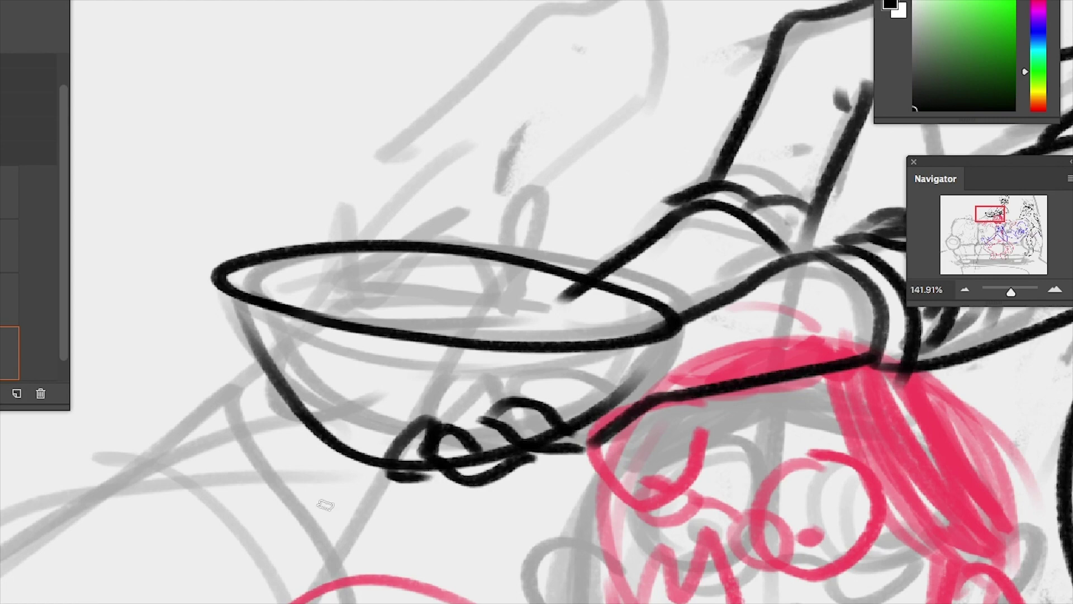
{"action": "mouse_move", "coordinate": [329, 293]}
{"action": "left_mouse_down"}
{"action": "mouse_move", "coordinate": [283, 227]}
{"action": "mouse_move", "coordinate": [402, 177]}
{"action": "mouse_move", "coordinate": [386, 301]}
{"action": "mouse_move", "coordinate": [559, 336]}
{"action": "left_mouse_up"}
{"action": "key", "text": "ctrl+z"}
{"action": "key", "text": "ctrl+z"}
{"action": "key", "text": "ctrl+z"}
{"action": "key", "text": "ctrl+z"}
Warp the bowl-holding boy so his torso and arms lean at a skewed angle, then begin transforming his head
{"action": "key", "text": "ctrl+0"}
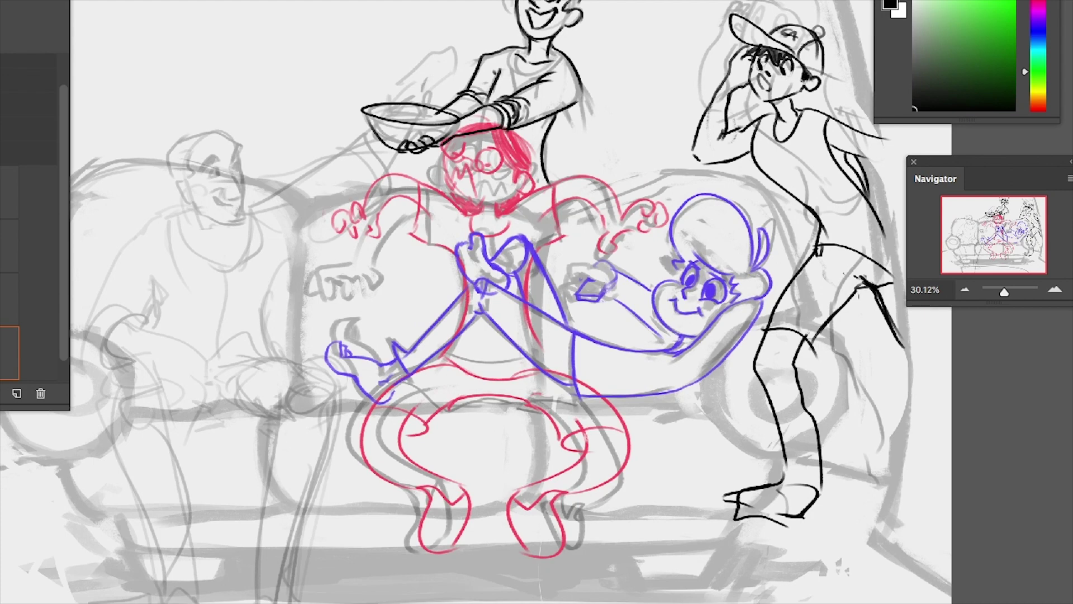
{"action": "key", "text": "ctrl+t"}
{"action": "right_click", "coordinate": [561, 103]}
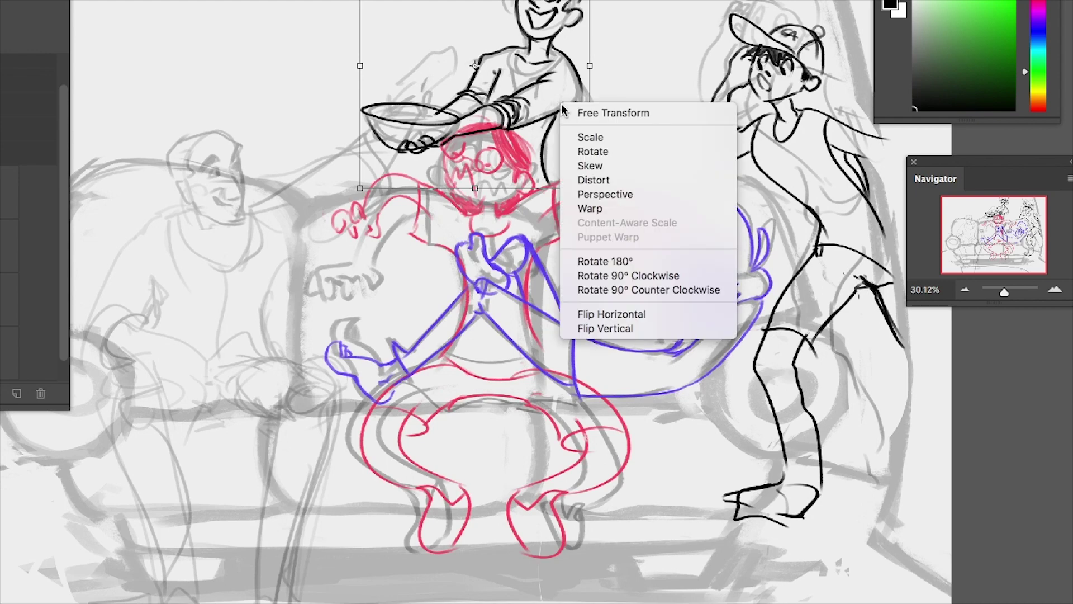
{"action": "left_click", "coordinate": [615, 196]}
{"action": "left_click_drag", "start_coordinate": [519, 70], "coordinate": [500, 20]}
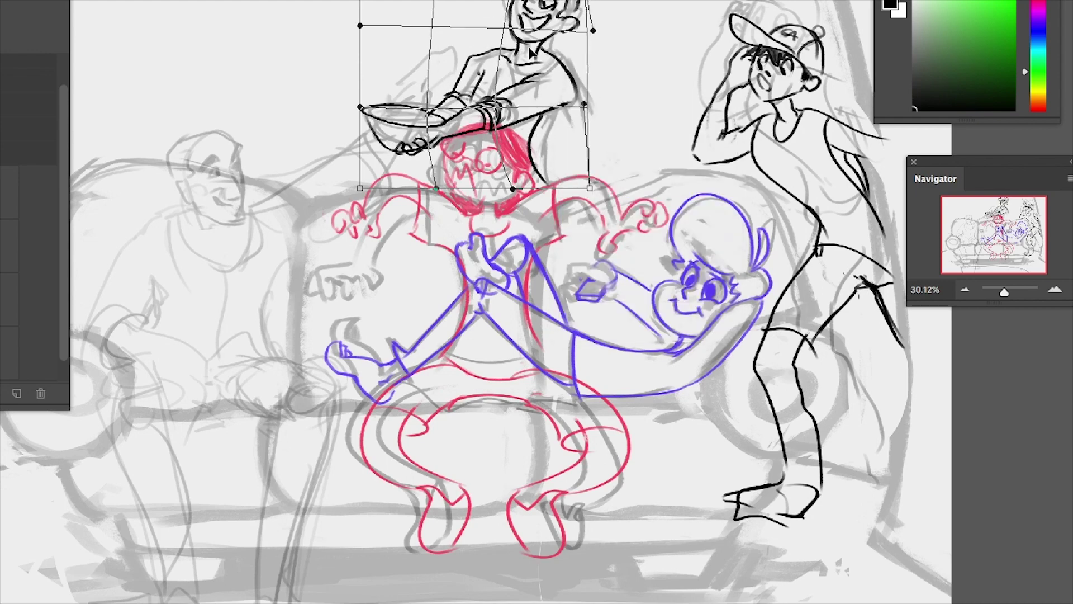
{"action": "key", "text": "Return"}
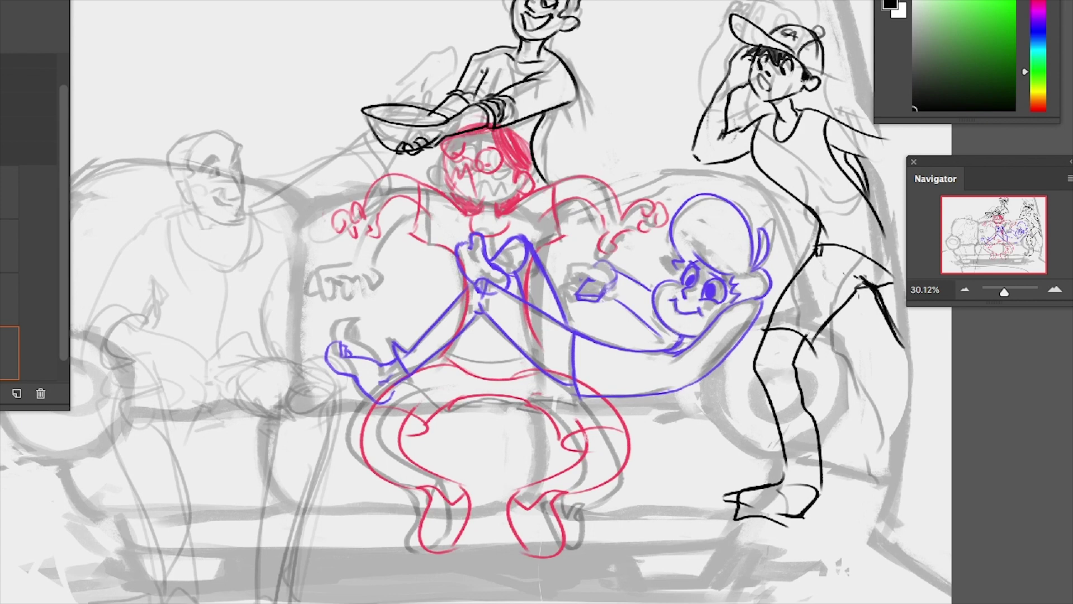
{"action": "key", "text": "ctrl+t"}
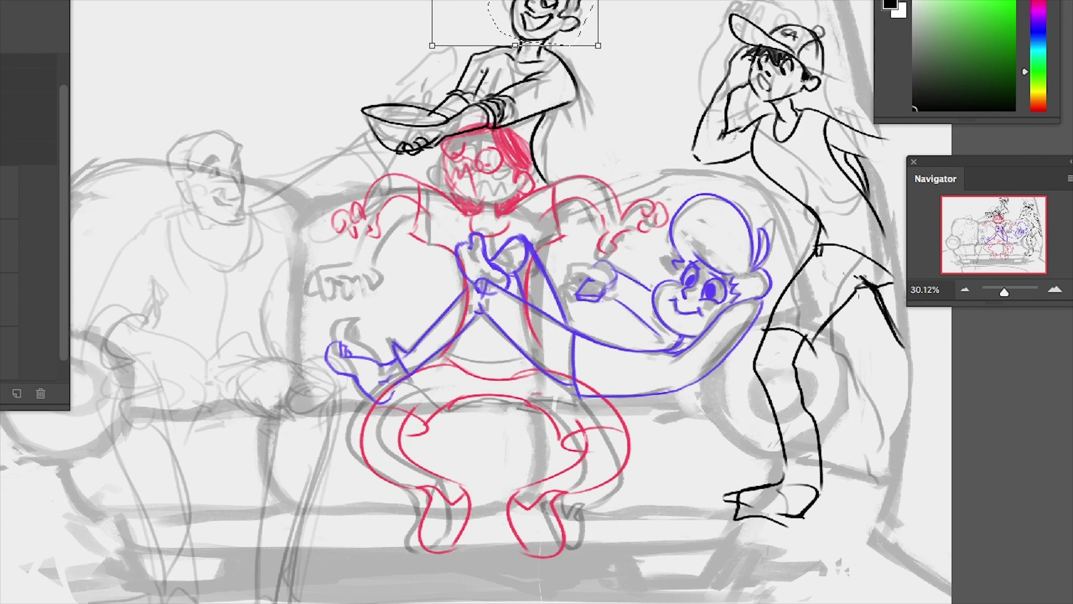
Commit the head transform and zoom the Navigator to about 47% on the sofa characters
{"action": "key", "text": "Return"}
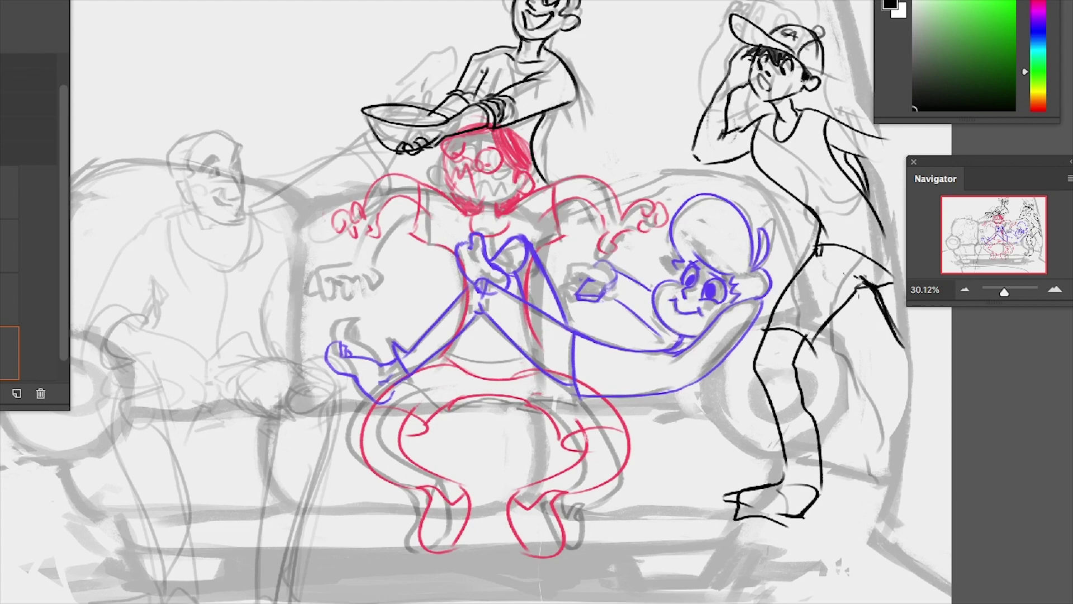
{"action": "left_click_drag", "start_coordinate": [1005, 291], "coordinate": [1006, 291]}
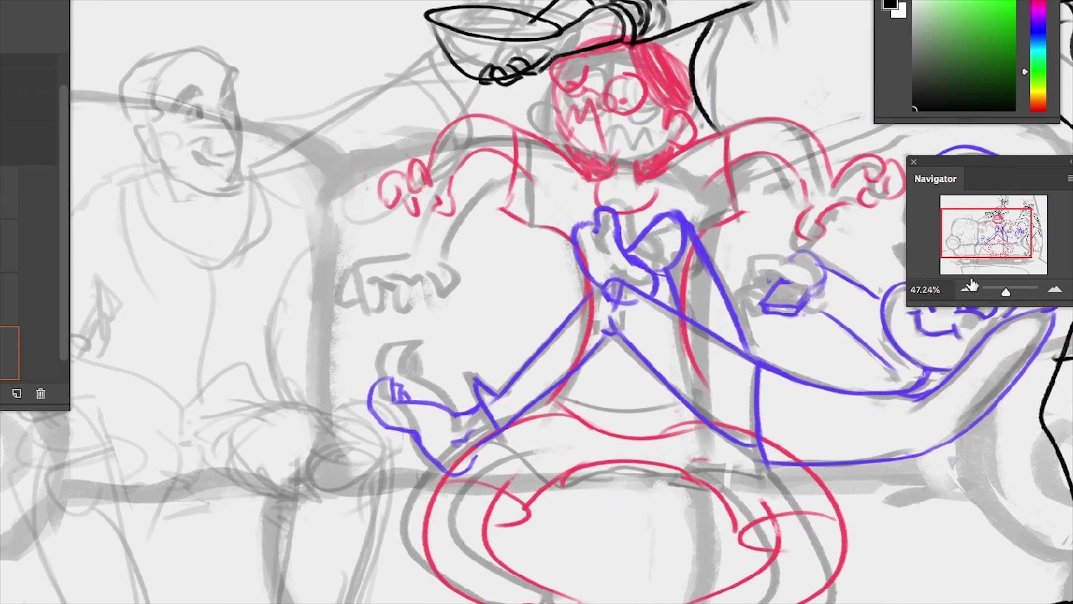
Ink the seated man's cheek, jaw, chin, head curve and nose tip
{"action": "left_click_drag", "start_coordinate": [507, 449], "coordinate": [825, 380]}
{"action": "left_click_drag", "start_coordinate": [989, 285], "coordinate": [991, 277]}
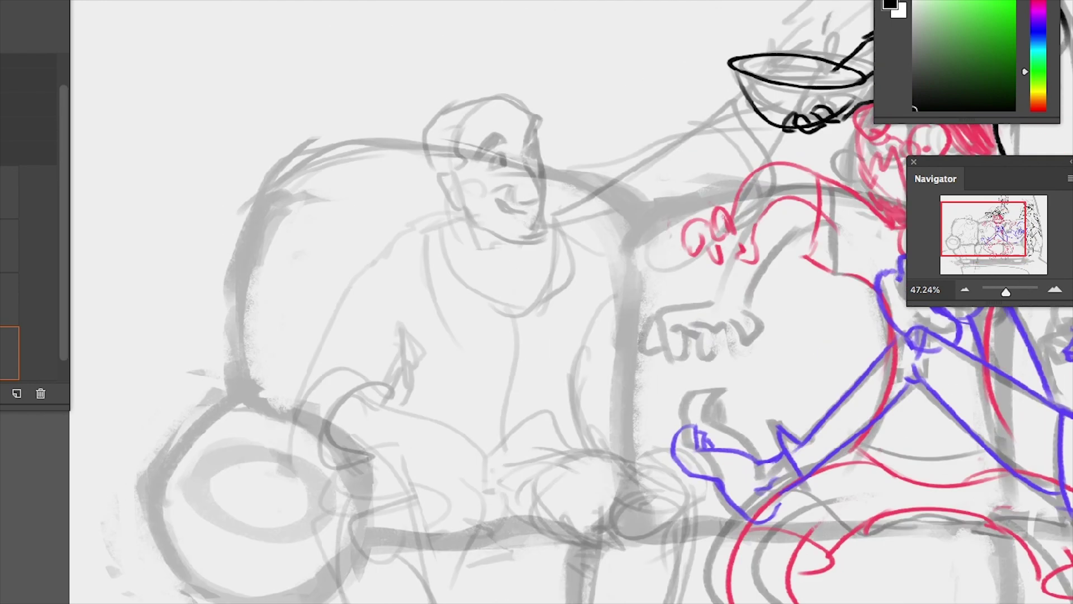
{"action": "mouse_move", "coordinate": [538, 159]}
{"action": "left_mouse_down"}
{"action": "mouse_move", "coordinate": [535, 251]}
{"action": "mouse_move", "coordinate": [523, 259]}
{"action": "left_mouse_up"}
{"action": "left_click_drag", "start_coordinate": [464, 207], "coordinate": [456, 214]}
{"action": "mouse_move", "coordinate": [526, 116]}
{"action": "left_mouse_down"}
{"action": "mouse_move", "coordinate": [540, 162]}
{"action": "mouse_move", "coordinate": [562, 124]}
{"action": "mouse_move", "coordinate": [547, 198]}
{"action": "left_mouse_up"}
{"action": "left_click_drag", "start_coordinate": [514, 207], "coordinate": [546, 202]}
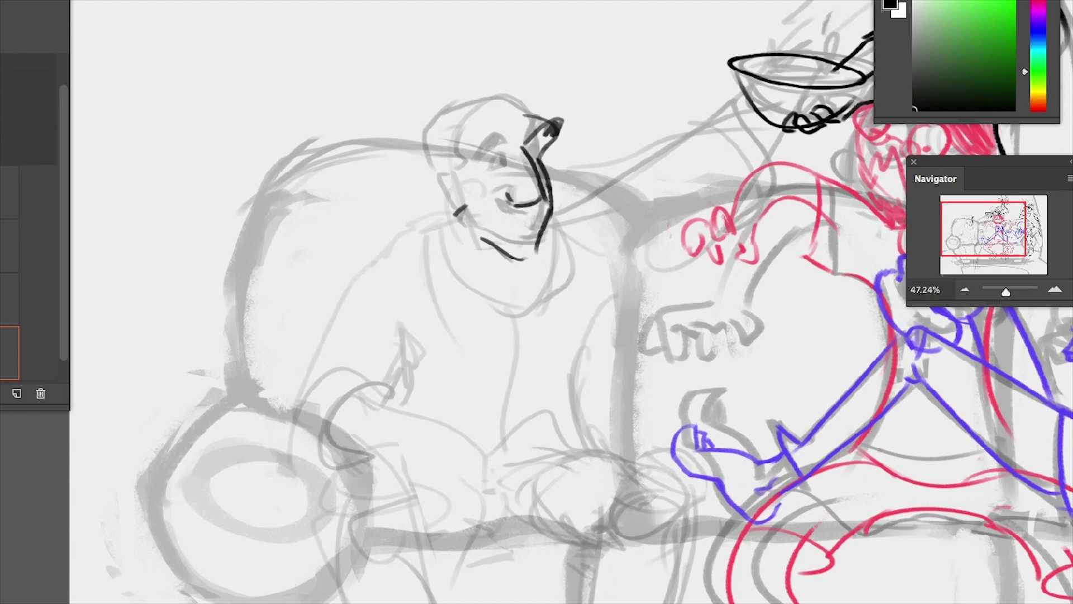
Redraw the man's mouth as a short line and draw his eye
{"action": "mouse_move", "coordinate": [506, 214]}
{"action": "left_mouse_down"}
{"action": "mouse_move", "coordinate": [535, 253]}
{"action": "mouse_move", "coordinate": [547, 243]}
{"action": "mouse_move", "coordinate": [540, 252]}
{"action": "left_mouse_up"}
{"action": "key", "text": "ctrl+z"}
{"action": "key", "text": "ctrl+z"}
{"action": "key", "text": "ctrl+z"}
{"action": "key", "text": "ctrl+z"}
{"action": "mouse_move", "coordinate": [504, 214]}
{"action": "left_mouse_down"}
{"action": "mouse_move", "coordinate": [539, 240]}
{"action": "mouse_move", "coordinate": [512, 228]}
{"action": "left_mouse_up"}
{"action": "key", "text": "ctrl+z"}
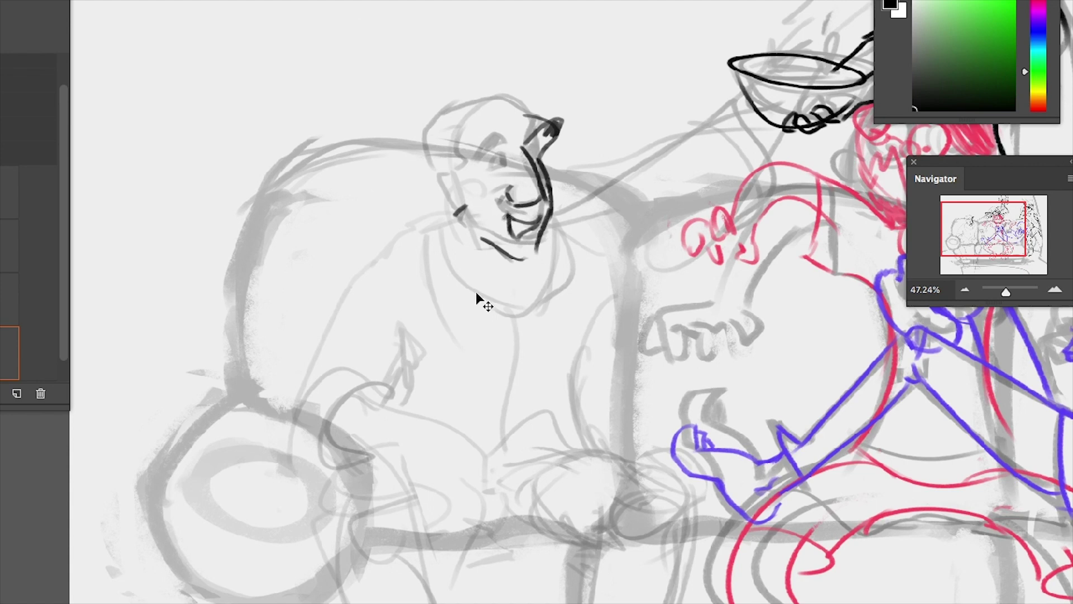
{"action": "key", "text": "ctrl+z"}
{"action": "key", "text": "ctrl+z"}
{"action": "left_click_drag", "start_coordinate": [489, 165], "coordinate": [508, 163]}
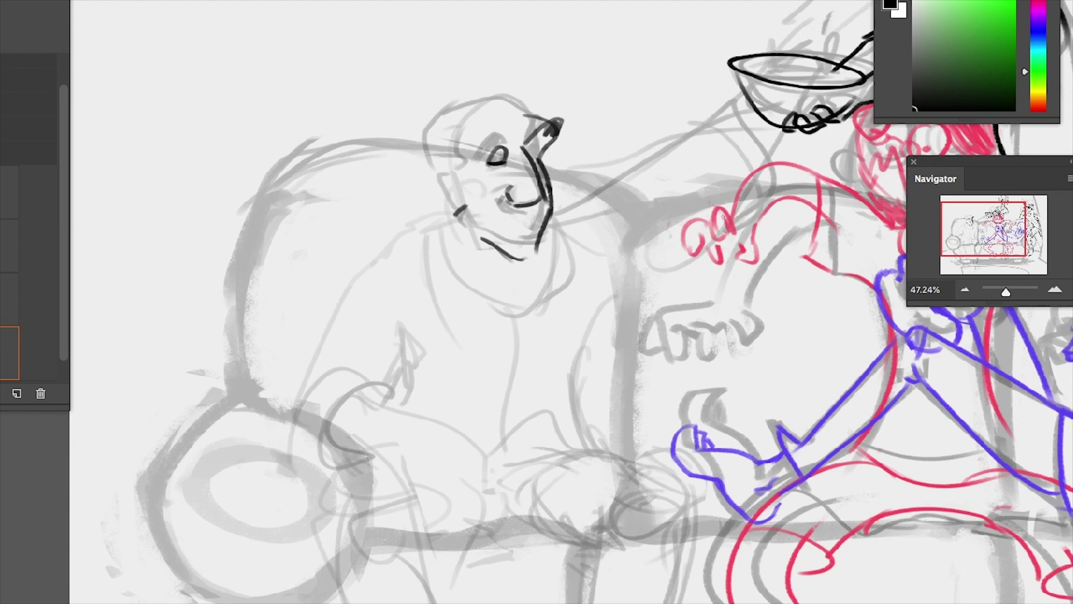
{"action": "key", "text": "ctrl+z"}
Erase the eye, retrace the nose darker, and ink the cheek curve and line under the nose
{"action": "scroll", "coordinate": [503, 196], "scroll_direction": "up", "scroll_amount": 3}
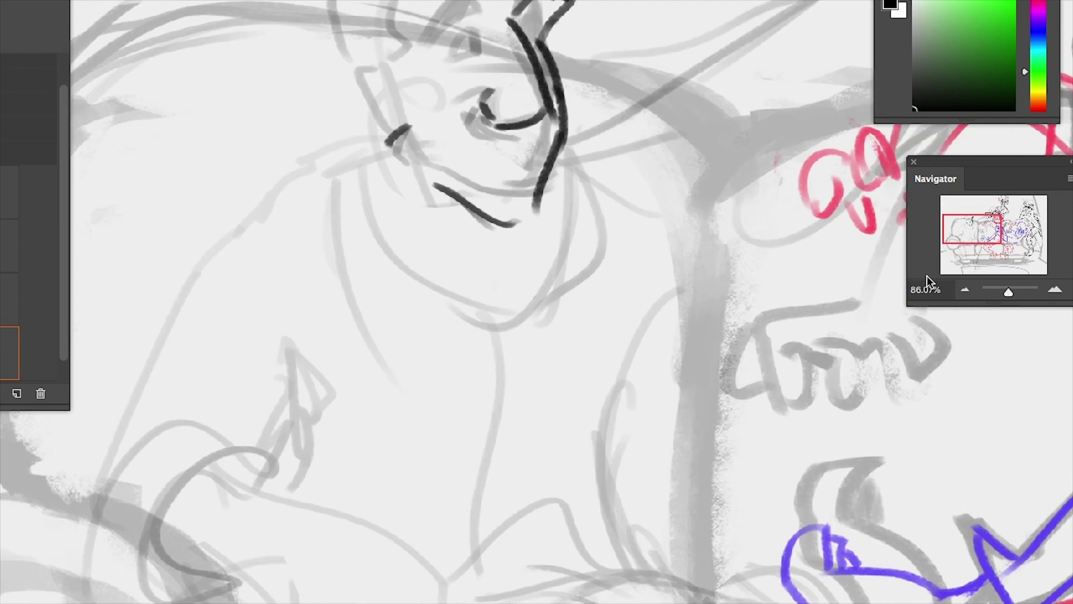
{"action": "scroll", "coordinate": [503, 195], "scroll_direction": "up", "scroll_amount": 1}
{"action": "mouse_move", "coordinate": [492, 16]}
{"action": "left_mouse_down"}
{"action": "mouse_move", "coordinate": [501, 37]}
{"action": "mouse_move", "coordinate": [435, 68]}
{"action": "left_mouse_up"}
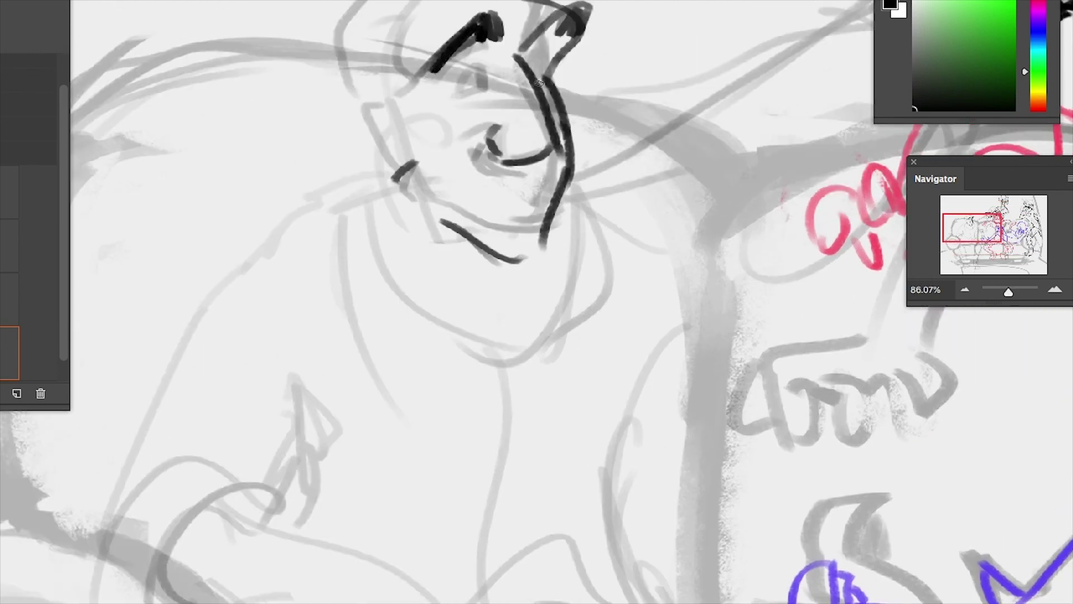
{"action": "mouse_move", "coordinate": [505, 84]}
{"action": "left_mouse_down"}
{"action": "mouse_move", "coordinate": [482, 158]}
{"action": "mouse_move", "coordinate": [533, 150]}
{"action": "mouse_move", "coordinate": [518, 62]}
{"action": "mouse_move", "coordinate": [511, 155]}
{"action": "left_mouse_up"}
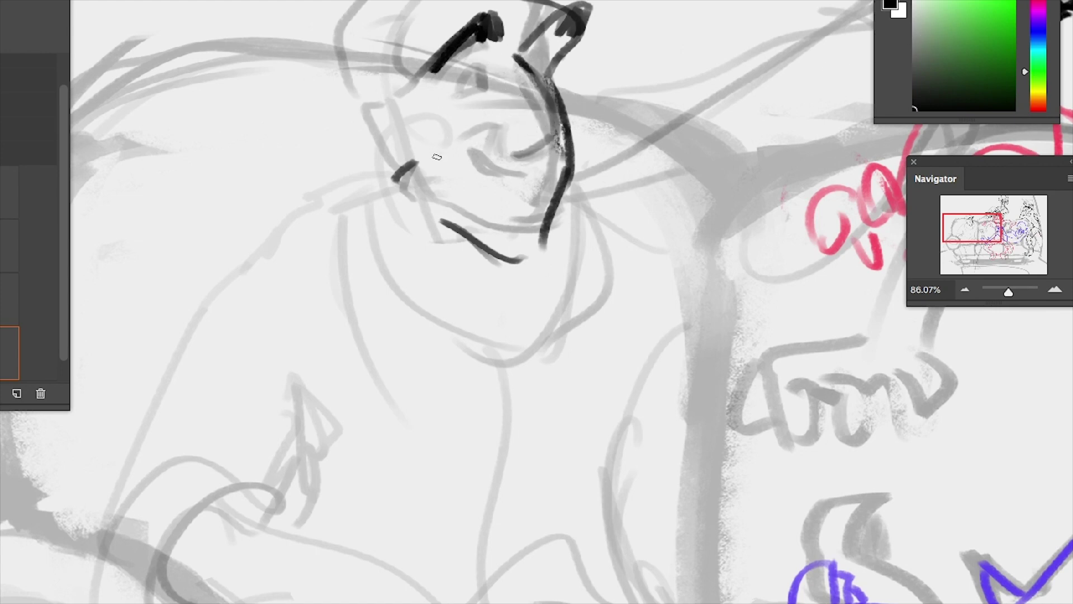
{"action": "mouse_move", "coordinate": [518, 58]}
{"action": "left_mouse_down"}
{"action": "mouse_move", "coordinate": [542, 146]}
{"action": "mouse_move", "coordinate": [492, 162]}
{"action": "mouse_move", "coordinate": [513, 120]}
{"action": "mouse_move", "coordinate": [486, 130]}
{"action": "mouse_move", "coordinate": [443, 211]}
{"action": "mouse_move", "coordinate": [529, 166]}
{"action": "mouse_move", "coordinate": [474, 221]}
{"action": "mouse_move", "coordinate": [532, 189]}
{"action": "mouse_move", "coordinate": [491, 179]}
{"action": "mouse_move", "coordinate": [546, 182]}
{"action": "mouse_move", "coordinate": [532, 193]}
{"action": "mouse_move", "coordinate": [551, 175]}
{"action": "mouse_move", "coordinate": [537, 180]}
{"action": "mouse_move", "coordinate": [522, 221]}
{"action": "left_mouse_up"}
{"action": "mouse_move", "coordinate": [475, 172]}
{"action": "left_mouse_down"}
{"action": "mouse_move", "coordinate": [506, 223]}
{"action": "mouse_move", "coordinate": [517, 210]}
{"action": "left_mouse_up"}
{"action": "key", "text": "ctrl+z"}
{"action": "key", "text": "ctrl+z"}
{"action": "key", "text": "ctrl+z"}
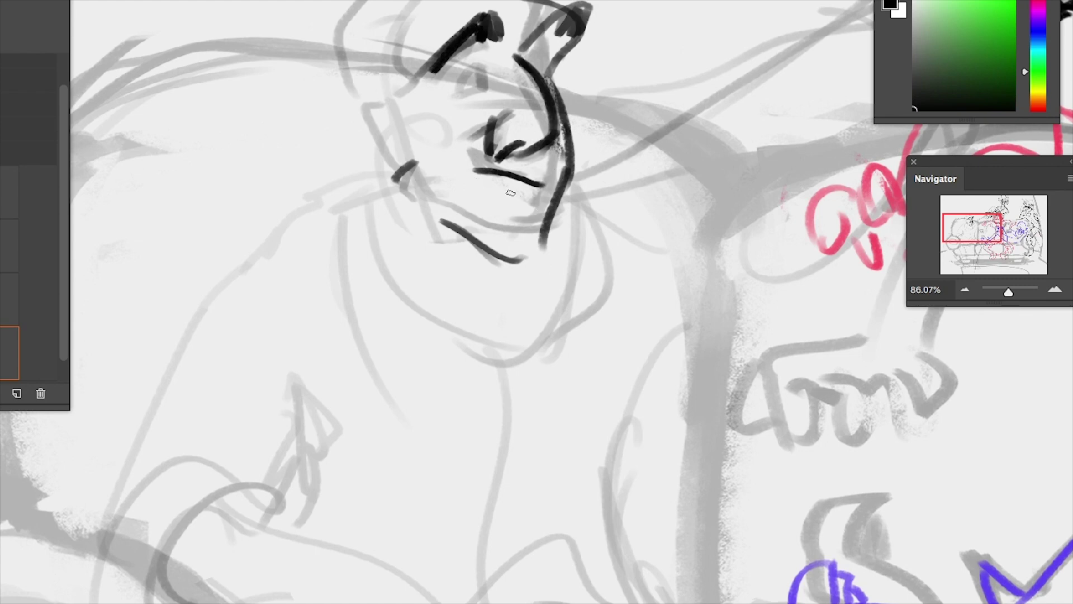
{"action": "mouse_move", "coordinate": [531, 174]}
{"action": "left_mouse_down"}
{"action": "mouse_move", "coordinate": [557, 166]}
{"action": "mouse_move", "coordinate": [526, 223]}
{"action": "left_mouse_up"}
{"action": "mouse_move", "coordinate": [464, 178]}
{"action": "left_mouse_down"}
{"action": "mouse_move", "coordinate": [518, 229]}
{"action": "mouse_move", "coordinate": [534, 224]}
{"action": "left_mouse_up"}
{"action": "key", "text": "ctrl+z"}
{"action": "mouse_move", "coordinate": [479, 165]}
{"action": "left_mouse_down"}
{"action": "mouse_move", "coordinate": [469, 170]}
{"action": "mouse_move", "coordinate": [539, 205]}
{"action": "mouse_move", "coordinate": [528, 204]}
{"action": "left_mouse_up"}
Draw the mouth, a triangular eye, the jaw line, a C-shaped ear and the head's diagonal line
{"action": "mouse_move", "coordinate": [475, 66]}
{"action": "left_mouse_down"}
{"action": "mouse_move", "coordinate": [460, 85]}
{"action": "mouse_move", "coordinate": [485, 69]}
{"action": "mouse_move", "coordinate": [550, 68]}
{"action": "mouse_move", "coordinate": [564, 177]}
{"action": "left_mouse_up"}
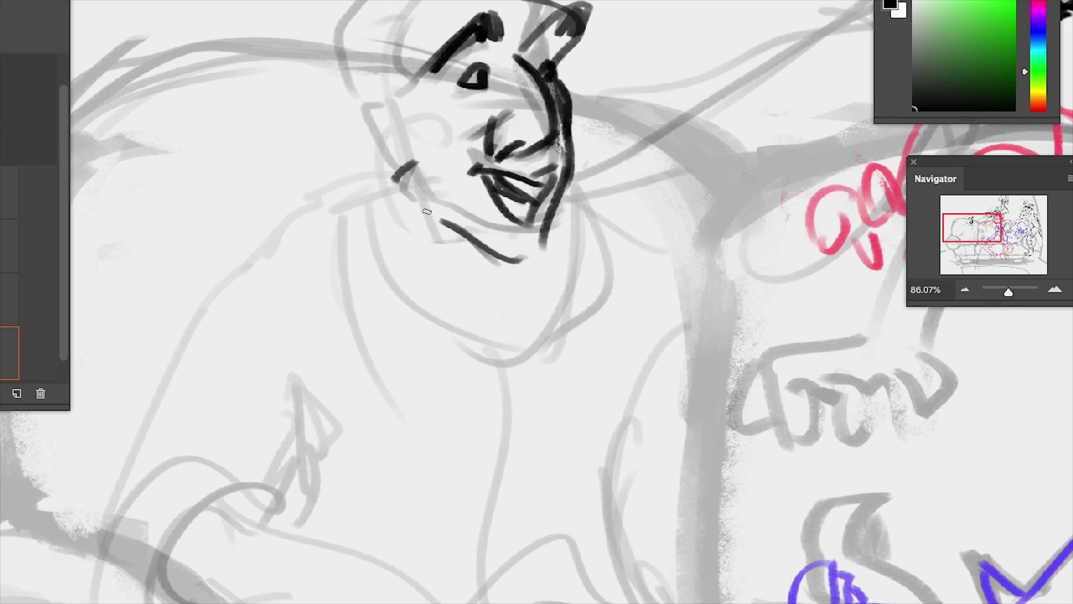
{"action": "left_click_drag", "start_coordinate": [403, 160], "coordinate": [429, 213]}
{"action": "key", "text": "ctrl+z"}
{"action": "mouse_move", "coordinate": [394, 115]}
{"action": "left_mouse_down"}
{"action": "mouse_move", "coordinate": [386, 196]}
{"action": "mouse_move", "coordinate": [406, 176]}
{"action": "left_mouse_up"}
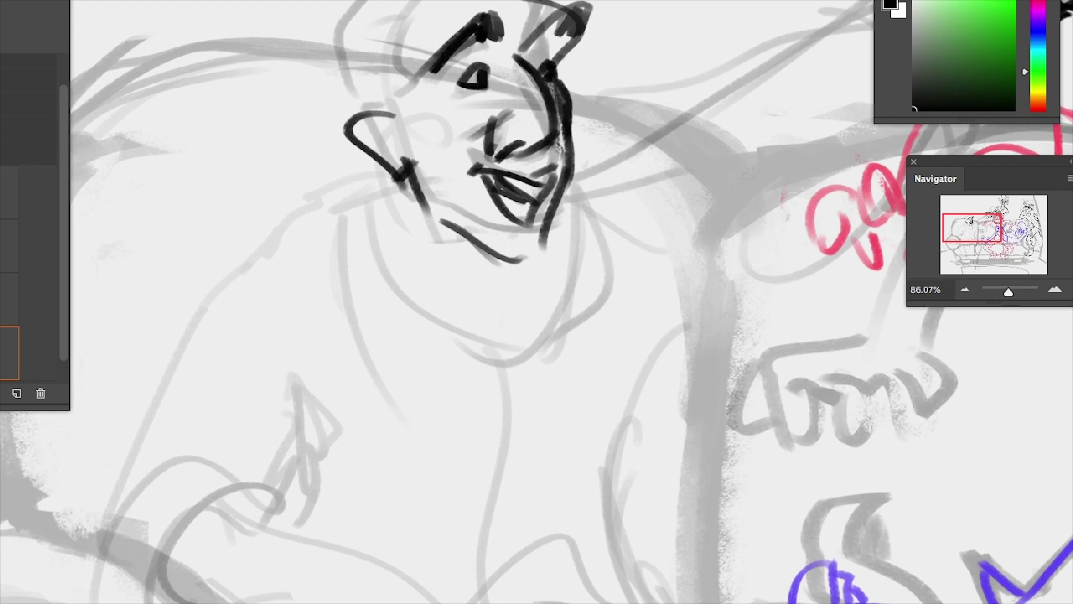
{"action": "mouse_move", "coordinate": [381, 1]}
{"action": "left_mouse_down"}
{"action": "mouse_move", "coordinate": [333, 27]}
{"action": "mouse_move", "coordinate": [360, 106]}
{"action": "left_mouse_up"}
{"action": "key", "text": "ctrl+z"}
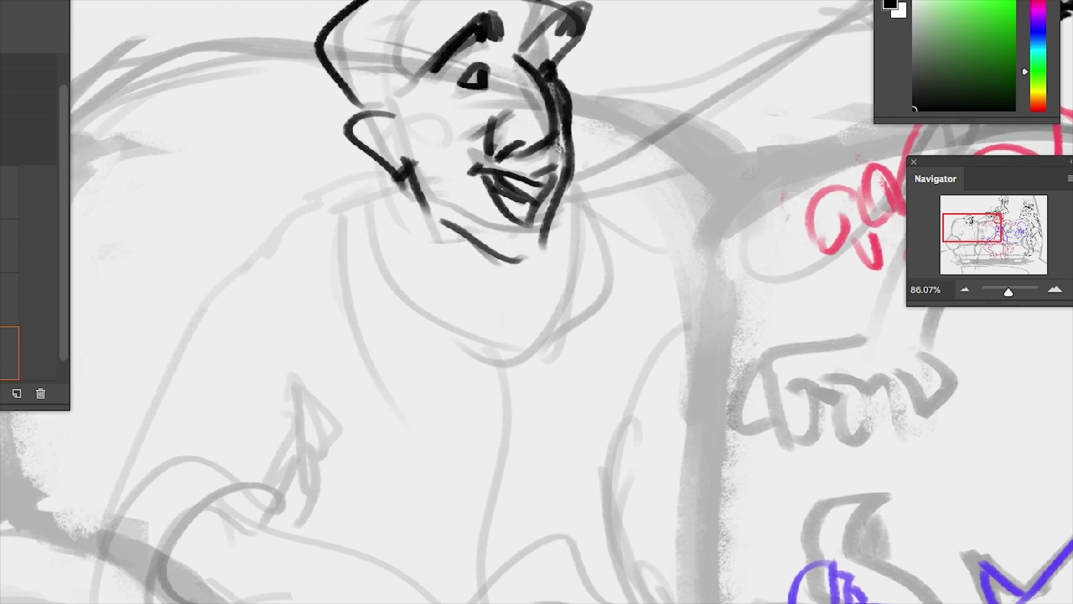
{"action": "mouse_move", "coordinate": [411, 28]}
{"action": "left_mouse_down"}
{"action": "mouse_move", "coordinate": [379, 94]}
{"action": "mouse_move", "coordinate": [360, 32]}
{"action": "left_mouse_up"}
{"action": "key", "text": "ctrl+z"}
{"action": "key", "text": "ctrl+z"}
{"action": "left_click_drag", "start_coordinate": [463, 1], "coordinate": [358, 105]}
Draw a long cap brim, the cap's left side and hair marks under its edge
{"action": "left_click_drag", "start_coordinate": [640, 14], "coordinate": [600, 207]}
{"action": "mouse_move", "coordinate": [425, 190]}
{"action": "left_mouse_down"}
{"action": "mouse_move", "coordinate": [637, 90]}
{"action": "mouse_move", "coordinate": [503, 98]}
{"action": "mouse_move", "coordinate": [316, 151]}
{"action": "left_mouse_up"}
{"action": "left_click_drag", "start_coordinate": [346, 143], "coordinate": [304, 294]}
{"action": "key", "text": "ctrl+z"}
{"action": "key", "text": "ctrl+shift+z"}
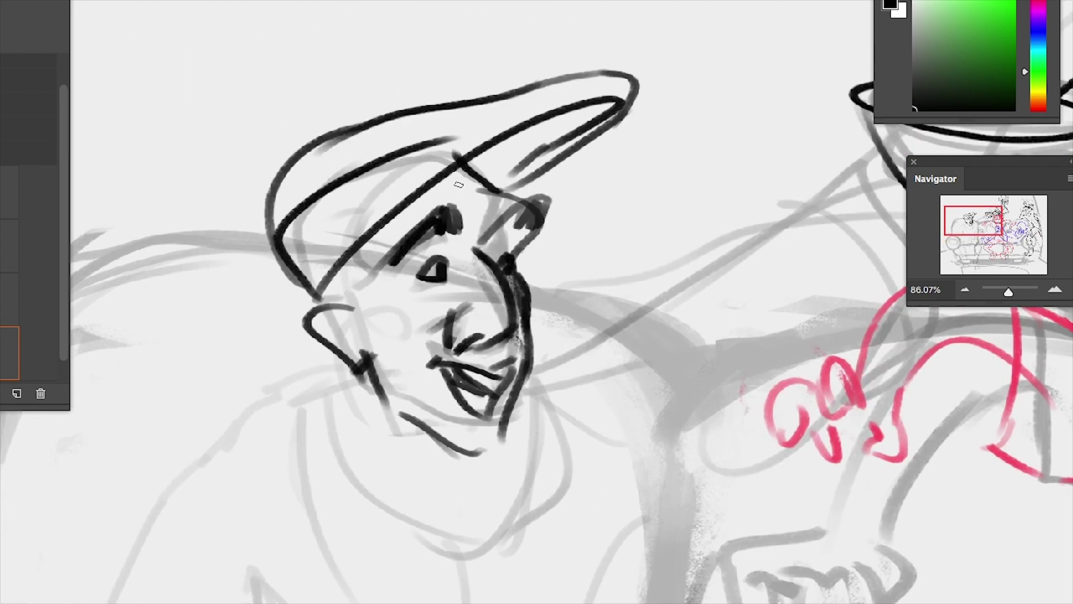
{"action": "mouse_move", "coordinate": [347, 301]}
{"action": "left_mouse_down"}
{"action": "mouse_move", "coordinate": [386, 296]}
{"action": "mouse_move", "coordinate": [324, 299]}
{"action": "left_mouse_up"}
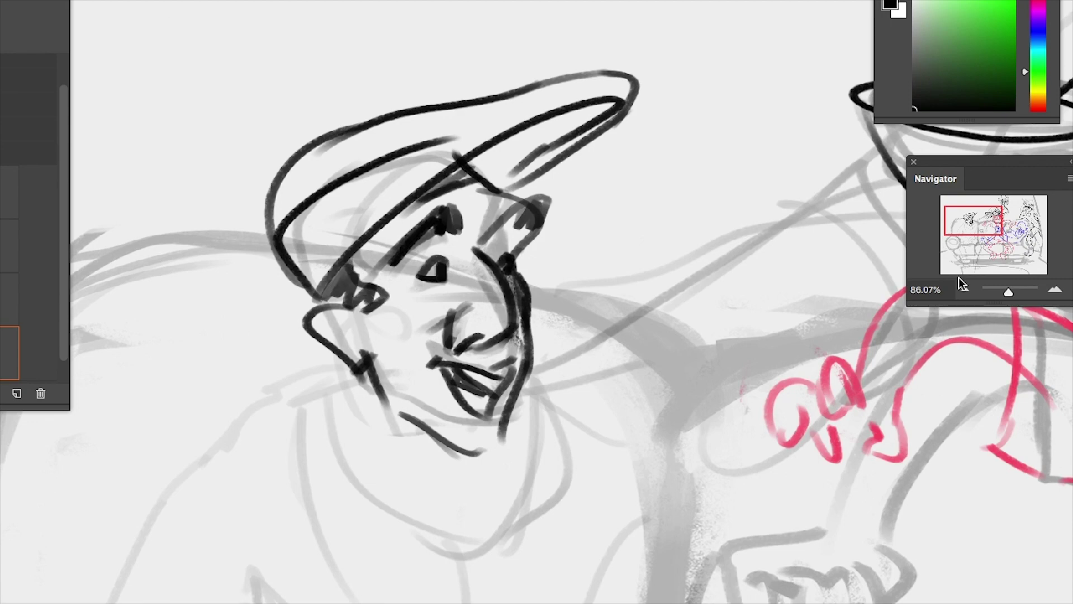
Replace the long cap brim with an upward-curving brim detailed with short strokes
{"action": "mouse_move", "coordinate": [632, 87]}
{"action": "left_mouse_down"}
{"action": "mouse_move", "coordinate": [313, 168]}
{"action": "mouse_move", "coordinate": [268, 218]}
{"action": "left_mouse_up"}
{"action": "left_click_drag", "start_coordinate": [414, 168], "coordinate": [537, 51]}
{"action": "left_click_drag", "start_coordinate": [386, 129], "coordinate": [578, 27]}
{"action": "left_click_drag", "start_coordinate": [570, 40], "coordinate": [513, 173]}
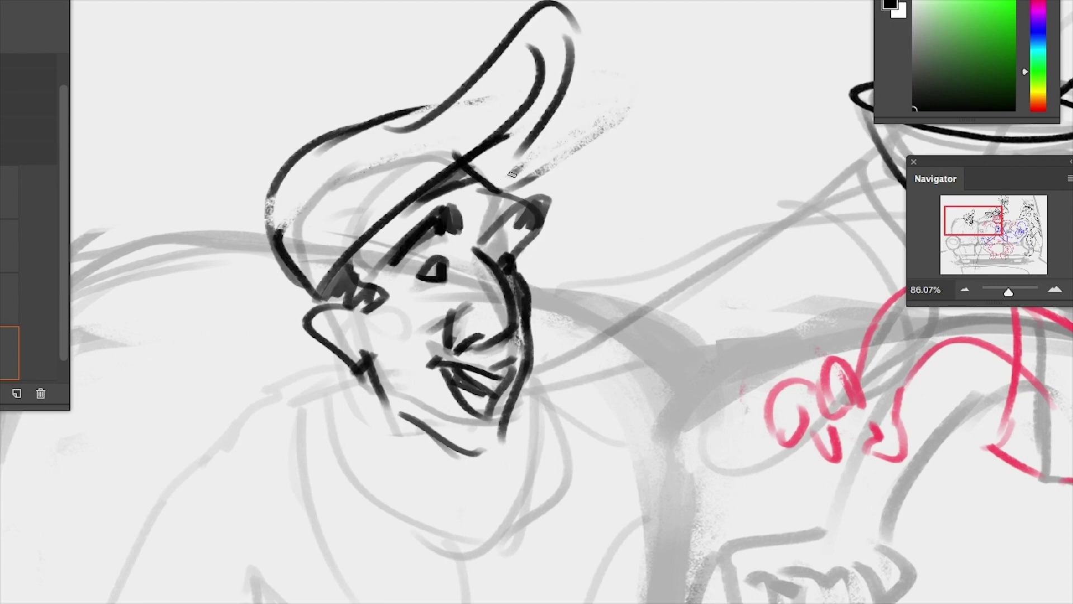
{"action": "left_click_drag", "start_coordinate": [537, 61], "coordinate": [506, 173]}
{"action": "left_click_drag", "start_coordinate": [526, 115], "coordinate": [486, 168]}
{"action": "left_click", "coordinate": [1000, 289]}
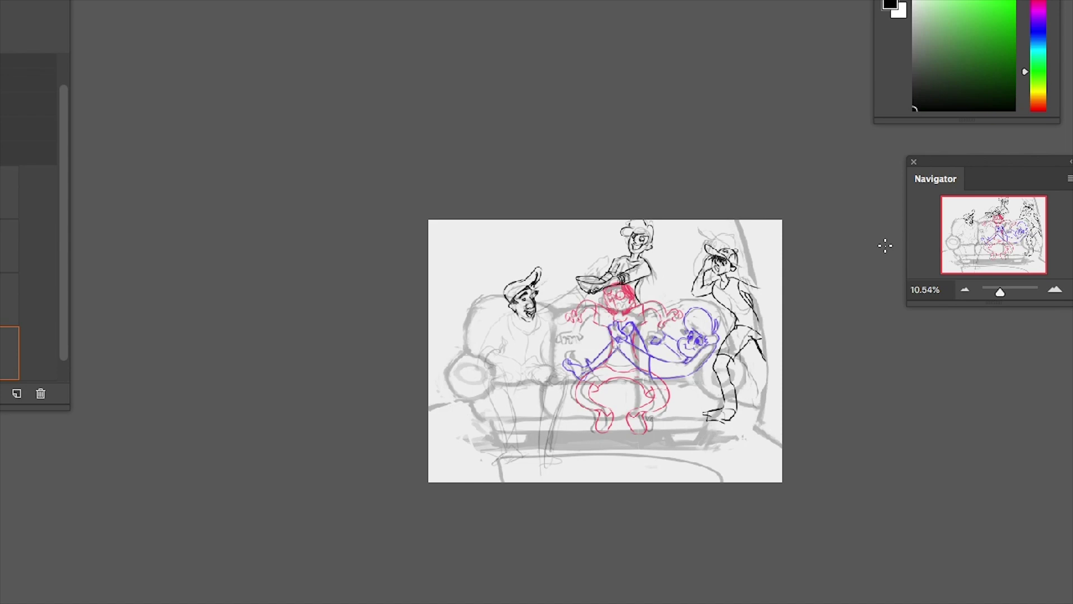
Lasso the seated man's cap and scale it smaller with Free Transform
{"action": "left_click_drag", "start_coordinate": [1000, 291], "coordinate": [1008, 292]}
{"action": "key", "text": "l"}
{"action": "mouse_move", "coordinate": [550, 179]}
{"action": "left_mouse_down"}
{"action": "mouse_move", "coordinate": [611, 13]}
{"action": "mouse_move", "coordinate": [589, 102]}
{"action": "left_mouse_up"}
{"action": "key", "text": "ctrl+t"}
{"action": "key", "text": "Return"}
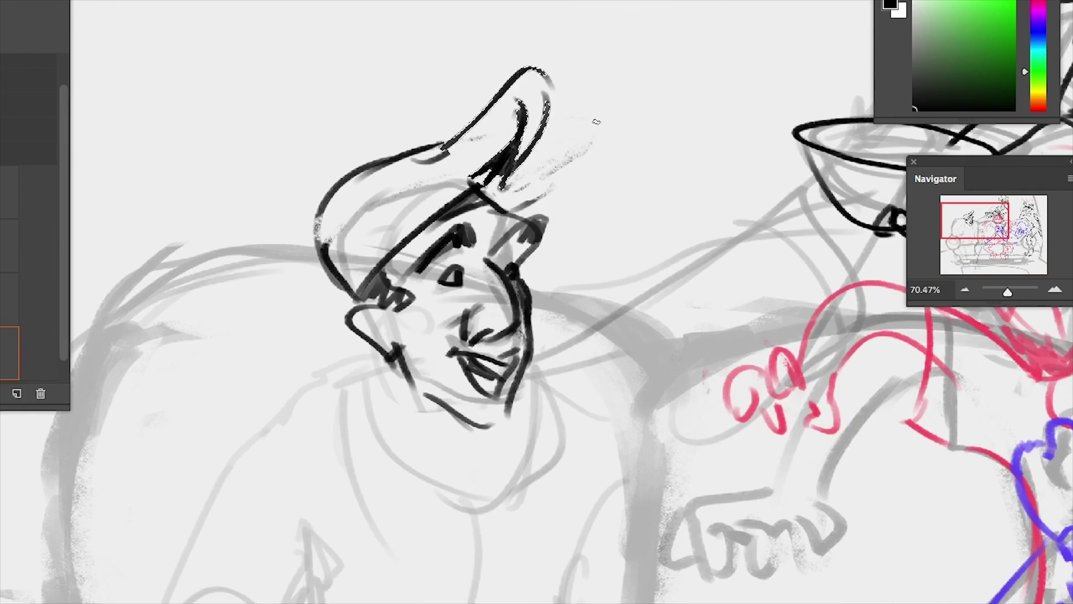
Move the man's face drawing about 54 px down
{"action": "key", "text": "ctrl+t"}
{"action": "key", "text": "Return"}
{"action": "mouse_move", "coordinate": [494, 385]}
{"action": "left_mouse_down"}
{"action": "mouse_move", "coordinate": [497, 415]}
{"action": "mouse_move", "coordinate": [613, 202]}
{"action": "left_mouse_up"}
Ink the arm's outer contour, sleeve cuff arcs and forearm down to the wrist in black
{"action": "left_click_drag", "start_coordinate": [464, 137], "coordinate": [369, 199]}
{"action": "mouse_move", "coordinate": [435, 141]}
{"action": "left_mouse_down"}
{"action": "mouse_move", "coordinate": [358, 243]}
{"action": "mouse_move", "coordinate": [274, 430]}
{"action": "left_mouse_up"}
{"action": "key", "text": "ctrl+z"}
{"action": "key", "text": "ctrl+z"}
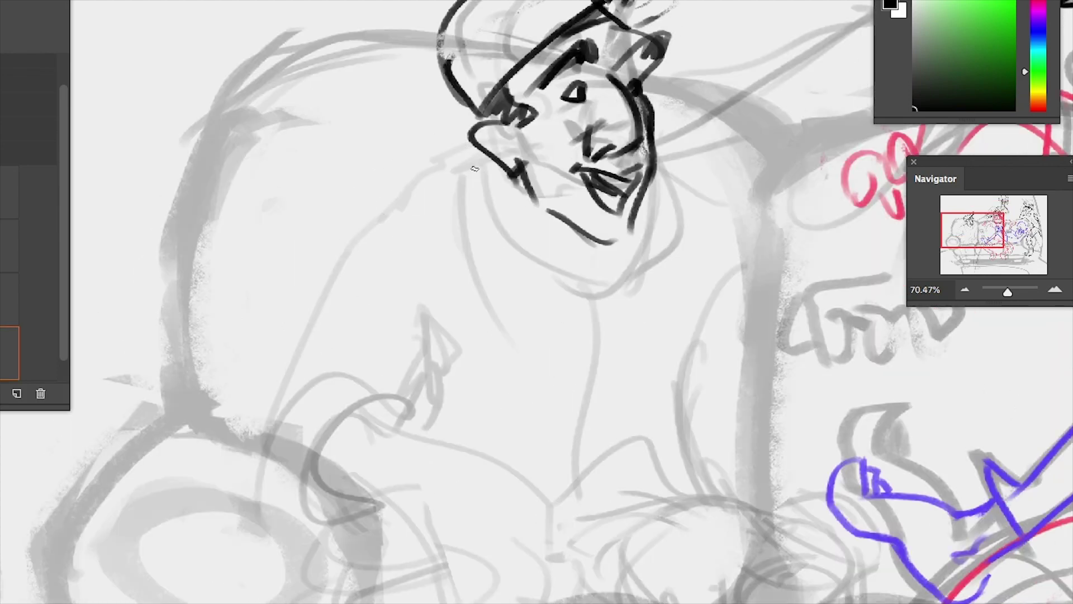
{"action": "left_click_drag", "start_coordinate": [474, 167], "coordinate": [285, 403]}
{"action": "left_click_drag", "start_coordinate": [268, 464], "coordinate": [355, 396]}
{"action": "left_click_drag", "start_coordinate": [313, 480], "coordinate": [397, 402]}
{"action": "left_click_drag", "start_coordinate": [302, 416], "coordinate": [386, 392]}
{"action": "left_click_drag", "start_coordinate": [449, 528], "coordinate": [343, 352]}
{"action": "mouse_move", "coordinate": [251, 249]}
{"action": "left_mouse_down"}
{"action": "mouse_move", "coordinate": [260, 372]}
{"action": "mouse_move", "coordinate": [333, 442]}
{"action": "left_mouse_up"}
{"action": "mouse_move", "coordinate": [209, 321]}
{"action": "left_mouse_down"}
{"action": "mouse_move", "coordinate": [269, 425]}
{"action": "mouse_move", "coordinate": [264, 513]}
{"action": "left_mouse_up"}
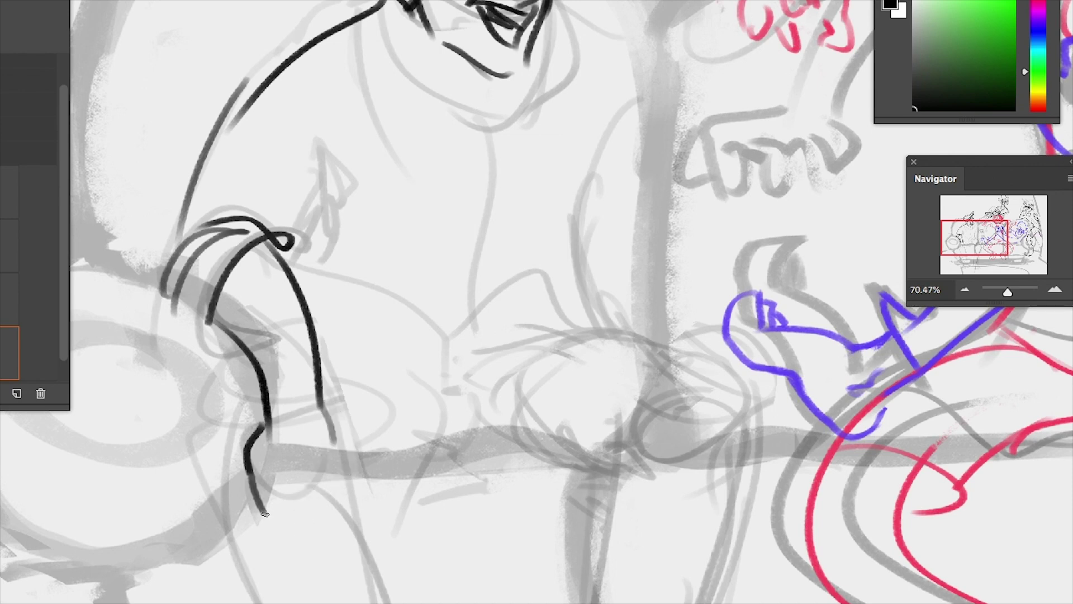
{"action": "mouse_move", "coordinate": [324, 423]}
{"action": "left_mouse_down"}
{"action": "mouse_move", "coordinate": [319, 497]}
{"action": "mouse_move", "coordinate": [286, 531]}
{"action": "left_mouse_up"}
Draw, erase and redraw the fingers of the man's hand in black ink
{"action": "left_click_drag", "start_coordinate": [313, 492], "coordinate": [294, 530]}
{"action": "left_click_drag", "start_coordinate": [264, 490], "coordinate": [282, 537]}
{"action": "left_click_drag", "start_coordinate": [268, 450], "coordinate": [260, 528]}
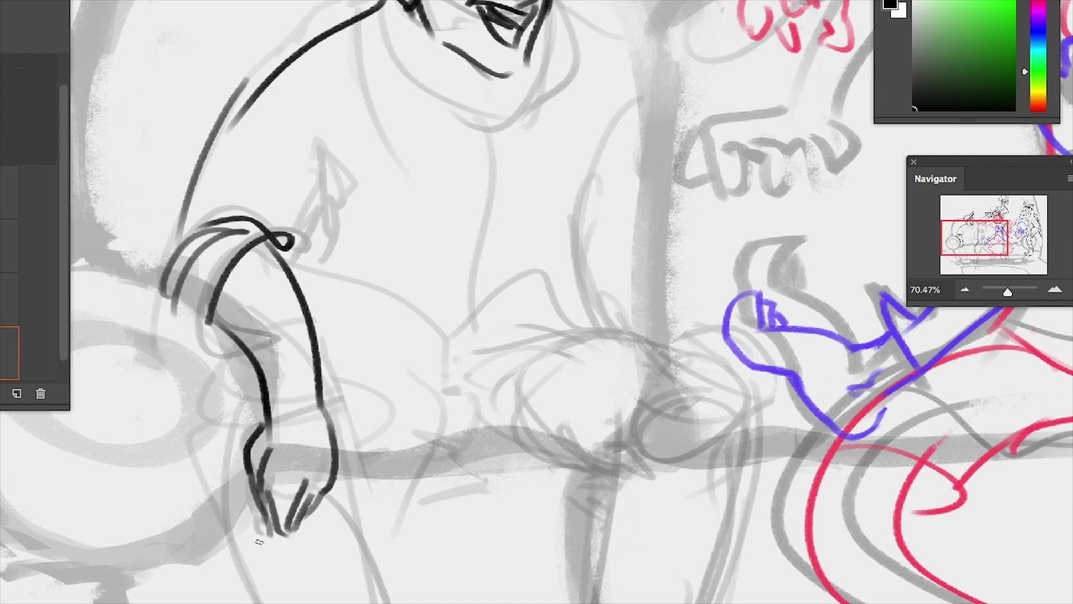
{"action": "left_click_drag", "start_coordinate": [262, 423], "coordinate": [260, 506]}
{"action": "mouse_move", "coordinate": [313, 480]}
{"action": "left_mouse_down"}
{"action": "mouse_move", "coordinate": [263, 536]}
{"action": "mouse_move", "coordinate": [287, 534]}
{"action": "left_mouse_up"}
{"action": "left_click_drag", "start_coordinate": [282, 489], "coordinate": [282, 537]}
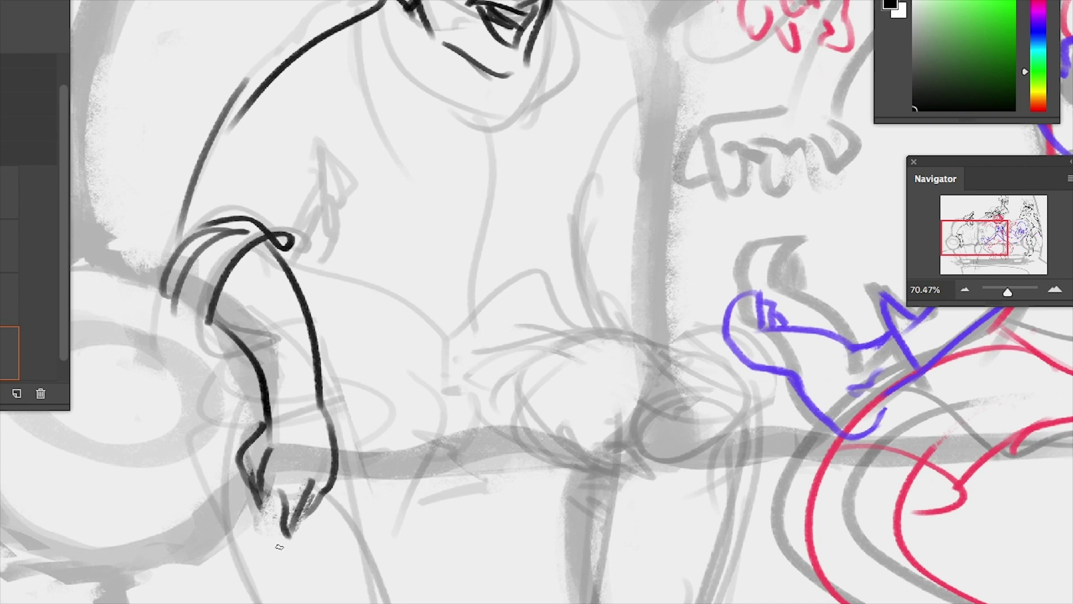
{"action": "left_click_drag", "start_coordinate": [288, 489], "coordinate": [285, 536]}
{"action": "left_click_drag", "start_coordinate": [326, 480], "coordinate": [287, 558]}
{"action": "left_click", "coordinate": [289, 481]}
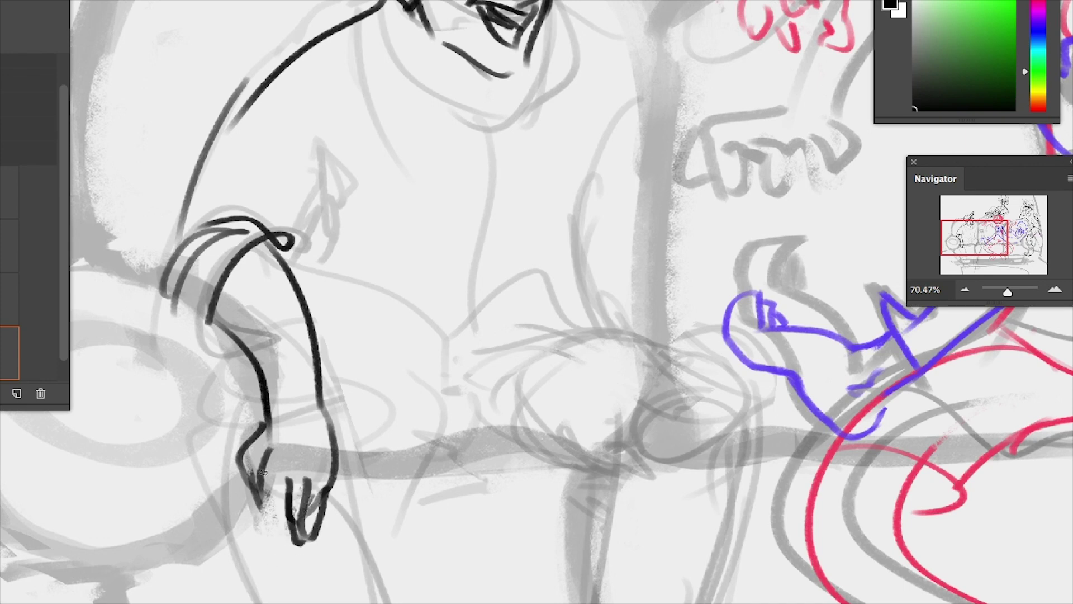
{"action": "left_click_drag", "start_coordinate": [263, 472], "coordinate": [282, 500]}
{"action": "left_click_drag", "start_coordinate": [246, 453], "coordinate": [282, 511]}
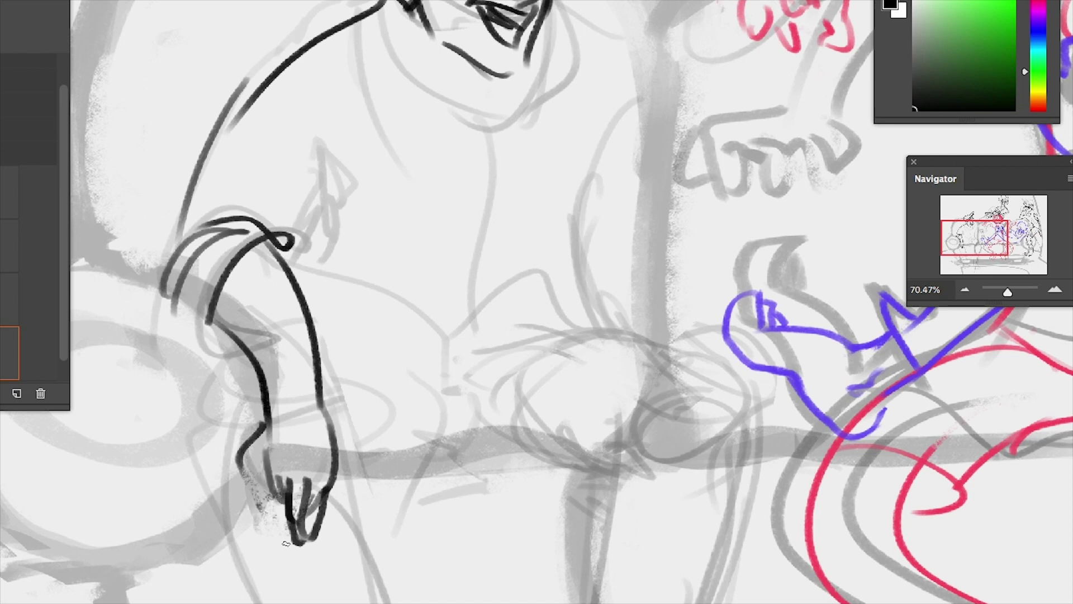
{"action": "left_click_drag", "start_coordinate": [249, 442], "coordinate": [268, 466]}
Undo the hand strokes and retry the forearm and wrist lines
{"action": "key", "text": "ctrl+z"}
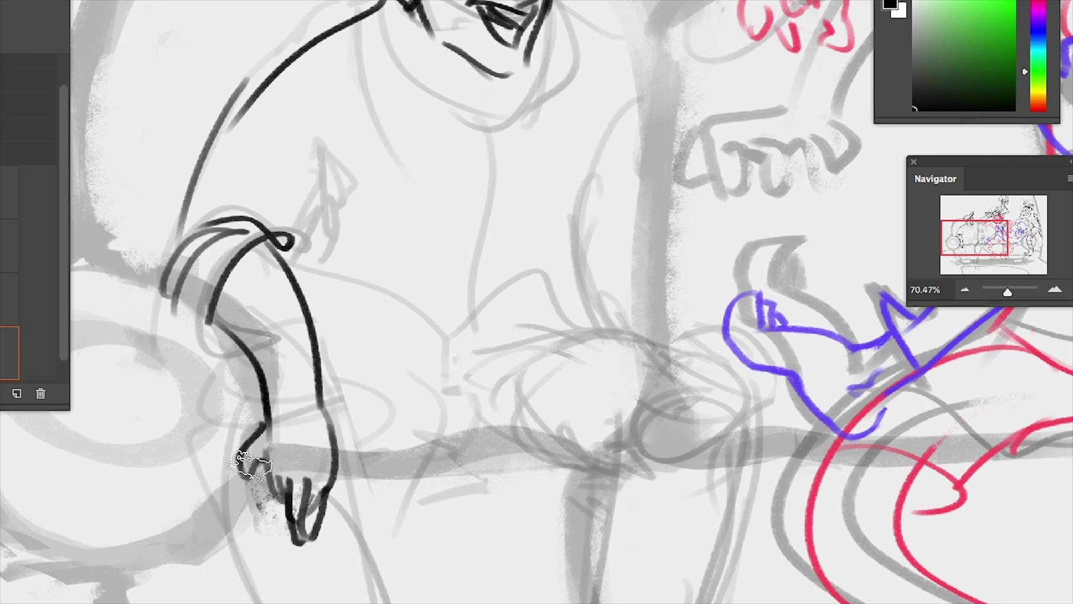
{"action": "key", "text": "ctrl+z"}
{"action": "key", "text": "ctrl+z"}
{"action": "key", "text": "ctrl+z"}
{"action": "left_click_drag", "start_coordinate": [319, 411], "coordinate": [336, 473]}
{"action": "mouse_move", "coordinate": [321, 448]}
{"action": "left_mouse_down"}
{"action": "mouse_move", "coordinate": [330, 490]}
{"action": "mouse_move", "coordinate": [311, 567]}
{"action": "left_mouse_up"}
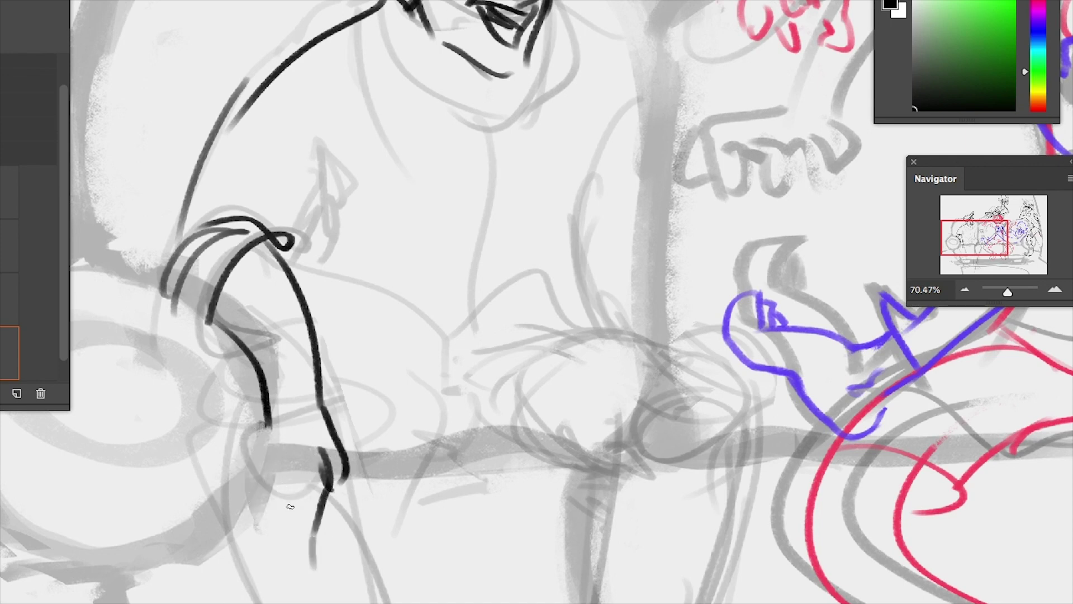
{"action": "key", "text": "ctrl+z"}
{"action": "key", "text": "ctrl+z"}
{"action": "key", "text": "ctrl+z"}
{"action": "key", "text": "ctrl+z"}
{"action": "key", "text": "ctrl+z"}
{"action": "key", "text": "ctrl+z"}
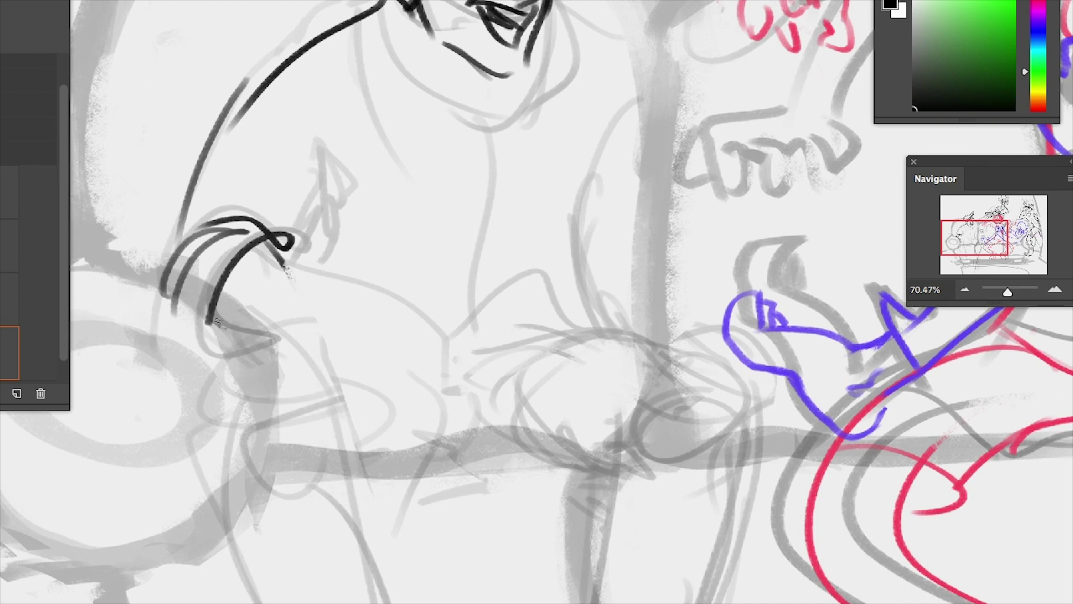
{"action": "left_click_drag", "start_coordinate": [210, 323], "coordinate": [288, 368]}
{"action": "left_click_drag", "start_coordinate": [277, 254], "coordinate": [347, 433]}
Remove the arm strokes again and move the inked drawing about 93 px down
{"action": "key", "text": "ctrl+z"}
{"action": "key", "text": "ctrl+z"}
{"action": "left_click_drag", "start_coordinate": [276, 254], "coordinate": [352, 363]}
{"action": "left_click_drag", "start_coordinate": [209, 323], "coordinate": [309, 423]}
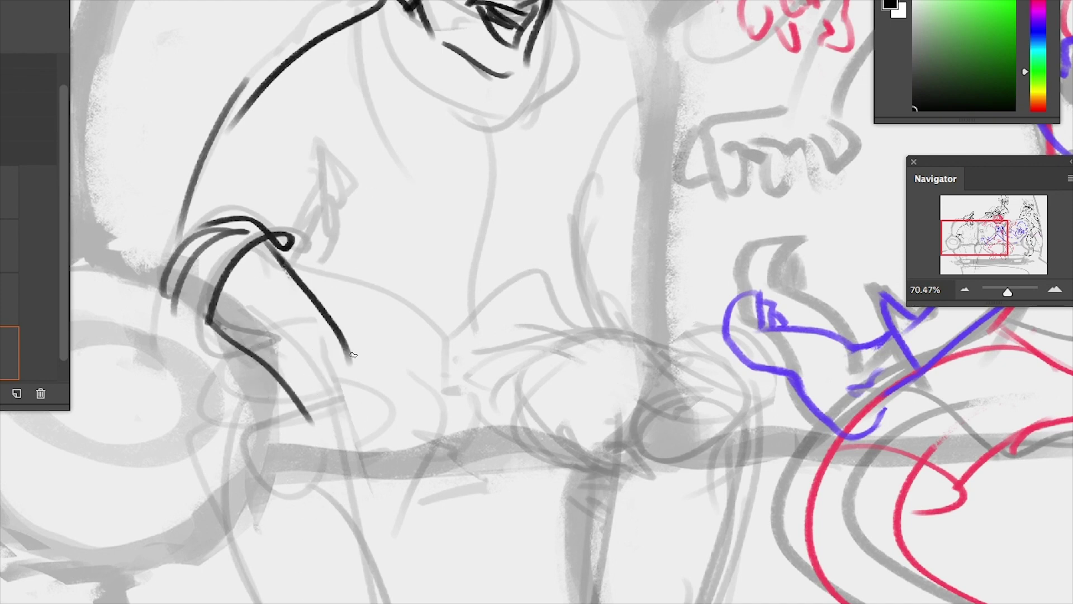
{"action": "left_click_drag", "start_coordinate": [352, 355], "coordinate": [391, 484]}
{"action": "key", "text": "ctrl+z"}
{"action": "left_click_drag", "start_coordinate": [356, 384], "coordinate": [396, 424]}
{"action": "key", "text": "ctrl+alt+z"}
{"action": "key", "text": "ctrl+alt+z"}
{"action": "key", "text": "ctrl+alt+z"}
{"action": "key", "text": "ctrl+alt+z"}
{"action": "key", "text": "ctrl+alt+z"}
{"action": "key", "text": "ctrl+alt+z"}
{"action": "key", "text": "ctrl+alt+z"}
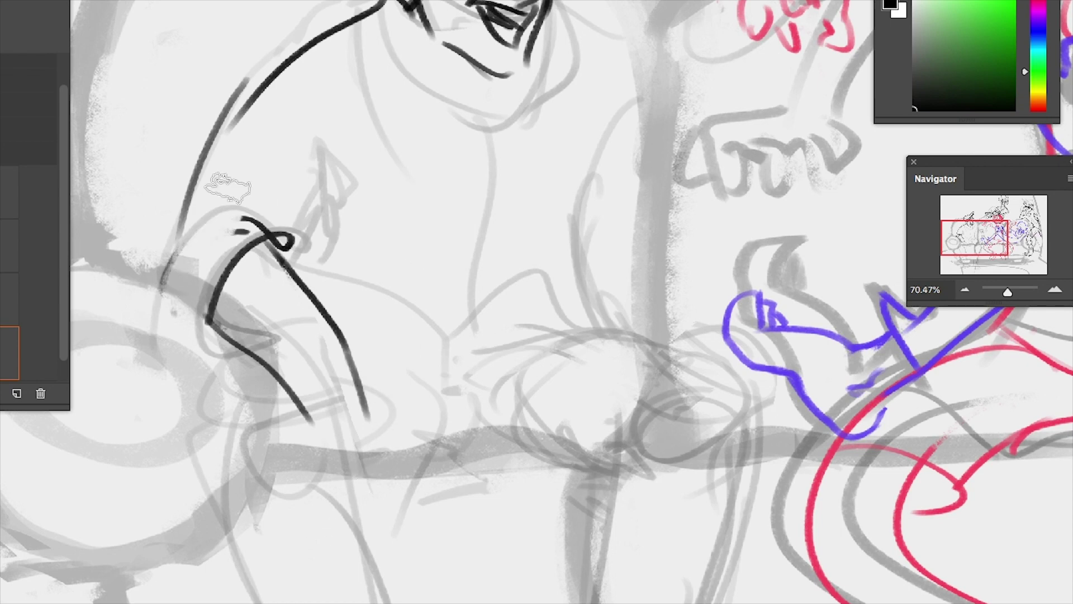
{"action": "key", "text": "ctrl+t"}
{"action": "left_click_drag", "start_coordinate": [480, 189], "coordinate": [489, 242]}
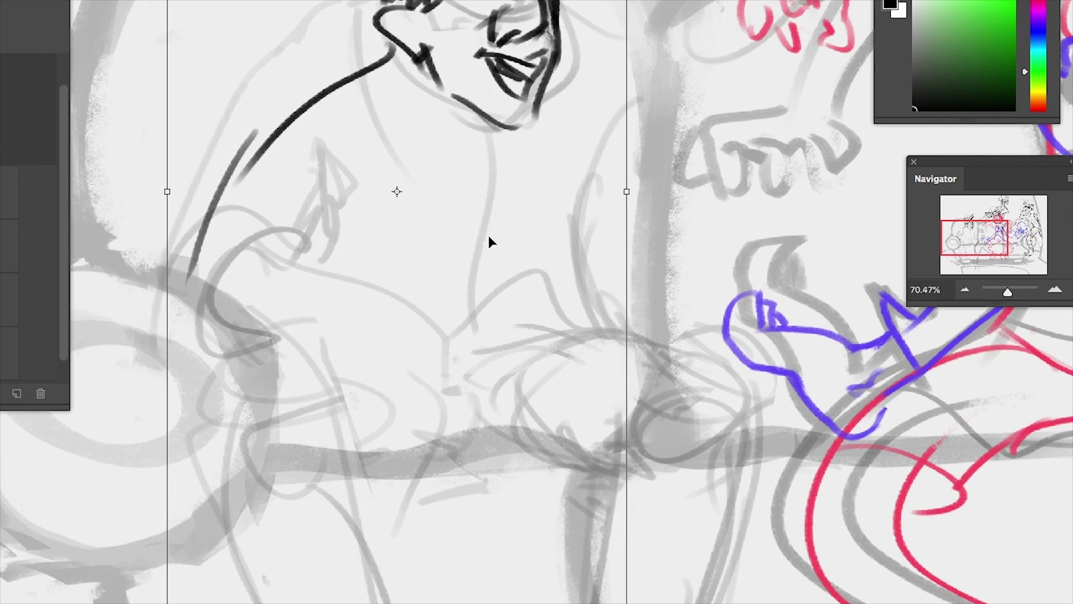
Apply the move, then ink both knee arcs and the first downward leg contours
{"action": "key", "text": "Return"}
{"action": "mouse_move", "coordinate": [201, 436]}
{"action": "left_mouse_down"}
{"action": "mouse_move", "coordinate": [335, 364]}
{"action": "mouse_move", "coordinate": [382, 492]}
{"action": "left_mouse_up"}
{"action": "scroll", "coordinate": [391, 392], "scroll_direction": "down", "scroll_amount": 5}
{"action": "left_click_drag", "start_coordinate": [178, 246], "coordinate": [313, 601]}
{"action": "left_click_drag", "start_coordinate": [335, 223], "coordinate": [385, 536]}
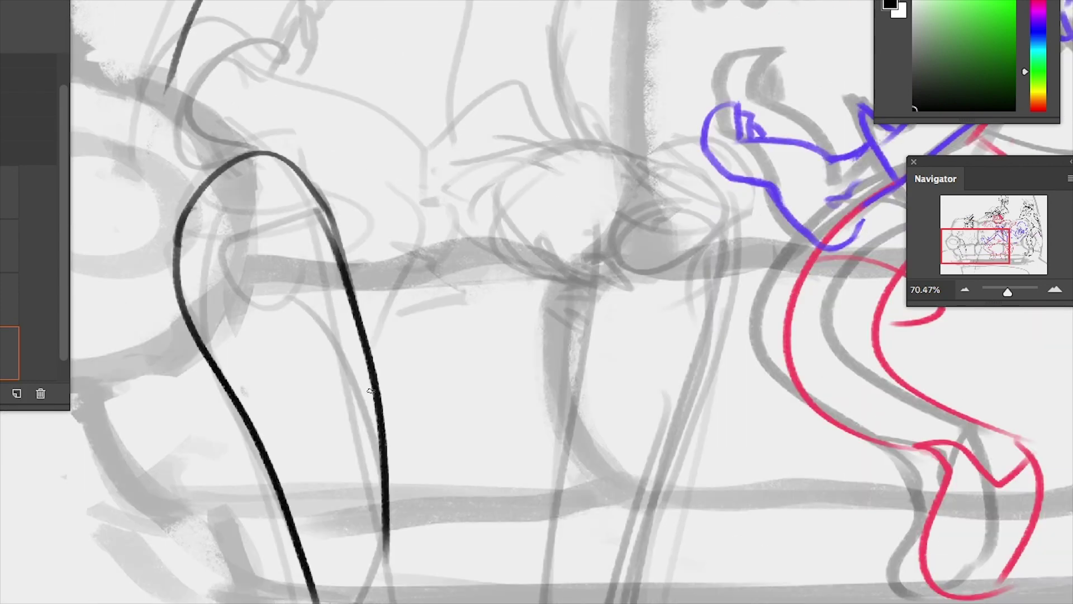
{"action": "left_click_drag", "start_coordinate": [270, 136], "coordinate": [382, 179]}
{"action": "left_click_drag", "start_coordinate": [374, 275], "coordinate": [530, 272]}
Continue inking the lower leg contours down toward the feet
{"action": "left_click_drag", "start_coordinate": [458, 228], "coordinate": [639, 230]}
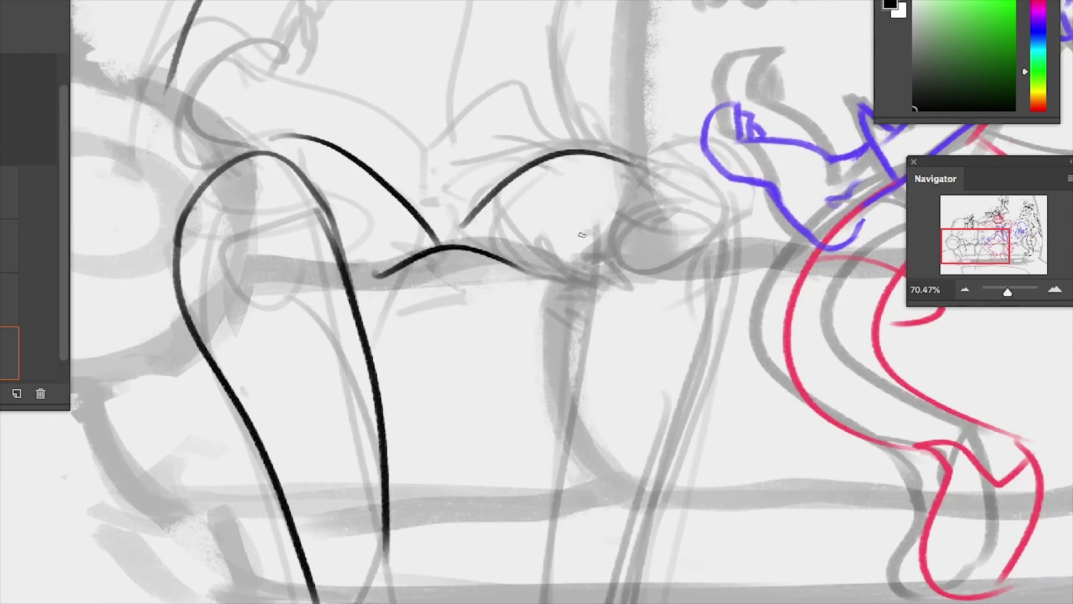
{"action": "left_click_drag", "start_coordinate": [531, 218], "coordinate": [540, 601]}
{"action": "scroll", "coordinate": [559, 335], "scroll_direction": "down", "scroll_amount": 5}
{"action": "left_click_drag", "start_coordinate": [705, 3], "coordinate": [618, 324]}
{"action": "left_click_drag", "start_coordinate": [531, 277], "coordinate": [551, 561]}
{"action": "left_click_drag", "start_coordinate": [618, 327], "coordinate": [587, 581]}
{"action": "mouse_move", "coordinate": [593, 491]}
{"action": "left_mouse_down"}
{"action": "mouse_move", "coordinate": [643, 584]}
{"action": "mouse_move", "coordinate": [743, 602]}
{"action": "left_mouse_up"}
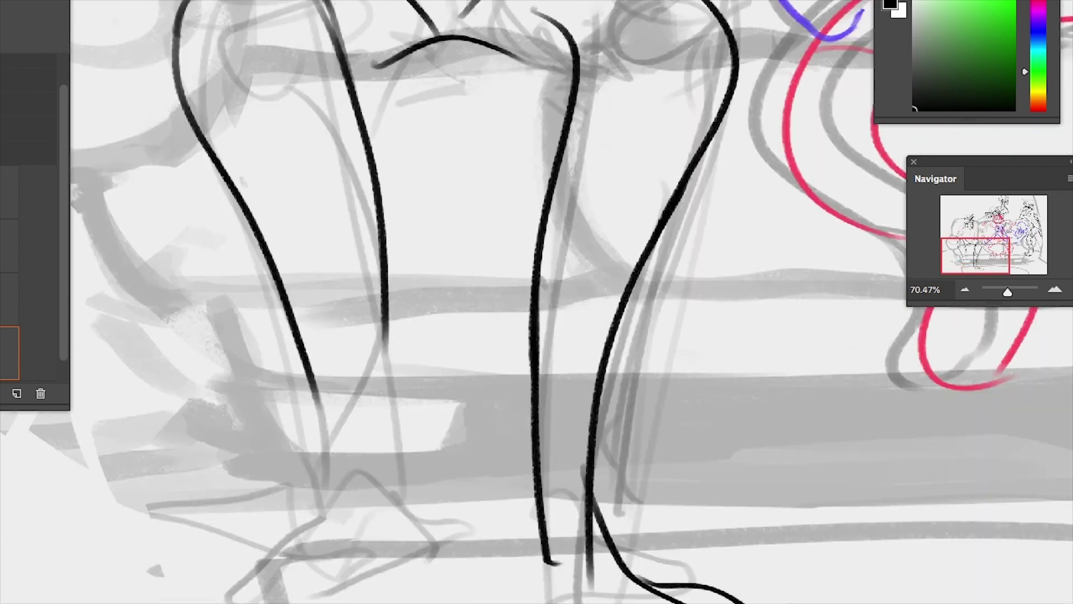
Curve the leg lines into the feet and ink both foot humps
{"action": "left_click_drag", "start_coordinate": [552, 558], "coordinate": [545, 602]}
{"action": "left_click_drag", "start_coordinate": [671, 592], "coordinate": [729, 602]}
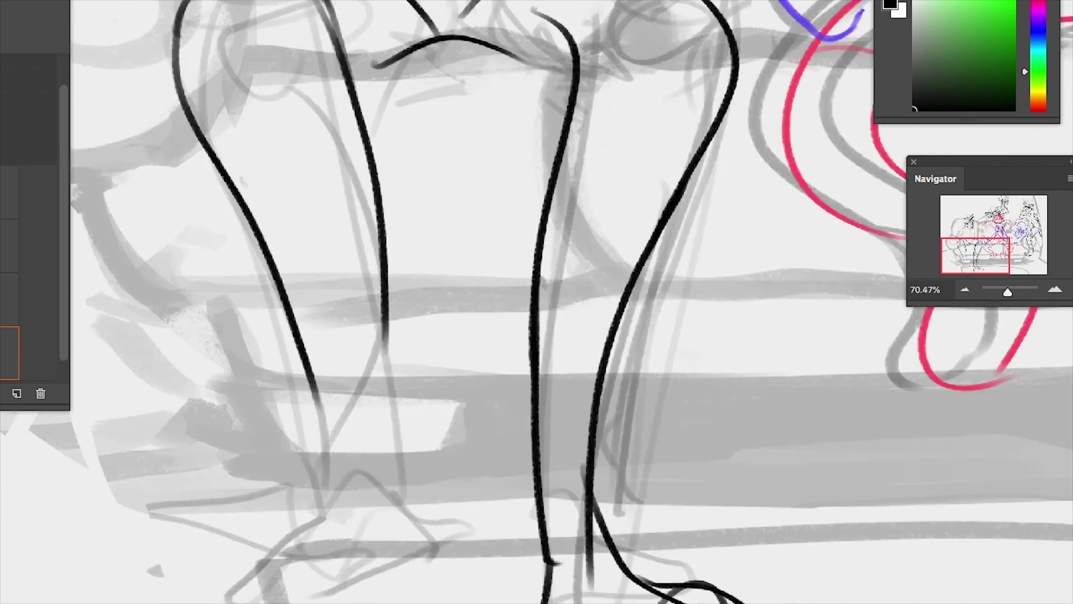
{"action": "left_click_drag", "start_coordinate": [630, 602], "coordinate": [722, 586]}
{"action": "left_click_drag", "start_coordinate": [224, 602], "coordinate": [366, 602]}
{"action": "left_click_drag", "start_coordinate": [385, 336], "coordinate": [444, 559]}
{"action": "left_click_drag", "start_coordinate": [366, 602], "coordinate": [459, 569]}
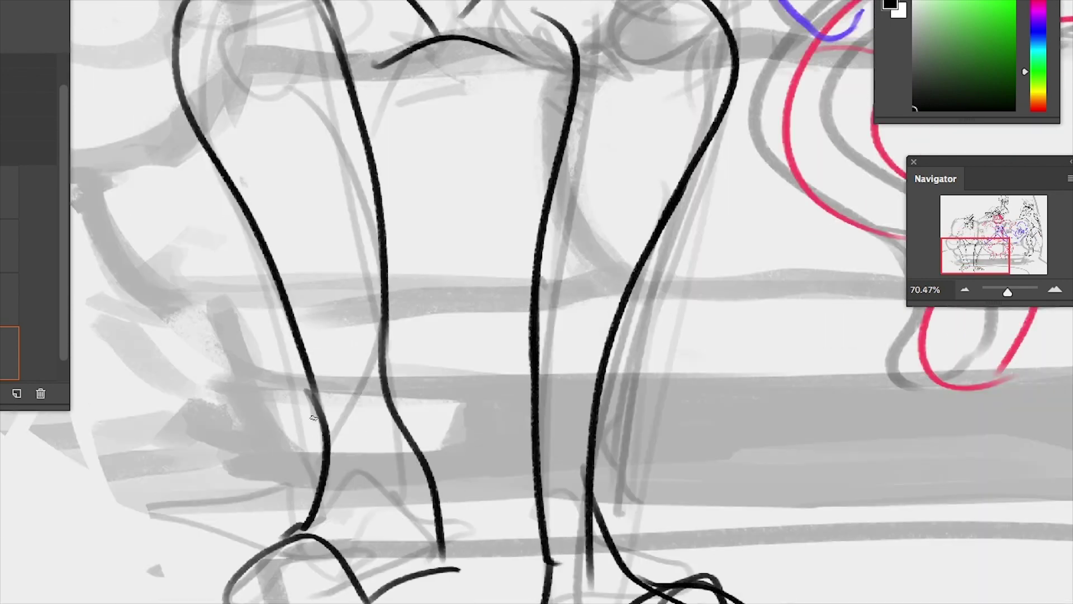
Select the right leg and transform it narrower and tilted inward, then deselect
{"action": "left_click_drag", "start_coordinate": [1008, 291], "coordinate": [1006, 290]}
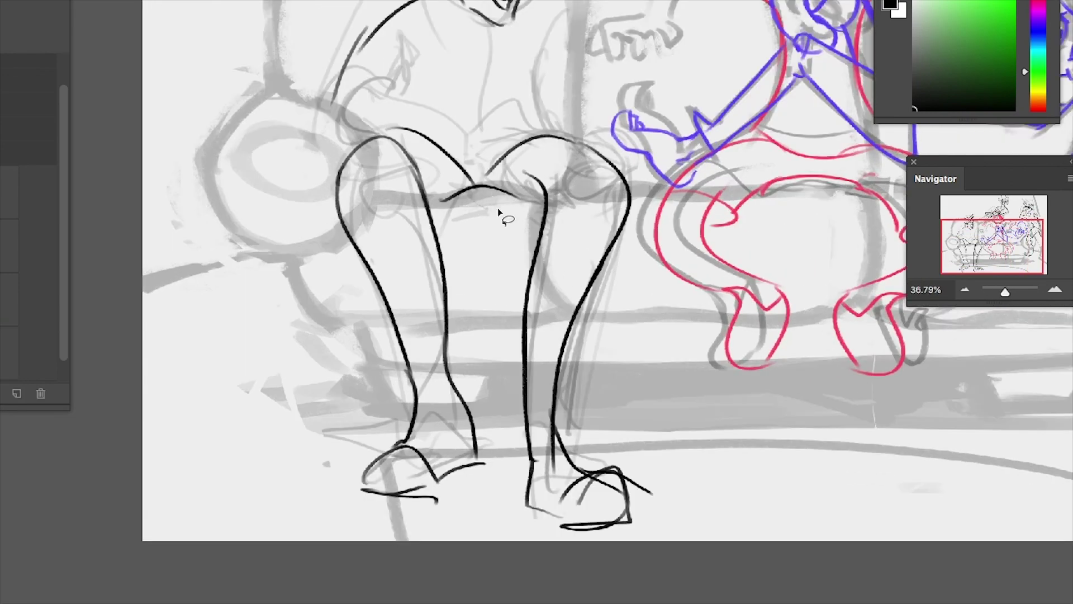
{"action": "mouse_move", "coordinate": [503, 218]}
{"action": "left_mouse_down"}
{"action": "mouse_move", "coordinate": [587, 414]}
{"action": "mouse_move", "coordinate": [503, 238]}
{"action": "left_mouse_up"}
{"action": "key", "text": "ctrl+t"}
{"action": "left_click_drag", "start_coordinate": [685, 541], "coordinate": [660, 494]}
{"action": "key", "text": "Return"}
{"action": "key", "text": "ctrl+d"}
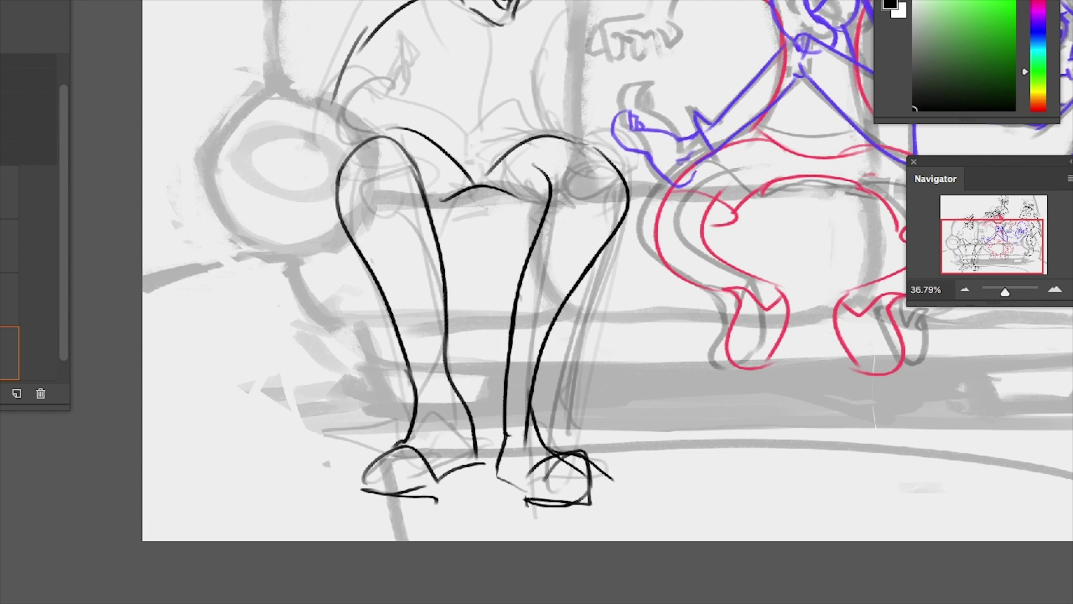
Erase and redraw the right leg's outer contour from knee to foot
{"action": "left_click_drag", "start_coordinate": [534, 425], "coordinate": [590, 252]}
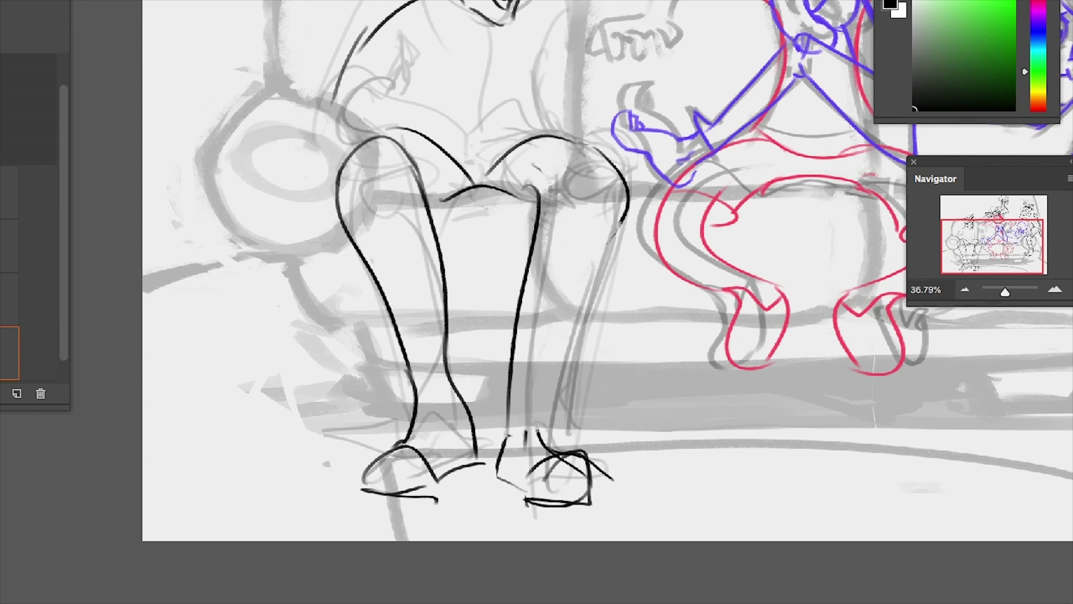
{"action": "left_click_drag", "start_coordinate": [625, 215], "coordinate": [539, 433]}
{"action": "scroll", "coordinate": [559, 302], "scroll_direction": "up", "scroll_amount": 3}
Ink the torso, arm contour, knee fold and inner leg lines over the sketch
{"action": "left_click_drag", "start_coordinate": [561, 137], "coordinate": [538, 235]}
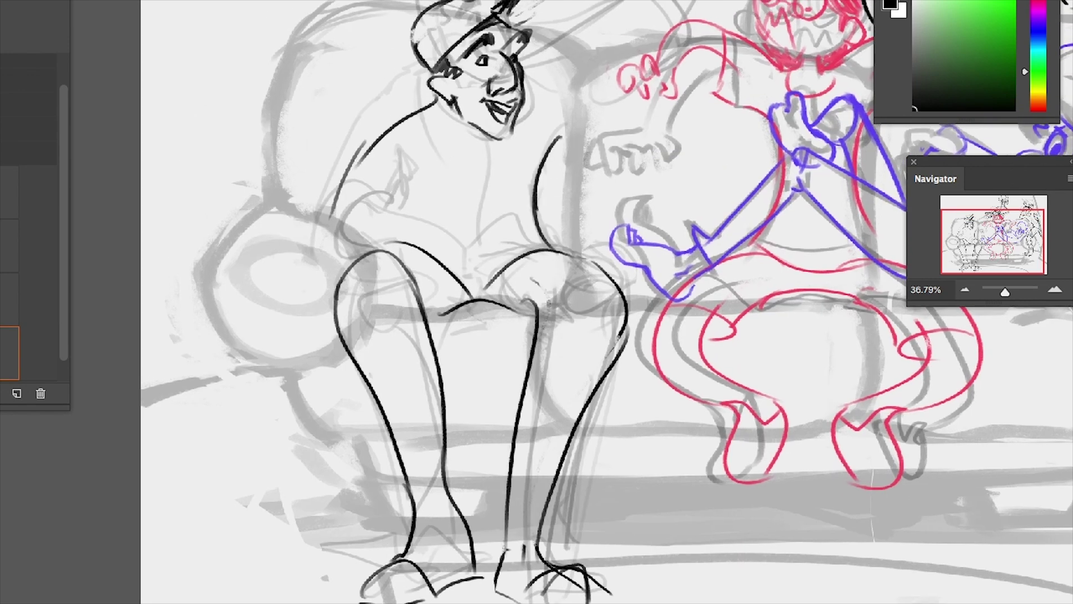
{"action": "left_click_drag", "start_coordinate": [382, 165], "coordinate": [403, 194]}
{"action": "left_click_drag", "start_coordinate": [334, 223], "coordinate": [349, 202]}
{"action": "mouse_move", "coordinate": [349, 199]}
{"action": "left_mouse_down"}
{"action": "mouse_move", "coordinate": [398, 208]}
{"action": "mouse_move", "coordinate": [484, 290]}
{"action": "left_mouse_up"}
{"action": "left_click_drag", "start_coordinate": [356, 253], "coordinate": [450, 327]}
{"action": "left_click_drag", "start_coordinate": [456, 270], "coordinate": [468, 364]}
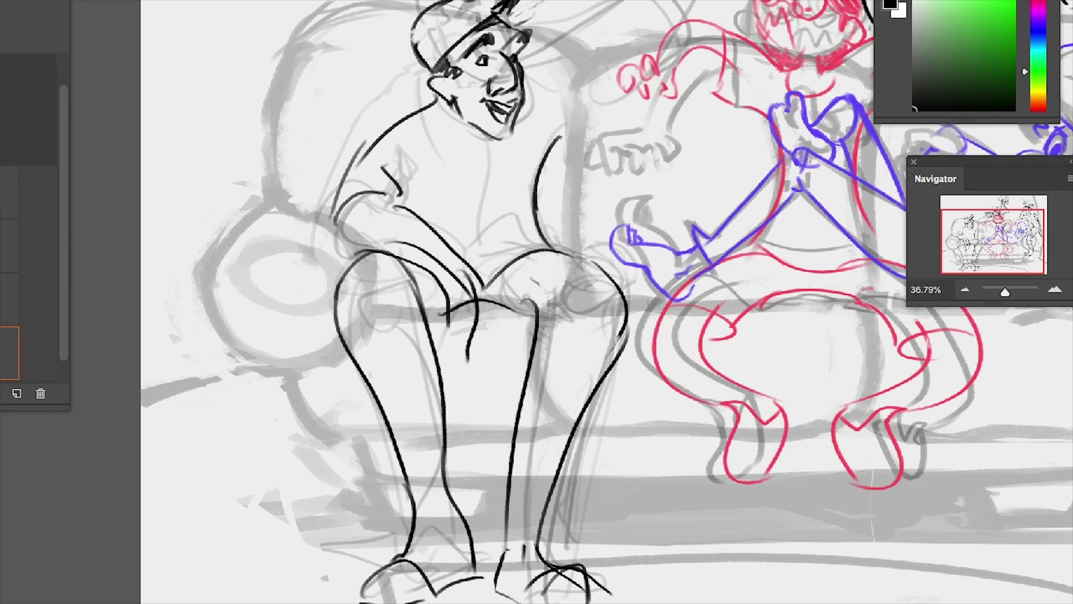
{"action": "mouse_move", "coordinate": [478, 298]}
{"action": "left_mouse_down"}
{"action": "mouse_move", "coordinate": [469, 376]}
{"action": "mouse_move", "coordinate": [445, 371]}
{"action": "left_mouse_up"}
Ink the arm reaching up toward the red figure, including the shoulder strokes
{"action": "left_click_drag", "start_coordinate": [553, 134], "coordinate": [606, 3]}
{"action": "left_click_drag", "start_coordinate": [637, 23], "coordinate": [683, 1]}
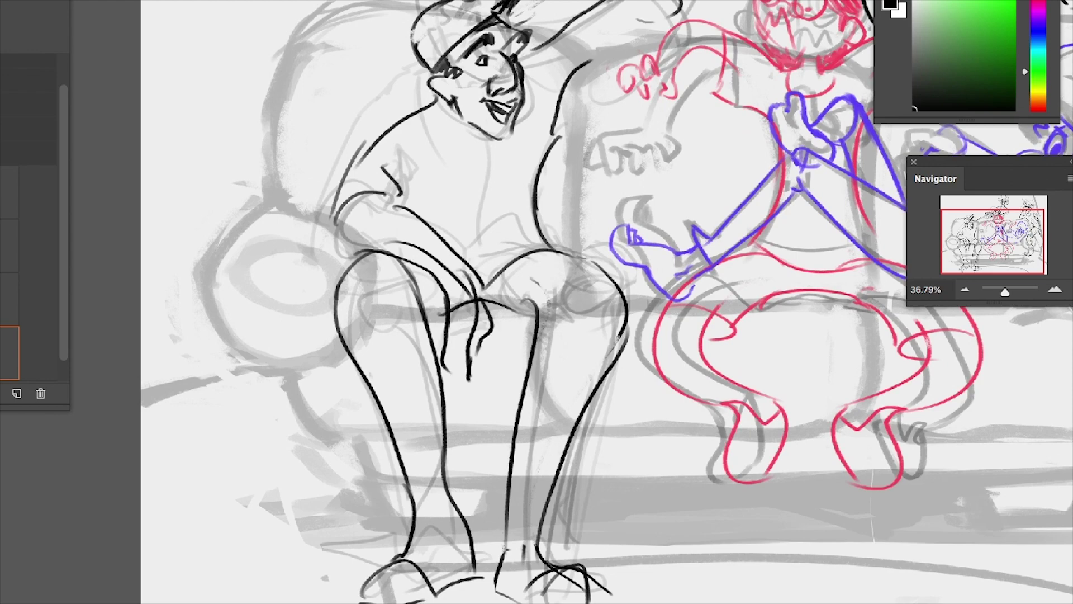
{"action": "left_click_drag", "start_coordinate": [578, 77], "coordinate": [645, 18]}
{"action": "left_click_drag", "start_coordinate": [798, 205], "coordinate": [687, 258]}
Lasso the man's head and cap, reshape it, then clear the inked head
{"action": "key", "text": "l"}
{"action": "mouse_move", "coordinate": [335, 182]}
{"action": "left_mouse_down"}
{"action": "mouse_move", "coordinate": [302, 1]}
{"action": "mouse_move", "coordinate": [346, 202]}
{"action": "mouse_move", "coordinate": [333, 196]}
{"action": "left_mouse_up"}
{"action": "key", "text": "ctrl+t"}
{"action": "left_click_drag", "start_coordinate": [446, 59], "coordinate": [431, 42]}
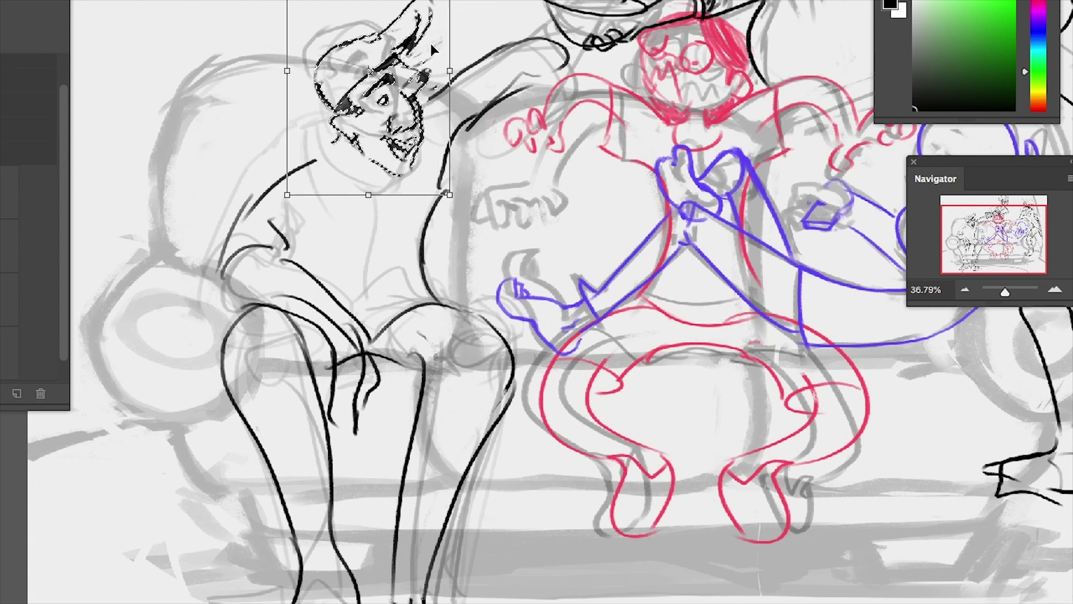
{"action": "key", "text": "Return"}
{"action": "key", "text": "Delete"}
{"action": "key", "text": "ctrl+d"}
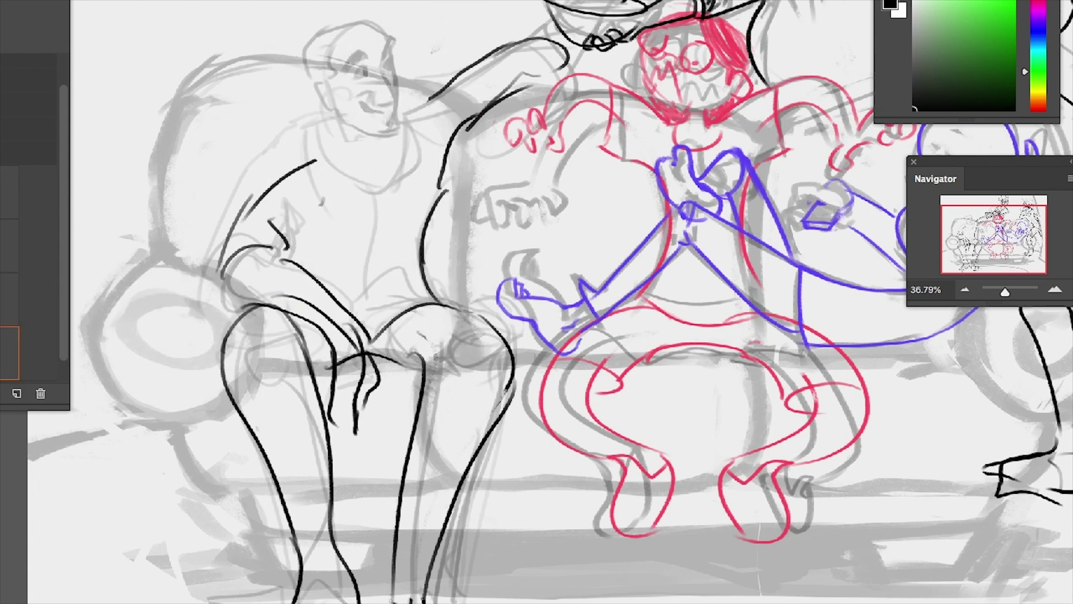
Ink a cleaner head, face details, neck lines and collar curve
{"action": "left_click_drag", "start_coordinate": [322, 78], "coordinate": [425, 34]}
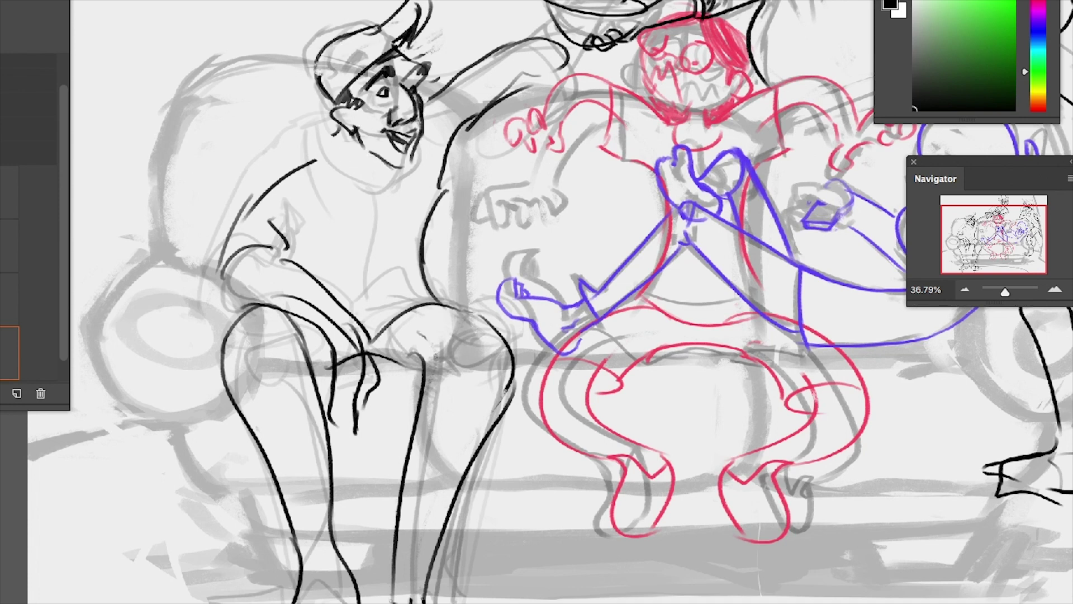
{"action": "left_click_drag", "start_coordinate": [335, 139], "coordinate": [391, 207]}
{"action": "left_click_drag", "start_coordinate": [431, 128], "coordinate": [413, 190]}
{"action": "key", "text": "ctrl+z"}
{"action": "left_click_drag", "start_coordinate": [436, 100], "coordinate": [416, 207]}
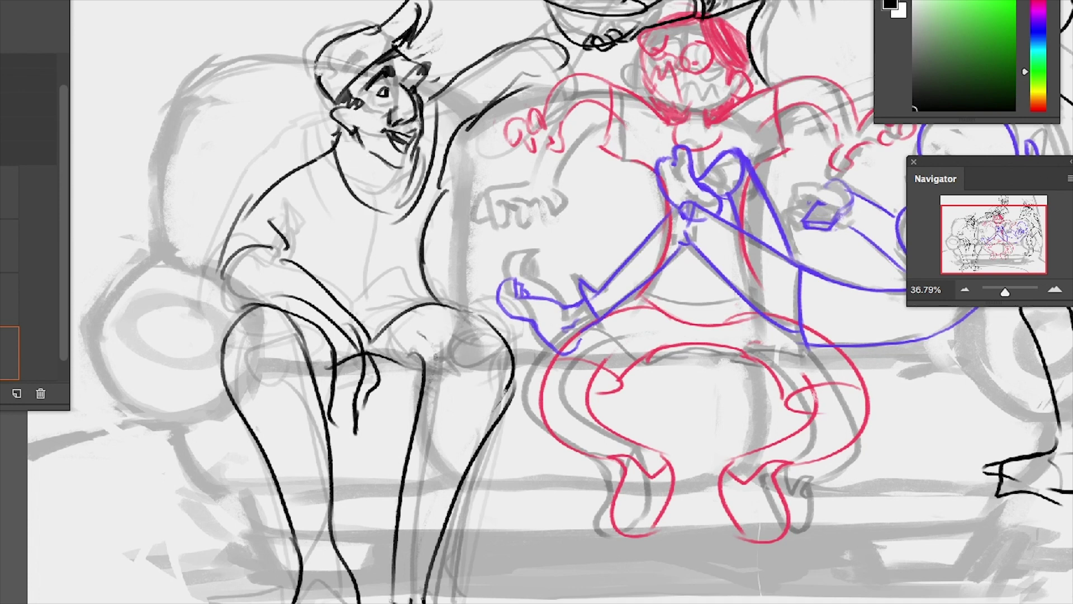
{"action": "left_click_drag", "start_coordinate": [315, 157], "coordinate": [399, 209]}
{"action": "mouse_move", "coordinate": [345, 177]}
{"action": "left_mouse_down"}
{"action": "mouse_move", "coordinate": [407, 186]}
{"action": "mouse_move", "coordinate": [369, 330]}
{"action": "mouse_move", "coordinate": [408, 300]}
{"action": "left_mouse_up"}
Ink the raised right arm and hand, and erase the dark jaw line
{"action": "mouse_move", "coordinate": [522, 44]}
{"action": "left_mouse_down"}
{"action": "mouse_move", "coordinate": [508, 106]}
{"action": "mouse_move", "coordinate": [525, 50]}
{"action": "left_mouse_up"}
{"action": "left_click_drag", "start_coordinate": [506, 49], "coordinate": [549, 12]}
{"action": "left_click_drag", "start_coordinate": [533, 74], "coordinate": [578, 21]}
{"action": "left_click_drag", "start_coordinate": [553, 11], "coordinate": [595, 7]}
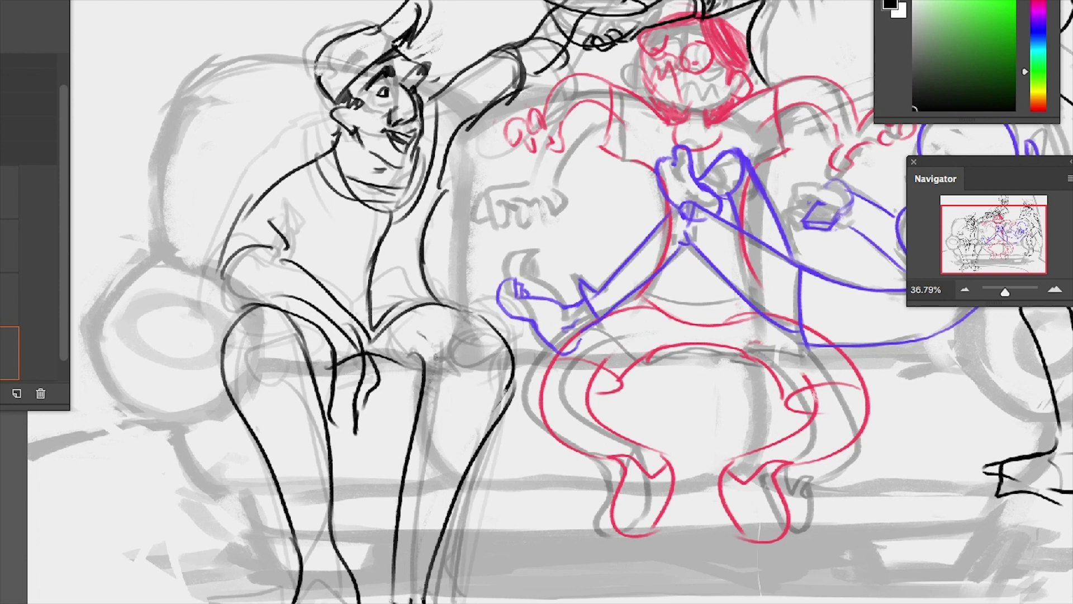
{"action": "left_click_drag", "start_coordinate": [417, 142], "coordinate": [412, 208]}
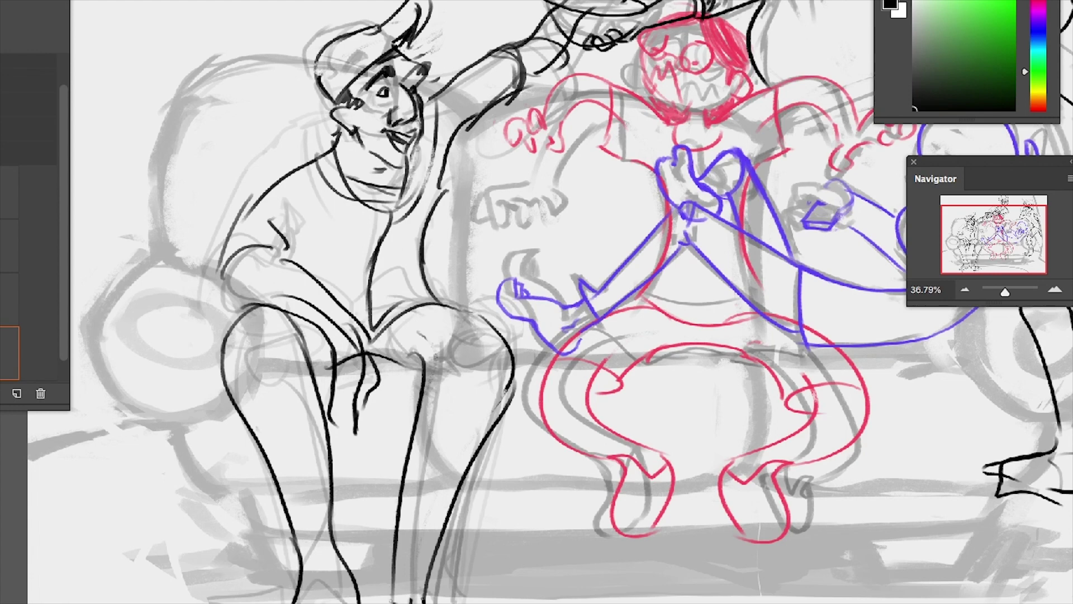
Lasso the head and rotate it slightly counter-clockwise
{"action": "key", "text": "l"}
{"action": "mouse_move", "coordinate": [319, 6]}
{"action": "left_mouse_down"}
{"action": "mouse_move", "coordinate": [444, 101]}
{"action": "mouse_move", "coordinate": [369, 170]}
{"action": "mouse_move", "coordinate": [313, 11]}
{"action": "left_mouse_up"}
{"action": "key", "text": "ctrl+t"}
{"action": "mouse_move", "coordinate": [486, 179]}
{"action": "left_mouse_down"}
{"action": "mouse_move", "coordinate": [461, 125]}
{"action": "mouse_move", "coordinate": [447, 143]}
{"action": "left_mouse_up"}
{"action": "key", "text": "Return"}
{"action": "key", "text": "ctrl+d"}
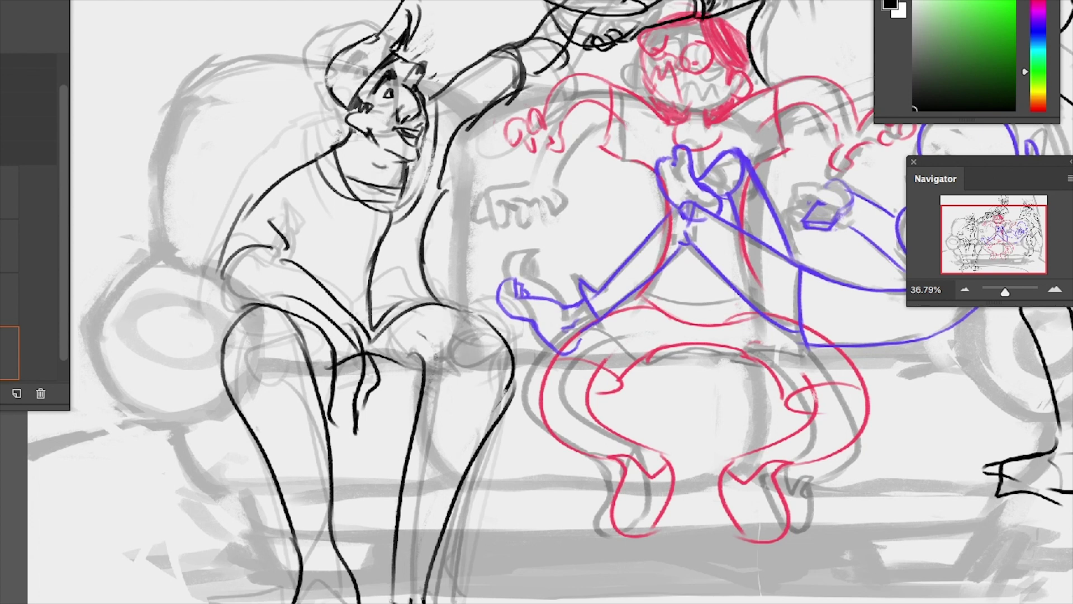
Undo the newest finger strokes and ink new fingers on the man's hand
{"action": "scroll", "coordinate": [536, 302], "scroll_direction": "down", "scroll_amount": 2}
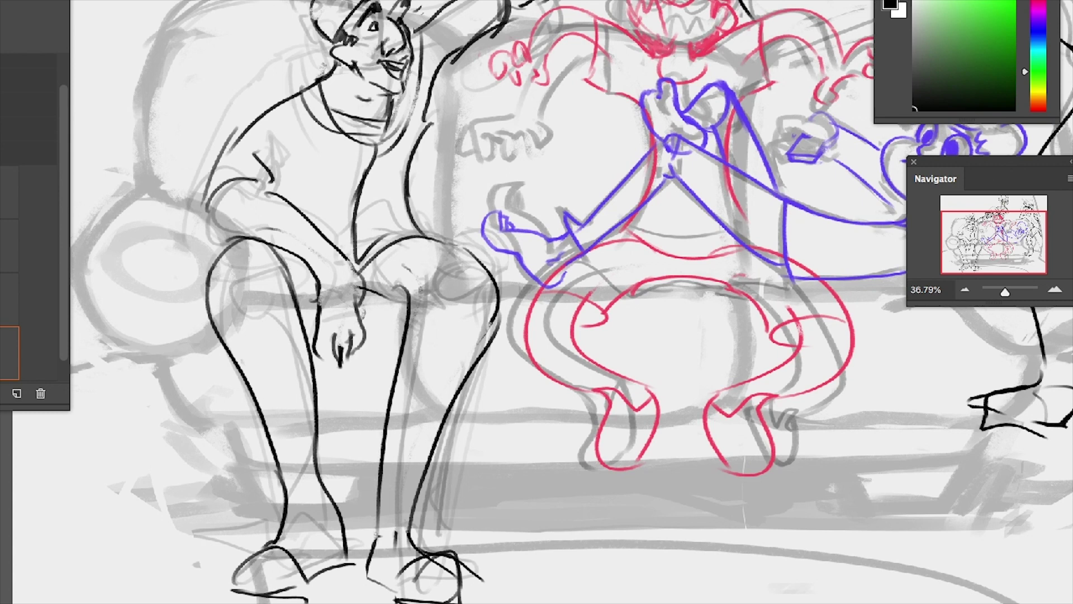
{"action": "key", "text": "ctrl+alt+z"}
{"action": "key", "text": "ctrl+alt+z"}
{"action": "key", "text": "ctrl+alt+z"}
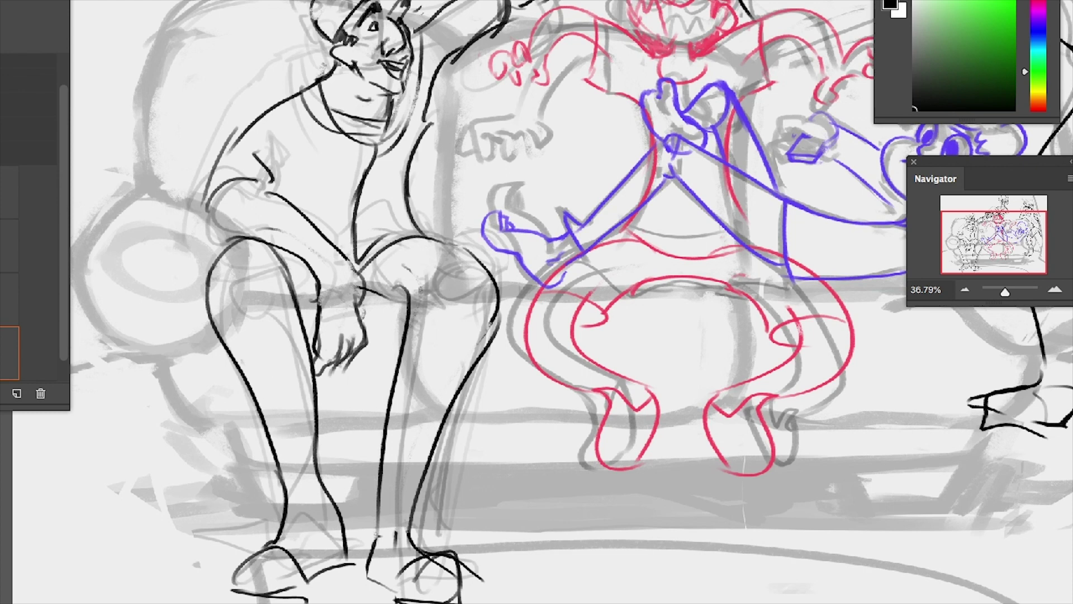
{"action": "key", "text": "ctrl+alt+z"}
{"action": "key", "text": "ctrl+alt+z"}
{"action": "key", "text": "ctrl+alt+z"}
{"action": "key", "text": "ctrl+alt+z"}
{"action": "key", "text": "ctrl+alt+z"}
{"action": "key", "text": "ctrl+alt+z"}
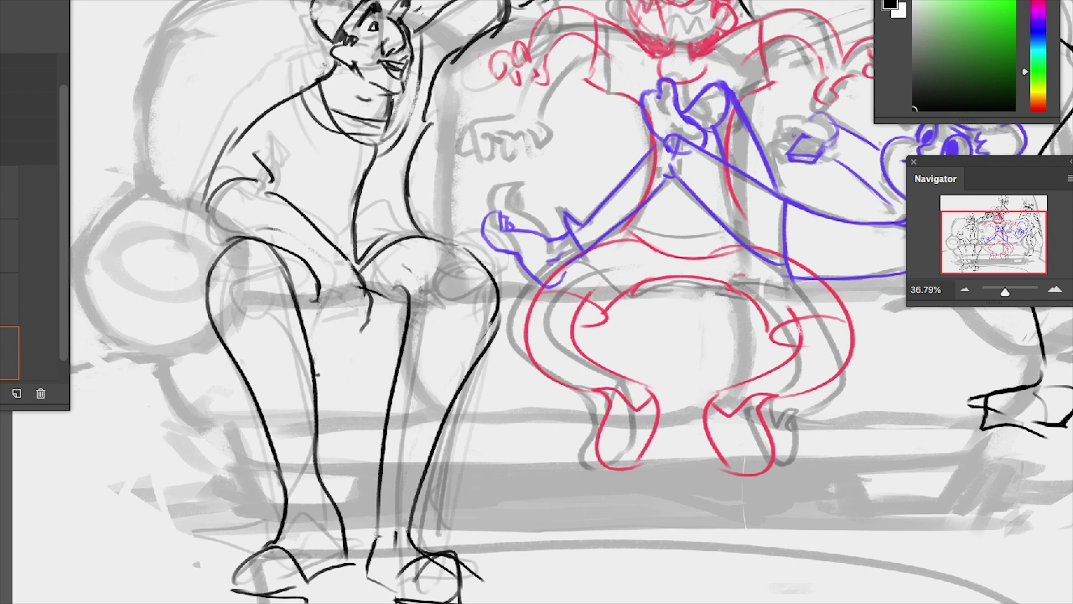
{"action": "mouse_move", "coordinate": [317, 307]}
{"action": "left_mouse_down"}
{"action": "mouse_move", "coordinate": [314, 361]}
{"action": "mouse_move", "coordinate": [357, 342]}
{"action": "left_mouse_up"}
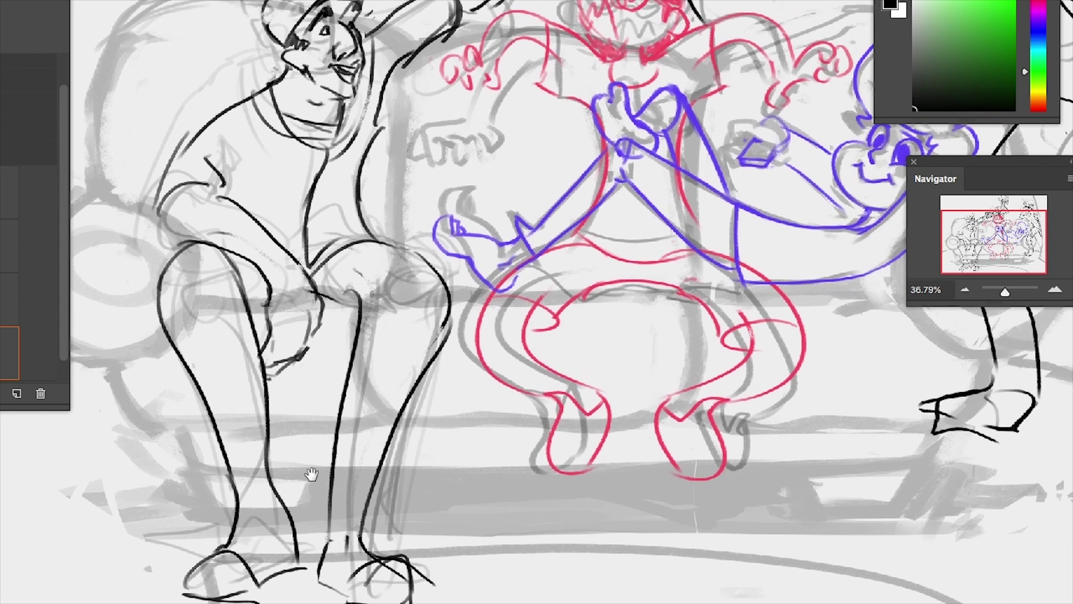
Select the arm and knee strokes and nudge and slightly rotate them
{"action": "left_click_drag", "start_coordinate": [311, 474], "coordinate": [318, 482]}
{"action": "mouse_move", "coordinate": [280, 199]}
{"action": "left_mouse_down"}
{"action": "mouse_move", "coordinate": [166, 228]}
{"action": "mouse_move", "coordinate": [245, 270]}
{"action": "mouse_move", "coordinate": [284, 386]}
{"action": "mouse_move", "coordinate": [316, 268]}
{"action": "left_mouse_up"}
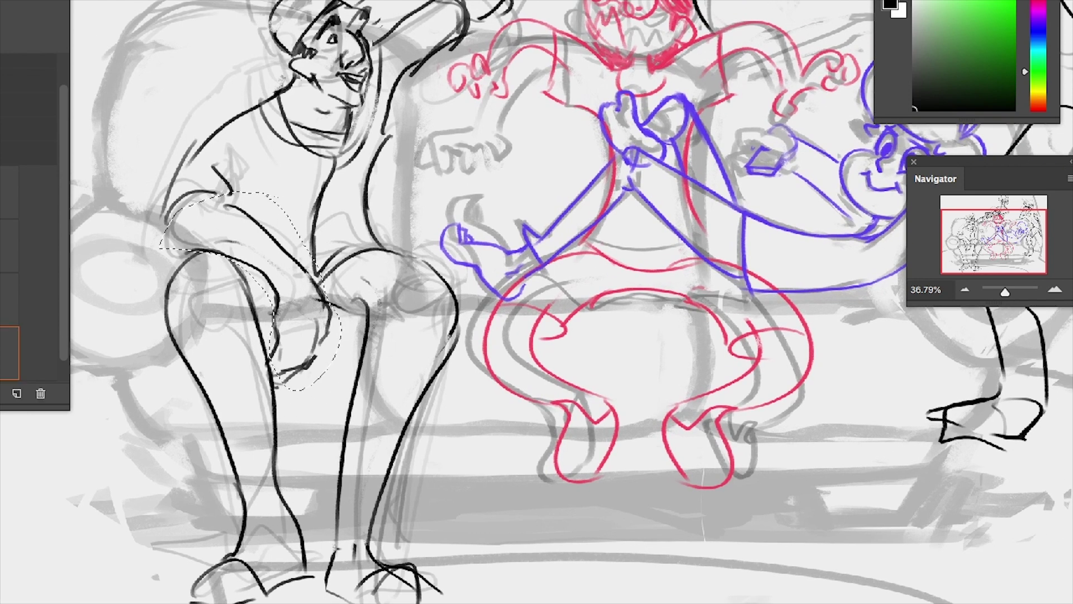
{"action": "key", "text": "ctrl+t"}
{"action": "left_click_drag", "start_coordinate": [321, 345], "coordinate": [326, 351]}
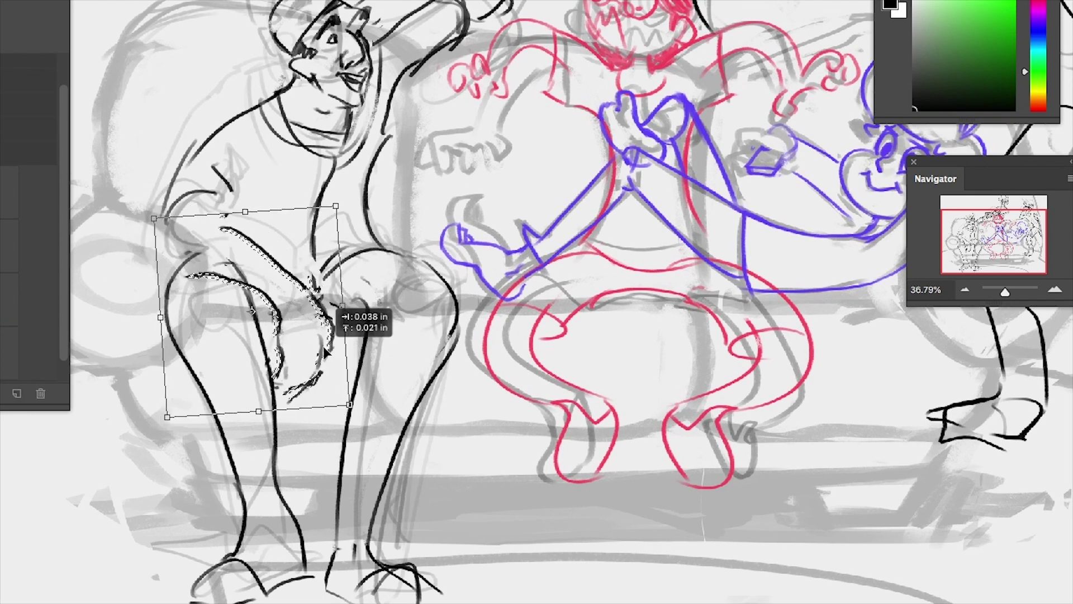
{"action": "key", "text": "Return"}
{"action": "key", "text": "ctrl+d"}
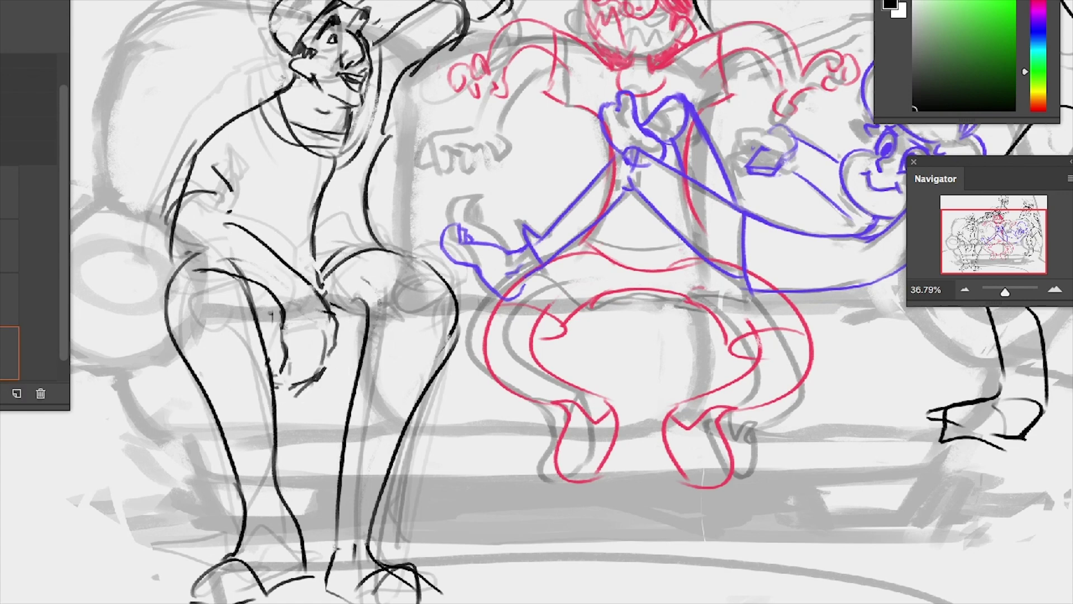
Ink upper-arm hatching, a new upper-arm and shoulder contour, and the raised arm
{"action": "left_click_drag", "start_coordinate": [237, 186], "coordinate": [251, 208]}
{"action": "left_click_drag", "start_coordinate": [177, 212], "coordinate": [237, 227]}
{"action": "left_click_drag", "start_coordinate": [182, 199], "coordinate": [163, 263]}
{"action": "left_click_drag", "start_coordinate": [452, 233], "coordinate": [429, 285]}
{"action": "mouse_move", "coordinate": [358, 224]}
{"action": "left_mouse_down"}
{"action": "mouse_move", "coordinate": [447, 54]}
{"action": "mouse_move", "coordinate": [422, 23]}
{"action": "left_mouse_up"}
{"action": "left_click_drag", "start_coordinate": [391, 70], "coordinate": [475, 8]}
{"action": "left_click_drag", "start_coordinate": [442, 84], "coordinate": [491, 16]}
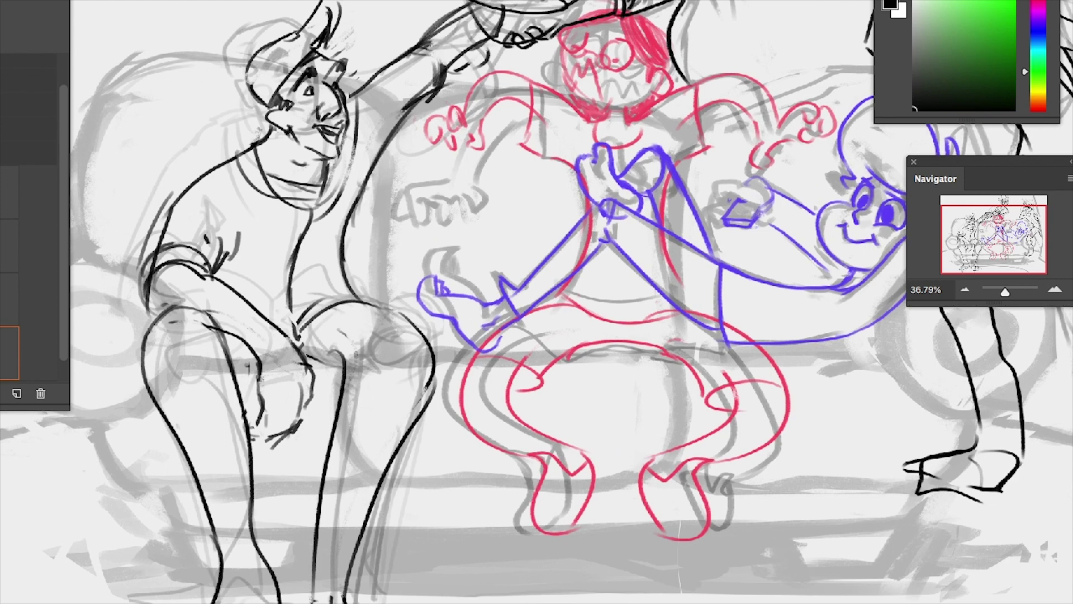
Lasso the man's left leg and reposition it
{"action": "left_click_drag", "start_coordinate": [542, 246], "coordinate": [499, 214]}
{"action": "key", "text": "l"}
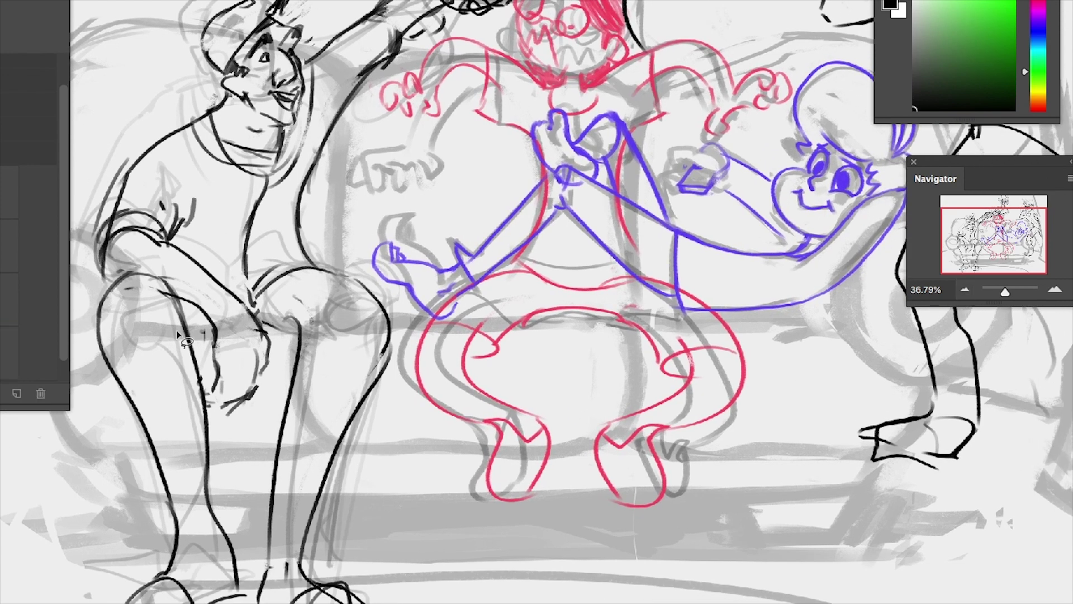
{"action": "mouse_move", "coordinate": [187, 319]}
{"action": "left_mouse_down"}
{"action": "mouse_move", "coordinate": [71, 419]}
{"action": "mouse_move", "coordinate": [250, 579]}
{"action": "mouse_move", "coordinate": [207, 397]}
{"action": "mouse_move", "coordinate": [190, 321]}
{"action": "left_mouse_up"}
{"action": "key", "text": "ctrl+t"}
{"action": "left_click_drag", "start_coordinate": [145, 481], "coordinate": [180, 533]}
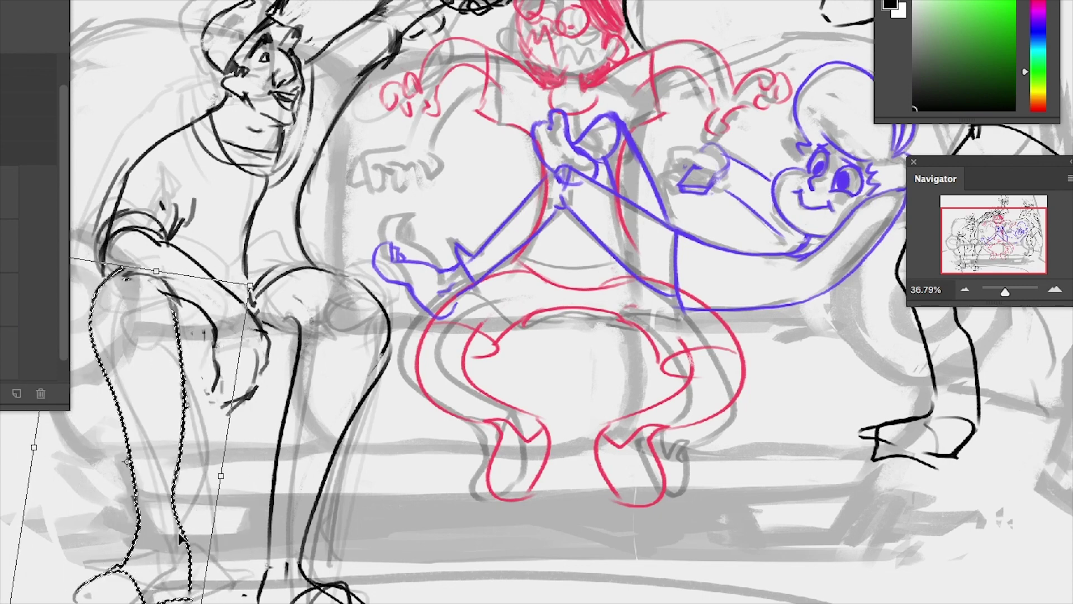
{"action": "key", "text": "Return"}
{"action": "key", "text": "ctrl+d"}
Rotate and shift the right leg, then move the whole figure slightly right
{"action": "mouse_move", "coordinate": [313, 271]}
{"action": "left_mouse_down"}
{"action": "mouse_move", "coordinate": [410, 349]}
{"action": "mouse_move", "coordinate": [220, 520]}
{"action": "mouse_move", "coordinate": [313, 271]}
{"action": "left_mouse_up"}
{"action": "key", "text": "ctrl+t"}
{"action": "left_click_drag", "start_coordinate": [503, 442], "coordinate": [507, 431]}
{"action": "left_click_drag", "start_coordinate": [342, 544], "coordinate": [370, 544]}
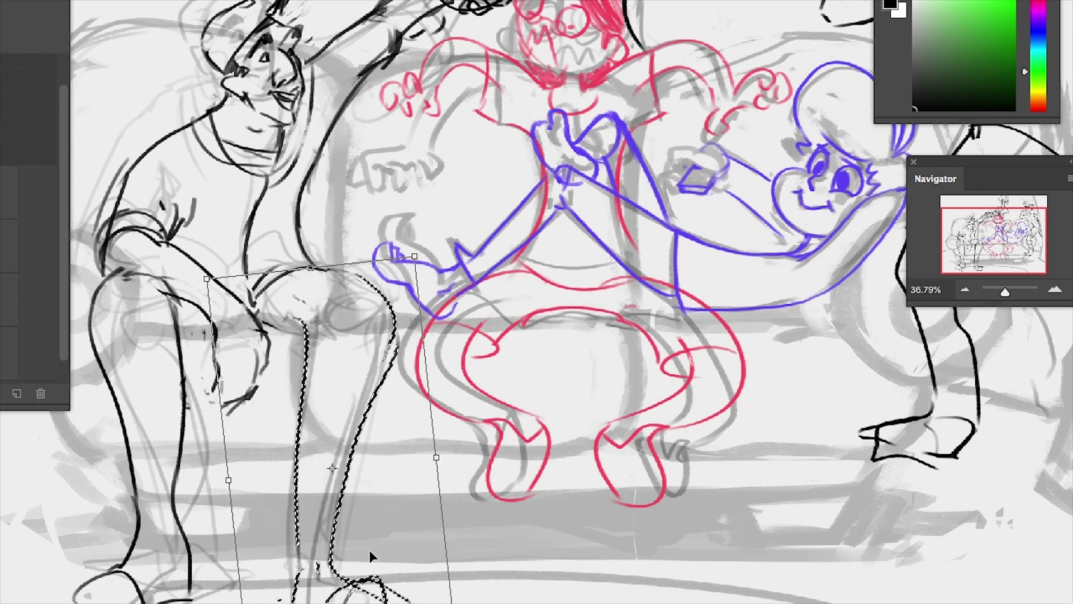
{"action": "key", "text": "Return"}
{"action": "key", "text": "ctrl+d"}
{"action": "left_click_drag", "start_coordinate": [365, 545], "coordinate": [387, 546]}
Redraw the knee outline darker and the back-of-leg line, discarding front-leg attempts
{"action": "mouse_move", "coordinate": [324, 266]}
{"action": "left_mouse_down"}
{"action": "mouse_move", "coordinate": [399, 290]}
{"action": "mouse_move", "coordinate": [418, 358]}
{"action": "left_mouse_up"}
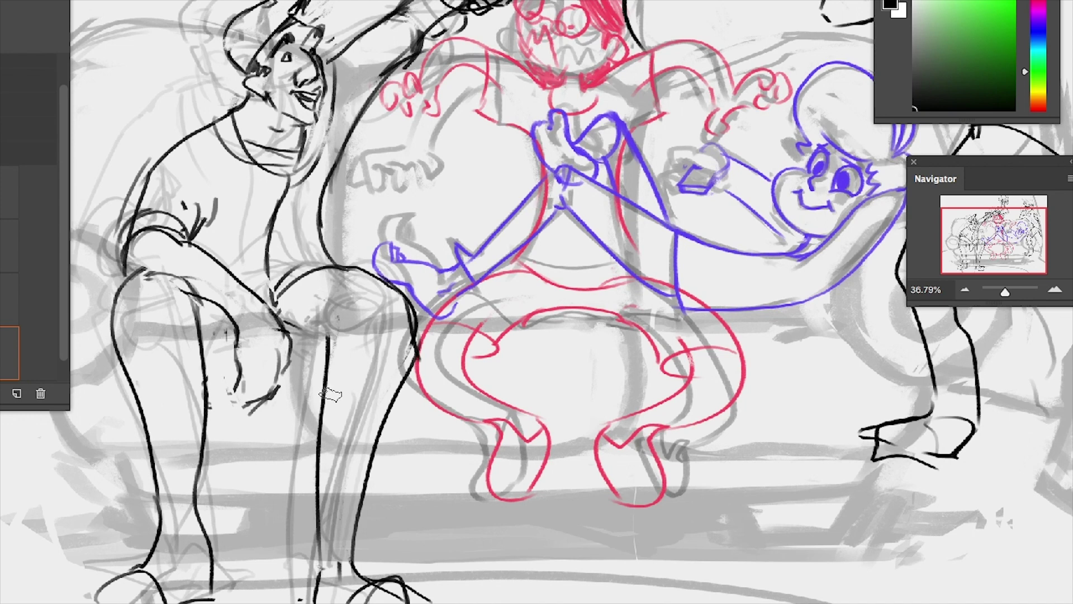
{"action": "left_click_drag", "start_coordinate": [323, 408], "coordinate": [318, 556]}
{"action": "key", "text": "ctrl+z"}
{"action": "left_click_drag", "start_coordinate": [324, 341], "coordinate": [321, 559]}
{"action": "mouse_move", "coordinate": [416, 345]}
{"action": "left_mouse_down"}
{"action": "mouse_move", "coordinate": [391, 414]}
{"action": "mouse_move", "coordinate": [366, 576]}
{"action": "left_mouse_up"}
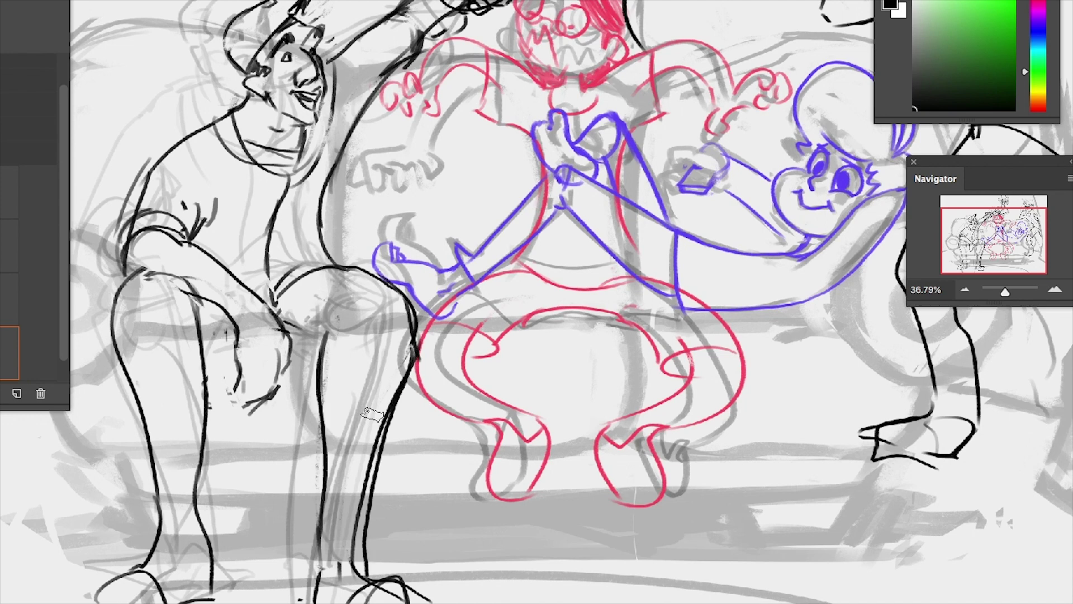
{"action": "key", "text": "ctrl+z"}
{"action": "mouse_move", "coordinate": [413, 344]}
{"action": "left_mouse_down"}
{"action": "mouse_move", "coordinate": [363, 567]}
{"action": "mouse_move", "coordinate": [353, 567]}
{"action": "left_mouse_up"}
{"action": "key", "text": "ctrl+z"}
Erase and re-ink the back-of-leg line, redraw torso side and knee-top, then zoom out
{"action": "key", "text": "ctrl+z"}
{"action": "key", "text": "e"}
{"action": "mouse_move", "coordinate": [322, 336]}
{"action": "left_mouse_down"}
{"action": "mouse_move", "coordinate": [329, 419]}
{"action": "mouse_move", "coordinate": [327, 347]}
{"action": "left_mouse_up"}
{"action": "key", "text": "b"}
{"action": "mouse_move", "coordinate": [334, 333]}
{"action": "left_mouse_down"}
{"action": "mouse_move", "coordinate": [282, 322]}
{"action": "mouse_move", "coordinate": [324, 503]}
{"action": "left_mouse_up"}
{"action": "key", "text": "ctrl+z"}
{"action": "left_click_drag", "start_coordinate": [331, 369], "coordinate": [322, 523]}
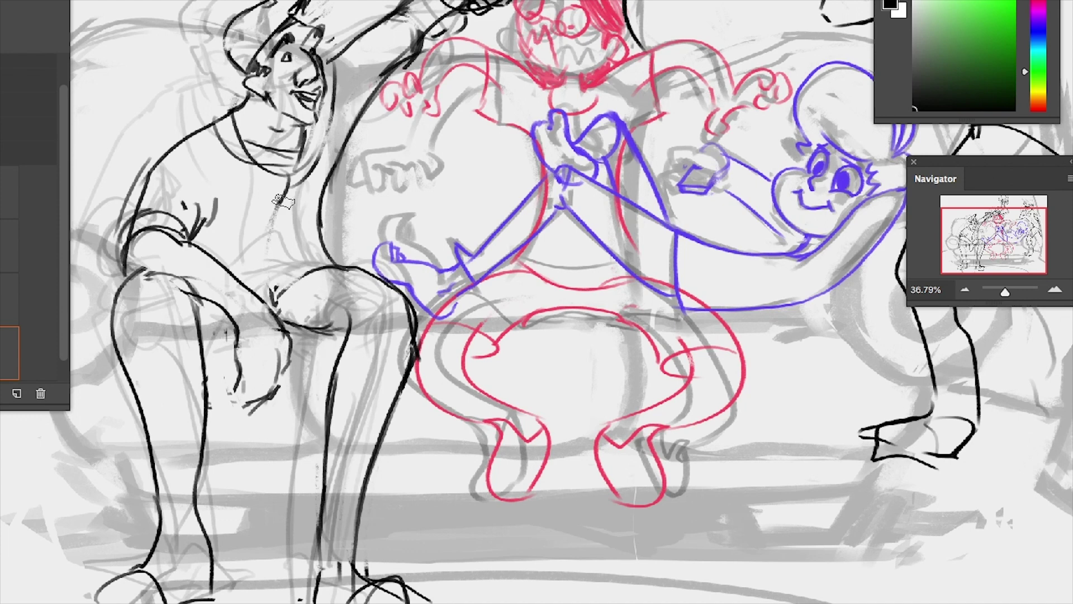
{"action": "mouse_move", "coordinate": [289, 183]}
{"action": "left_mouse_down"}
{"action": "mouse_move", "coordinate": [270, 296]}
{"action": "mouse_move", "coordinate": [333, 261]}
{"action": "left_mouse_up"}
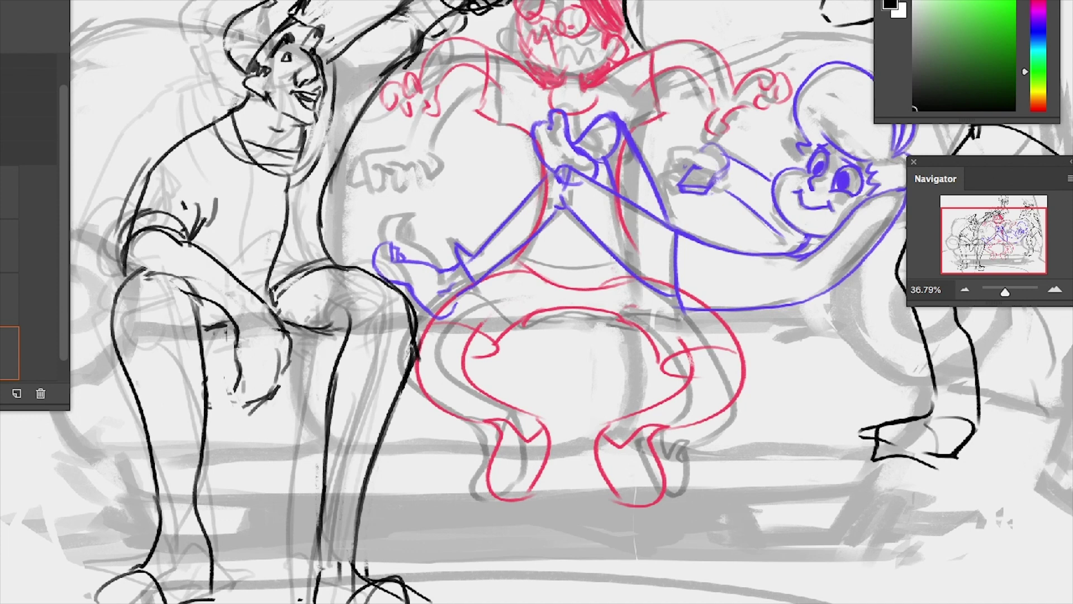
{"action": "left_click_drag", "start_coordinate": [1005, 291], "coordinate": [1004, 290]}
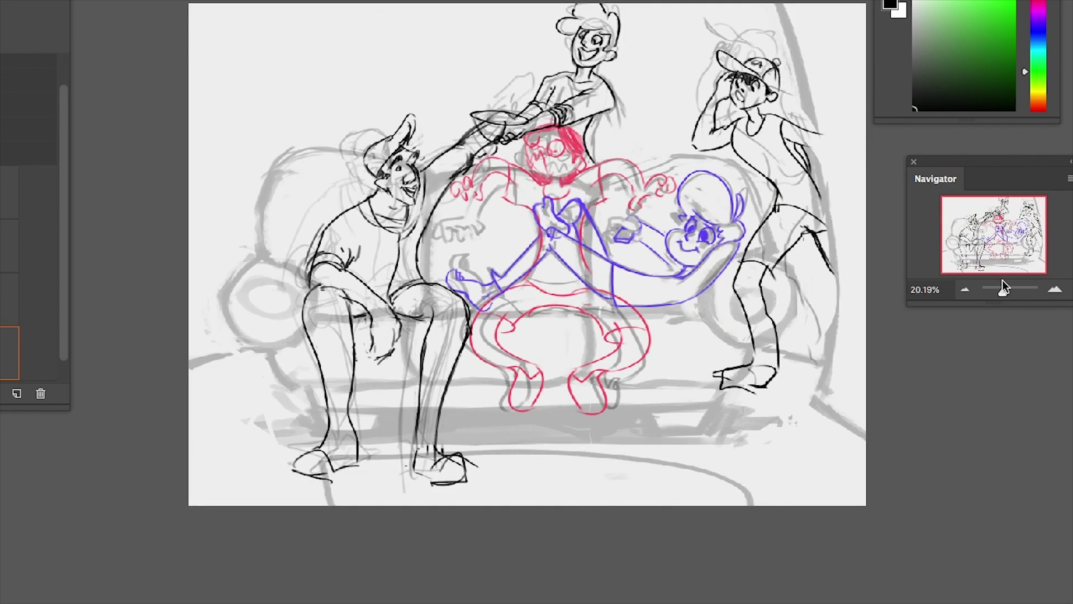
With the canvas flipped horizontally, redraw the leg, knee, shin and foot
{"action": "key", "text": "h"}
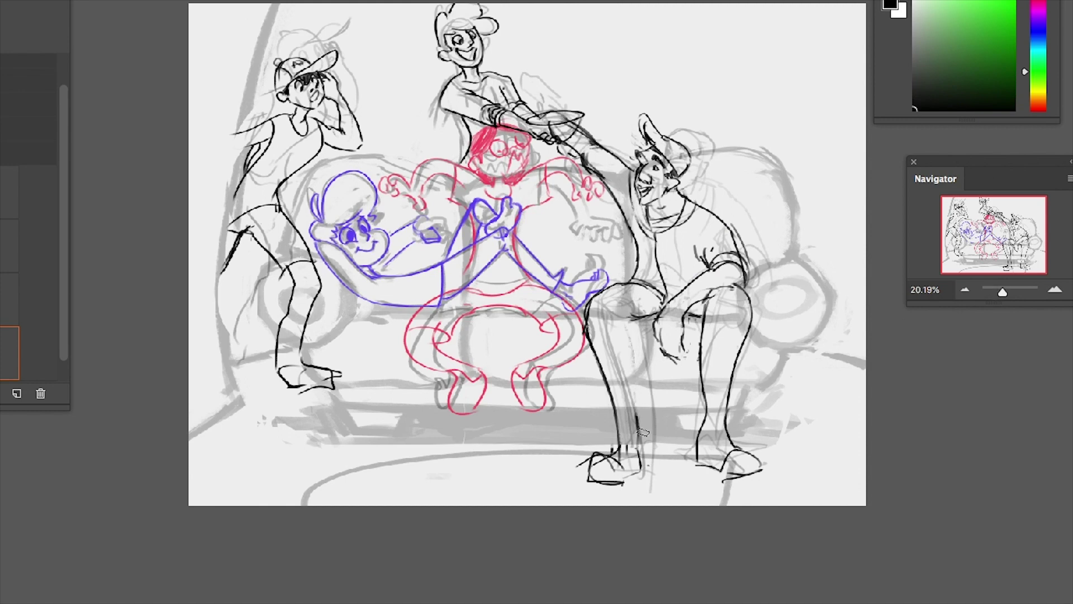
{"action": "left_click_drag", "start_coordinate": [642, 313], "coordinate": [647, 450]}
{"action": "left_click_drag", "start_coordinate": [587, 322], "coordinate": [623, 436]}
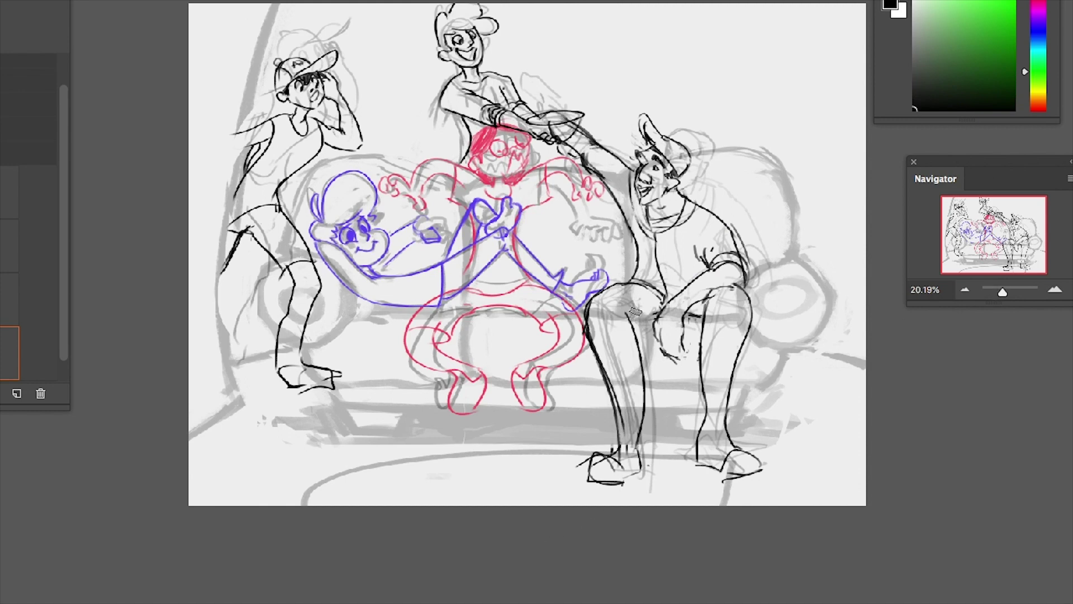
{"action": "key", "text": "e"}
{"action": "mouse_move", "coordinate": [599, 294]}
{"action": "left_mouse_down"}
{"action": "mouse_move", "coordinate": [602, 388]}
{"action": "mouse_move", "coordinate": [627, 317]}
{"action": "mouse_move", "coordinate": [622, 481]}
{"action": "left_mouse_up"}
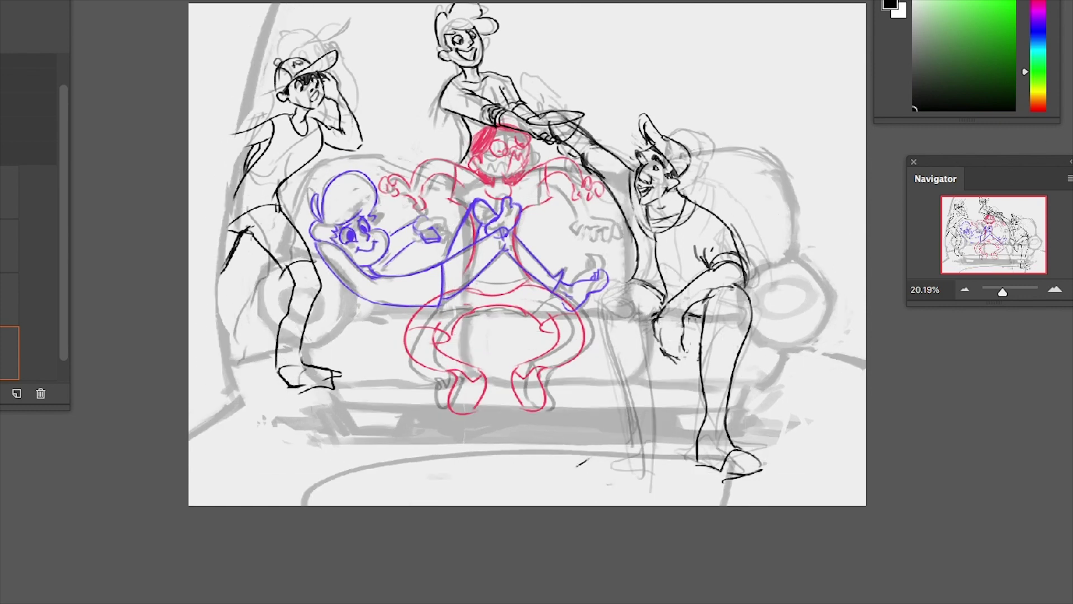
{"action": "mouse_move", "coordinate": [619, 335]}
{"action": "left_mouse_down"}
{"action": "mouse_move", "coordinate": [681, 432]}
{"action": "mouse_move", "coordinate": [634, 450]}
{"action": "left_mouse_up"}
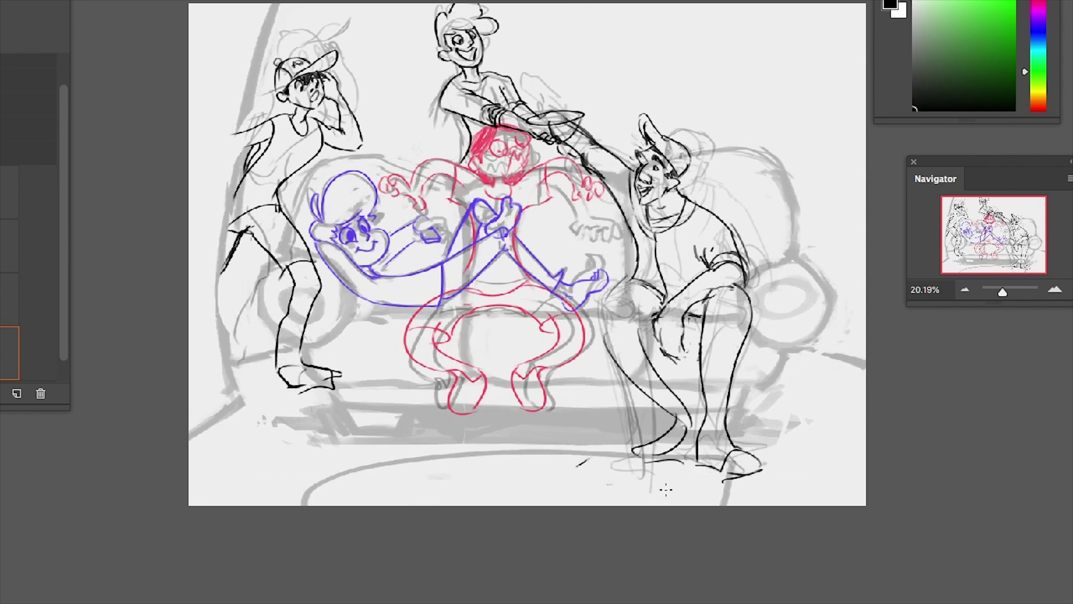
{"action": "left_click_drag", "start_coordinate": [616, 279], "coordinate": [610, 356]}
{"action": "left_click_drag", "start_coordinate": [642, 318], "coordinate": [654, 328]}
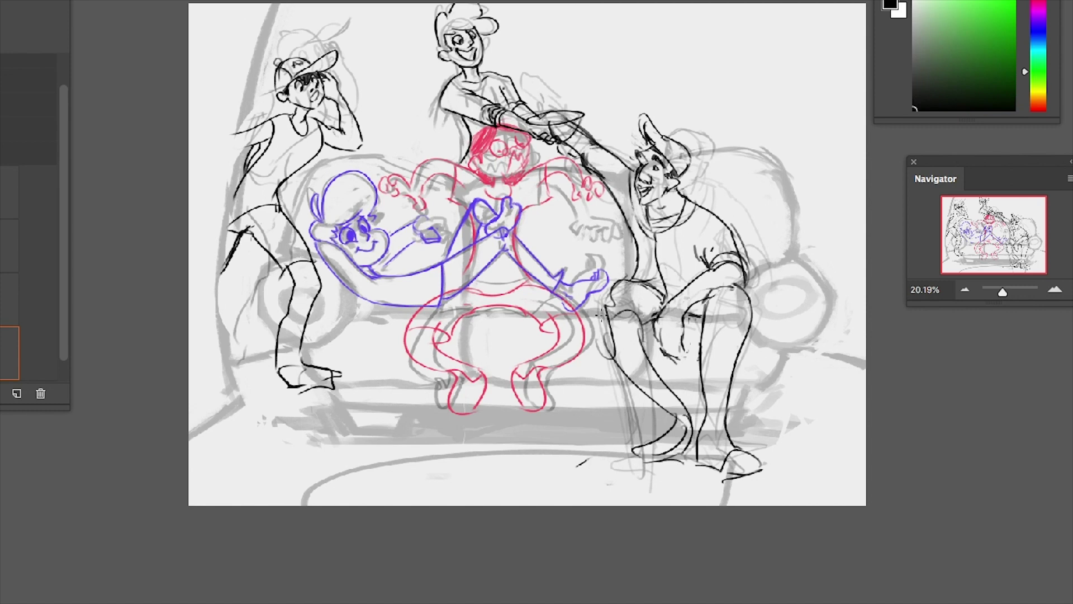
{"action": "mouse_move", "coordinate": [612, 277]}
{"action": "left_mouse_down"}
{"action": "mouse_move", "coordinate": [597, 330]}
{"action": "mouse_move", "coordinate": [641, 398]}
{"action": "left_mouse_up"}
{"action": "left_click_drag", "start_coordinate": [641, 327], "coordinate": [676, 410]}
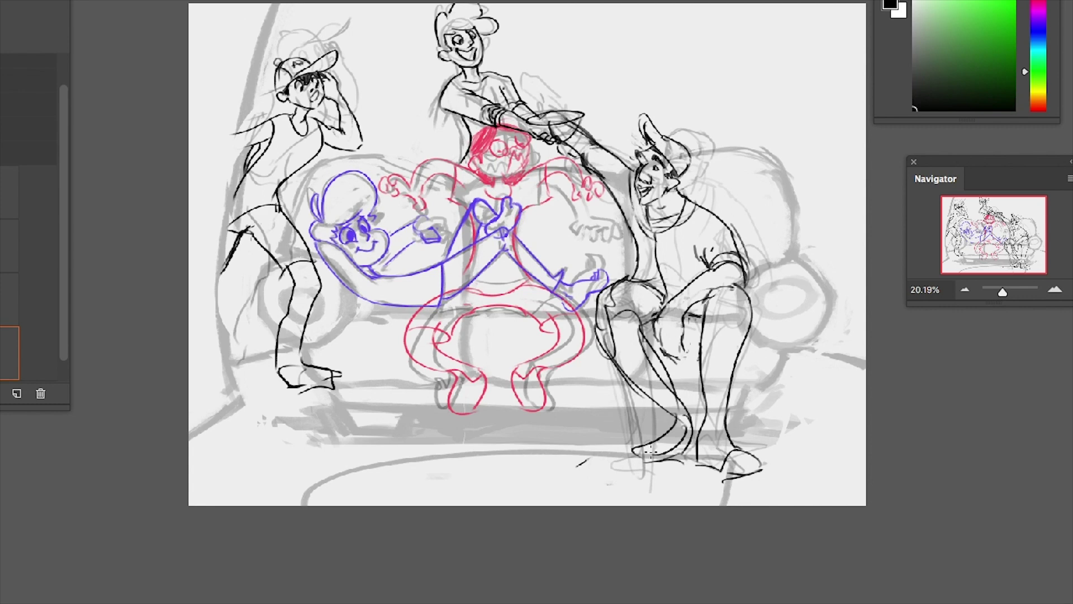
Lasso the seated man's raised arm and rotate it
{"action": "key", "text": "l"}
{"action": "mouse_move", "coordinate": [656, 315]}
{"action": "left_mouse_down"}
{"action": "mouse_move", "coordinate": [709, 293]}
{"action": "mouse_move", "coordinate": [748, 225]}
{"action": "mouse_move", "coordinate": [669, 285]}
{"action": "mouse_move", "coordinate": [659, 348]}
{"action": "mouse_move", "coordinate": [694, 342]}
{"action": "left_mouse_up"}
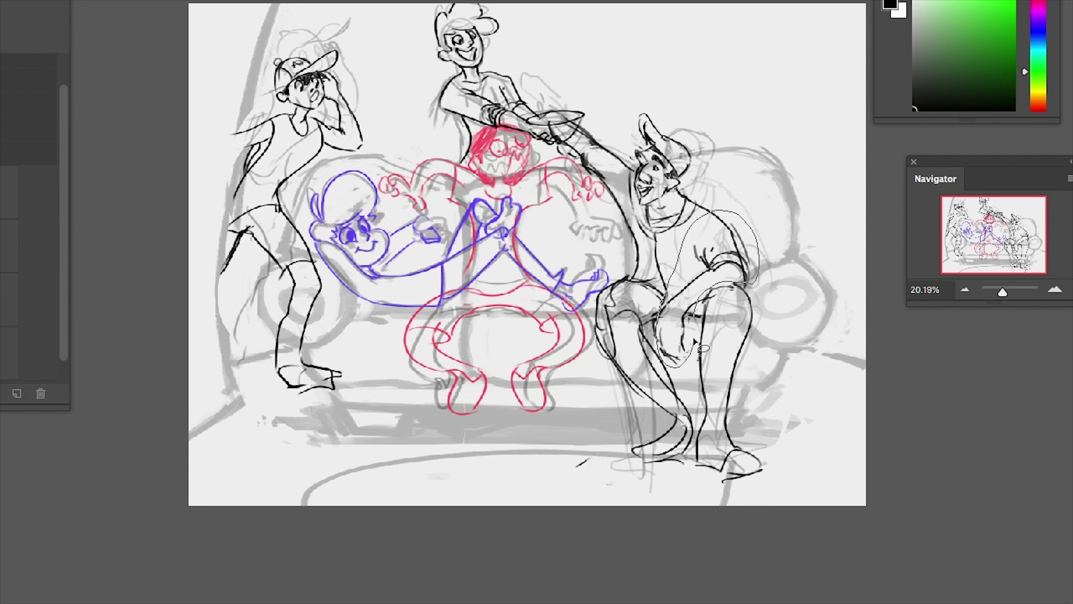
{"action": "key", "text": "ctrl+t"}
{"action": "left_click_drag", "start_coordinate": [756, 207], "coordinate": [754, 197]}
{"action": "key", "text": "Return"}
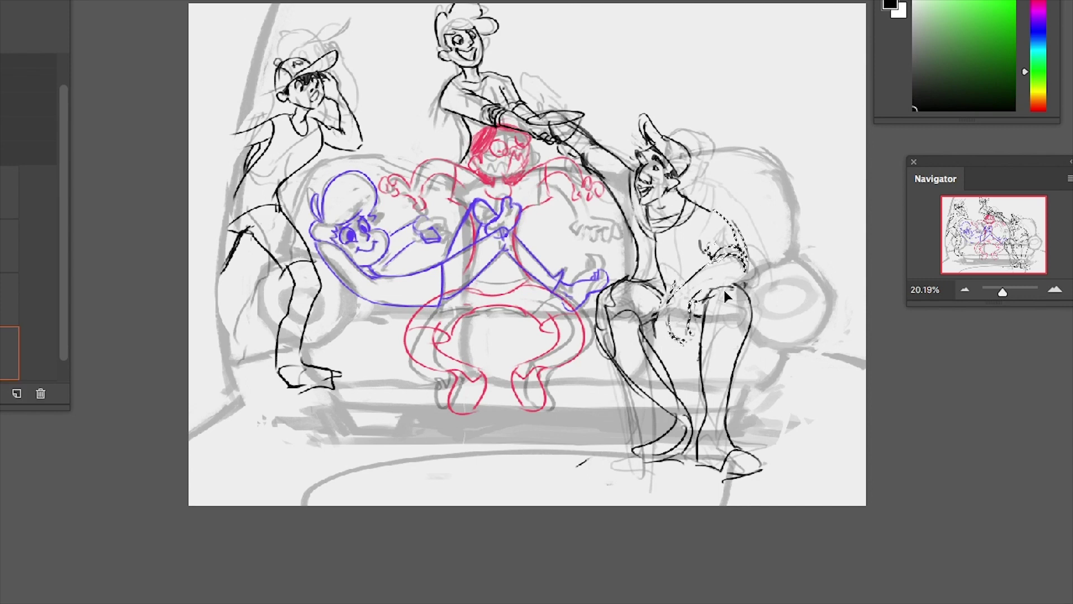
{"action": "key", "text": "ctrl+d"}
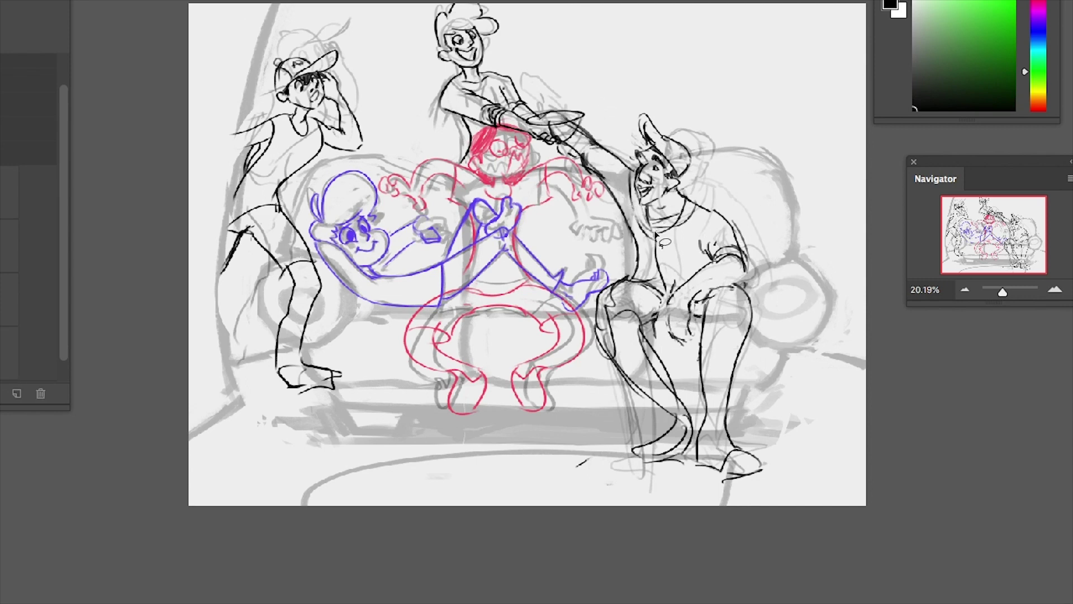
Nudge the head into place, check the drawing mirrored, and hide the sketch layers
{"action": "mouse_move", "coordinate": [635, 220]}
{"action": "left_mouse_down"}
{"action": "mouse_move", "coordinate": [698, 106]}
{"action": "mouse_move", "coordinate": [710, 222]}
{"action": "mouse_move", "coordinate": [643, 234]}
{"action": "left_mouse_up"}
{"action": "key", "text": "ctrl+t"}
{"action": "left_click_drag", "start_coordinate": [695, 209], "coordinate": [697, 211]}
{"action": "key", "text": "Return"}
{"action": "key", "text": "ctrl+d"}
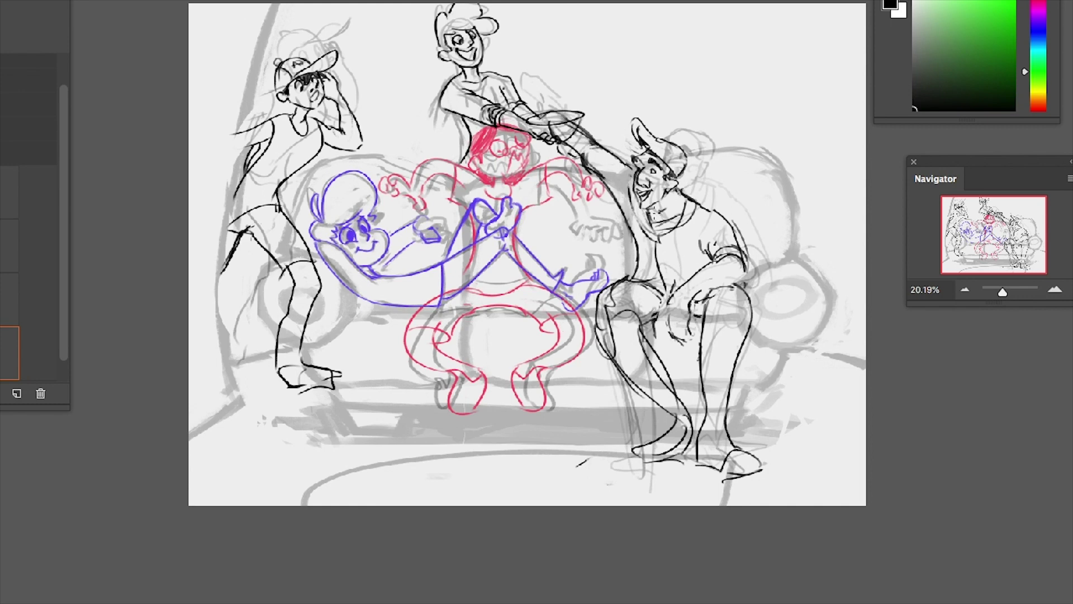
{"action": "key", "text": "h"}
{"action": "key", "text": "h"}
{"action": "key", "text": "ctrl+comma"}
{"action": "key", "text": "ctrl+comma"}
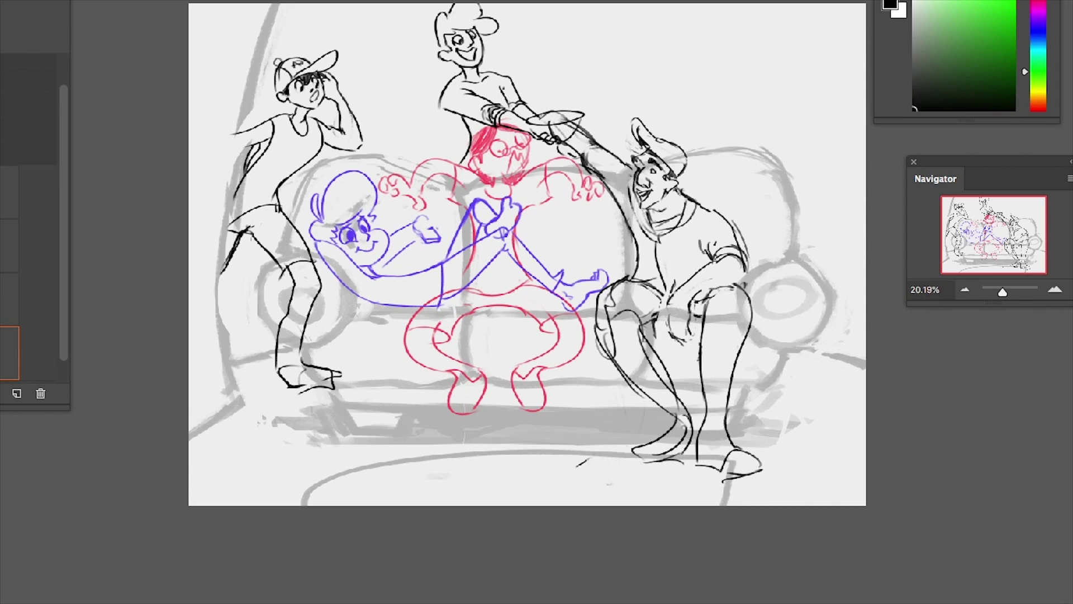
{"action": "left_click", "coordinate": [943, 10]}
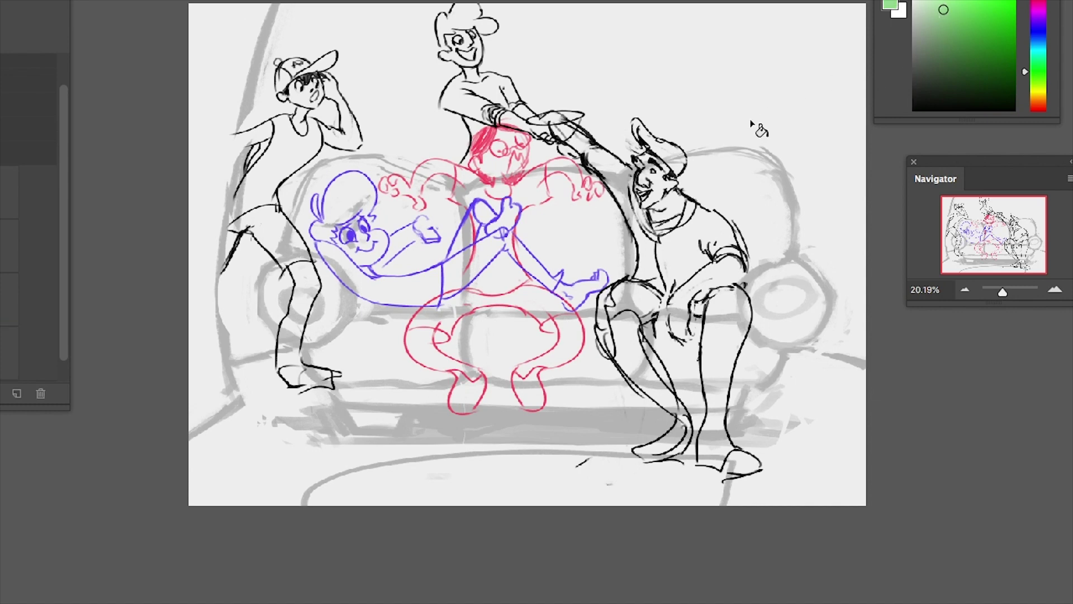
Recolour the seated man's lines green and the top figure's lines cyan
{"action": "key", "text": "shift+alt+BackSpace"}
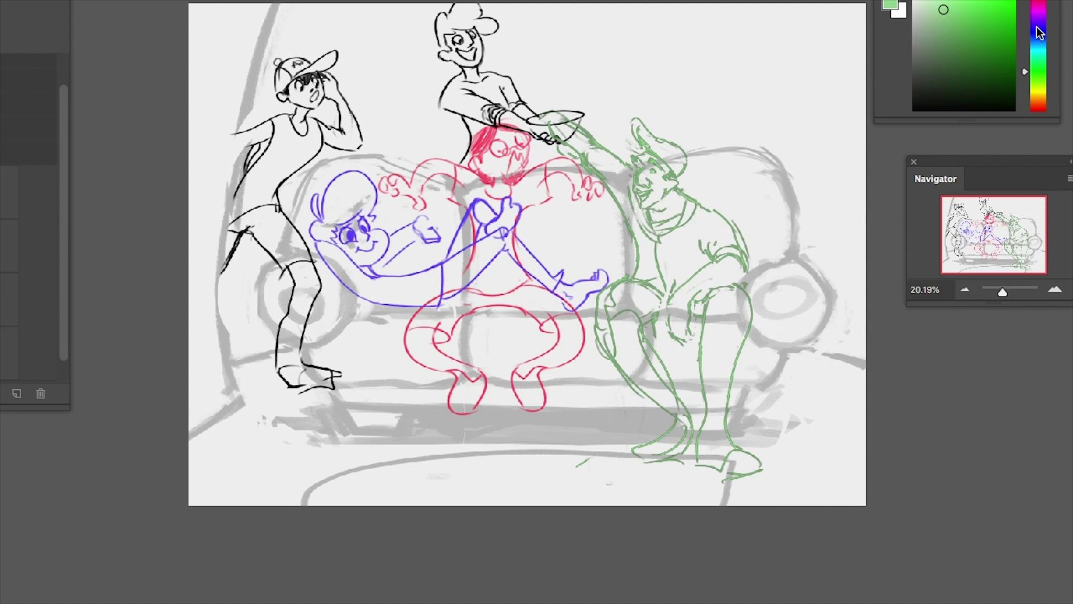
{"action": "left_click_drag", "start_coordinate": [1038, 32], "coordinate": [1038, 7]}
{"action": "left_click", "coordinate": [982, 7]}
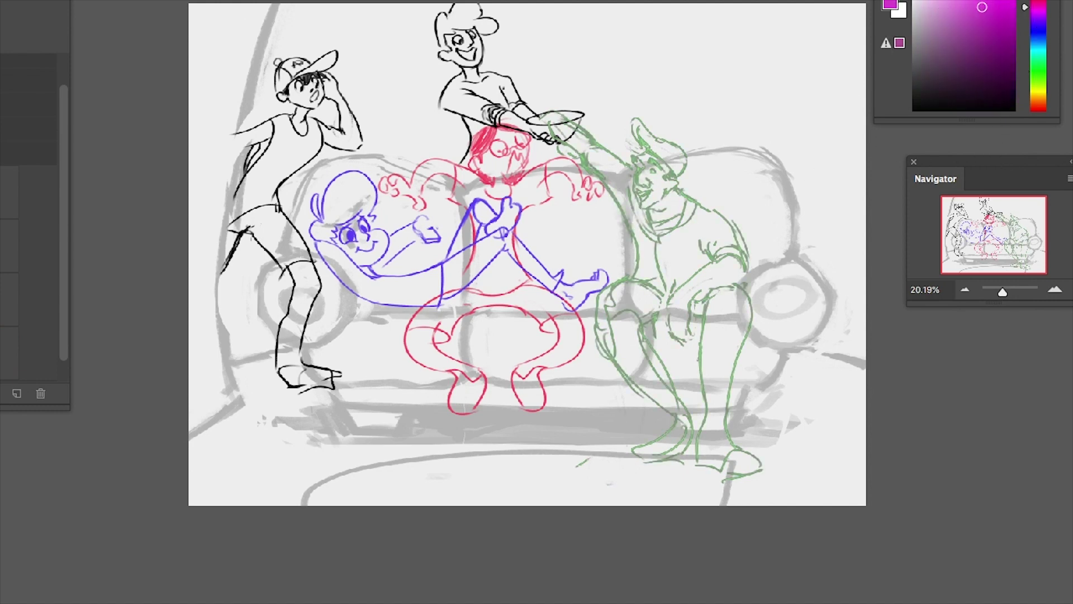
{"action": "key", "text": "alt+BackSpace"}
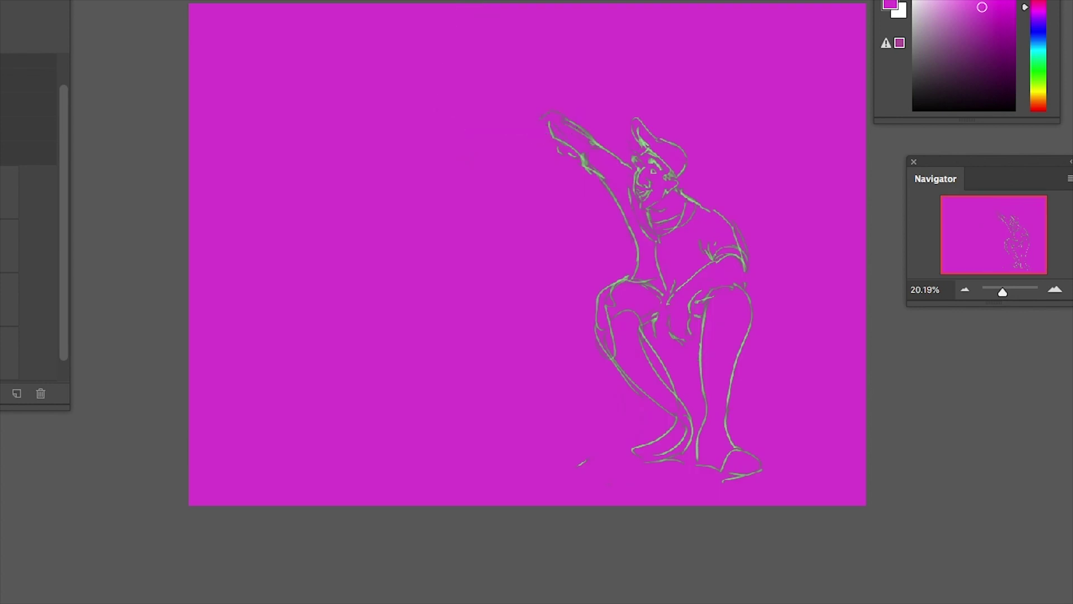
{"action": "key", "text": "ctrl+z"}
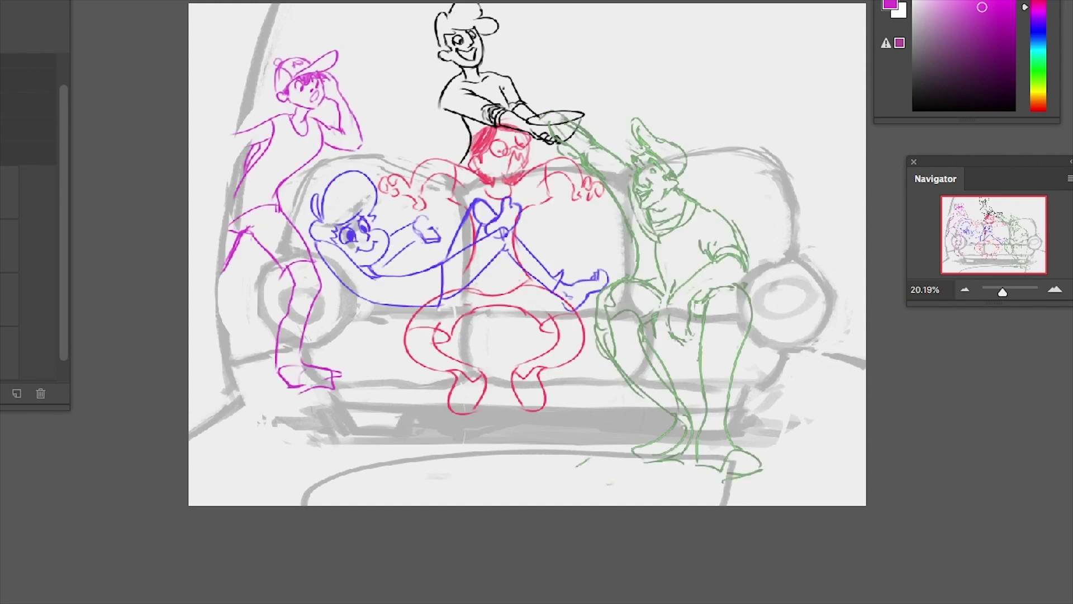
{"action": "left_click", "coordinate": [1040, 50]}
{"action": "left_click", "coordinate": [956, 1]}
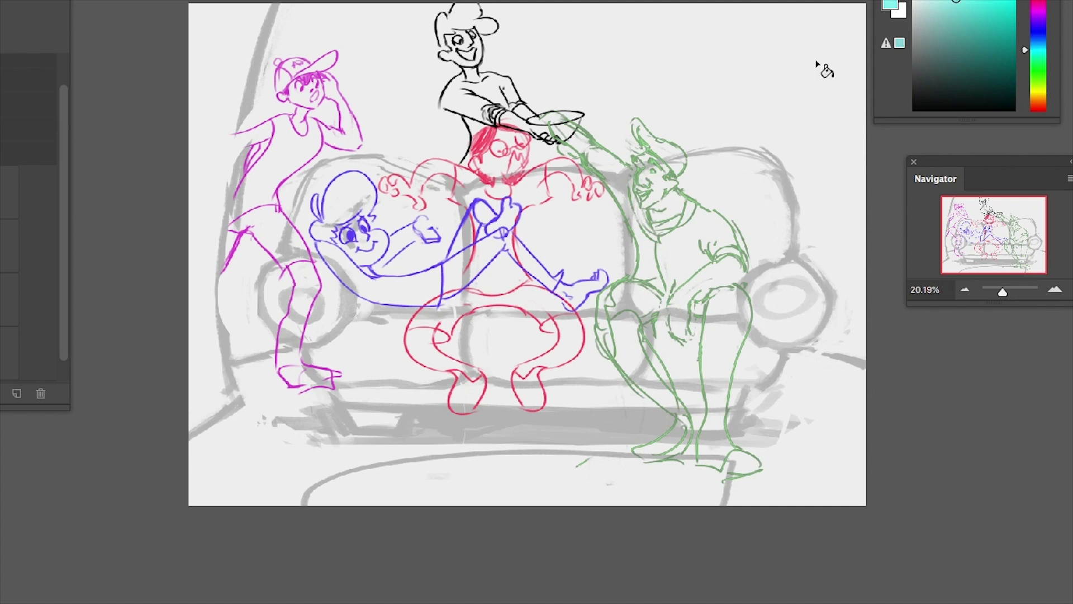
{"action": "key", "text": "shift+alt+BackSpace"}
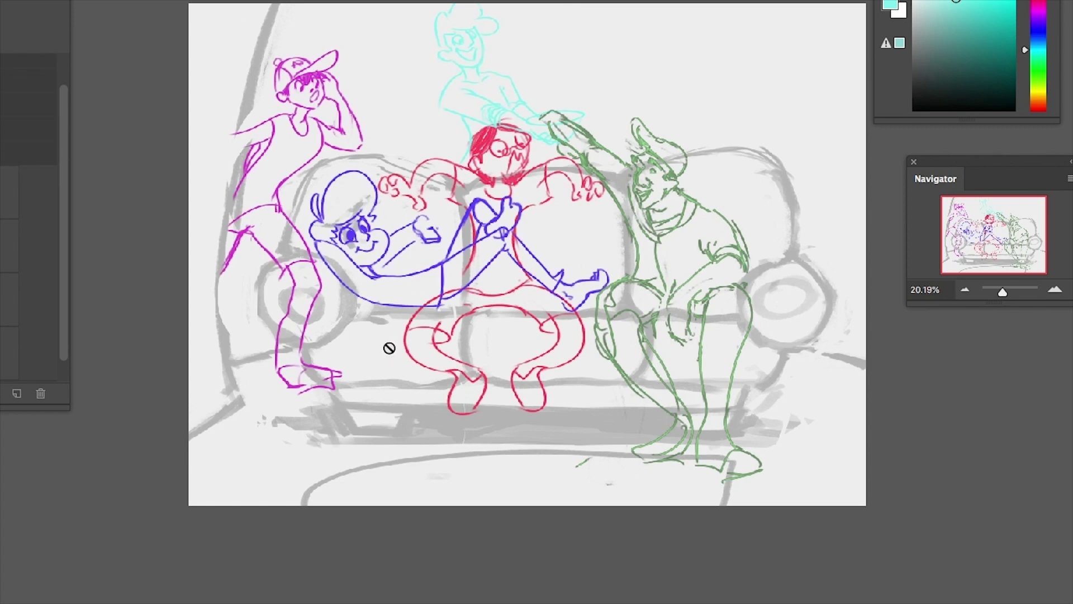
Lasso the blue figure and move it slightly right and down
{"action": "mouse_move", "coordinate": [327, 277]}
{"action": "left_mouse_down"}
{"action": "mouse_move", "coordinate": [310, 202]}
{"action": "mouse_move", "coordinate": [445, 143]}
{"action": "mouse_move", "coordinate": [581, 142]}
{"action": "left_mouse_up"}
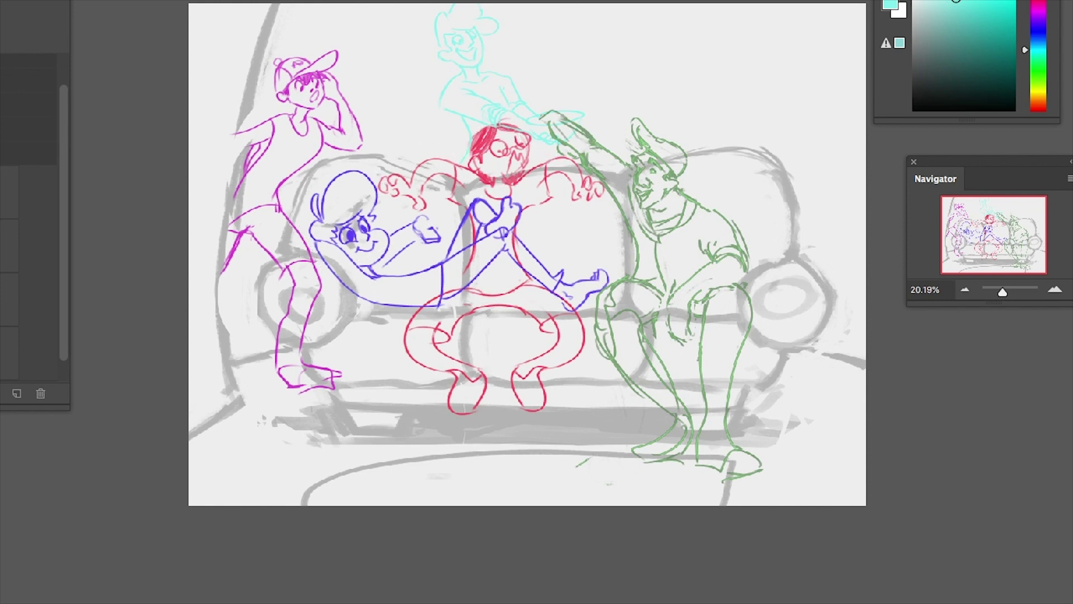
{"action": "key", "text": "ctrl+t"}
{"action": "left_click_drag", "start_coordinate": [566, 312], "coordinate": [573, 324]}
{"action": "key", "text": "Return"}
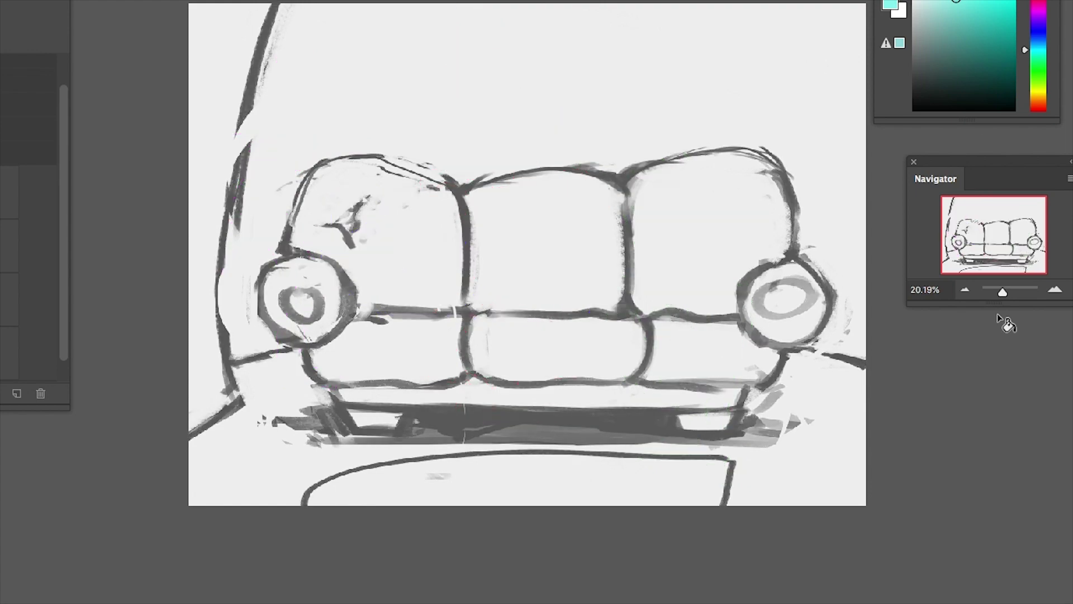
Reset the colour to black and reshape the armrest circle to fit the right arm
{"action": "scroll", "coordinate": [1006, 318], "scroll_direction": "up", "scroll_amount": 5}
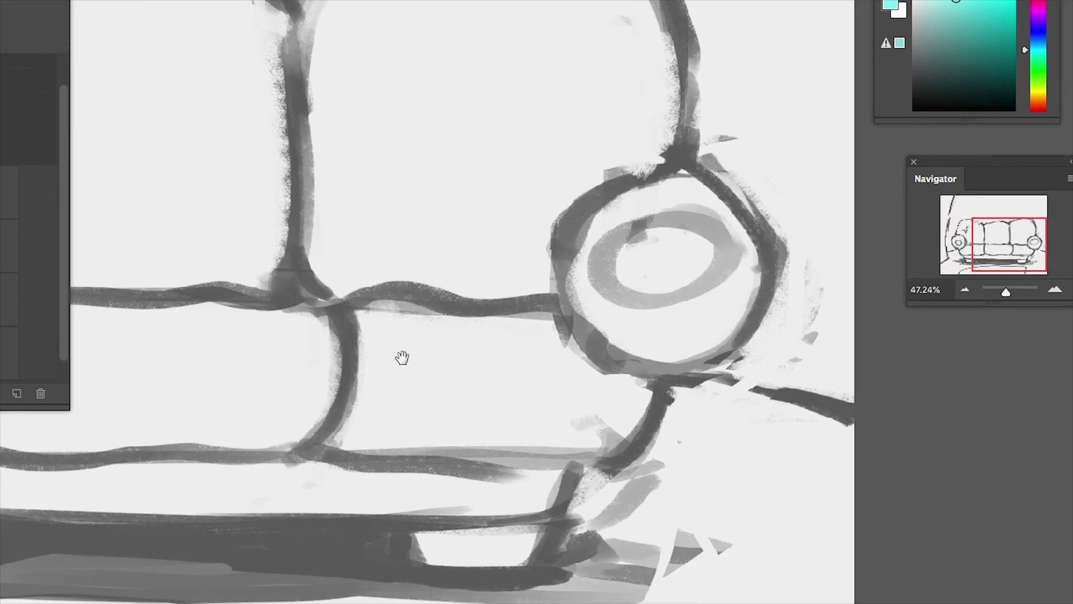
{"action": "key", "text": "d"}
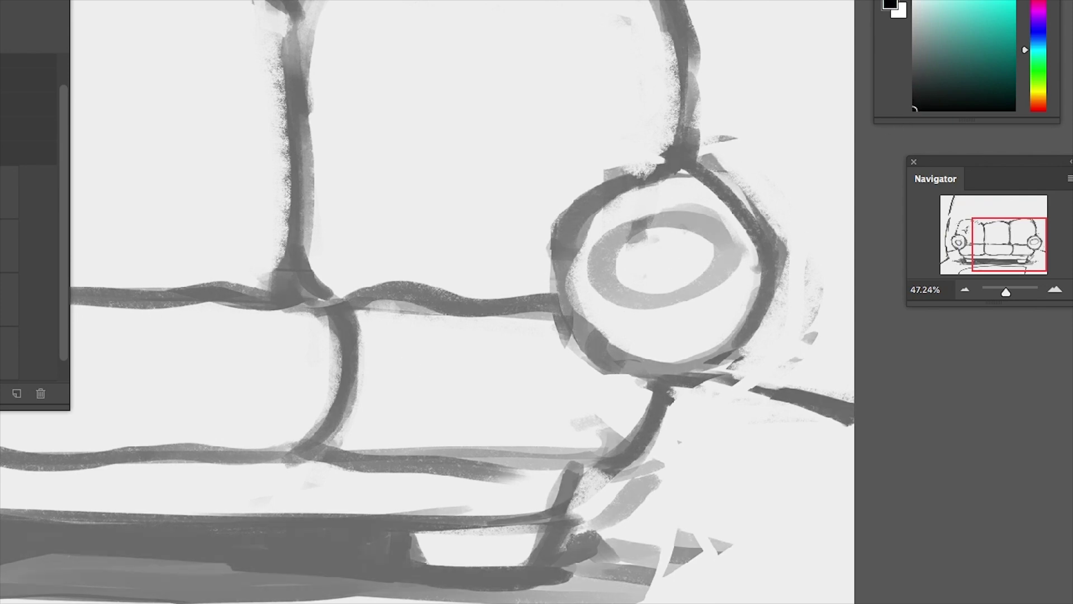
{"action": "mouse_move", "coordinate": [562, 258]}
{"action": "left_mouse_down"}
{"action": "mouse_move", "coordinate": [715, 180]}
{"action": "mouse_move", "coordinate": [733, 325]}
{"action": "mouse_move", "coordinate": [571, 304]}
{"action": "mouse_move", "coordinate": [560, 249]}
{"action": "left_mouse_up"}
{"action": "key", "text": "ctrl+z"}
{"action": "mouse_move", "coordinate": [631, 168]}
{"action": "left_mouse_down"}
{"action": "mouse_move", "coordinate": [721, 166]}
{"action": "mouse_move", "coordinate": [643, 370]}
{"action": "mouse_move", "coordinate": [733, 186]}
{"action": "left_mouse_up"}
{"action": "key", "text": "ctrl+z"}
{"action": "key", "text": "ctrl+t"}
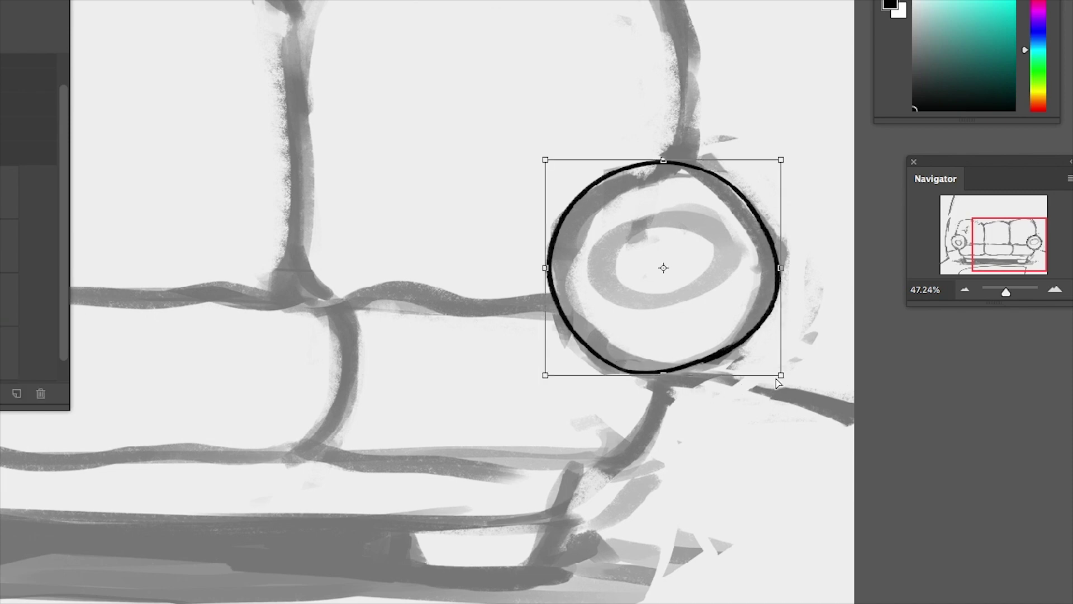
{"action": "left_click_drag", "start_coordinate": [780, 374], "coordinate": [776, 391]}
{"action": "left_click_drag", "start_coordinate": [544, 375], "coordinate": [550, 367]}
{"action": "left_click_drag", "start_coordinate": [733, 313], "coordinate": [780, 334]}
{"action": "key", "text": "Return"}
Ink a small inner ellipse inside the left armrest circle, redoing stray strokes
{"action": "left_click_drag", "start_coordinate": [706, 263], "coordinate": [737, 280]}
{"action": "key", "text": "ctrl+z"}
{"action": "key", "text": "ctrl+z"}
{"action": "mouse_move", "coordinate": [709, 245]}
{"action": "left_mouse_down"}
{"action": "mouse_move", "coordinate": [766, 296]}
{"action": "mouse_move", "coordinate": [721, 267]}
{"action": "left_mouse_up"}
{"action": "key", "text": "ctrl+z"}
{"action": "mouse_move", "coordinate": [615, 447]}
{"action": "left_mouse_down"}
{"action": "mouse_move", "coordinate": [843, 514]}
{"action": "mouse_move", "coordinate": [630, 453]}
{"action": "left_mouse_up"}
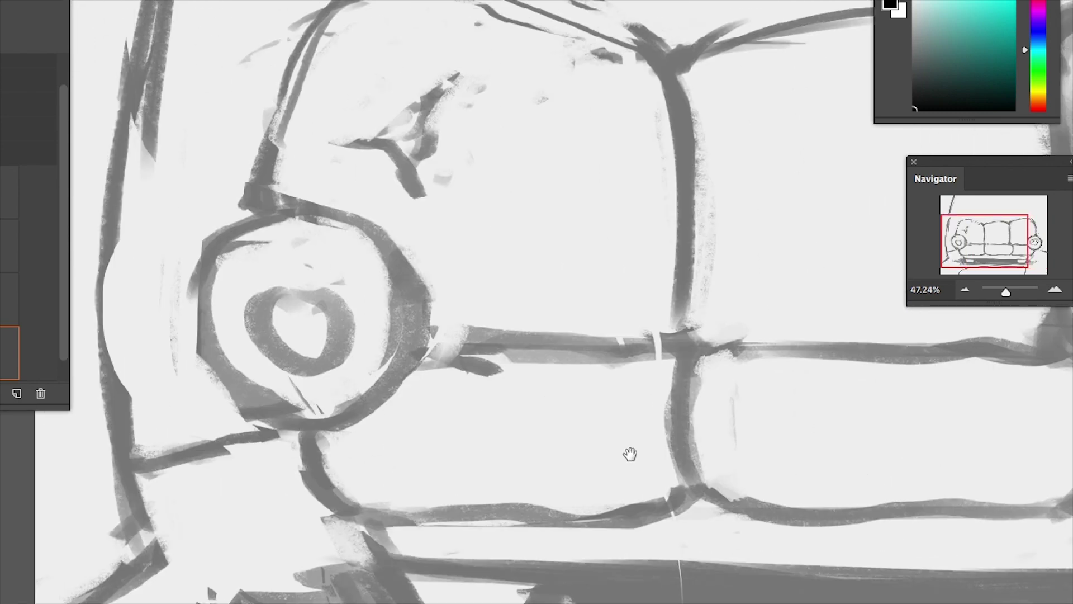
{"action": "mouse_move", "coordinate": [274, 212]}
{"action": "left_mouse_down"}
{"action": "mouse_move", "coordinate": [400, 313]}
{"action": "mouse_move", "coordinate": [268, 210]}
{"action": "mouse_move", "coordinate": [254, 211]}
{"action": "left_mouse_up"}
{"action": "key", "text": "ctrl+z"}
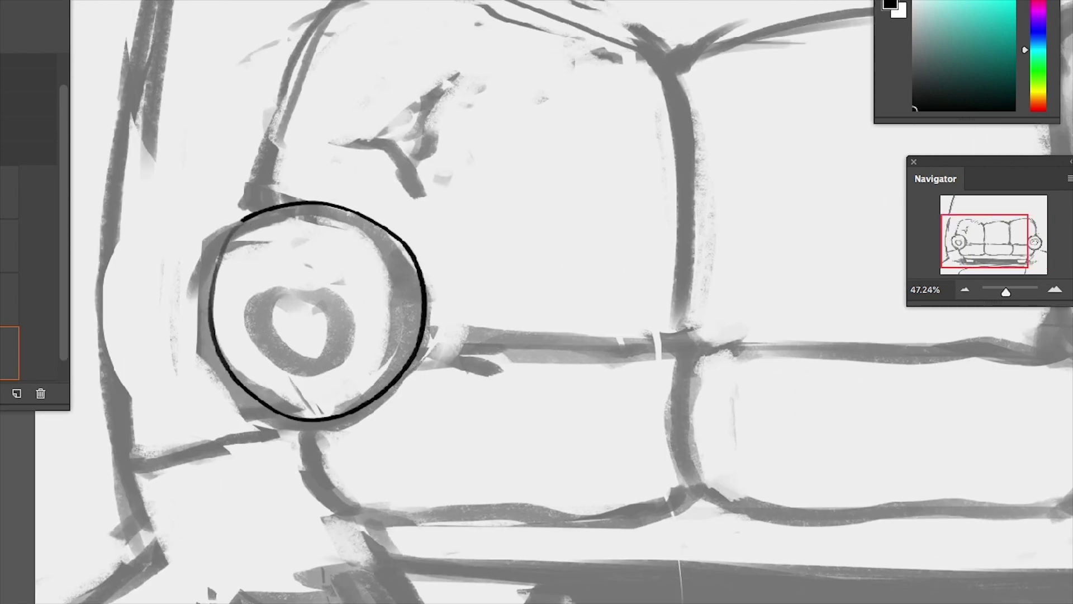
Try the long curve under the seat cushions several times, undoing each attempt
{"action": "key", "text": "ctrl+z"}
{"action": "mouse_move", "coordinate": [279, 280]}
{"action": "left_mouse_down"}
{"action": "mouse_move", "coordinate": [335, 336]}
{"action": "mouse_move", "coordinate": [305, 274]}
{"action": "left_mouse_up"}
{"action": "left_click_drag", "start_coordinate": [503, 335], "coordinate": [408, 352]}
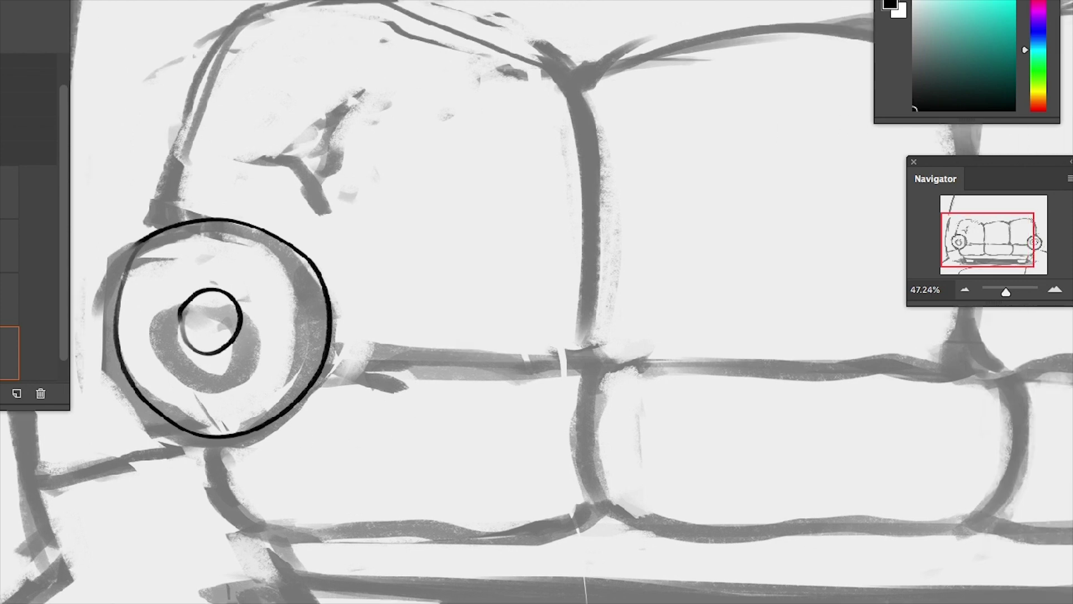
{"action": "left_click_drag", "start_coordinate": [301, 422], "coordinate": [665, 511]}
{"action": "key", "text": "ctrl+z"}
{"action": "mouse_move", "coordinate": [211, 438]}
{"action": "left_mouse_down"}
{"action": "mouse_move", "coordinate": [239, 503]}
{"action": "mouse_move", "coordinate": [592, 543]}
{"action": "mouse_move", "coordinate": [238, 513]}
{"action": "mouse_move", "coordinate": [609, 495]}
{"action": "left_mouse_up"}
{"action": "key", "text": "ctrl+z"}
{"action": "key", "text": "ctrl+z"}
{"action": "mouse_move", "coordinate": [335, 358]}
{"action": "left_mouse_down"}
{"action": "mouse_move", "coordinate": [592, 385]}
{"action": "mouse_move", "coordinate": [563, 357]}
{"action": "mouse_move", "coordinate": [617, 530]}
{"action": "left_mouse_up"}
{"action": "key", "text": "ctrl+z"}
Outline the right seat cushion in black, including its bottom edge and curved right end
{"action": "mouse_move", "coordinate": [596, 364]}
{"action": "left_mouse_down"}
{"action": "mouse_move", "coordinate": [1027, 444]}
{"action": "mouse_move", "coordinate": [841, 520]}
{"action": "left_mouse_up"}
{"action": "mouse_move", "coordinate": [596, 388]}
{"action": "left_mouse_down"}
{"action": "mouse_move", "coordinate": [600, 497]}
{"action": "mouse_move", "coordinate": [585, 514]}
{"action": "mouse_move", "coordinate": [551, 419]}
{"action": "mouse_move", "coordinate": [822, 436]}
{"action": "mouse_move", "coordinate": [861, 419]}
{"action": "mouse_move", "coordinate": [592, 433]}
{"action": "mouse_move", "coordinate": [567, 461]}
{"action": "left_mouse_up"}
{"action": "mouse_move", "coordinate": [564, 423]}
{"action": "left_mouse_down"}
{"action": "mouse_move", "coordinate": [930, 431]}
{"action": "mouse_move", "coordinate": [961, 371]}
{"action": "left_mouse_up"}
{"action": "mouse_move", "coordinate": [916, 425]}
{"action": "left_mouse_down"}
{"action": "mouse_move", "coordinate": [934, 378]}
{"action": "mouse_move", "coordinate": [913, 417]}
{"action": "mouse_move", "coordinate": [953, 411]}
{"action": "left_mouse_up"}
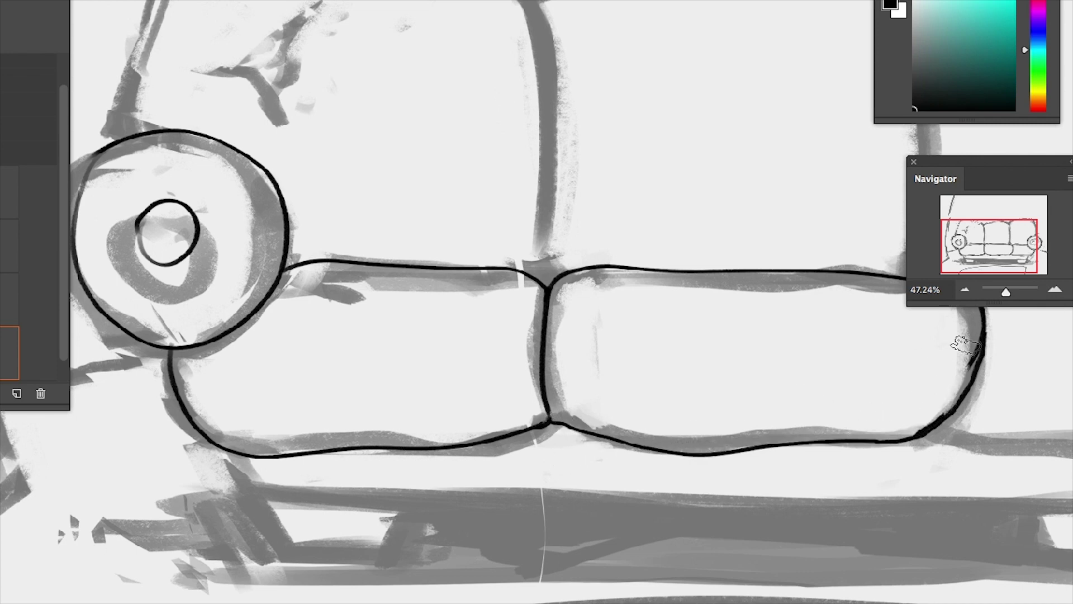
{"action": "left_click_drag", "start_coordinate": [958, 347], "coordinate": [911, 436]}
{"action": "left_click_drag", "start_coordinate": [911, 436], "coordinate": [647, 292]}
{"action": "mouse_move", "coordinate": [653, 349]}
{"action": "left_mouse_down"}
{"action": "mouse_move", "coordinate": [725, 230]}
{"action": "mouse_move", "coordinate": [458, 302]}
{"action": "mouse_move", "coordinate": [651, 260]}
{"action": "left_mouse_up"}
Ink the middle cushion's bottom and right side, then the sofa's left leg
{"action": "mouse_move", "coordinate": [410, 410]}
{"action": "left_mouse_down"}
{"action": "mouse_move", "coordinate": [746, 403]}
{"action": "mouse_move", "coordinate": [760, 335]}
{"action": "left_mouse_up"}
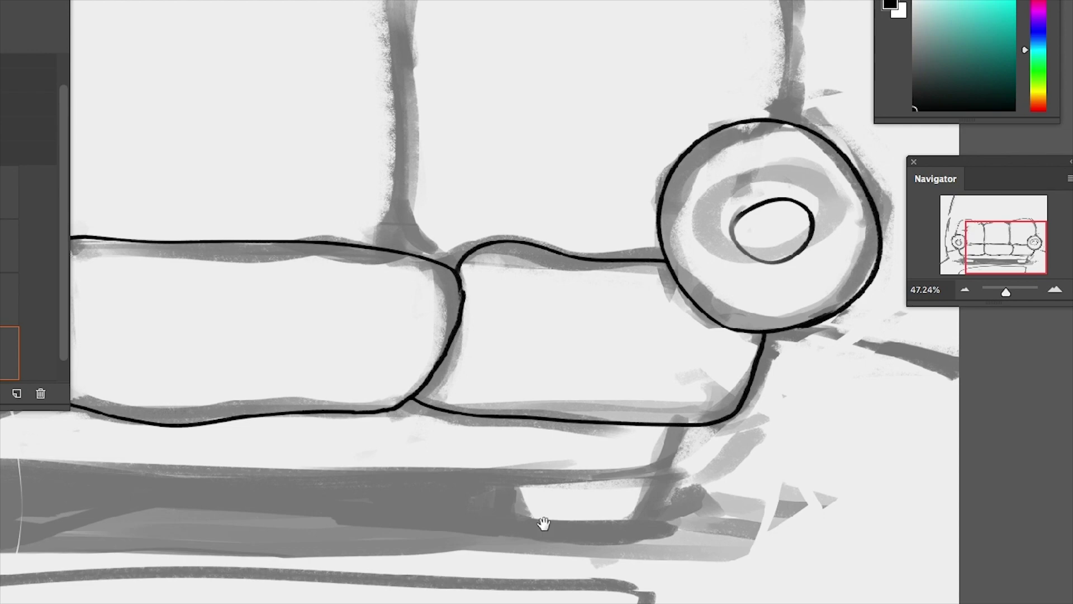
{"action": "mouse_move", "coordinate": [541, 522]}
{"action": "left_mouse_down"}
{"action": "mouse_move", "coordinate": [575, 388]}
{"action": "mouse_move", "coordinate": [415, 358]}
{"action": "left_mouse_up"}
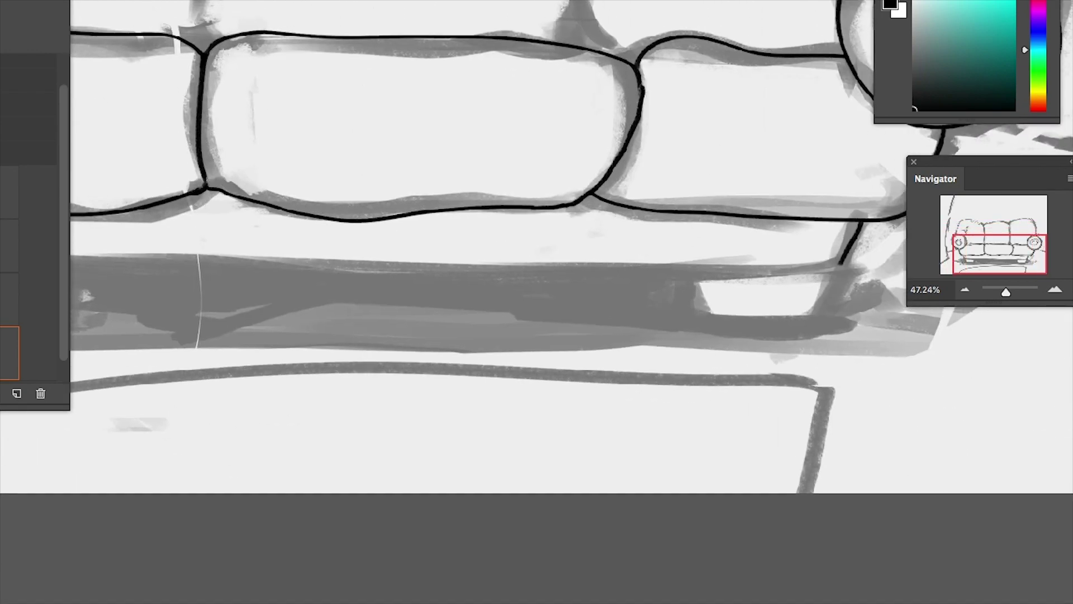
{"action": "left_click_drag", "start_coordinate": [447, 280], "coordinate": [696, 294]}
{"action": "left_click_drag", "start_coordinate": [150, 239], "coordinate": [163, 279]}
{"action": "left_click_drag", "start_coordinate": [503, 279], "coordinate": [481, 293]}
Draw a straight base line along the sofa and a straight left leg
{"action": "left_click_drag", "start_coordinate": [1006, 291], "coordinate": [1003, 292]}
{"action": "left_click", "coordinate": [428, 295]}
{"action": "left_click", "coordinate": [681, 300], "text": "shift"}
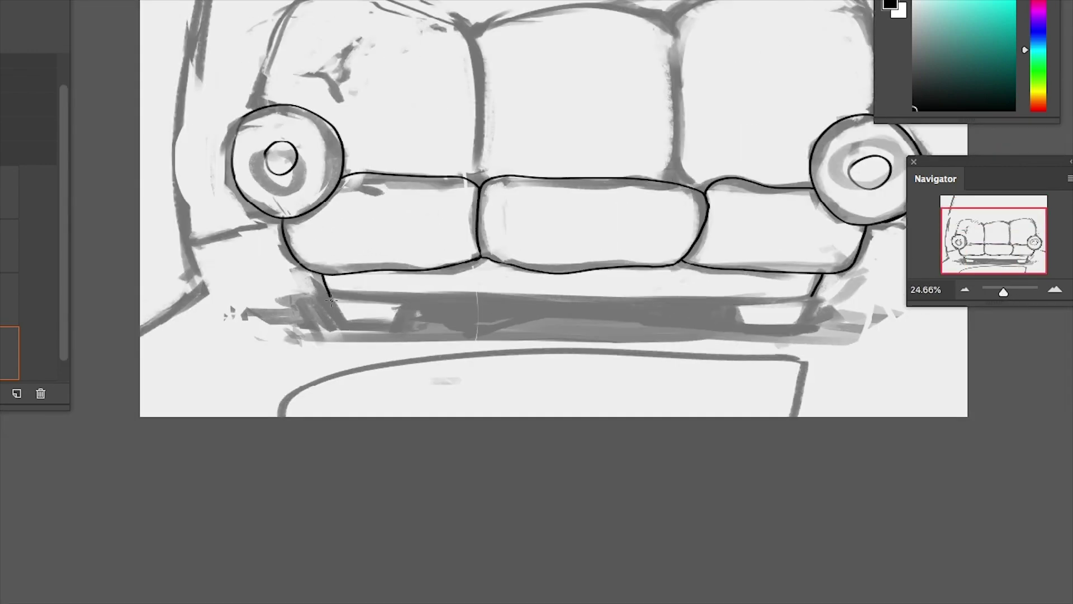
{"action": "key", "text": "ctrl+z"}
{"action": "left_click", "coordinate": [814, 297], "text": "shift"}
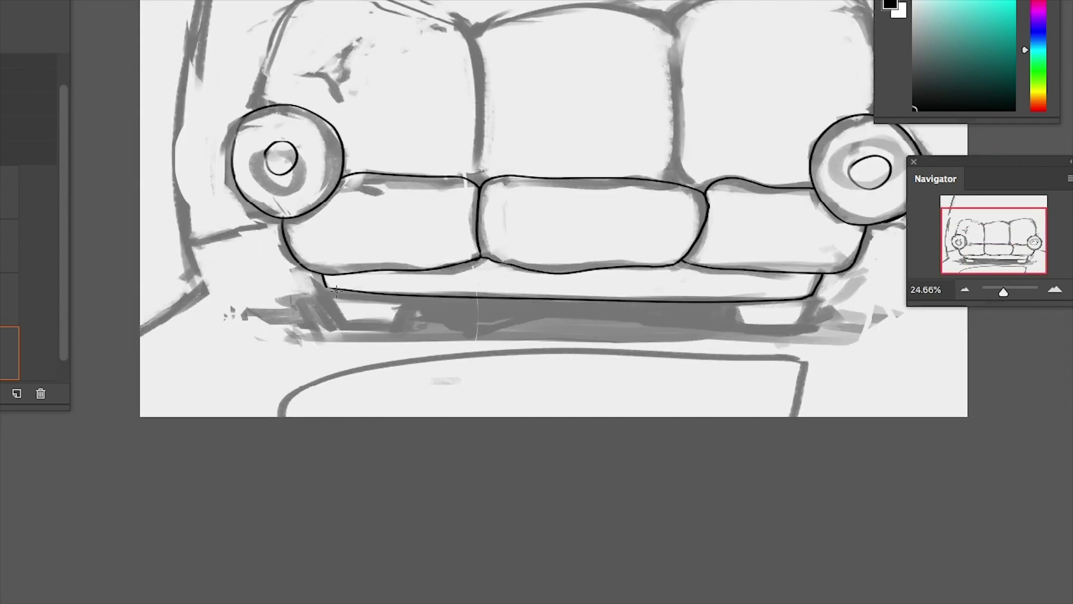
{"action": "key", "text": "ctrl+z"}
{"action": "left_click", "coordinate": [344, 318], "text": "shift"}
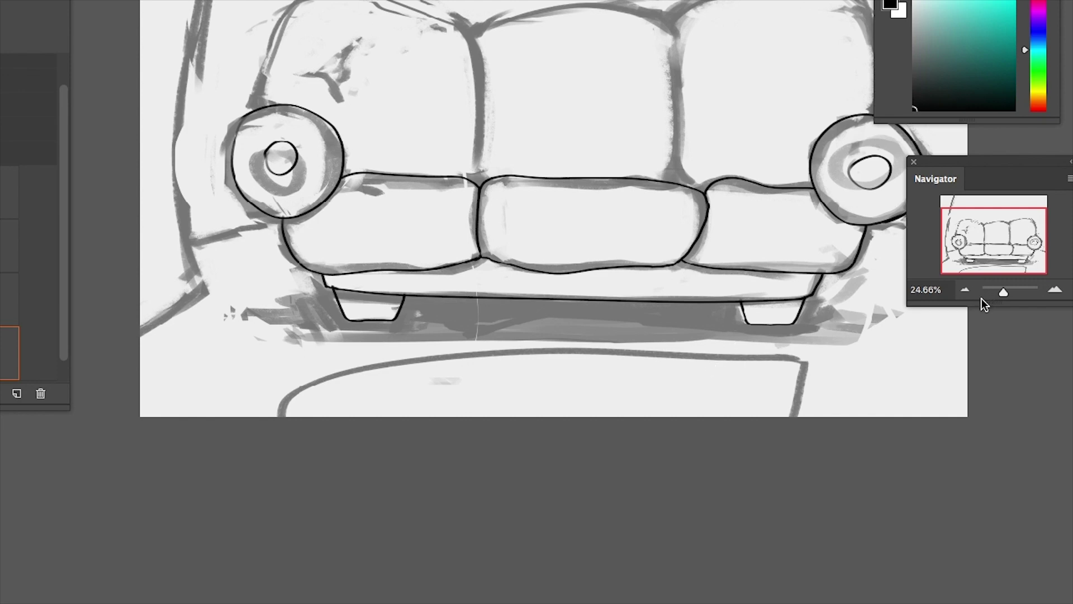
Lasso the left seat cushion's outline and zoom in to try inking its lower edge
{"action": "key", "text": "l"}
{"action": "mouse_move", "coordinate": [325, 276]}
{"action": "left_mouse_down"}
{"action": "mouse_move", "coordinate": [296, 230]}
{"action": "mouse_move", "coordinate": [477, 273]}
{"action": "left_mouse_up"}
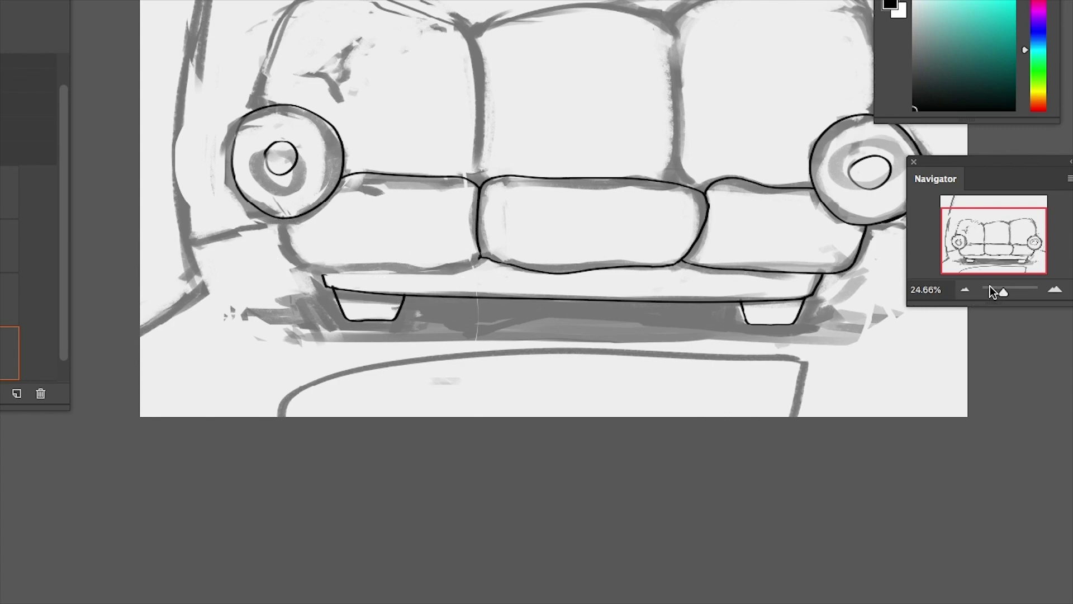
{"action": "left_click_drag", "start_coordinate": [1001, 292], "coordinate": [1008, 292]}
{"action": "left_click_drag", "start_coordinate": [973, 205], "coordinate": [984, 241]}
{"action": "left_click_drag", "start_coordinate": [292, 460], "coordinate": [390, 362]}
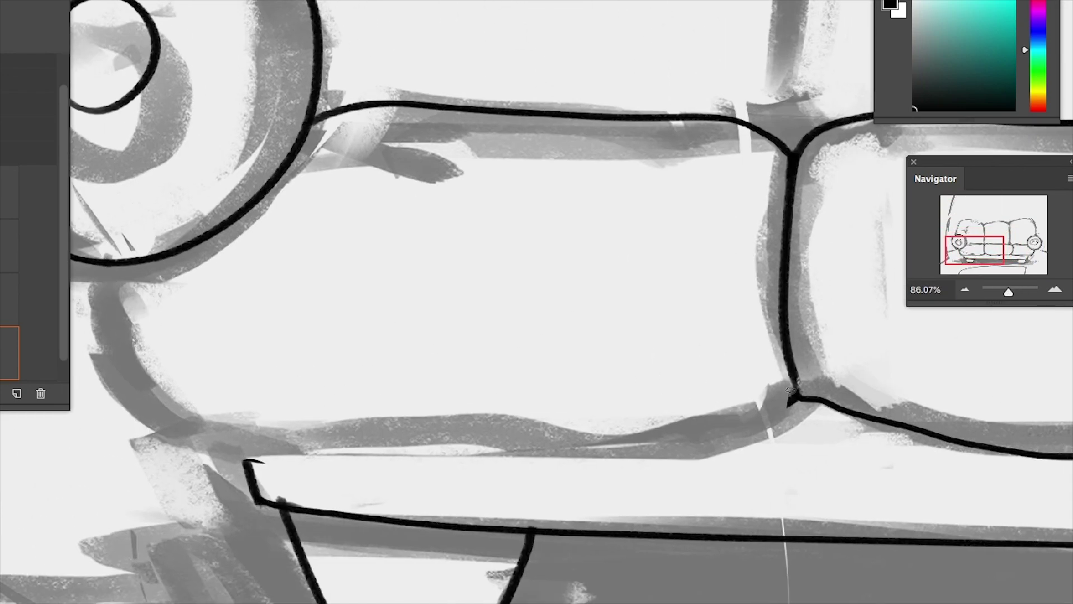
{"action": "mouse_move", "coordinate": [796, 391]}
{"action": "left_mouse_down"}
{"action": "mouse_move", "coordinate": [193, 373]}
{"action": "mouse_move", "coordinate": [126, 267]}
{"action": "mouse_move", "coordinate": [564, 398]}
{"action": "mouse_move", "coordinate": [803, 393]}
{"action": "left_mouse_up"}
{"action": "key", "text": "ctrl+z"}
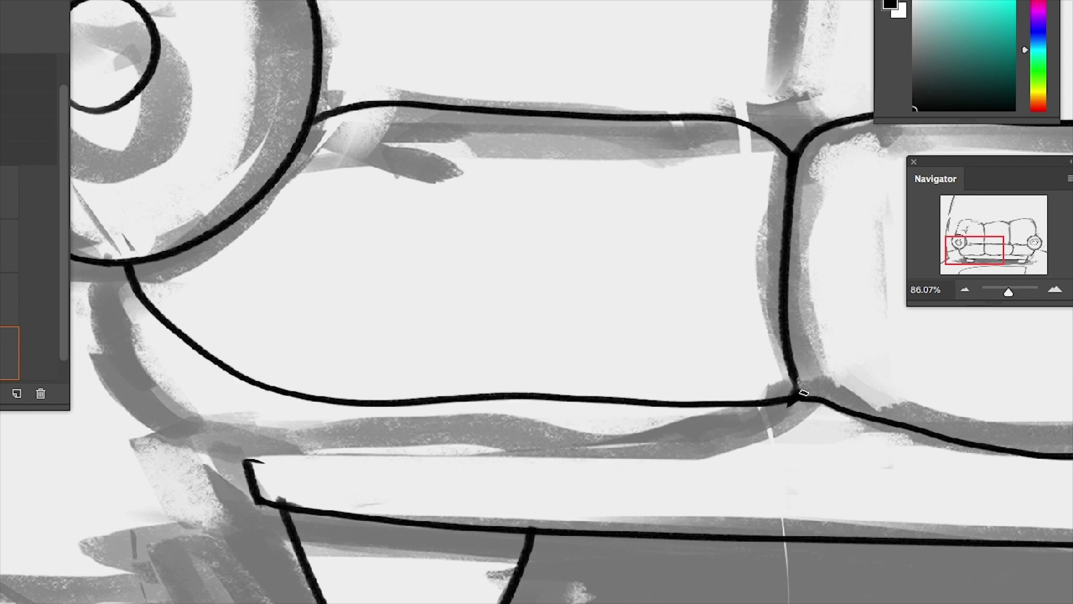
{"action": "left_click_drag", "start_coordinate": [1008, 291], "coordinate": [1023, 290]}
{"action": "left_click_drag", "start_coordinate": [983, 235], "coordinate": [1005, 234]}
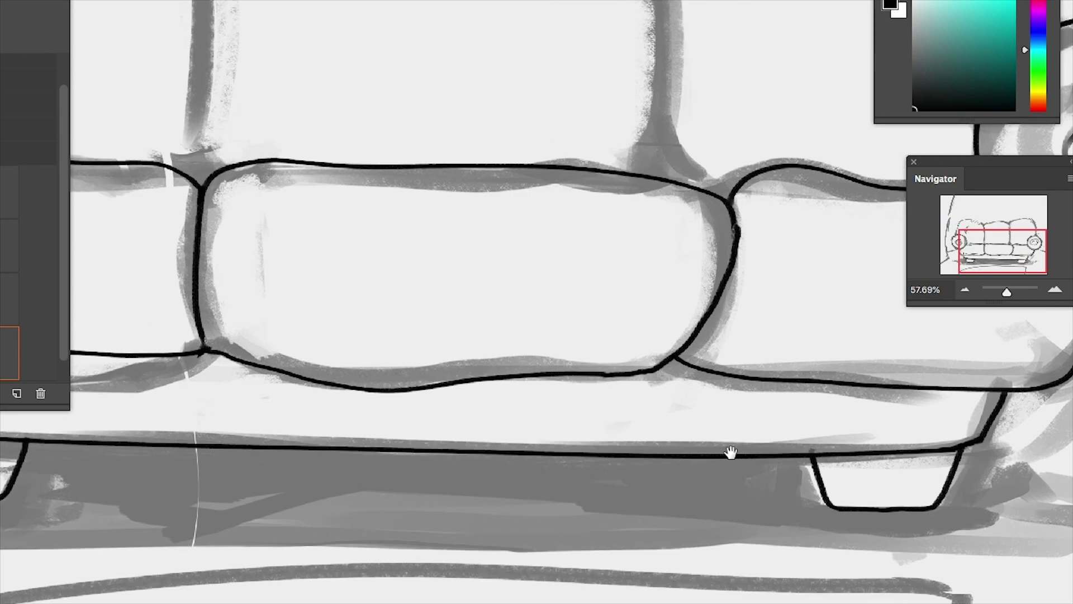
{"action": "key", "text": "ctrl+0"}
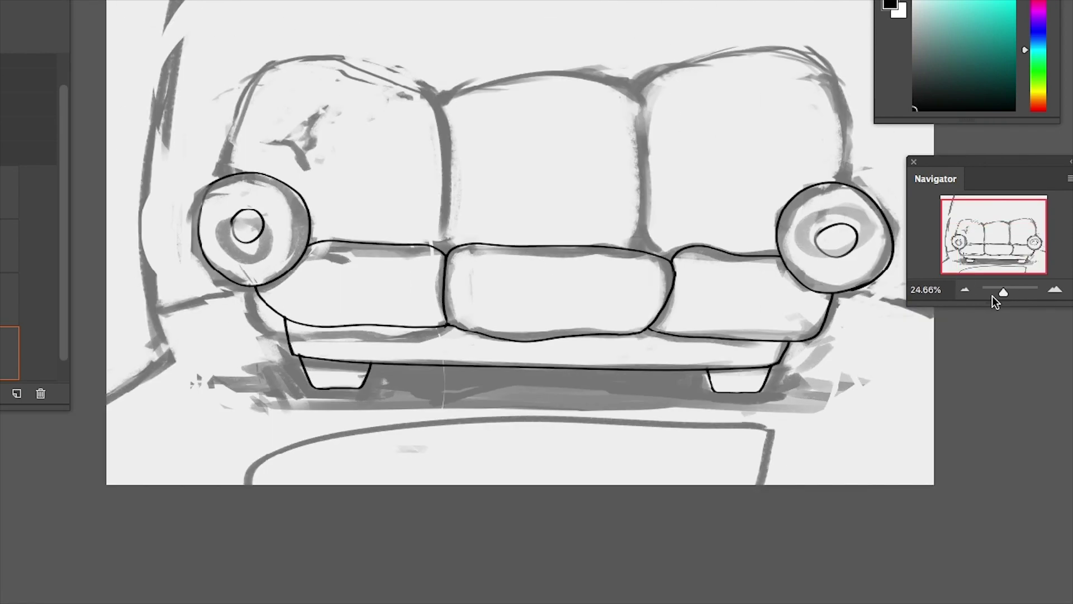
Skew the left seat cushion's left edge and test a seat-bottom line, then undo it
{"action": "key", "text": "ctrl+shift+d"}
{"action": "key", "text": "ctrl+t"}
{"action": "left_click_drag", "start_coordinate": [234, 321], "coordinate": [235, 308]}
{"action": "key", "text": "Return"}
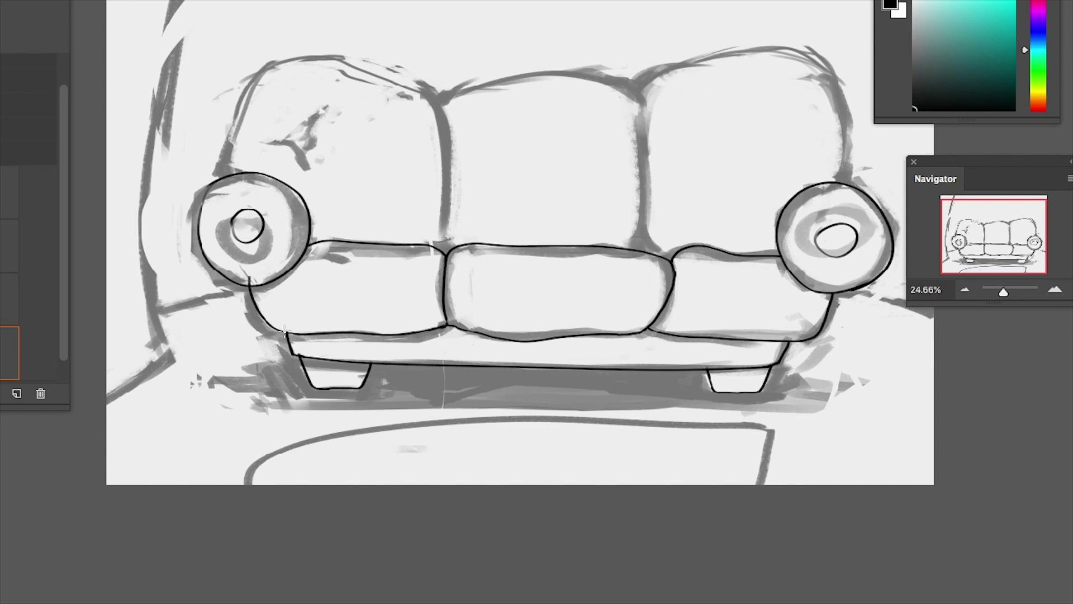
{"action": "mouse_move", "coordinate": [286, 332]}
{"action": "left_mouse_down"}
{"action": "mouse_move", "coordinate": [604, 366]}
{"action": "mouse_move", "coordinate": [869, 374]}
{"action": "left_mouse_up"}
{"action": "key", "text": "ctrl+z"}
{"action": "key", "text": "ctrl+z"}
{"action": "key", "text": "ctrl+z"}
{"action": "mouse_move", "coordinate": [297, 336]}
{"action": "left_mouse_down"}
{"action": "mouse_move", "coordinate": [898, 339]}
{"action": "mouse_move", "coordinate": [137, 352]}
{"action": "left_mouse_up"}
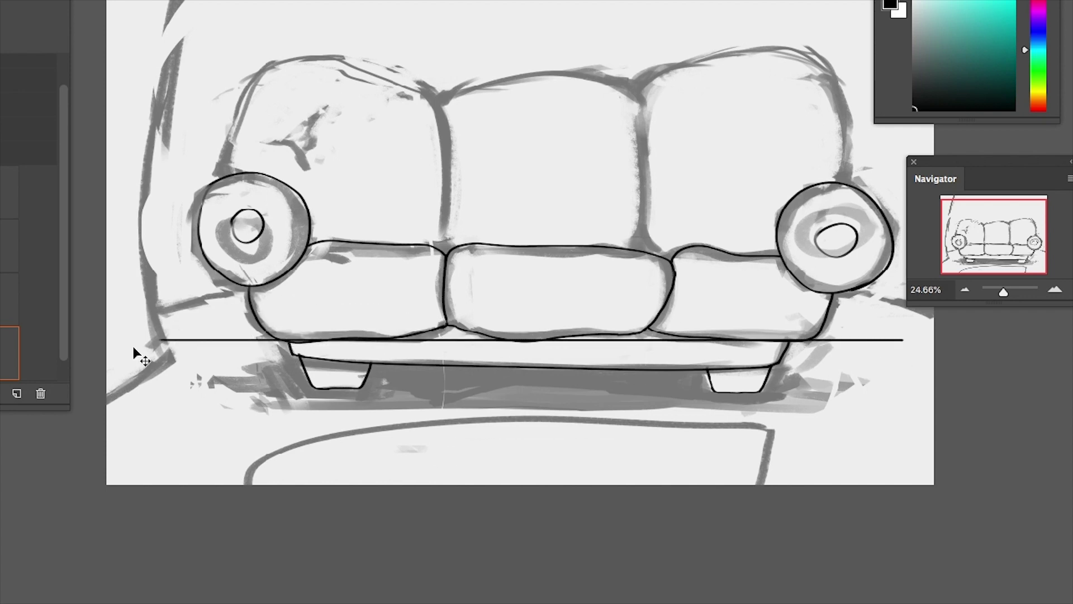
{"action": "key", "text": "ctrl+z"}
{"action": "left_click_drag", "start_coordinate": [523, 285], "coordinate": [574, 331]}
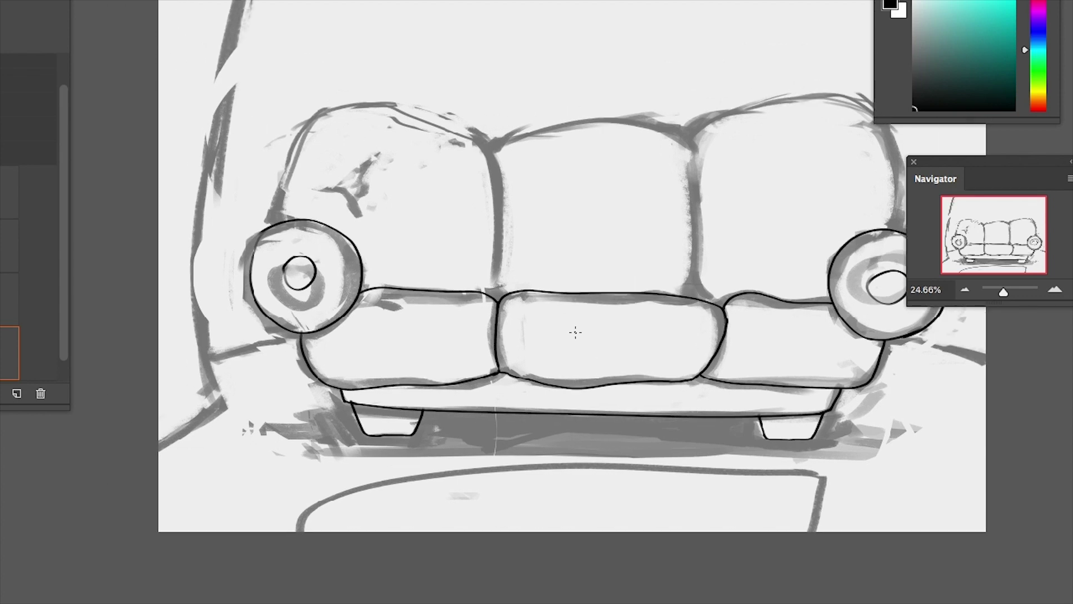
Trace the left, middle and right back cushions in black, redrawing the left one twice
{"action": "left_click_drag", "start_coordinate": [1003, 293], "coordinate": [1005, 293]}
{"action": "mouse_move", "coordinate": [219, 205]}
{"action": "left_mouse_down"}
{"action": "mouse_move", "coordinate": [227, 127]}
{"action": "mouse_move", "coordinate": [457, 79]}
{"action": "mouse_move", "coordinate": [494, 241]}
{"action": "left_mouse_up"}
{"action": "key", "text": "ctrl+z"}
{"action": "mouse_move", "coordinate": [488, 300]}
{"action": "left_mouse_down"}
{"action": "mouse_move", "coordinate": [484, 274]}
{"action": "mouse_move", "coordinate": [617, 76]}
{"action": "mouse_move", "coordinate": [739, 261]}
{"action": "mouse_move", "coordinate": [737, 297]}
{"action": "mouse_move", "coordinate": [616, 308]}
{"action": "mouse_move", "coordinate": [658, 310]}
{"action": "left_mouse_up"}
{"action": "mouse_move", "coordinate": [404, 137]}
{"action": "left_mouse_down"}
{"action": "mouse_move", "coordinate": [163, 112]}
{"action": "mouse_move", "coordinate": [139, 224]}
{"action": "mouse_move", "coordinate": [288, 79]}
{"action": "mouse_move", "coordinate": [406, 132]}
{"action": "left_mouse_up"}
{"action": "key", "text": "ctrl+z"}
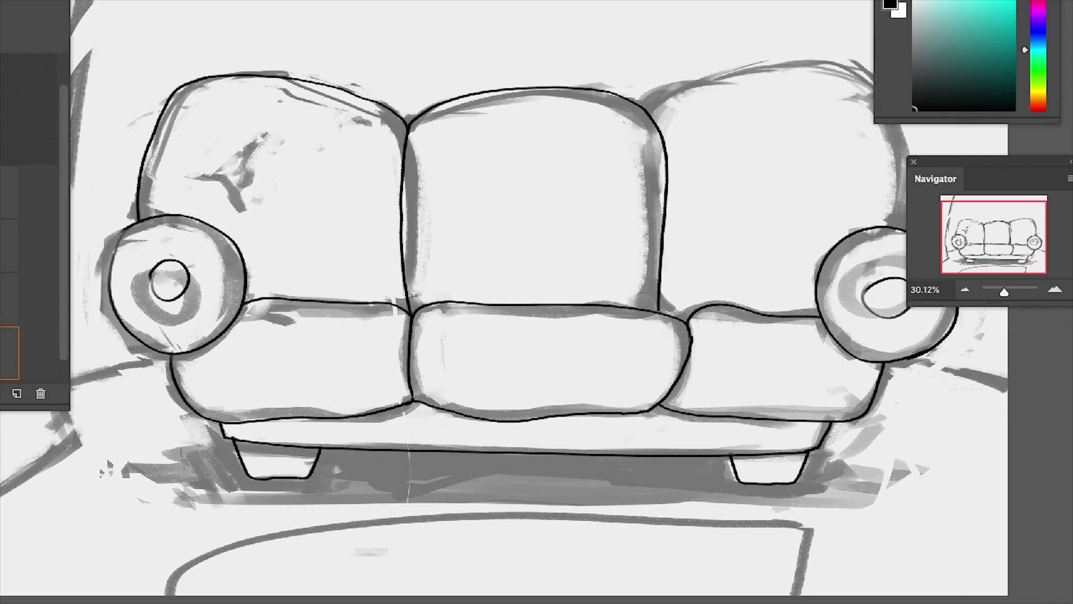
{"action": "left_click_drag", "start_coordinate": [552, 187], "coordinate": [385, 172]}
{"action": "mouse_move", "coordinate": [733, 215]}
{"action": "left_mouse_down"}
{"action": "mouse_move", "coordinate": [733, 151]}
{"action": "mouse_move", "coordinate": [496, 78]}
{"action": "left_mouse_up"}
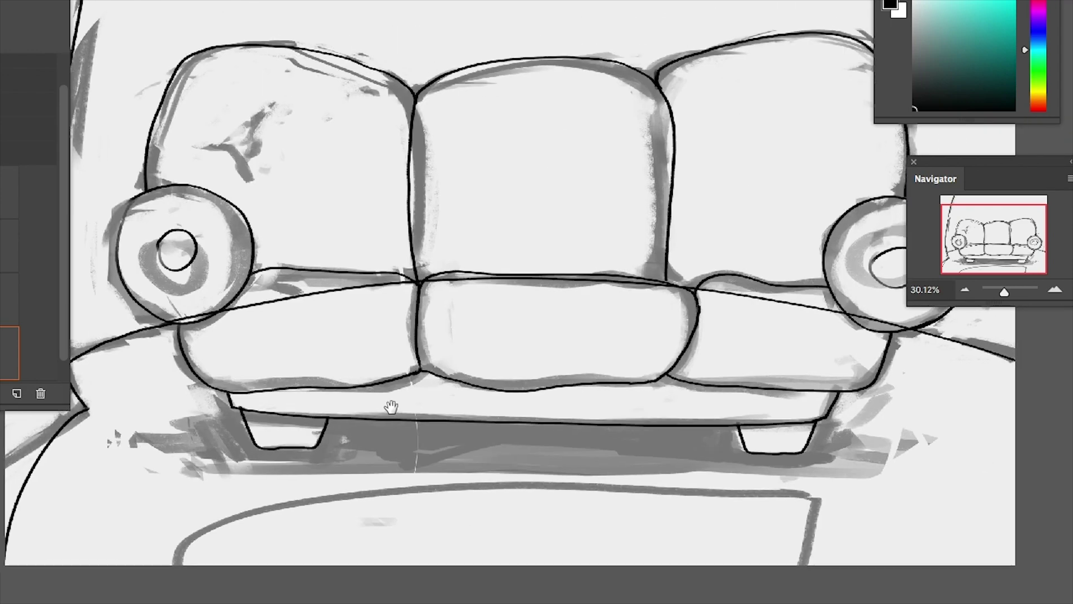
{"action": "left_click_drag", "start_coordinate": [390, 406], "coordinate": [299, 415]}
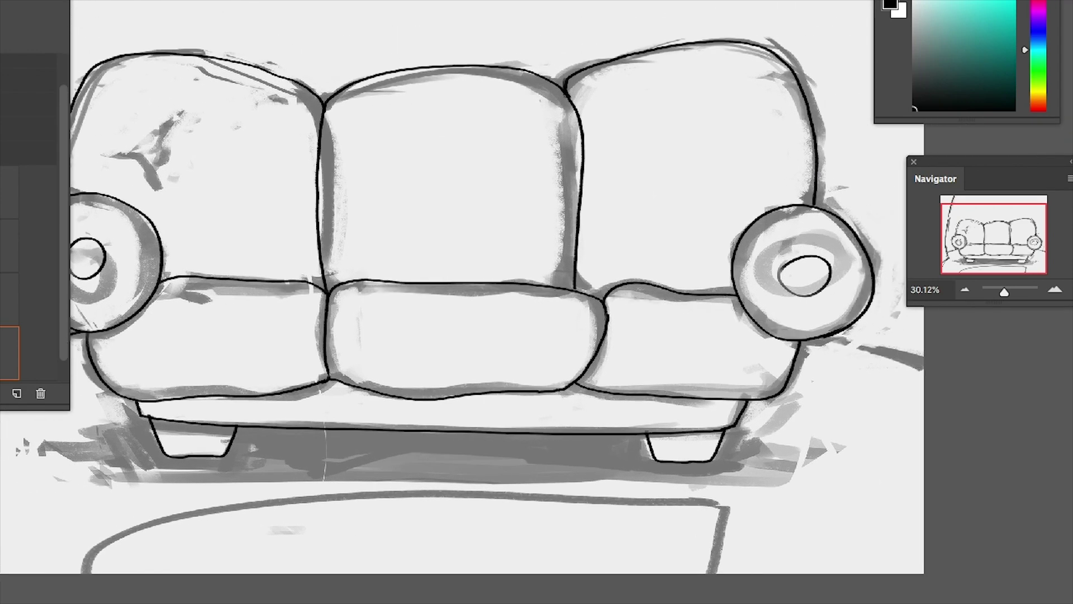
{"action": "left_click_drag", "start_coordinate": [1004, 292], "coordinate": [1003, 292]}
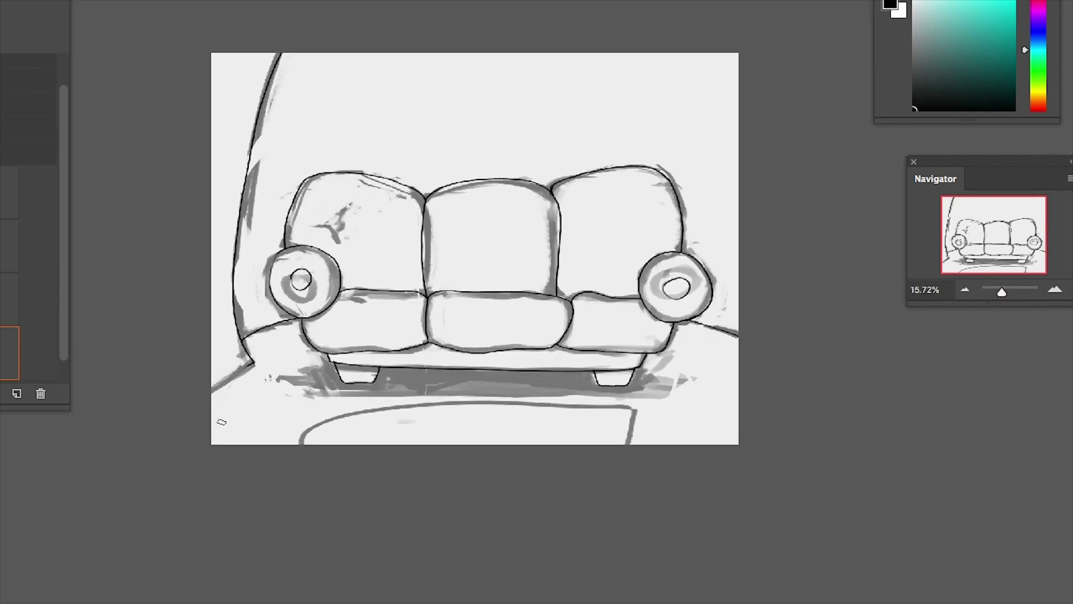
Ink the floor lines from the right arm and a long curved line across the canvas
{"action": "key", "text": "ctrl+z"}
{"action": "key", "text": "ctrl+z"}
{"action": "key", "text": "ctrl+z"}
{"action": "key", "text": "ctrl+z"}
{"action": "key", "text": "ctrl+z"}
{"action": "key", "text": "ctrl+z"}
{"action": "key", "text": "ctrl+z"}
{"action": "key", "text": "ctrl+z"}
{"action": "key", "text": "ctrl+z"}
{"action": "key", "text": "ctrl+z"}
{"action": "key", "text": "ctrl+z"}
{"action": "key", "text": "ctrl+z"}
{"action": "key", "text": "ctrl+z"}
{"action": "left_click_drag", "start_coordinate": [693, 327], "coordinate": [746, 371]}
{"action": "left_click_drag", "start_coordinate": [250, 363], "coordinate": [215, 394]}
{"action": "key", "text": "ctrl+z"}
{"action": "key", "text": "ctrl+z"}
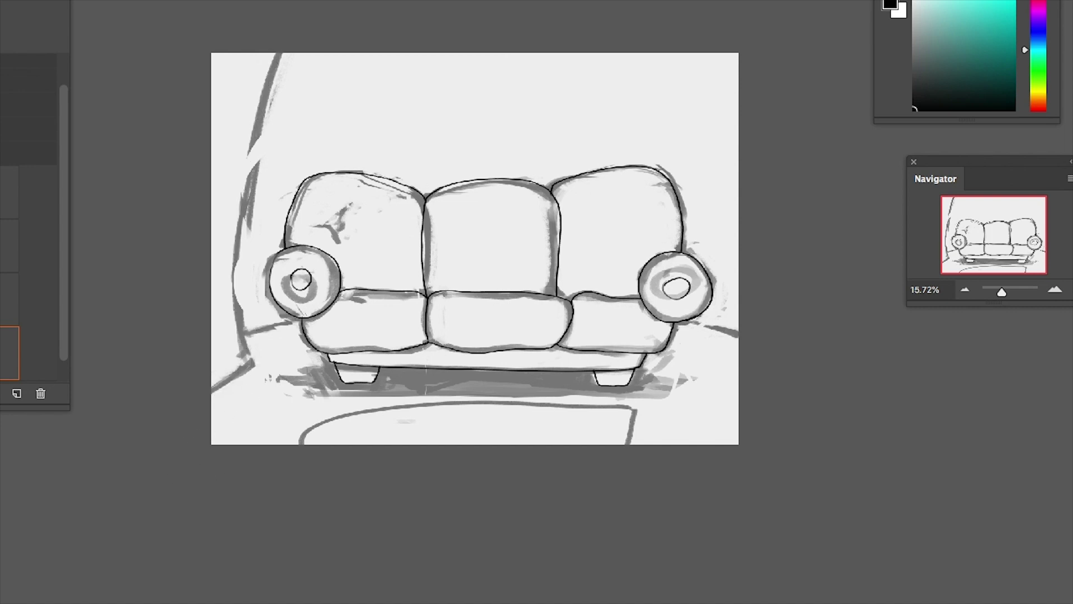
{"action": "mouse_move", "coordinate": [225, 340]}
{"action": "left_mouse_down"}
{"action": "mouse_move", "coordinate": [358, 309]}
{"action": "mouse_move", "coordinate": [572, 305]}
{"action": "mouse_move", "coordinate": [737, 334]}
{"action": "left_mouse_up"}
Ink the left wall outline down to the canvas bottom and erase the floor line crossing the seats
{"action": "left_click_drag", "start_coordinate": [278, 54], "coordinate": [248, 361]}
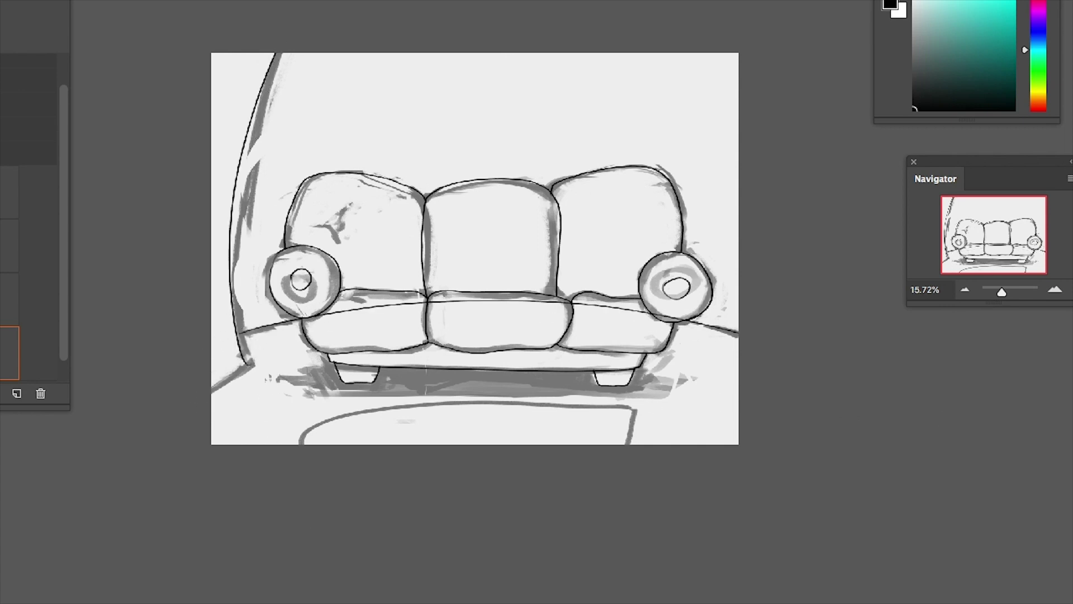
{"action": "key", "text": "ctrl+z"}
{"action": "mouse_move", "coordinate": [278, 54]}
{"action": "left_mouse_down"}
{"action": "mouse_move", "coordinate": [246, 362]}
{"action": "mouse_move", "coordinate": [212, 394]}
{"action": "mouse_move", "coordinate": [229, 408]}
{"action": "mouse_move", "coordinate": [222, 444]}
{"action": "left_mouse_up"}
{"action": "key", "text": "ctrl+z"}
{"action": "key", "text": "ctrl+z"}
{"action": "left_click_drag", "start_coordinate": [252, 369], "coordinate": [222, 444]}
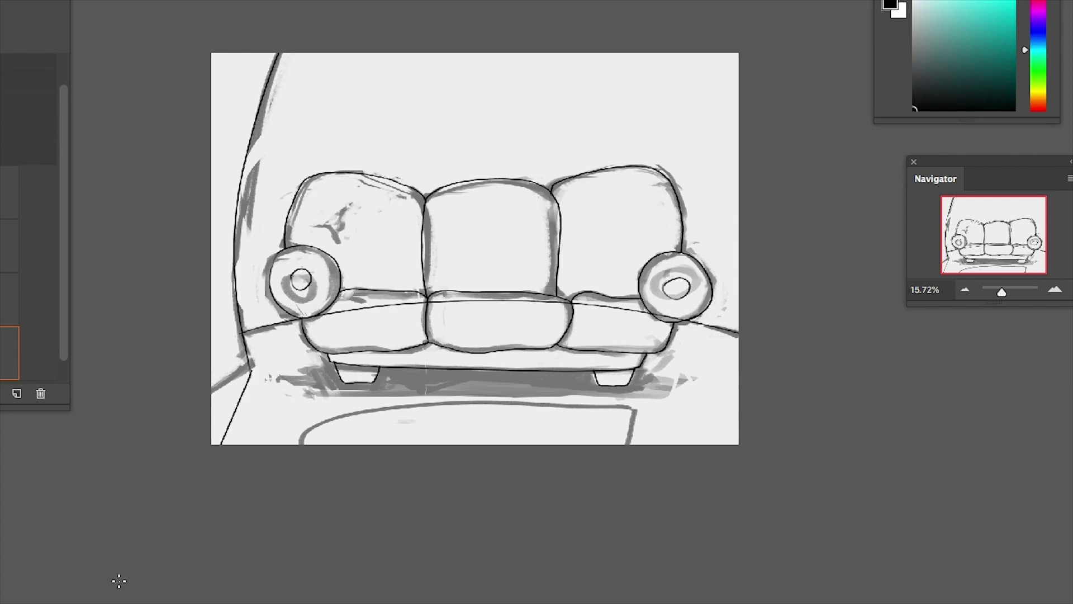
{"action": "key", "text": "ctrl+z"}
{"action": "mouse_move", "coordinate": [338, 303]}
{"action": "left_mouse_down"}
{"action": "mouse_move", "coordinate": [474, 285]}
{"action": "mouse_move", "coordinate": [655, 316]}
{"action": "left_mouse_up"}
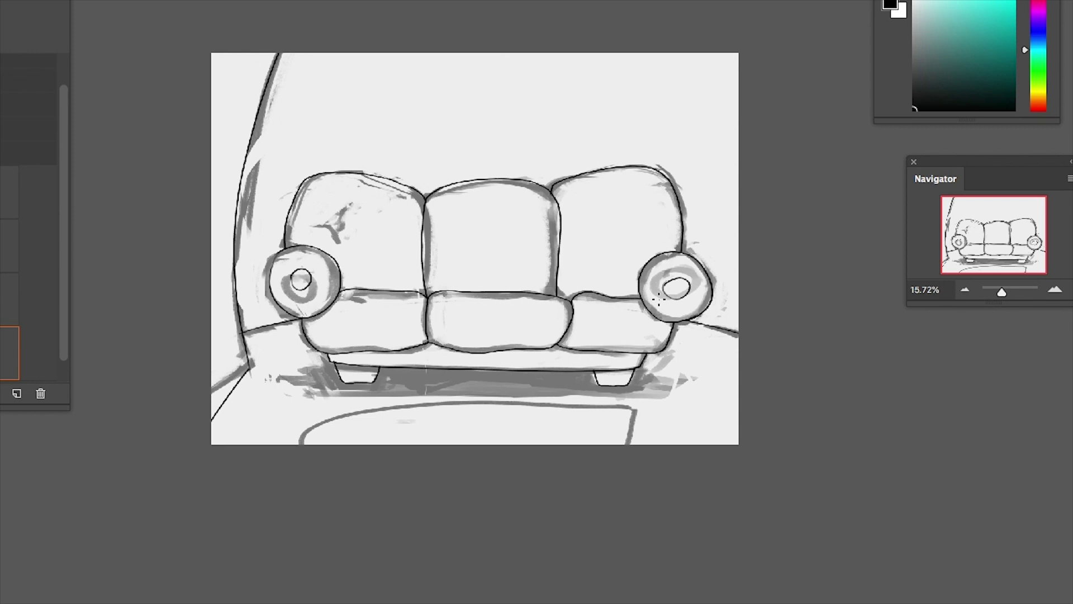
Zoom in on the left back cushion and start the V-shaped tear mark
{"action": "left_click_drag", "start_coordinate": [1001, 291], "coordinate": [1009, 294]}
{"action": "left_click_drag", "start_coordinate": [984, 240], "coordinate": [939, 233]}
{"action": "mouse_move", "coordinate": [344, 233]}
{"action": "left_mouse_down"}
{"action": "mouse_move", "coordinate": [372, 169]}
{"action": "mouse_move", "coordinate": [479, 58]}
{"action": "mouse_move", "coordinate": [301, 188]}
{"action": "mouse_move", "coordinate": [292, 209]}
{"action": "mouse_move", "coordinate": [363, 260]}
{"action": "left_mouse_up"}
{"action": "left_click_drag", "start_coordinate": [265, 204], "coordinate": [159, 187]}
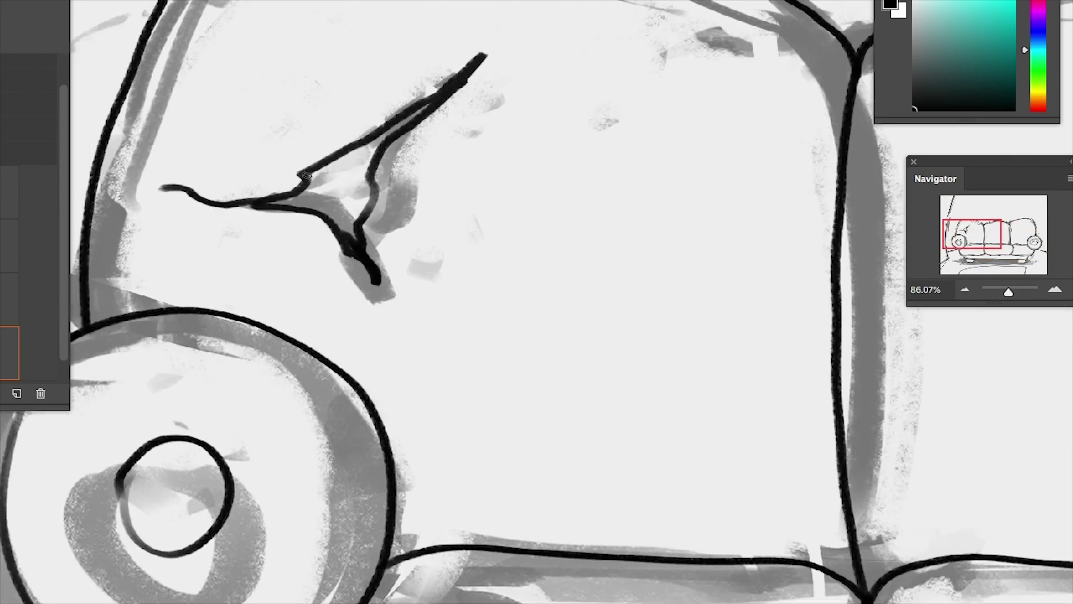
Add a rounded loop to the tear, remove a stray scribble, and zoom out to the sofa
{"action": "mouse_move", "coordinate": [306, 175]}
{"action": "left_mouse_down"}
{"action": "mouse_move", "coordinate": [338, 158]}
{"action": "mouse_move", "coordinate": [326, 162]}
{"action": "mouse_move", "coordinate": [323, 148]}
{"action": "mouse_move", "coordinate": [350, 179]}
{"action": "left_mouse_up"}
{"action": "mouse_move", "coordinate": [282, 20]}
{"action": "left_mouse_down"}
{"action": "mouse_move", "coordinate": [312, 39]}
{"action": "mouse_move", "coordinate": [338, 36]}
{"action": "mouse_move", "coordinate": [294, 40]}
{"action": "left_mouse_up"}
{"action": "key", "text": "ctrl+z"}
{"action": "left_click_drag", "start_coordinate": [1008, 291], "coordinate": [1004, 288]}
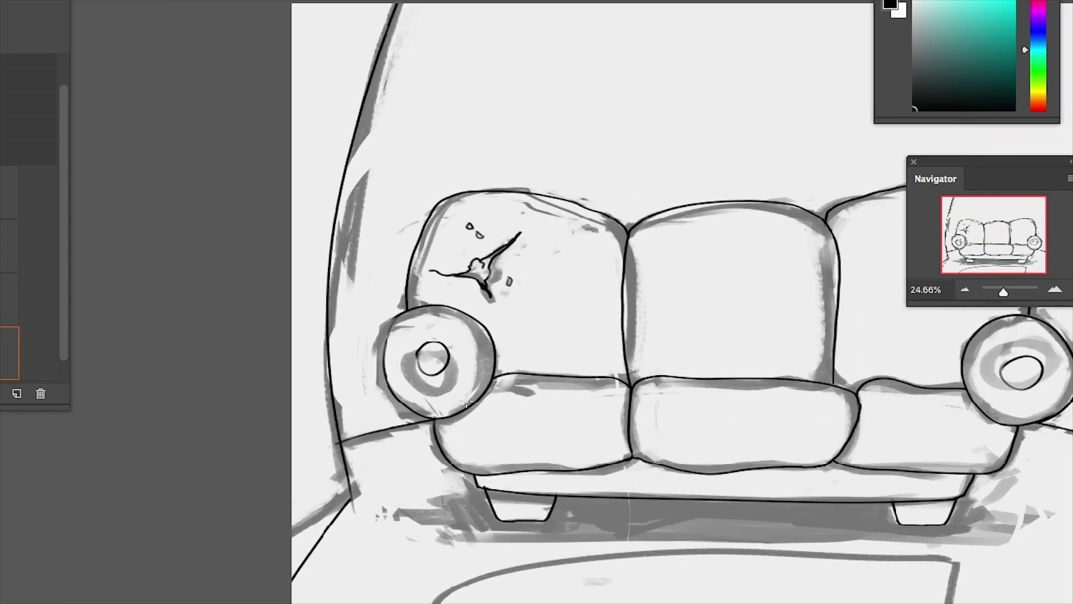
{"action": "left_click_drag", "start_coordinate": [355, 390], "coordinate": [278, 599]}
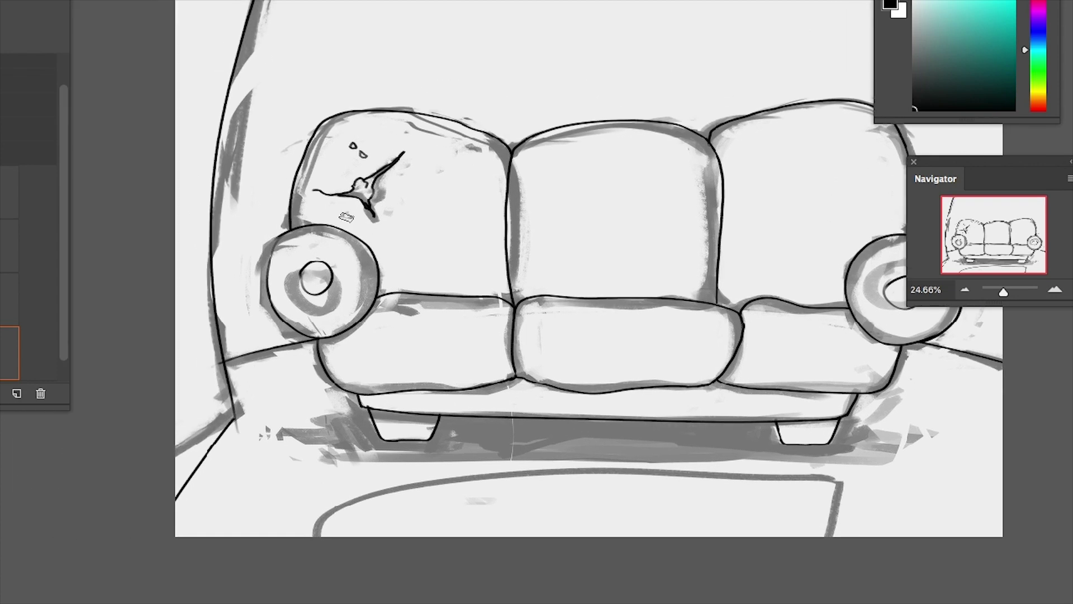
{"action": "scroll", "coordinate": [591, 359], "scroll_direction": "down", "scroll_amount": 2}
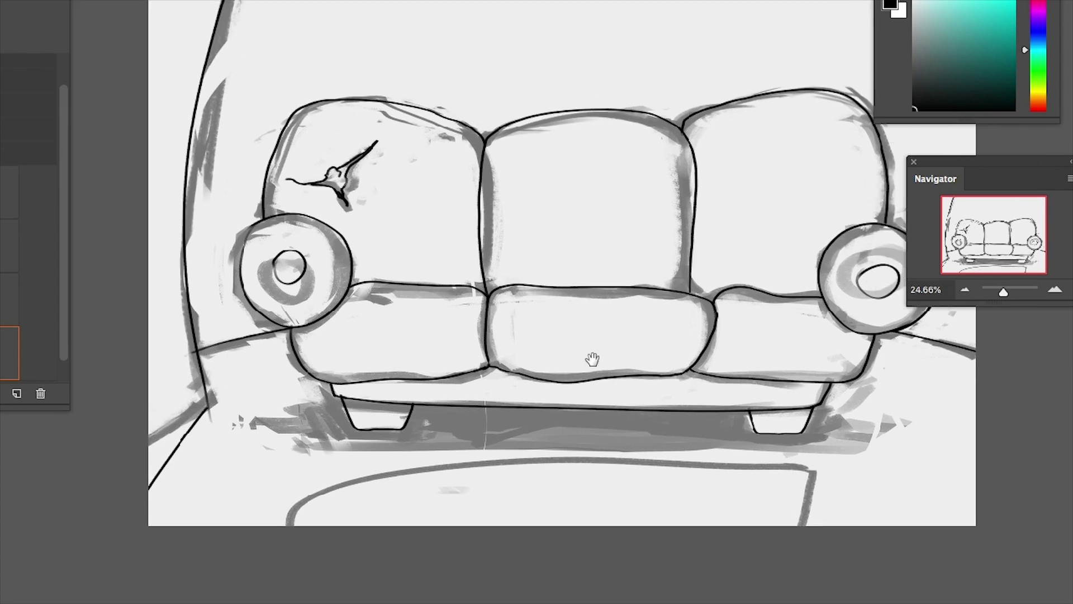
{"action": "scroll", "coordinate": [747, 110], "scroll_direction": "right", "scroll_amount": 3}
{"action": "left_click_drag", "start_coordinate": [1003, 291], "coordinate": [997, 294]}
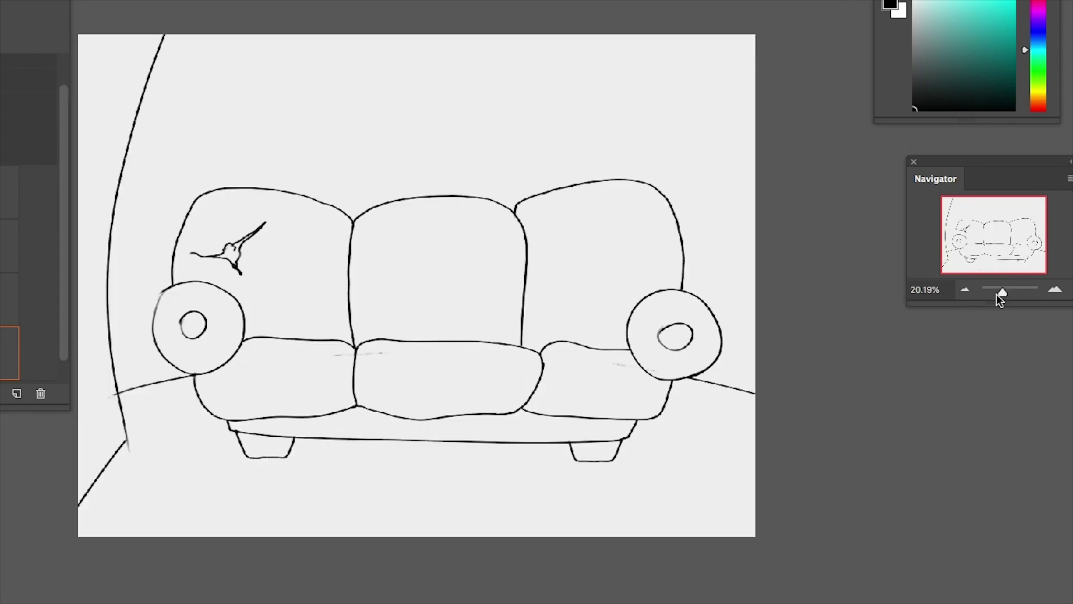
Try straight horizontal and vertical lines, undo them, and erase the old left wall curve
{"action": "left_click", "coordinate": [116, 369]}
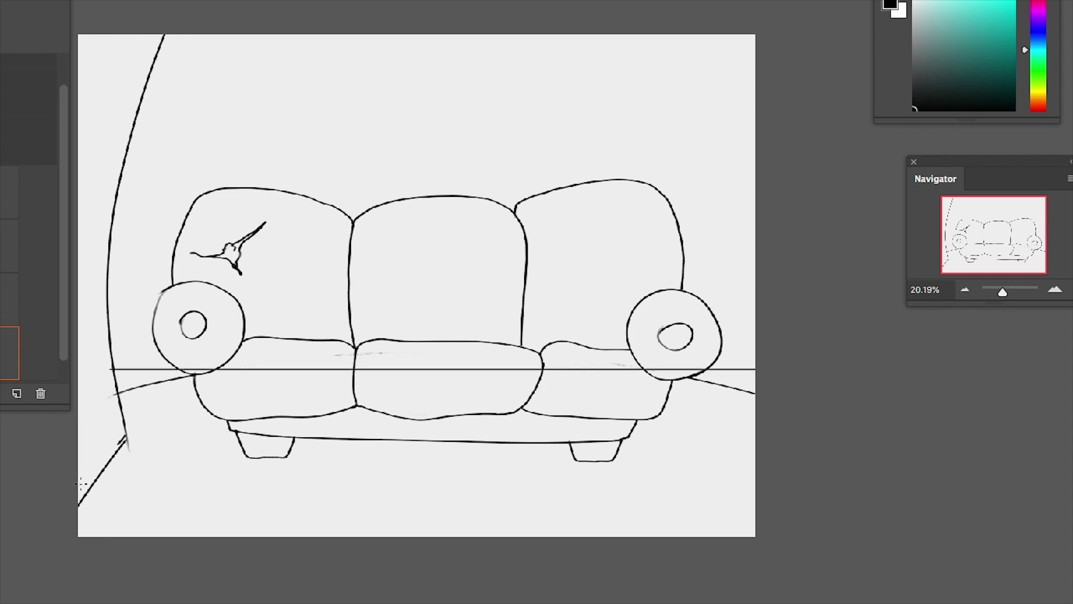
{"action": "left_click_drag", "start_coordinate": [127, 431], "coordinate": [127, 35]}
{"action": "left_click_drag", "start_coordinate": [419, 438], "coordinate": [566, 566]}
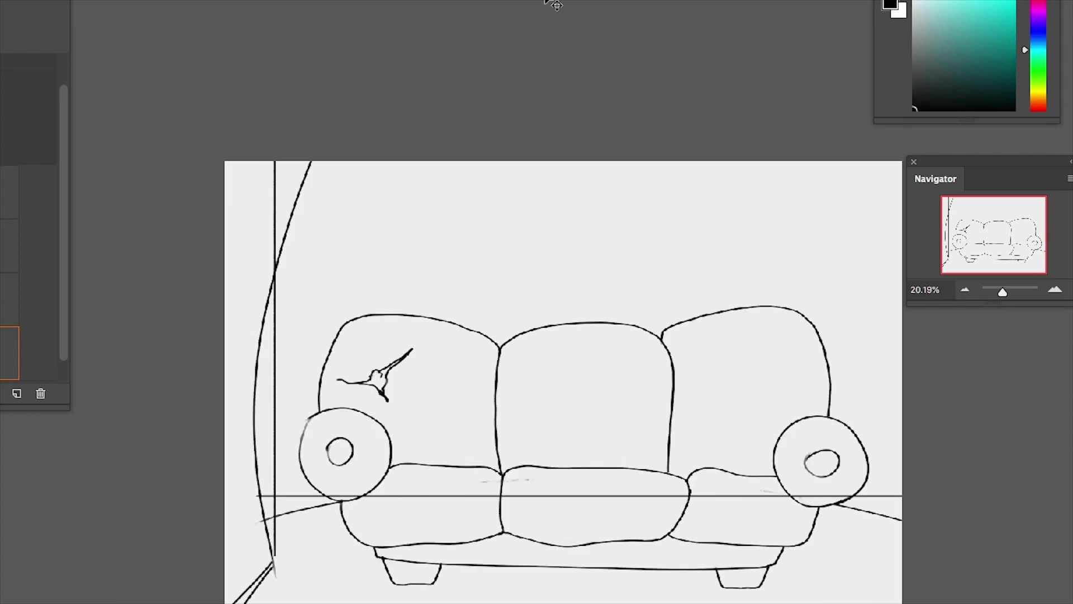
{"action": "key", "text": "ctrl+z"}
{"action": "key", "text": "ctrl+z"}
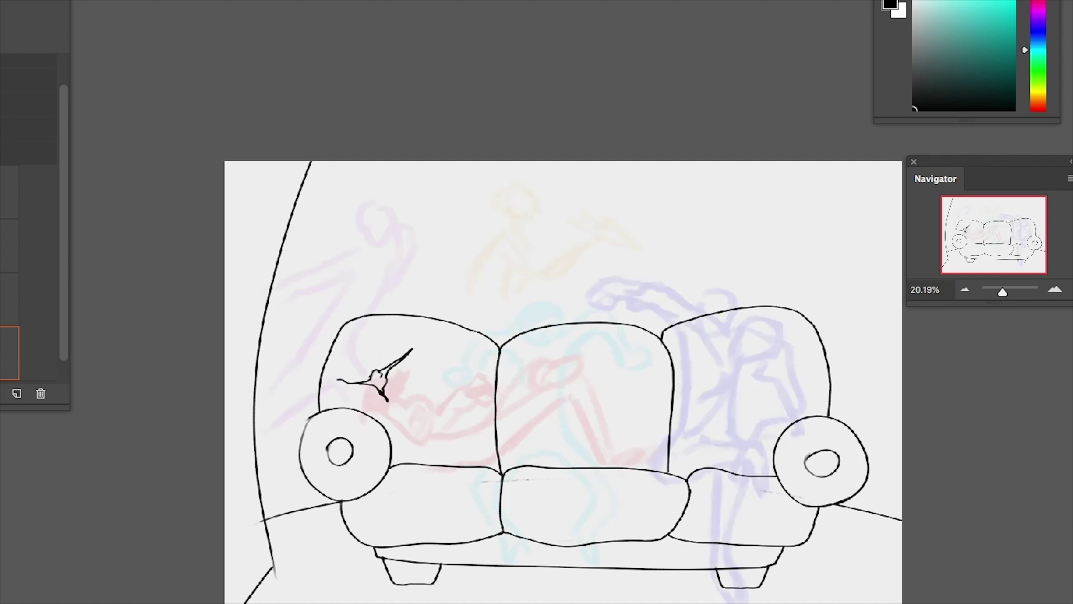
{"action": "left_click_drag", "start_coordinate": [260, 520], "coordinate": [333, 135]}
{"action": "key", "text": "b"}
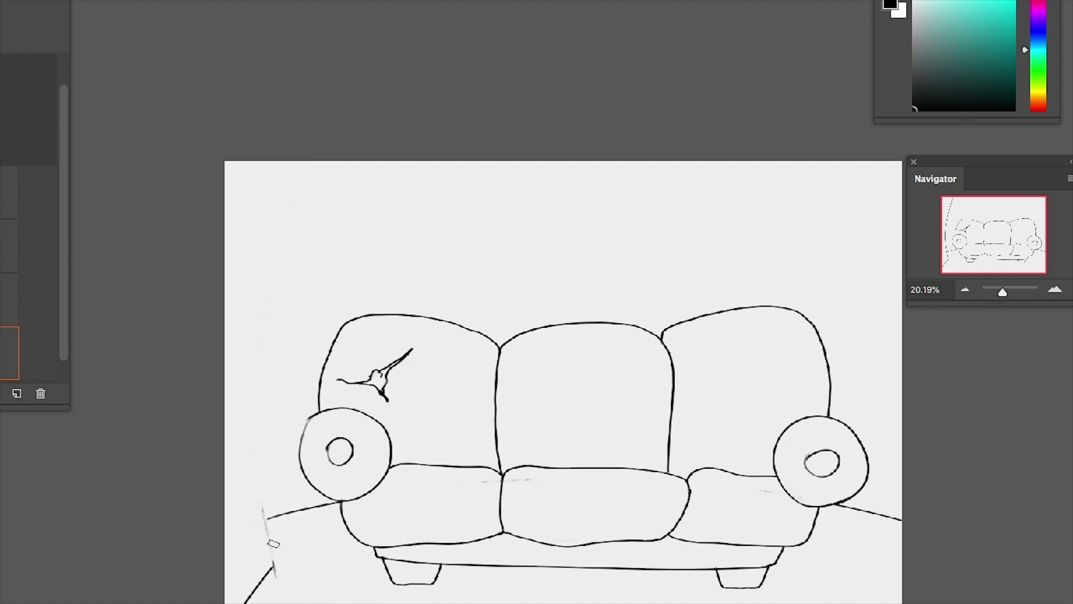
Redraw the long curved left wall line, touch it up, and select the empty background
{"action": "mouse_move", "coordinate": [271, 565]}
{"action": "left_mouse_down"}
{"action": "mouse_move", "coordinate": [364, 163]}
{"action": "mouse_move", "coordinate": [352, 162]}
{"action": "left_mouse_up"}
{"action": "key", "text": "ctrl+z"}
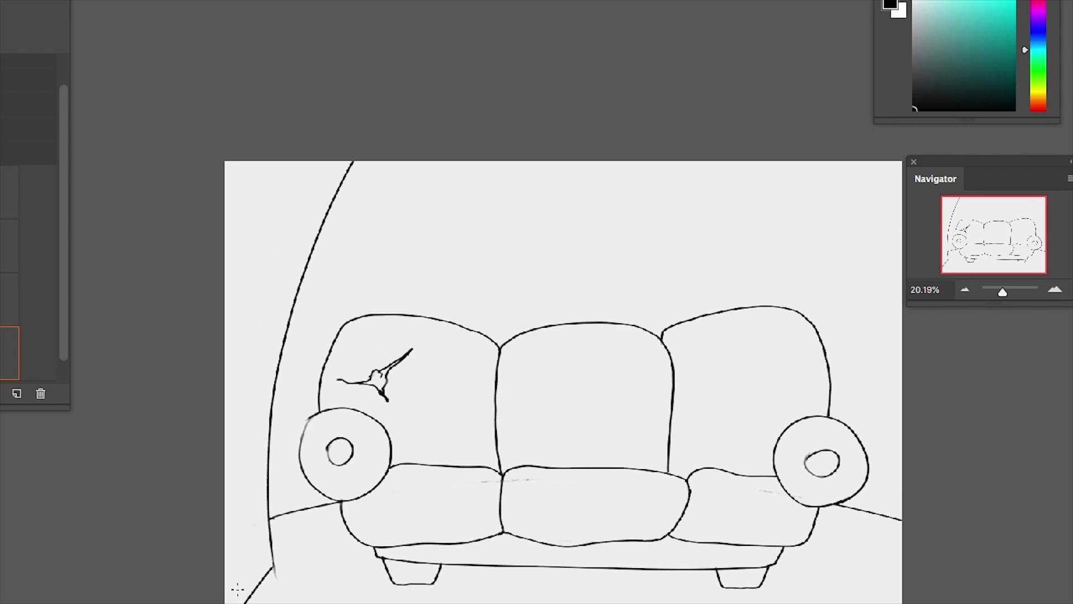
{"action": "key", "text": "ctrl+z"}
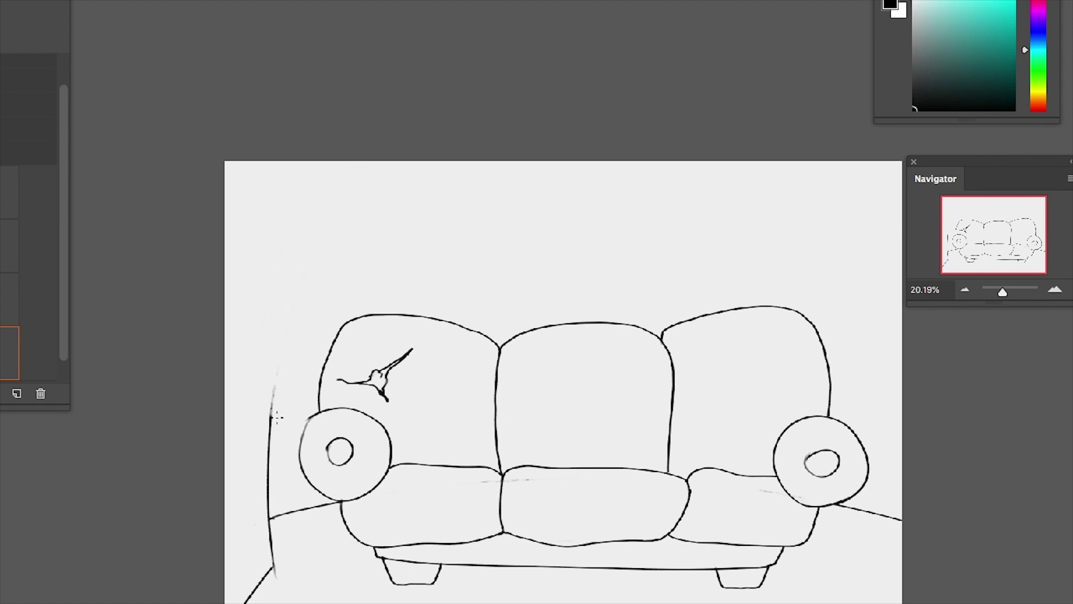
{"action": "left_click_drag", "start_coordinate": [271, 416], "coordinate": [341, 162]}
{"action": "key", "text": "e"}
{"action": "key", "text": "b"}
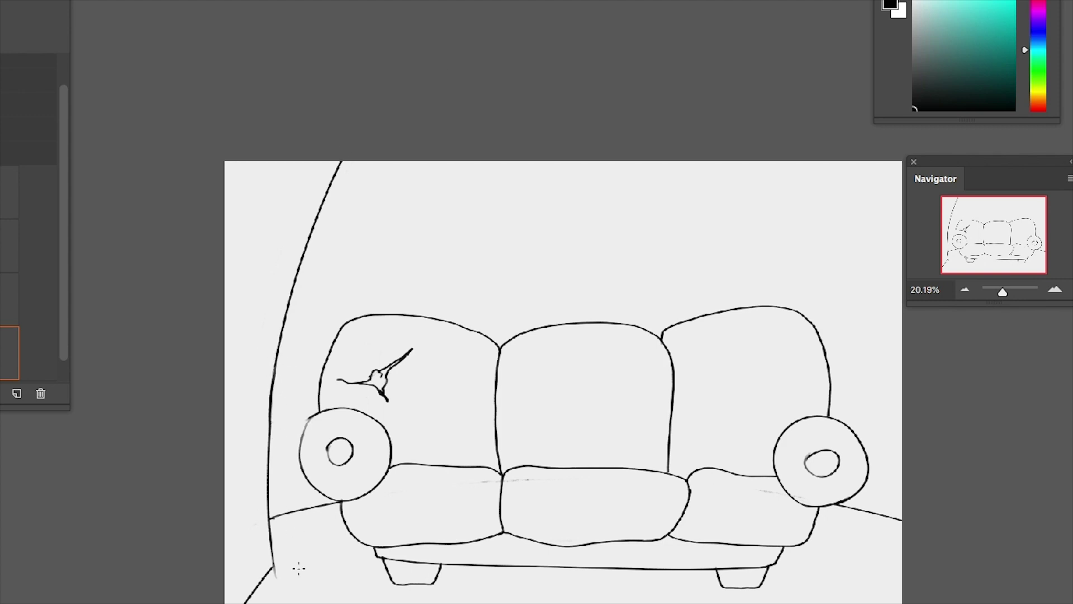
{"action": "scroll", "coordinate": [757, 507], "scroll_direction": "down", "scroll_amount": 5}
{"action": "scroll", "coordinate": [757, 507], "scroll_direction": "right", "scroll_amount": 5}
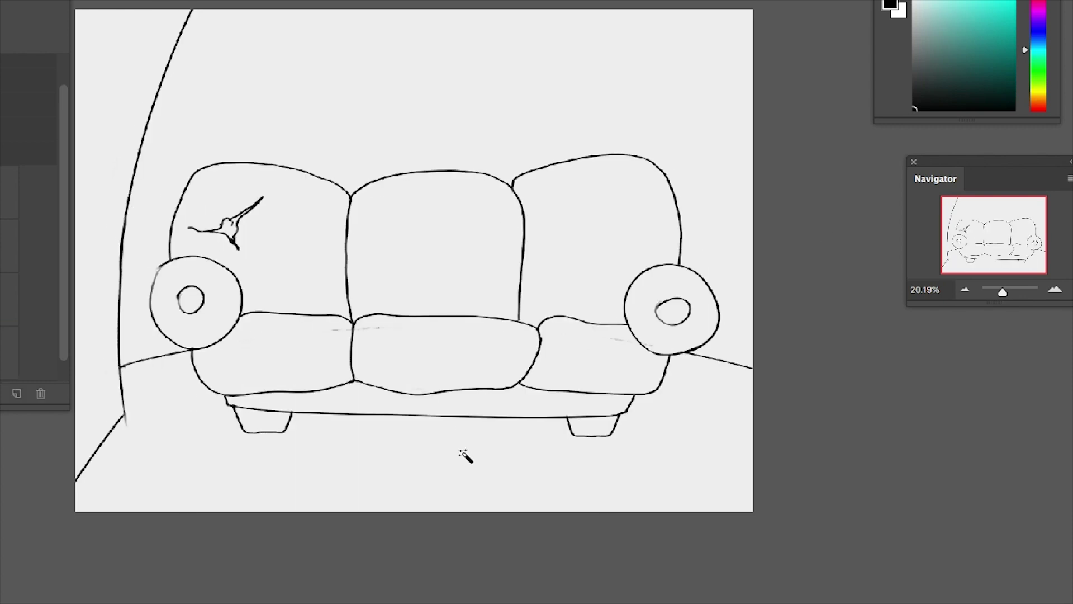
{"action": "left_click", "coordinate": [467, 451]}
Expand and invert the background selection, fill the sofa shape purple, and deselect
{"action": "key", "text": "Return"}
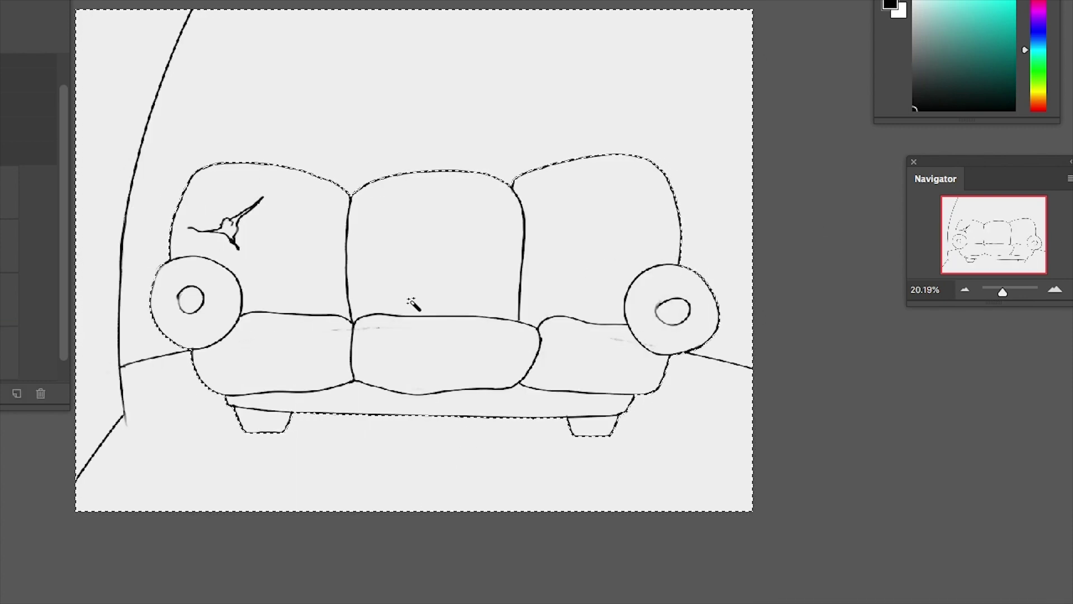
{"action": "key", "text": "ctrl+shift+i"}
{"action": "key", "text": "alt+BackSpace"}
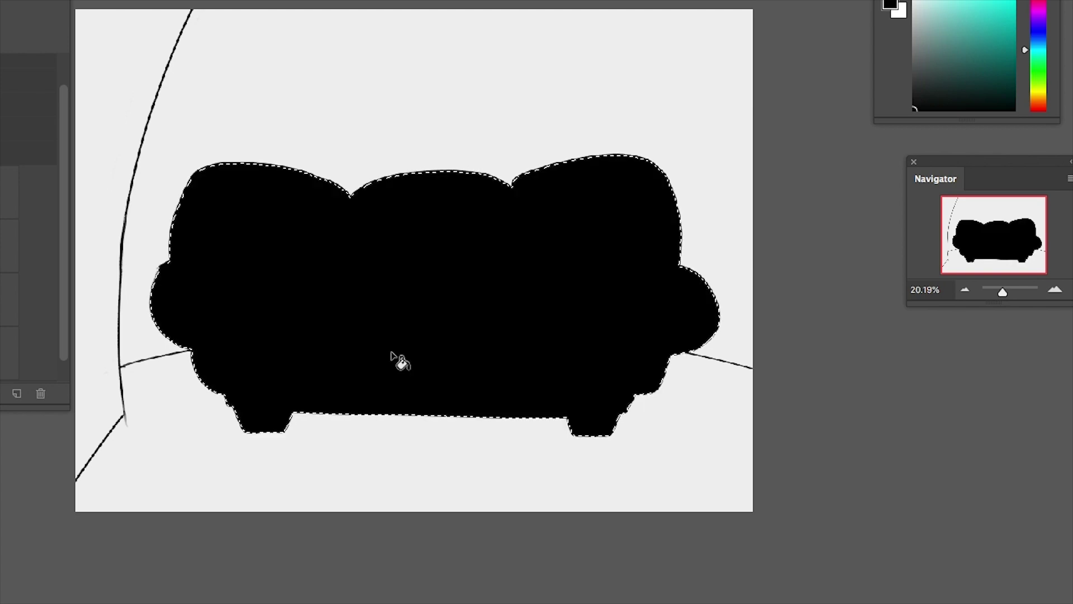
{"action": "key", "text": "alt+BackSpace"}
{"action": "left_click", "coordinate": [961, 35]}
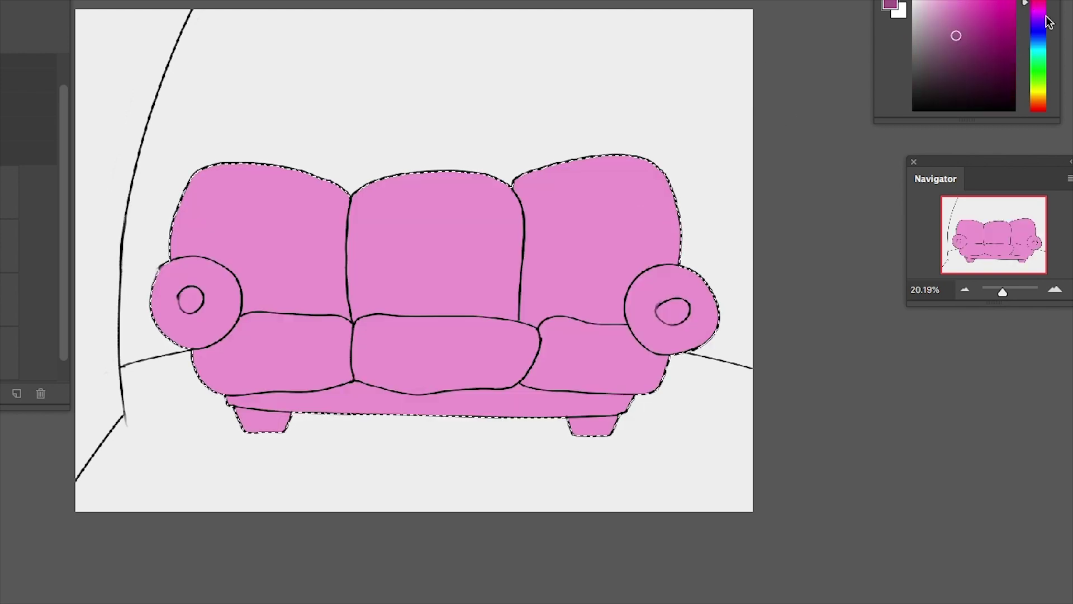
{"action": "left_click", "coordinate": [1038, 18]}
{"action": "left_click", "coordinate": [946, 35]}
{"action": "left_click", "coordinate": [518, 287]}
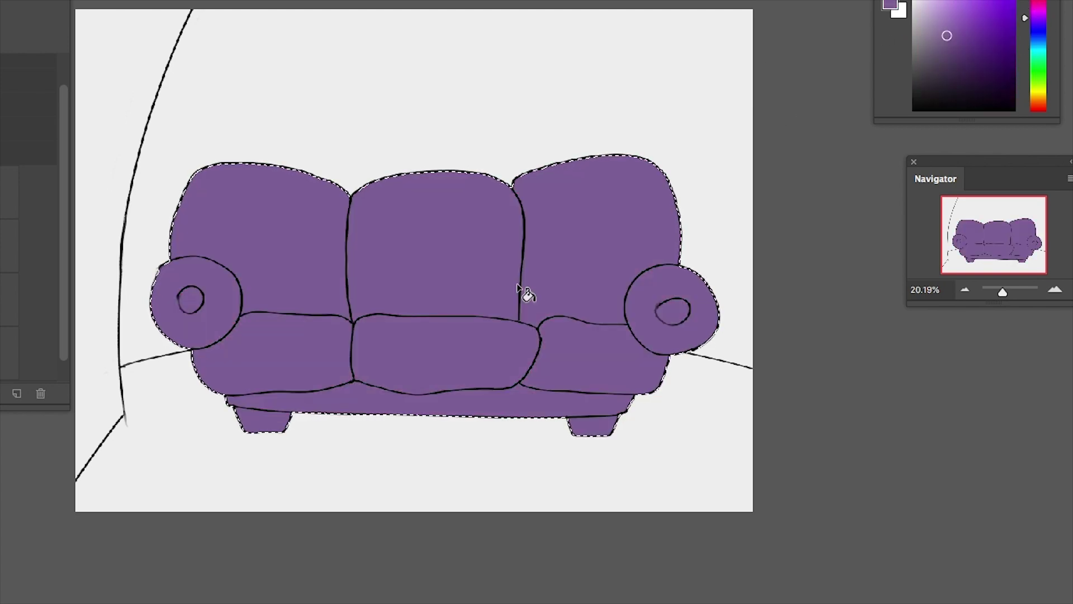
{"action": "key", "text": "ctrl+d"}
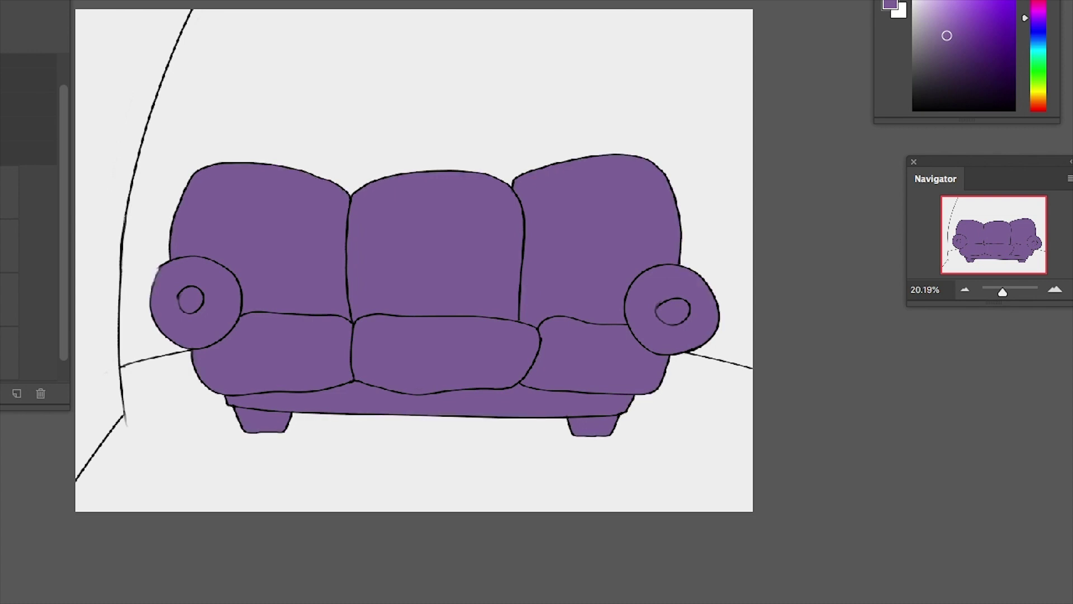
Redraw the crack on the left back cushion and fill the background brown, then green
{"action": "left_click_drag", "start_coordinate": [187, 228], "coordinate": [262, 198]}
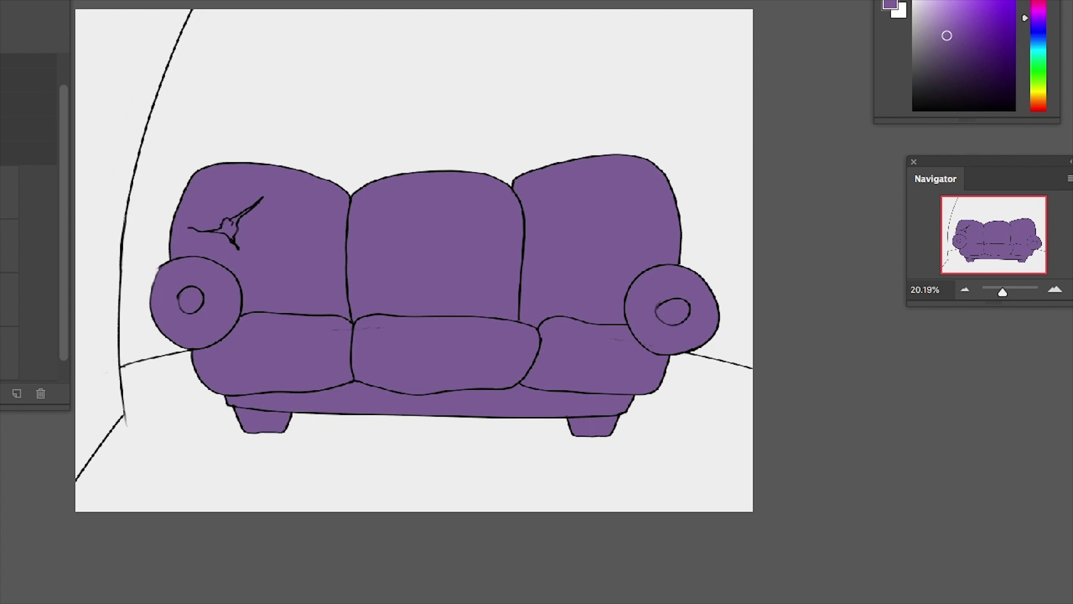
{"action": "left_click_drag", "start_coordinate": [1038, 54], "coordinate": [1038, 99]}
{"action": "left_click", "coordinate": [961, 42]}
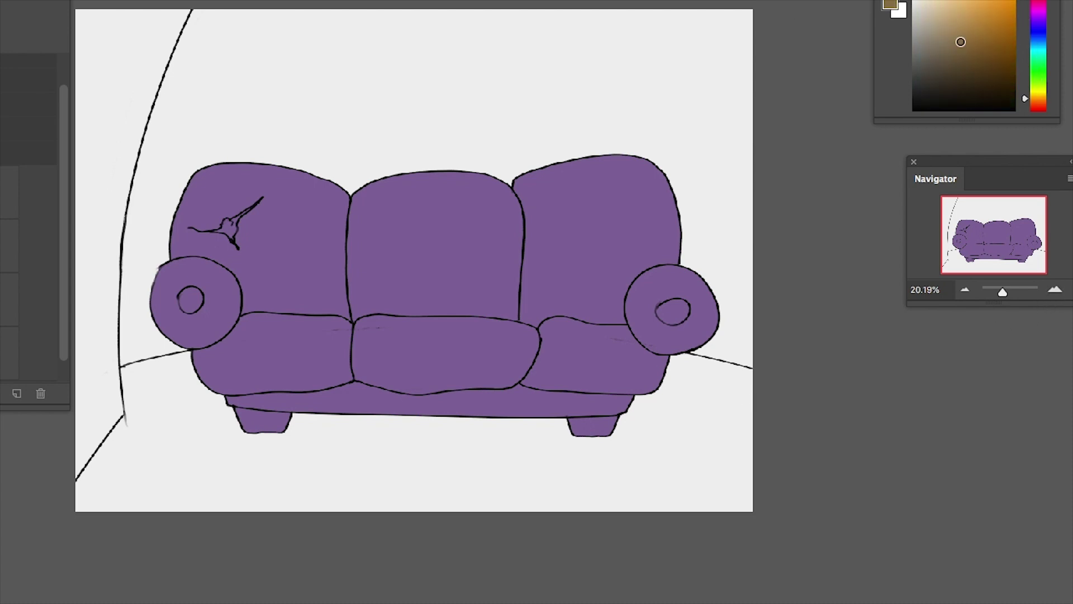
{"action": "left_click", "coordinate": [736, 193]}
{"action": "left_click", "coordinate": [1038, 67]}
{"action": "left_click", "coordinate": [718, 204]}
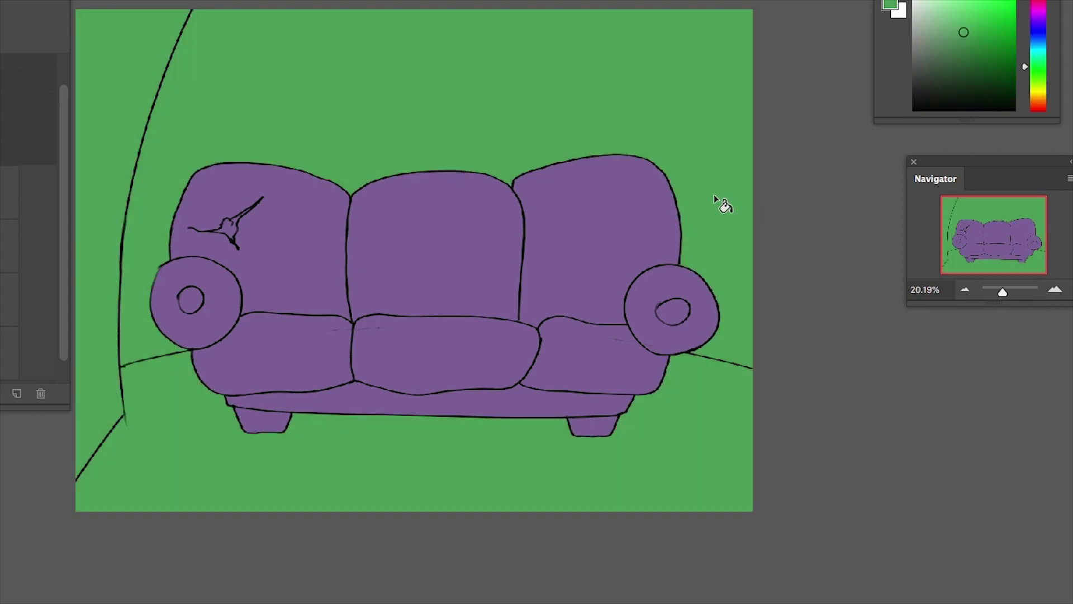
Replace the green background fill with a light tan-brown
{"action": "left_click", "coordinate": [1039, 100]}
{"action": "left_click", "coordinate": [935, 53]}
{"action": "key", "text": "ctrl+z"}
{"action": "left_click", "coordinate": [688, 235]}
{"action": "left_click", "coordinate": [930, 53]}
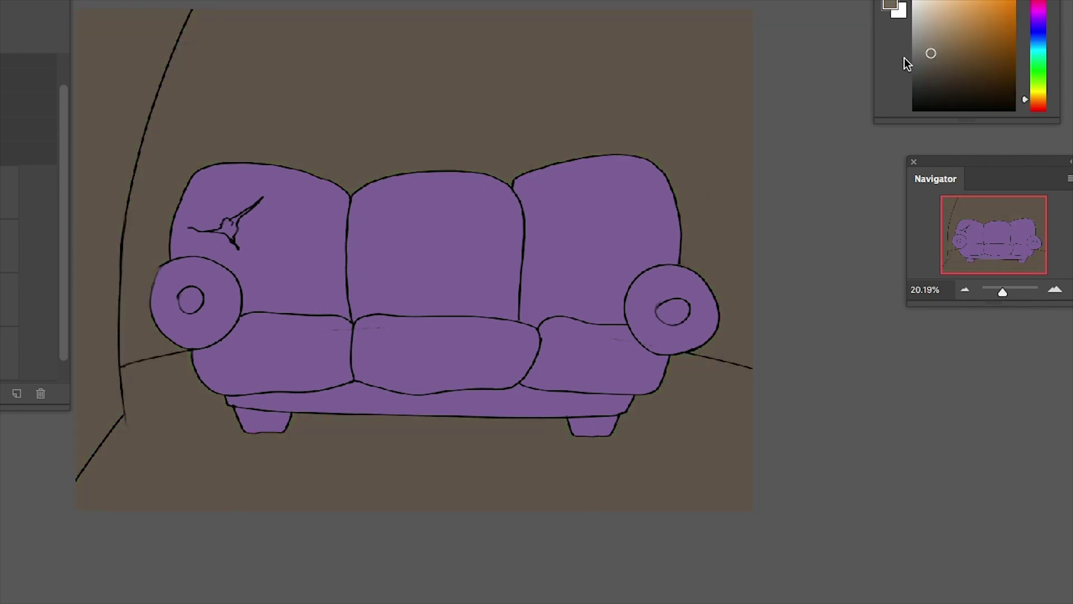
{"action": "left_click", "coordinate": [726, 232]}
Mirror the whole scene horizontally and try a slight rotation of the artwork
{"action": "key", "text": "ctrl+shift+h"}
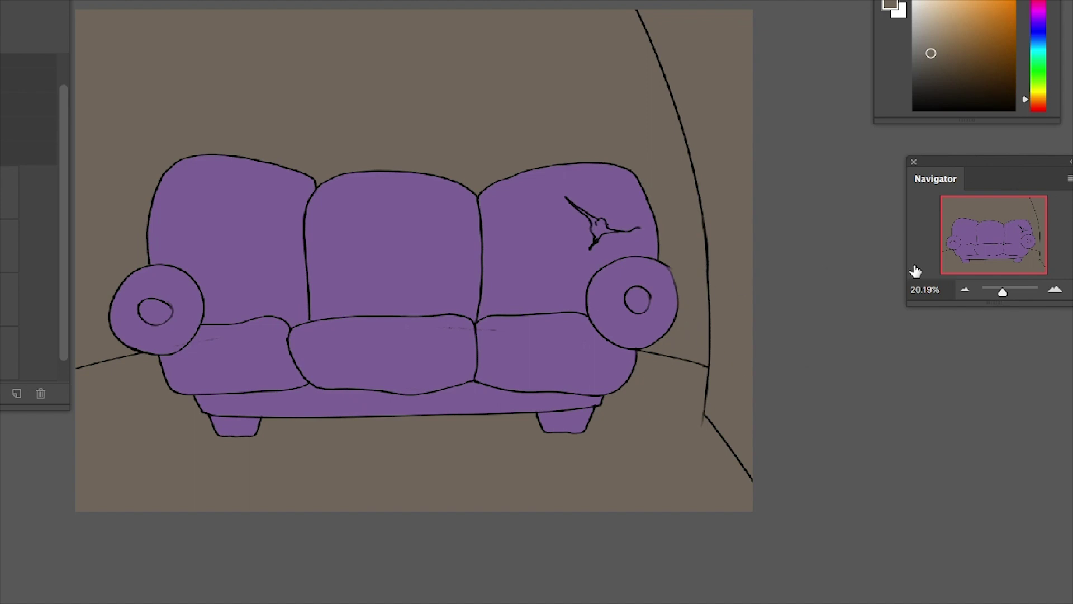
{"action": "key", "text": "ctrl+t"}
{"action": "left_click_drag", "start_coordinate": [910, 342], "coordinate": [917, 370]}
{"action": "key", "text": "Return"}
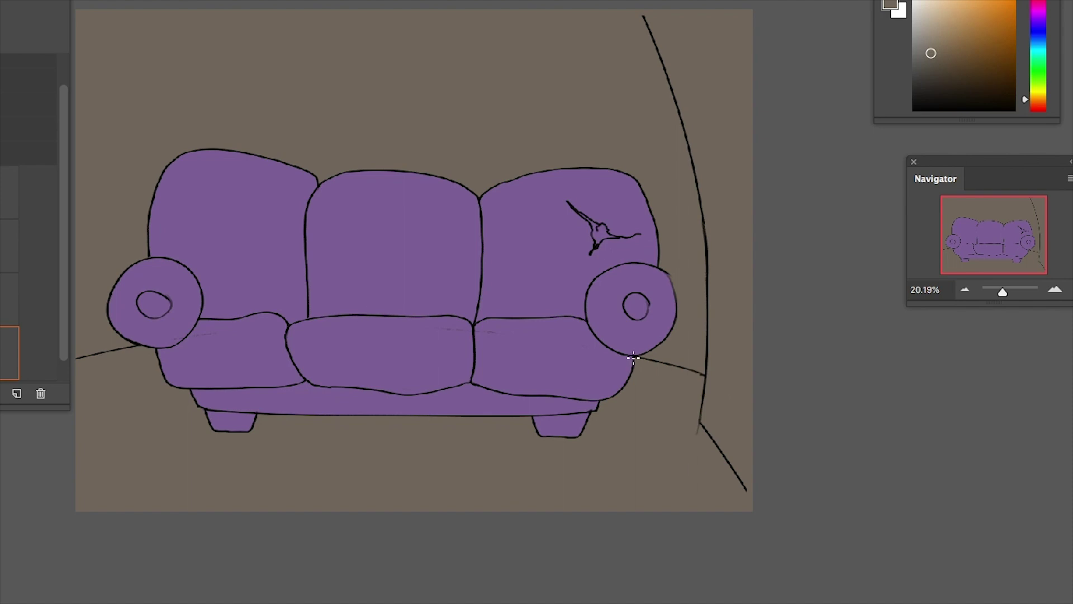
{"action": "key", "text": "ctrl+t"}
{"action": "mouse_move", "coordinate": [750, 495]}
{"action": "left_mouse_down"}
{"action": "mouse_move", "coordinate": [742, 486]}
{"action": "mouse_move", "coordinate": [762, 477]}
{"action": "mouse_move", "coordinate": [751, 477]}
{"action": "left_mouse_up"}
{"action": "key", "text": "Escape"}
{"action": "key", "text": "ctrl+t"}
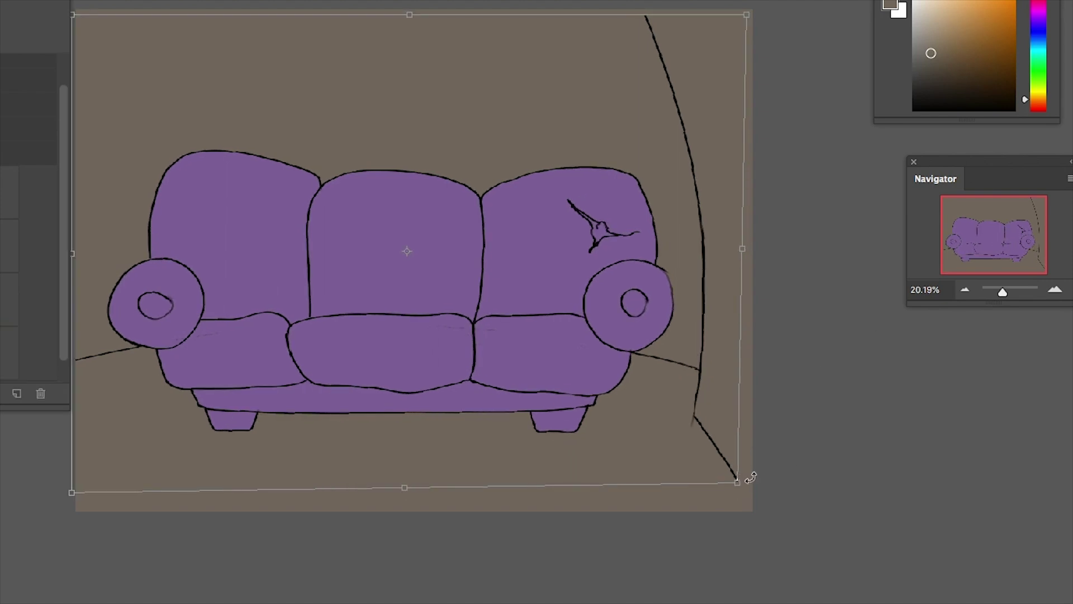
{"action": "key", "text": "Escape"}
{"action": "key", "text": "d"}
Erase the stray section of the left floor line beside the sofa
{"action": "key", "text": "ctrl+comma"}
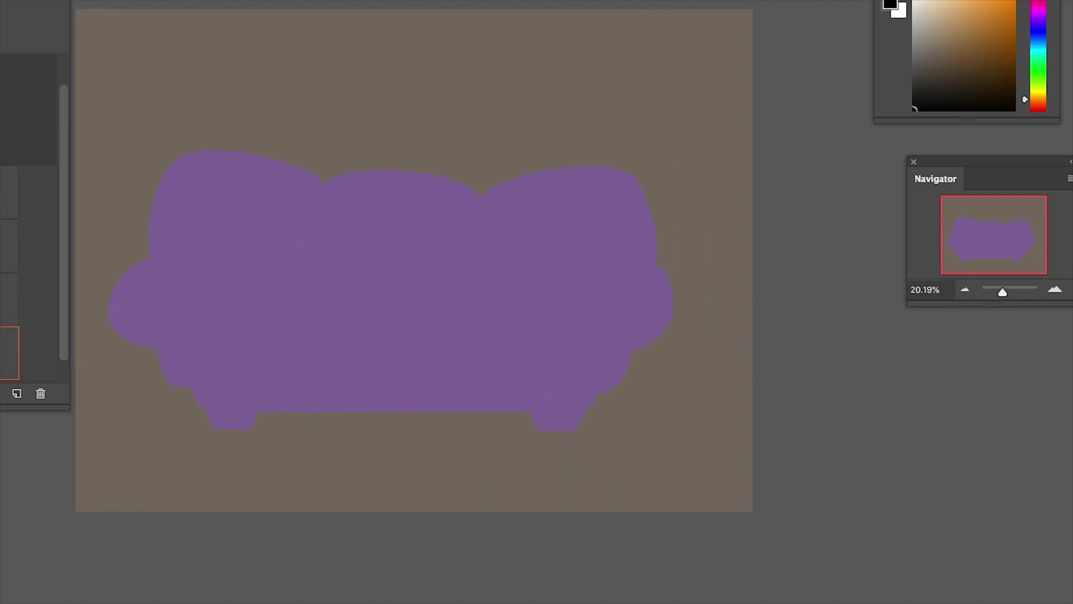
{"action": "key", "text": "ctrl+comma"}
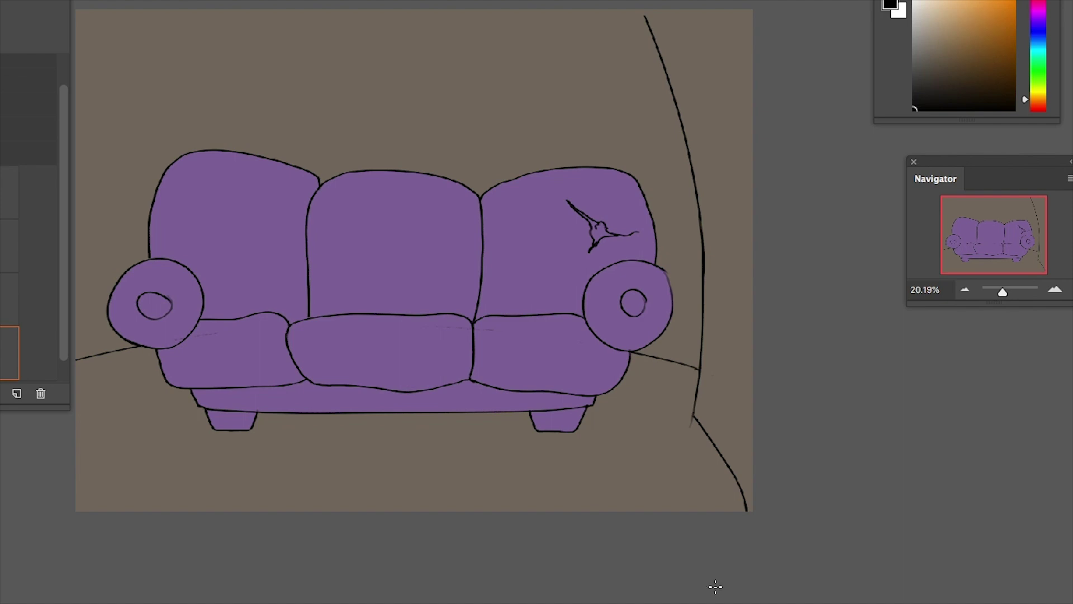
{"action": "key", "text": "ctrl+z"}
{"action": "key", "text": "ctrl+z"}
{"action": "key", "text": "ctrl+z"}
{"action": "key", "text": "ctrl+z"}
{"action": "key", "text": "ctrl+z"}
{"action": "key", "text": "ctrl+z"}
{"action": "key", "text": "ctrl+z"}
{"action": "key", "text": "ctrl+z"}
{"action": "key", "text": "ctrl+z"}
{"action": "left_click_drag", "start_coordinate": [702, 371], "coordinate": [76, 372]}
{"action": "key", "text": "ctrl+z"}
{"action": "mouse_move", "coordinate": [77, 369]}
{"action": "left_mouse_down"}
{"action": "mouse_move", "coordinate": [649, 370]}
{"action": "mouse_move", "coordinate": [117, 352]}
{"action": "left_mouse_up"}
{"action": "key", "text": "ctrl+z"}
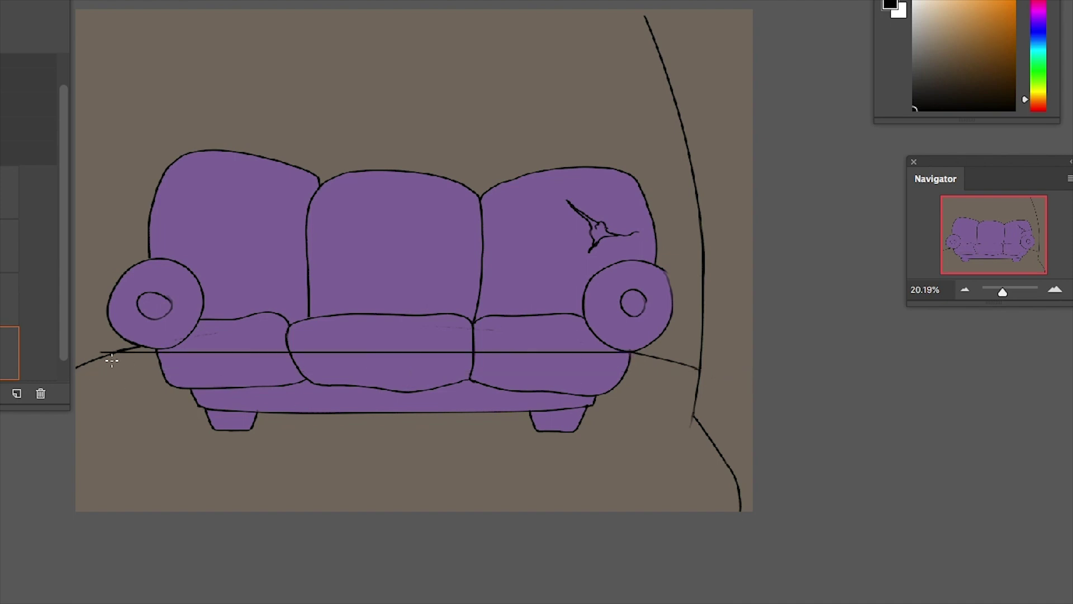
{"action": "key", "text": "ctrl+z"}
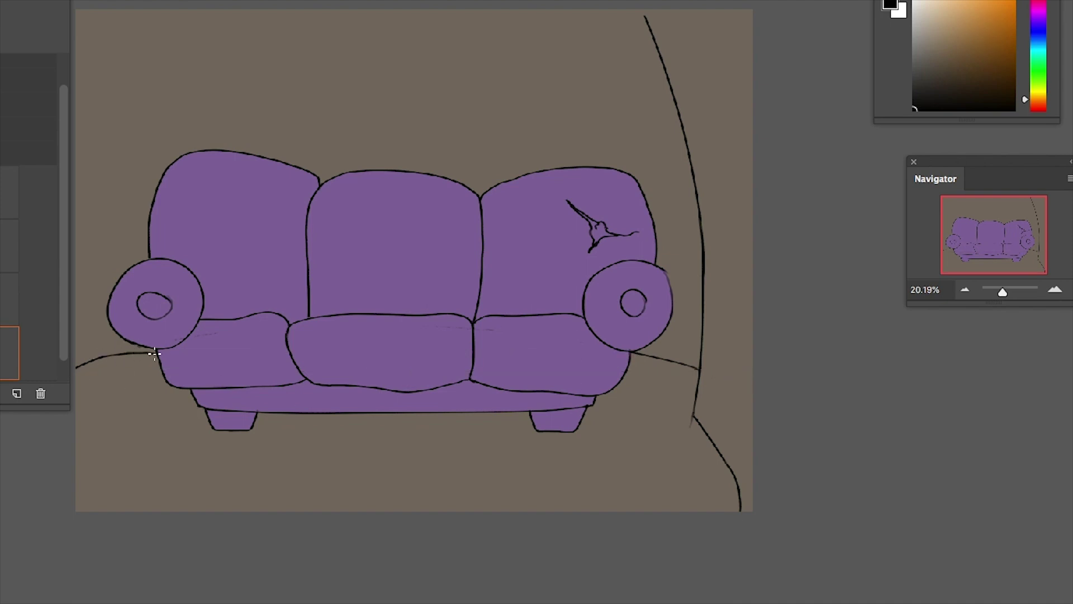
{"action": "left_click_drag", "start_coordinate": [107, 356], "coordinate": [155, 354]}
{"action": "left_click_drag", "start_coordinate": [156, 349], "coordinate": [119, 353]}
{"action": "key", "text": "ctrl+z"}
Refill the sofa with a greyish purple, then a darker purple
{"action": "left_click", "coordinate": [1038, 18]}
{"action": "left_click", "coordinate": [926, 46]}
{"action": "left_click", "coordinate": [545, 274]}
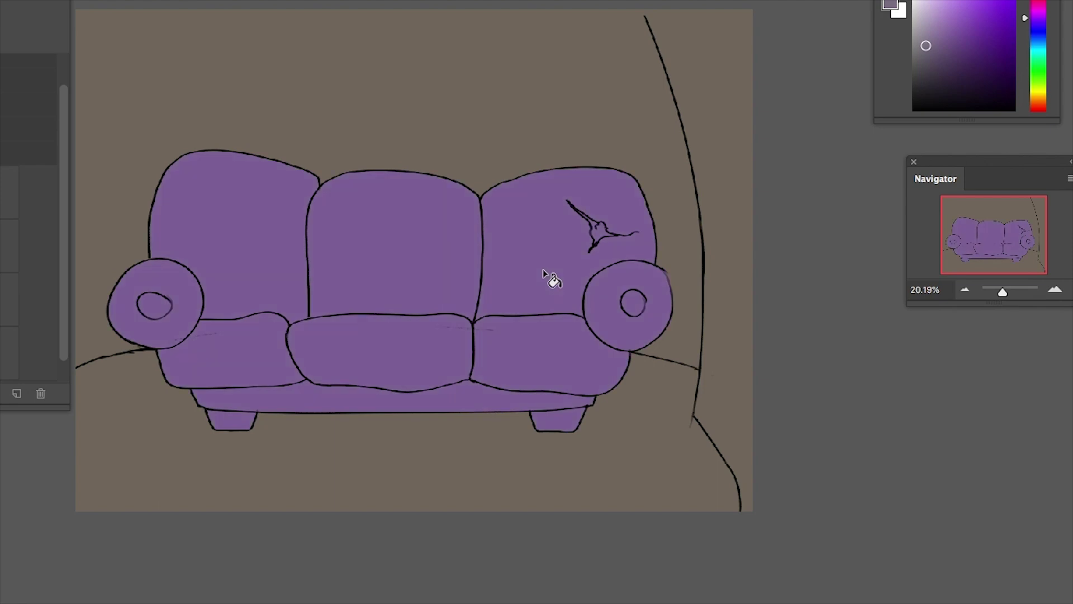
{"action": "left_click_drag", "start_coordinate": [929, 63], "coordinate": [947, 56]}
{"action": "left_click", "coordinate": [590, 283]}
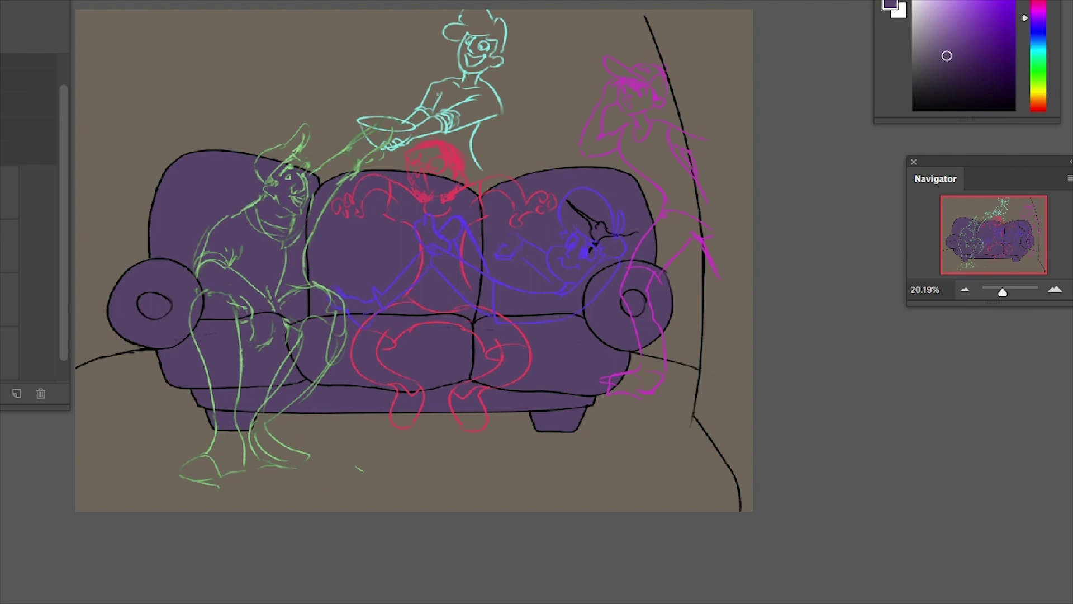
Fade the coloured sketches, pick red, and zoom in on the sofa's upper left
{"action": "key", "text": "5"}
{"action": "left_click", "coordinate": [1038, 3]}
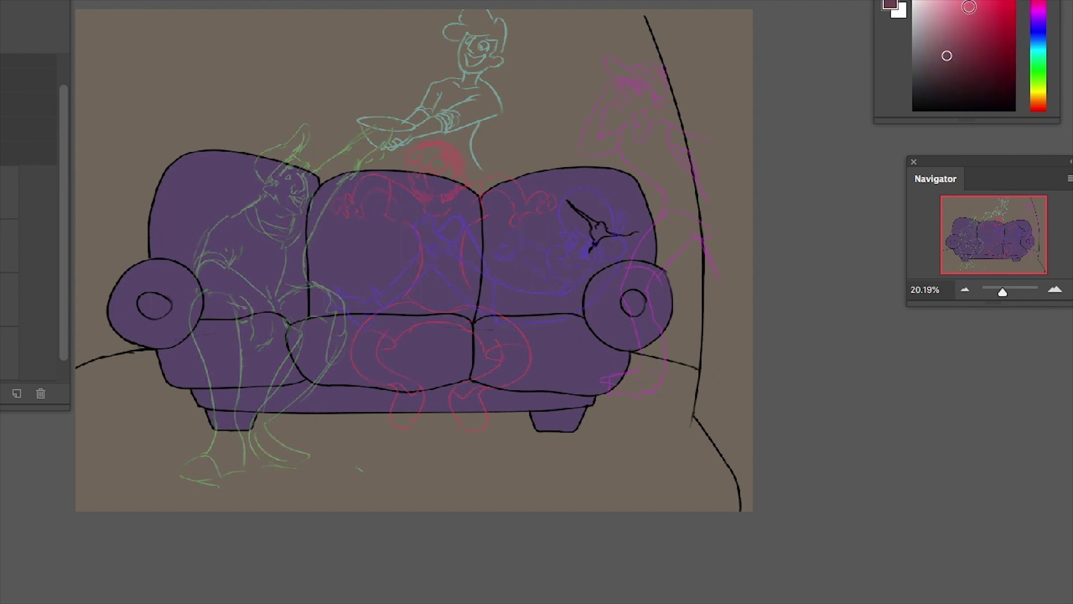
{"action": "left_click_drag", "start_coordinate": [1004, 289], "coordinate": [1007, 289]}
{"action": "left_click_drag", "start_coordinate": [996, 220], "coordinate": [1023, 220]}
{"action": "left_click_drag", "start_coordinate": [1007, 290], "coordinate": [1011, 291]}
{"action": "scroll", "coordinate": [347, 312], "scroll_direction": "right", "scroll_amount": 5}
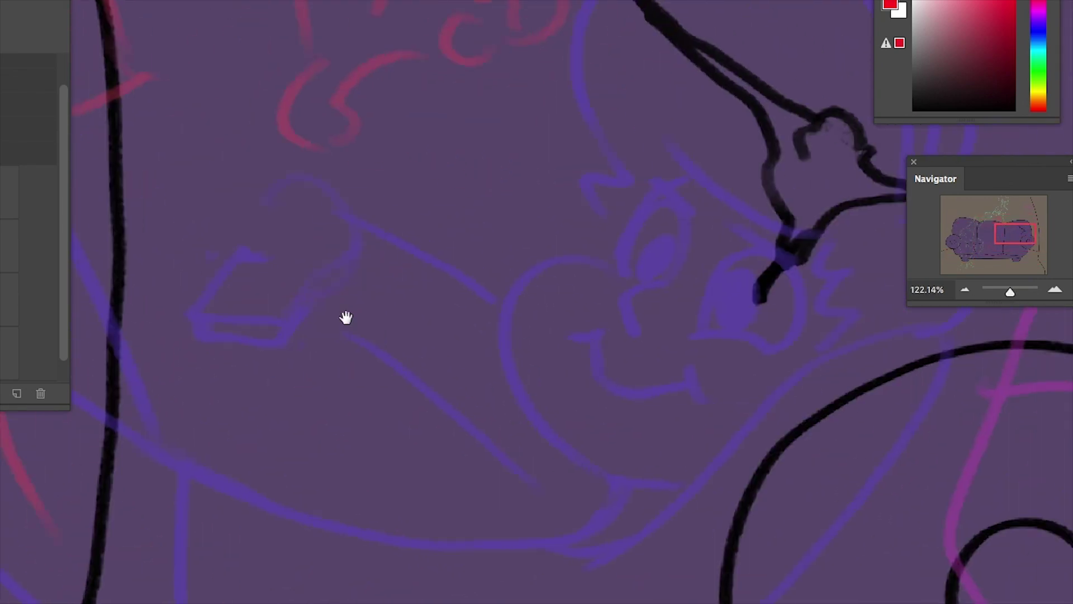
{"action": "scroll", "coordinate": [464, 342], "scroll_direction": "down", "scroll_amount": 3}
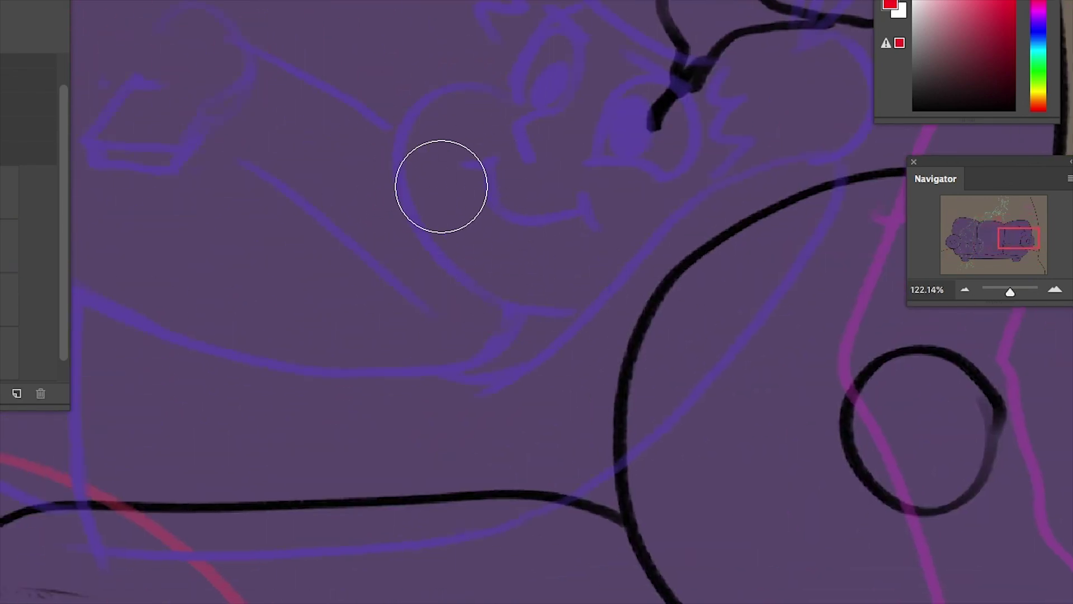
Shrink the brush and try several red strokes from the sofa arm, undoing each
{"action": "key", "text": "bracketleft"}
{"action": "key", "text": "bracketleft"}
{"action": "key", "text": "bracketleft"}
{"action": "key", "text": "bracketleft"}
{"action": "key", "text": "bracketleft"}
{"action": "key", "text": "bracketleft"}
{"action": "left_click_drag", "start_coordinate": [496, 91], "coordinate": [386, 170]}
{"action": "key", "text": "ctrl+z"}
{"action": "left_click_drag", "start_coordinate": [472, 392], "coordinate": [830, 168]}
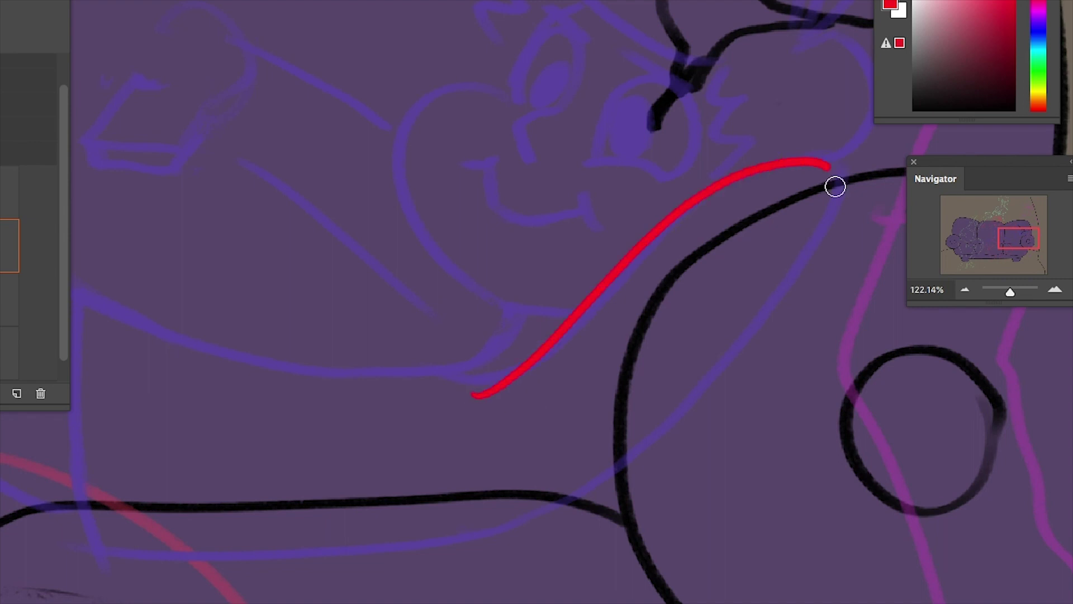
{"action": "key", "text": "ctrl+z"}
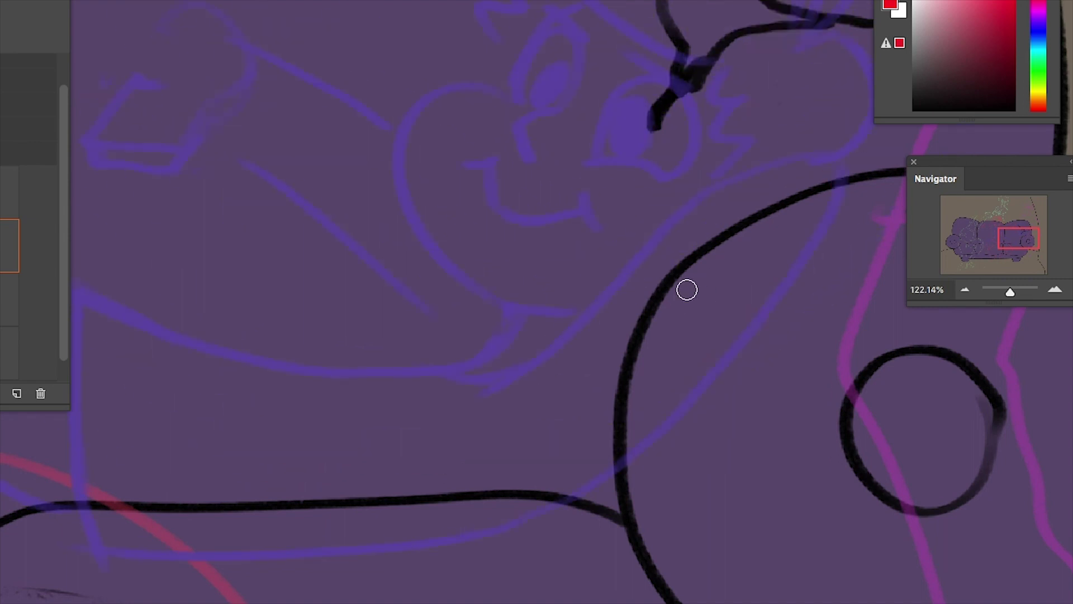
{"action": "left_click_drag", "start_coordinate": [506, 374], "coordinate": [689, 395]}
{"action": "key", "text": "ctrl+z"}
{"action": "scroll", "coordinate": [2, 256], "scroll_direction": "down", "scroll_amount": 1}
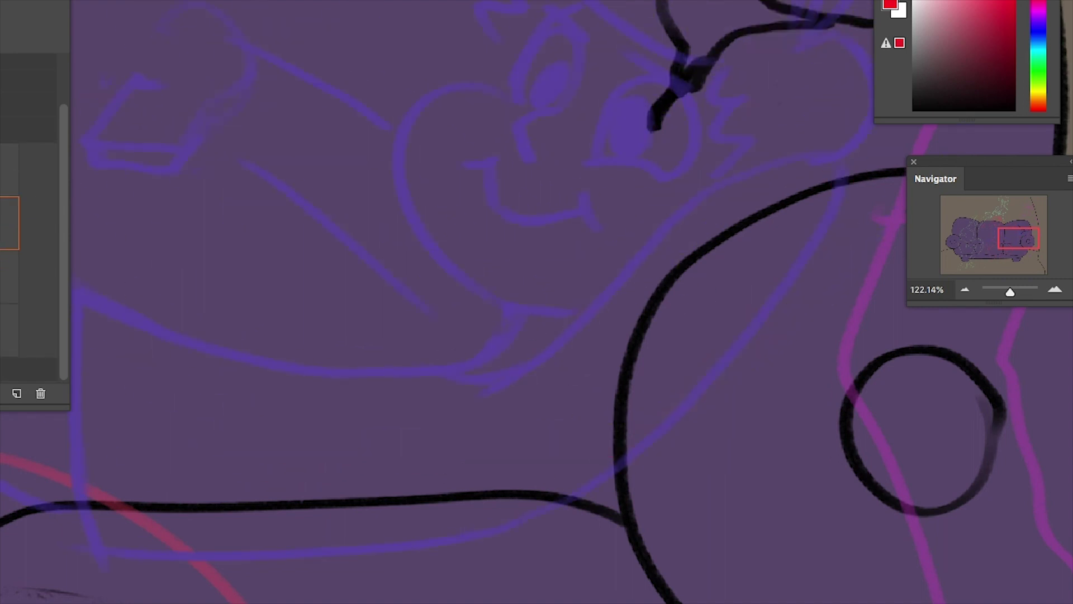
Turn off pen-pressure size control in the brush's Shape Dynamics settings
{"action": "key", "text": "F5"}
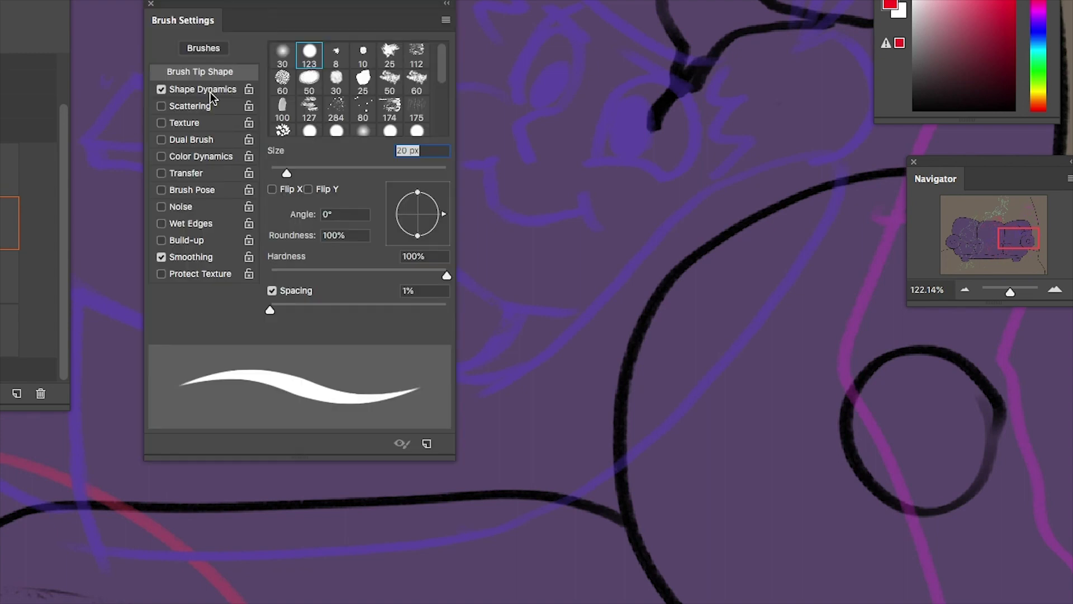
{"action": "left_click", "coordinate": [205, 88]}
{"action": "left_click", "coordinate": [358, 83]}
{"action": "left_click", "coordinate": [351, 48]}
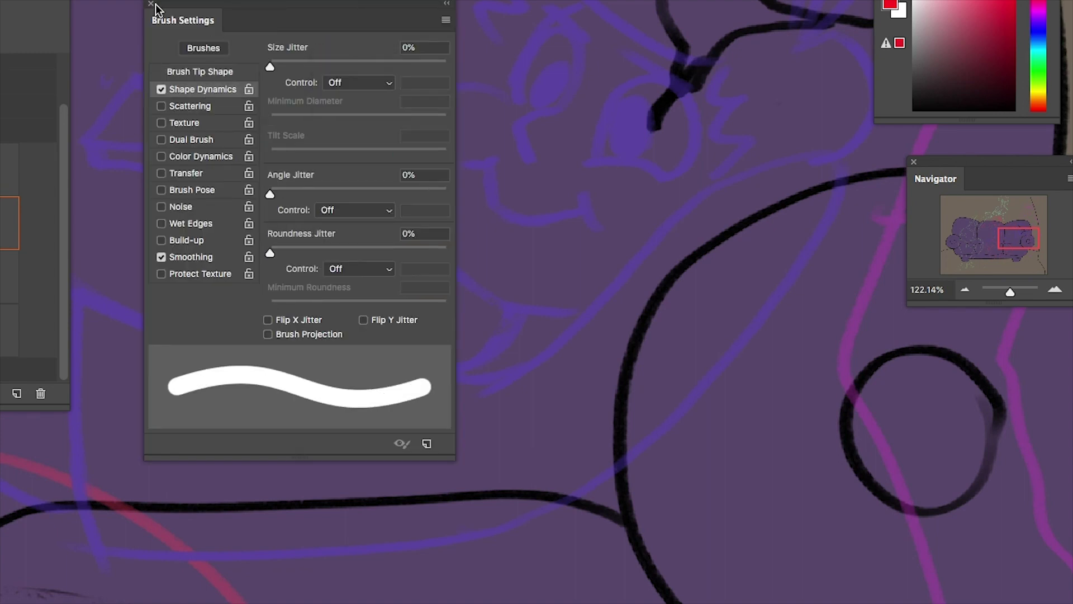
{"action": "left_click", "coordinate": [151, 3]}
Retry red strokes along the blue sketch, then curve rightward from the top-left corner
{"action": "left_click_drag", "start_coordinate": [492, 393], "coordinate": [898, 153]}
{"action": "key", "text": "ctrl+z"}
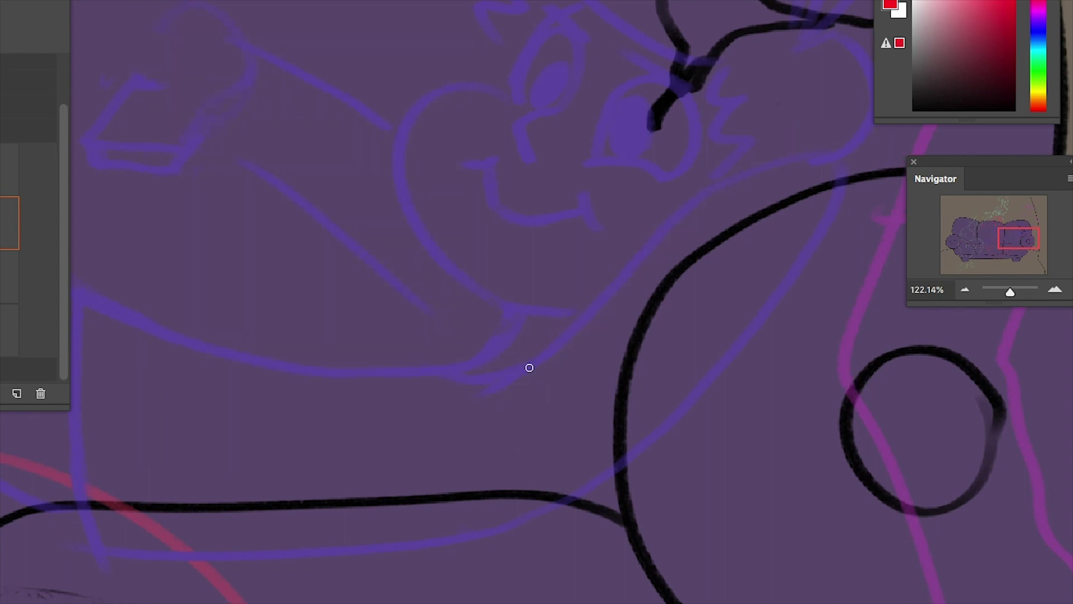
{"action": "mouse_move", "coordinate": [476, 395]}
{"action": "left_mouse_down"}
{"action": "mouse_move", "coordinate": [581, 304]}
{"action": "mouse_move", "coordinate": [582, 486]}
{"action": "mouse_move", "coordinate": [665, 455]}
{"action": "mouse_move", "coordinate": [582, 486]}
{"action": "left_mouse_up"}
{"action": "key", "text": "ctrl+z"}
{"action": "key", "text": "ctrl+z"}
{"action": "mouse_move", "coordinate": [476, 395]}
{"action": "left_mouse_down"}
{"action": "mouse_move", "coordinate": [594, 302]}
{"action": "mouse_move", "coordinate": [467, 522]}
{"action": "left_mouse_up"}
{"action": "left_click_drag", "start_coordinate": [247, 449], "coordinate": [549, 442]}
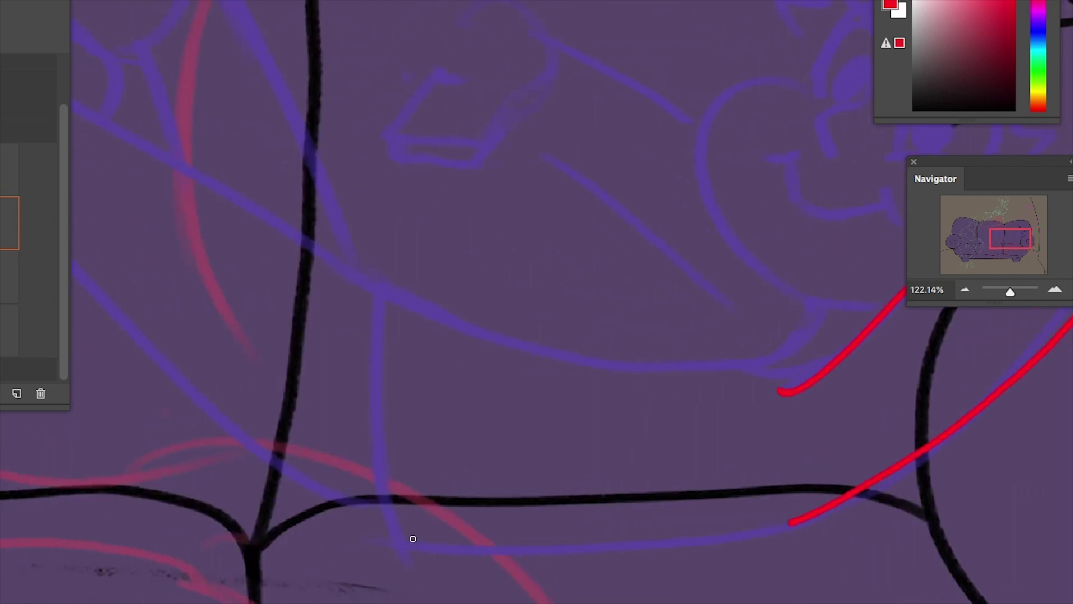
{"action": "key", "text": "ctrl+z"}
{"action": "mouse_move", "coordinate": [793, 401]}
{"action": "left_mouse_down"}
{"action": "mouse_move", "coordinate": [581, 336]}
{"action": "mouse_move", "coordinate": [563, 311]}
{"action": "left_mouse_up"}
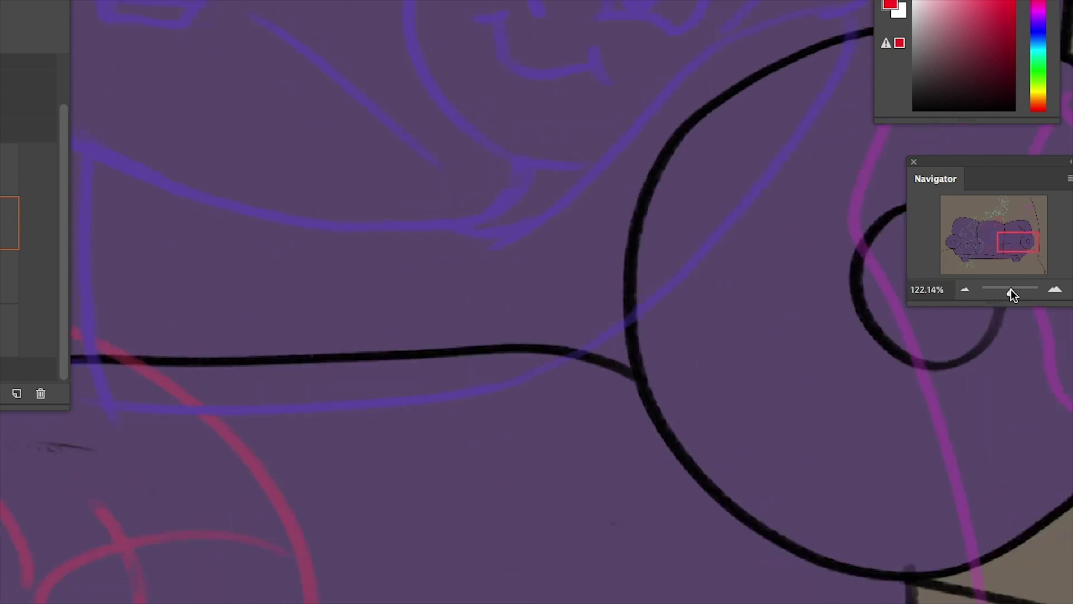
{"action": "left_click_drag", "start_coordinate": [1010, 290], "coordinate": [1009, 291]}
{"action": "mouse_move", "coordinate": [494, 259]}
{"action": "left_mouse_down"}
{"action": "mouse_move", "coordinate": [678, 105]}
{"action": "mouse_move", "coordinate": [240, 370]}
{"action": "mouse_move", "coordinate": [221, 181]}
{"action": "mouse_move", "coordinate": [230, 430]}
{"action": "left_mouse_up"}
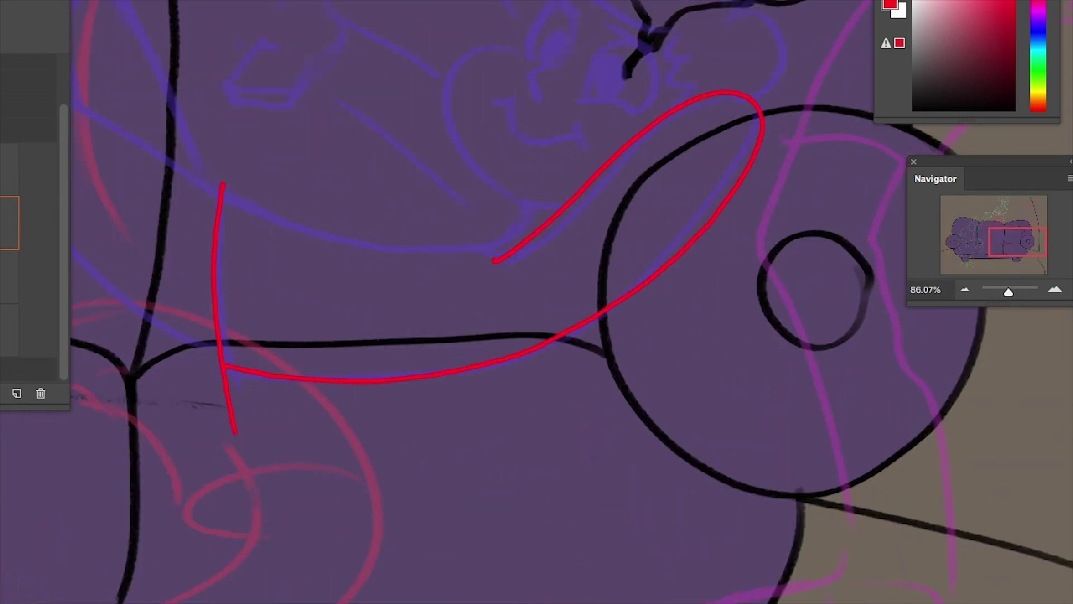
{"action": "key", "text": "ctrl+alt+z"}
{"action": "key", "text": "ctrl+alt+z"}
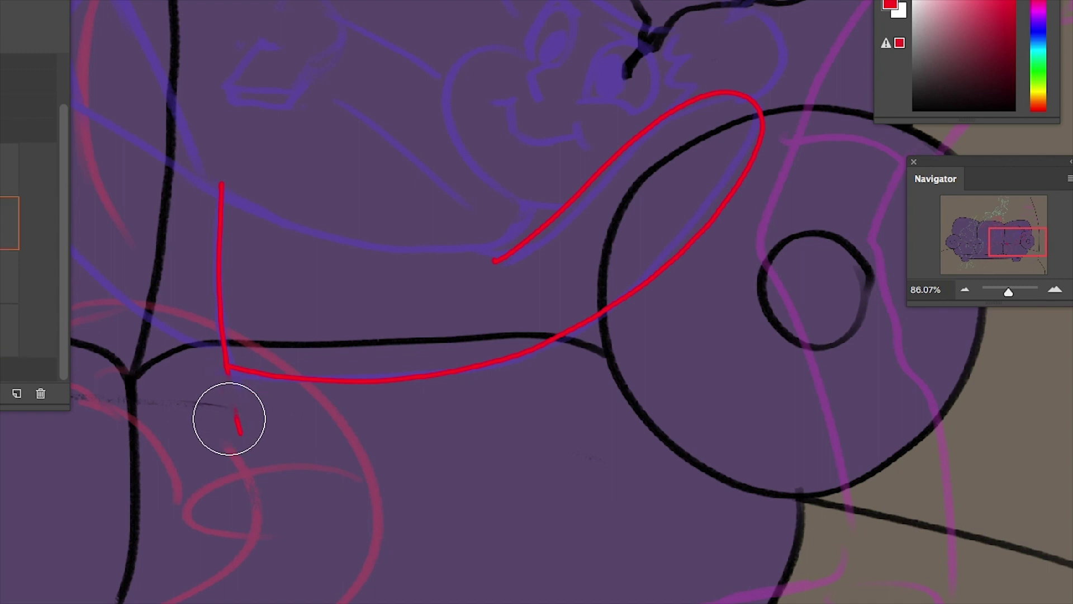
{"action": "left_click_drag", "start_coordinate": [222, 183], "coordinate": [506, 235]}
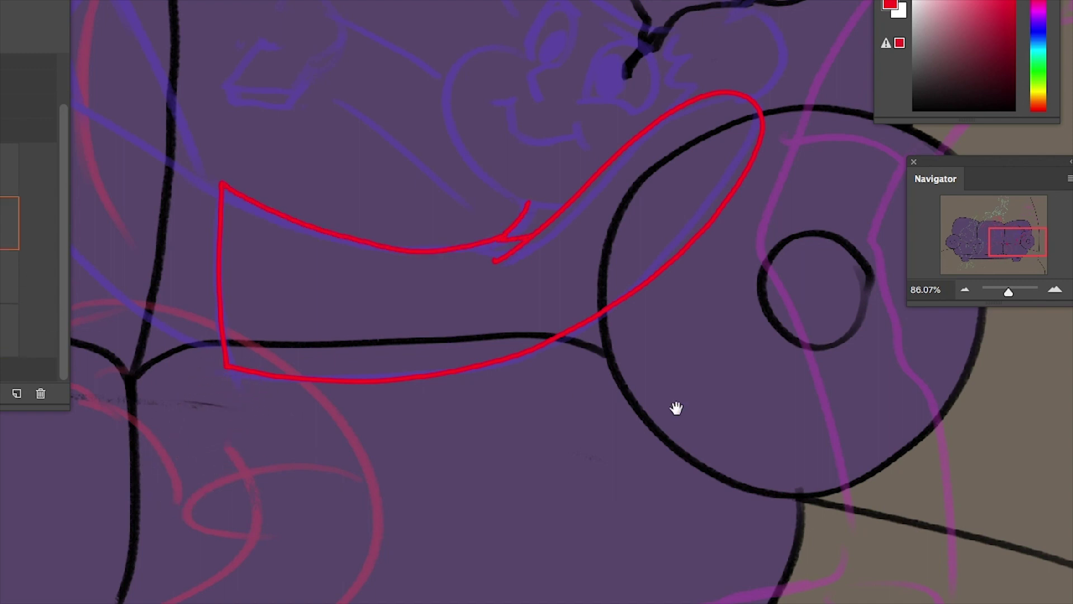
Zoom in on the face and ink the first red eye with a filled pupil
{"action": "scroll", "coordinate": [675, 408], "scroll_direction": "up", "scroll_amount": 5}
{"action": "left_click_drag", "start_coordinate": [1010, 291], "coordinate": [1011, 291]}
{"action": "scroll", "coordinate": [566, 77], "scroll_direction": "right", "scroll_amount": 5}
{"action": "mouse_move", "coordinate": [523, 175]}
{"action": "left_mouse_down"}
{"action": "mouse_move", "coordinate": [577, 101]}
{"action": "mouse_move", "coordinate": [608, 95]}
{"action": "left_mouse_up"}
{"action": "mouse_move", "coordinate": [549, 127]}
{"action": "left_mouse_down"}
{"action": "mouse_move", "coordinate": [584, 167]}
{"action": "mouse_move", "coordinate": [540, 239]}
{"action": "left_mouse_up"}
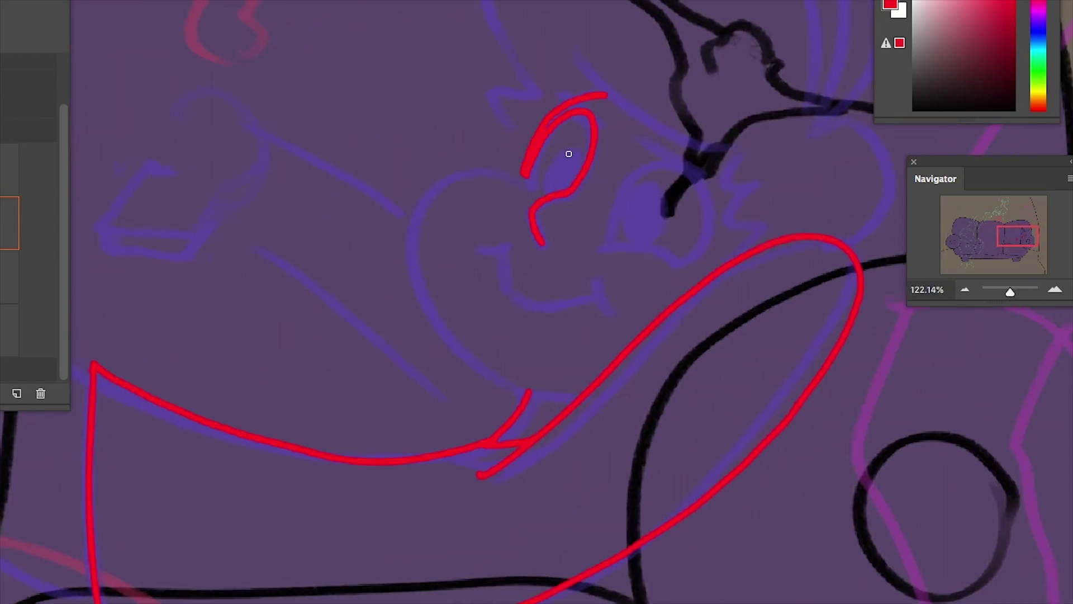
{"action": "left_click_drag", "start_coordinate": [568, 153], "coordinate": [633, 190]}
Ink the second red eye with a smaller oval pupil
{"action": "scroll", "coordinate": [575, 132], "scroll_direction": "down", "scroll_amount": 3}
{"action": "scroll", "coordinate": [575, 131], "scroll_direction": "right", "scroll_amount": 2}
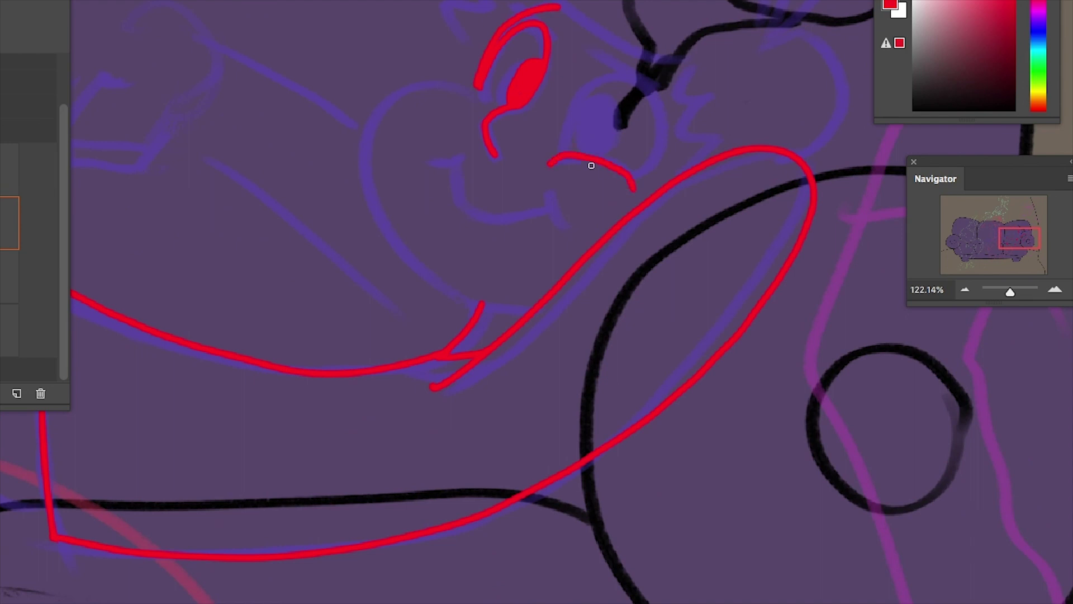
{"action": "key", "text": "ctrl+z"}
{"action": "mouse_move", "coordinate": [544, 165]}
{"action": "left_mouse_down"}
{"action": "mouse_move", "coordinate": [568, 112]}
{"action": "mouse_move", "coordinate": [659, 126]}
{"action": "mouse_move", "coordinate": [627, 189]}
{"action": "left_mouse_up"}
{"action": "mouse_move", "coordinate": [576, 130]}
{"action": "left_mouse_down"}
{"action": "mouse_move", "coordinate": [612, 131]}
{"action": "mouse_move", "coordinate": [572, 131]}
{"action": "mouse_move", "coordinate": [590, 136]}
{"action": "mouse_move", "coordinate": [585, 115]}
{"action": "left_mouse_up"}
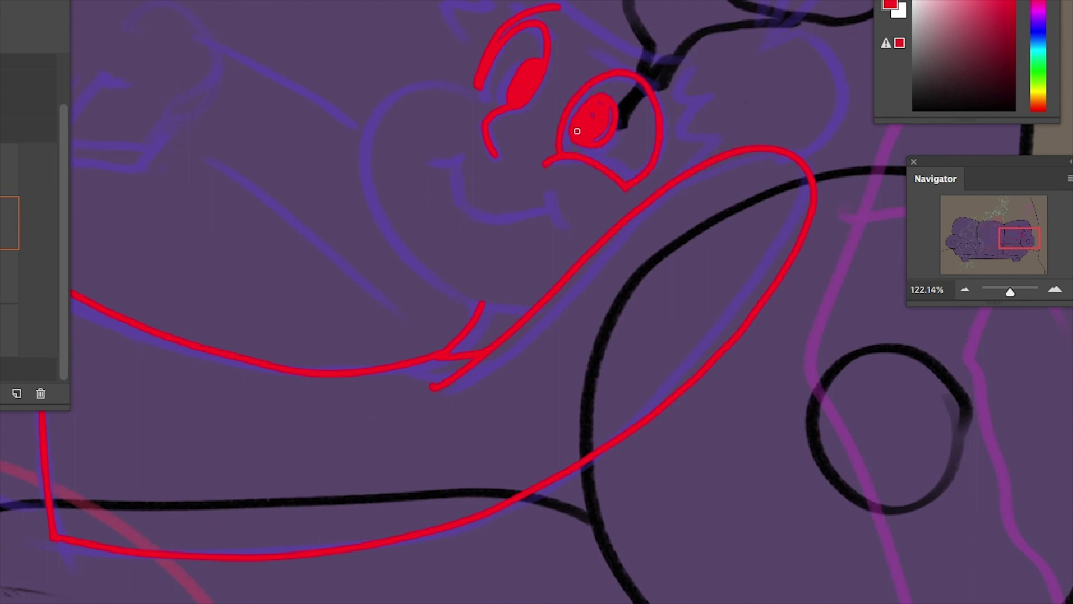
{"action": "scroll", "coordinate": [689, 290], "scroll_direction": "down", "scroll_amount": 2}
{"action": "scroll", "coordinate": [690, 291], "scroll_direction": "left", "scroll_amount": 3}
{"action": "key", "text": "ctrl+z"}
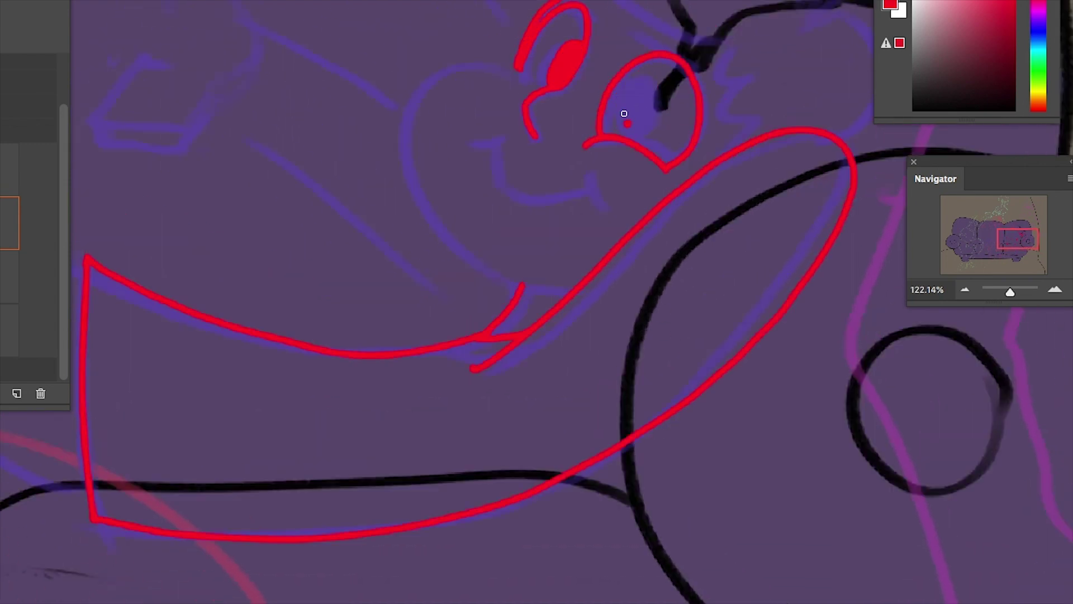
{"action": "mouse_move", "coordinate": [623, 108]}
{"action": "left_mouse_down"}
{"action": "mouse_move", "coordinate": [627, 125]}
{"action": "mouse_move", "coordinate": [656, 98]}
{"action": "left_mouse_up"}
{"action": "scroll", "coordinate": [615, 204], "scroll_direction": "right", "scroll_amount": 1}
Draw a red head outline line extending right from the chin
{"action": "mouse_move", "coordinate": [486, 55]}
{"action": "left_mouse_down"}
{"action": "mouse_move", "coordinate": [528, 281]}
{"action": "mouse_move", "coordinate": [381, 162]}
{"action": "mouse_move", "coordinate": [513, 269]}
{"action": "mouse_move", "coordinate": [501, 79]}
{"action": "left_mouse_up"}
{"action": "key", "text": "ctrl+z"}
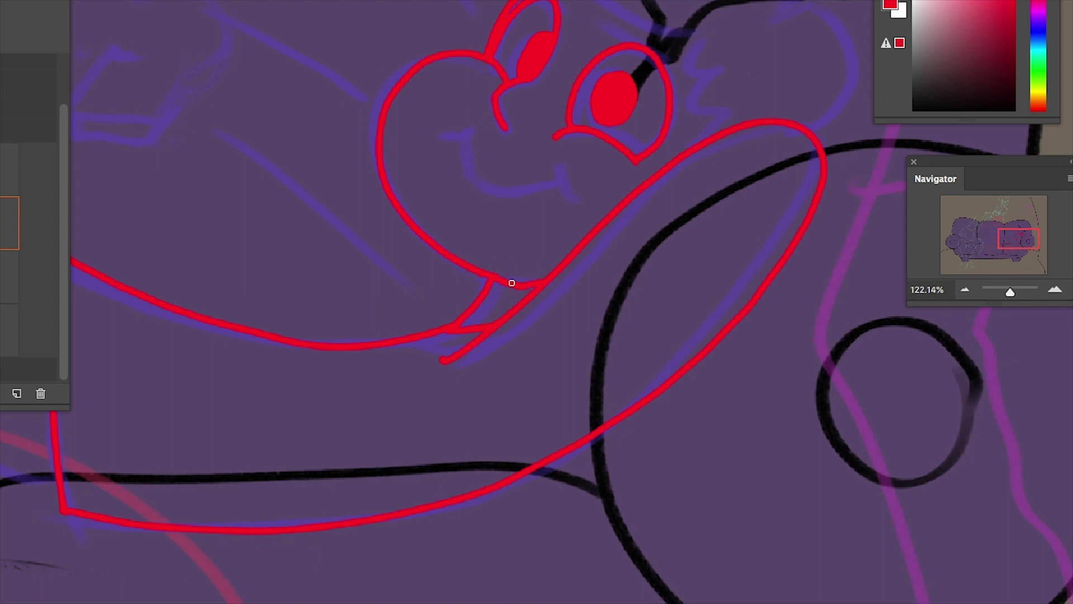
{"action": "key", "text": "z"}
{"action": "left_click_drag", "start_coordinate": [486, 277], "coordinate": [537, 282]}
{"action": "scroll", "coordinate": [506, 289], "scroll_direction": "up", "scroll_amount": 3}
{"action": "scroll", "coordinate": [505, 289], "scroll_direction": "right", "scroll_amount": 4}
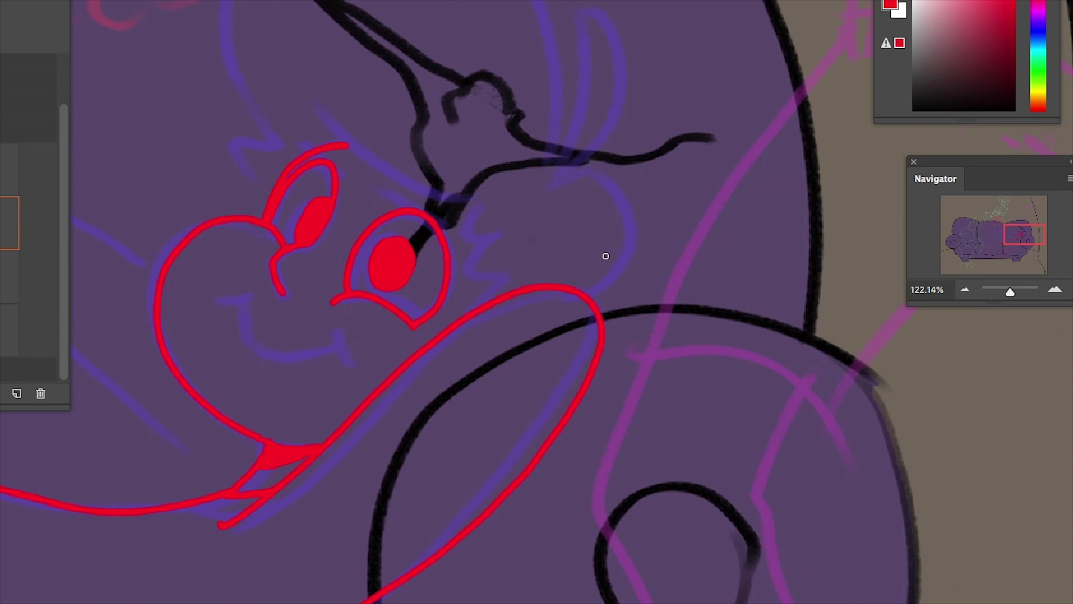
Add the red arc over the head and a zigzag fringe beside the eye
{"action": "left_click_drag", "start_coordinate": [594, 290], "coordinate": [567, 155]}
{"action": "scroll", "coordinate": [567, 156], "scroll_direction": "up", "scroll_amount": 2}
{"action": "scroll", "coordinate": [568, 155], "scroll_direction": "left", "scroll_amount": 1}
{"action": "left_click_drag", "start_coordinate": [615, 235], "coordinate": [285, 44]}
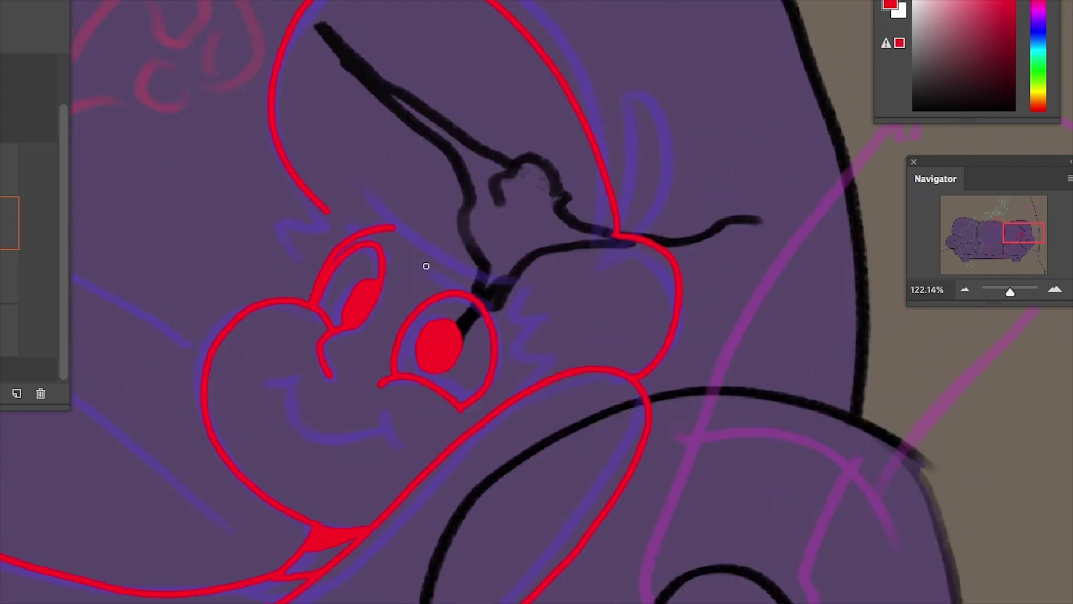
{"action": "key", "text": "ctrl+z"}
{"action": "mouse_move", "coordinate": [618, 234]}
{"action": "left_mouse_down"}
{"action": "mouse_move", "coordinate": [328, 191]}
{"action": "mouse_move", "coordinate": [520, 0]}
{"action": "mouse_move", "coordinate": [276, 243]}
{"action": "mouse_move", "coordinate": [287, 206]}
{"action": "mouse_move", "coordinate": [301, 261]}
{"action": "left_mouse_up"}
{"action": "key", "text": "ctrl+z"}
{"action": "key", "text": "ctrl+z"}
{"action": "mouse_move", "coordinate": [534, 380]}
{"action": "left_mouse_down"}
{"action": "mouse_move", "coordinate": [551, 304]}
{"action": "mouse_move", "coordinate": [380, 163]}
{"action": "mouse_move", "coordinate": [553, 328]}
{"action": "mouse_move", "coordinate": [380, 162]}
{"action": "left_mouse_up"}
Ink the red smile with a short tick at the mouth corner
{"action": "key", "text": "ctrl+z"}
{"action": "scroll", "coordinate": [618, 343], "scroll_direction": "down", "scroll_amount": 5}
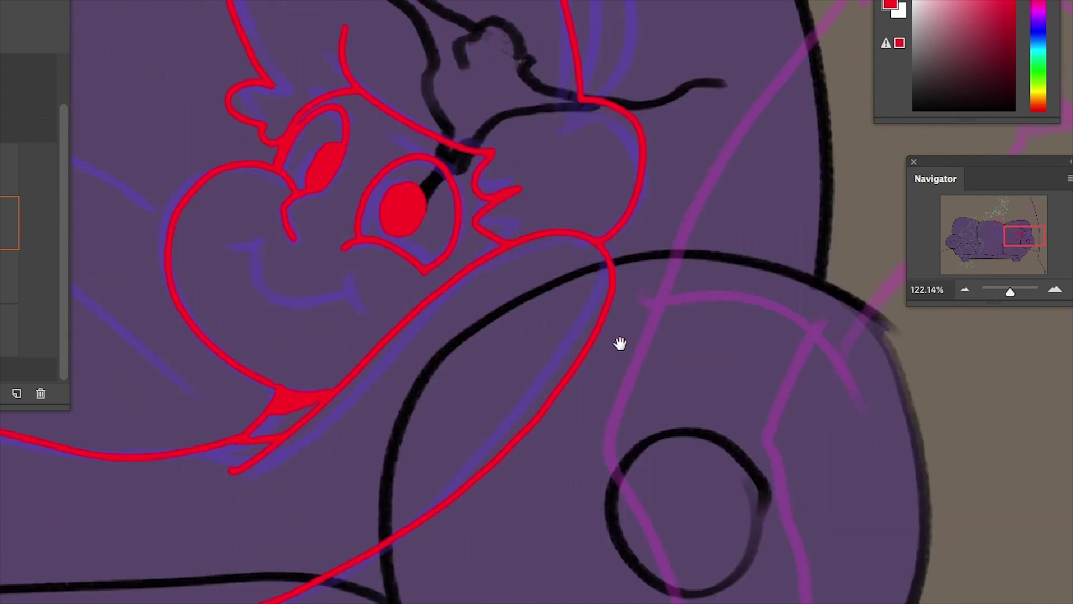
{"action": "left_click_drag", "start_coordinate": [394, 221], "coordinate": [417, 265]}
{"action": "left_click_drag", "start_coordinate": [290, 215], "coordinate": [394, 241]}
{"action": "key", "text": "ctrl+z"}
{"action": "left_click_drag", "start_coordinate": [296, 184], "coordinate": [397, 241]}
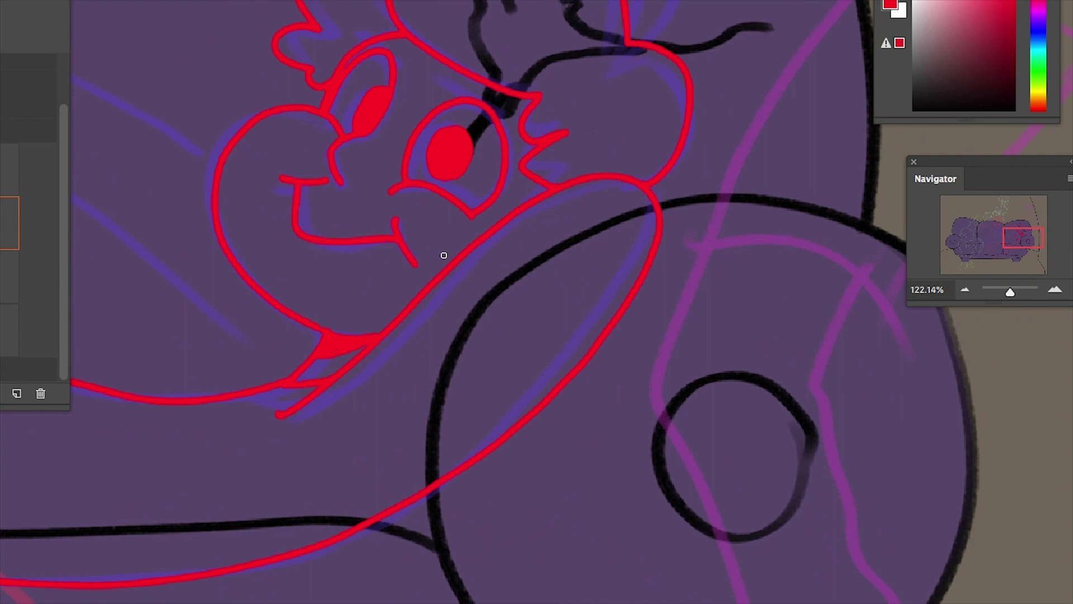
{"action": "left_click_drag", "start_coordinate": [293, 184], "coordinate": [395, 239]}
{"action": "mouse_move", "coordinate": [638, 413]}
{"action": "left_mouse_down"}
{"action": "mouse_move", "coordinate": [752, 505]}
{"action": "mouse_move", "coordinate": [880, 472]}
{"action": "left_mouse_up"}
{"action": "key", "text": "ctrl+z"}
{"action": "key", "text": "ctrl+z"}
{"action": "mouse_move", "coordinate": [632, 296]}
{"action": "left_mouse_down"}
{"action": "mouse_move", "coordinate": [634, 313]}
{"action": "mouse_move", "coordinate": [541, 240]}
{"action": "left_mouse_up"}
{"action": "mouse_move", "coordinate": [623, 316]}
{"action": "left_mouse_down"}
{"action": "mouse_move", "coordinate": [598, 257]}
{"action": "mouse_move", "coordinate": [522, 242]}
{"action": "mouse_move", "coordinate": [474, 174]}
{"action": "left_mouse_up"}
{"action": "key", "text": "ctrl+z"}
{"action": "key", "text": "ctrl+z"}
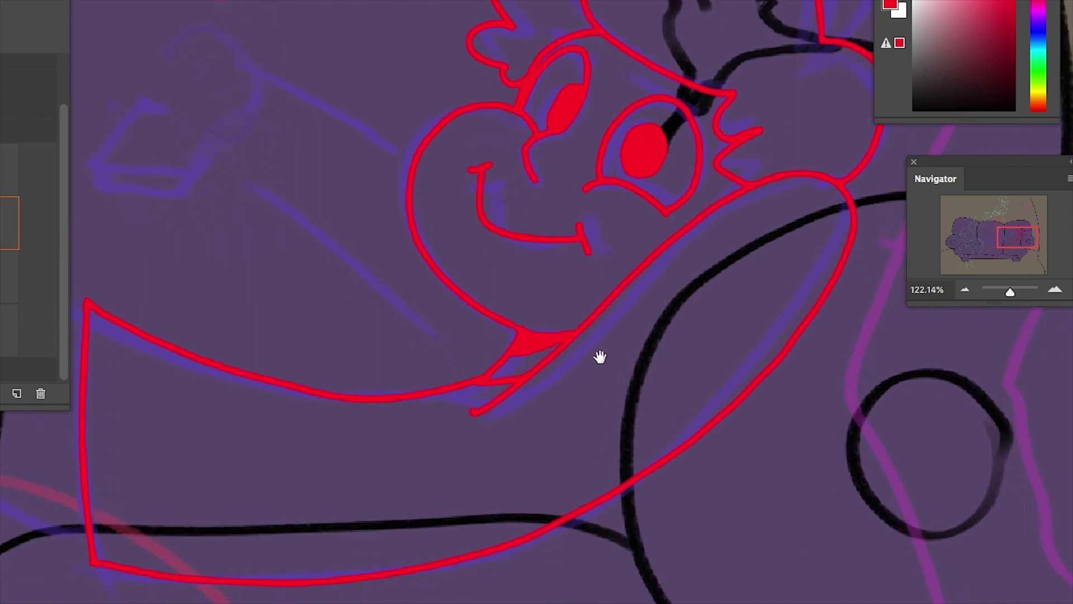
Draw upper and lower red arm lines reaching up-left from the head and neck
{"action": "scroll", "coordinate": [599, 354], "scroll_direction": "left", "scroll_amount": 5}
{"action": "scroll", "coordinate": [599, 355], "scroll_direction": "up", "scroll_amount": 1}
{"action": "mouse_move", "coordinate": [633, 407]}
{"action": "left_mouse_down"}
{"action": "mouse_move", "coordinate": [402, 235]}
{"action": "mouse_move", "coordinate": [357, 221]}
{"action": "left_mouse_up"}
{"action": "key", "text": "ctrl+z"}
{"action": "left_click_drag", "start_coordinate": [558, 195], "coordinate": [383, 105]}
{"action": "mouse_move", "coordinate": [615, 419]}
{"action": "left_mouse_down"}
{"action": "mouse_move", "coordinate": [575, 359]}
{"action": "mouse_move", "coordinate": [366, 191]}
{"action": "left_mouse_up"}
{"action": "mouse_move", "coordinate": [375, 100]}
{"action": "left_mouse_down"}
{"action": "mouse_move", "coordinate": [280, 158]}
{"action": "mouse_move", "coordinate": [306, 159]}
{"action": "left_mouse_up"}
{"action": "key", "text": "ctrl+z"}
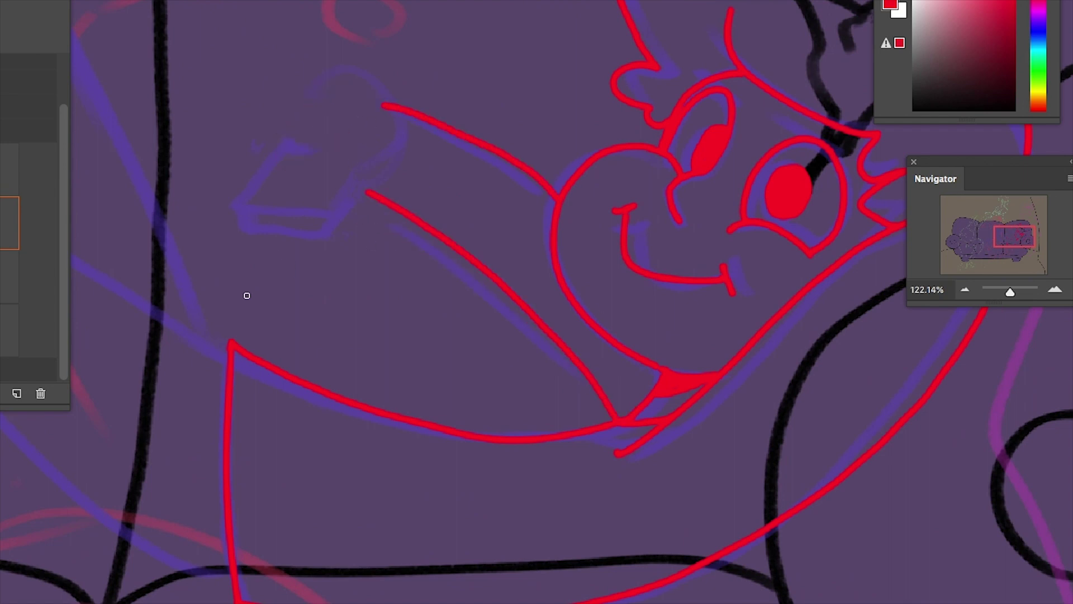
Curve the upper arm line round into a hand, erasing the curve's lower tail
{"action": "left_click_drag", "start_coordinate": [383, 105], "coordinate": [286, 134]}
{"action": "left_click_drag", "start_coordinate": [370, 173], "coordinate": [317, 234]}
{"action": "key", "text": "ctrl+z"}
{"action": "key", "text": "ctrl+z"}
{"action": "left_click_drag", "start_coordinate": [382, 105], "coordinate": [276, 190]}
{"action": "left_click_drag", "start_coordinate": [369, 171], "coordinate": [322, 215]}
{"action": "key", "text": "e"}
{"action": "left_click_drag", "start_coordinate": [276, 188], "coordinate": [297, 167]}
{"action": "key", "text": "b"}
{"action": "left_click_drag", "start_coordinate": [332, 117], "coordinate": [267, 176]}
Undo the red curl at the end of the outstretched arm
{"action": "key", "text": "ctrl+z"}
Sketch the hand's top arc and finger curves in pale pink
{"action": "left_click", "coordinate": [937, 29]}
{"action": "left_click_drag", "start_coordinate": [391, 107], "coordinate": [295, 155]}
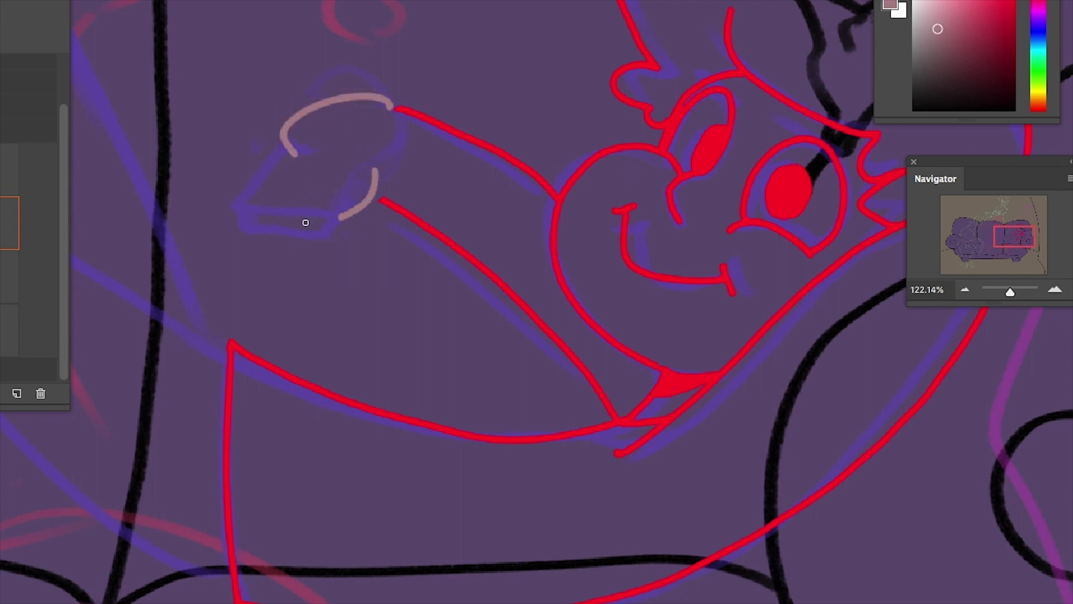
{"action": "key", "text": "ctrl+z"}
{"action": "left_click_drag", "start_coordinate": [391, 106], "coordinate": [255, 166]}
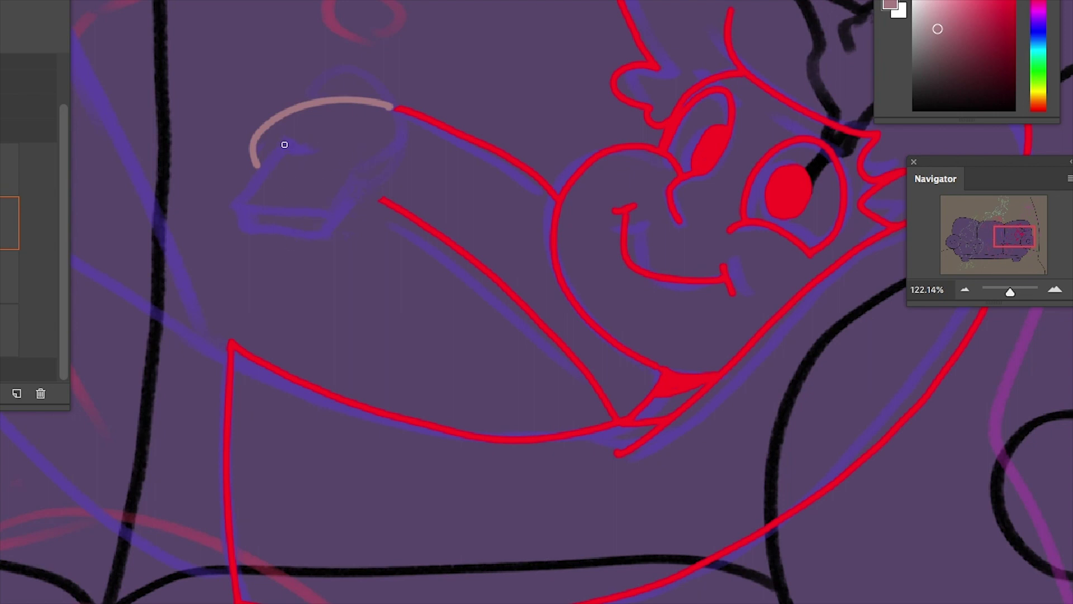
{"action": "mouse_move", "coordinate": [328, 147]}
{"action": "left_mouse_down"}
{"action": "mouse_move", "coordinate": [311, 150]}
{"action": "mouse_move", "coordinate": [319, 158]}
{"action": "mouse_move", "coordinate": [323, 137]}
{"action": "mouse_move", "coordinate": [256, 162]}
{"action": "left_mouse_up"}
{"action": "key", "text": "ctrl+z"}
{"action": "key", "text": "e"}
{"action": "key", "text": "b"}
{"action": "left_click_drag", "start_coordinate": [283, 111], "coordinate": [246, 191]}
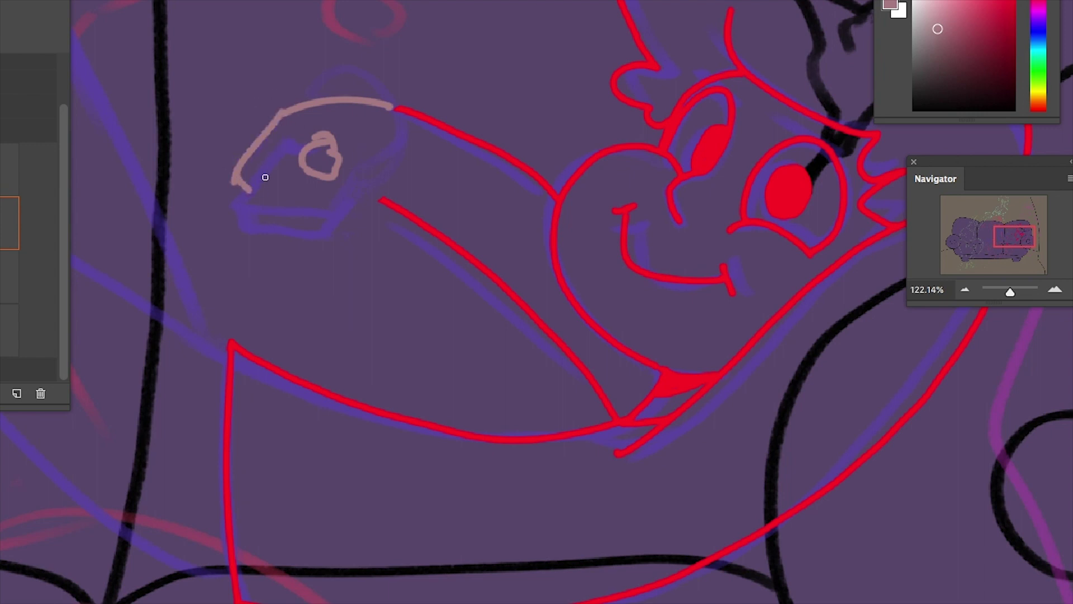
{"action": "key", "text": "ctrl+z"}
{"action": "left_click_drag", "start_coordinate": [333, 99], "coordinate": [226, 174]}
{"action": "left_click_drag", "start_coordinate": [361, 201], "coordinate": [335, 216]}
{"action": "left_click_drag", "start_coordinate": [358, 166], "coordinate": [372, 199]}
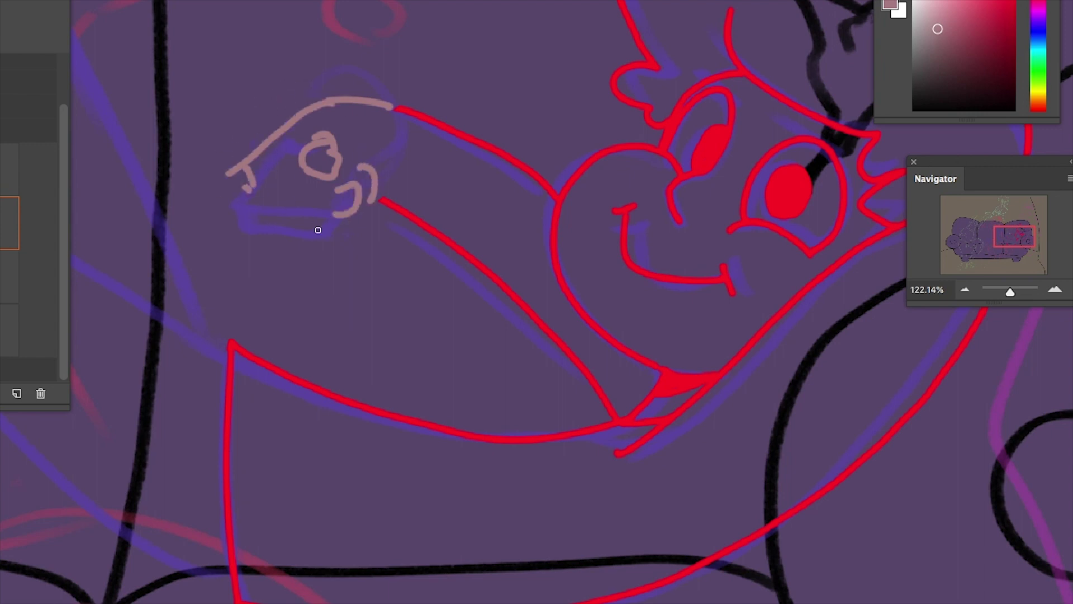
{"action": "mouse_move", "coordinate": [510, 481]}
{"action": "left_mouse_down"}
{"action": "mouse_move", "coordinate": [788, 548]}
{"action": "mouse_move", "coordinate": [769, 538]}
{"action": "left_mouse_up"}
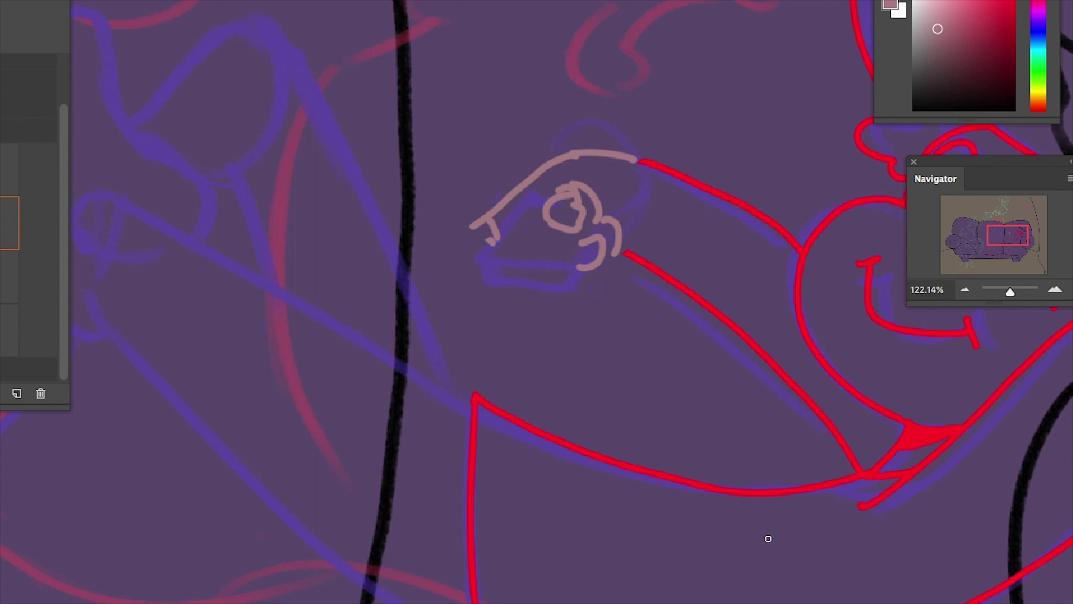
{"action": "key", "text": "ctrl+z"}
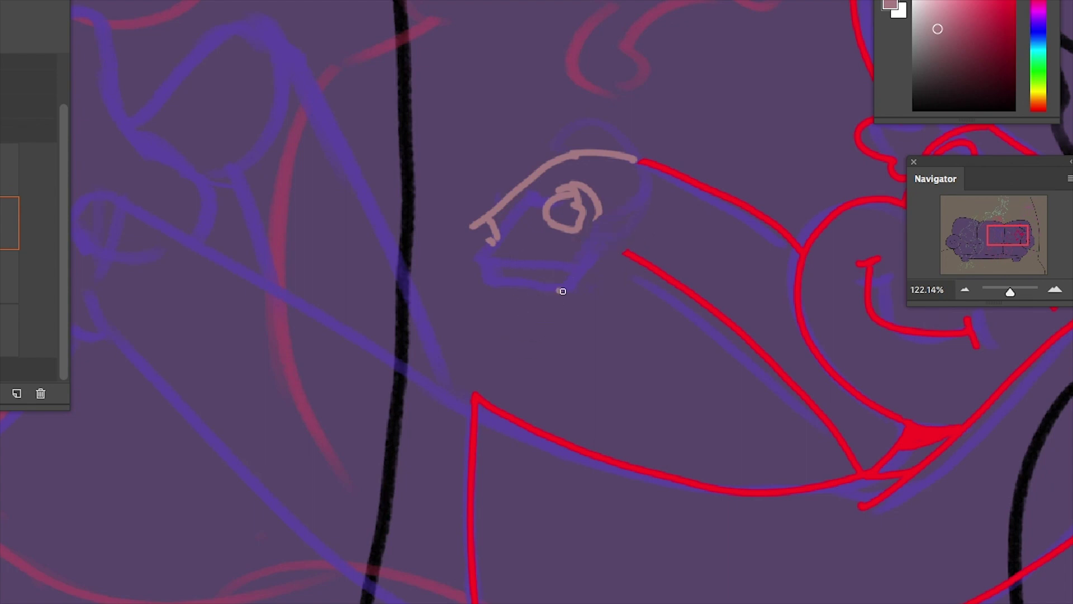
{"action": "mouse_move", "coordinate": [561, 290]}
{"action": "left_mouse_down"}
{"action": "mouse_move", "coordinate": [601, 231]}
{"action": "mouse_move", "coordinate": [588, 196]}
{"action": "mouse_move", "coordinate": [548, 220]}
{"action": "mouse_move", "coordinate": [593, 204]}
{"action": "mouse_move", "coordinate": [594, 219]}
{"action": "left_mouse_up"}
{"action": "key", "text": "ctrl+z"}
{"action": "key", "text": "ctrl+z"}
{"action": "key", "text": "ctrl+z"}
{"action": "key", "text": "ctrl+z"}
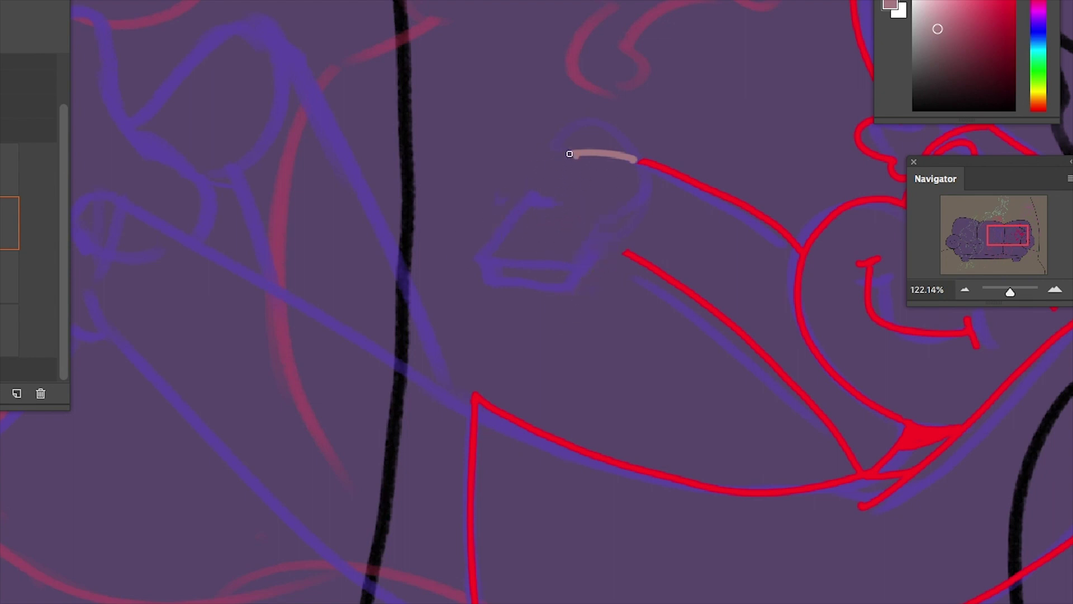
Sketch the book held in the hand in pale pink, smoothing its page edge and top
{"action": "left_click_drag", "start_coordinate": [576, 162], "coordinate": [515, 187]}
{"action": "mouse_move", "coordinate": [562, 230]}
{"action": "left_mouse_down"}
{"action": "mouse_move", "coordinate": [546, 211]}
{"action": "mouse_move", "coordinate": [495, 216]}
{"action": "left_mouse_up"}
{"action": "left_click_drag", "start_coordinate": [621, 250], "coordinate": [589, 272]}
{"action": "left_click_drag", "start_coordinate": [602, 213], "coordinate": [546, 290]}
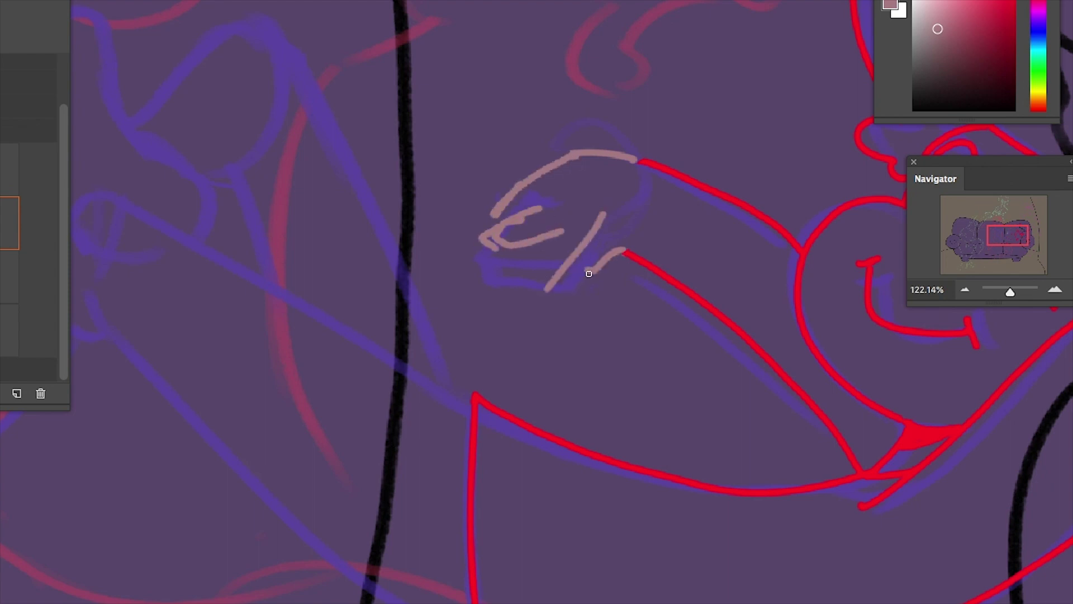
{"action": "key", "text": "ctrl+z"}
{"action": "mouse_move", "coordinate": [558, 231]}
{"action": "left_mouse_down"}
{"action": "mouse_move", "coordinate": [615, 239]}
{"action": "mouse_move", "coordinate": [542, 305]}
{"action": "left_mouse_up"}
{"action": "left_click_drag", "start_coordinate": [491, 250], "coordinate": [563, 283]}
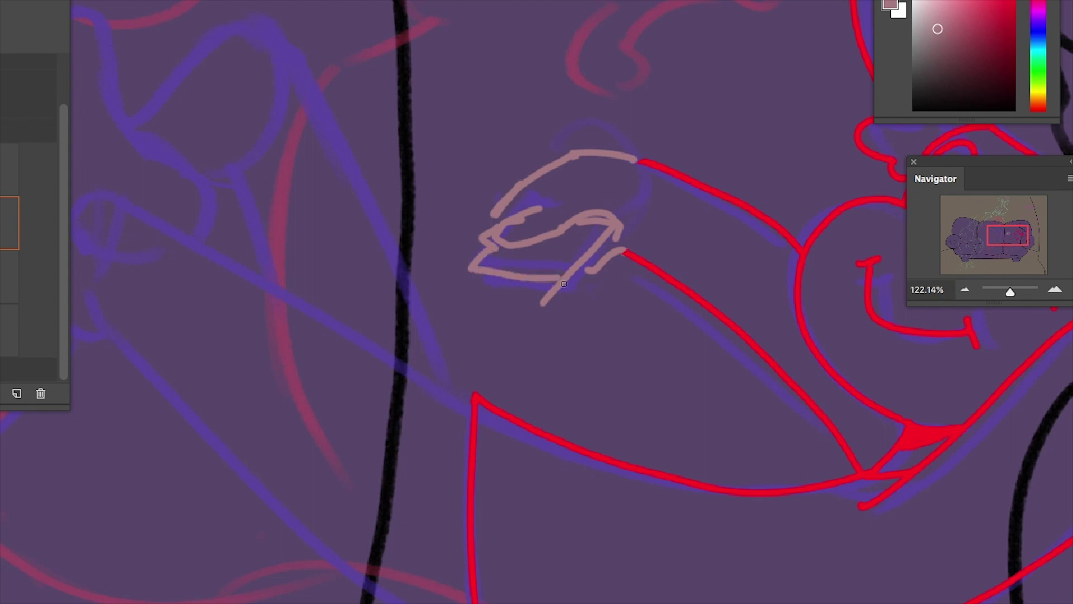
{"action": "mouse_move", "coordinate": [464, 269]}
{"action": "left_mouse_down"}
{"action": "mouse_move", "coordinate": [559, 299]}
{"action": "mouse_move", "coordinate": [595, 258]}
{"action": "left_mouse_up"}
{"action": "scroll", "coordinate": [591, 371], "scroll_direction": "right", "scroll_amount": 4}
{"action": "scroll", "coordinate": [465, 364], "scroll_direction": "up", "scroll_amount": 2}
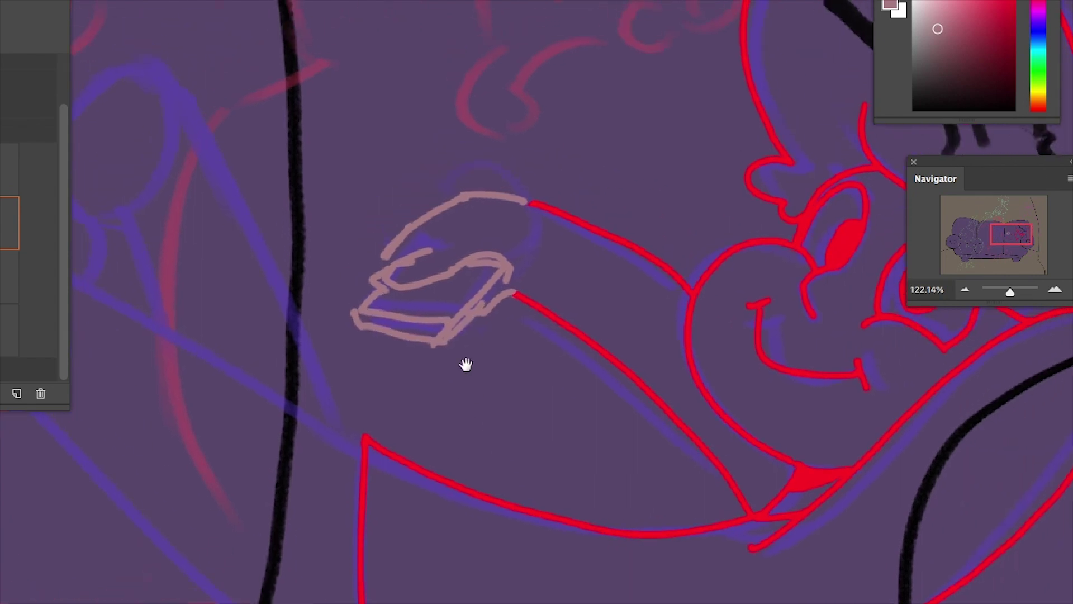
{"action": "key", "text": "ctrl+z"}
{"action": "mouse_move", "coordinate": [373, 268]}
{"action": "left_mouse_down"}
{"action": "mouse_move", "coordinate": [433, 252]}
{"action": "mouse_move", "coordinate": [442, 203]}
{"action": "left_mouse_up"}
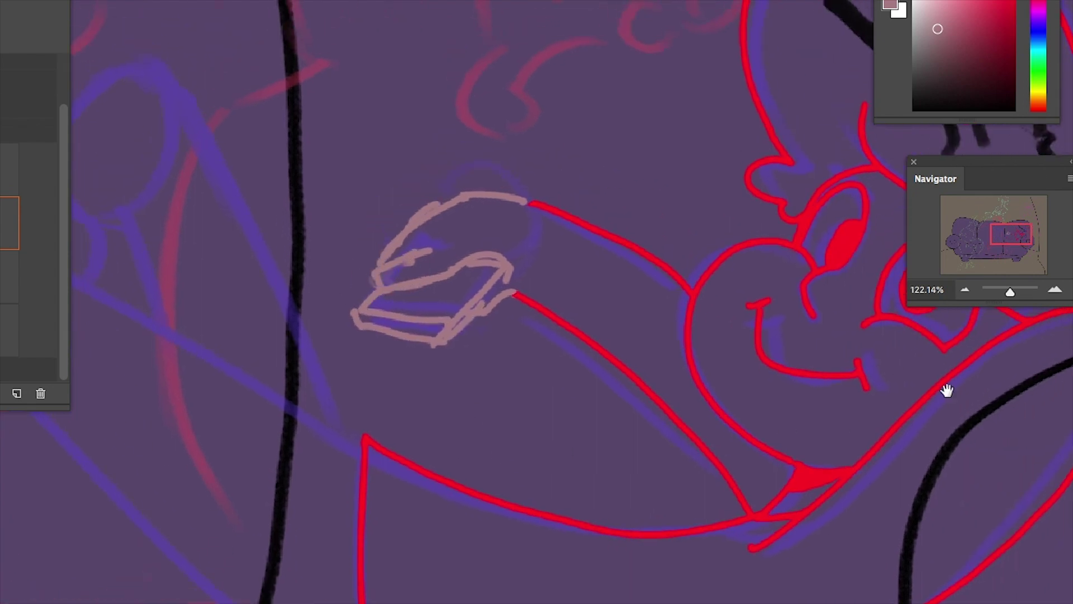
{"action": "key", "text": "ctrl+z"}
{"action": "left_click_drag", "start_coordinate": [425, 273], "coordinate": [515, 280]}
{"action": "scroll", "coordinate": [477, 311], "scroll_direction": "down", "scroll_amount": 1}
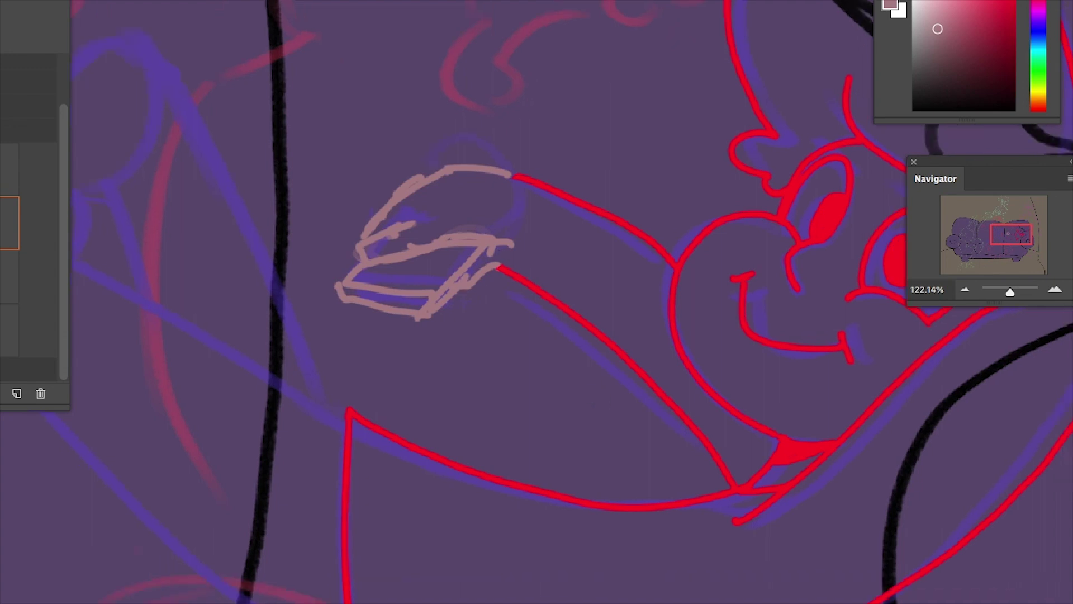
Fade the pink sketch to 50% opacity, then ink the book's edges and top in red
{"action": "key", "text": "5"}
{"action": "left_click", "coordinate": [495, 269], "text": "alt"}
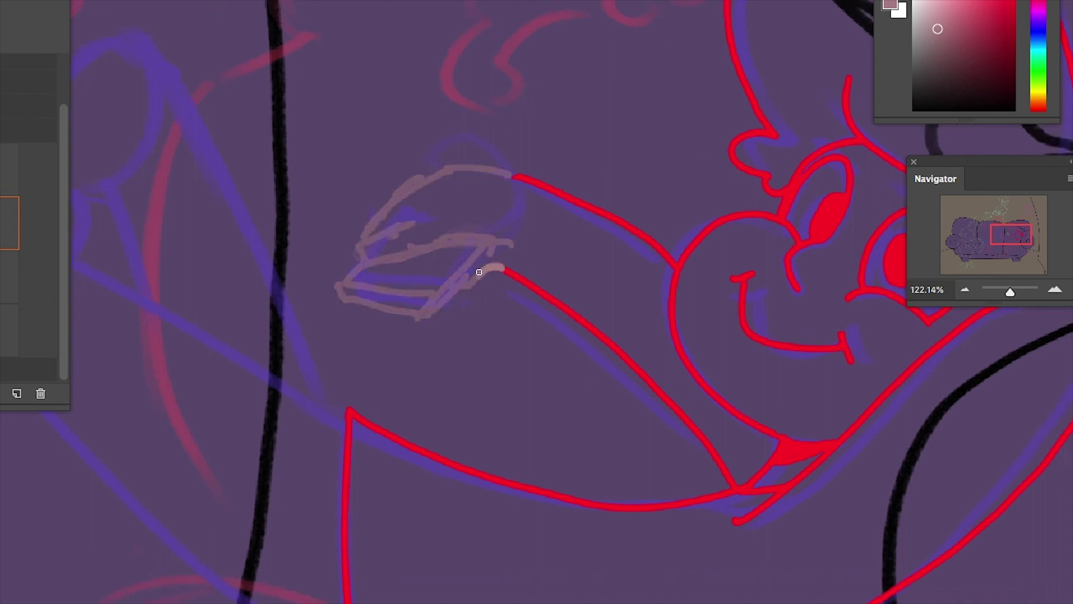
{"action": "left_click_drag", "start_coordinate": [495, 267], "coordinate": [456, 291]}
{"action": "left_click_drag", "start_coordinate": [488, 247], "coordinate": [435, 296]}
{"action": "mouse_move", "coordinate": [366, 260]}
{"action": "left_mouse_down"}
{"action": "mouse_move", "coordinate": [395, 287]}
{"action": "mouse_move", "coordinate": [434, 291]}
{"action": "left_mouse_up"}
{"action": "mouse_move", "coordinate": [341, 280]}
{"action": "left_mouse_down"}
{"action": "mouse_move", "coordinate": [431, 308]}
{"action": "mouse_move", "coordinate": [484, 262]}
{"action": "left_mouse_up"}
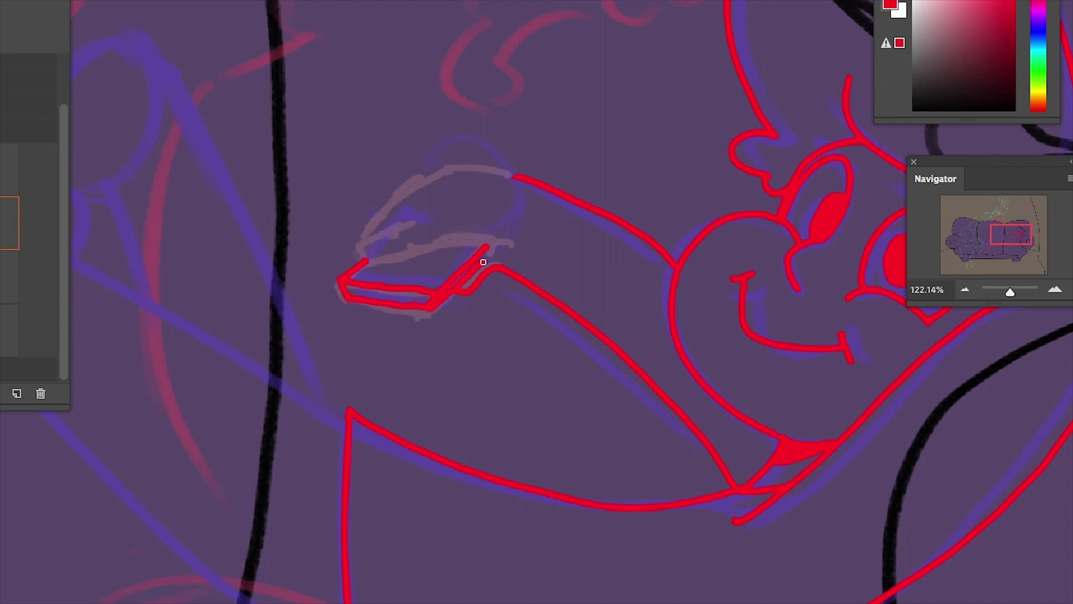
{"action": "mouse_move", "coordinate": [361, 259]}
{"action": "left_mouse_down"}
{"action": "mouse_move", "coordinate": [429, 220]}
{"action": "mouse_move", "coordinate": [514, 249]}
{"action": "left_mouse_up"}
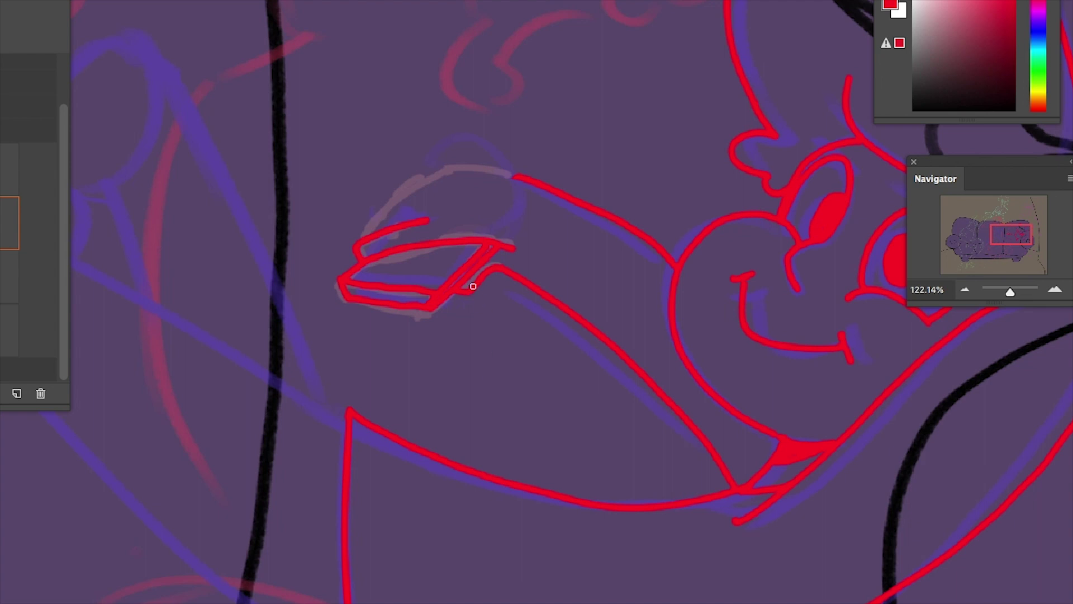
{"action": "key", "text": "ctrl+z"}
{"action": "key", "text": "ctrl+z"}
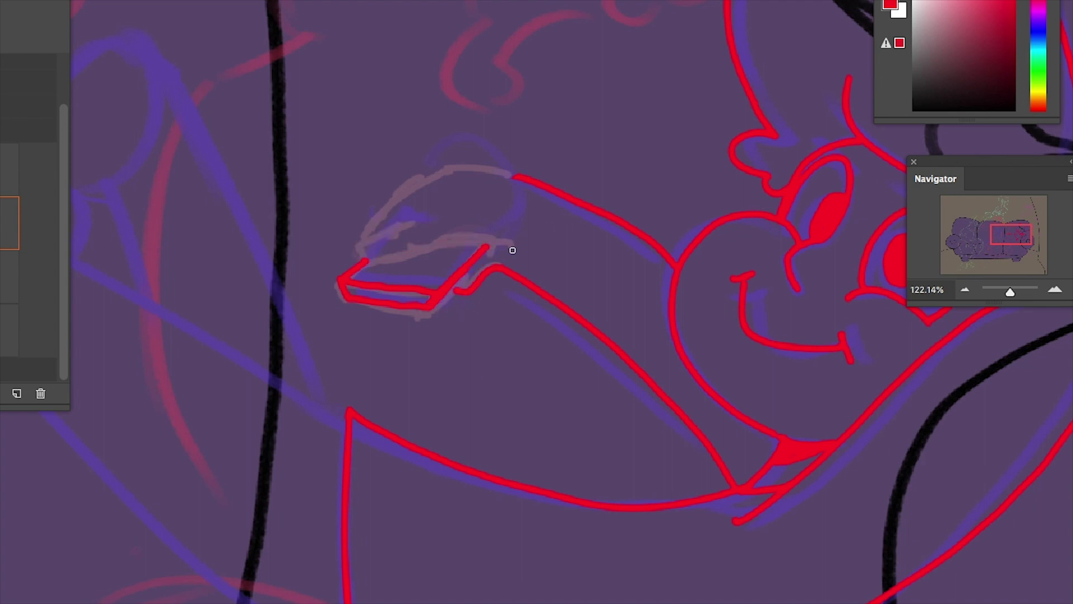
{"action": "left_click_drag", "start_coordinate": [359, 261], "coordinate": [491, 241]}
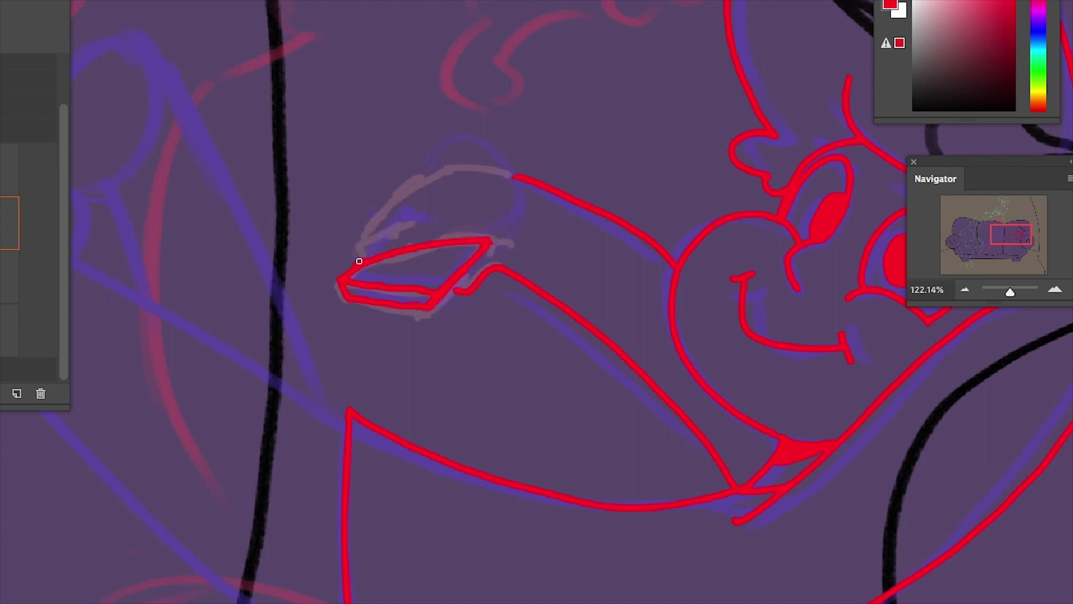
{"action": "left_click_drag", "start_coordinate": [359, 261], "coordinate": [434, 219]}
{"action": "left_click_drag", "start_coordinate": [365, 241], "coordinate": [514, 176]}
{"action": "mouse_move", "coordinate": [439, 367]}
{"action": "left_mouse_down"}
{"action": "mouse_move", "coordinate": [491, 360]}
{"action": "mouse_move", "coordinate": [374, 172]}
{"action": "left_mouse_up"}
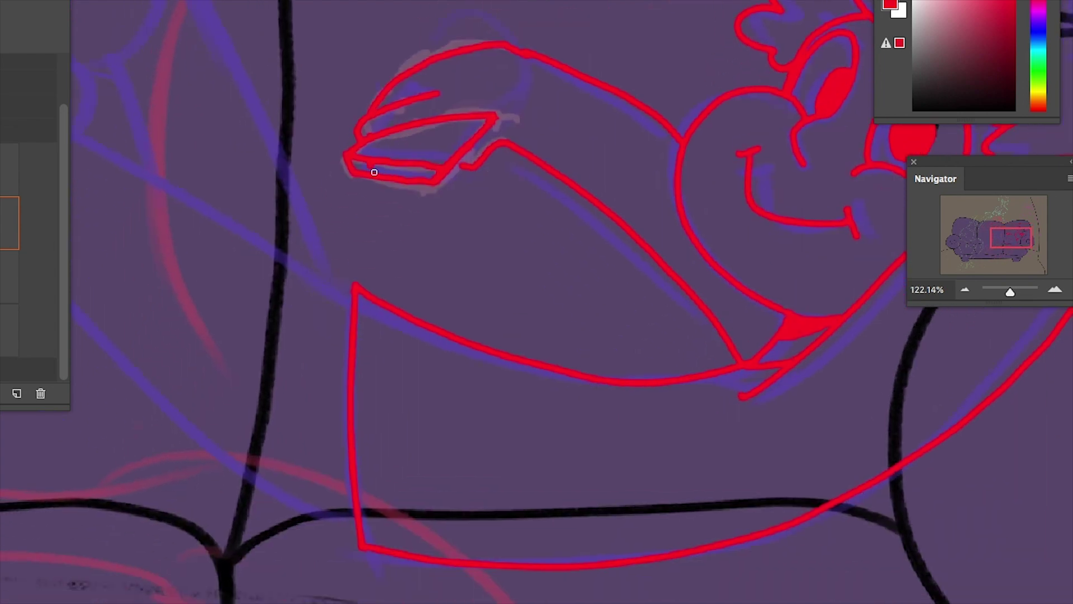
{"action": "left_click_drag", "start_coordinate": [391, 137], "coordinate": [469, 118]}
{"action": "mouse_move", "coordinate": [541, 373]}
{"action": "left_mouse_down"}
{"action": "mouse_move", "coordinate": [431, 383]}
{"action": "mouse_move", "coordinate": [403, 373]}
{"action": "left_mouse_up"}
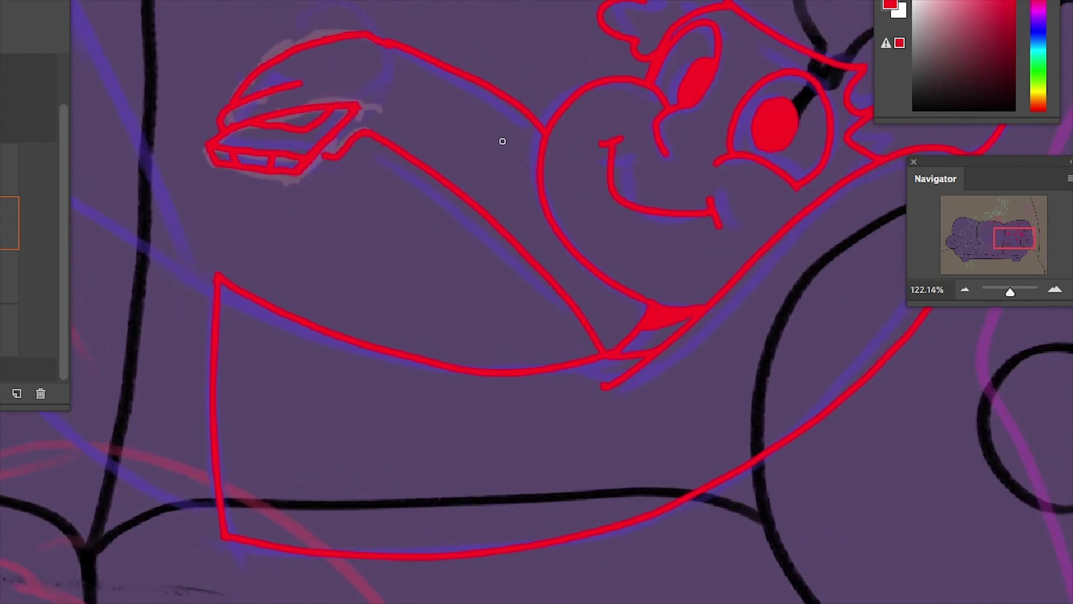
Ink the arm curving up to the book and join it to the book's top
{"action": "left_click_drag", "start_coordinate": [374, 129], "coordinate": [370, 69]}
{"action": "mouse_move", "coordinate": [235, 96]}
{"action": "left_mouse_down"}
{"action": "mouse_move", "coordinate": [292, 67]}
{"action": "mouse_move", "coordinate": [319, 76]}
{"action": "left_mouse_up"}
{"action": "key", "text": "e"}
{"action": "mouse_move", "coordinate": [235, 53]}
{"action": "left_mouse_down"}
{"action": "mouse_move", "coordinate": [288, 33]}
{"action": "mouse_move", "coordinate": [417, 41]}
{"action": "left_mouse_up"}
{"action": "key", "text": "b"}
{"action": "left_click_drag", "start_coordinate": [304, 69], "coordinate": [391, 45]}
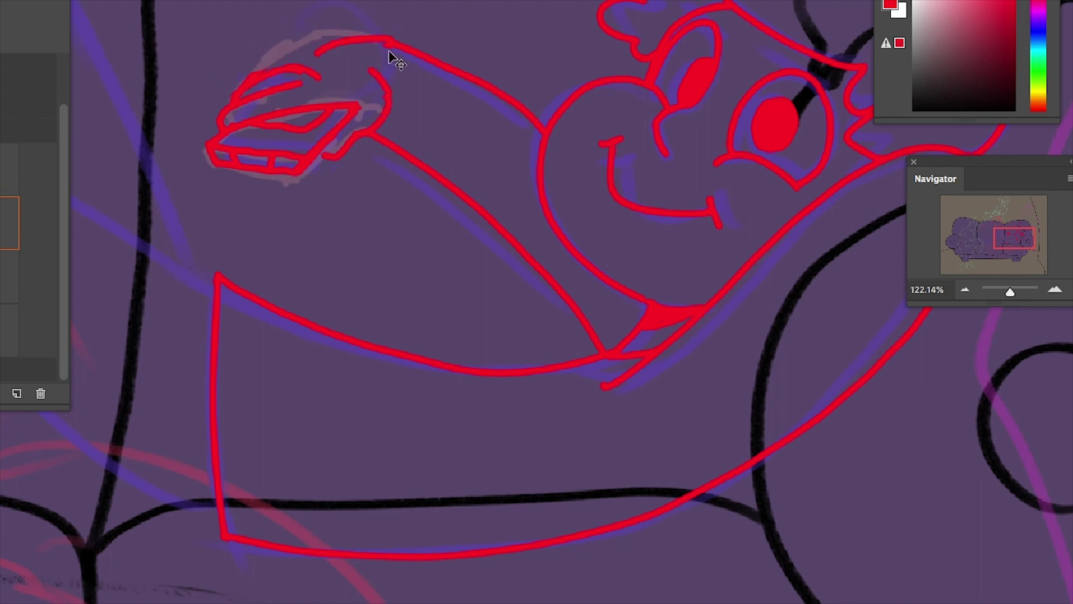
{"action": "left_click_drag", "start_coordinate": [322, 68], "coordinate": [370, 130]}
Ink the hand's hooked thumb curve and the book's edges beneath the hand in red
{"action": "left_click_drag", "start_coordinate": [1010, 292], "coordinate": [1008, 291]}
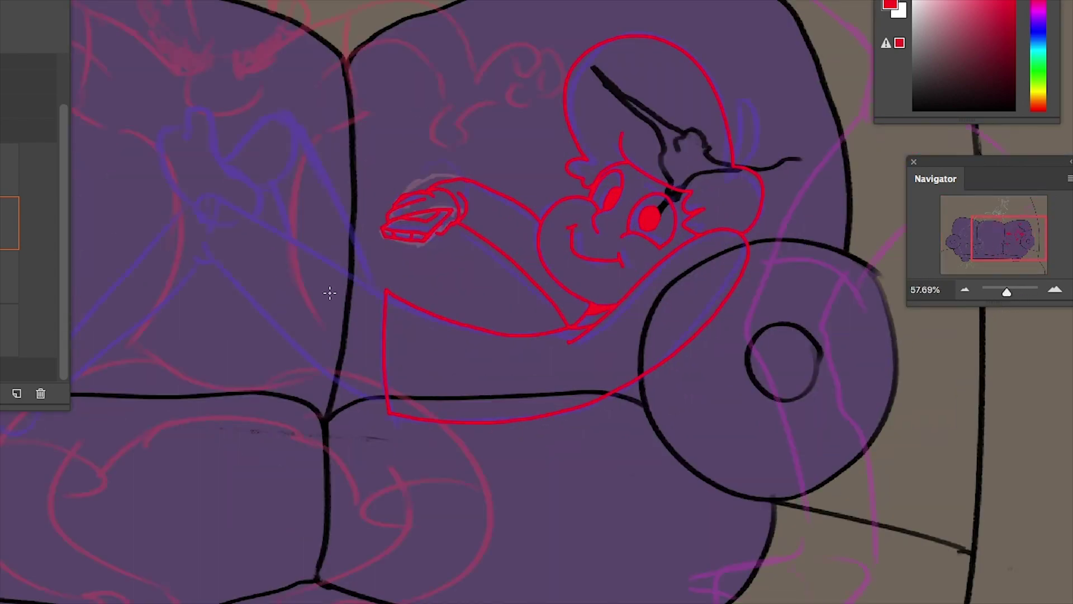
{"action": "mouse_move", "coordinate": [395, 225]}
{"action": "left_mouse_down"}
{"action": "mouse_move", "coordinate": [420, 192]}
{"action": "mouse_move", "coordinate": [438, 204]}
{"action": "mouse_move", "coordinate": [402, 221]}
{"action": "mouse_move", "coordinate": [451, 177]}
{"action": "mouse_move", "coordinate": [411, 197]}
{"action": "left_mouse_up"}
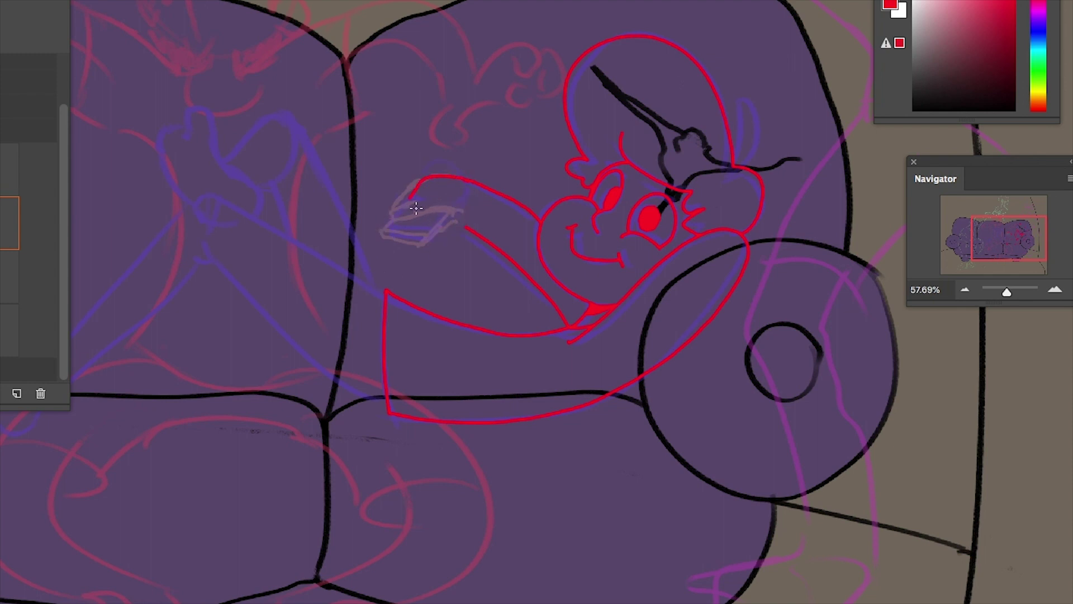
{"action": "key", "text": "ctrl+z"}
{"action": "left_click_drag", "start_coordinate": [458, 196], "coordinate": [442, 222]}
{"action": "key", "text": "ctrl+z"}
{"action": "left_click_drag", "start_coordinate": [1006, 290], "coordinate": [1010, 291]}
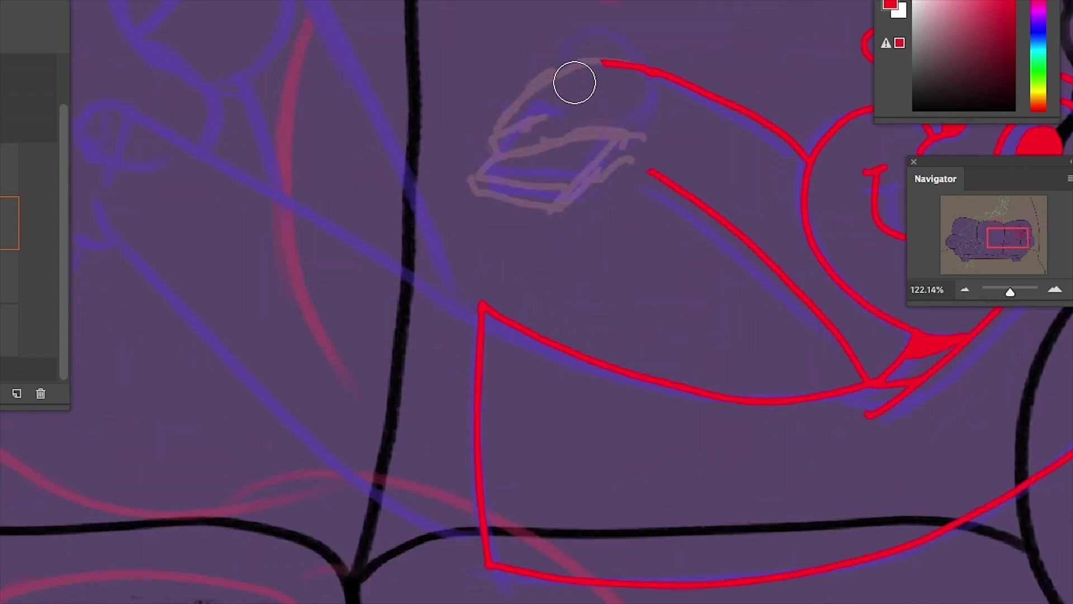
{"action": "mouse_move", "coordinate": [602, 62]}
{"action": "left_mouse_down"}
{"action": "mouse_move", "coordinate": [530, 120]}
{"action": "mouse_move", "coordinate": [649, 113]}
{"action": "left_mouse_up"}
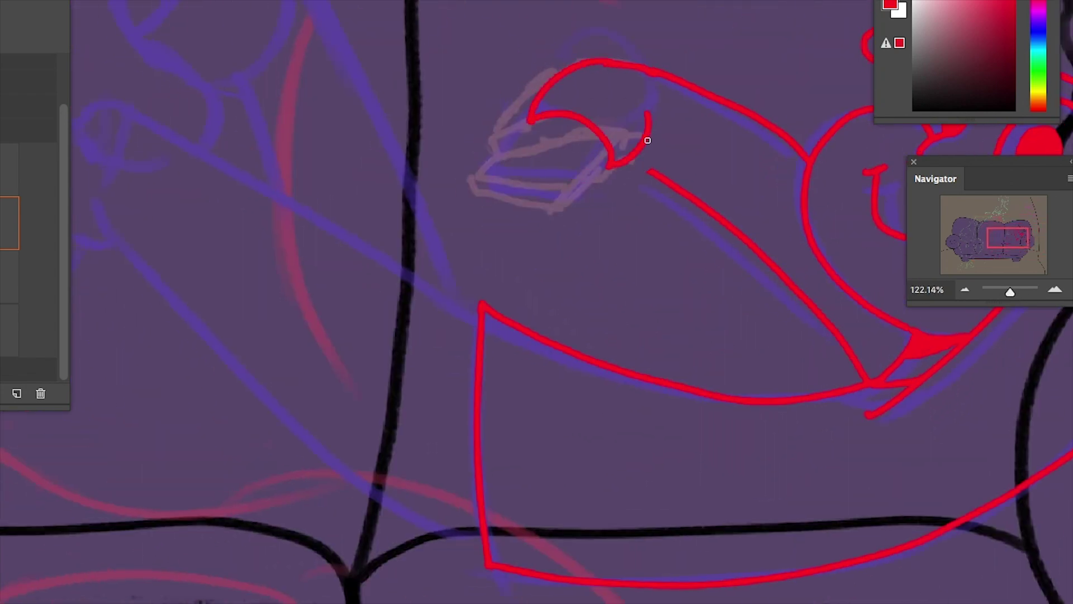
{"action": "key", "text": "ctrl+z"}
{"action": "mouse_move", "coordinate": [531, 122]}
{"action": "left_mouse_down"}
{"action": "mouse_move", "coordinate": [618, 164]}
{"action": "mouse_move", "coordinate": [658, 127]}
{"action": "left_mouse_up"}
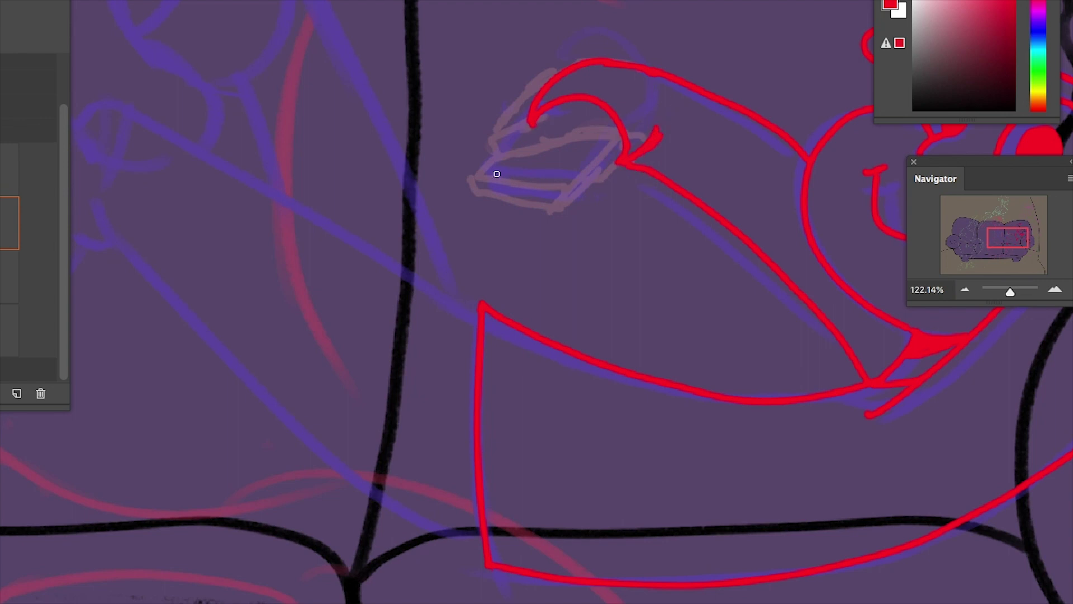
{"action": "left_click_drag", "start_coordinate": [616, 146], "coordinate": [560, 195]}
{"action": "left_click_drag", "start_coordinate": [480, 185], "coordinate": [564, 196]}
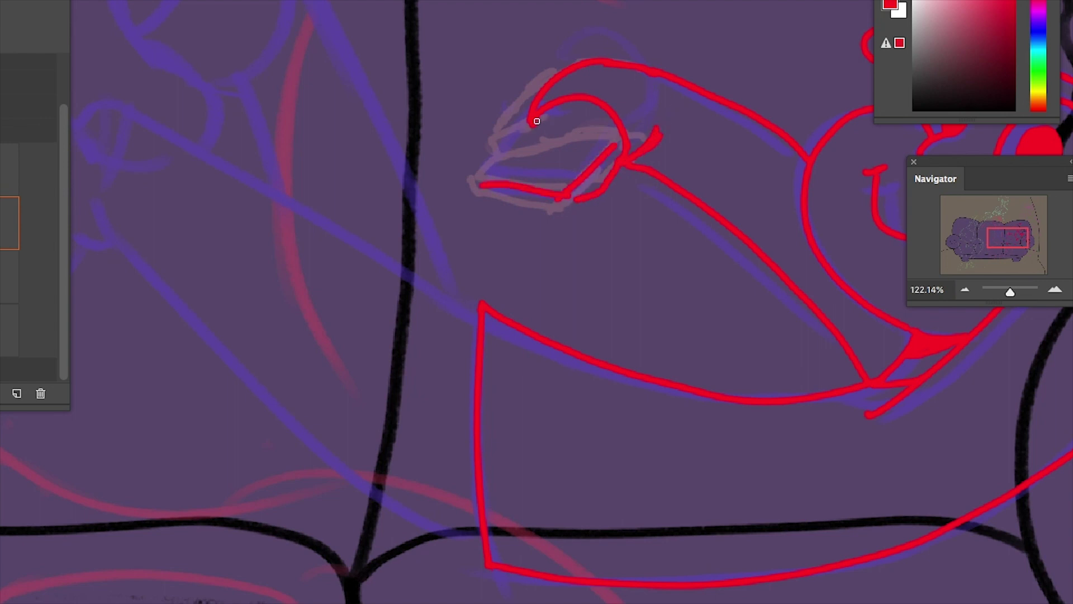
{"action": "mouse_move", "coordinate": [536, 124]}
{"action": "left_mouse_down"}
{"action": "mouse_move", "coordinate": [494, 159]}
{"action": "mouse_move", "coordinate": [545, 136]}
{"action": "mouse_move", "coordinate": [488, 148]}
{"action": "mouse_move", "coordinate": [482, 188]}
{"action": "left_mouse_up"}
{"action": "key", "text": "ctrl+z"}
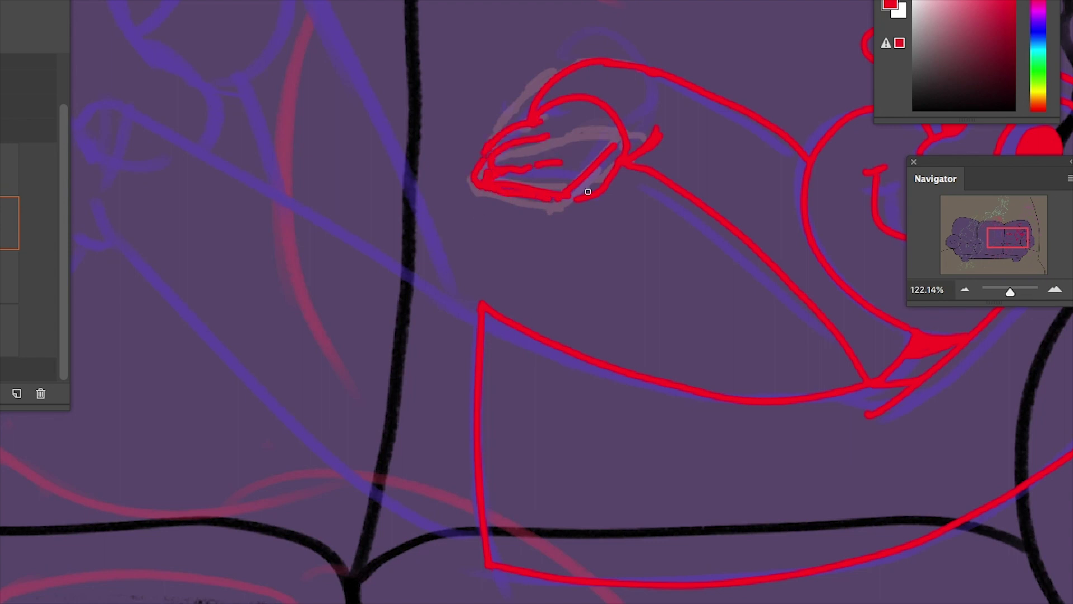
{"action": "left_click_drag", "start_coordinate": [609, 163], "coordinate": [555, 213]}
{"action": "left_click_drag", "start_coordinate": [493, 156], "coordinate": [559, 163]}
Ink the fingers wrapping under the book, then view the whole sofa
{"action": "mouse_move", "coordinate": [1010, 291]}
{"action": "left_mouse_down"}
{"action": "mouse_move", "coordinate": [1001, 291]}
{"action": "mouse_move", "coordinate": [1012, 291]}
{"action": "left_mouse_up"}
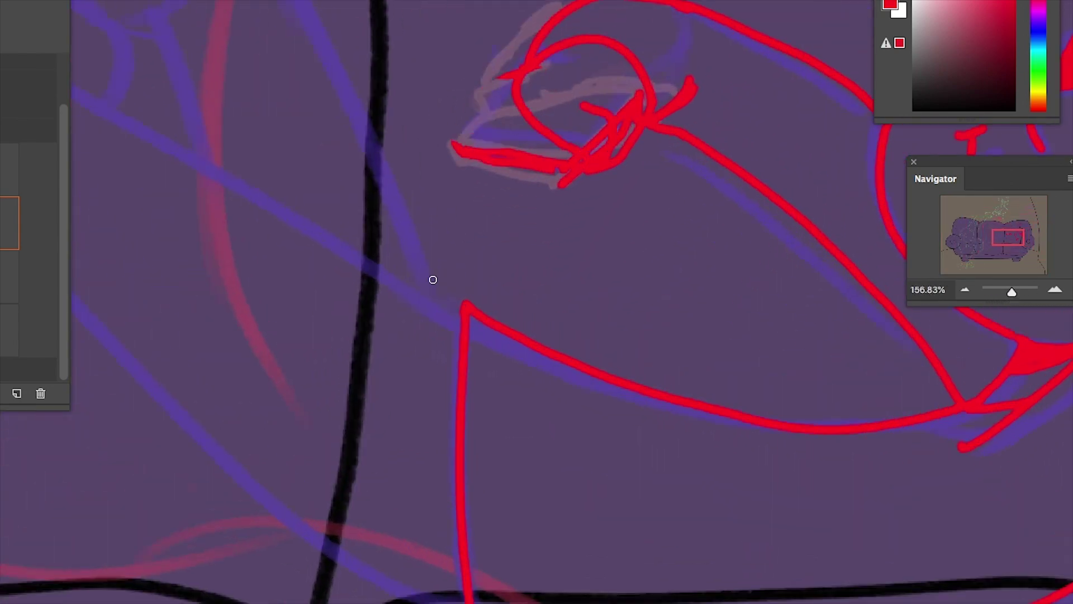
{"action": "mouse_move", "coordinate": [522, 70]}
{"action": "left_mouse_down"}
{"action": "mouse_move", "coordinate": [531, 120]}
{"action": "mouse_move", "coordinate": [611, 112]}
{"action": "left_mouse_up"}
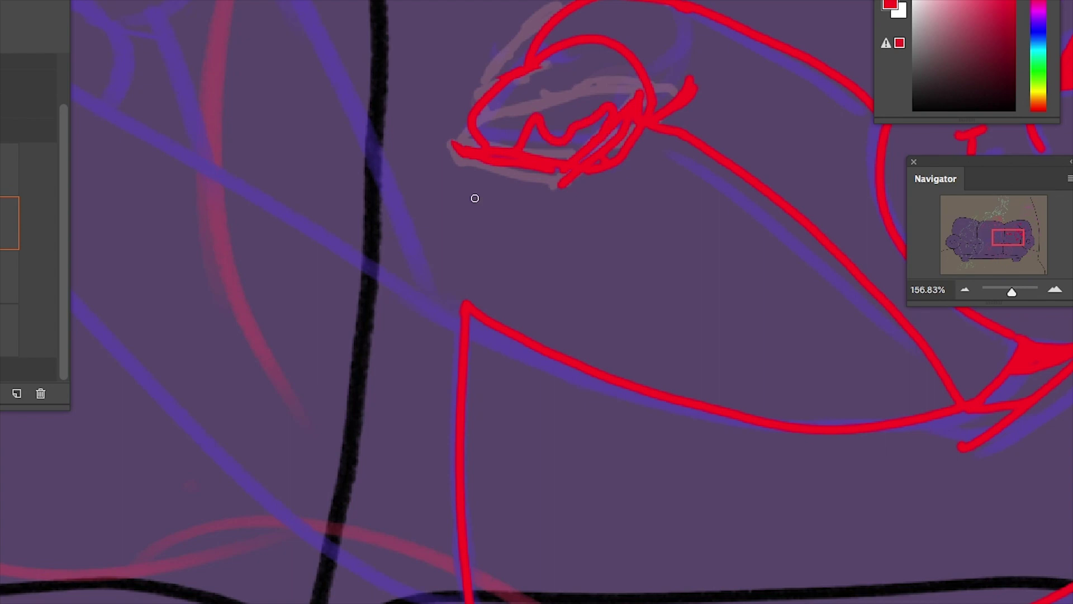
{"action": "mouse_move", "coordinate": [472, 75]}
{"action": "left_mouse_down"}
{"action": "mouse_move", "coordinate": [479, 136]}
{"action": "mouse_move", "coordinate": [594, 112]}
{"action": "left_mouse_up"}
{"action": "scroll", "coordinate": [374, 427], "scroll_direction": "right", "scroll_amount": 5}
{"action": "scroll", "coordinate": [419, 231], "scroll_direction": "up", "scroll_amount": 2}
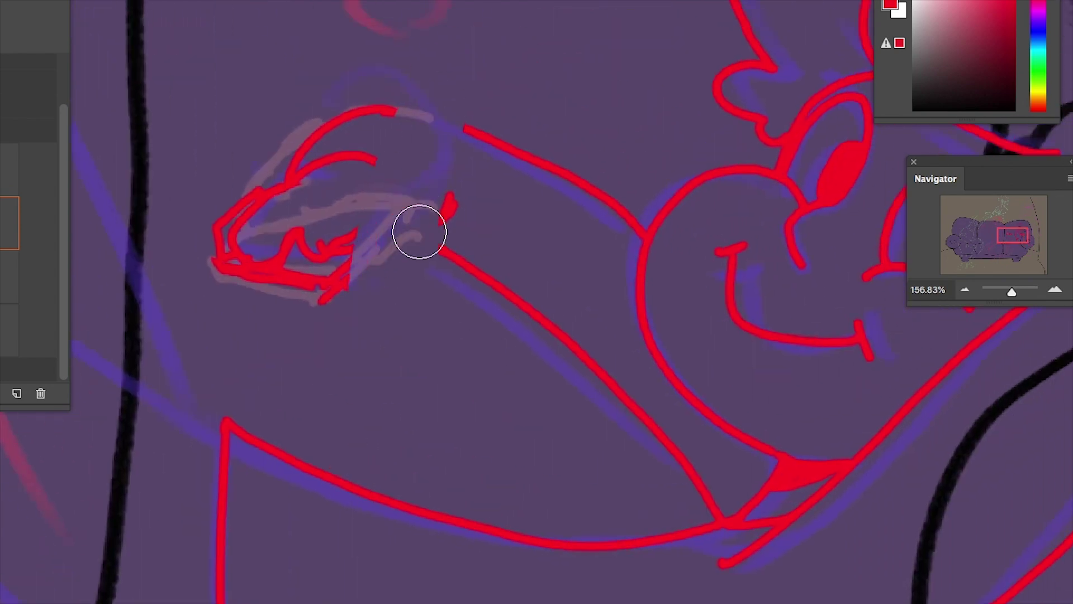
{"action": "key", "text": "ctrl+z"}
{"action": "key", "text": "ctrl+z"}
{"action": "key", "text": "ctrl+z"}
{"action": "left_click_drag", "start_coordinate": [1011, 291], "coordinate": [1008, 299]}
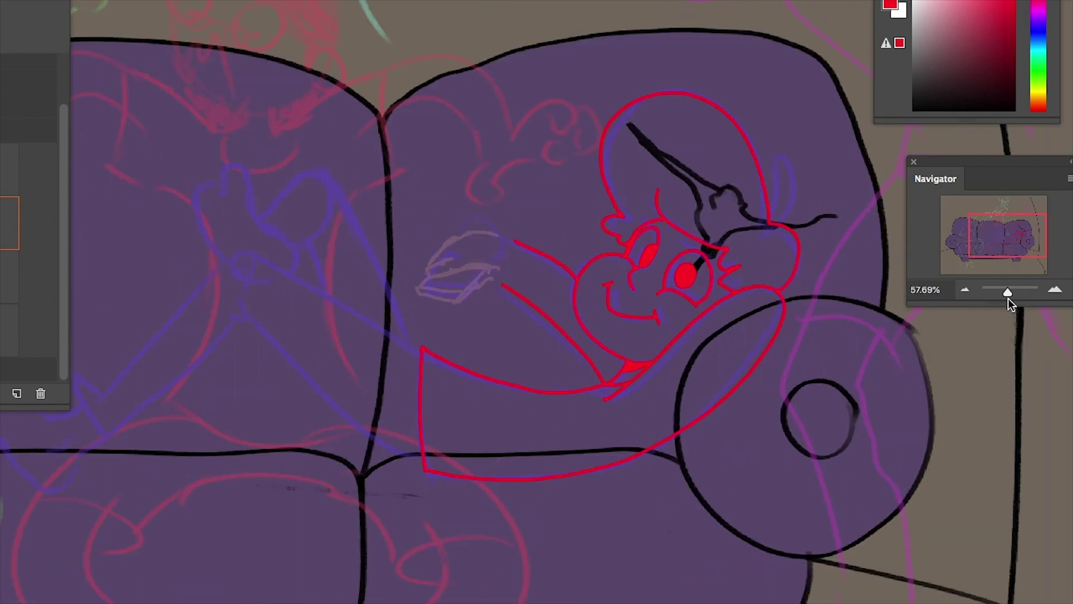
Ink a smooth red shin line down from the knee
{"action": "scroll", "coordinate": [546, 412], "scroll_direction": "left", "scroll_amount": 3}
{"action": "key", "text": "ctrl+shift+z"}
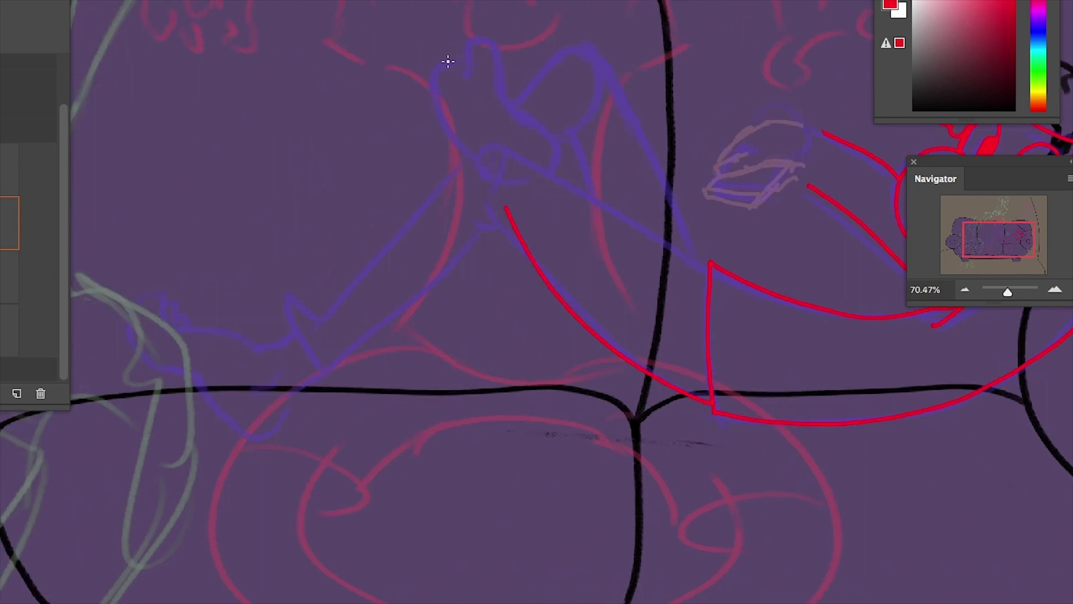
{"action": "key", "text": "ctrl+z"}
{"action": "left_click_drag", "start_coordinate": [502, 208], "coordinate": [324, 358]}
{"action": "key", "text": "ctrl+z"}
{"action": "mouse_move", "coordinate": [480, 221]}
{"action": "left_mouse_down"}
{"action": "mouse_move", "coordinate": [364, 350]}
{"action": "mouse_move", "coordinate": [434, 280]}
{"action": "mouse_move", "coordinate": [332, 353]}
{"action": "mouse_move", "coordinate": [308, 384]}
{"action": "mouse_move", "coordinate": [295, 309]}
{"action": "mouse_move", "coordinate": [317, 325]}
{"action": "mouse_move", "coordinate": [496, 173]}
{"action": "left_mouse_up"}
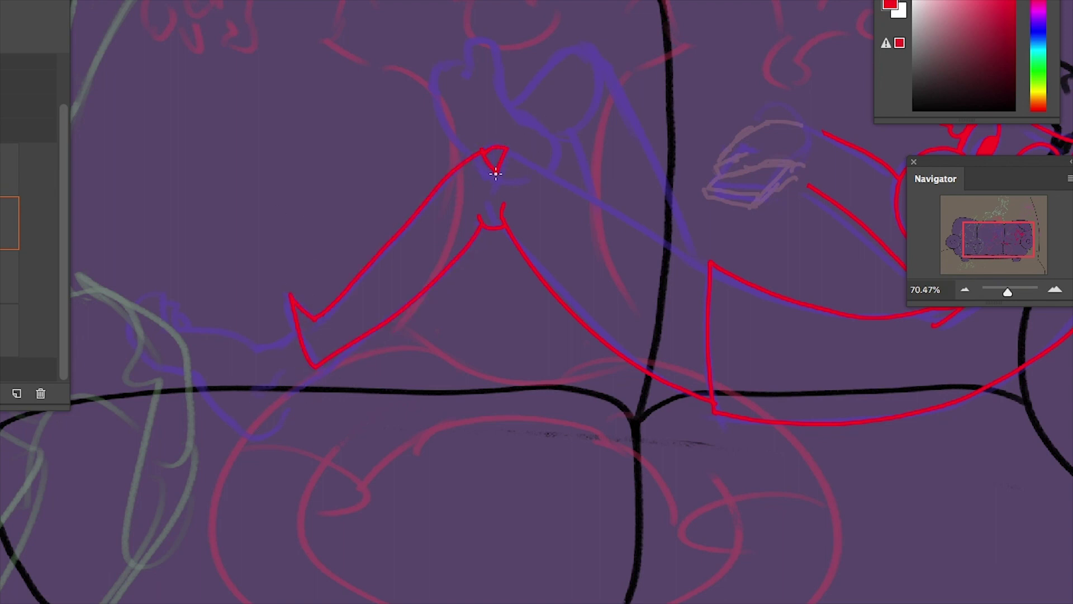
Outline the shoe's top, toe, heel and ankle hook in red
{"action": "scroll", "coordinate": [496, 174], "scroll_direction": "down", "scroll_amount": 3}
{"action": "scroll", "coordinate": [496, 173], "scroll_direction": "right", "scroll_amount": 5}
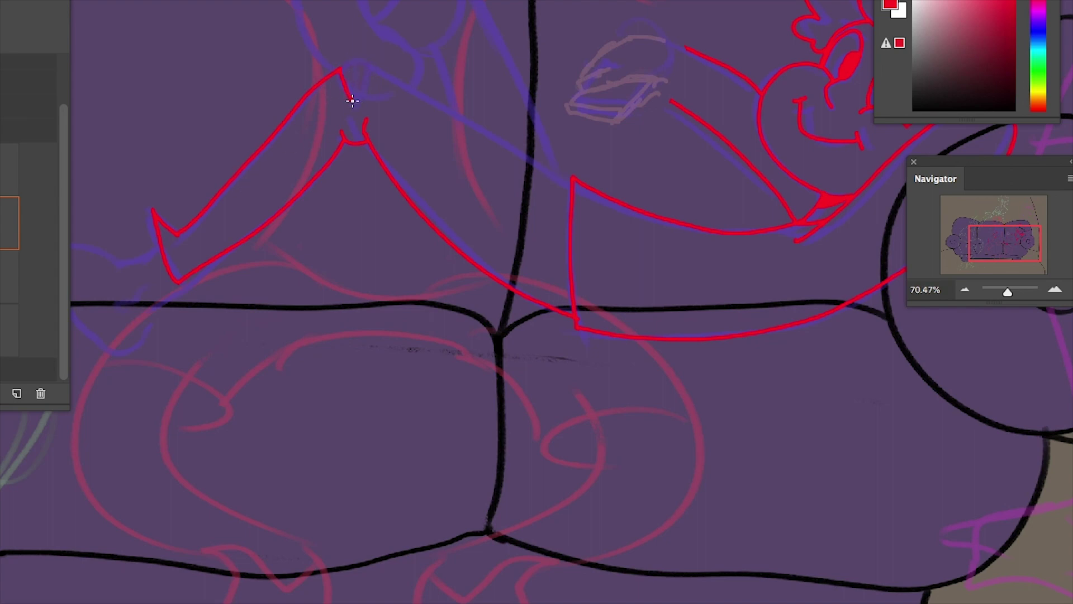
{"action": "scroll", "coordinate": [432, 80], "scroll_direction": "down", "scroll_amount": 1}
{"action": "scroll", "coordinate": [432, 80], "scroll_direction": "right", "scroll_amount": 1}
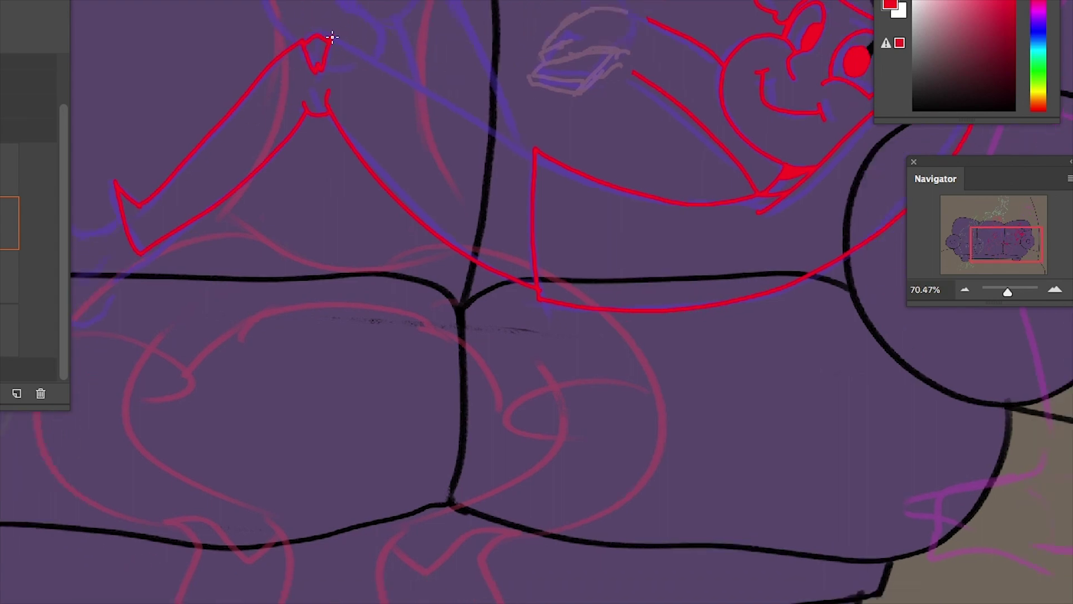
{"action": "scroll", "coordinate": [514, 184], "scroll_direction": "left", "scroll_amount": 10}
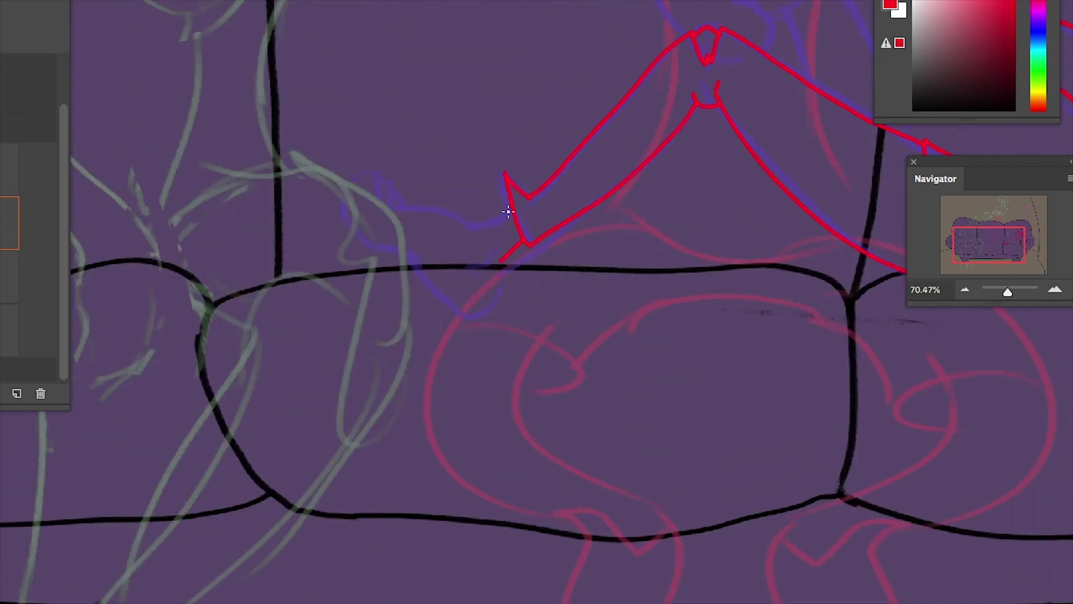
{"action": "mouse_move", "coordinate": [471, 224]}
{"action": "left_mouse_down"}
{"action": "mouse_move", "coordinate": [391, 213]}
{"action": "mouse_move", "coordinate": [371, 173]}
{"action": "left_mouse_up"}
{"action": "mouse_move", "coordinate": [370, 174]}
{"action": "left_mouse_down"}
{"action": "mouse_move", "coordinate": [348, 219]}
{"action": "mouse_move", "coordinate": [412, 267]}
{"action": "left_mouse_up"}
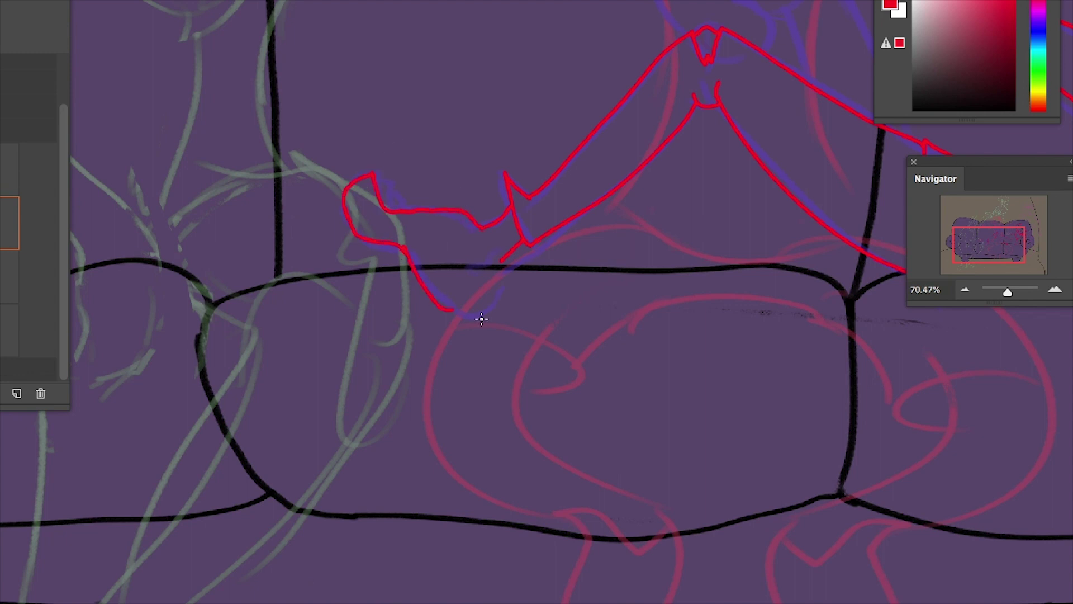
{"action": "key", "text": "ctrl+z"}
{"action": "key", "text": "ctrl+z"}
{"action": "left_click_drag", "start_coordinate": [479, 226], "coordinate": [395, 201]}
{"action": "key", "text": "ctrl+z"}
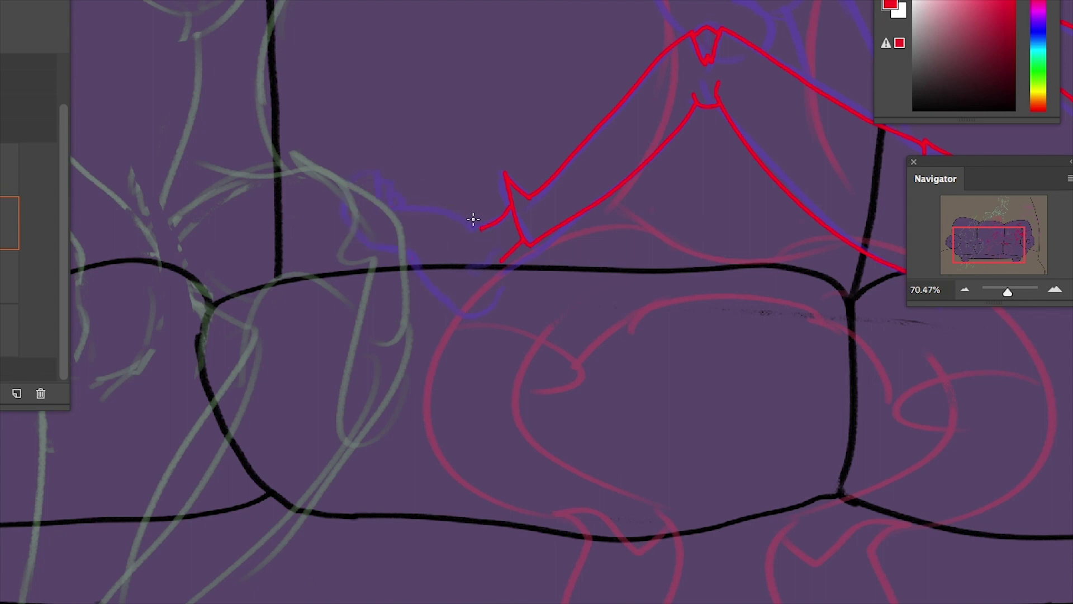
{"action": "mouse_move", "coordinate": [389, 201]}
{"action": "left_mouse_down"}
{"action": "mouse_move", "coordinate": [375, 229]}
{"action": "mouse_move", "coordinate": [438, 301]}
{"action": "left_mouse_up"}
{"action": "left_click_drag", "start_coordinate": [500, 262], "coordinate": [486, 314]}
{"action": "key", "text": "ctrl+z"}
{"action": "key", "text": "ctrl+z"}
{"action": "left_click_drag", "start_coordinate": [502, 262], "coordinate": [468, 312]}
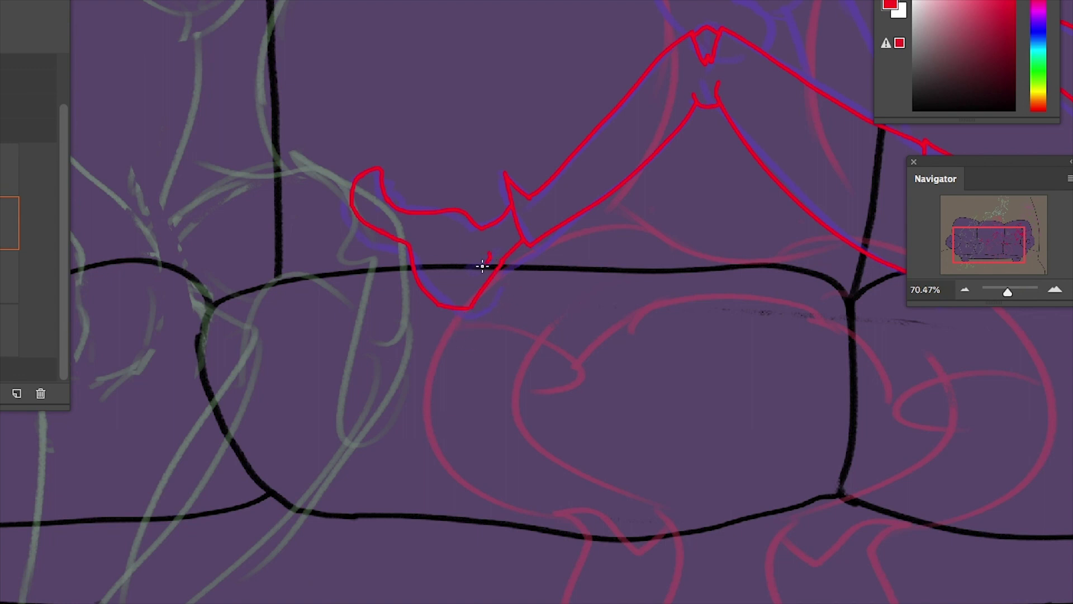
{"action": "left_click_drag", "start_coordinate": [471, 270], "coordinate": [486, 258]}
Ink the second leg's line behind the knee, curving up to the knee
{"action": "left_click_drag", "start_coordinate": [426, 447], "coordinate": [201, 512]}
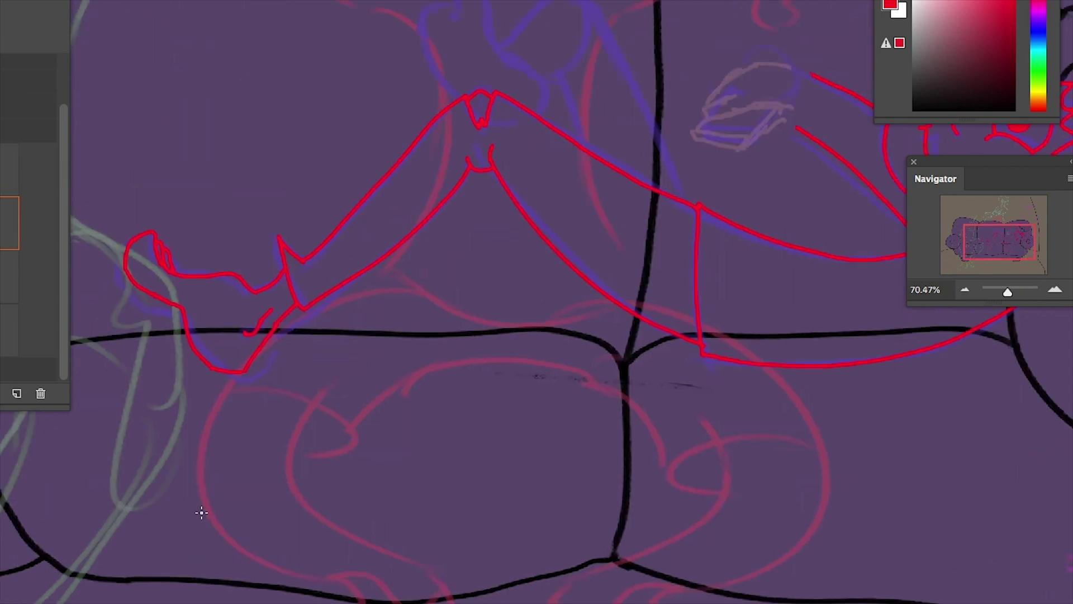
{"action": "left_click_drag", "start_coordinate": [585, 190], "coordinate": [599, 413]}
{"action": "left_click_drag", "start_coordinate": [595, 216], "coordinate": [696, 413]}
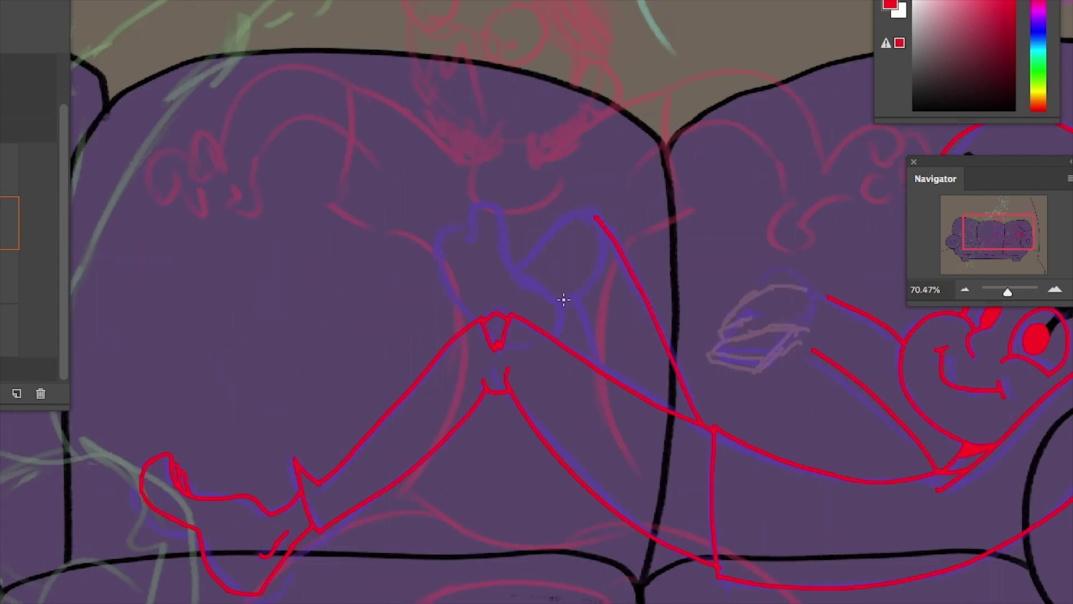
{"action": "mouse_move", "coordinate": [563, 301]}
{"action": "left_mouse_down"}
{"action": "mouse_move", "coordinate": [597, 218]}
{"action": "mouse_move", "coordinate": [511, 267]}
{"action": "left_mouse_up"}
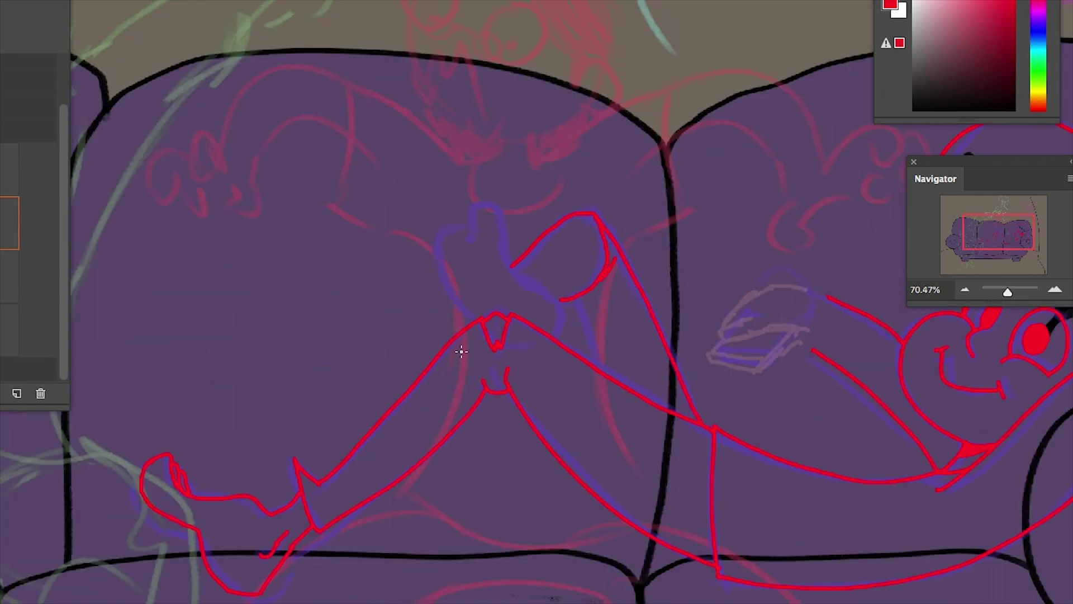
Start the hand resting on the knee by outlining the thumb and wrist
{"action": "left_click_drag", "start_coordinate": [495, 320], "coordinate": [442, 254]}
{"action": "key", "text": "ctrl+z"}
{"action": "mouse_move", "coordinate": [472, 225]}
{"action": "left_mouse_down"}
{"action": "mouse_move", "coordinate": [496, 220]}
{"action": "mouse_move", "coordinate": [493, 238]}
{"action": "mouse_move", "coordinate": [546, 328]}
{"action": "left_mouse_up"}
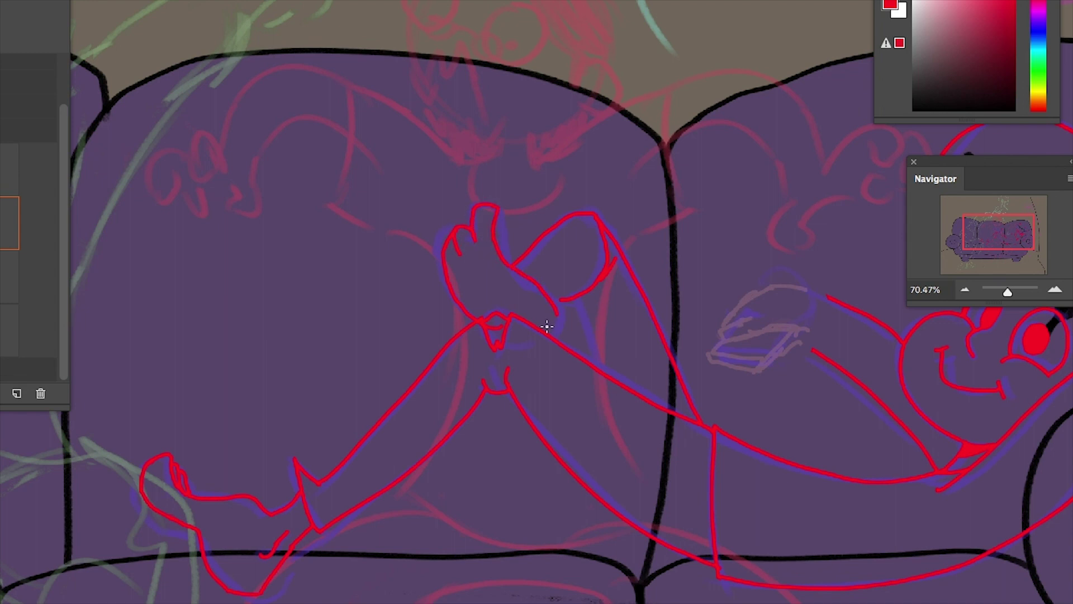
{"action": "key", "text": "ctrl+z"}
{"action": "mouse_move", "coordinate": [472, 224]}
{"action": "left_mouse_down"}
{"action": "mouse_move", "coordinate": [505, 248]}
{"action": "mouse_move", "coordinate": [549, 328]}
{"action": "left_mouse_up"}
{"action": "key", "text": "ctrl+z"}
{"action": "mouse_move", "coordinate": [474, 224]}
{"action": "left_mouse_down"}
{"action": "mouse_move", "coordinate": [506, 272]}
{"action": "mouse_move", "coordinate": [486, 320]}
{"action": "left_mouse_up"}
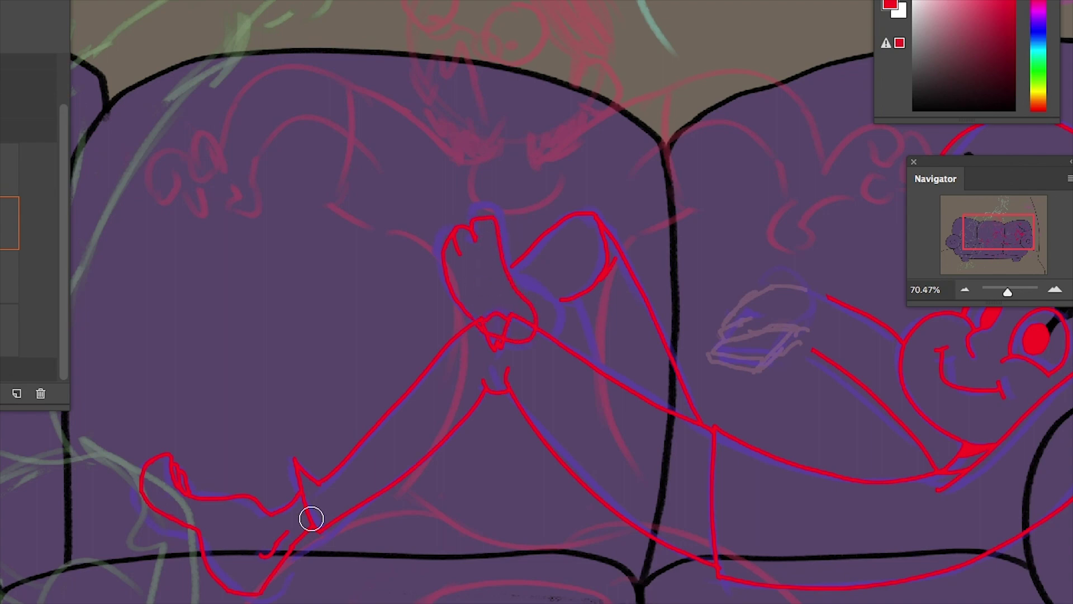
Ink the hand's looping arc over the fist as one continuous red stroke
{"action": "key", "text": "ctrl+z"}
{"action": "left_click_drag", "start_coordinate": [1007, 291], "coordinate": [1012, 291]}
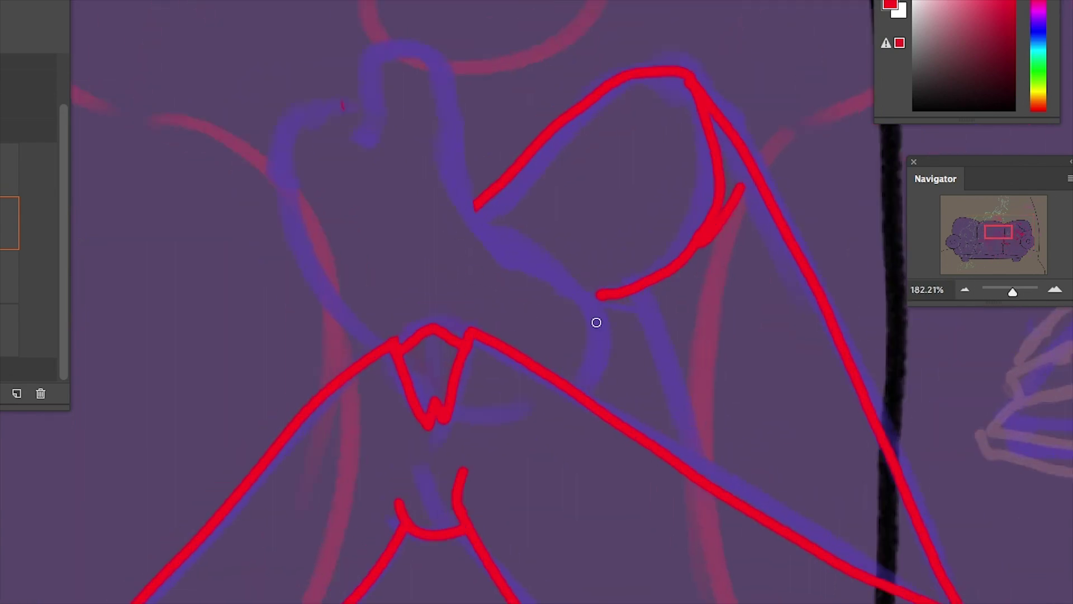
{"action": "left_click_drag", "start_coordinate": [484, 194], "coordinate": [551, 127]}
{"action": "key", "text": "ctrl+z"}
{"action": "key", "text": "ctrl+z"}
{"action": "key", "text": "ctrl+z"}
{"action": "key", "text": "ctrl+z"}
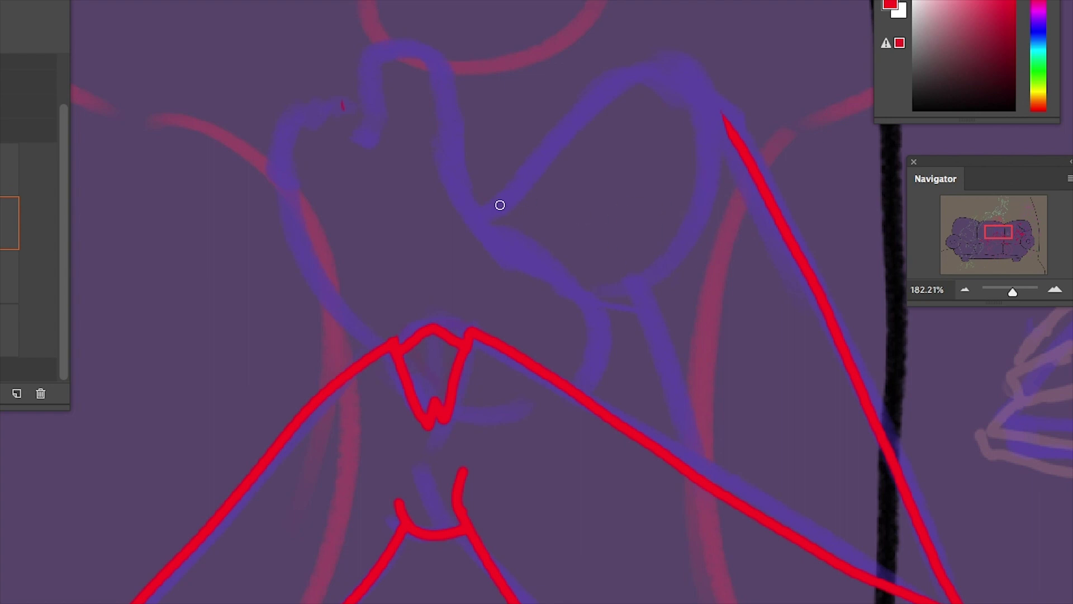
{"action": "mouse_move", "coordinate": [498, 203]}
{"action": "left_mouse_down"}
{"action": "mouse_move", "coordinate": [743, 180]}
{"action": "mouse_move", "coordinate": [698, 262]}
{"action": "left_mouse_up"}
{"action": "key", "text": "ctrl+z"}
{"action": "left_click_drag", "start_coordinate": [595, 313], "coordinate": [708, 158]}
{"action": "key", "text": "ctrl+z"}
{"action": "left_click_drag", "start_coordinate": [591, 302], "coordinate": [720, 135]}
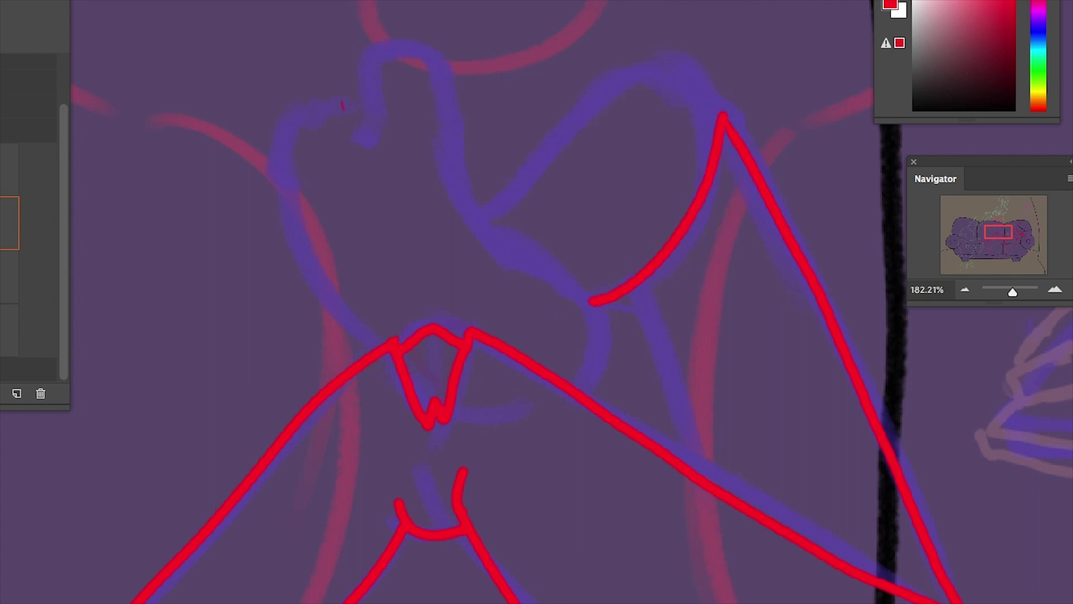
{"action": "key", "text": "ctrl+z"}
{"action": "mouse_move", "coordinate": [719, 120]}
{"action": "left_mouse_down"}
{"action": "mouse_move", "coordinate": [621, 300]}
{"action": "mouse_move", "coordinate": [489, 204]}
{"action": "mouse_move", "coordinate": [720, 120]}
{"action": "left_mouse_up"}
{"action": "key", "text": "ctrl+z"}
{"action": "key", "text": "ctrl+z"}
{"action": "key", "text": "ctrl+z"}
{"action": "mouse_move", "coordinate": [602, 304]}
{"action": "left_mouse_down"}
{"action": "mouse_move", "coordinate": [710, 105]}
{"action": "mouse_move", "coordinate": [716, 118]}
{"action": "mouse_move", "coordinate": [500, 221]}
{"action": "left_mouse_up"}
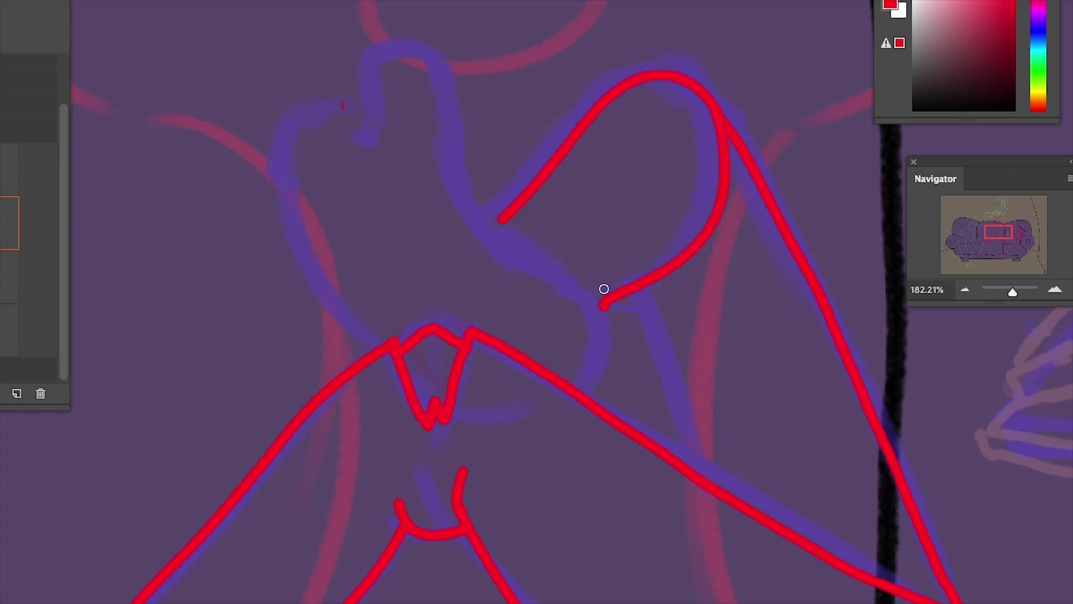
Ink the raised foot's edge and the crossing leg lines along the blue sketch
{"action": "left_click_drag", "start_coordinate": [682, 393], "coordinate": [518, 197]}
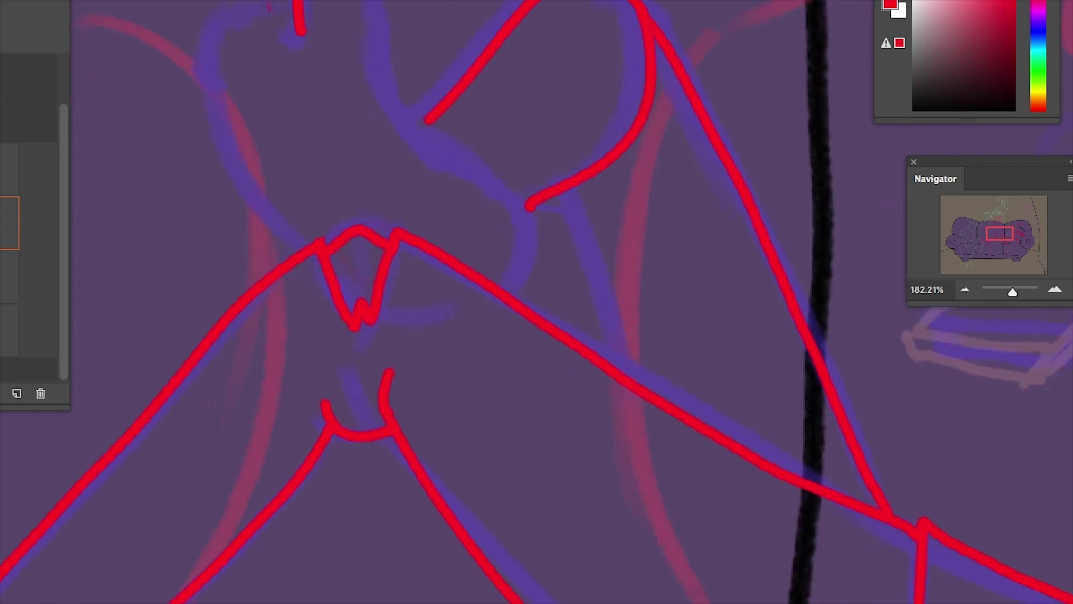
{"action": "key", "text": "ctrl+z"}
{"action": "left_click_drag", "start_coordinate": [363, 3], "coordinate": [373, 48]}
{"action": "mouse_move", "coordinate": [236, 166]}
{"action": "left_mouse_down"}
{"action": "mouse_move", "coordinate": [222, 79]}
{"action": "mouse_move", "coordinate": [234, 24]}
{"action": "left_mouse_up"}
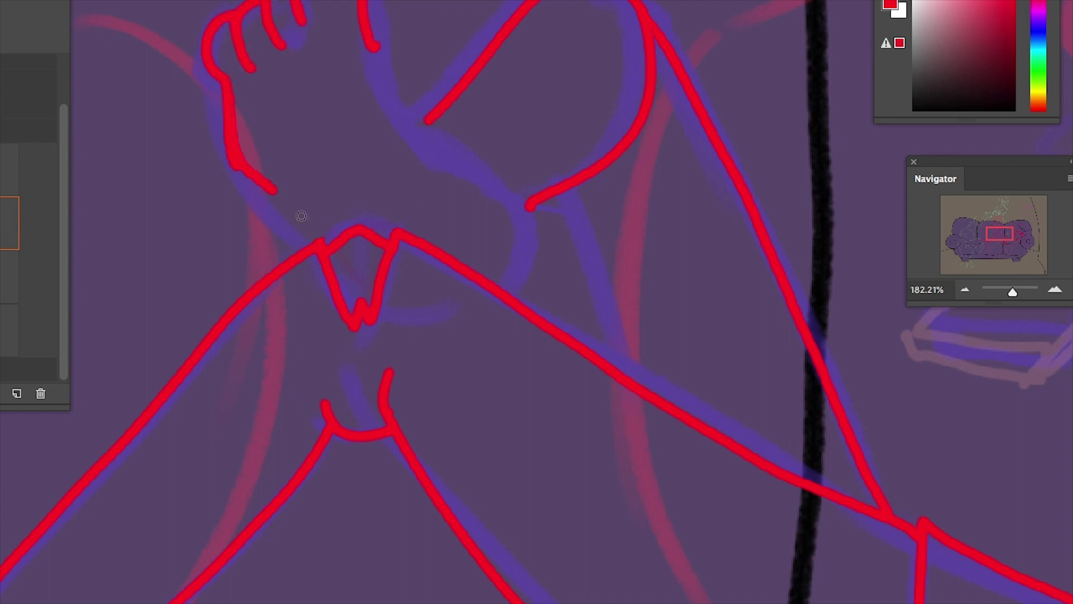
{"action": "left_click_drag", "start_coordinate": [244, 173], "coordinate": [414, 349]}
{"action": "mouse_move", "coordinate": [373, 49]}
{"action": "left_mouse_down"}
{"action": "mouse_move", "coordinate": [402, 304]}
{"action": "mouse_move", "coordinate": [498, 280]}
{"action": "mouse_move", "coordinate": [428, 295]}
{"action": "mouse_move", "coordinate": [485, 270]}
{"action": "left_mouse_up"}
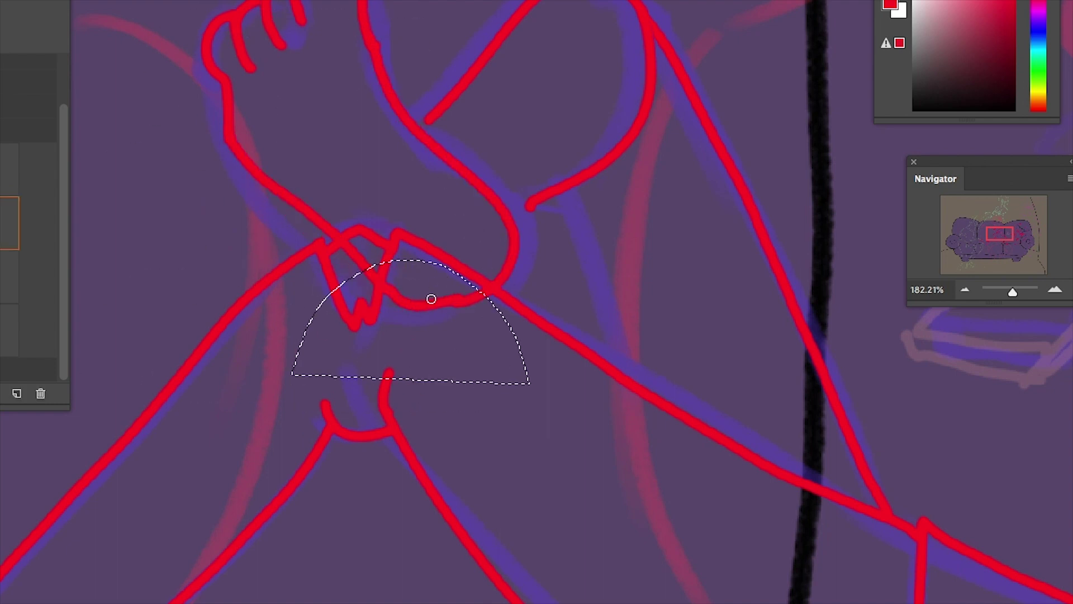
Lasso the red foot strokes and commit an unchanged transform, then deselect
{"action": "mouse_move", "coordinate": [294, 351]}
{"action": "left_mouse_down"}
{"action": "mouse_move", "coordinate": [438, 132]}
{"action": "mouse_move", "coordinate": [300, 378]}
{"action": "left_mouse_up"}
{"action": "key", "text": "ctrl+t"}
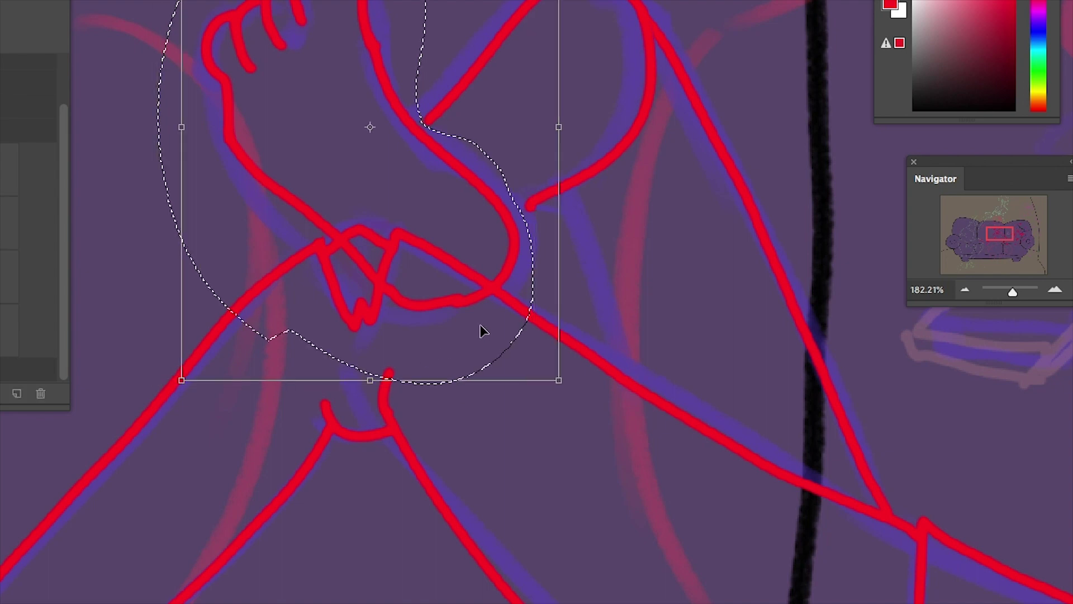
{"action": "key", "text": "Return"}
{"action": "key", "text": "ctrl+d"}
Return to a small brush and erase the heel and ankle line segment
{"action": "key", "text": "b"}
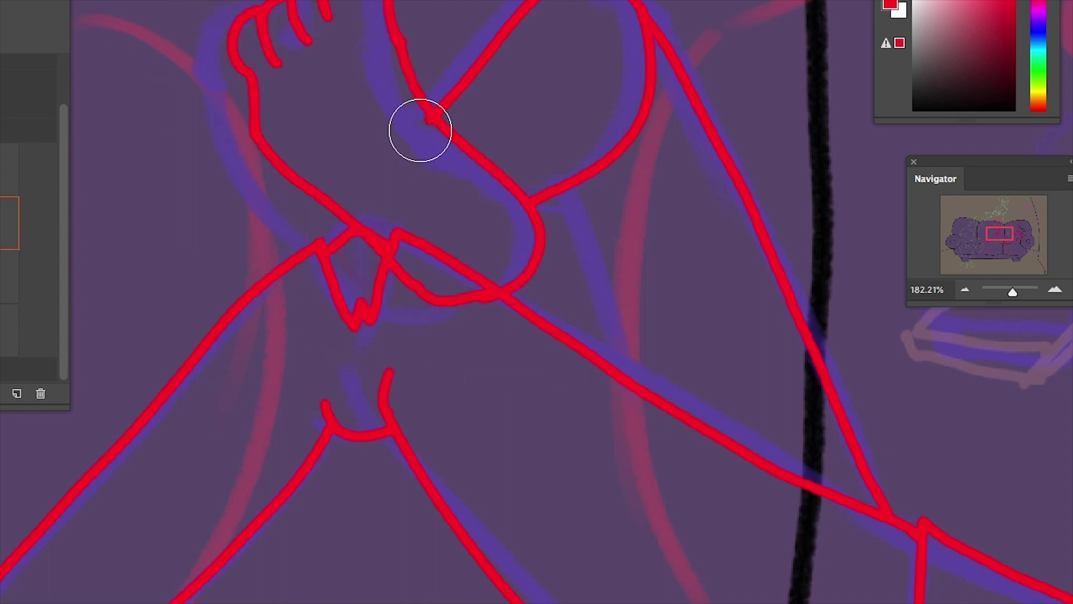
{"action": "key", "text": "bracketleft"}
{"action": "key", "text": "bracketleft"}
{"action": "key", "text": "bracketleft"}
{"action": "key", "text": "bracketleft"}
{"action": "key", "text": "bracketleft"}
{"action": "key", "text": "bracketright"}
{"action": "key", "text": "bracketleft"}
{"action": "left_click_drag", "start_coordinate": [1013, 291], "coordinate": [1010, 292]}
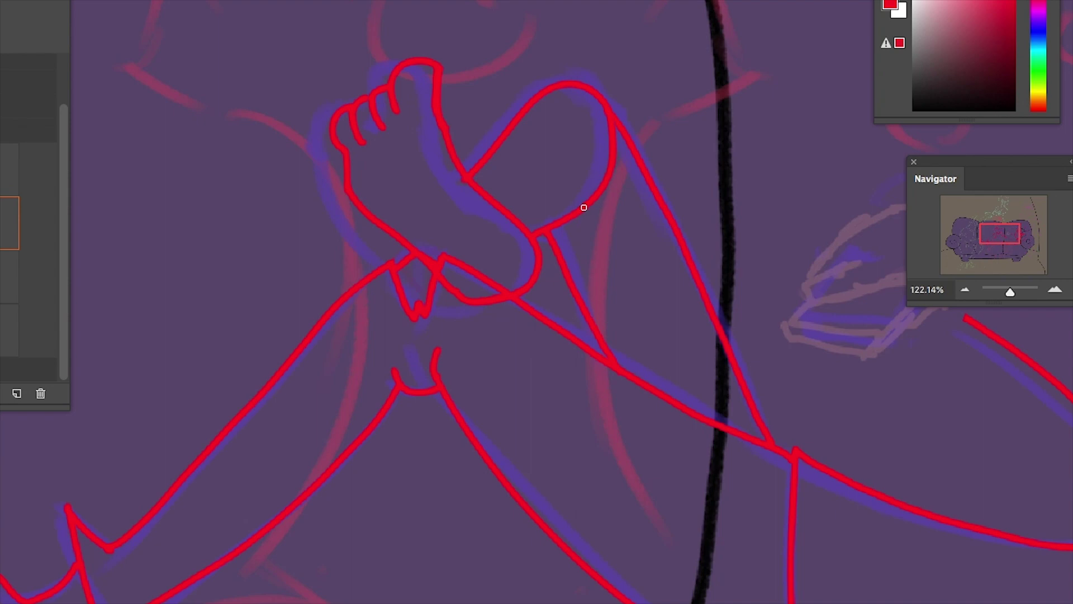
{"action": "key", "text": "bracketleft"}
{"action": "key", "text": "bracketleft"}
{"action": "key", "text": "bracketleft"}
{"action": "key", "text": "bracketleft"}
{"action": "left_click_drag", "start_coordinate": [1009, 292], "coordinate": [1012, 296]}
{"action": "left_click_drag", "start_coordinate": [382, 231], "coordinate": [347, 160]}
{"action": "key", "text": "e"}
{"action": "key", "text": "b"}
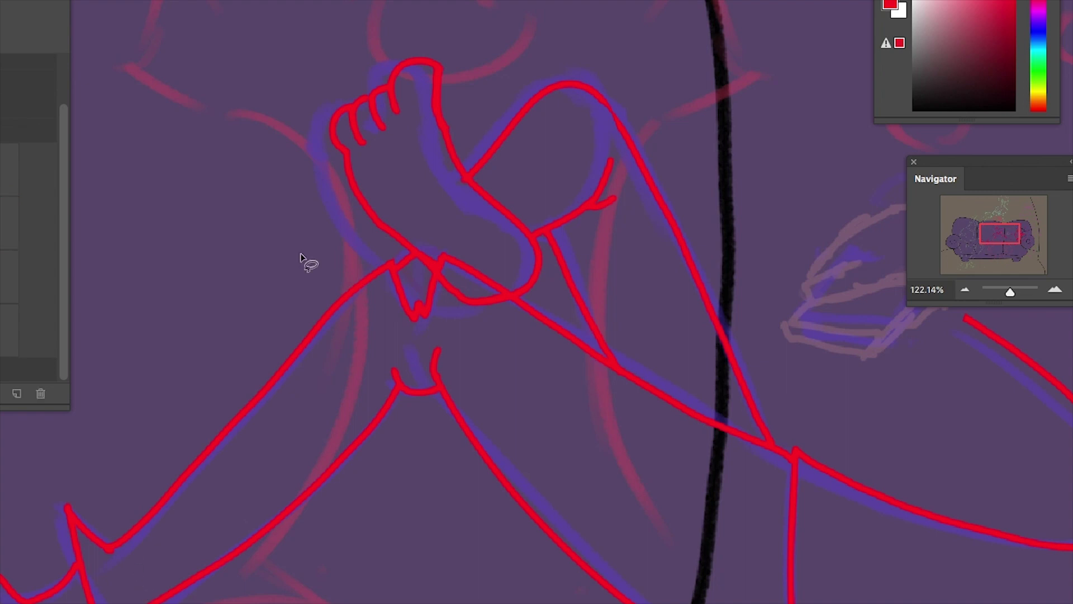
Scale the lassoed foot strokes down and rotate them about -4.4° counter-clockwise
{"action": "mouse_move", "coordinate": [301, 254]}
{"action": "left_mouse_down"}
{"action": "mouse_move", "coordinate": [471, 175]}
{"action": "mouse_move", "coordinate": [546, 256]}
{"action": "mouse_move", "coordinate": [293, 246]}
{"action": "left_mouse_up"}
{"action": "key", "text": "ctrl+t"}
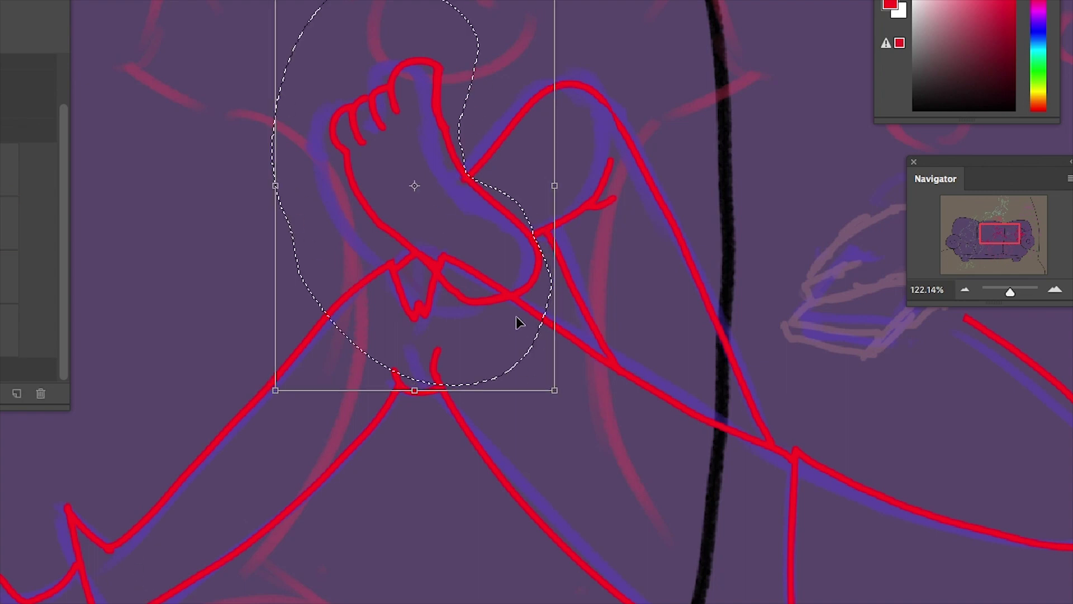
{"action": "left_click_drag", "start_coordinate": [556, 388], "coordinate": [570, 341]}
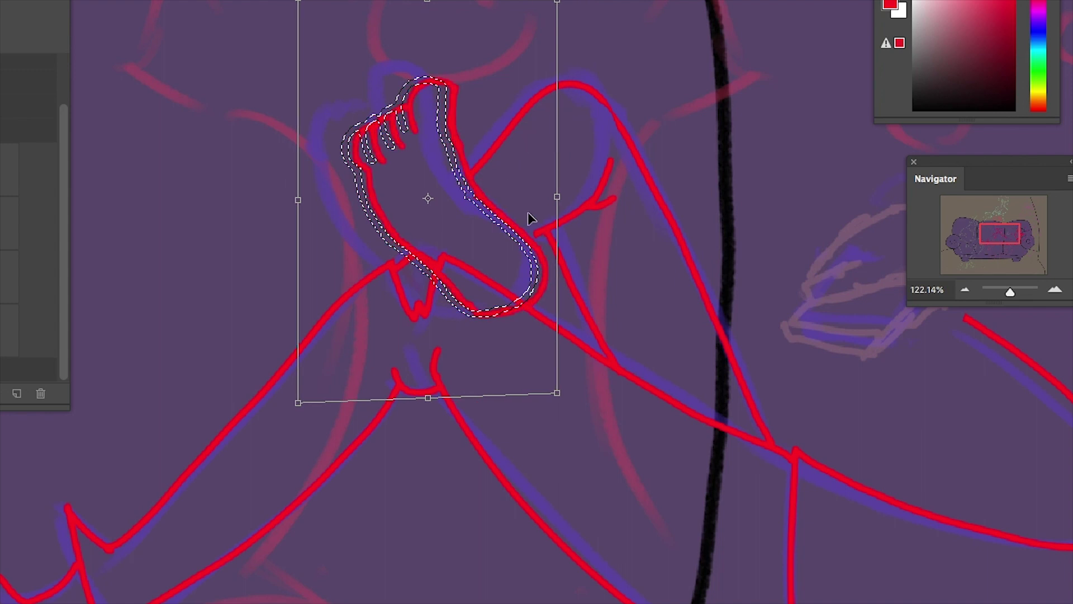
{"action": "left_click_drag", "start_coordinate": [584, 288], "coordinate": [586, 263]}
{"action": "key", "text": "Return"}
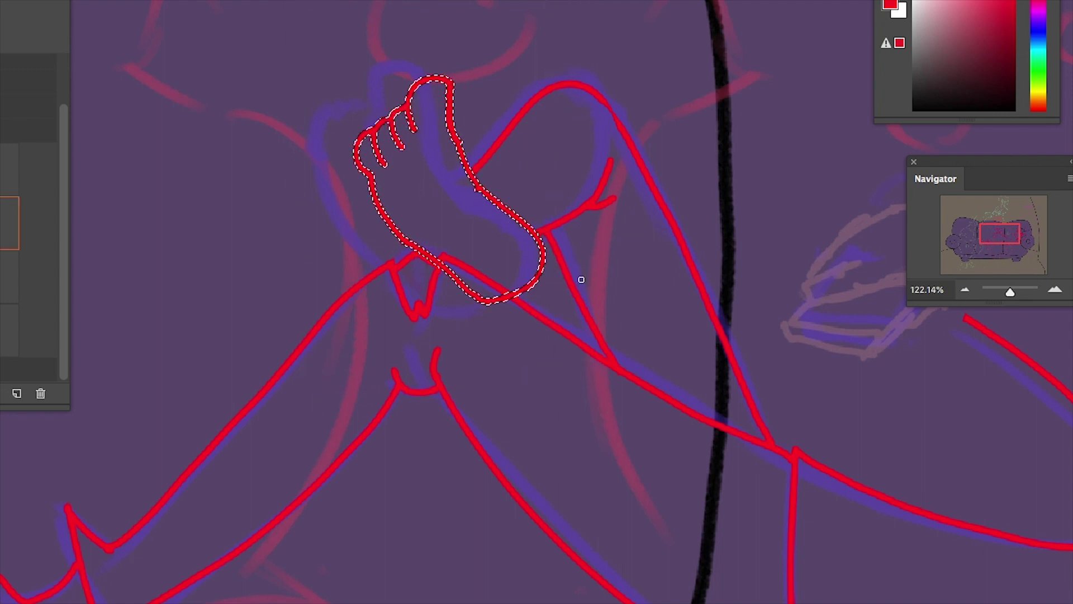
{"action": "key", "text": "ctrl+d"}
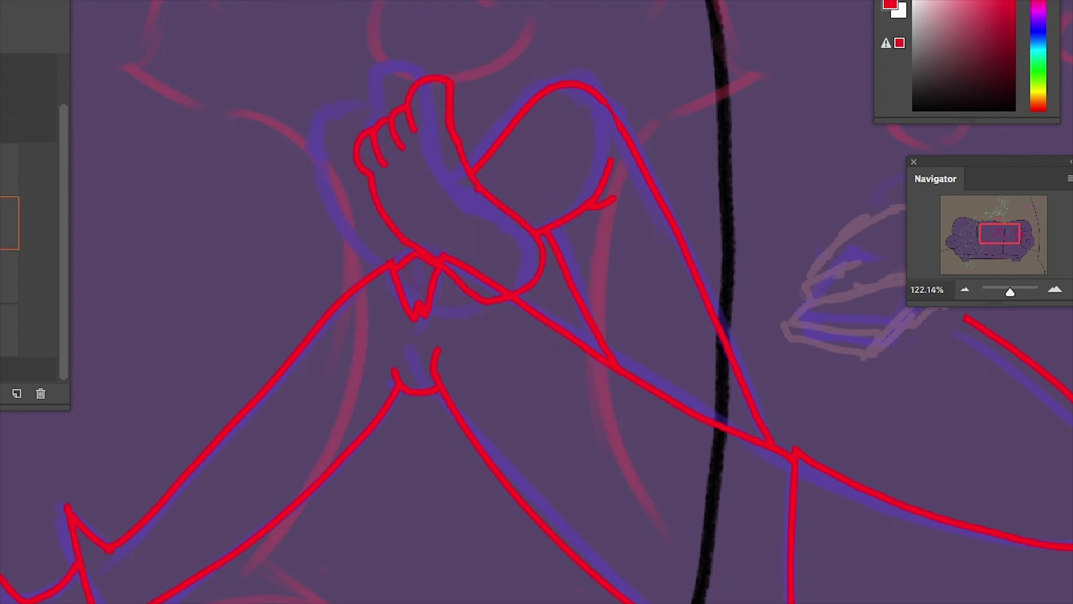
{"action": "left_click_drag", "start_coordinate": [1010, 291], "coordinate": [1010, 291]}
Erase and redraw the red toe outline, a straighter foot side and a shorter curved heel
{"action": "mouse_move", "coordinate": [442, 90]}
{"action": "left_mouse_down"}
{"action": "mouse_move", "coordinate": [481, 206]}
{"action": "mouse_move", "coordinate": [374, 163]}
{"action": "mouse_move", "coordinate": [475, 186]}
{"action": "left_mouse_up"}
{"action": "left_click_drag", "start_coordinate": [474, 167], "coordinate": [389, 126]}
{"action": "mouse_move", "coordinate": [528, 226]}
{"action": "left_mouse_down"}
{"action": "mouse_move", "coordinate": [521, 261]}
{"action": "mouse_move", "coordinate": [539, 265]}
{"action": "left_mouse_up"}
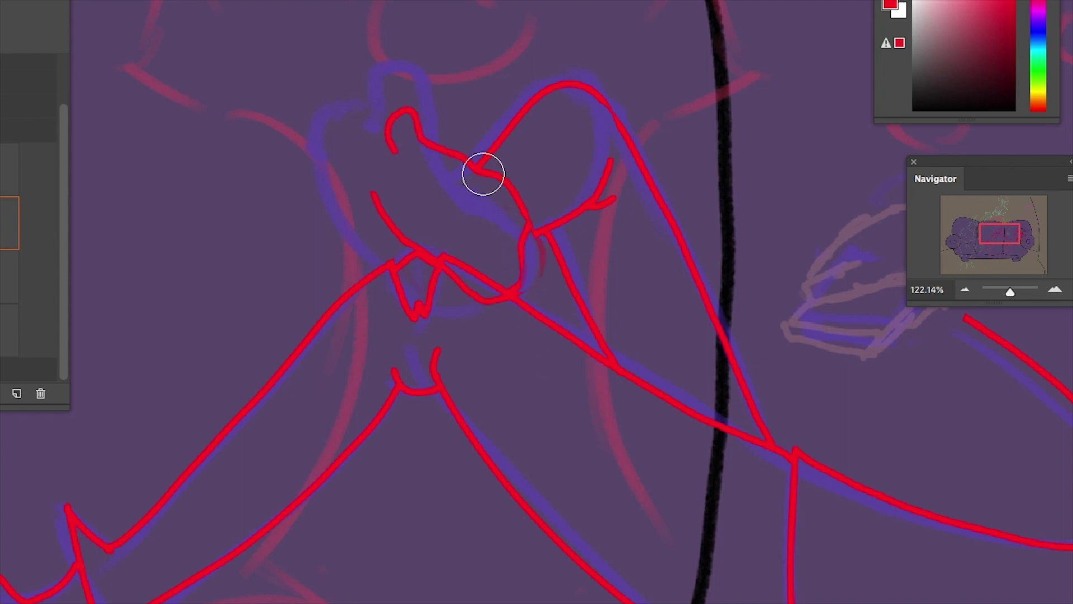
{"action": "left_click_drag", "start_coordinate": [479, 176], "coordinate": [491, 204]}
{"action": "left_click_drag", "start_coordinate": [385, 193], "coordinate": [376, 223]}
{"action": "left_click_drag", "start_coordinate": [380, 185], "coordinate": [406, 225]}
Rework the ankle strokes and clear stray toe, heel and inner-foot lines
{"action": "mouse_move", "coordinate": [491, 301]}
{"action": "left_mouse_down"}
{"action": "mouse_move", "coordinate": [508, 323]}
{"action": "mouse_move", "coordinate": [522, 232]}
{"action": "left_mouse_up"}
{"action": "left_click_drag", "start_coordinate": [455, 272], "coordinate": [470, 295]}
{"action": "left_click_drag", "start_coordinate": [479, 178], "coordinate": [484, 202]}
{"action": "left_click_drag", "start_coordinate": [350, 218], "coordinate": [379, 130]}
{"action": "left_click_drag", "start_coordinate": [384, 195], "coordinate": [408, 227]}
{"action": "mouse_move", "coordinate": [370, 159]}
{"action": "left_mouse_down"}
{"action": "mouse_move", "coordinate": [387, 219]}
{"action": "mouse_move", "coordinate": [372, 186]}
{"action": "left_mouse_up"}
{"action": "left_click_drag", "start_coordinate": [414, 236], "coordinate": [391, 230]}
Try new toes and a longer ankle line, then undo them, leaving the foot cleared
{"action": "left_click_drag", "start_coordinate": [1012, 286], "coordinate": [1013, 287]}
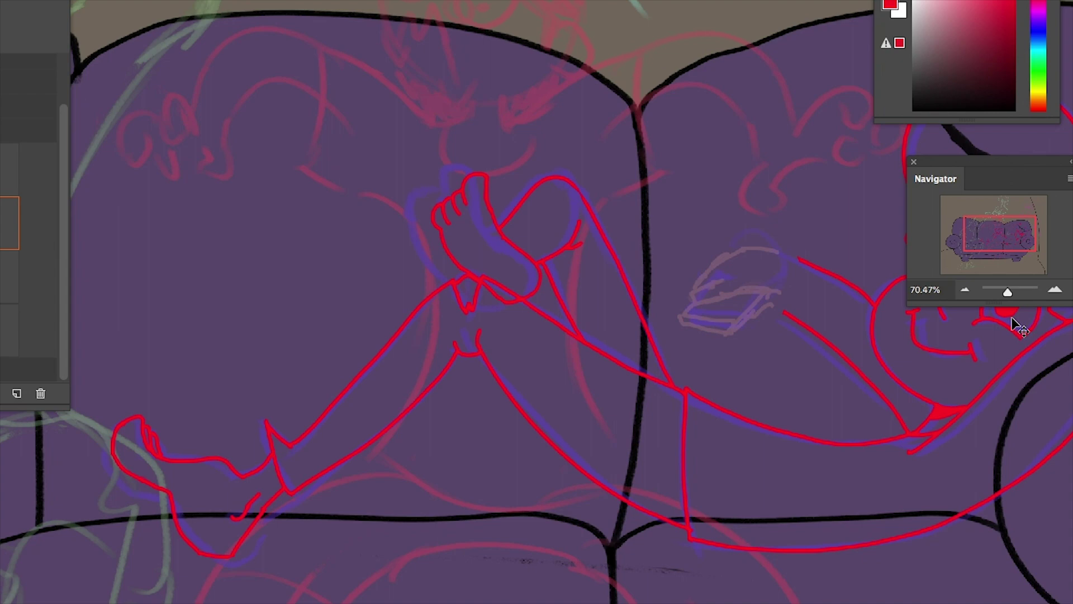
{"action": "left_click_drag", "start_coordinate": [1007, 291], "coordinate": [1013, 291]}
{"action": "key", "text": "ctrl+z"}
{"action": "key", "text": "ctrl+z"}
{"action": "key", "text": "ctrl+z"}
{"action": "key", "text": "ctrl+z"}
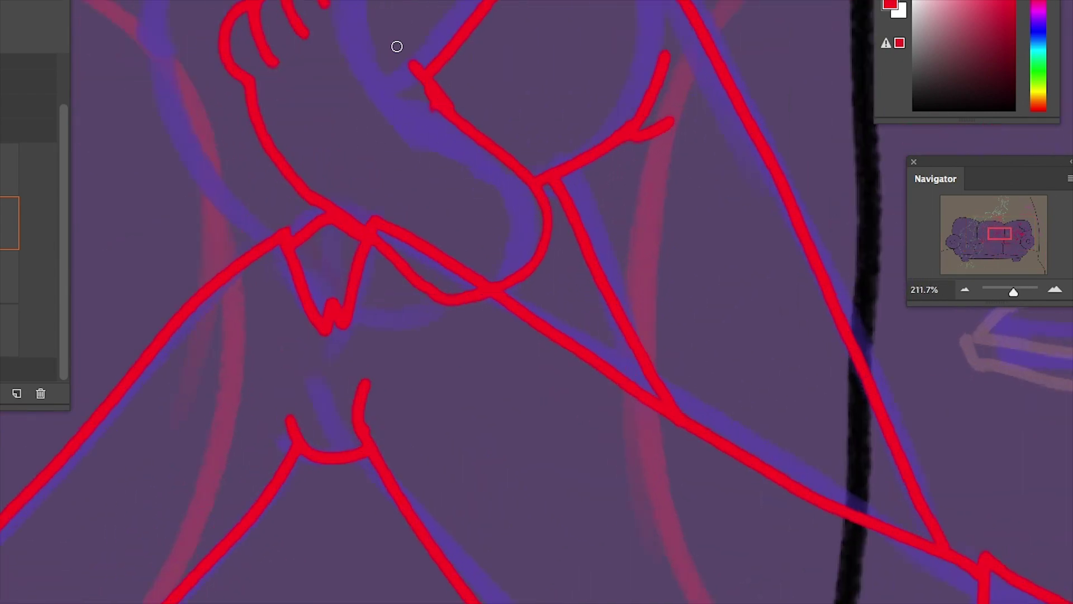
{"action": "mouse_move", "coordinate": [271, 8]}
{"action": "left_mouse_down"}
{"action": "mouse_move", "coordinate": [268, 65]}
{"action": "mouse_move", "coordinate": [264, 33]}
{"action": "mouse_move", "coordinate": [242, 77]}
{"action": "mouse_move", "coordinate": [272, 30]}
{"action": "mouse_move", "coordinate": [244, 45]}
{"action": "mouse_move", "coordinate": [252, 104]}
{"action": "left_mouse_up"}
{"action": "key", "text": "ctrl+z"}
{"action": "key", "text": "ctrl+z"}
{"action": "key", "text": "bracketright"}
{"action": "key", "text": "bracketright"}
{"action": "key", "text": "bracketright"}
{"action": "key", "text": "bracketright"}
{"action": "key", "text": "bracketright"}
{"action": "key", "text": "bracketright"}
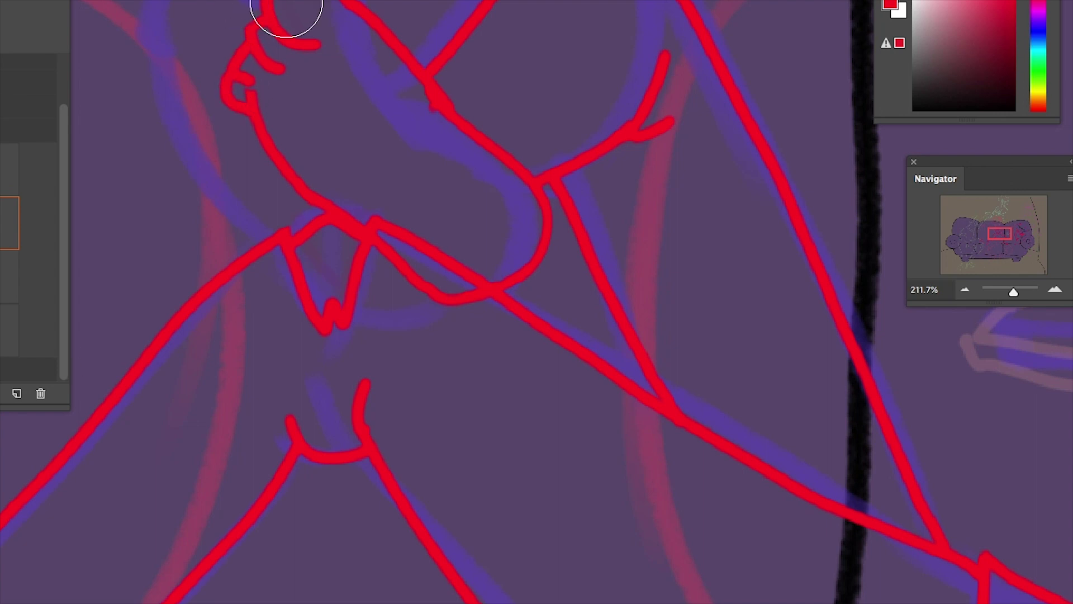
{"action": "key", "text": "ctrl+z"}
{"action": "left_click_drag", "start_coordinate": [1013, 291], "coordinate": [1004, 295]}
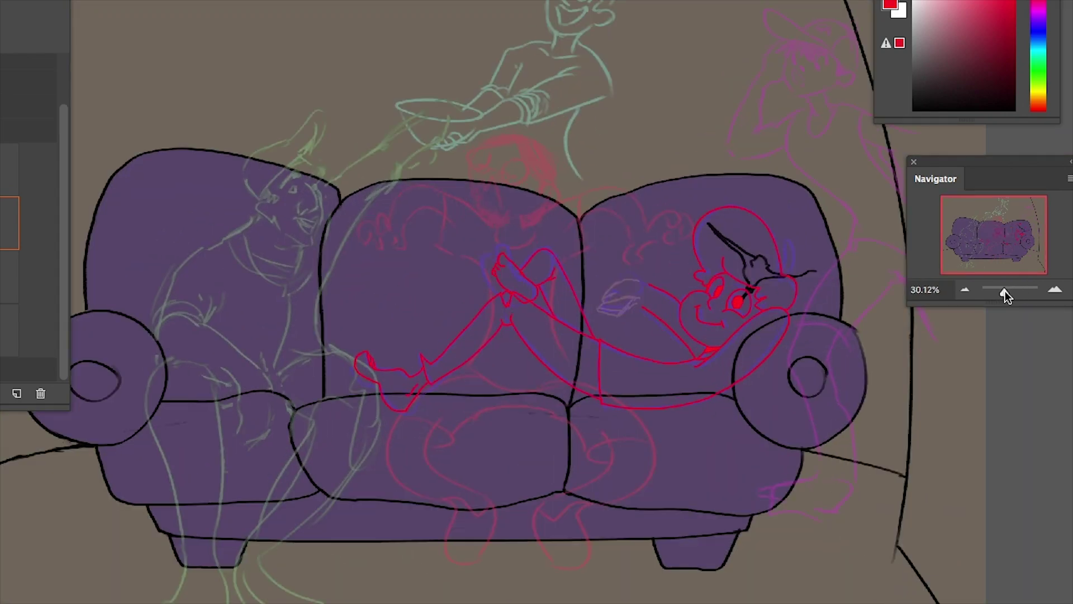
{"action": "left_click", "coordinate": [530, 352]}
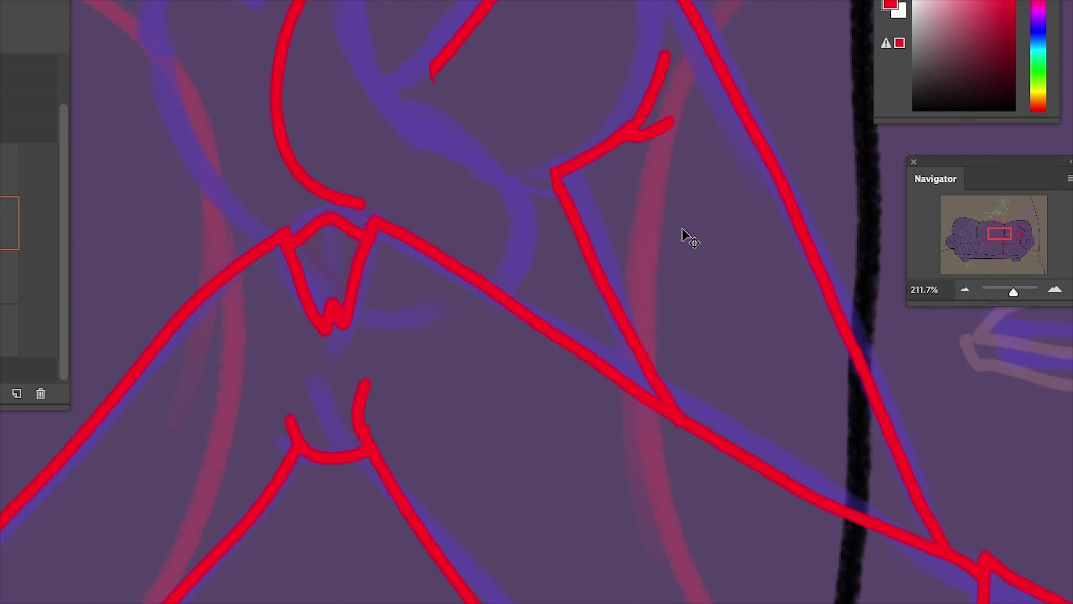
{"action": "left_click", "coordinate": [938, 36]}
{"action": "mouse_move", "coordinate": [319, 207]}
{"action": "left_mouse_down"}
{"action": "mouse_move", "coordinate": [278, 45]}
{"action": "mouse_move", "coordinate": [285, 3]}
{"action": "left_mouse_up"}
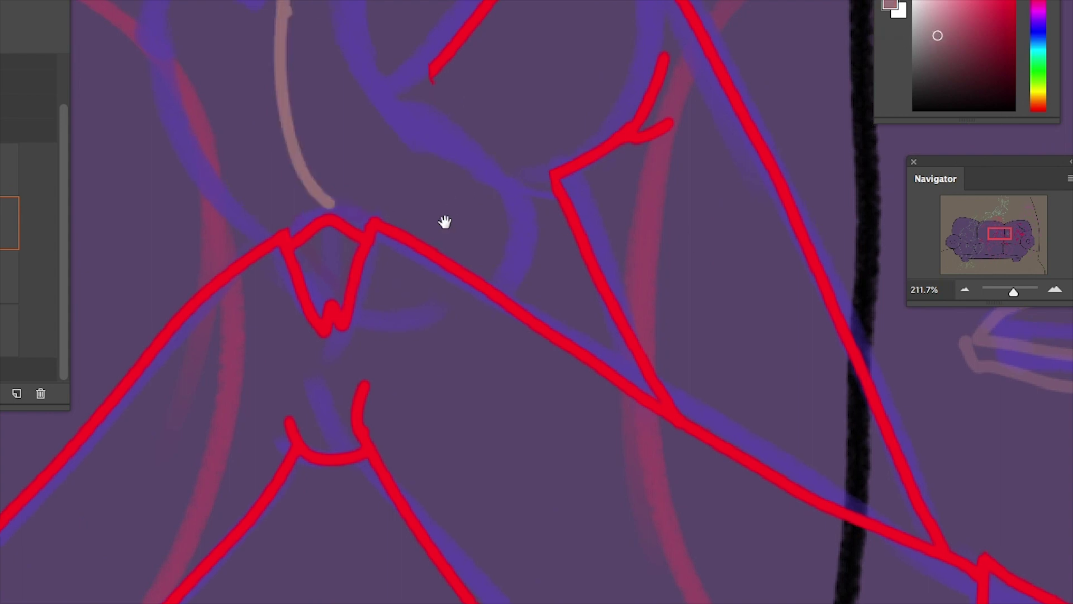
{"action": "left_click_drag", "start_coordinate": [443, 220], "coordinate": [421, 287]}
{"action": "left_click_drag", "start_coordinate": [447, 3], "coordinate": [422, 154]}
{"action": "left_click_drag", "start_coordinate": [341, 3], "coordinate": [339, 17]}
{"action": "left_click_drag", "start_coordinate": [269, 3], "coordinate": [243, 64]}
{"action": "mouse_move", "coordinate": [292, 250]}
{"action": "left_mouse_down"}
{"action": "mouse_move", "coordinate": [287, 115]}
{"action": "mouse_move", "coordinate": [408, 380]}
{"action": "left_mouse_up"}
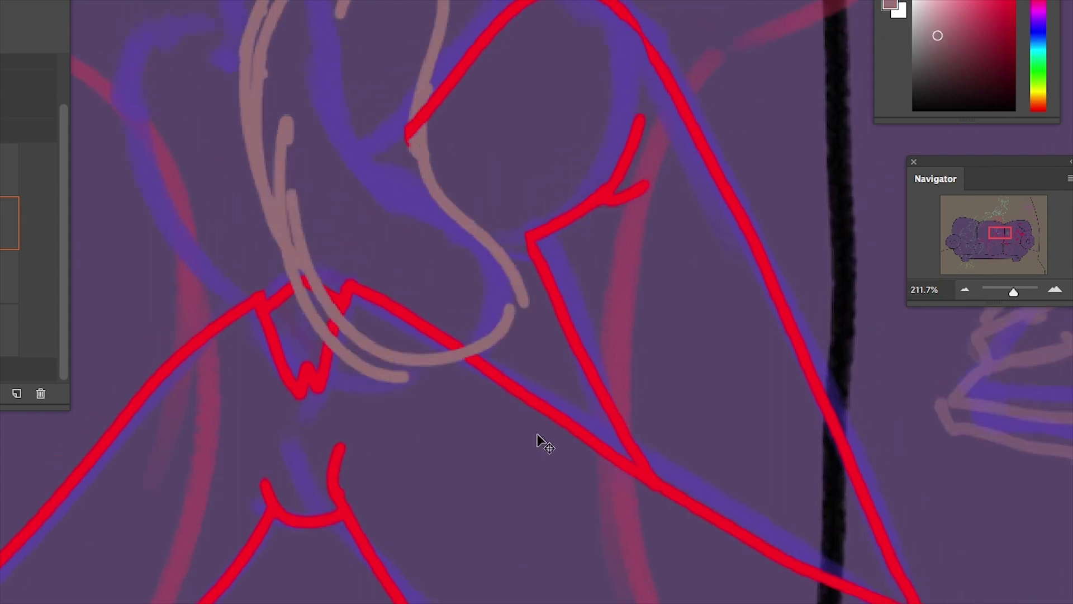
{"action": "key", "text": "ctrl+t"}
{"action": "mouse_move", "coordinate": [503, 402]}
{"action": "left_mouse_down"}
{"action": "mouse_move", "coordinate": [471, 371]}
{"action": "mouse_move", "coordinate": [487, 348]}
{"action": "left_mouse_up"}
{"action": "key", "text": "Return"}
{"action": "mouse_move", "coordinate": [411, 6]}
{"action": "left_mouse_down"}
{"action": "mouse_move", "coordinate": [498, 335]}
{"action": "mouse_move", "coordinate": [520, 374]}
{"action": "left_mouse_up"}
{"action": "mouse_move", "coordinate": [359, 3]}
{"action": "left_mouse_down"}
{"action": "mouse_move", "coordinate": [453, 223]}
{"action": "mouse_move", "coordinate": [483, 358]}
{"action": "left_mouse_up"}
{"action": "mouse_move", "coordinate": [245, 20]}
{"action": "left_mouse_down"}
{"action": "mouse_move", "coordinate": [224, 33]}
{"action": "mouse_move", "coordinate": [329, 382]}
{"action": "mouse_move", "coordinate": [271, 134]}
{"action": "mouse_move", "coordinate": [237, 205]}
{"action": "mouse_move", "coordinate": [363, 411]}
{"action": "left_mouse_up"}
{"action": "key", "text": "ctrl+z"}
{"action": "key", "text": "ctrl+z"}
{"action": "left_click_drag", "start_coordinate": [235, 129], "coordinate": [380, 386]}
{"action": "key", "text": "ctrl+z"}
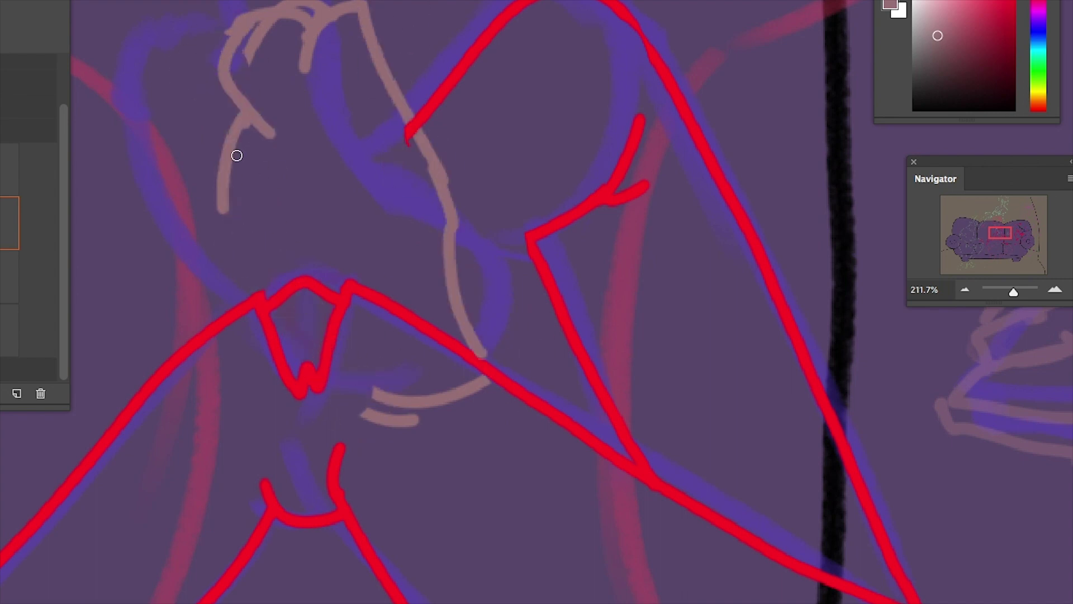
{"action": "left_click_drag", "start_coordinate": [235, 156], "coordinate": [301, 346]}
{"action": "left_click_drag", "start_coordinate": [302, 346], "coordinate": [391, 416]}
{"action": "left_click_drag", "start_coordinate": [443, 362], "coordinate": [427, 394]}
{"action": "mouse_move", "coordinate": [393, 60]}
{"action": "left_mouse_down"}
{"action": "mouse_move", "coordinate": [401, 112]}
{"action": "mouse_move", "coordinate": [445, 184]}
{"action": "left_mouse_up"}
{"action": "left_click_drag", "start_coordinate": [414, 137], "coordinate": [469, 424]}
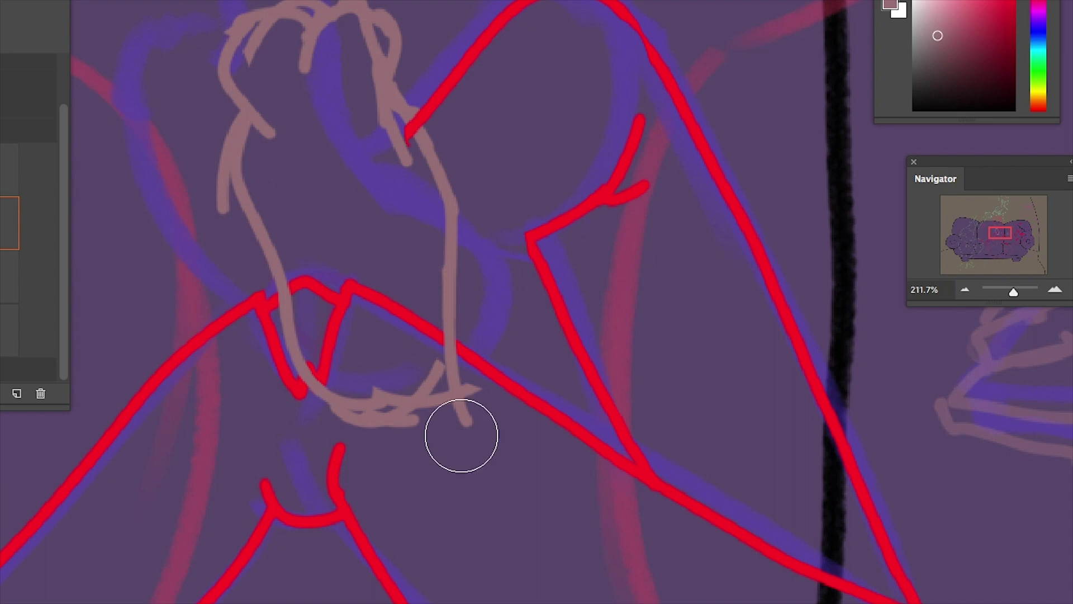
{"action": "key", "text": "ctrl+z"}
{"action": "key", "text": "ctrl+z"}
{"action": "key", "text": "ctrl+z"}
{"action": "key", "text": "ctrl+z"}
{"action": "left_click_drag", "start_coordinate": [1014, 291], "coordinate": [1004, 292]}
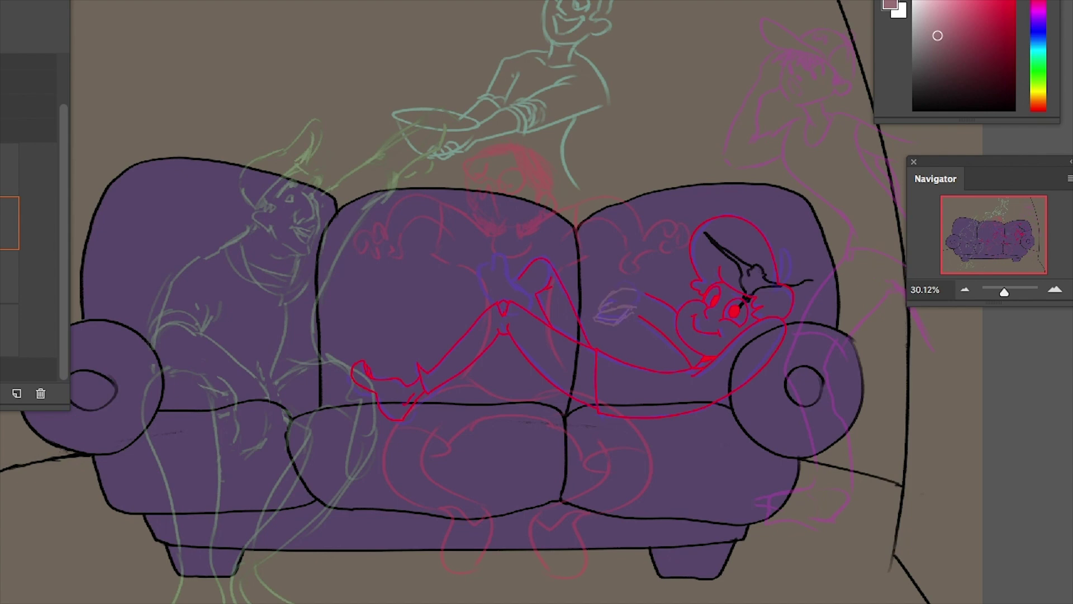
{"action": "scroll", "coordinate": [793, 381], "scroll_direction": "up", "scroll_amount": 5}
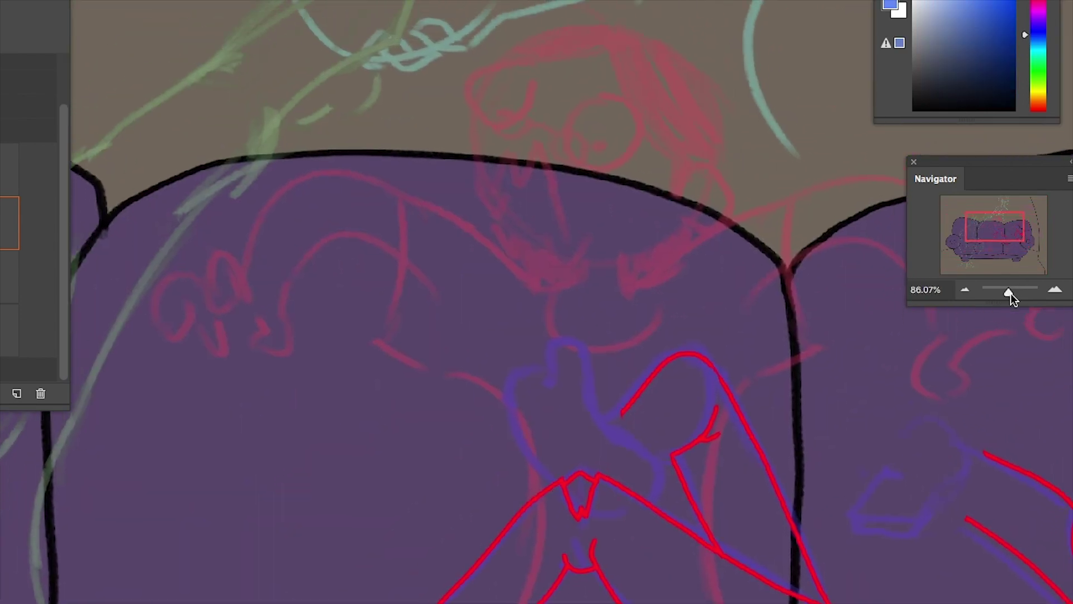
Set the brush's size jitter to Pen Pressure and switch to the layer below
{"action": "scroll", "coordinate": [812, 364], "scroll_direction": "up", "scroll_amount": 3}
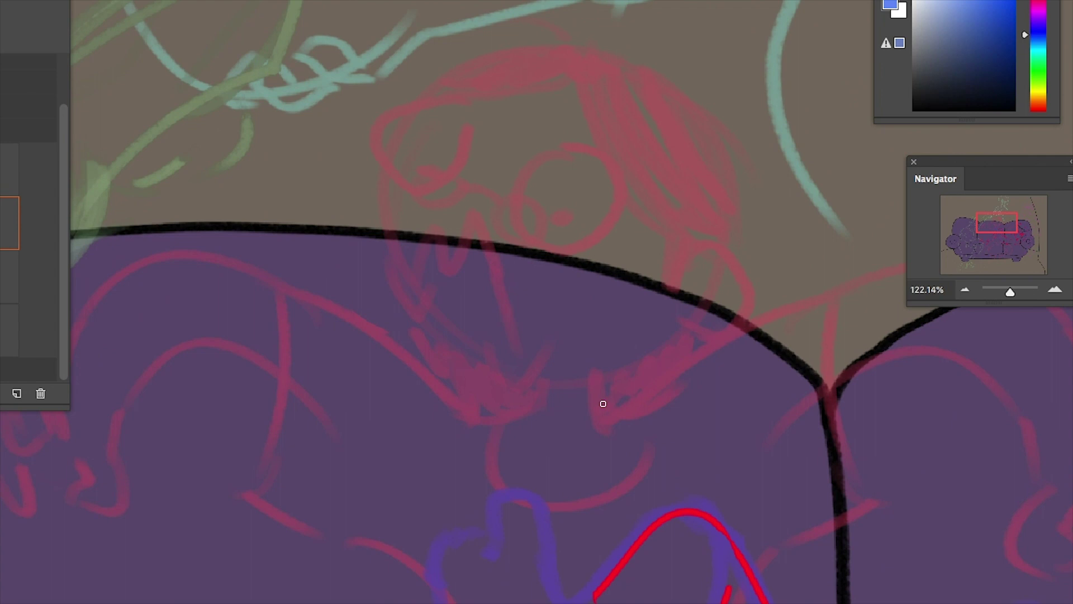
{"action": "key", "text": "F5"}
{"action": "left_click", "coordinate": [358, 83]}
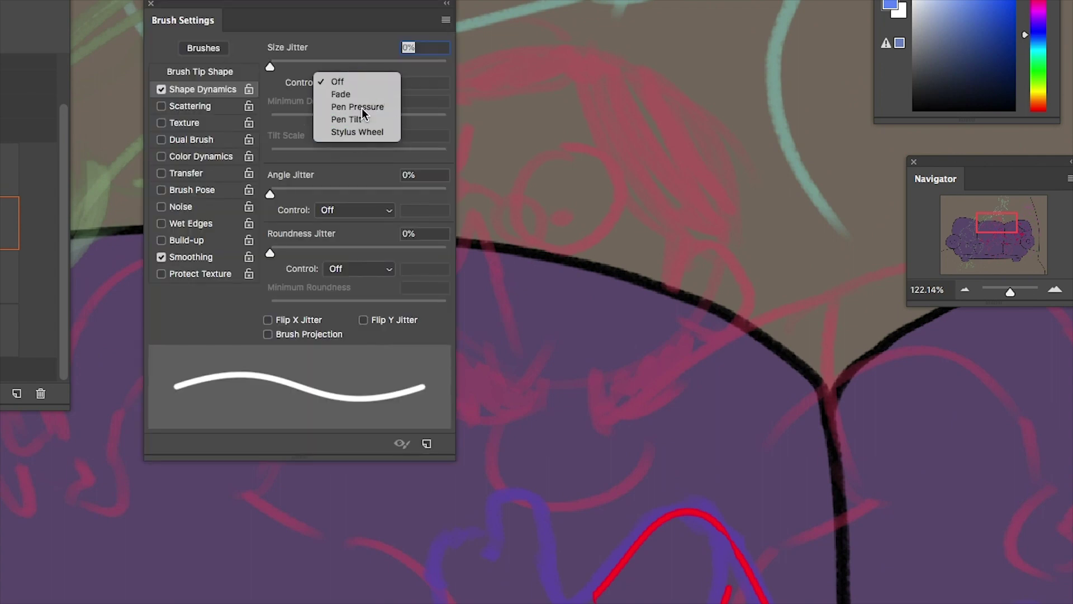
{"action": "left_click", "coordinate": [358, 101]}
{"action": "key", "text": "F5"}
{"action": "key", "text": "alt+bracketleft"}
Test blue strokes and eye loops, keeping only a pupil in the right eye
{"action": "left_click_drag", "start_coordinate": [234, 134], "coordinate": [431, 503]}
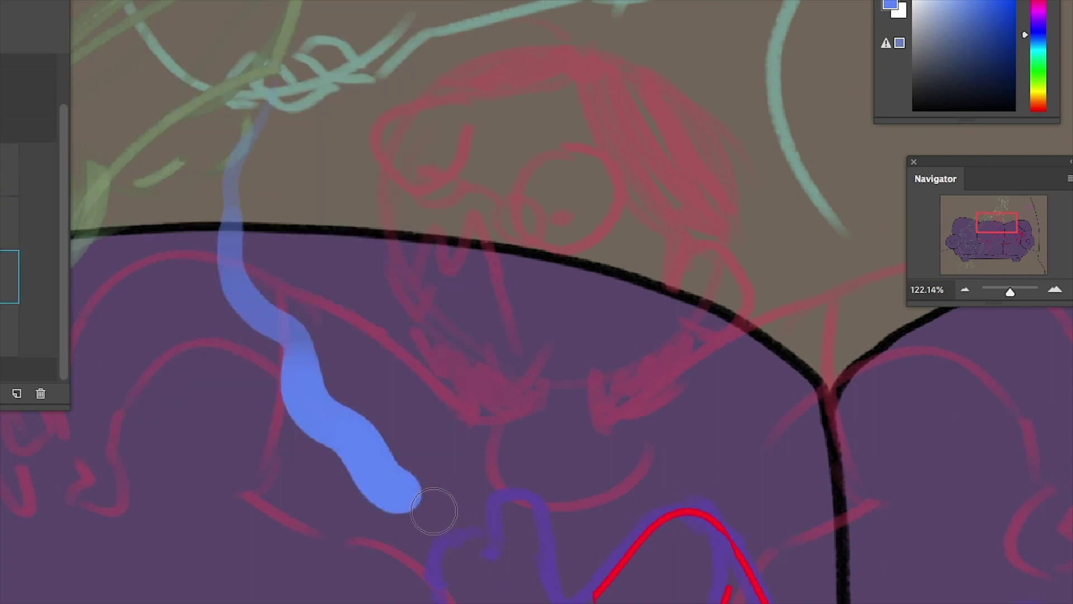
{"action": "key", "text": "ctrl+z"}
{"action": "left_click_drag", "start_coordinate": [410, 196], "coordinate": [385, 115]}
{"action": "key", "text": "ctrl+z"}
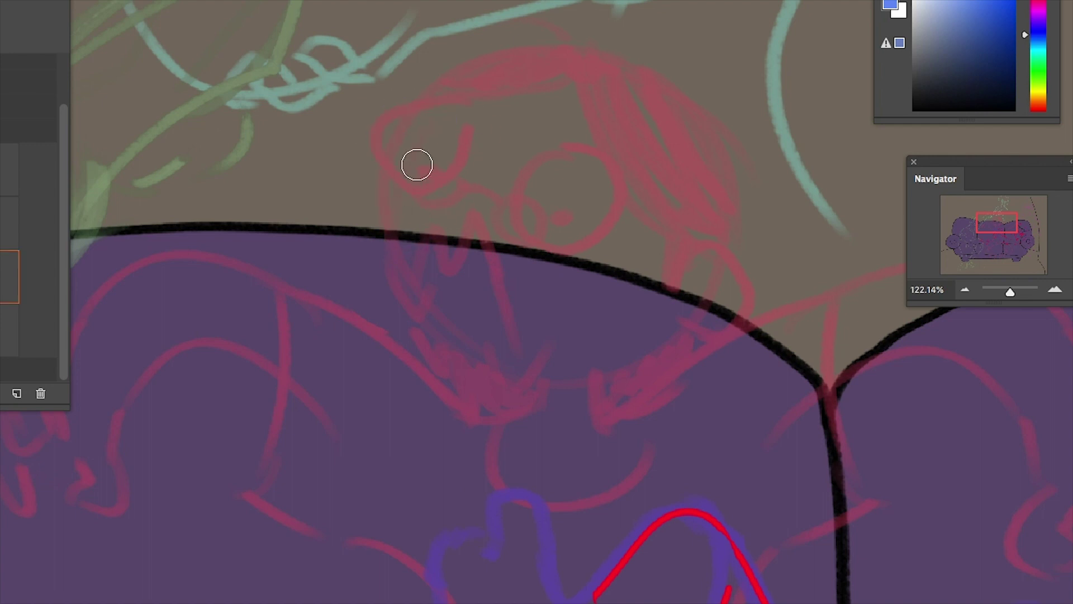
{"action": "mouse_move", "coordinate": [452, 106]}
{"action": "left_mouse_down"}
{"action": "mouse_move", "coordinate": [382, 162]}
{"action": "mouse_move", "coordinate": [450, 145]}
{"action": "mouse_move", "coordinate": [403, 182]}
{"action": "mouse_move", "coordinate": [449, 135]}
{"action": "left_mouse_up"}
{"action": "key", "text": "ctrl+z"}
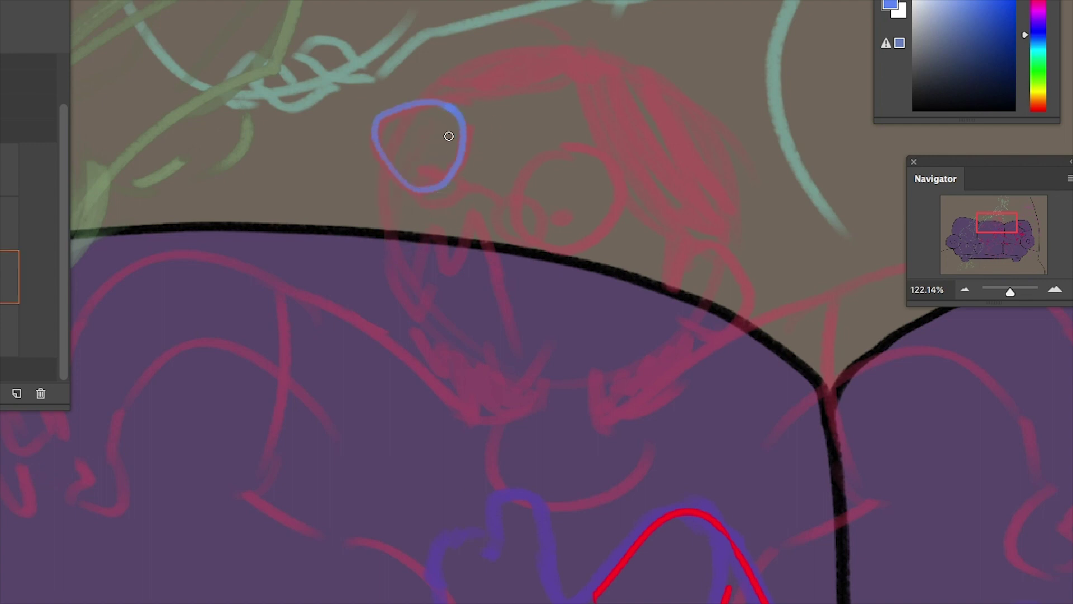
{"action": "mouse_move", "coordinate": [535, 223]}
{"action": "left_mouse_down"}
{"action": "mouse_move", "coordinate": [602, 207]}
{"action": "mouse_move", "coordinate": [528, 224]}
{"action": "left_mouse_up"}
{"action": "key", "text": "ctrl+z"}
{"action": "key", "text": "ctrl+z"}
{"action": "mouse_move", "coordinate": [412, 186]}
{"action": "left_mouse_down"}
{"action": "mouse_move", "coordinate": [461, 108]}
{"action": "mouse_move", "coordinate": [432, 193]}
{"action": "mouse_move", "coordinate": [390, 178]}
{"action": "mouse_move", "coordinate": [429, 191]}
{"action": "left_mouse_up"}
{"action": "key", "text": "ctrl+z"}
{"action": "mouse_move", "coordinate": [531, 221]}
{"action": "left_mouse_down"}
{"action": "mouse_move", "coordinate": [541, 151]}
{"action": "mouse_move", "coordinate": [517, 210]}
{"action": "left_mouse_up"}
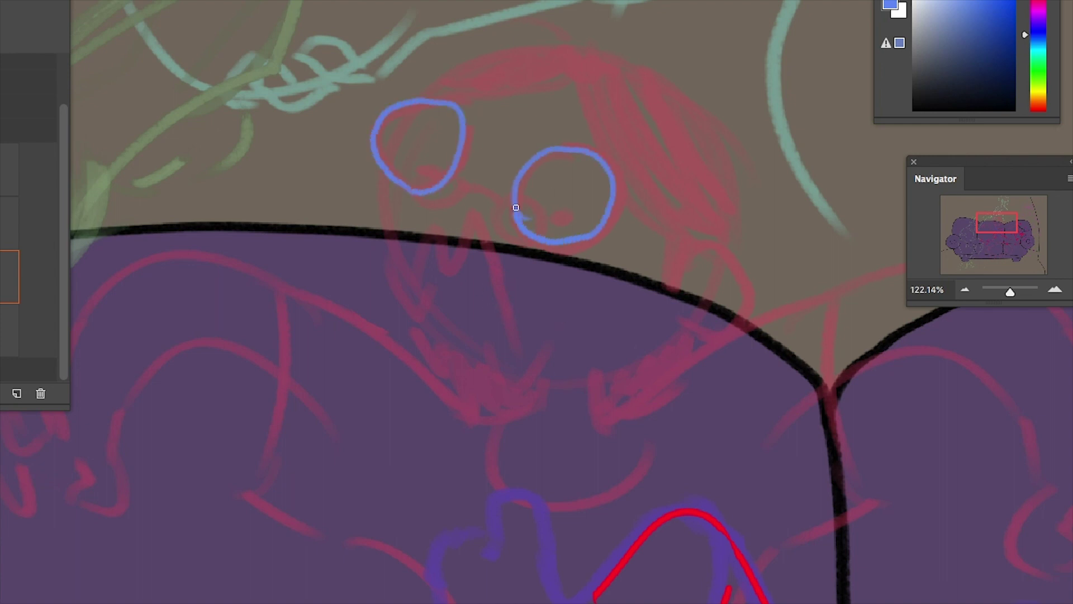
{"action": "key", "text": "ctrl+z"}
{"action": "left_click_drag", "start_coordinate": [551, 225], "coordinate": [584, 218]}
Draw the blue nose line from the left eye and a mouth extending to the right
{"action": "mouse_move", "coordinate": [387, 181]}
{"action": "left_mouse_down"}
{"action": "mouse_move", "coordinate": [410, 311]}
{"action": "mouse_move", "coordinate": [439, 291]}
{"action": "left_mouse_up"}
{"action": "mouse_move", "coordinate": [410, 282]}
{"action": "left_mouse_down"}
{"action": "mouse_move", "coordinate": [438, 211]}
{"action": "mouse_move", "coordinate": [472, 215]}
{"action": "mouse_move", "coordinate": [514, 328]}
{"action": "mouse_move", "coordinate": [564, 314]}
{"action": "left_mouse_up"}
{"action": "key", "text": "ctrl+z"}
{"action": "mouse_move", "coordinate": [430, 308]}
{"action": "left_mouse_down"}
{"action": "mouse_move", "coordinate": [485, 355]}
{"action": "mouse_move", "coordinate": [589, 374]}
{"action": "mouse_move", "coordinate": [664, 336]}
{"action": "left_mouse_up"}
{"action": "key", "text": "ctrl+z"}
{"action": "key", "text": "ctrl+z"}
{"action": "key", "text": "ctrl+z"}
{"action": "key", "text": "ctrl+z"}
{"action": "key", "text": "ctrl+z"}
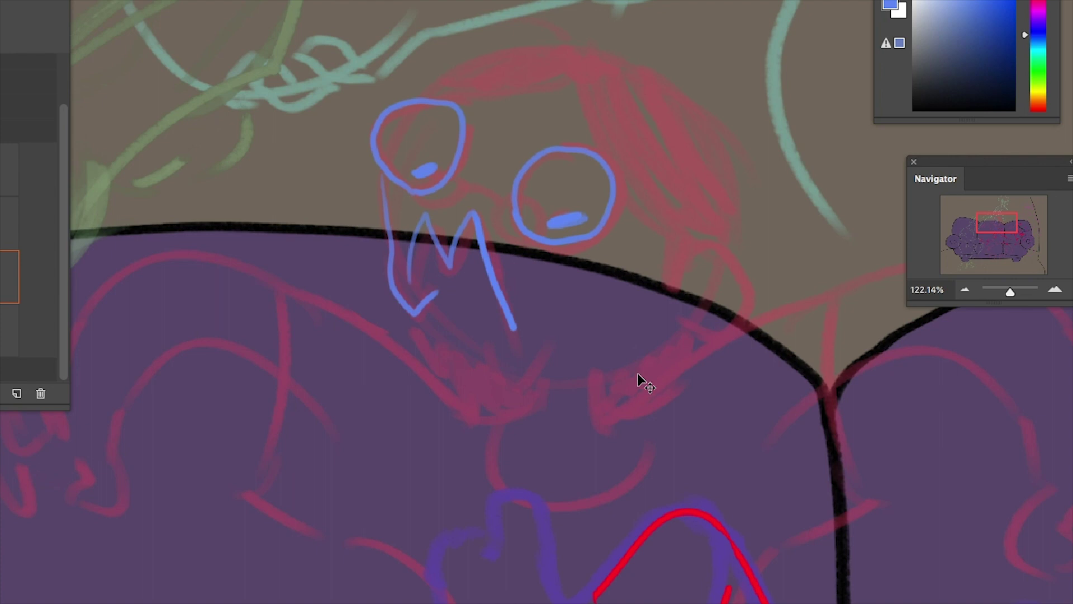
{"action": "mouse_move", "coordinate": [384, 175]}
{"action": "left_mouse_down"}
{"action": "mouse_move", "coordinate": [393, 255]}
{"action": "mouse_move", "coordinate": [428, 308]}
{"action": "left_mouse_up"}
{"action": "left_click_drag", "start_coordinate": [494, 352], "coordinate": [553, 354]}
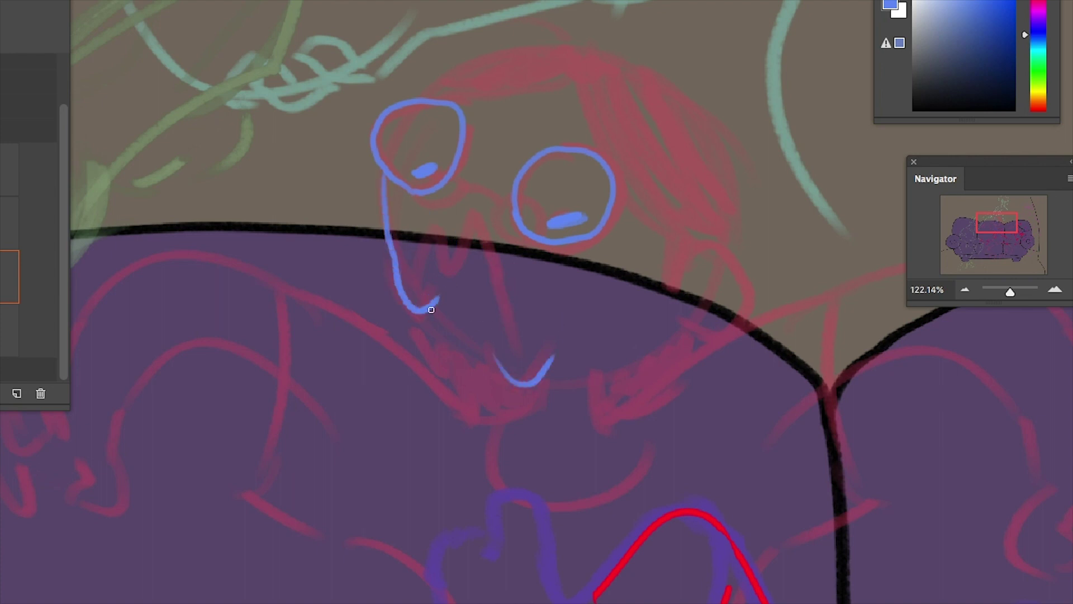
{"action": "key", "text": "ctrl+z"}
{"action": "left_click_drag", "start_coordinate": [430, 308], "coordinate": [503, 372]}
{"action": "mouse_move", "coordinate": [417, 285]}
{"action": "left_mouse_down"}
{"action": "mouse_move", "coordinate": [476, 233]}
{"action": "mouse_move", "coordinate": [525, 353]}
{"action": "left_mouse_up"}
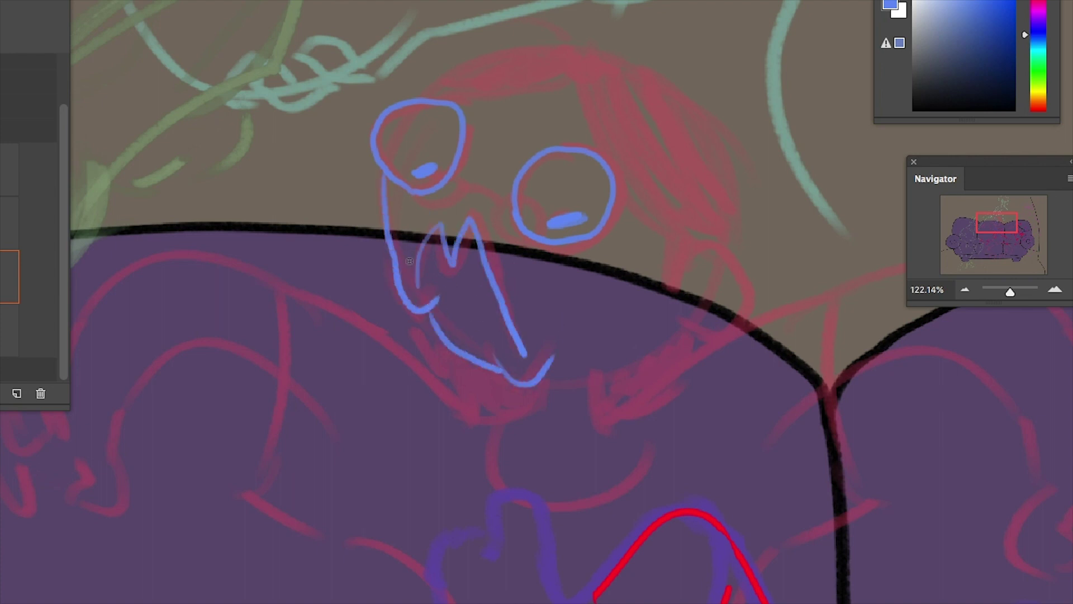
{"action": "left_click_drag", "start_coordinate": [601, 369], "coordinate": [679, 320]}
Draw the blue ear with an inner spiral, the back of the hair and the hairline arc
{"action": "mouse_move", "coordinate": [683, 277]}
{"action": "left_mouse_down"}
{"action": "mouse_move", "coordinate": [719, 336]}
{"action": "mouse_move", "coordinate": [699, 298]}
{"action": "mouse_move", "coordinate": [729, 271]}
{"action": "left_mouse_up"}
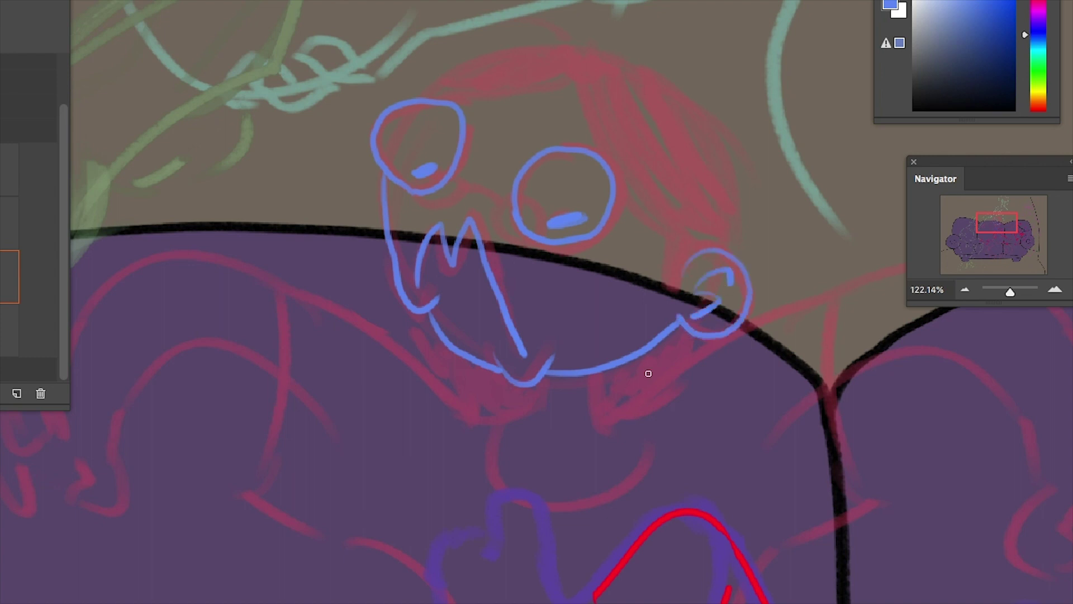
{"action": "mouse_move", "coordinate": [466, 494]}
{"action": "left_mouse_down"}
{"action": "mouse_move", "coordinate": [661, 512]}
{"action": "mouse_move", "coordinate": [726, 487]}
{"action": "left_mouse_up"}
{"action": "key", "text": "ctrl+z"}
{"action": "left_click_drag", "start_coordinate": [671, 239], "coordinate": [675, 288]}
{"action": "mouse_move", "coordinate": [569, 99]}
{"action": "left_mouse_down"}
{"action": "mouse_move", "coordinate": [654, 227]}
{"action": "mouse_move", "coordinate": [706, 250]}
{"action": "left_mouse_up"}
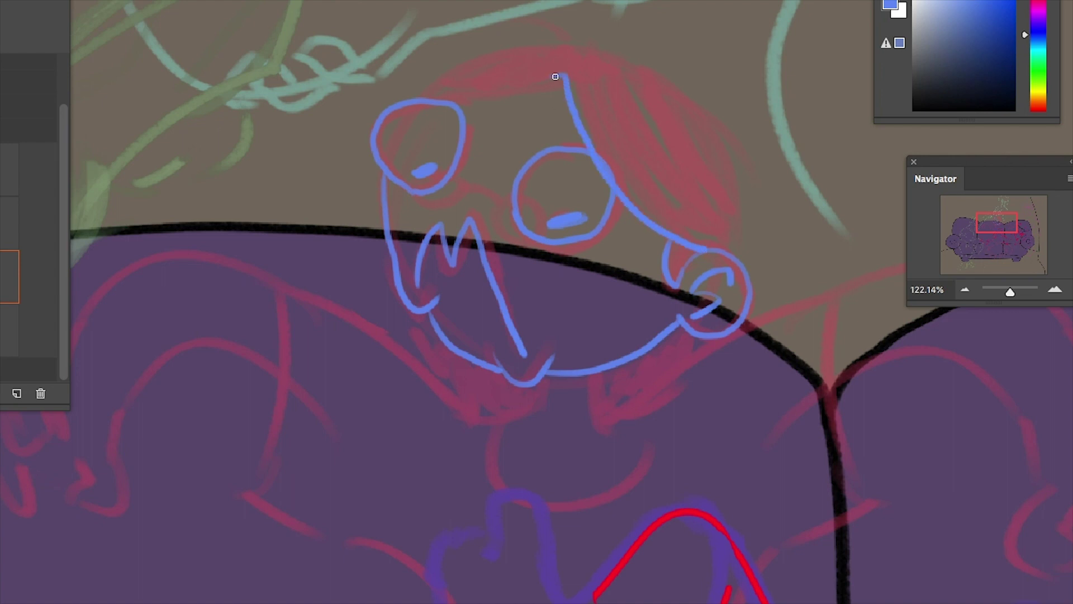
{"action": "mouse_move", "coordinate": [555, 76]}
{"action": "left_mouse_down"}
{"action": "mouse_move", "coordinate": [433, 96]}
{"action": "mouse_move", "coordinate": [643, 58]}
{"action": "mouse_move", "coordinate": [715, 158]}
{"action": "mouse_move", "coordinate": [722, 194]}
{"action": "mouse_move", "coordinate": [610, 46]}
{"action": "left_mouse_up"}
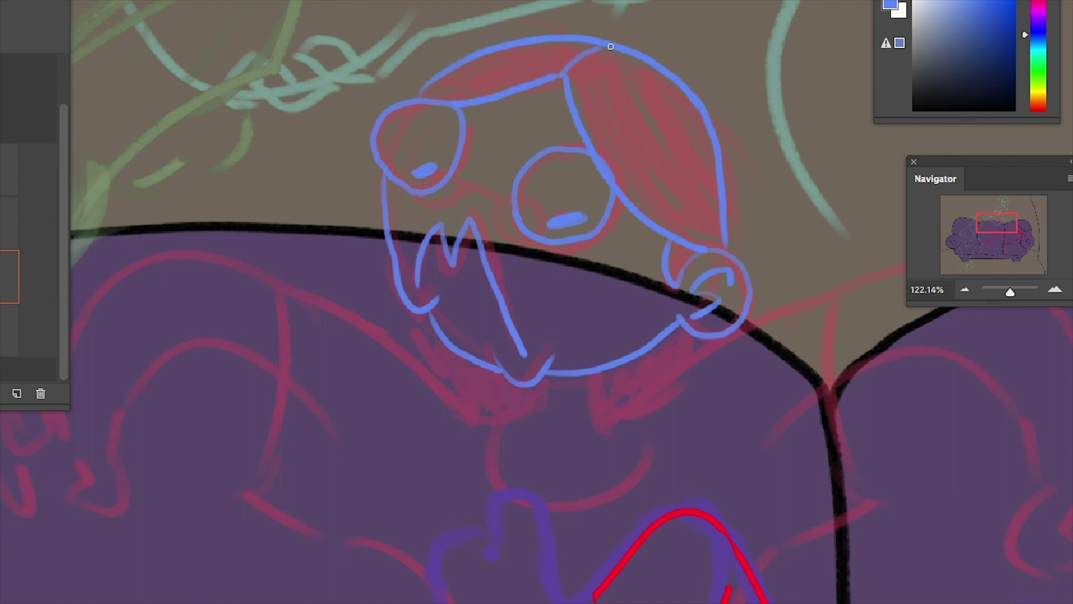
{"action": "scroll", "coordinate": [666, 339], "scroll_direction": "down", "scroll_amount": 3}
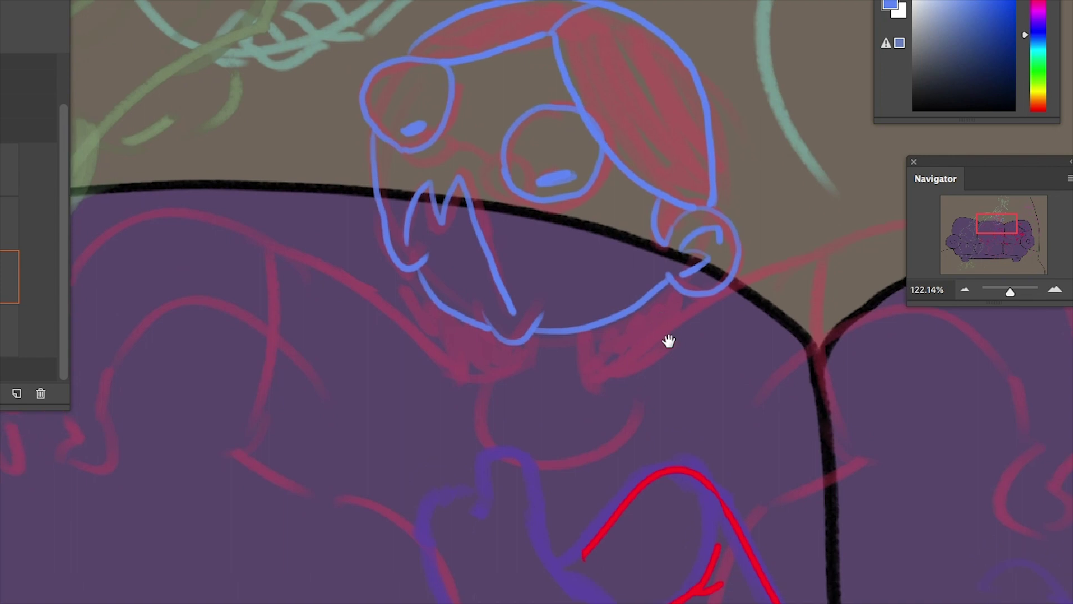
{"action": "left_click_drag", "start_coordinate": [541, 304], "coordinate": [517, 350]}
Ink the neck, right shoulder and right hand's hooked stroke and finger loops in blue
{"action": "left_click_drag", "start_coordinate": [587, 302], "coordinate": [590, 369]}
{"action": "mouse_move", "coordinate": [625, 329]}
{"action": "left_mouse_down"}
{"action": "mouse_move", "coordinate": [460, 374]}
{"action": "mouse_move", "coordinate": [559, 296]}
{"action": "mouse_move", "coordinate": [855, 227]}
{"action": "left_mouse_up"}
{"action": "mouse_move", "coordinate": [567, 468]}
{"action": "left_mouse_down"}
{"action": "mouse_move", "coordinate": [338, 354]}
{"action": "mouse_move", "coordinate": [662, 280]}
{"action": "mouse_move", "coordinate": [637, 424]}
{"action": "mouse_move", "coordinate": [695, 369]}
{"action": "mouse_move", "coordinate": [685, 385]}
{"action": "mouse_move", "coordinate": [690, 355]}
{"action": "mouse_move", "coordinate": [781, 314]}
{"action": "left_mouse_up"}
{"action": "left_click_drag", "start_coordinate": [745, 386], "coordinate": [580, 439]}
{"action": "mouse_move", "coordinate": [556, 329]}
{"action": "left_mouse_down"}
{"action": "mouse_move", "coordinate": [642, 249]}
{"action": "mouse_move", "coordinate": [647, 315]}
{"action": "left_mouse_up"}
{"action": "mouse_move", "coordinate": [693, 267]}
{"action": "left_mouse_down"}
{"action": "mouse_move", "coordinate": [694, 355]}
{"action": "mouse_move", "coordinate": [702, 305]}
{"action": "left_mouse_up"}
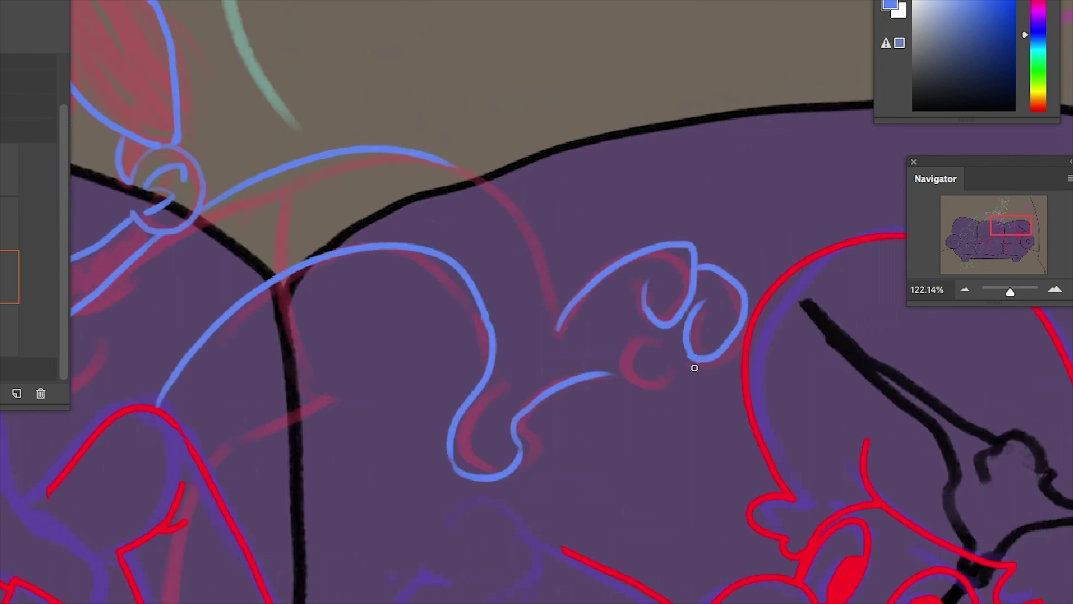
{"action": "left_click_drag", "start_coordinate": [696, 364], "coordinate": [665, 339]}
{"action": "left_click_drag", "start_coordinate": [613, 372], "coordinate": [691, 418]}
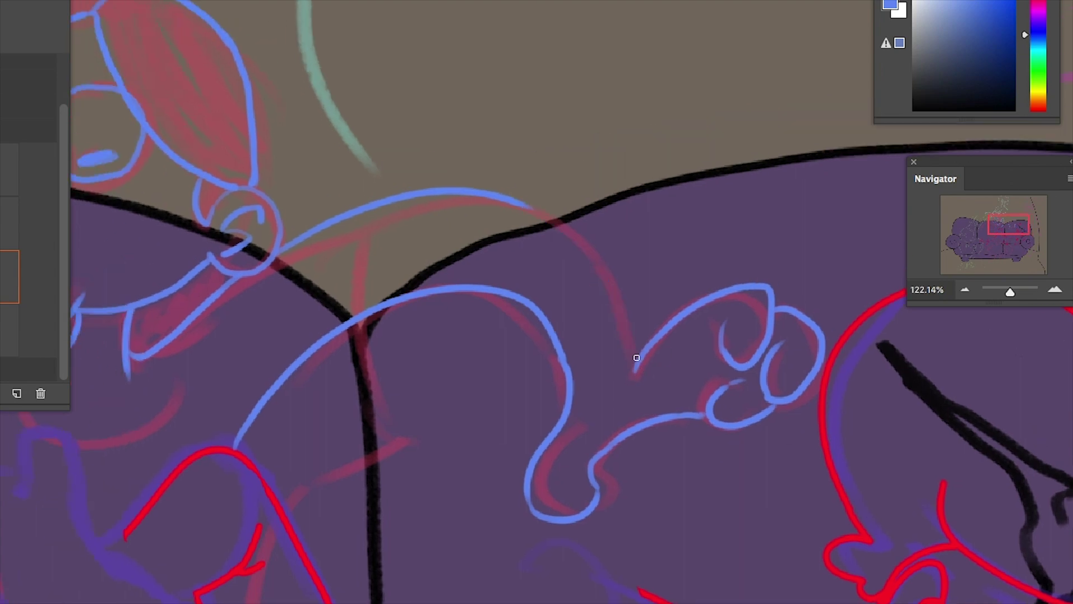
{"action": "left_click_drag", "start_coordinate": [634, 360], "coordinate": [506, 193]}
Draw the long left arm arc down to a left hand with finger strokes
{"action": "scroll", "coordinate": [473, 176], "scroll_direction": "left", "scroll_amount": 10}
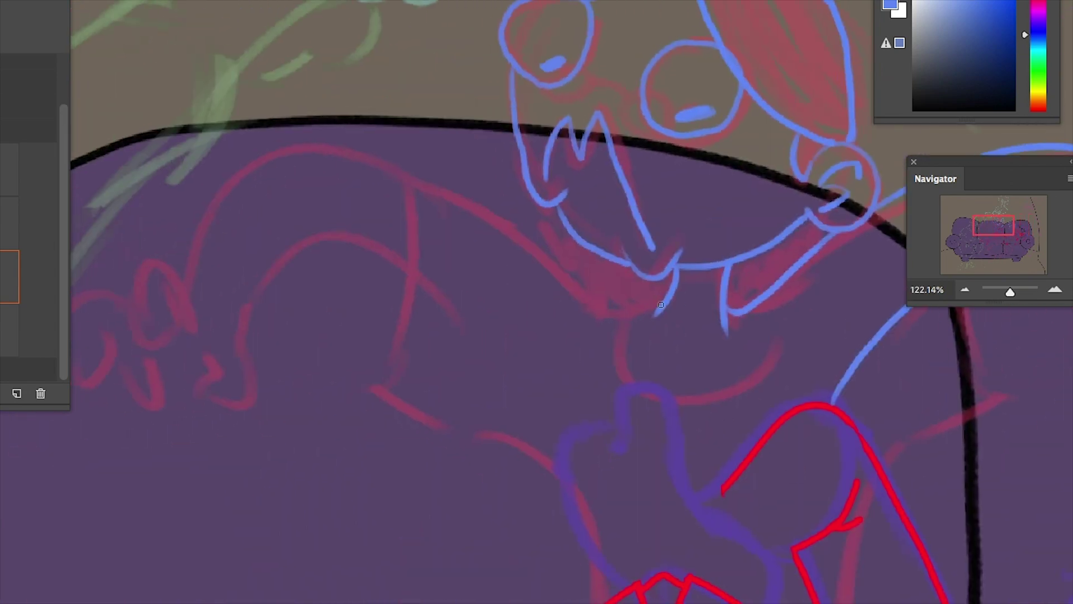
{"action": "mouse_move", "coordinate": [666, 305]}
{"action": "left_mouse_down"}
{"action": "mouse_move", "coordinate": [295, 162]}
{"action": "mouse_move", "coordinate": [190, 279]}
{"action": "left_mouse_up"}
{"action": "mouse_move", "coordinate": [186, 366]}
{"action": "left_mouse_down"}
{"action": "mouse_move", "coordinate": [250, 338]}
{"action": "mouse_move", "coordinate": [218, 400]}
{"action": "mouse_move", "coordinate": [240, 314]}
{"action": "left_mouse_up"}
{"action": "key", "text": "ctrl+z"}
{"action": "key", "text": "ctrl+z"}
{"action": "mouse_move", "coordinate": [546, 465]}
{"action": "left_mouse_down"}
{"action": "mouse_move", "coordinate": [394, 408]}
{"action": "mouse_move", "coordinate": [394, 168]}
{"action": "left_mouse_up"}
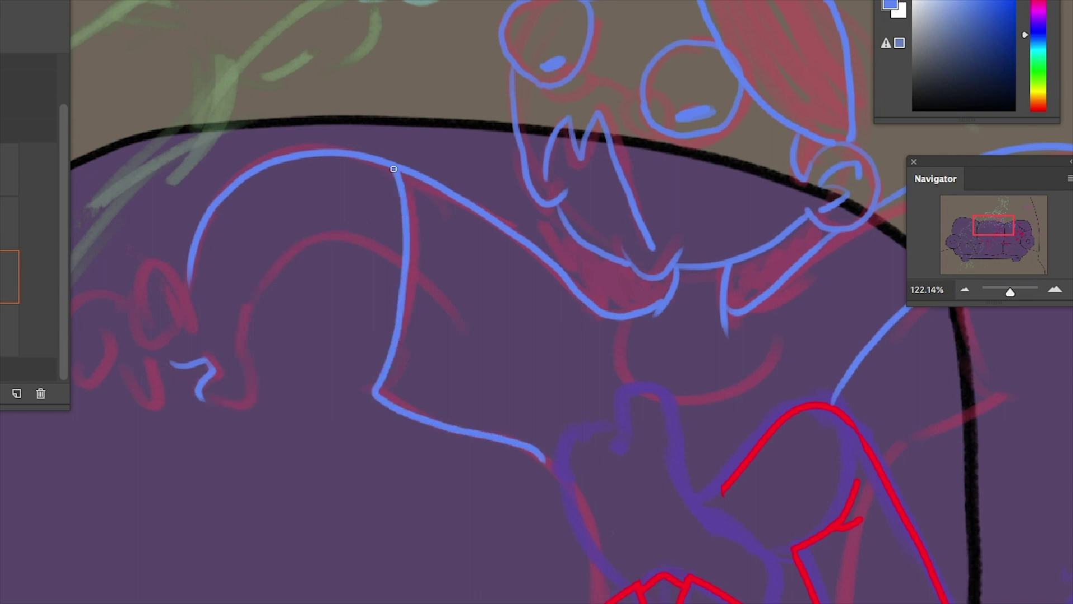
{"action": "mouse_move", "coordinate": [398, 264]}
{"action": "left_mouse_down"}
{"action": "mouse_move", "coordinate": [283, 258]}
{"action": "mouse_move", "coordinate": [201, 398]}
{"action": "left_mouse_up"}
{"action": "scroll", "coordinate": [353, 318], "scroll_direction": "left", "scroll_amount": 3}
{"action": "mouse_move", "coordinate": [353, 318]}
{"action": "left_mouse_down"}
{"action": "mouse_move", "coordinate": [333, 291]}
{"action": "mouse_move", "coordinate": [228, 366]}
{"action": "mouse_move", "coordinate": [251, 380]}
{"action": "left_mouse_up"}
{"action": "key", "text": "ctrl+z"}
{"action": "key", "text": "ctrl+z"}
{"action": "mouse_move", "coordinate": [290, 288]}
{"action": "left_mouse_down"}
{"action": "mouse_move", "coordinate": [281, 328]}
{"action": "mouse_move", "coordinate": [224, 336]}
{"action": "mouse_move", "coordinate": [282, 370]}
{"action": "mouse_move", "coordinate": [316, 354]}
{"action": "left_mouse_up"}
Check the couch zoomed out, then lasso the right hand's loops
{"action": "scroll", "coordinate": [583, 411], "scroll_direction": "right", "scroll_amount": 3}
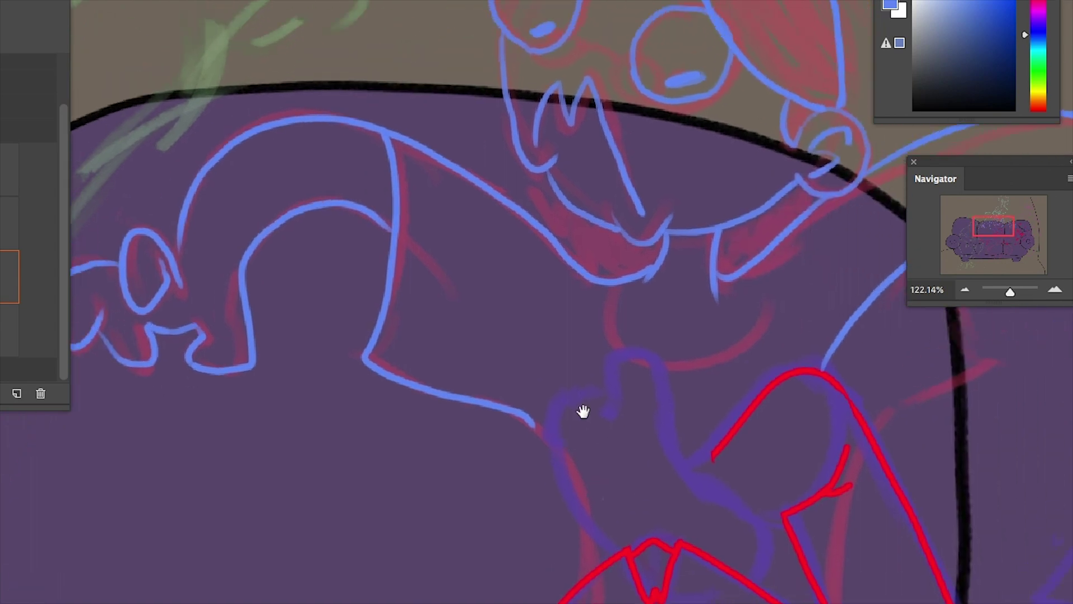
{"action": "mouse_move", "coordinate": [1009, 292]}
{"action": "left_mouse_down"}
{"action": "mouse_move", "coordinate": [990, 292]}
{"action": "mouse_move", "coordinate": [1011, 293]}
{"action": "left_mouse_up"}
{"action": "left_click_drag", "start_coordinate": [770, 407], "coordinate": [214, 455]}
{"action": "mouse_move", "coordinate": [598, 321]}
{"action": "left_mouse_down"}
{"action": "mouse_move", "coordinate": [702, 243]}
{"action": "mouse_move", "coordinate": [598, 337]}
{"action": "mouse_move", "coordinate": [599, 364]}
{"action": "left_mouse_up"}
Commit the shifted hand loops, then erase the hand's small spur and lower loop
{"action": "key", "text": "ctrl+t"}
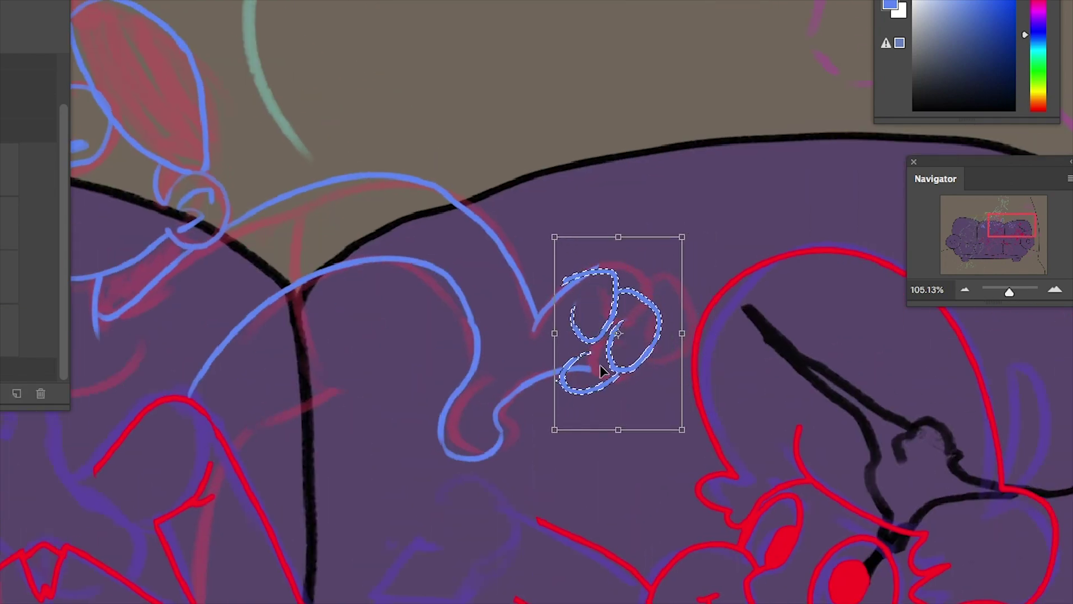
{"action": "key", "text": "Return"}
{"action": "key", "text": "ctrl+d"}
{"action": "key", "text": "b"}
{"action": "key", "text": "bracketleft"}
{"action": "key", "text": "bracketleft"}
{"action": "key", "text": "bracketleft"}
{"action": "key", "text": "bracketleft"}
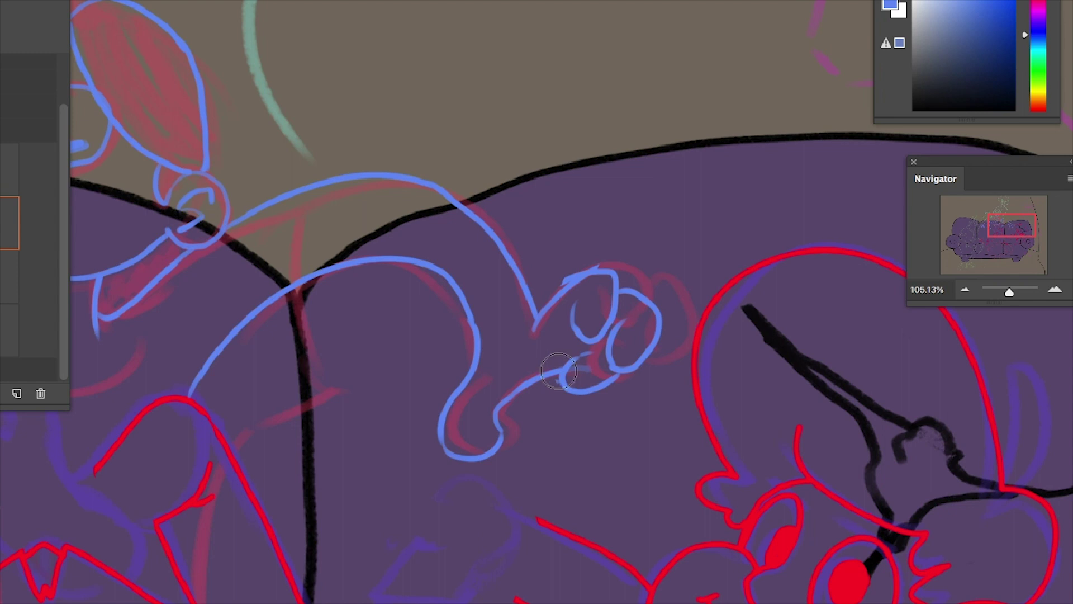
{"action": "left_click_drag", "start_coordinate": [564, 283], "coordinate": [604, 261]}
{"action": "key", "text": "bracketleft"}
{"action": "key", "text": "bracketleft"}
{"action": "mouse_move", "coordinate": [496, 429]}
{"action": "left_mouse_down"}
{"action": "mouse_move", "coordinate": [505, 434]}
{"action": "mouse_move", "coordinate": [459, 425]}
{"action": "left_mouse_up"}
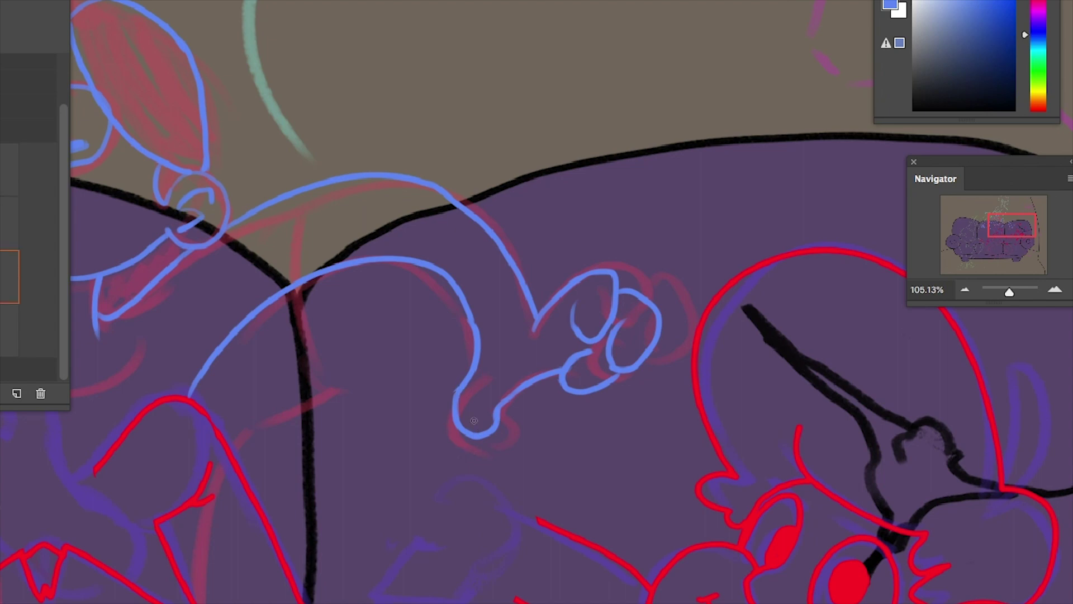
Replace the old right-arm curve with new vertical and horizontal arm lines
{"action": "left_click_drag", "start_coordinate": [507, 526], "coordinate": [753, 415]}
{"action": "mouse_move", "coordinate": [630, 125]}
{"action": "left_mouse_down"}
{"action": "mouse_move", "coordinate": [615, 335]}
{"action": "mouse_move", "coordinate": [623, 314]}
{"action": "mouse_move", "coordinate": [552, 357]}
{"action": "left_mouse_up"}
{"action": "left_click_drag", "start_coordinate": [527, 322], "coordinate": [623, 216]}
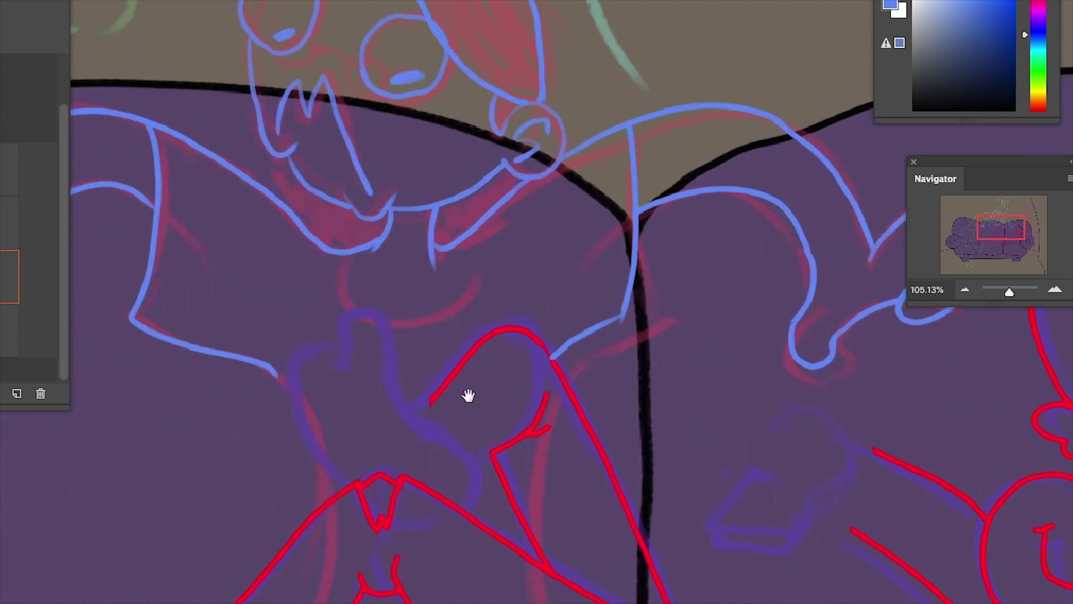
{"action": "mouse_move", "coordinate": [470, 395]}
{"action": "left_mouse_down"}
{"action": "mouse_move", "coordinate": [766, 282]}
{"action": "mouse_move", "coordinate": [312, 415]}
{"action": "mouse_move", "coordinate": [399, 424]}
{"action": "left_mouse_up"}
{"action": "key", "text": "ctrl+z"}
{"action": "key", "text": "ctrl+z"}
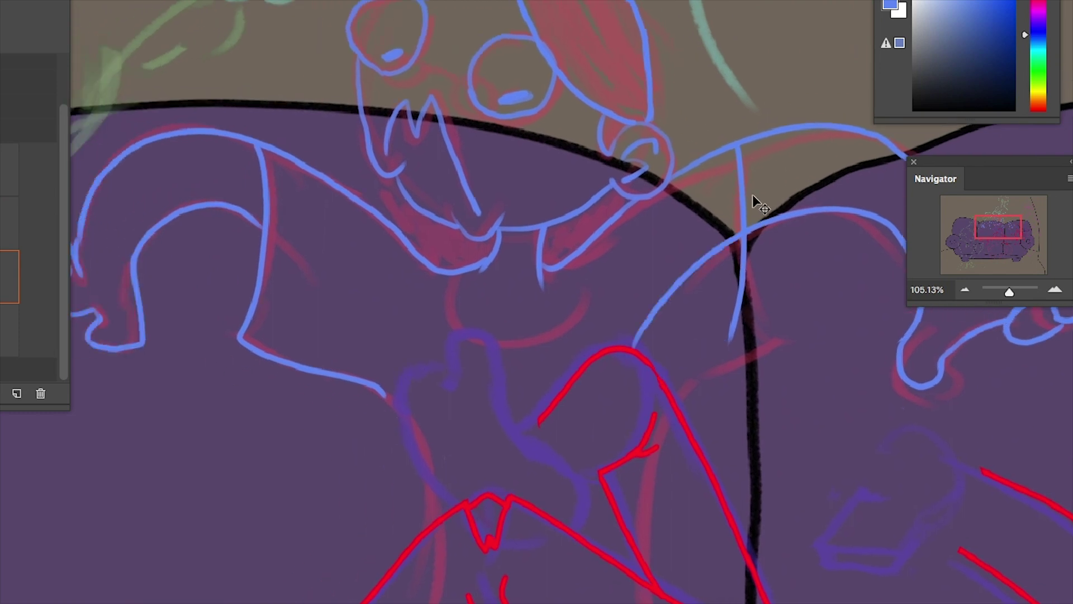
{"action": "mouse_move", "coordinate": [743, 146]}
{"action": "left_mouse_down"}
{"action": "mouse_move", "coordinate": [732, 366]}
{"action": "mouse_move", "coordinate": [649, 369]}
{"action": "mouse_move", "coordinate": [700, 258]}
{"action": "left_mouse_up"}
{"action": "key", "text": "e"}
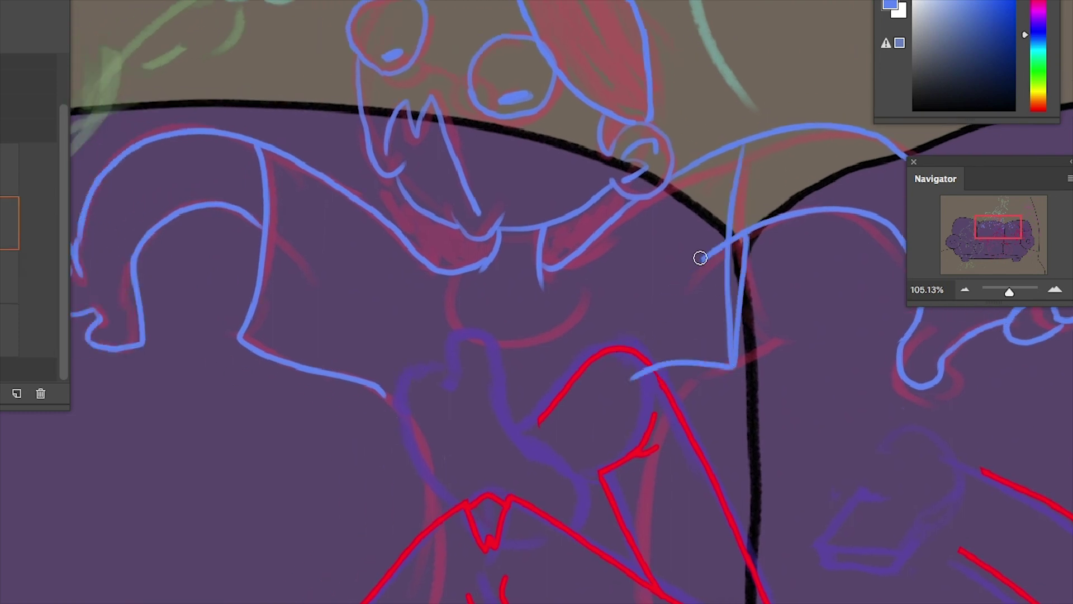
{"action": "key", "text": "alt+bracketleft"}
Draw long blue lines down the left and right sides of the character's body
{"action": "left_click_drag", "start_coordinate": [498, 390], "coordinate": [586, 311]}
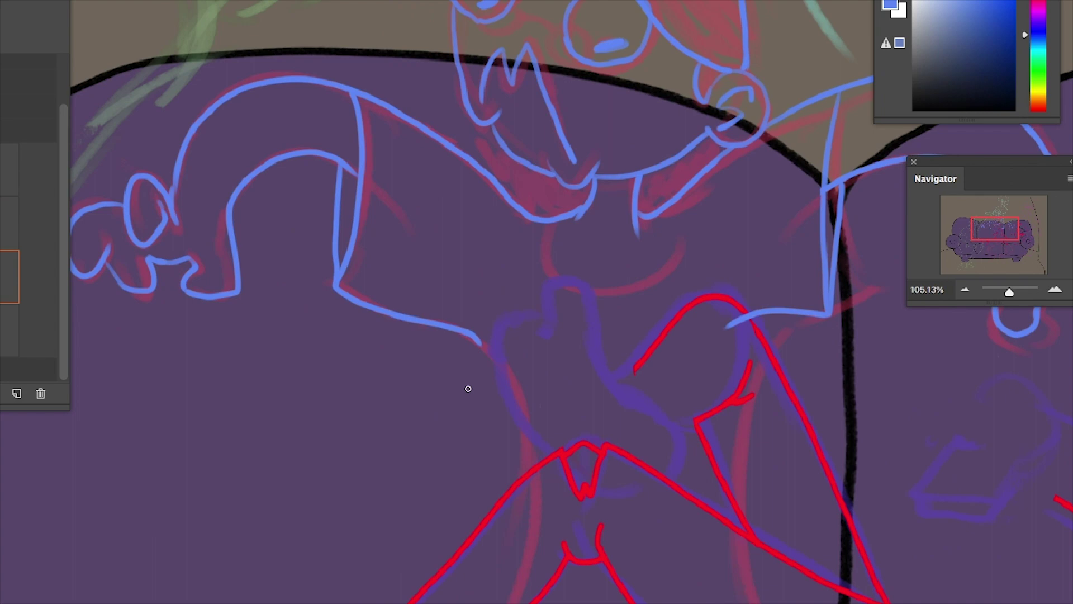
{"action": "left_click_drag", "start_coordinate": [695, 457], "coordinate": [607, 275]}
{"action": "mouse_move", "coordinate": [378, 123]}
{"action": "left_mouse_down"}
{"action": "mouse_move", "coordinate": [428, 224]}
{"action": "mouse_move", "coordinate": [334, 515]}
{"action": "left_mouse_up"}
{"action": "key", "text": "alt+bracketright"}
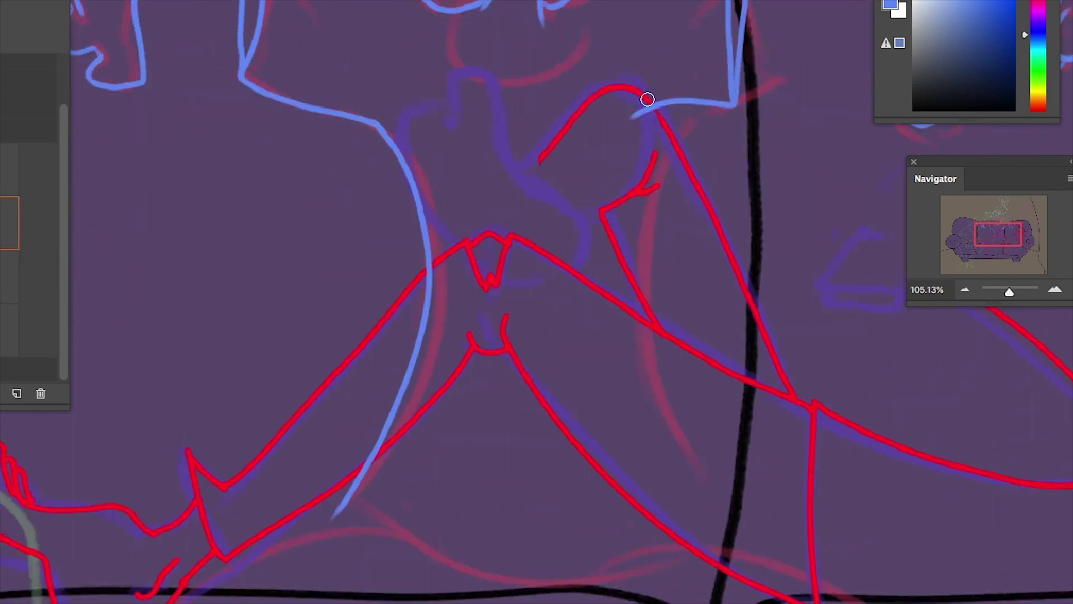
{"action": "key", "text": "alt+bracketleft"}
{"action": "mouse_move", "coordinate": [707, 111]}
{"action": "left_mouse_down"}
{"action": "mouse_move", "coordinate": [670, 156]}
{"action": "mouse_move", "coordinate": [718, 548]}
{"action": "left_mouse_up"}
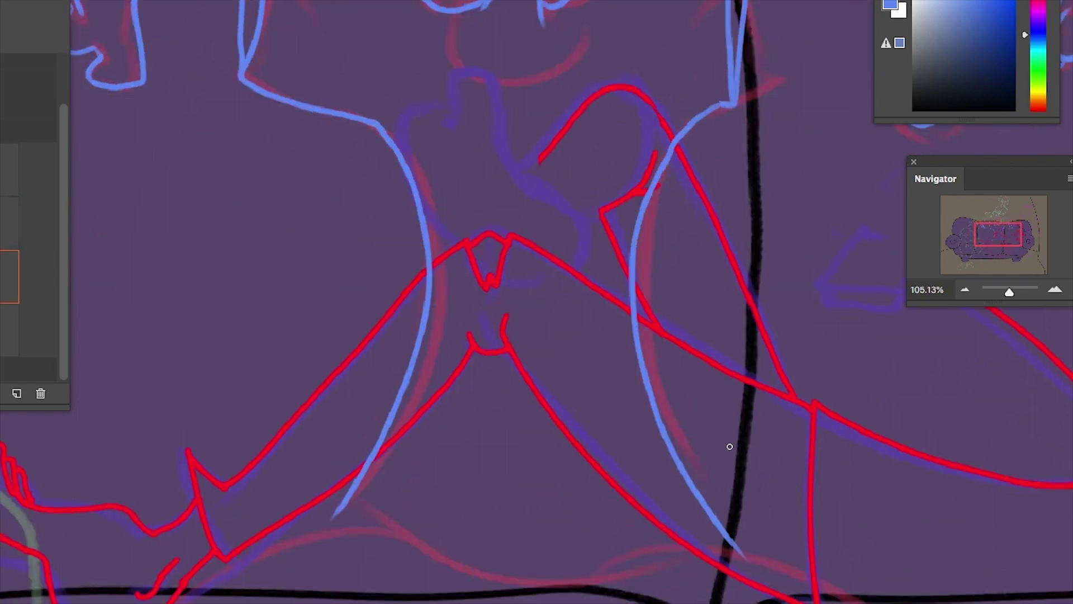
{"action": "scroll", "coordinate": [726, 443], "scroll_direction": "up", "scroll_amount": 5}
{"action": "left_click_drag", "start_coordinate": [1023, 291], "coordinate": [1005, 290]}
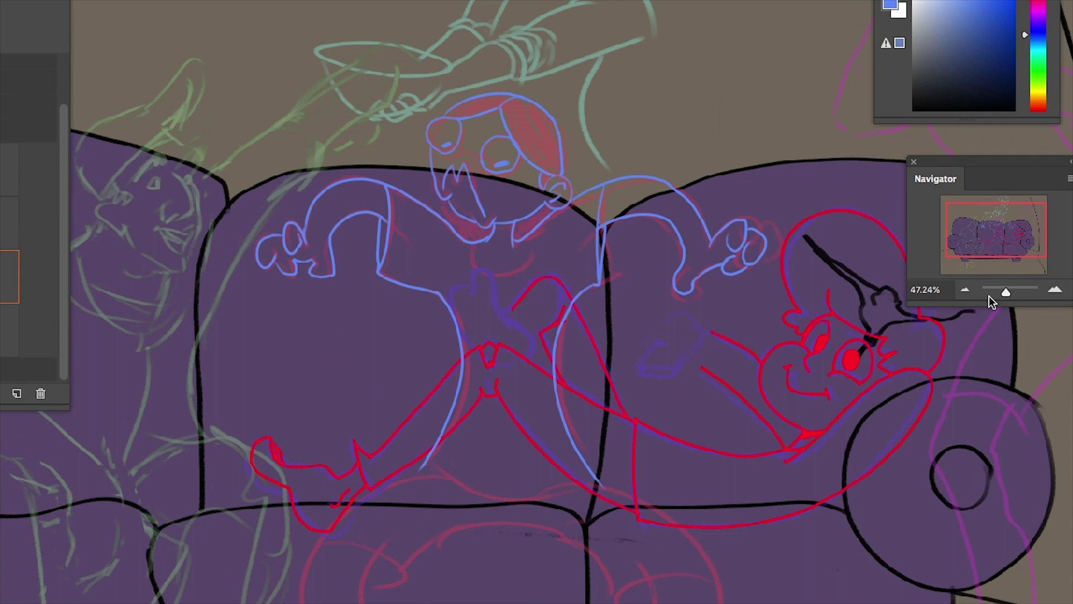
At 105% zoom, draw blue glasses loops around both eyes joined by a bridge
{"action": "left_click_drag", "start_coordinate": [1005, 291], "coordinate": [1010, 291]}
{"action": "scroll", "coordinate": [730, 362], "scroll_direction": "up", "scroll_amount": 10}
{"action": "scroll", "coordinate": [730, 362], "scroll_direction": "left", "scroll_amount": 9}
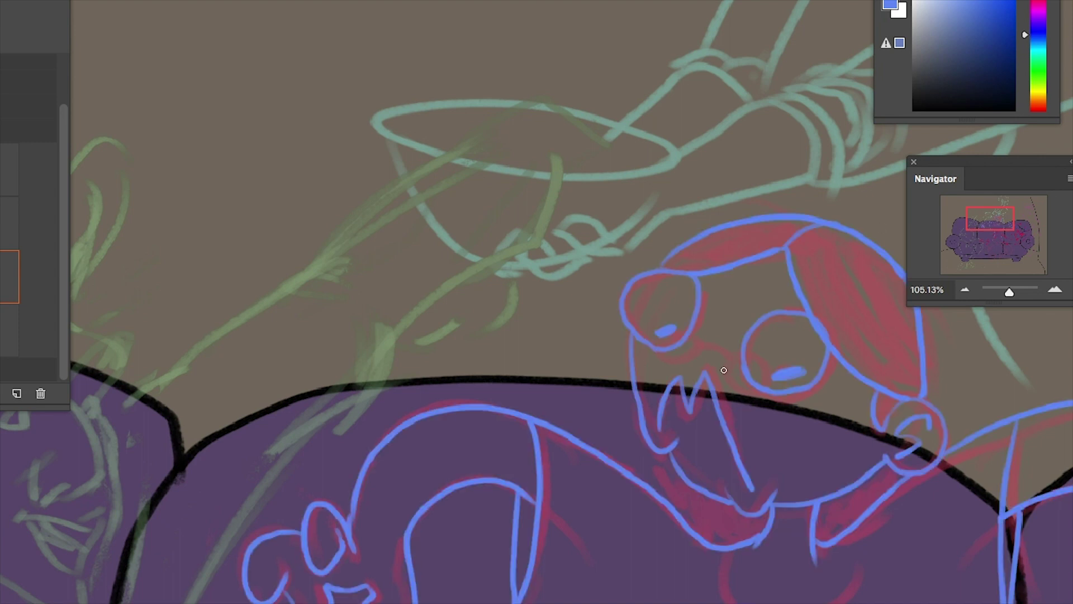
{"action": "mouse_move", "coordinate": [724, 361]}
{"action": "left_mouse_down"}
{"action": "mouse_move", "coordinate": [772, 357]}
{"action": "mouse_move", "coordinate": [724, 361]}
{"action": "left_mouse_up"}
{"action": "mouse_move", "coordinate": [650, 345]}
{"action": "left_mouse_down"}
{"action": "mouse_move", "coordinate": [693, 358]}
{"action": "mouse_move", "coordinate": [670, 339]}
{"action": "left_mouse_up"}
{"action": "mouse_move", "coordinate": [744, 351]}
{"action": "left_mouse_down"}
{"action": "mouse_move", "coordinate": [758, 386]}
{"action": "mouse_move", "coordinate": [763, 373]}
{"action": "left_mouse_up"}
{"action": "key", "text": "ctrl+z"}
{"action": "key", "text": "ctrl+z"}
{"action": "mouse_move", "coordinate": [648, 346]}
{"action": "left_mouse_down"}
{"action": "mouse_move", "coordinate": [668, 335]}
{"action": "mouse_move", "coordinate": [771, 392]}
{"action": "mouse_move", "coordinate": [793, 386]}
{"action": "left_mouse_up"}
{"action": "left_click_drag", "start_coordinate": [810, 458], "coordinate": [748, 400]}
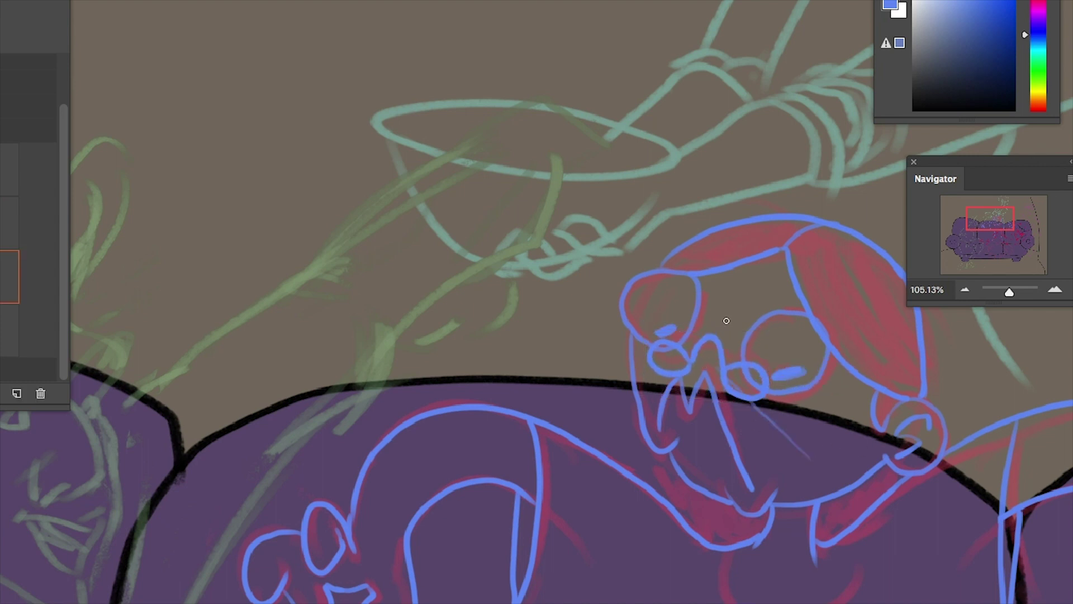
{"action": "key", "text": "ctrl+z"}
Draw a blue line from the glasses up to the hair
{"action": "left_click_drag", "start_coordinate": [728, 559], "coordinate": [566, 480]}
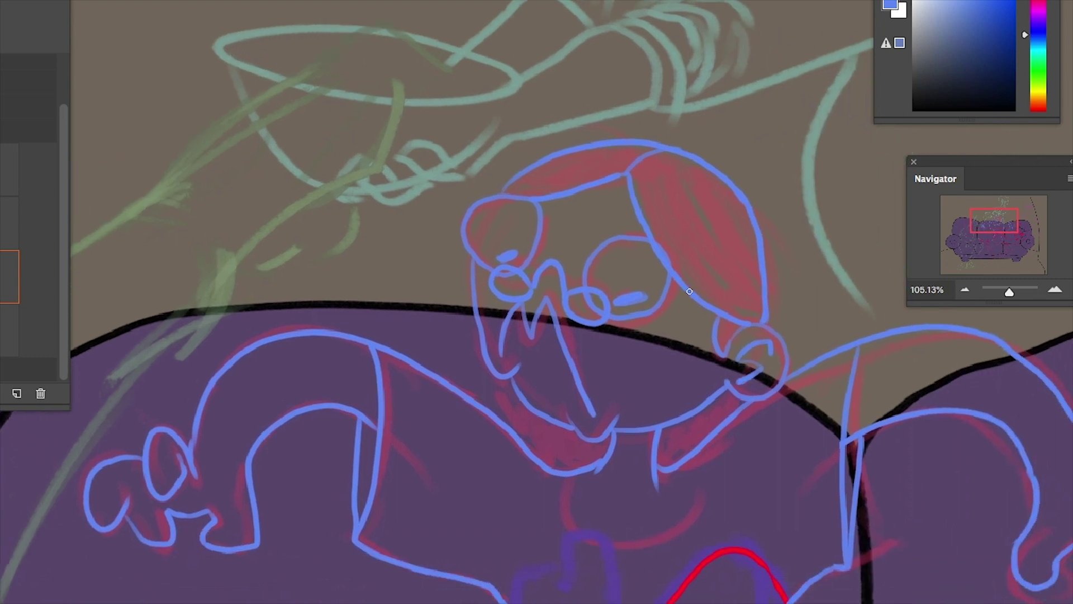
{"action": "left_click_drag", "start_coordinate": [628, 411], "coordinate": [527, 380]}
{"action": "left_click_drag", "start_coordinate": [450, 237], "coordinate": [482, 189]}
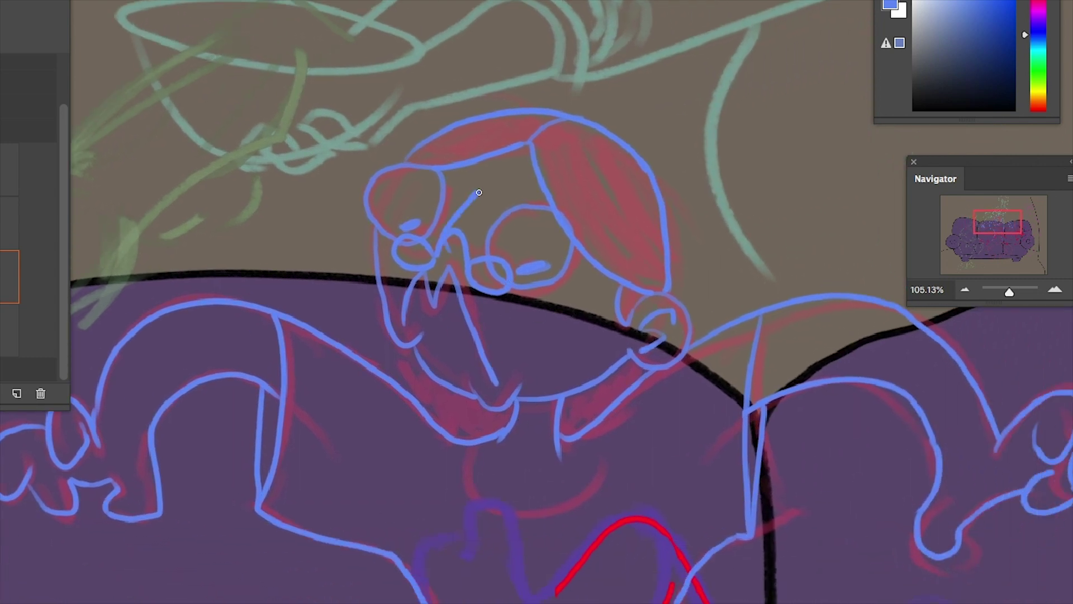
{"action": "key", "text": "ctrl+z"}
{"action": "left_click_drag", "start_coordinate": [447, 237], "coordinate": [490, 176]}
{"action": "key", "text": "ctrl+z"}
{"action": "left_click_drag", "start_coordinate": [450, 240], "coordinate": [489, 174]}
Draw a rounded neck loop under the chin and trim the body line's lower tail
{"action": "key", "text": "alt+bracketright"}
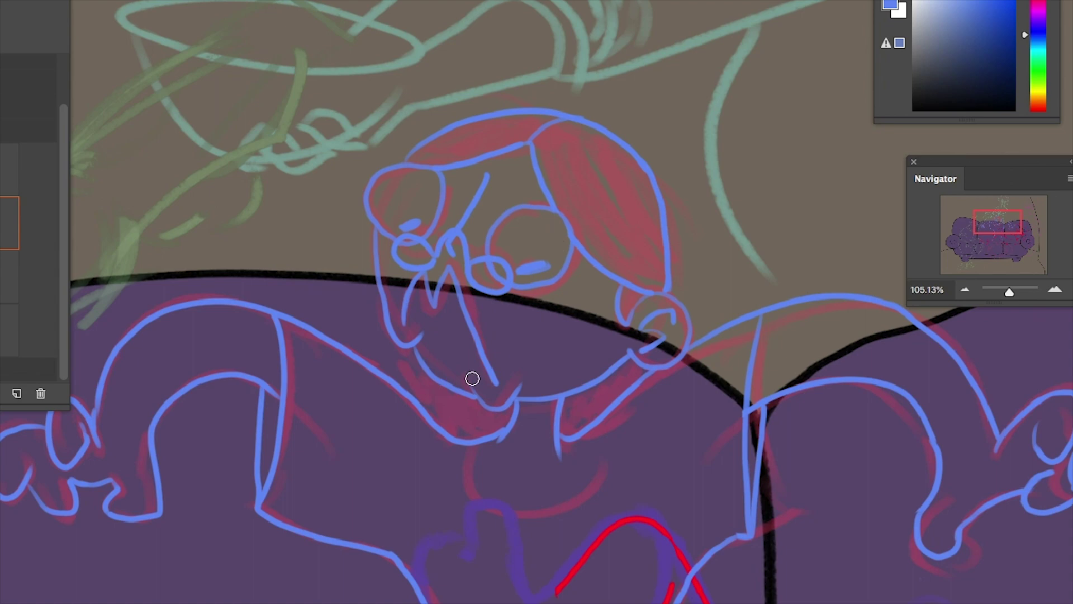
{"action": "key", "text": "alt+bracketleft"}
{"action": "key", "text": "alt+bracketright"}
{"action": "key", "text": "alt+bracketleft"}
{"action": "scroll", "coordinate": [519, 233], "scroll_direction": "down", "scroll_amount": 5}
{"action": "mouse_move", "coordinate": [441, 252]}
{"action": "left_mouse_down"}
{"action": "mouse_move", "coordinate": [542, 290]}
{"action": "mouse_move", "coordinate": [569, 261]}
{"action": "left_mouse_up"}
{"action": "key", "text": "ctrl+z"}
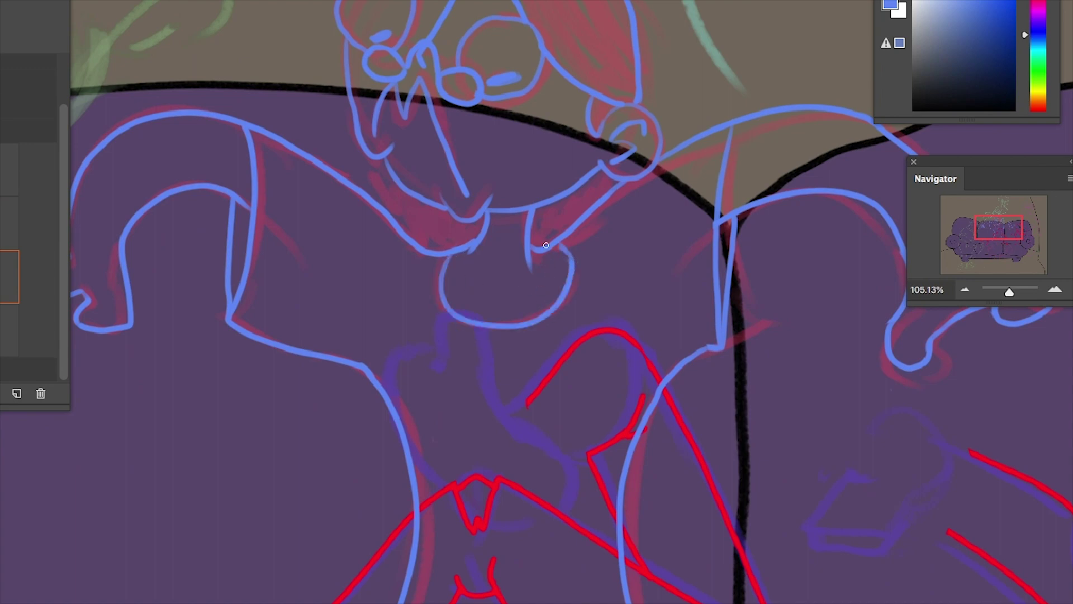
{"action": "scroll", "coordinate": [546, 245], "scroll_direction": "down", "scroll_amount": 10}
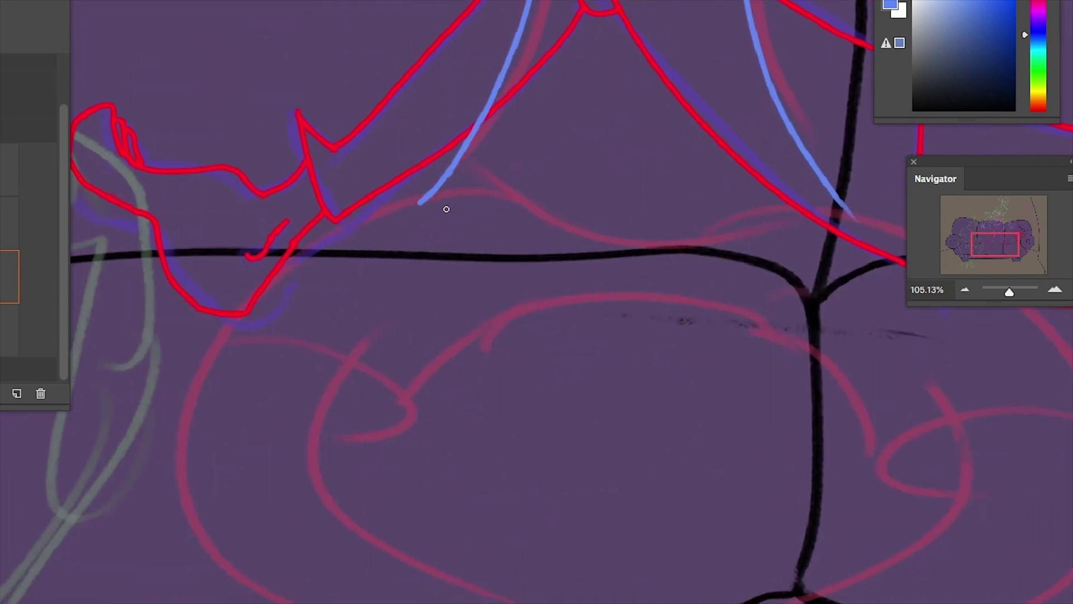
{"action": "left_click_drag", "start_coordinate": [446, 209], "coordinate": [486, 112]}
{"action": "key", "text": "alt+bracketright"}
{"action": "key", "text": "alt+bracketleft"}
Redraw the body line's tail and trace blue lines down and across the lap
{"action": "key", "text": "alt+bracketright"}
{"action": "left_click_drag", "start_coordinate": [444, 193], "coordinate": [477, 111]}
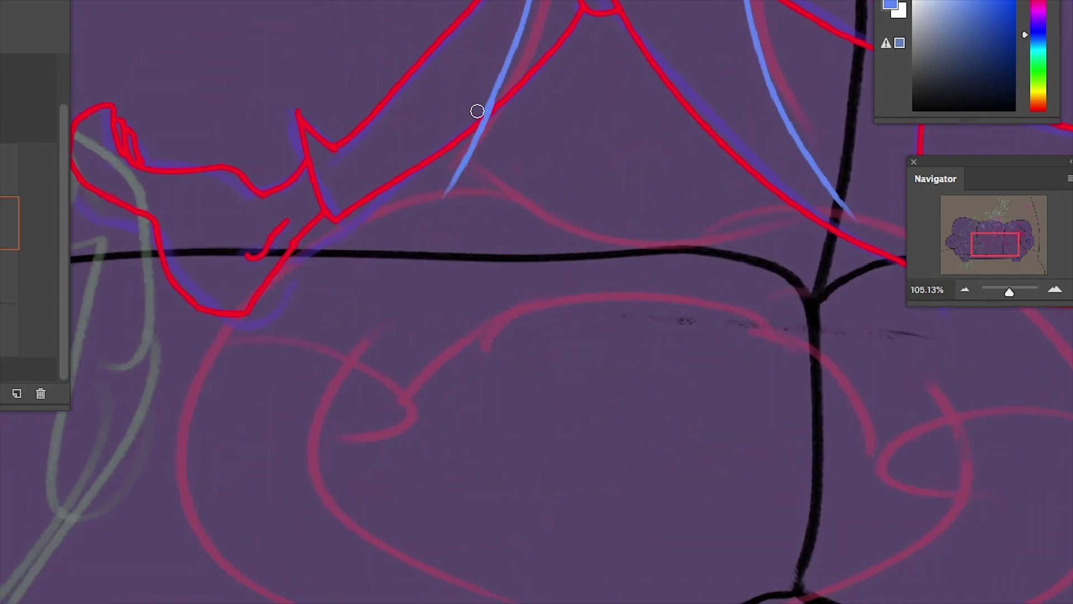
{"action": "key", "text": "alt+bracketleft"}
{"action": "mouse_move", "coordinate": [454, 185]}
{"action": "left_mouse_down"}
{"action": "mouse_move", "coordinate": [220, 335]}
{"action": "mouse_move", "coordinate": [408, 428]}
{"action": "left_mouse_up"}
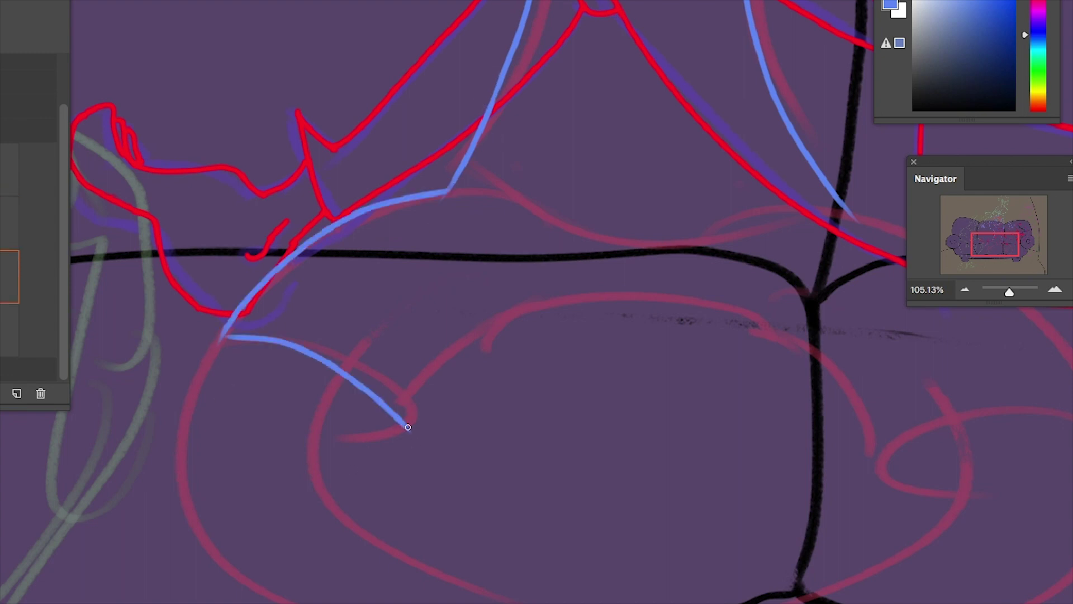
{"action": "mouse_move", "coordinate": [328, 433]}
{"action": "left_mouse_down"}
{"action": "mouse_move", "coordinate": [452, 346]}
{"action": "mouse_move", "coordinate": [659, 274]}
{"action": "left_mouse_up"}
{"action": "mouse_move", "coordinate": [448, 194]}
{"action": "left_mouse_down"}
{"action": "mouse_move", "coordinate": [819, 255]}
{"action": "mouse_move", "coordinate": [571, 208]}
{"action": "mouse_move", "coordinate": [785, 209]}
{"action": "left_mouse_up"}
{"action": "key", "text": "ctrl+z"}
Trace the hooked arc along the pink cushion curve, with a short line from its tip
{"action": "left_click_drag", "start_coordinate": [843, 290], "coordinate": [668, 90]}
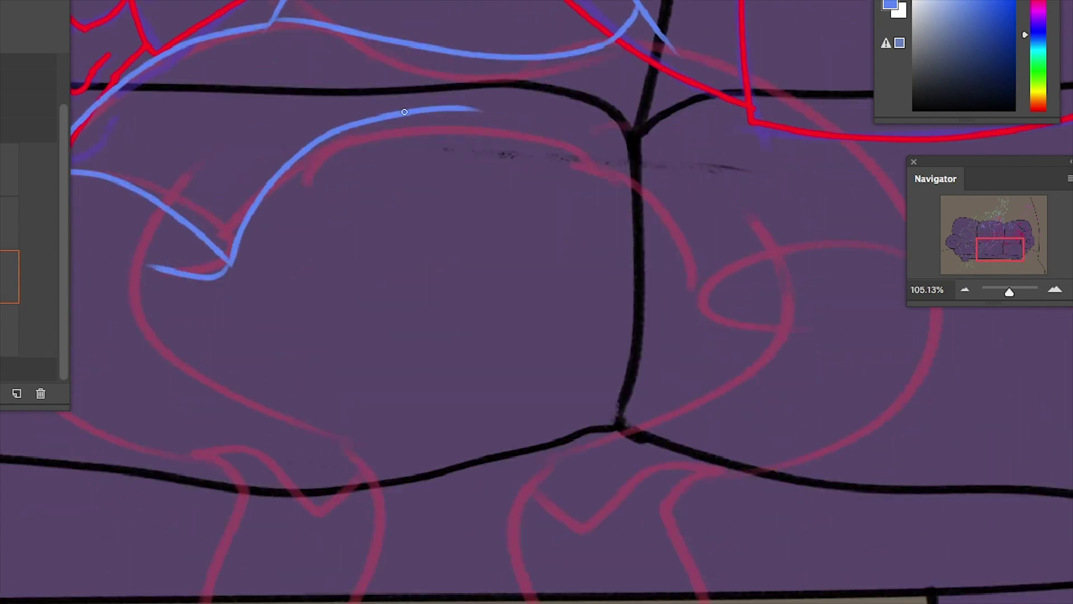
{"action": "left_click_drag", "start_coordinate": [484, 73], "coordinate": [706, 299]}
{"action": "mouse_move", "coordinate": [622, 61]}
{"action": "left_mouse_down"}
{"action": "mouse_move", "coordinate": [472, 85]}
{"action": "mouse_move", "coordinate": [763, 246]}
{"action": "left_mouse_up"}
{"action": "mouse_move", "coordinate": [559, 316]}
{"action": "left_mouse_down"}
{"action": "mouse_move", "coordinate": [760, 270]}
{"action": "mouse_move", "coordinate": [760, 240]}
{"action": "left_mouse_up"}
{"action": "mouse_move", "coordinate": [560, 313]}
{"action": "left_mouse_down"}
{"action": "mouse_move", "coordinate": [634, 358]}
{"action": "mouse_move", "coordinate": [946, 330]}
{"action": "left_mouse_up"}
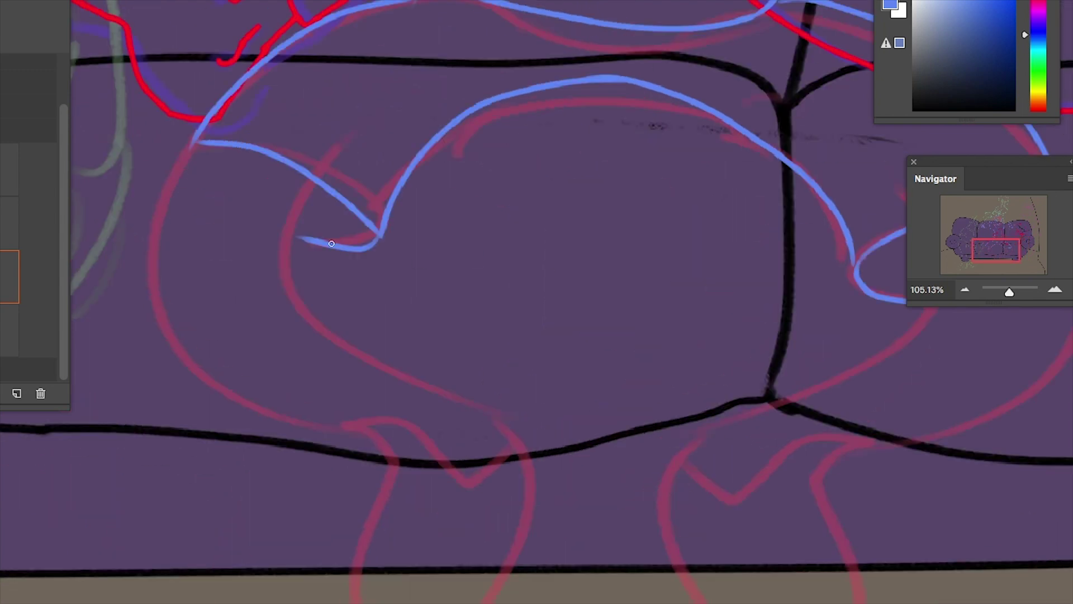
{"action": "left_click_drag", "start_coordinate": [378, 238], "coordinate": [300, 241]}
{"action": "left_click_drag", "start_coordinate": [479, 360], "coordinate": [588, 200]}
{"action": "key", "text": "ctrl+z"}
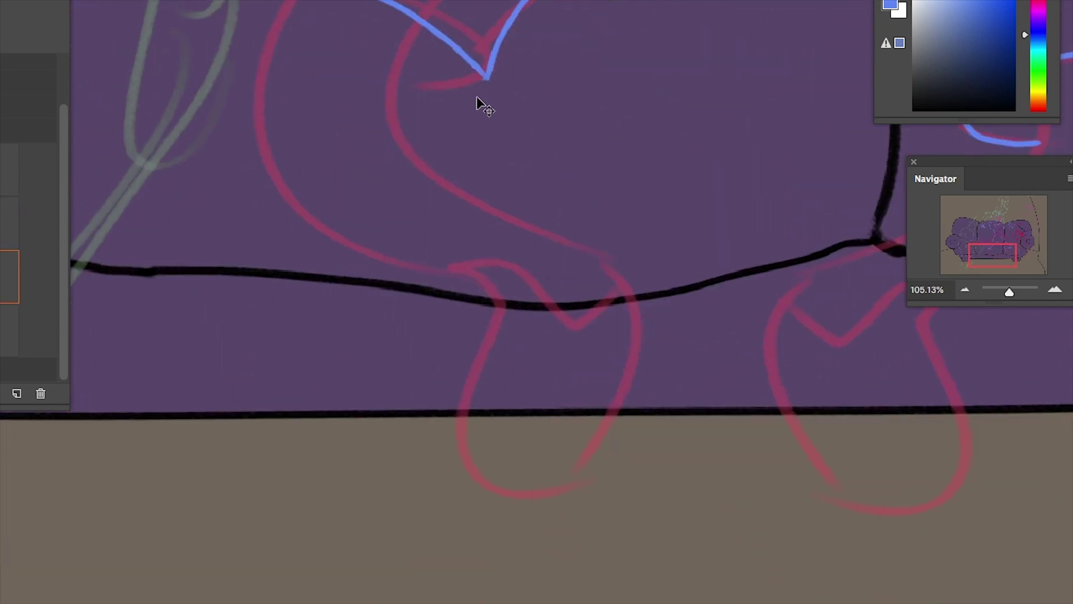
{"action": "left_click_drag", "start_coordinate": [485, 80], "coordinate": [410, 90]}
Trace the outer left leg curve and the V-shaped knee loop in blue
{"action": "left_click_drag", "start_coordinate": [295, 1], "coordinate": [525, 277]}
{"action": "mouse_move", "coordinate": [421, 21]}
{"action": "left_mouse_down"}
{"action": "mouse_move", "coordinate": [562, 226]}
{"action": "mouse_move", "coordinate": [398, 106]}
{"action": "mouse_move", "coordinate": [648, 285]}
{"action": "mouse_move", "coordinate": [607, 264]}
{"action": "left_mouse_up"}
{"action": "key", "text": "ctrl+z"}
{"action": "key", "text": "alt+bracketright"}
{"action": "key", "text": "alt+bracketleft"}
{"action": "mouse_move", "coordinate": [530, 278]}
{"action": "left_mouse_down"}
{"action": "mouse_move", "coordinate": [470, 271]}
{"action": "mouse_move", "coordinate": [499, 321]}
{"action": "left_mouse_up"}
{"action": "left_click_drag", "start_coordinate": [469, 269], "coordinate": [610, 270]}
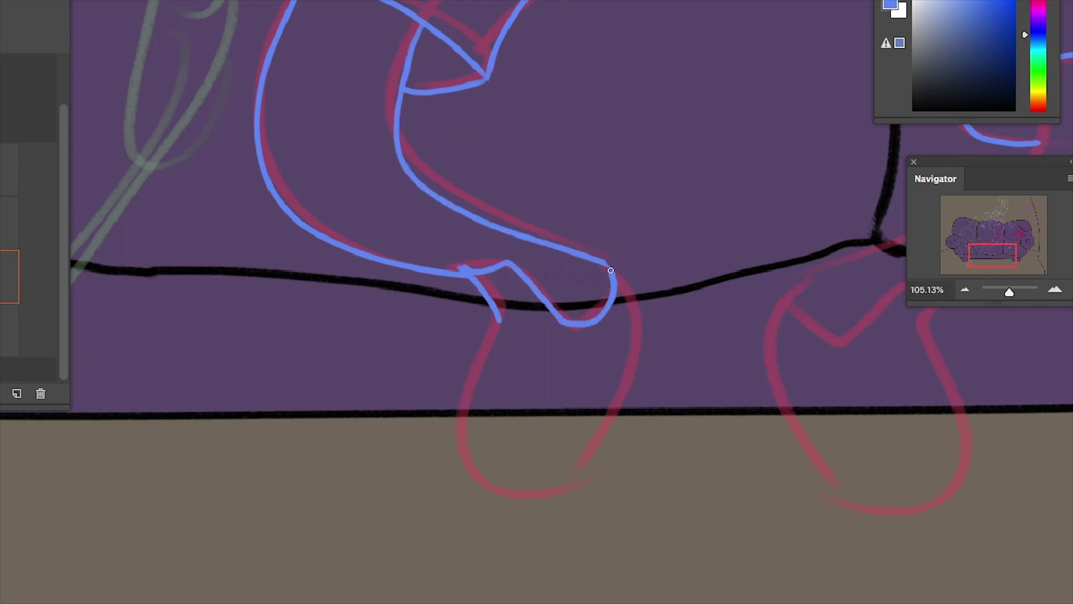
{"action": "left_click_drag", "start_coordinate": [491, 303], "coordinate": [634, 261]}
{"action": "key", "text": "ctrl+z"}
Trace both sides of the leg loop, the other knee, and the leg under the sofa line
{"action": "left_click_drag", "start_coordinate": [642, 279], "coordinate": [577, 475]}
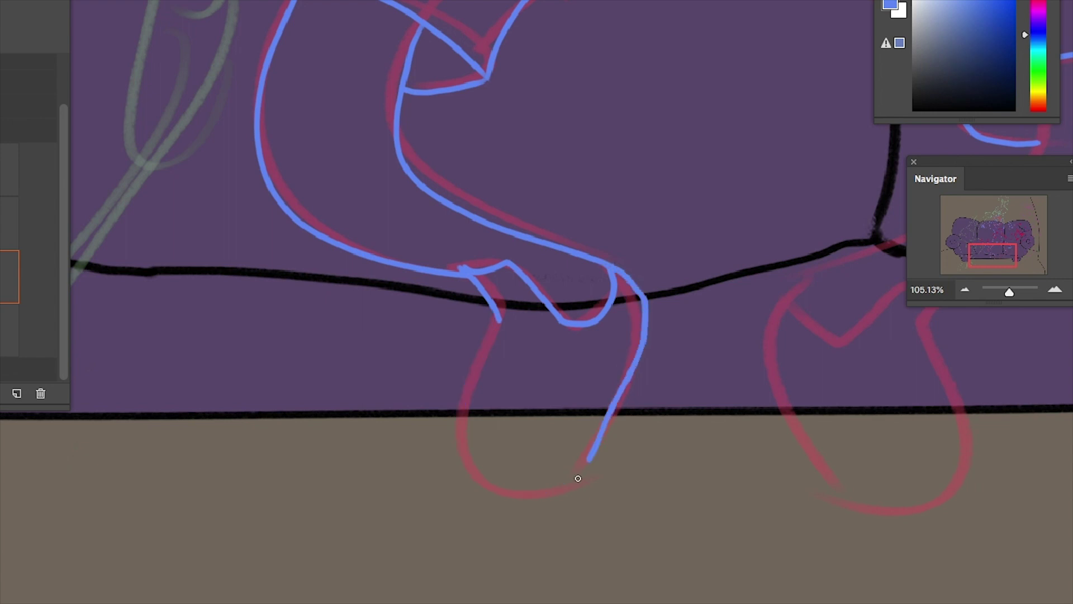
{"action": "key", "text": "ctrl+z"}
{"action": "key", "text": "ctrl+z"}
{"action": "mouse_move", "coordinate": [604, 259]}
{"action": "left_mouse_down"}
{"action": "mouse_move", "coordinate": [639, 367]}
{"action": "mouse_move", "coordinate": [581, 470]}
{"action": "left_mouse_up"}
{"action": "mouse_move", "coordinate": [499, 304]}
{"action": "left_mouse_down"}
{"action": "mouse_move", "coordinate": [491, 495]}
{"action": "mouse_move", "coordinate": [594, 468]}
{"action": "mouse_move", "coordinate": [486, 299]}
{"action": "left_mouse_up"}
{"action": "key", "text": "ctrl+z"}
{"action": "key", "text": "ctrl+z"}
{"action": "left_click_drag", "start_coordinate": [472, 378], "coordinate": [584, 470]}
{"action": "scroll", "coordinate": [749, 436], "scroll_direction": "right", "scroll_amount": 10}
{"action": "scroll", "coordinate": [749, 436], "scroll_direction": "up", "scroll_amount": 5}
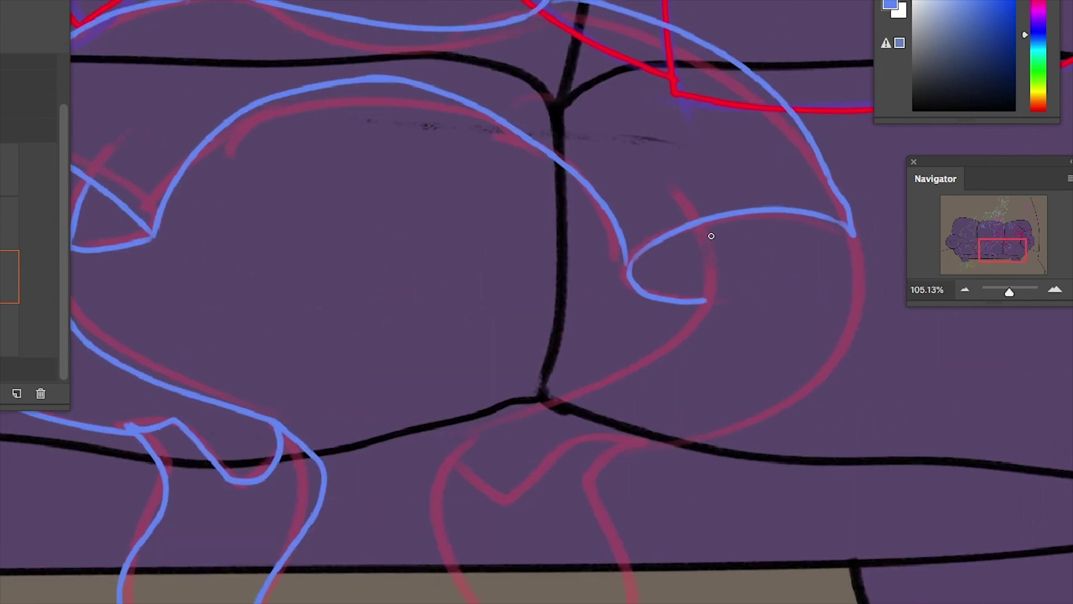
{"action": "mouse_move", "coordinate": [712, 233]}
{"action": "left_mouse_down"}
{"action": "mouse_move", "coordinate": [834, 241]}
{"action": "mouse_move", "coordinate": [712, 400]}
{"action": "left_mouse_up"}
{"action": "key", "text": "ctrl+z"}
{"action": "mouse_move", "coordinate": [849, 231]}
{"action": "left_mouse_down"}
{"action": "mouse_move", "coordinate": [594, 447]}
{"action": "mouse_move", "coordinate": [637, 454]}
{"action": "mouse_move", "coordinate": [486, 427]}
{"action": "mouse_move", "coordinate": [470, 439]}
{"action": "left_mouse_up"}
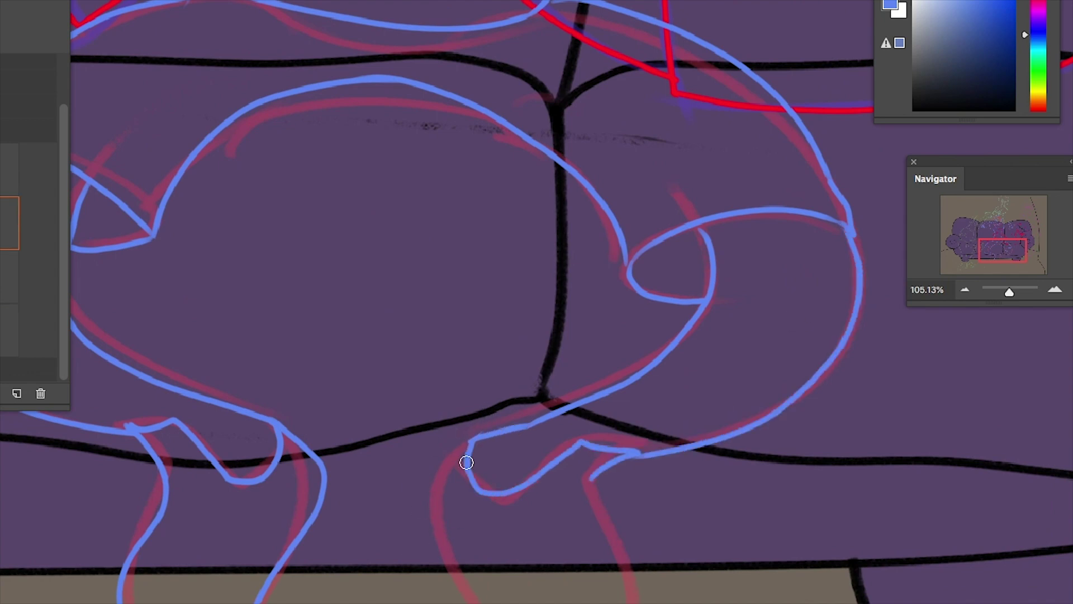
Trace the dangling foot loop in blue over the pink sketch
{"action": "scroll", "coordinate": [467, 462], "scroll_direction": "down", "scroll_amount": 5}
{"action": "left_click_drag", "start_coordinate": [474, 260], "coordinate": [455, 339]}
{"action": "key", "text": "ctrl+z"}
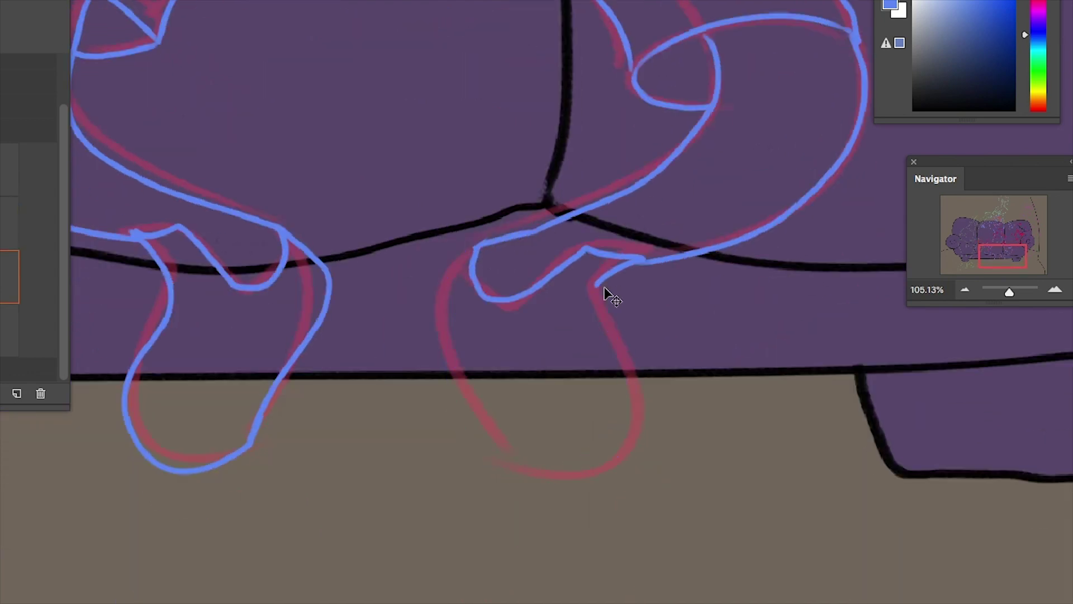
{"action": "mouse_move", "coordinate": [604, 289]}
{"action": "left_mouse_down"}
{"action": "mouse_move", "coordinate": [464, 262]}
{"action": "mouse_move", "coordinate": [508, 467]}
{"action": "mouse_move", "coordinate": [596, 282]}
{"action": "left_mouse_up"}
{"action": "key", "text": "ctrl+z"}
{"action": "left_click_drag", "start_coordinate": [724, 366], "coordinate": [808, 501]}
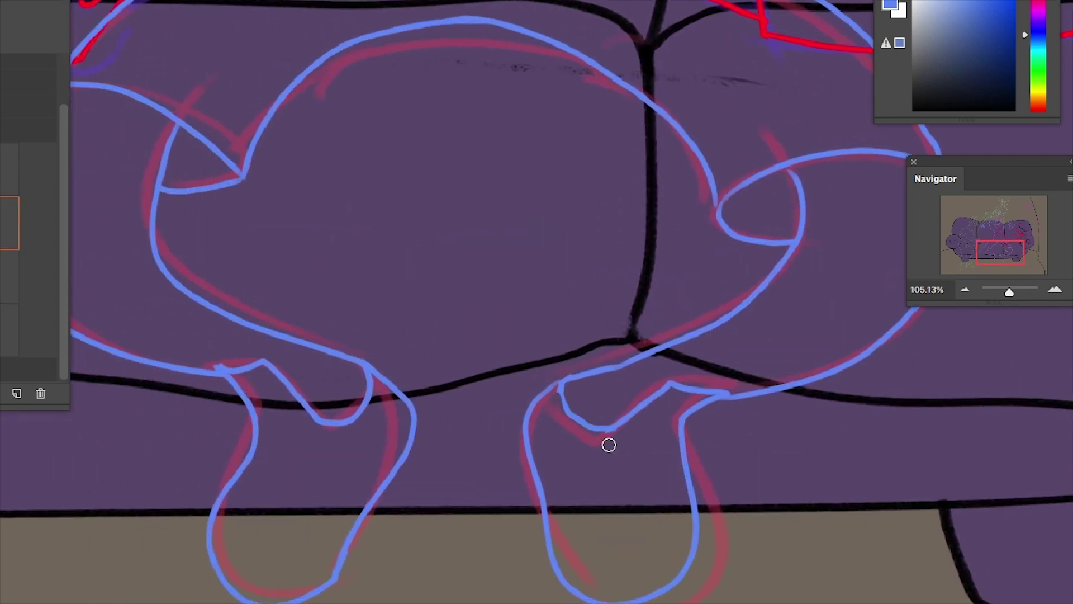
Zoom out to both legs and drag the blue linework right and down with Free Transform
{"action": "left_click_drag", "start_coordinate": [1006, 301], "coordinate": [1005, 292]}
{"action": "scroll", "coordinate": [818, 586], "scroll_direction": "up", "scroll_amount": 1}
{"action": "key", "text": "ctrl+t"}
{"action": "mouse_move", "coordinate": [699, 520]}
{"action": "left_mouse_down"}
{"action": "mouse_move", "coordinate": [684, 535]}
{"action": "mouse_move", "coordinate": [714, 578]}
{"action": "mouse_move", "coordinate": [647, 520]}
{"action": "mouse_move", "coordinate": [652, 535]}
{"action": "left_mouse_up"}
Commit the moved blue linework, mirror the canvas to check it, and remove the last face stroke
{"action": "key", "text": "Return"}
{"action": "key", "text": "ctrl+shift+h"}
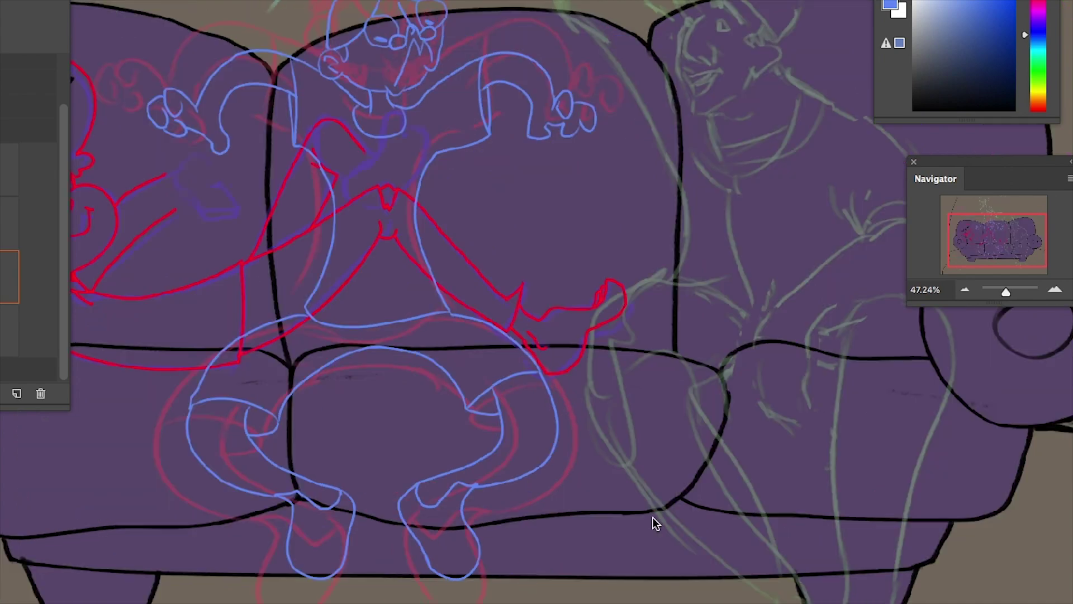
{"action": "left_click_drag", "start_coordinate": [1006, 291], "coordinate": [1006, 292]}
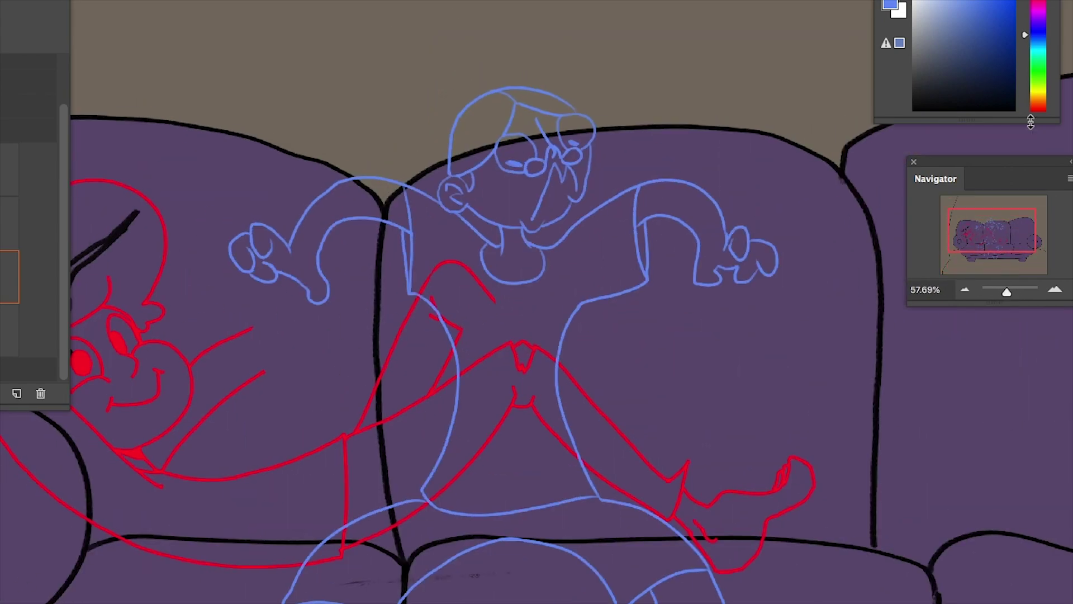
{"action": "key", "text": "ctrl+z"}
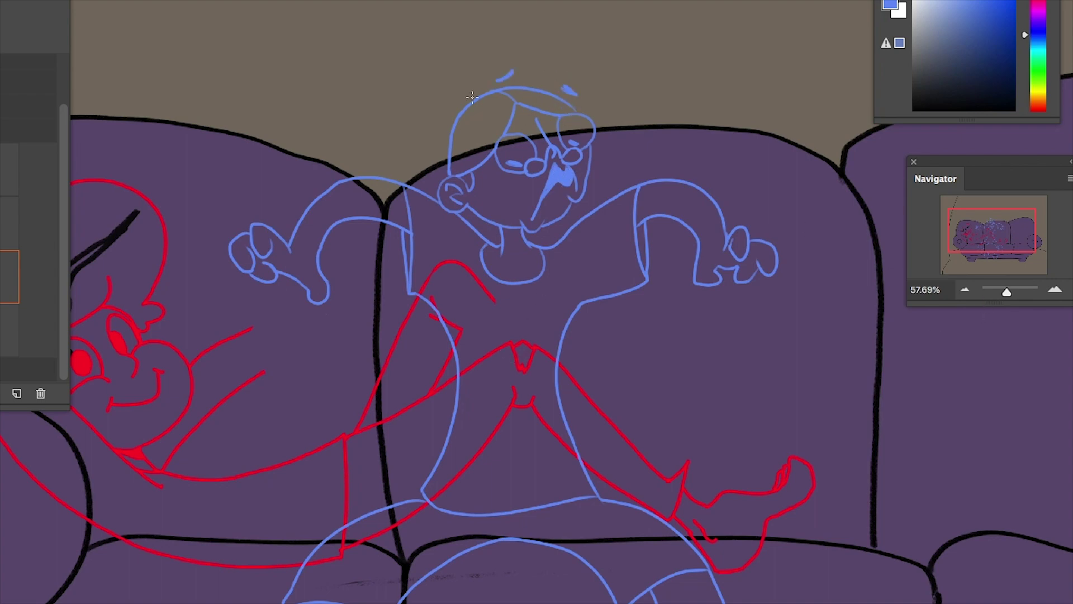
Try a blue hair hook on the head, remove it, and zoom to the green-sketched character
{"action": "mouse_move", "coordinate": [1013, 290]}
{"action": "left_mouse_down"}
{"action": "mouse_move", "coordinate": [1003, 311]}
{"action": "mouse_move", "coordinate": [1006, 278]}
{"action": "mouse_move", "coordinate": [1010, 289]}
{"action": "left_mouse_up"}
{"action": "left_click_drag", "start_coordinate": [503, 44], "coordinate": [535, 55]}
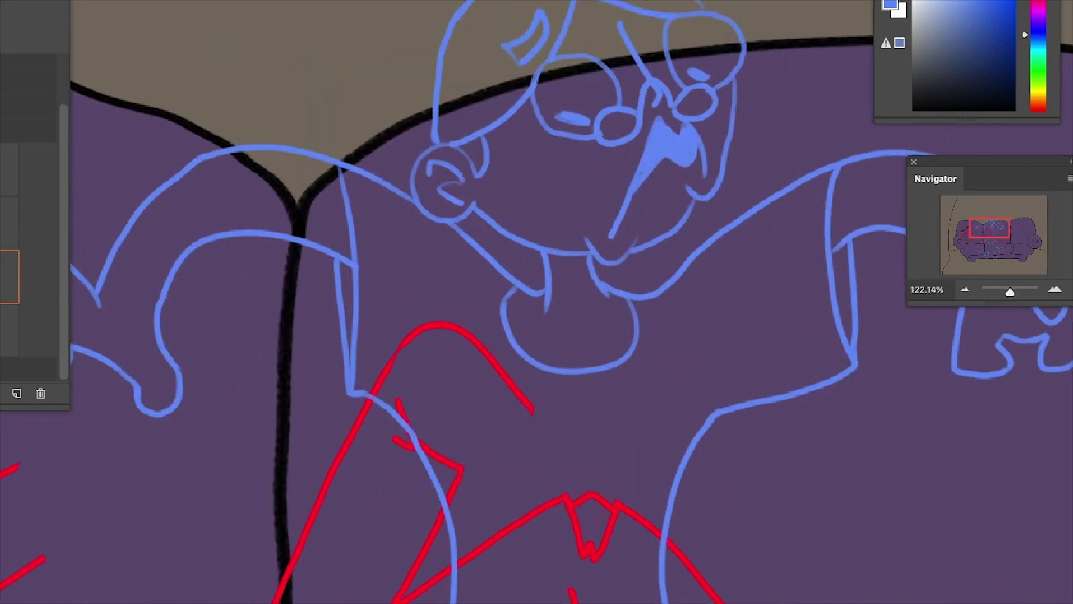
{"action": "key", "text": "ctrl+z"}
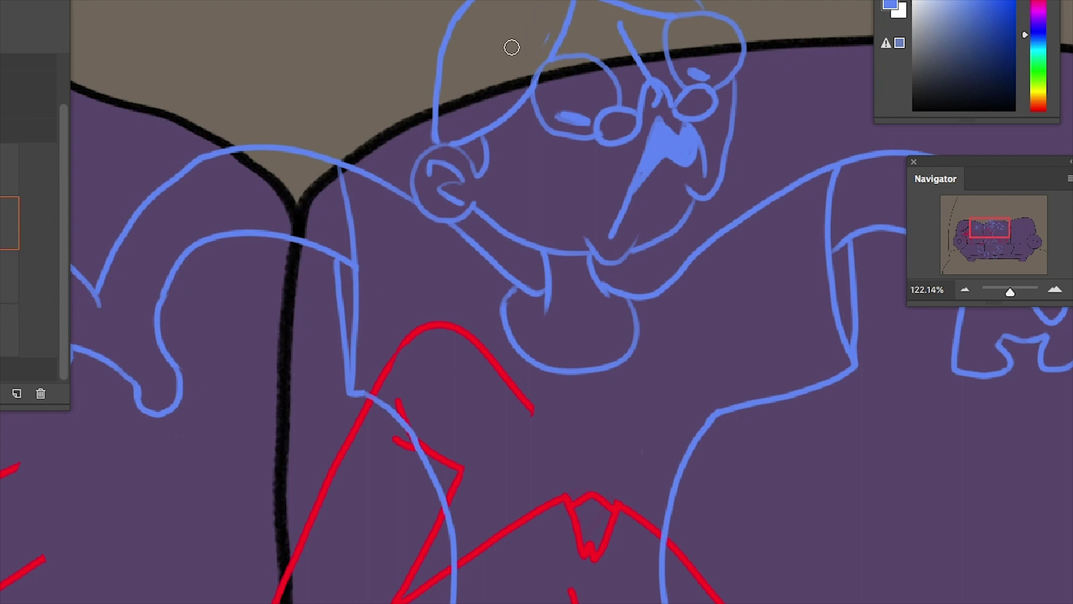
{"action": "left_click_drag", "start_coordinate": [505, 45], "coordinate": [531, 56]}
{"action": "left_click_drag", "start_coordinate": [1009, 291], "coordinate": [1006, 294]}
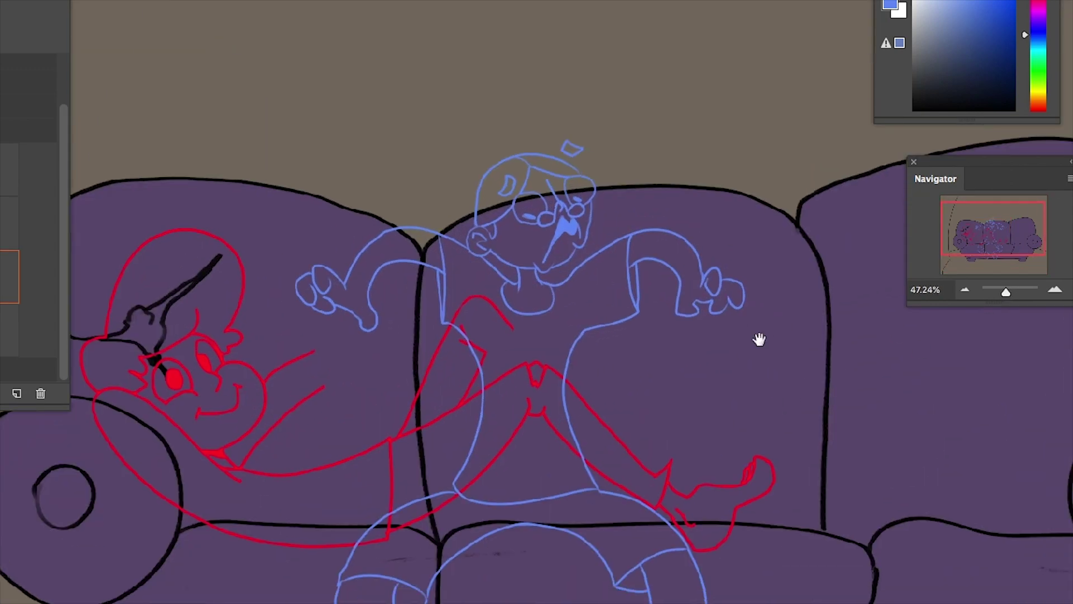
{"action": "mouse_move", "coordinate": [757, 338]}
{"action": "left_mouse_down"}
{"action": "mouse_move", "coordinate": [749, 240]}
{"action": "mouse_move", "coordinate": [769, 340]}
{"action": "left_mouse_up"}
{"action": "scroll", "coordinate": [561, 91], "scroll_direction": "up", "scroll_amount": 6}
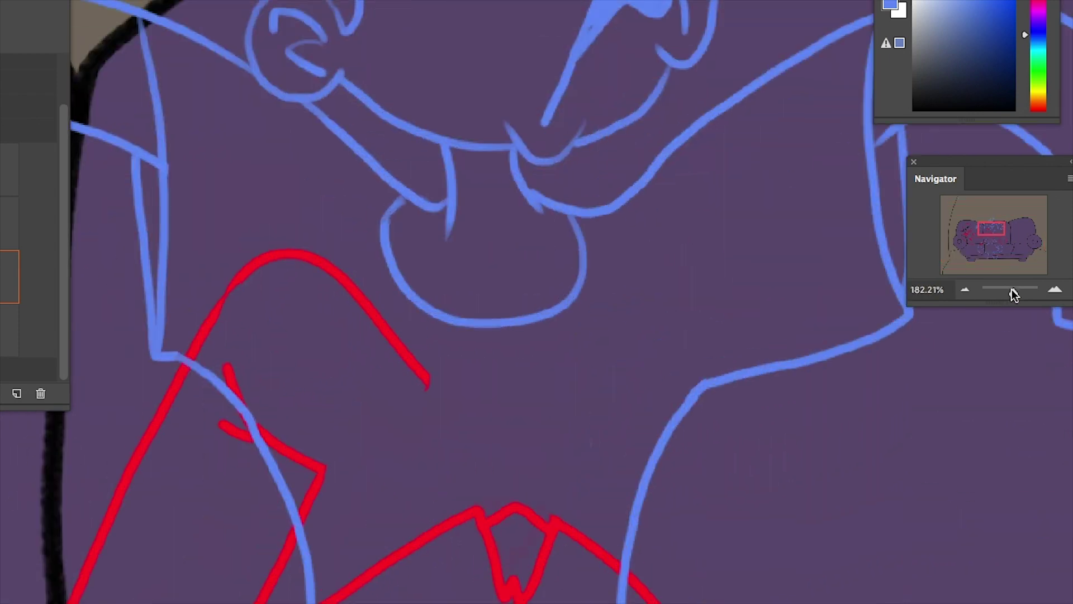
{"action": "key", "text": "ctrl+z"}
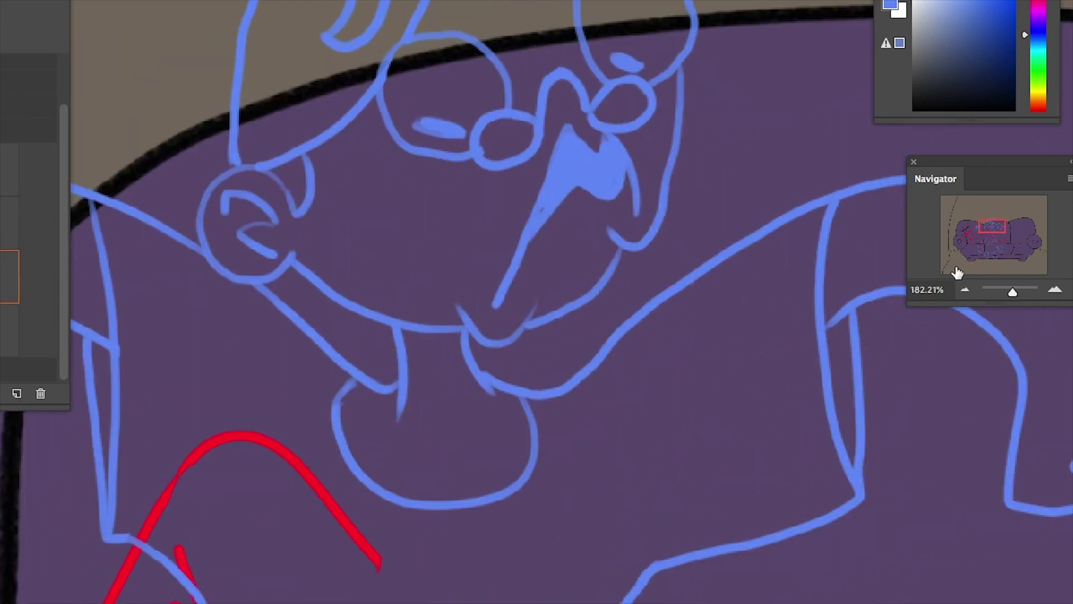
{"action": "left_click_drag", "start_coordinate": [1012, 291], "coordinate": [1007, 294]}
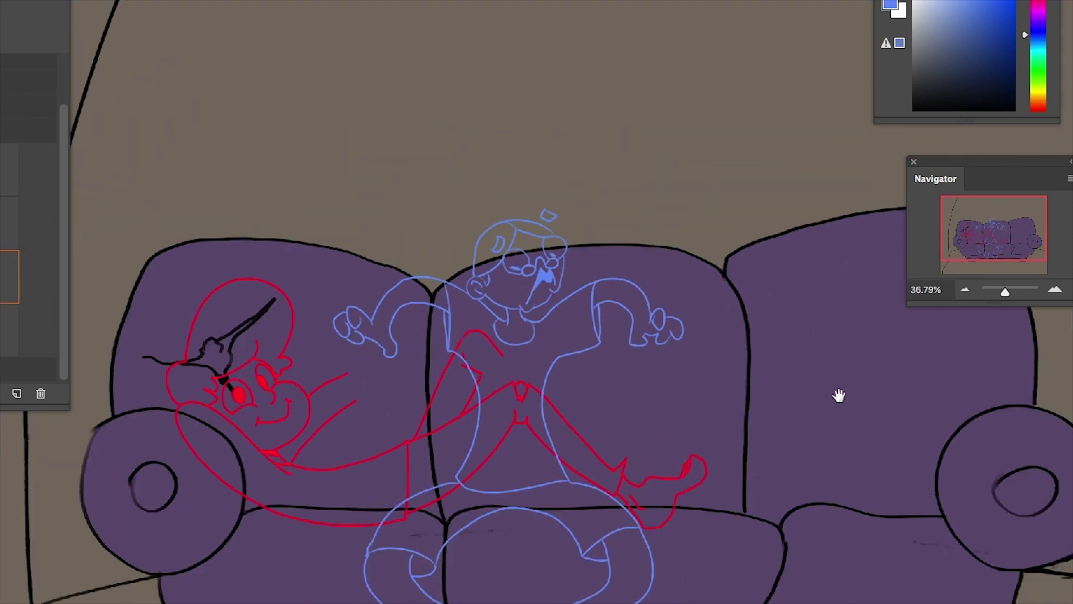
{"action": "left_click_drag", "start_coordinate": [840, 390], "coordinate": [706, 270]}
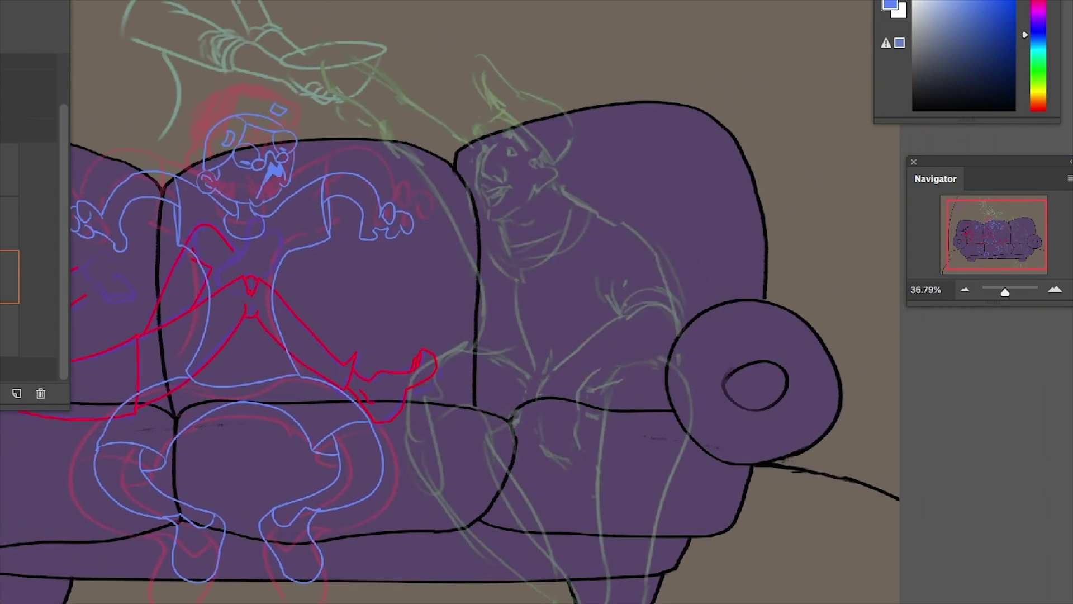
{"action": "left_click_drag", "start_coordinate": [1005, 292], "coordinate": [1008, 291]}
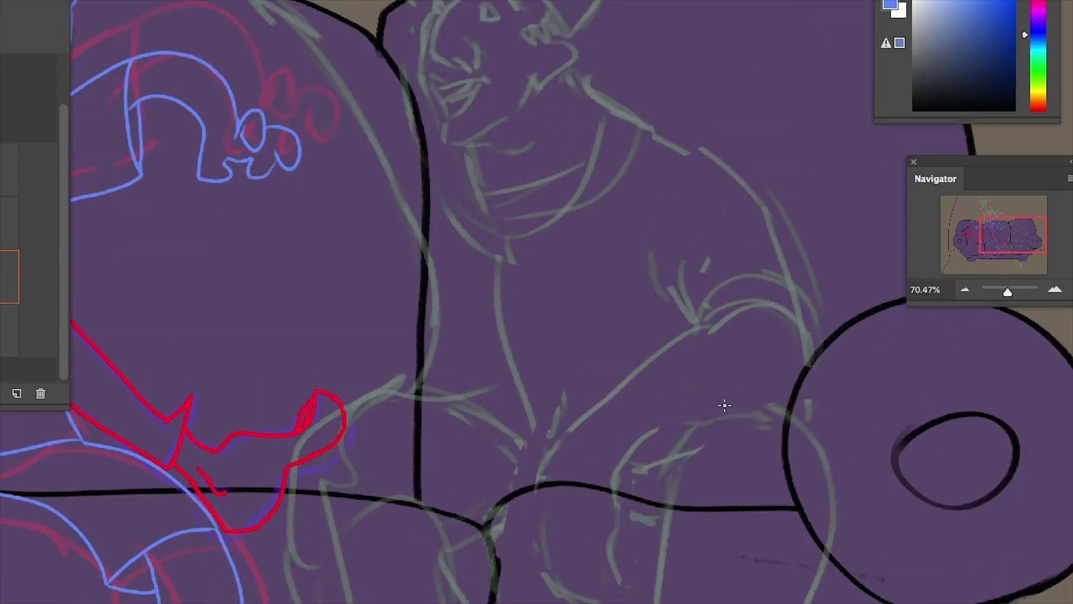
Test red strokes at the sofa top, undo them, and reset the colour to black
{"action": "scroll", "coordinate": [724, 405], "scroll_direction": "up", "scroll_amount": 2}
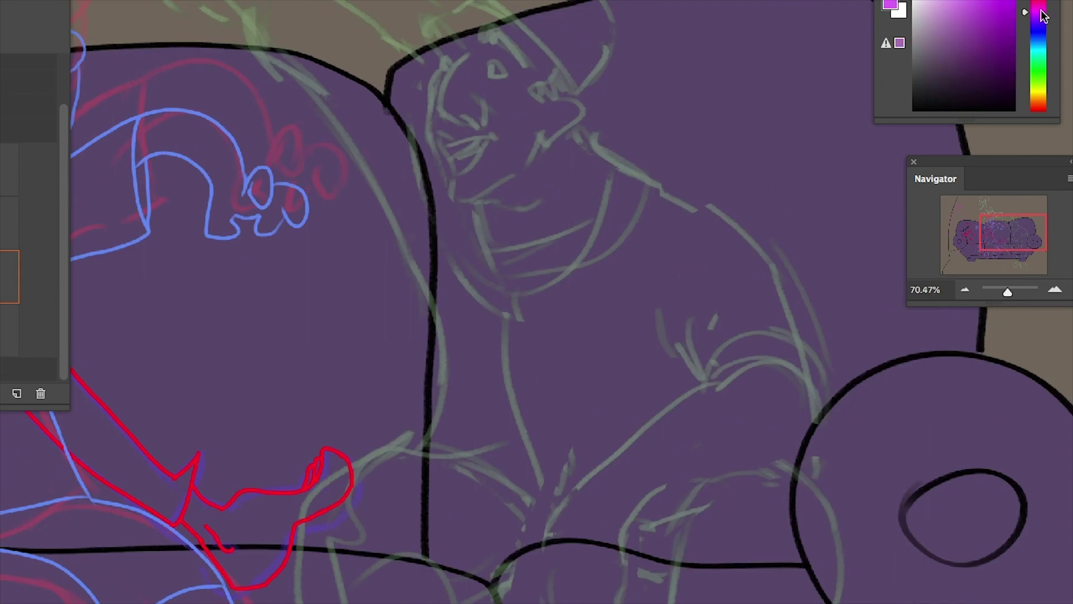
{"action": "left_click_drag", "start_coordinate": [1043, 16], "coordinate": [1039, 111]}
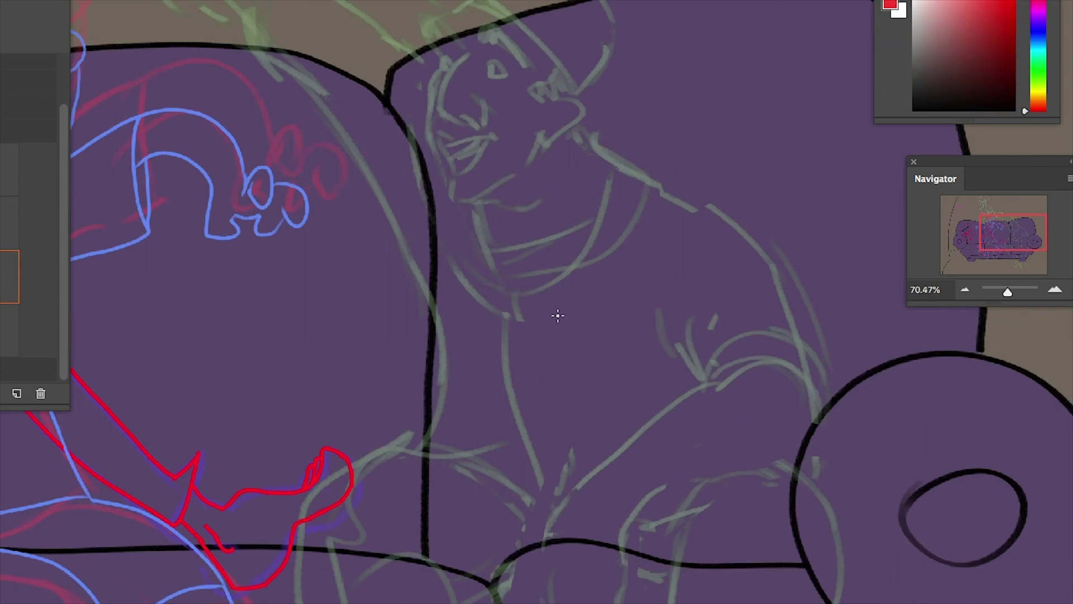
{"action": "scroll", "coordinate": [682, 429], "scroll_direction": "up", "scroll_amount": 5}
{"action": "scroll", "coordinate": [529, 72], "scroll_direction": "down", "scroll_amount": 2}
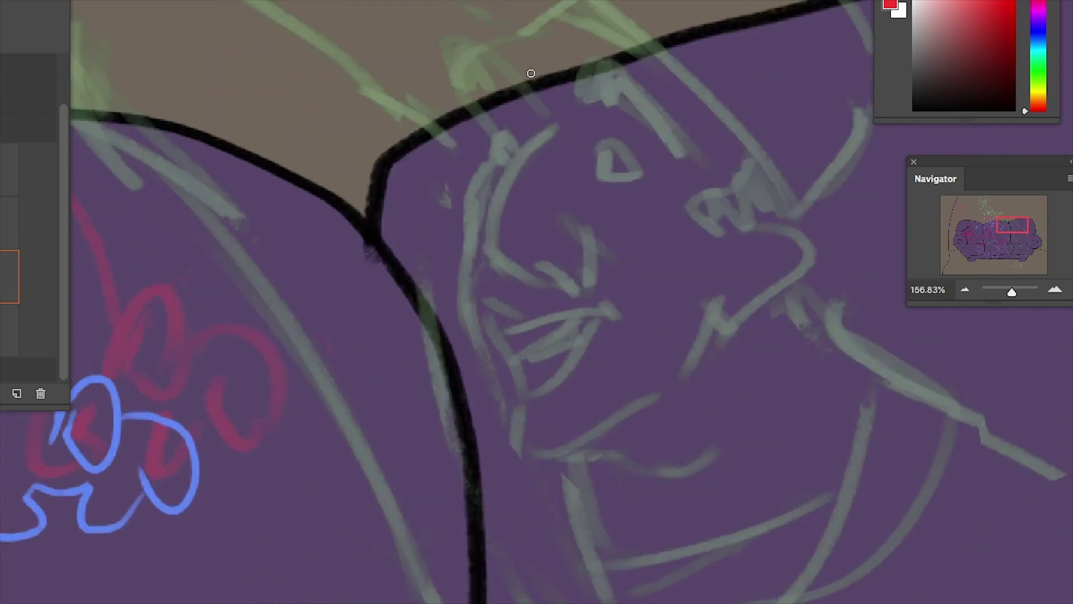
{"action": "left_click_drag", "start_coordinate": [447, 59], "coordinate": [486, 115]}
{"action": "key", "text": "ctrl+z"}
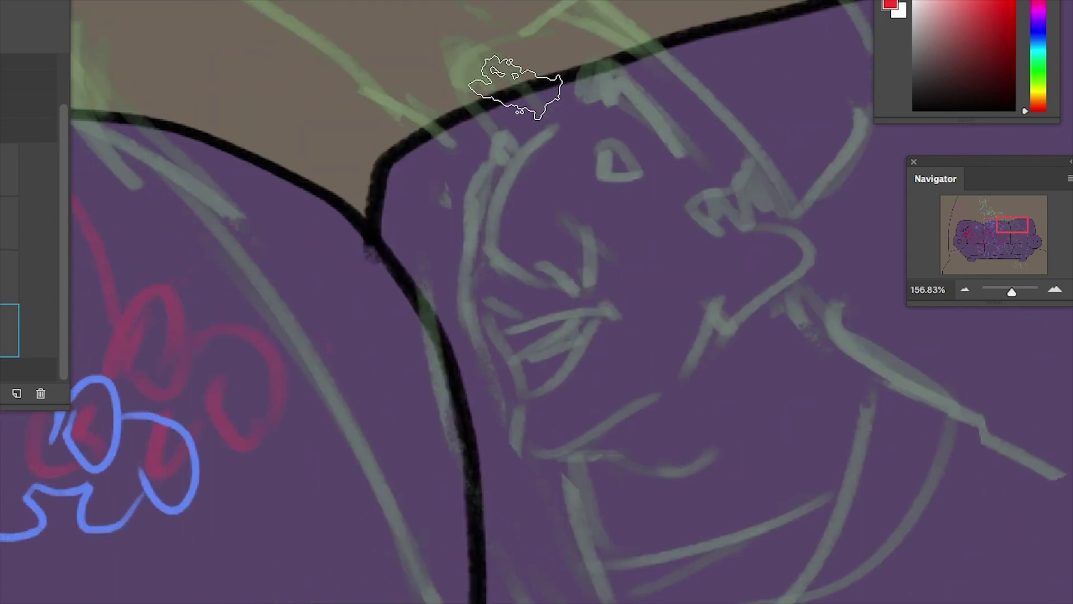
{"action": "left_click_drag", "start_coordinate": [575, 3], "coordinate": [512, 37]}
{"action": "key", "text": "ctrl+z"}
{"action": "key", "text": "d"}
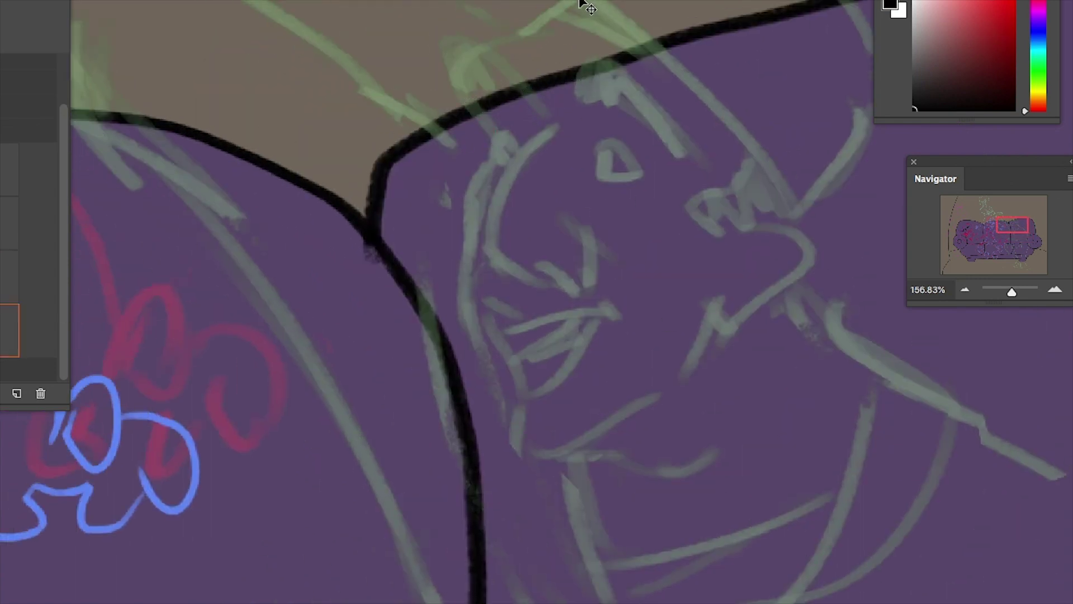
Ink the black hair line curving down onto the forehead
{"action": "left_click_drag", "start_coordinate": [571, 1], "coordinate": [470, 50]}
{"action": "left_click_drag", "start_coordinate": [564, 1], "coordinate": [510, 36]}
{"action": "key", "text": "ctrl+z"}
{"action": "left_click_drag", "start_coordinate": [565, 1], "coordinate": [488, 41]}
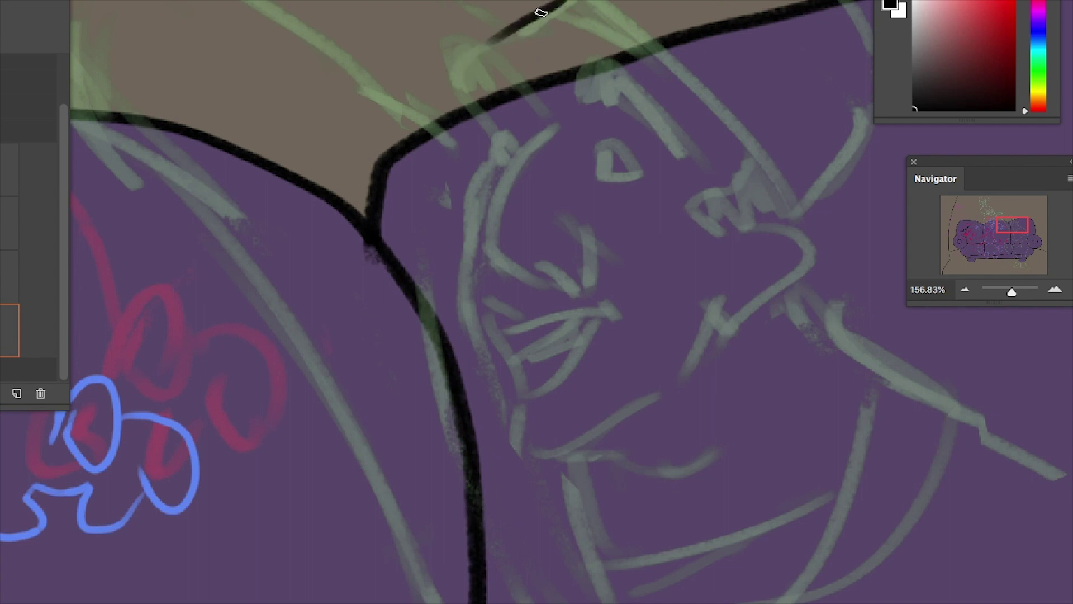
{"action": "key", "text": "ctrl+z"}
{"action": "mouse_move", "coordinate": [571, 1]}
{"action": "left_mouse_down"}
{"action": "mouse_move", "coordinate": [509, 43]}
{"action": "mouse_move", "coordinate": [503, 160]}
{"action": "left_mouse_up"}
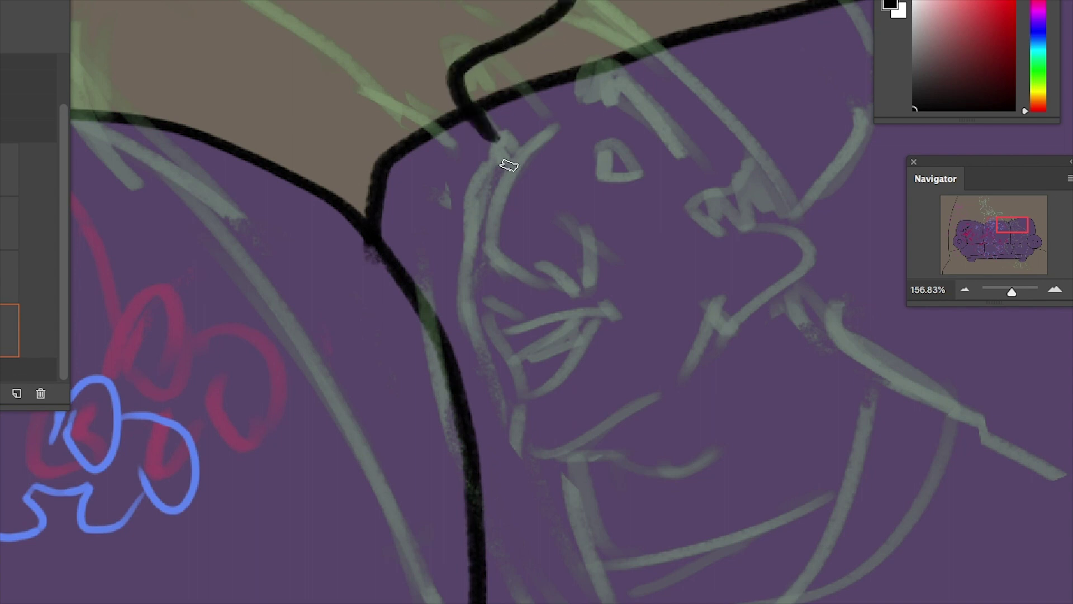
{"action": "key", "text": "ctrl+z"}
{"action": "mouse_move", "coordinate": [467, 108]}
{"action": "left_mouse_down"}
{"action": "mouse_move", "coordinate": [506, 168]}
{"action": "mouse_move", "coordinate": [498, 136]}
{"action": "mouse_move", "coordinate": [472, 225]}
{"action": "mouse_move", "coordinate": [491, 163]}
{"action": "mouse_move", "coordinate": [522, 159]}
{"action": "mouse_move", "coordinate": [525, 133]}
{"action": "mouse_move", "coordinate": [501, 116]}
{"action": "mouse_move", "coordinate": [517, 164]}
{"action": "mouse_move", "coordinate": [468, 244]}
{"action": "mouse_move", "coordinate": [503, 298]}
{"action": "mouse_move", "coordinate": [488, 386]}
{"action": "mouse_move", "coordinate": [539, 448]}
{"action": "left_mouse_up"}
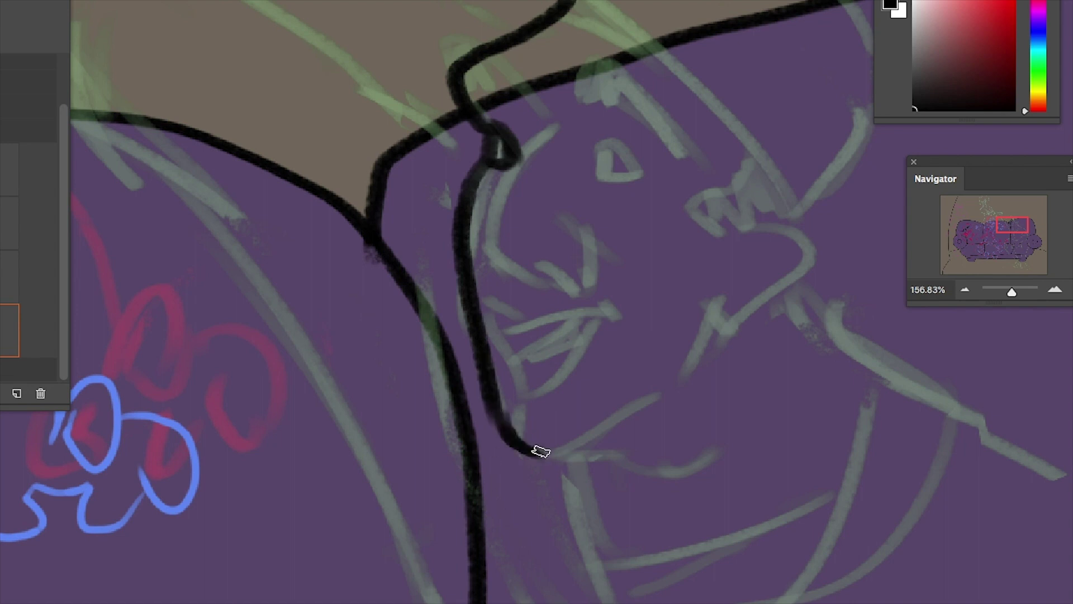
{"action": "key", "text": "ctrl+z"}
Ink the face outline, chin, nose curve, eye and brow in black
{"action": "left_click_drag", "start_coordinate": [476, 167], "coordinate": [508, 479]}
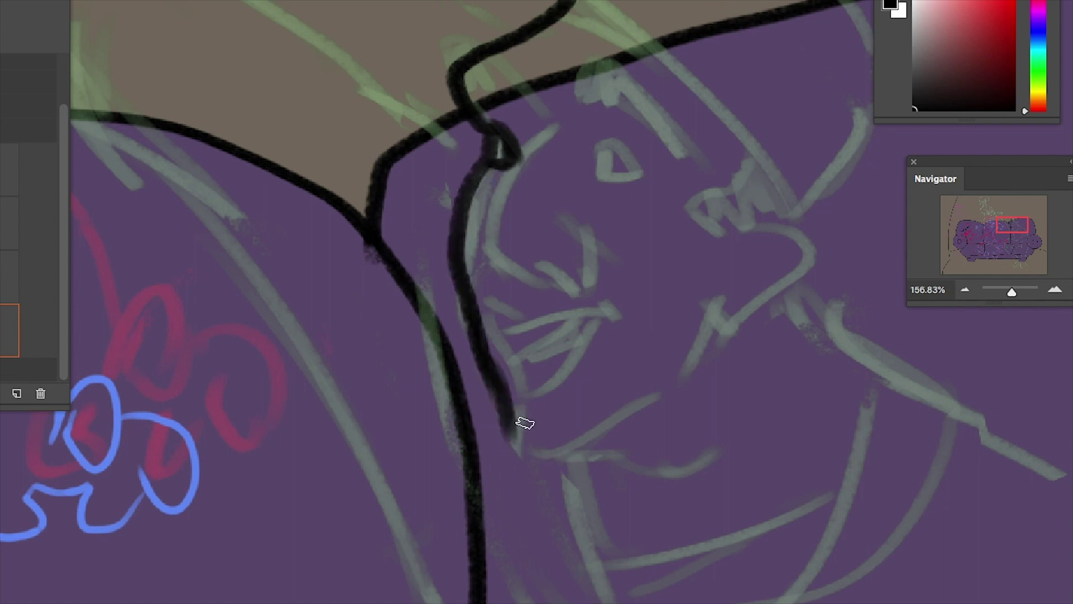
{"action": "mouse_move", "coordinate": [525, 423]}
{"action": "left_mouse_down"}
{"action": "mouse_move", "coordinate": [720, 336]}
{"action": "mouse_move", "coordinate": [745, 280]}
{"action": "left_mouse_up"}
{"action": "left_click_drag", "start_coordinate": [763, 224], "coordinate": [708, 447]}
{"action": "left_click_drag", "start_coordinate": [551, 200], "coordinate": [578, 237]}
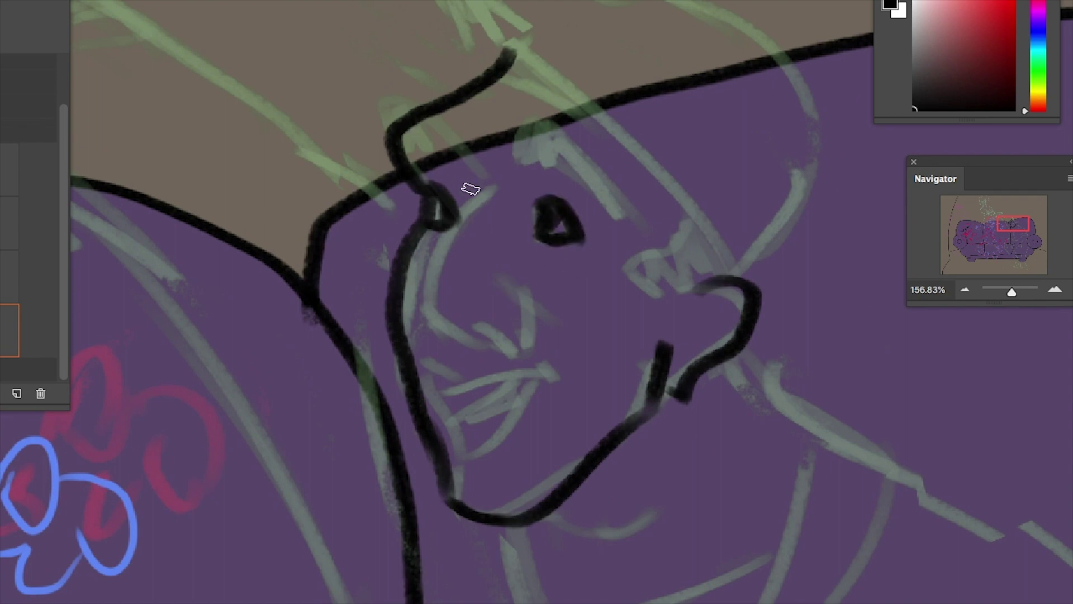
{"action": "mouse_move", "coordinate": [470, 188]}
{"action": "left_mouse_down"}
{"action": "mouse_move", "coordinate": [387, 128]}
{"action": "mouse_move", "coordinate": [399, 115]}
{"action": "mouse_move", "coordinate": [481, 185]}
{"action": "mouse_move", "coordinate": [416, 104]}
{"action": "mouse_move", "coordinate": [420, 140]}
{"action": "mouse_move", "coordinate": [472, 185]}
{"action": "mouse_move", "coordinate": [462, 296]}
{"action": "mouse_move", "coordinate": [495, 357]}
{"action": "mouse_move", "coordinate": [435, 309]}
{"action": "mouse_move", "coordinate": [475, 359]}
{"action": "mouse_move", "coordinate": [515, 349]}
{"action": "left_mouse_up"}
{"action": "left_click_drag", "start_coordinate": [512, 293], "coordinate": [523, 361]}
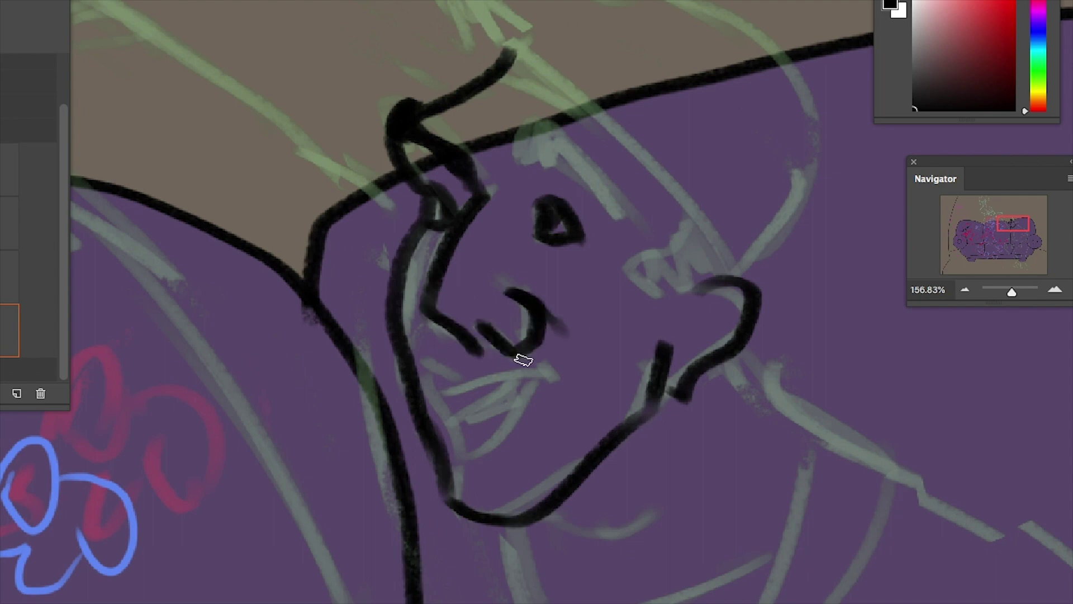
Ink the open mouth's upper and lower lips and the ear outline
{"action": "mouse_move", "coordinate": [450, 384]}
{"action": "left_mouse_down"}
{"action": "mouse_move", "coordinate": [539, 366]}
{"action": "mouse_move", "coordinate": [441, 377]}
{"action": "mouse_move", "coordinate": [487, 454]}
{"action": "mouse_move", "coordinate": [571, 386]}
{"action": "left_mouse_up"}
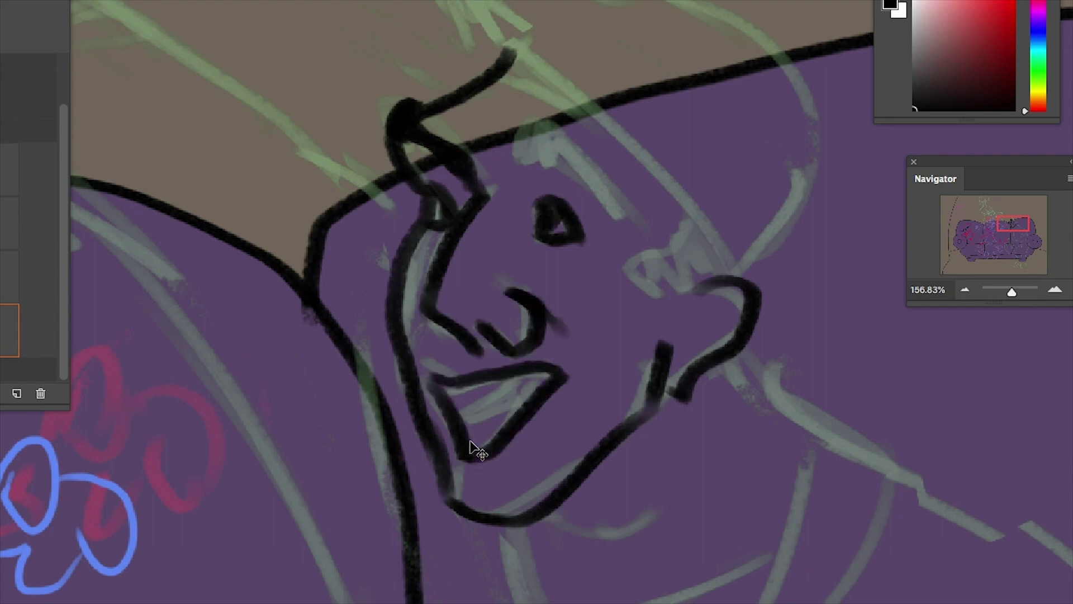
{"action": "key", "text": "ctrl+z"}
{"action": "key", "text": "ctrl+z"}
{"action": "mouse_move", "coordinate": [450, 380]}
{"action": "left_mouse_down"}
{"action": "mouse_move", "coordinate": [541, 361]}
{"action": "mouse_move", "coordinate": [430, 378]}
{"action": "mouse_move", "coordinate": [520, 410]}
{"action": "mouse_move", "coordinate": [546, 364]}
{"action": "left_mouse_up"}
{"action": "mouse_move", "coordinate": [511, 149]}
{"action": "left_mouse_down"}
{"action": "mouse_move", "coordinate": [570, 140]}
{"action": "mouse_move", "coordinate": [565, 132]}
{"action": "mouse_move", "coordinate": [560, 150]}
{"action": "left_mouse_up"}
{"action": "scroll", "coordinate": [600, 176], "scroll_direction": "up", "scroll_amount": 5}
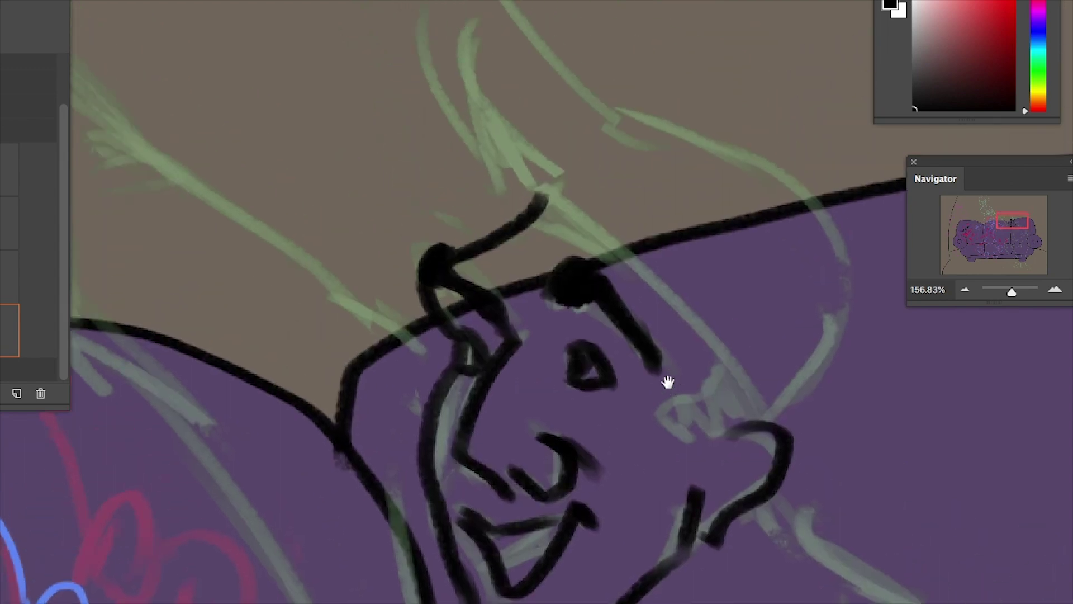
{"action": "left_click_drag", "start_coordinate": [692, 398], "coordinate": [715, 456]}
Try out black strokes for the ear and the hat outline over the head, undoing them to redraw
{"action": "key", "text": "ctrl+z"}
{"action": "mouse_move", "coordinate": [698, 397]}
{"action": "left_mouse_down"}
{"action": "mouse_move", "coordinate": [678, 462]}
{"action": "mouse_move", "coordinate": [693, 474]}
{"action": "left_mouse_up"}
{"action": "key", "text": "ctrl+z"}
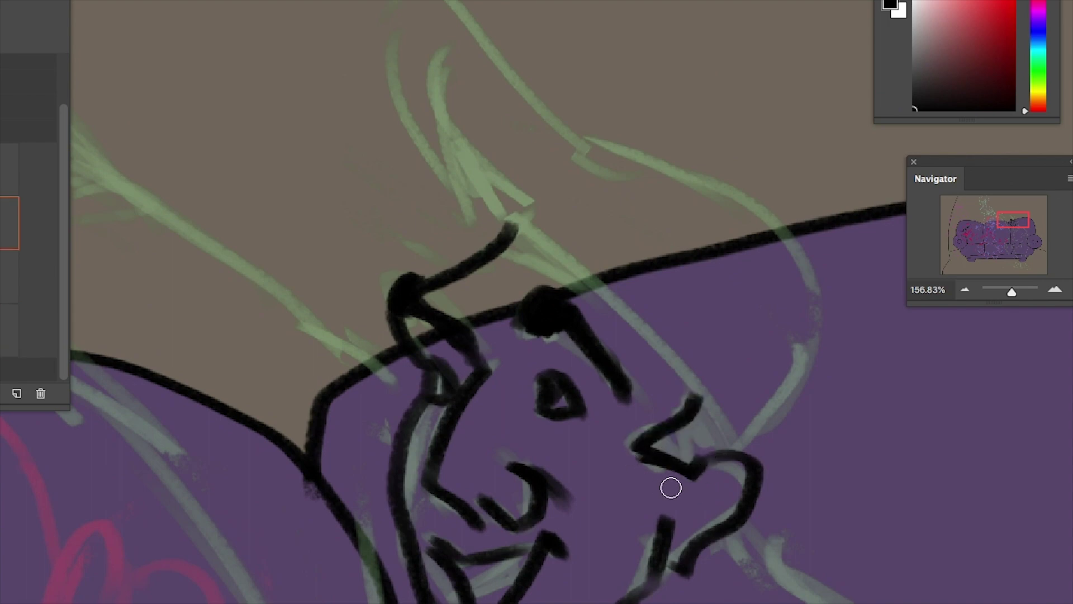
{"action": "mouse_move", "coordinate": [706, 409]}
{"action": "left_mouse_down"}
{"action": "mouse_move", "coordinate": [441, 143]}
{"action": "mouse_move", "coordinate": [413, 73]}
{"action": "mouse_move", "coordinate": [555, 149]}
{"action": "mouse_move", "coordinate": [772, 386]}
{"action": "mouse_move", "coordinate": [779, 410]}
{"action": "mouse_move", "coordinate": [758, 452]}
{"action": "mouse_move", "coordinate": [621, 165]}
{"action": "mouse_move", "coordinate": [391, 18]}
{"action": "mouse_move", "coordinate": [523, 237]}
{"action": "left_mouse_up"}
{"action": "key", "text": "ctrl+z"}
Drop the long jaw stroke and ink the collar line around the shoulder and a neck line
{"action": "scroll", "coordinate": [614, 357], "scroll_direction": "down", "scroll_amount": 10}
{"action": "mouse_move", "coordinate": [416, 274]}
{"action": "left_mouse_down"}
{"action": "mouse_move", "coordinate": [545, 404]}
{"action": "mouse_move", "coordinate": [743, 187]}
{"action": "left_mouse_up"}
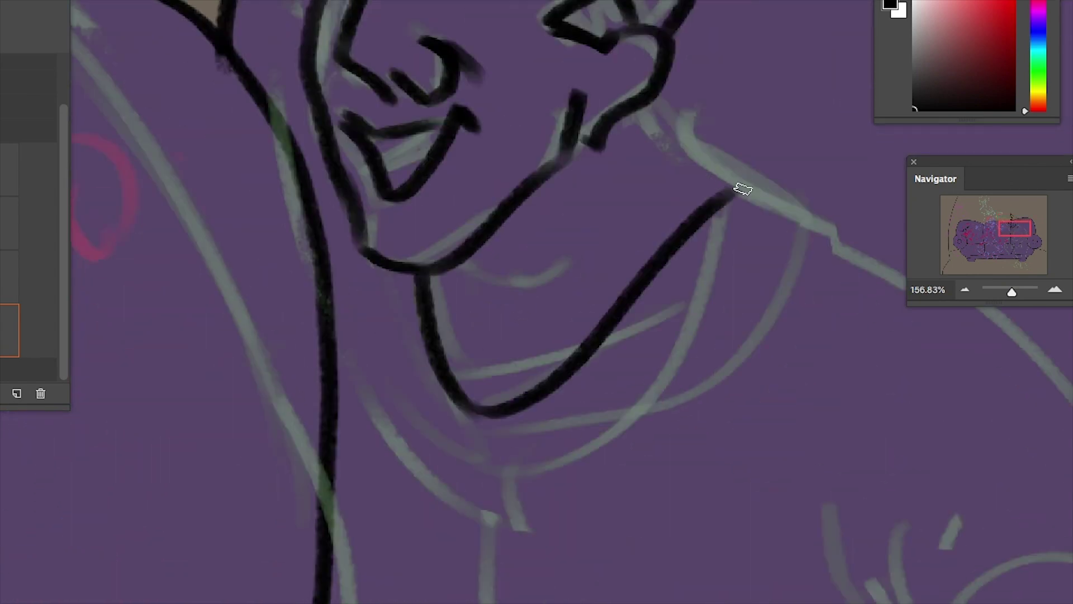
{"action": "key", "text": "ctrl+z"}
{"action": "mouse_move", "coordinate": [537, 407]}
{"action": "left_mouse_down"}
{"action": "mouse_move", "coordinate": [867, 247]}
{"action": "mouse_move", "coordinate": [522, 466]}
{"action": "left_mouse_up"}
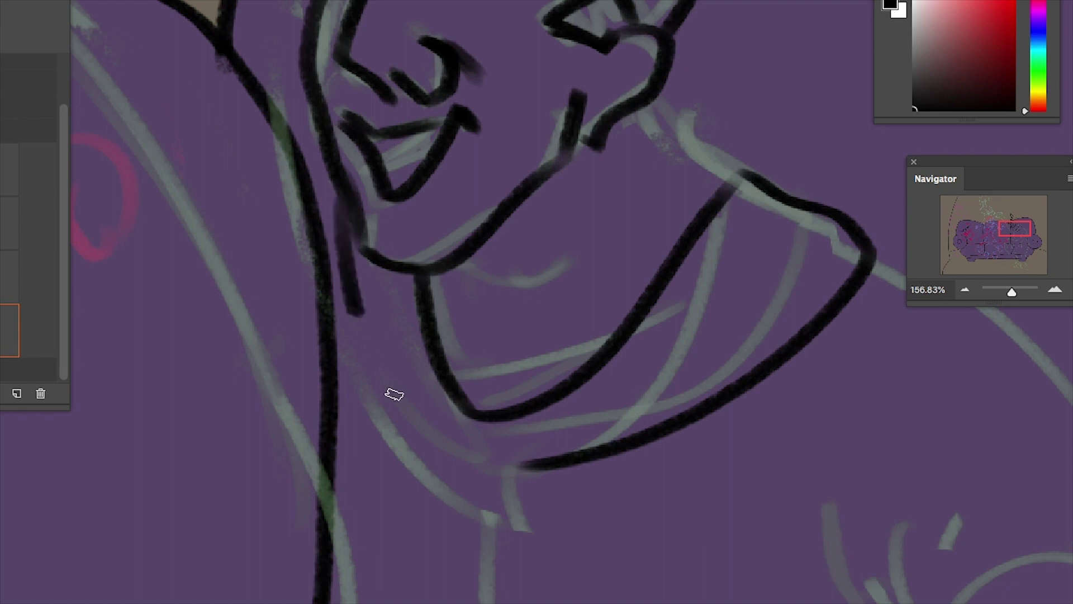
{"action": "left_click_drag", "start_coordinate": [347, 219], "coordinate": [508, 491]}
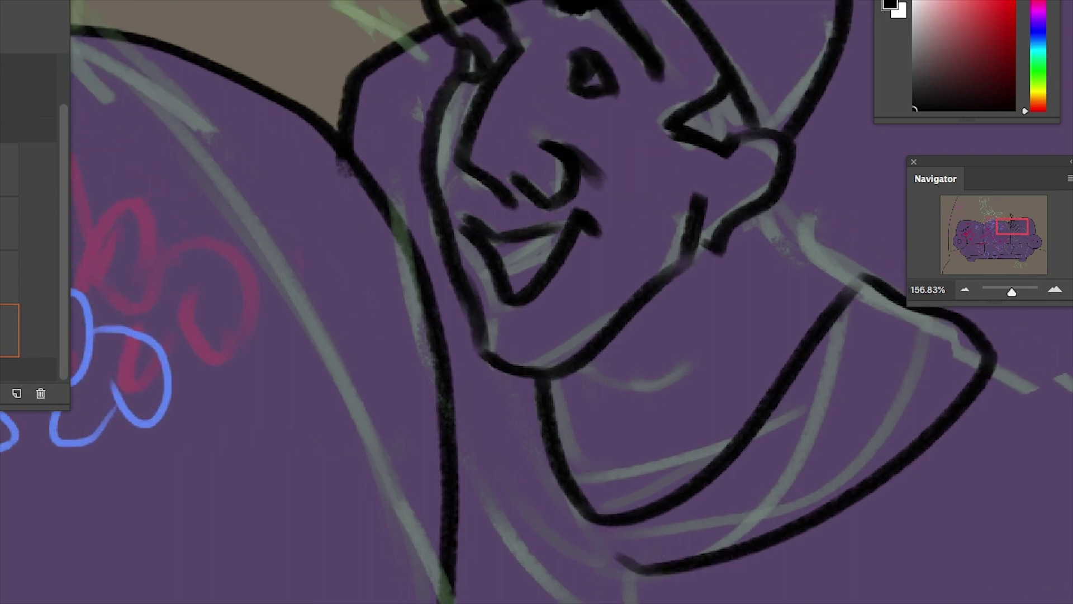
{"action": "mouse_move", "coordinate": [629, 564]}
{"action": "left_mouse_down"}
{"action": "mouse_move", "coordinate": [506, 375]}
{"action": "mouse_move", "coordinate": [599, 544]}
{"action": "mouse_move", "coordinate": [640, 569]}
{"action": "left_mouse_up"}
{"action": "key", "text": "ctrl+z"}
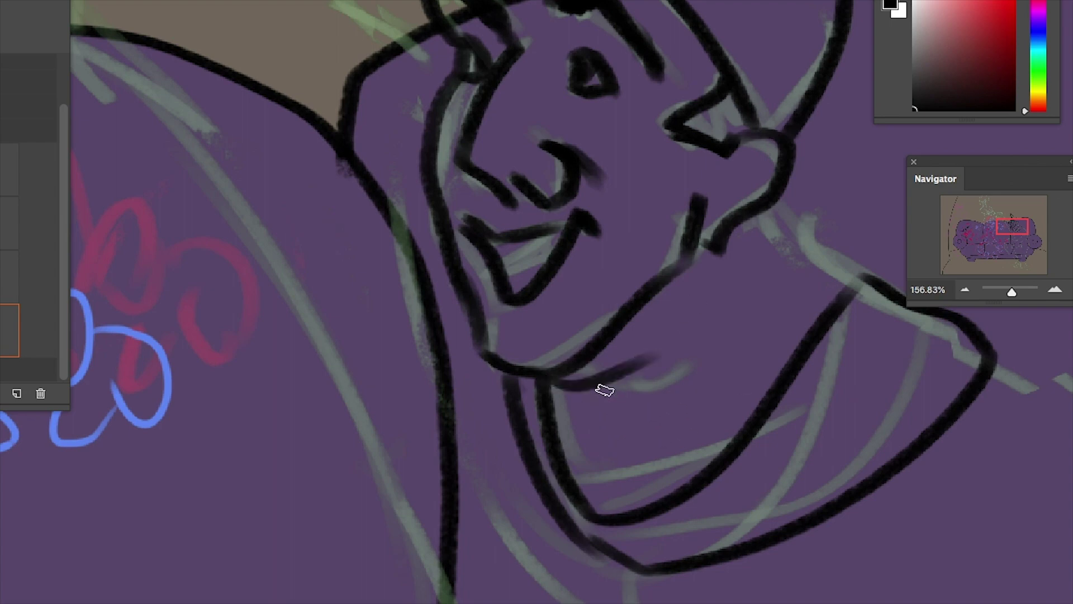
Ink the shoulder line from ear to neck and redraw the under-chin line slightly longer
{"action": "left_click_drag", "start_coordinate": [604, 388], "coordinate": [478, 436]}
{"action": "left_click_drag", "start_coordinate": [657, 242], "coordinate": [612, 263]}
{"action": "left_click_drag", "start_coordinate": [612, 263], "coordinate": [693, 355]}
{"action": "scroll", "coordinate": [665, 390], "scroll_direction": "down", "scroll_amount": 2}
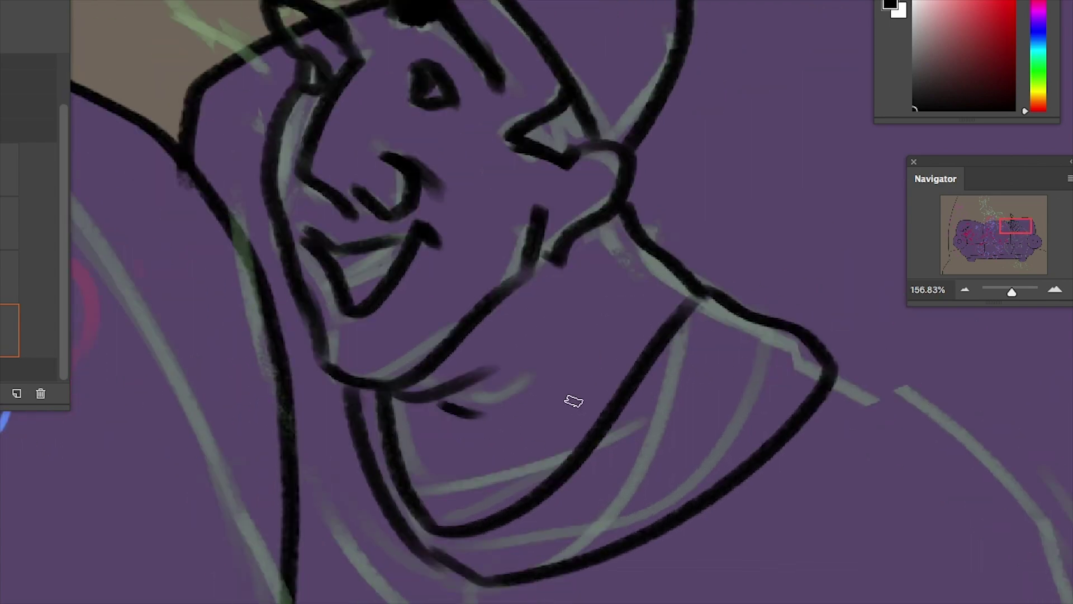
{"action": "key", "text": "ctrl+z"}
{"action": "left_click_drag", "start_coordinate": [430, 407], "coordinate": [503, 424]}
Rework the shoulder line to join the right curve, stepping back the last stroke
{"action": "left_click_drag", "start_coordinate": [646, 487], "coordinate": [653, 412]}
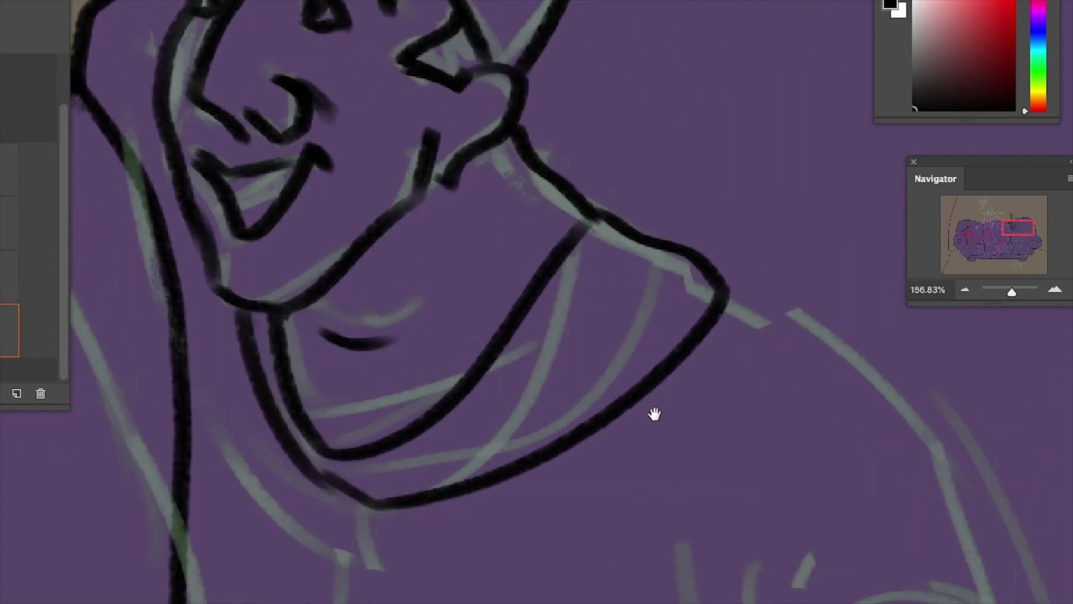
{"action": "scroll", "coordinate": [626, 268], "scroll_direction": "down", "scroll_amount": 2}
{"action": "mouse_move", "coordinate": [594, 125]}
{"action": "left_mouse_down"}
{"action": "mouse_move", "coordinate": [621, 128]}
{"action": "mouse_move", "coordinate": [656, 167]}
{"action": "left_mouse_up"}
{"action": "mouse_move", "coordinate": [559, 109]}
{"action": "left_mouse_down"}
{"action": "mouse_move", "coordinate": [660, 174]}
{"action": "mouse_move", "coordinate": [638, 146]}
{"action": "mouse_move", "coordinate": [608, 196]}
{"action": "left_mouse_up"}
{"action": "mouse_move", "coordinate": [682, 170]}
{"action": "left_mouse_down"}
{"action": "mouse_move", "coordinate": [637, 149]}
{"action": "mouse_move", "coordinate": [635, 192]}
{"action": "mouse_move", "coordinate": [632, 170]}
{"action": "mouse_move", "coordinate": [593, 239]}
{"action": "left_mouse_up"}
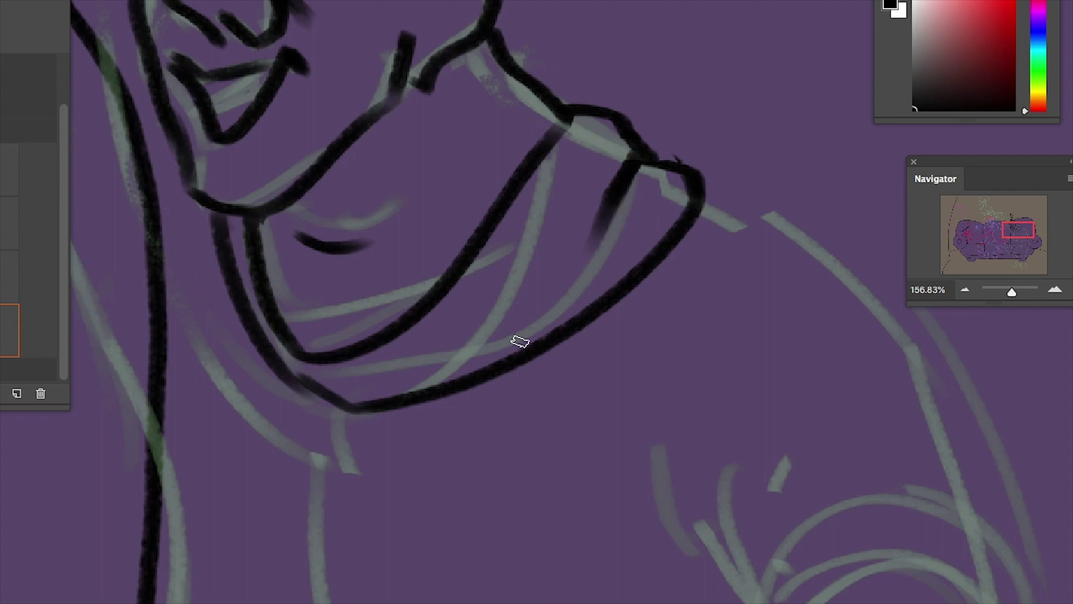
{"action": "left_click_drag", "start_coordinate": [612, 199], "coordinate": [533, 308]}
{"action": "scroll", "coordinate": [328, 390], "scroll_direction": "up", "scroll_amount": 5}
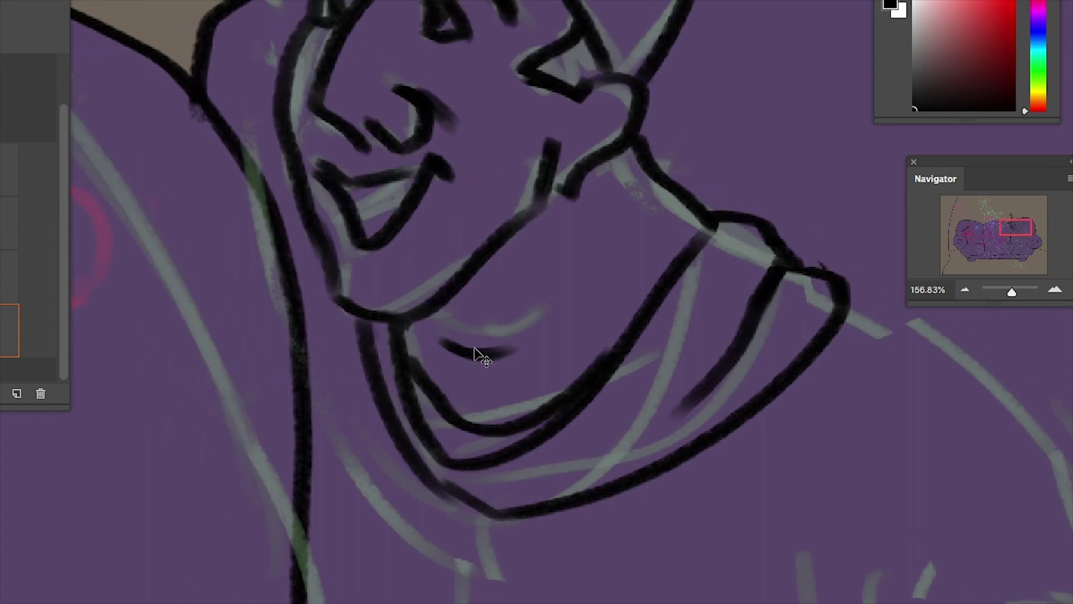
{"action": "left_click_drag", "start_coordinate": [1013, 292], "coordinate": [1009, 292]}
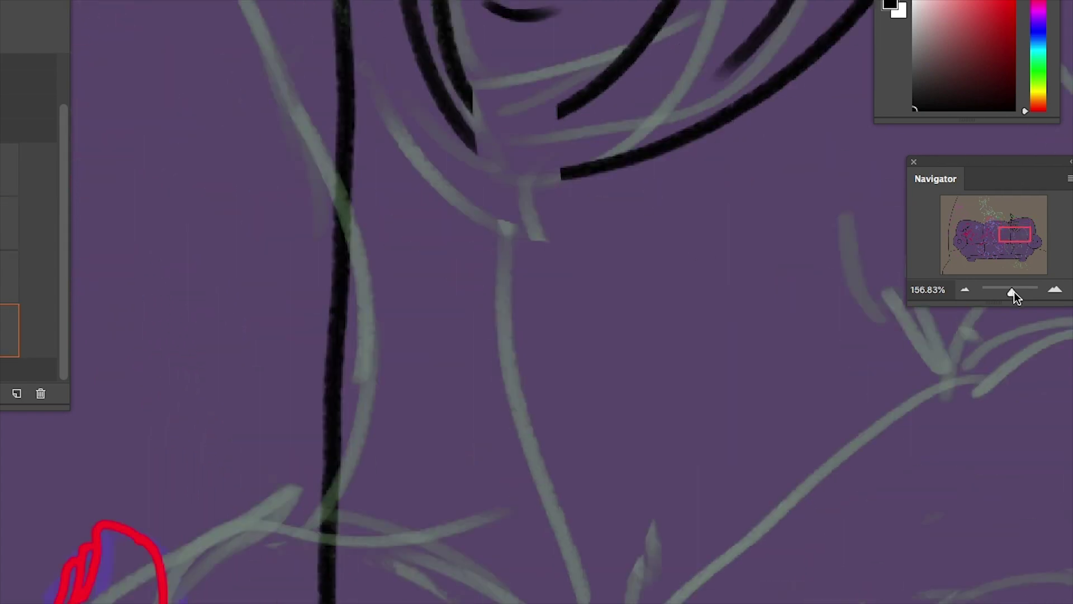
{"action": "key", "text": "ctrl+alt+z"}
{"action": "key", "text": "ctrl+alt+z"}
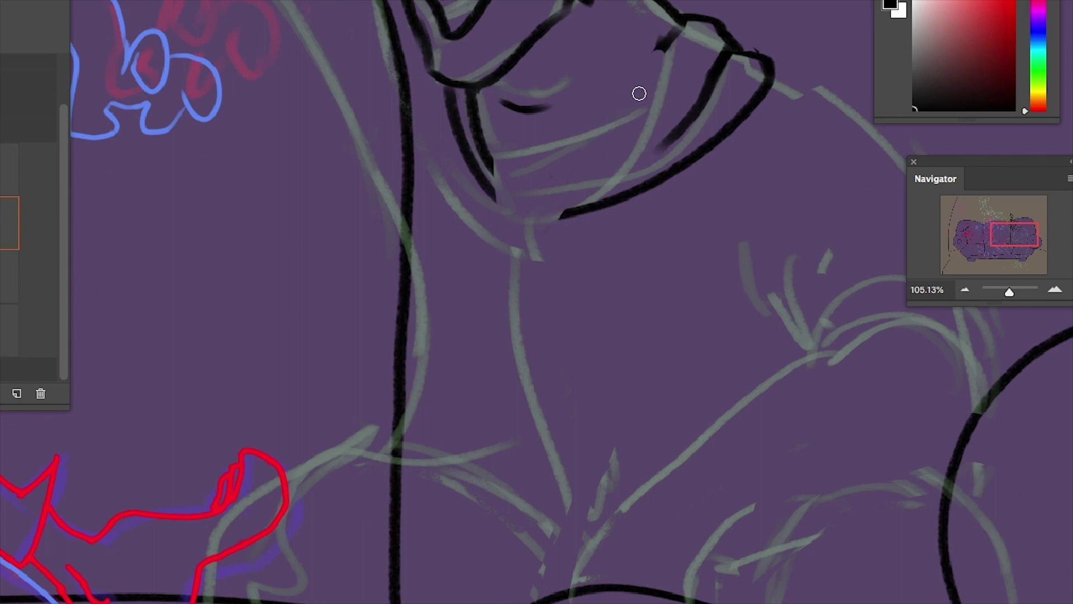
Remove the small under-chin stroke and ink the long line of the character's back
{"action": "scroll", "coordinate": [586, 220], "scroll_direction": "up", "scroll_amount": 5}
{"action": "scroll", "coordinate": [528, 431], "scroll_direction": "left", "scroll_amount": 4}
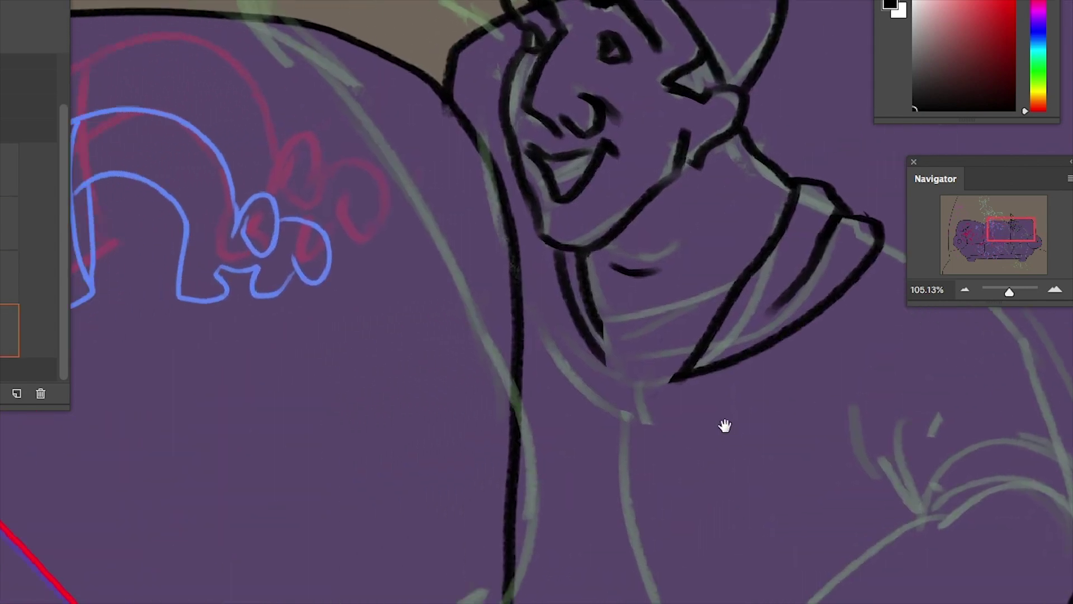
{"action": "key", "text": "ctrl+alt+z"}
{"action": "scroll", "coordinate": [625, 519], "scroll_direction": "up", "scroll_amount": 6}
{"action": "scroll", "coordinate": [625, 520], "scroll_direction": "left", "scroll_amount": 3}
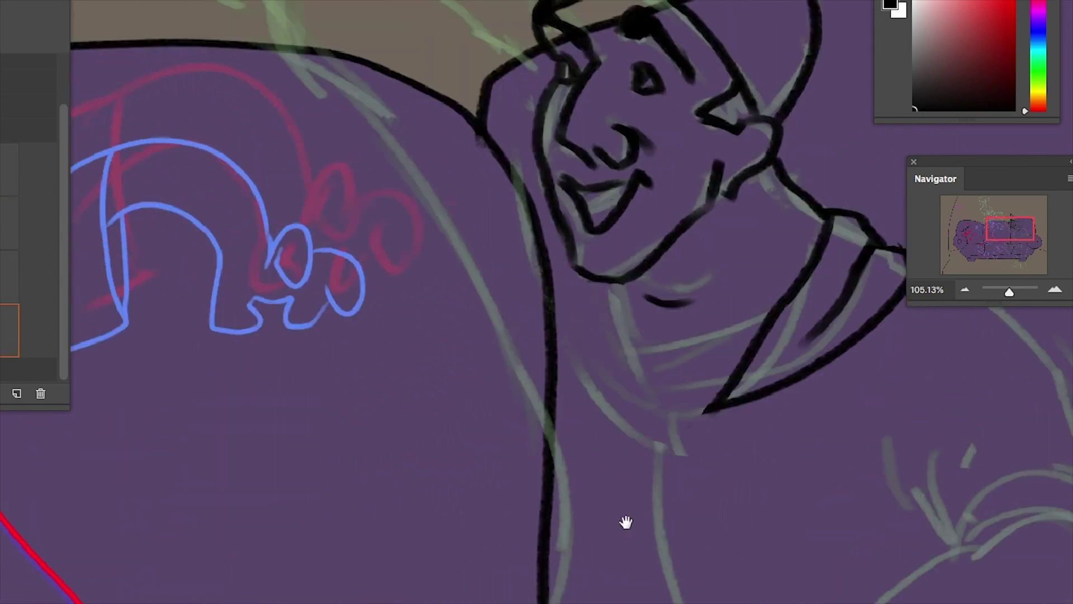
{"action": "scroll", "coordinate": [773, 488], "scroll_direction": "down", "scroll_amount": 10}
{"action": "scroll", "coordinate": [773, 488], "scroll_direction": "right", "scroll_amount": 10}
{"action": "mouse_move", "coordinate": [539, 92]}
{"action": "left_mouse_down"}
{"action": "mouse_move", "coordinate": [666, 196]}
{"action": "mouse_move", "coordinate": [738, 353]}
{"action": "left_mouse_up"}
Ink hatching near the elbow, the elbow and sleeve arcs, and darken the armrest circle's edge
{"action": "left_click_drag", "start_coordinate": [534, 293], "coordinate": [573, 371]}
{"action": "mouse_move", "coordinate": [525, 294]}
{"action": "left_mouse_down"}
{"action": "mouse_move", "coordinate": [578, 375]}
{"action": "mouse_move", "coordinate": [743, 372]}
{"action": "left_mouse_up"}
{"action": "left_click_drag", "start_coordinate": [582, 396], "coordinate": [738, 380]}
{"action": "left_click_drag", "start_coordinate": [746, 392], "coordinate": [711, 313]}
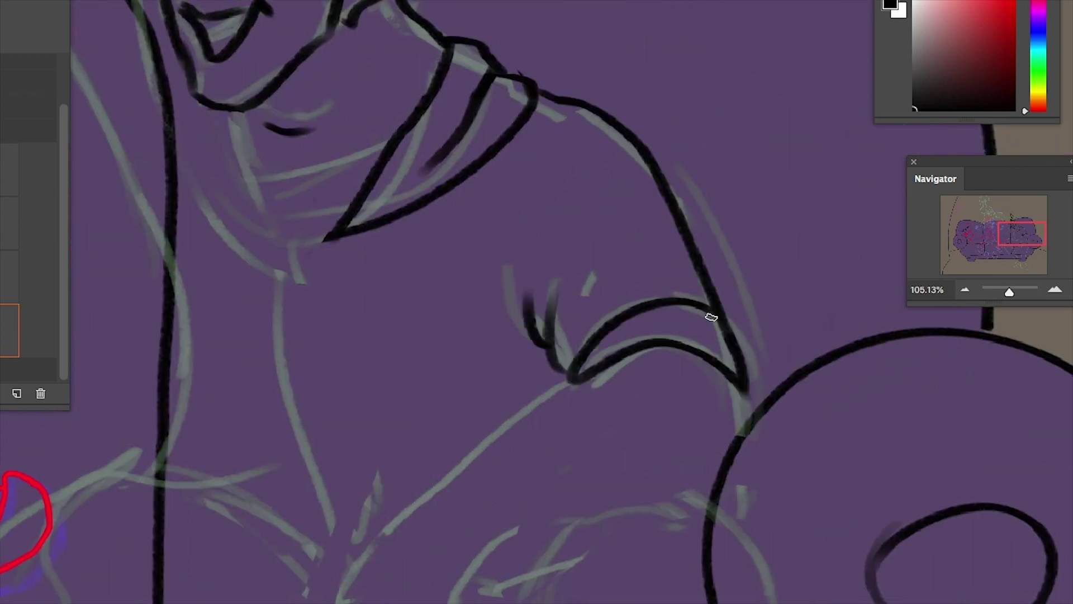
{"action": "left_click_drag", "start_coordinate": [581, 386], "coordinate": [624, 341]}
{"action": "scroll", "coordinate": [644, 446], "scroll_direction": "down", "scroll_amount": 5}
{"action": "scroll", "coordinate": [645, 446], "scroll_direction": "left", "scroll_amount": 1}
{"action": "left_click_drag", "start_coordinate": [620, 184], "coordinate": [420, 356]}
{"action": "left_click_drag", "start_coordinate": [781, 205], "coordinate": [749, 323]}
Draw the wavy arm and sleeve contour below the back line, ending in a hooked hand stroke
{"action": "scroll", "coordinate": [750, 323], "scroll_direction": "down", "scroll_amount": 7}
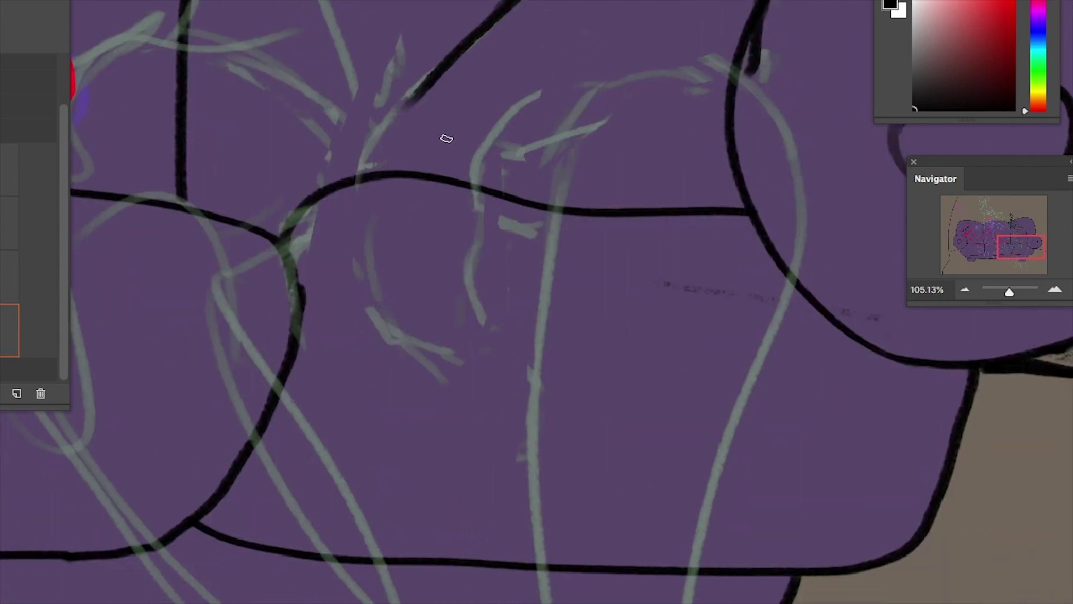
{"action": "mouse_move", "coordinate": [406, 104]}
{"action": "left_mouse_down"}
{"action": "mouse_move", "coordinate": [376, 300]}
{"action": "mouse_move", "coordinate": [354, 219]}
{"action": "mouse_move", "coordinate": [371, 252]}
{"action": "mouse_move", "coordinate": [490, 364]}
{"action": "mouse_move", "coordinate": [456, 279]}
{"action": "left_mouse_up"}
{"action": "key", "text": "ctrl+z"}
{"action": "key", "text": "ctrl+z"}
{"action": "left_click_drag", "start_coordinate": [489, 163], "coordinate": [473, 268]}
{"action": "mouse_move", "coordinate": [456, 279]}
{"action": "left_mouse_down"}
{"action": "mouse_move", "coordinate": [476, 183]}
{"action": "mouse_move", "coordinate": [581, 103]}
{"action": "left_mouse_up"}
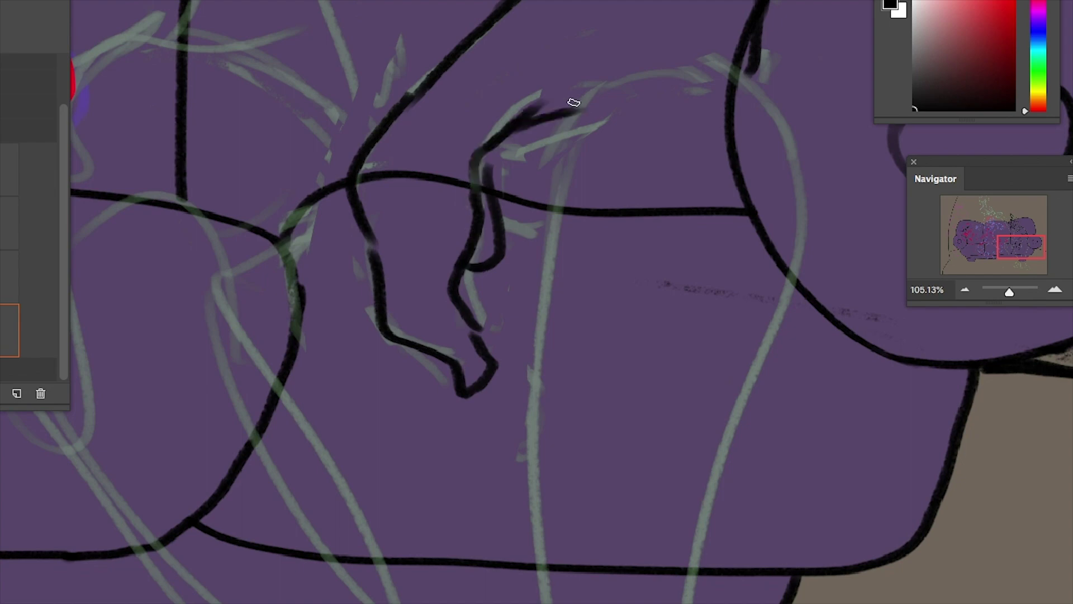
At about 142% zoom, ink the hand as a loop with its left and right sides down to fingertips
{"action": "left_click_drag", "start_coordinate": [1009, 292], "coordinate": [1010, 295]}
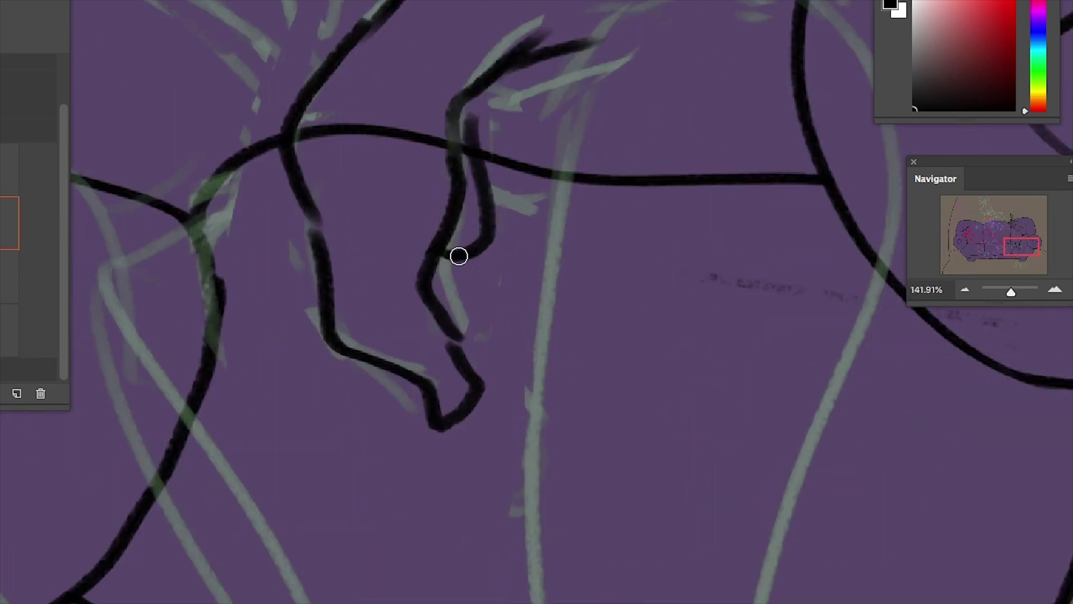
{"action": "left_click_drag", "start_coordinate": [352, 369], "coordinate": [463, 419]}
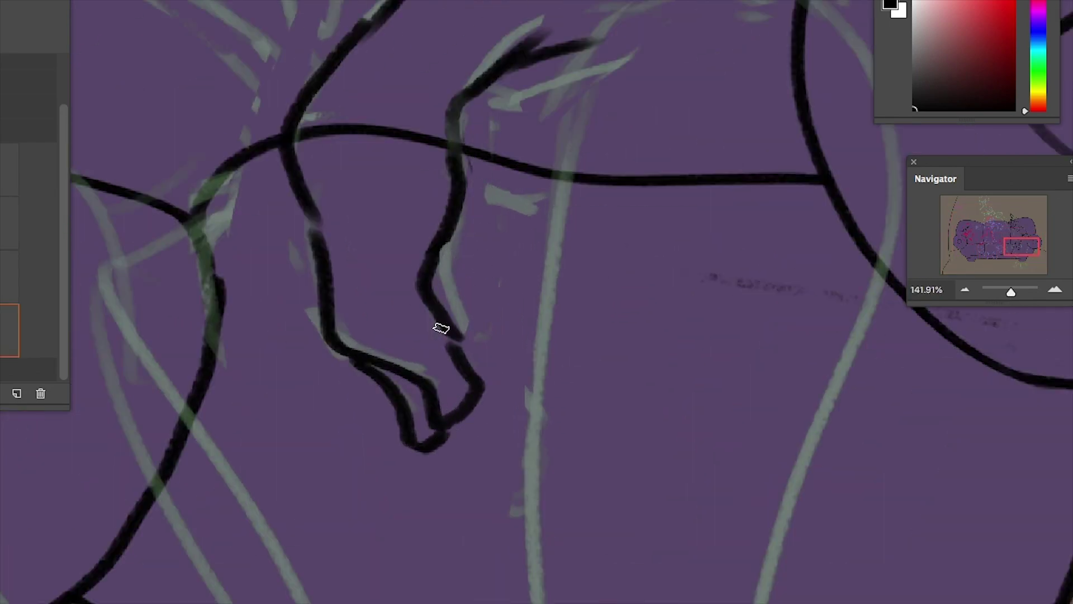
{"action": "left_click_drag", "start_coordinate": [441, 328], "coordinate": [423, 277]}
{"action": "left_click_drag", "start_coordinate": [308, 213], "coordinate": [384, 411]}
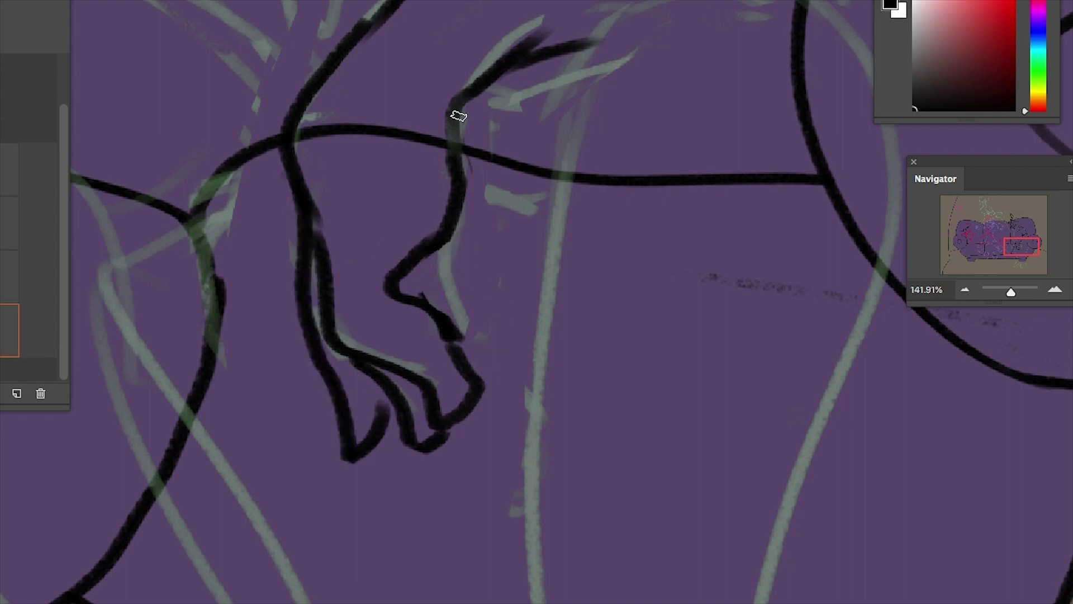
{"action": "left_click_drag", "start_coordinate": [458, 115], "coordinate": [459, 286]}
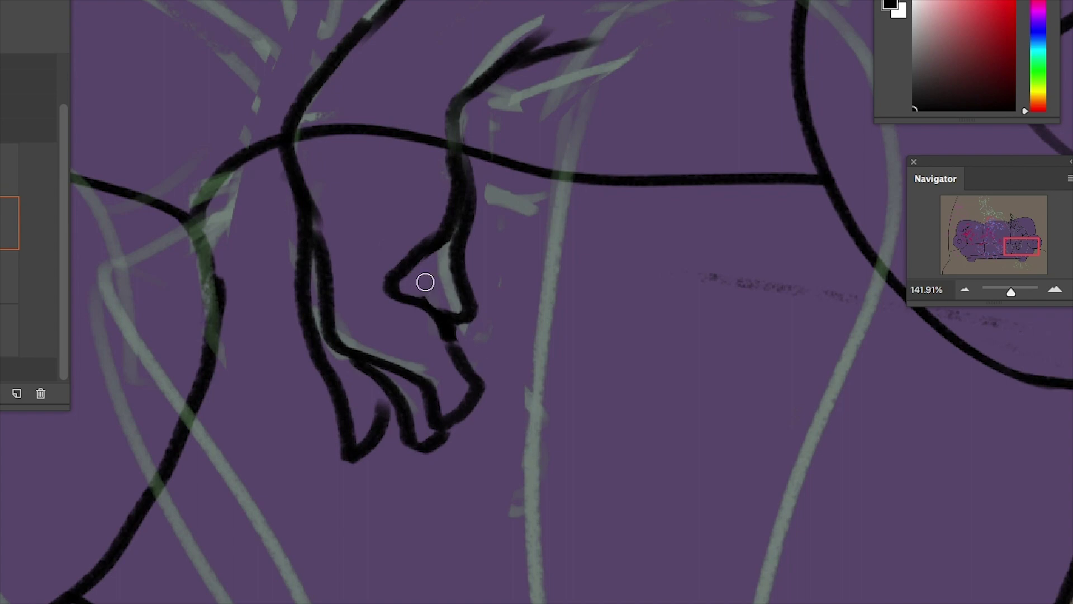
{"action": "scroll", "coordinate": [425, 282], "scroll_direction": "down", "scroll_amount": 3}
{"action": "left_click_drag", "start_coordinate": [1010, 291], "coordinate": [1006, 295]}
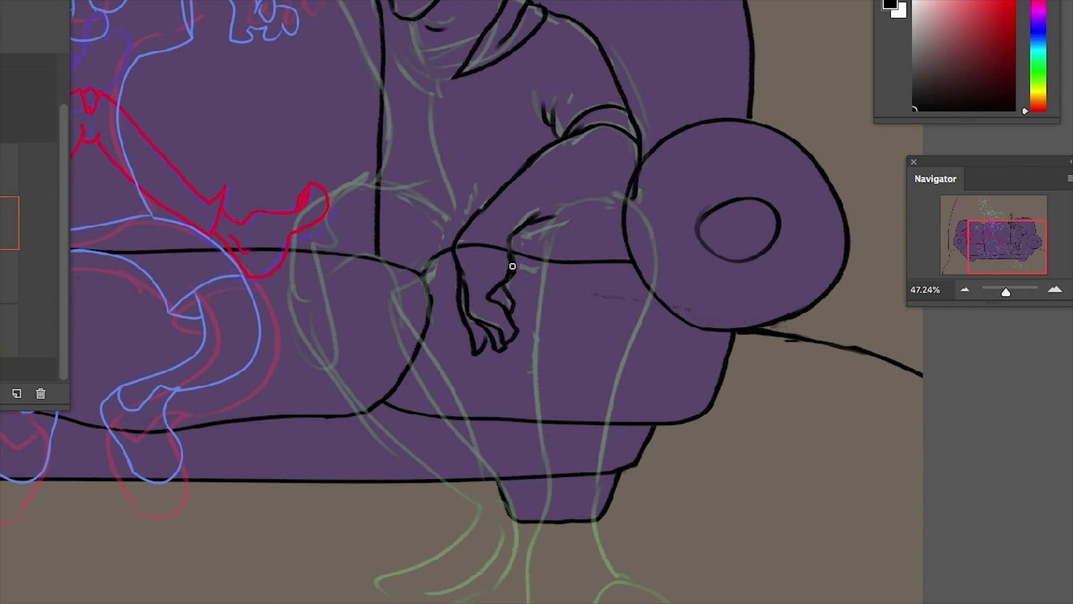
Erase the hand's old black finger lines and try a new thumb stroke
{"action": "left_click_drag", "start_coordinate": [500, 345], "coordinate": [479, 400]}
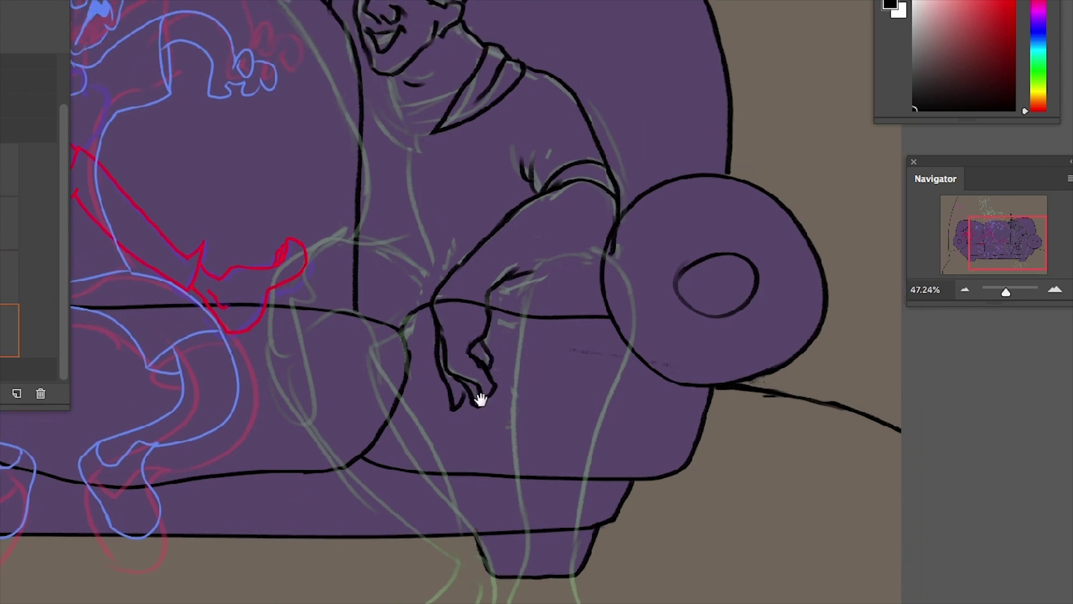
{"action": "mouse_move", "coordinate": [441, 335]}
{"action": "left_mouse_down"}
{"action": "mouse_move", "coordinate": [453, 391]}
{"action": "mouse_move", "coordinate": [488, 363]}
{"action": "left_mouse_up"}
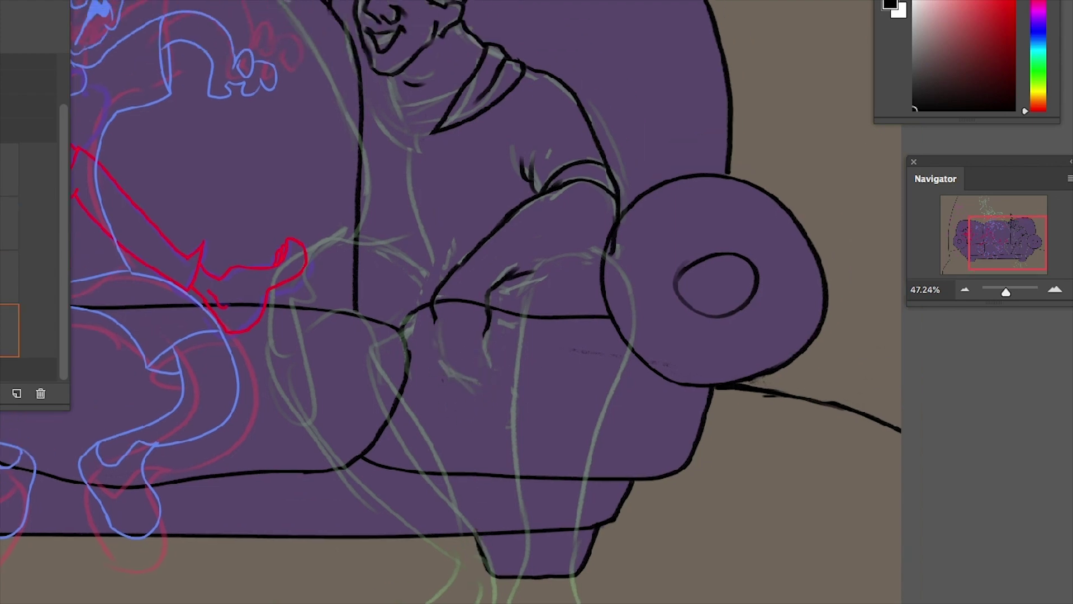
{"action": "left_click_drag", "start_coordinate": [465, 356], "coordinate": [484, 358]}
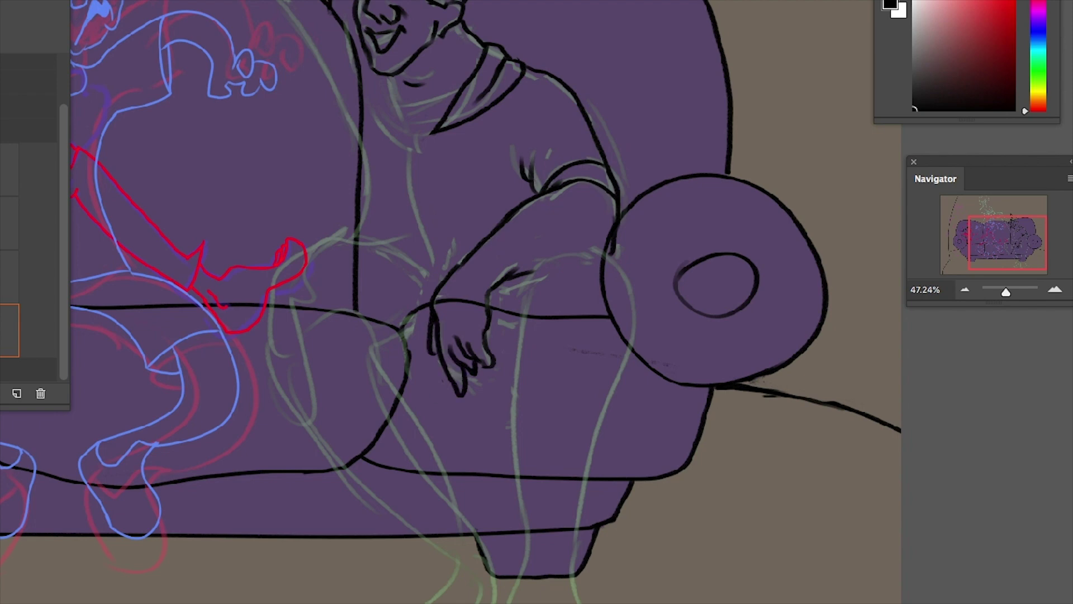
{"action": "scroll", "coordinate": [493, 366], "scroll_direction": "up", "scroll_amount": 5}
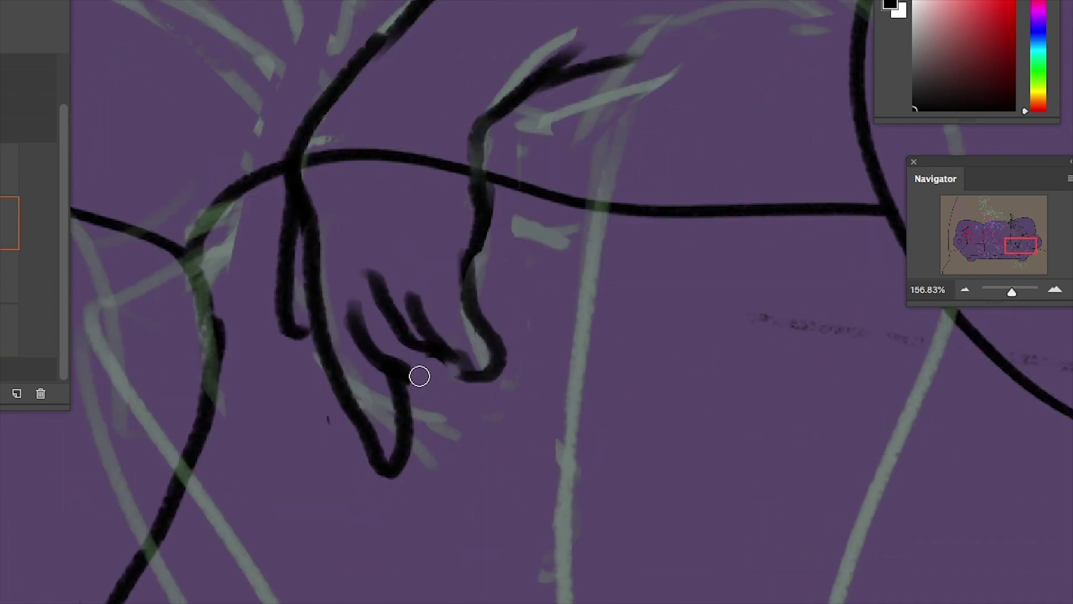
{"action": "key", "text": "ctrl+z"}
{"action": "key", "text": "ctrl+z"}
{"action": "key", "text": "ctrl+z"}
{"action": "key", "text": "ctrl+z"}
{"action": "mouse_move", "coordinate": [392, 301]}
{"action": "left_mouse_down"}
{"action": "mouse_move", "coordinate": [455, 369]}
{"action": "mouse_move", "coordinate": [500, 333]}
{"action": "left_mouse_up"}
{"action": "key", "text": "ctrl+z"}
Draw a looping thumb down the right edge and a longer finger closed with a looping fingertip
{"action": "mouse_move", "coordinate": [472, 242]}
{"action": "left_mouse_down"}
{"action": "mouse_move", "coordinate": [479, 354]}
{"action": "mouse_move", "coordinate": [486, 328]}
{"action": "mouse_move", "coordinate": [470, 362]}
{"action": "left_mouse_up"}
{"action": "key", "text": "ctrl+z"}
{"action": "left_click_drag", "start_coordinate": [315, 181], "coordinate": [363, 444]}
{"action": "key", "text": "ctrl+z"}
{"action": "left_click_drag", "start_coordinate": [321, 305], "coordinate": [386, 479]}
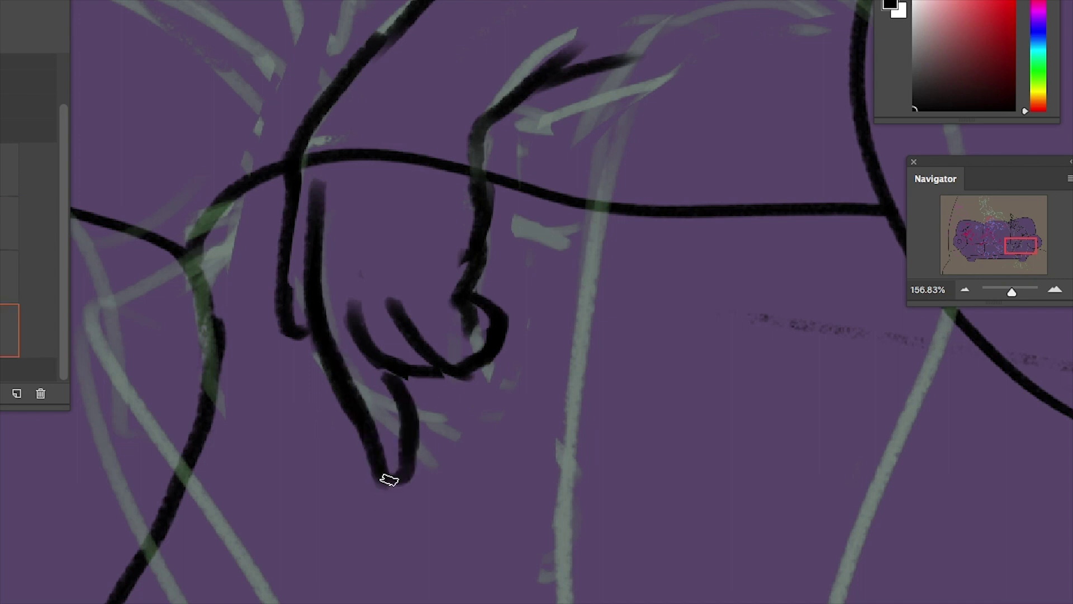
{"action": "left_click_drag", "start_coordinate": [391, 371], "coordinate": [385, 478]}
Redraw the hand's left and right edges, undoing attempts that don't fit
{"action": "key", "text": "ctrl+z"}
{"action": "mouse_move", "coordinate": [302, 172]}
{"action": "left_mouse_down"}
{"action": "mouse_move", "coordinate": [275, 302]}
{"action": "mouse_move", "coordinate": [318, 336]}
{"action": "left_mouse_up"}
{"action": "key", "text": "ctrl+z"}
{"action": "key", "text": "ctrl+z"}
{"action": "mouse_move", "coordinate": [475, 131]}
{"action": "left_mouse_down"}
{"action": "mouse_move", "coordinate": [455, 208]}
{"action": "mouse_move", "coordinate": [469, 313]}
{"action": "mouse_move", "coordinate": [481, 235]}
{"action": "left_mouse_up"}
{"action": "key", "text": "ctrl+z"}
{"action": "key", "text": "ctrl+z"}
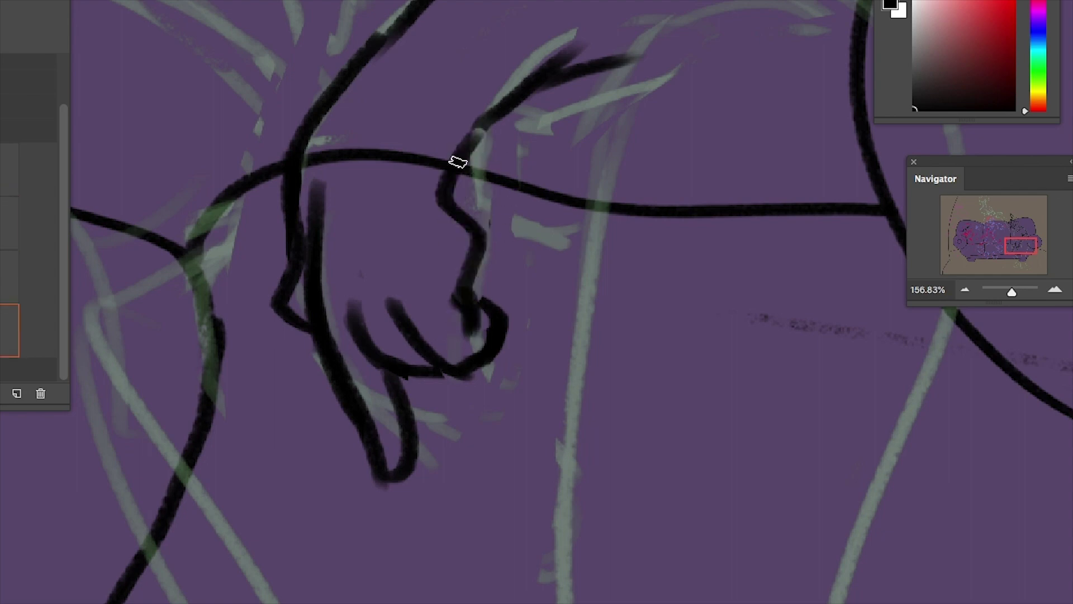
Zoomed out, re-ink the arm line from the wrist toward the hand as a shorter stroke
{"action": "scroll", "coordinate": [371, 318], "scroll_direction": "up", "scroll_amount": 3}
{"action": "left_click_drag", "start_coordinate": [1012, 291], "coordinate": [1008, 291]}
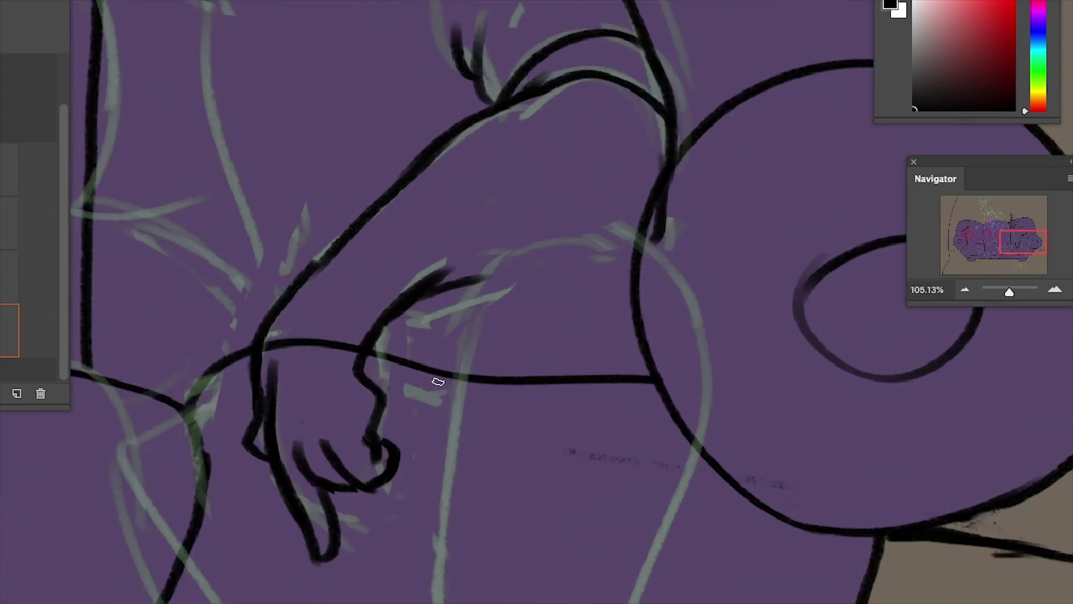
{"action": "left_click_drag", "start_coordinate": [262, 332], "coordinate": [289, 546]}
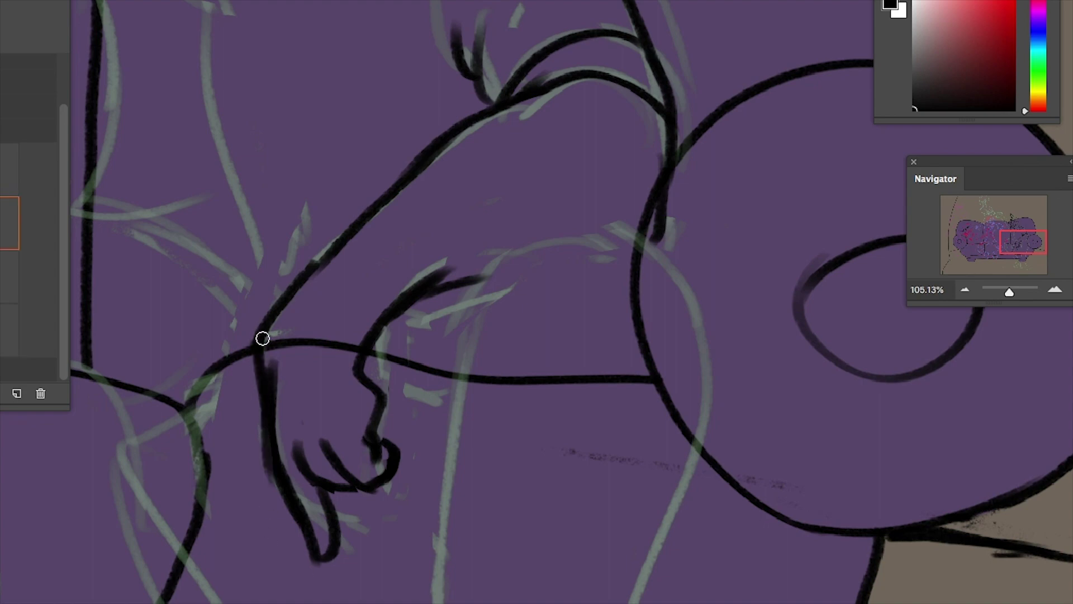
{"action": "key", "text": "ctrl+z"}
{"action": "left_click_drag", "start_coordinate": [267, 311], "coordinate": [242, 441]}
{"action": "key", "text": "ctrl+z"}
{"action": "left_click_drag", "start_coordinate": [267, 311], "coordinate": [249, 334]}
Back at about 142%, draw a curved thumb pointing down from the wrist line
{"action": "scroll", "coordinate": [522, 287], "scroll_direction": "up", "scroll_amount": 5}
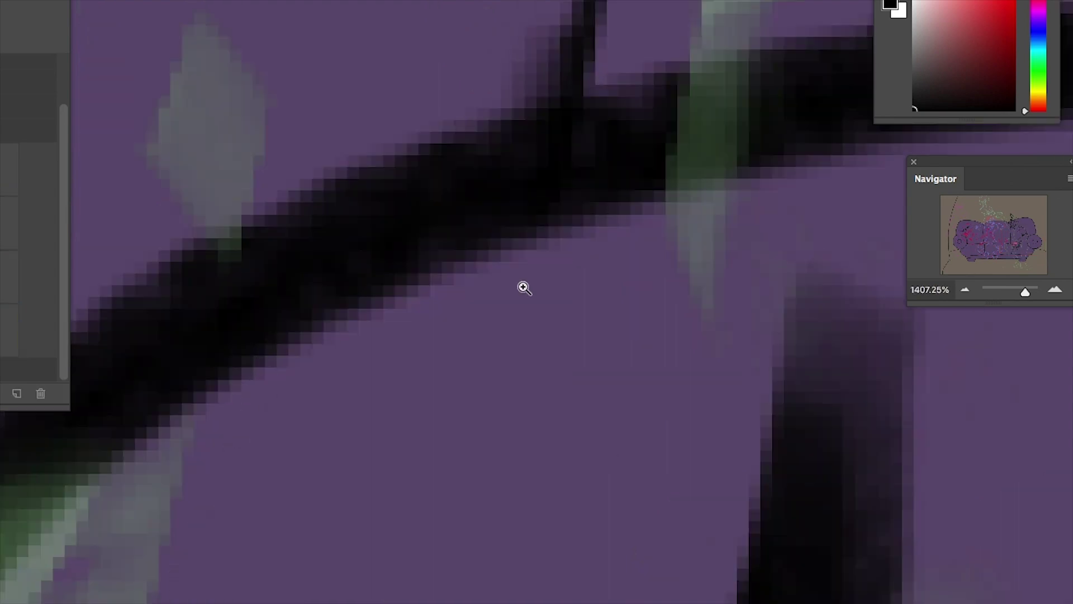
{"action": "left_click_drag", "start_coordinate": [1027, 291], "coordinate": [1013, 292]}
{"action": "mouse_move", "coordinate": [553, 254]}
{"action": "left_mouse_down"}
{"action": "mouse_move", "coordinate": [503, 355]}
{"action": "mouse_move", "coordinate": [503, 434]}
{"action": "mouse_move", "coordinate": [556, 419]}
{"action": "left_mouse_up"}
{"action": "key", "text": "ctrl+z"}
{"action": "left_click_drag", "start_coordinate": [508, 391], "coordinate": [556, 441]}
{"action": "key", "text": "ctrl+z"}
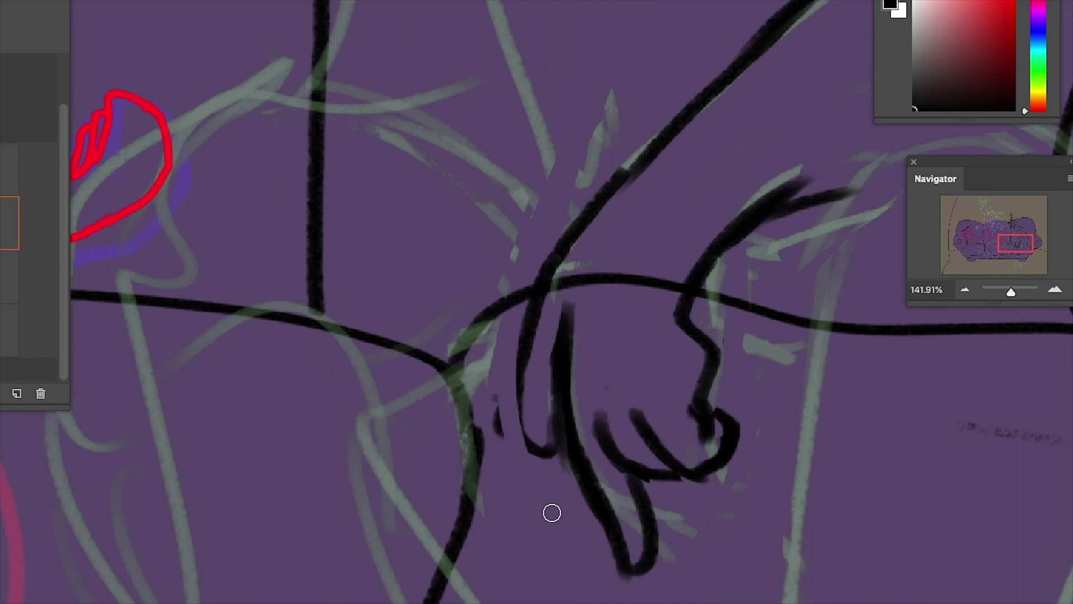
{"action": "mouse_move", "coordinate": [551, 263]}
{"action": "left_mouse_down"}
{"action": "mouse_move", "coordinate": [546, 426]}
{"action": "mouse_move", "coordinate": [559, 450]}
{"action": "mouse_move", "coordinate": [512, 378]}
{"action": "left_mouse_up"}
{"action": "key", "text": "ctrl+z"}
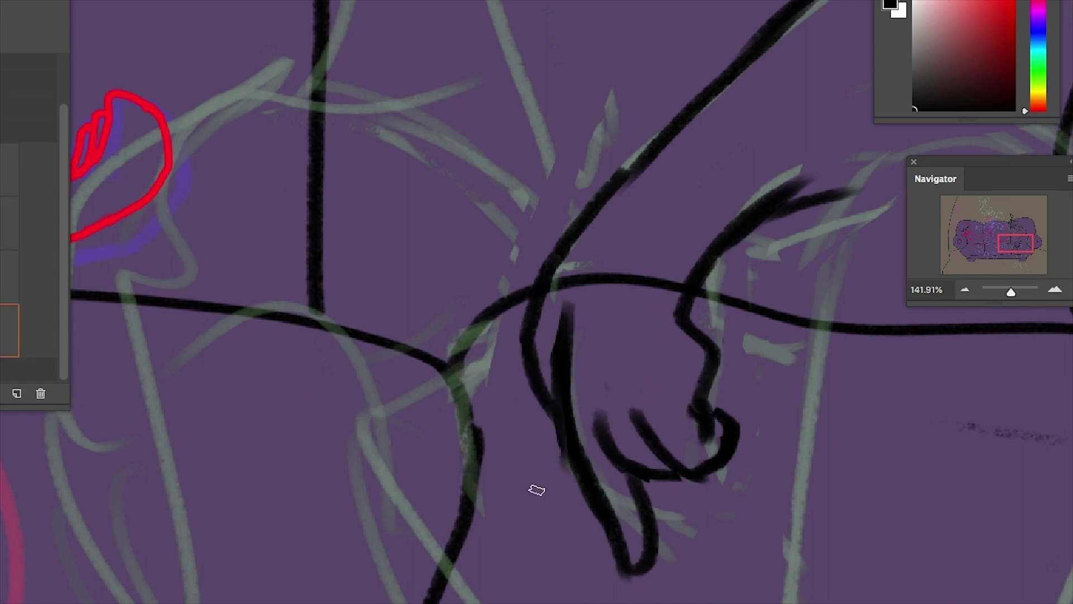
{"action": "mouse_move", "coordinate": [536, 488]}
{"action": "left_mouse_down"}
{"action": "mouse_move", "coordinate": [537, 354]}
{"action": "mouse_move", "coordinate": [578, 203]}
{"action": "left_mouse_up"}
{"action": "key", "text": "ctrl+z"}
Draw curled finger strokes on the resting hand, then zoom out to 70.47%
{"action": "mouse_move", "coordinate": [760, 402]}
{"action": "left_mouse_down"}
{"action": "mouse_move", "coordinate": [639, 335]}
{"action": "mouse_move", "coordinate": [541, 373]}
{"action": "mouse_move", "coordinate": [422, 387]}
{"action": "mouse_move", "coordinate": [558, 376]}
{"action": "mouse_move", "coordinate": [479, 532]}
{"action": "mouse_move", "coordinate": [423, 398]}
{"action": "left_mouse_up"}
{"action": "key", "text": "ctrl+z"}
{"action": "key", "text": "ctrl+z"}
{"action": "key", "text": "ctrl+z"}
{"action": "key", "text": "ctrl+z"}
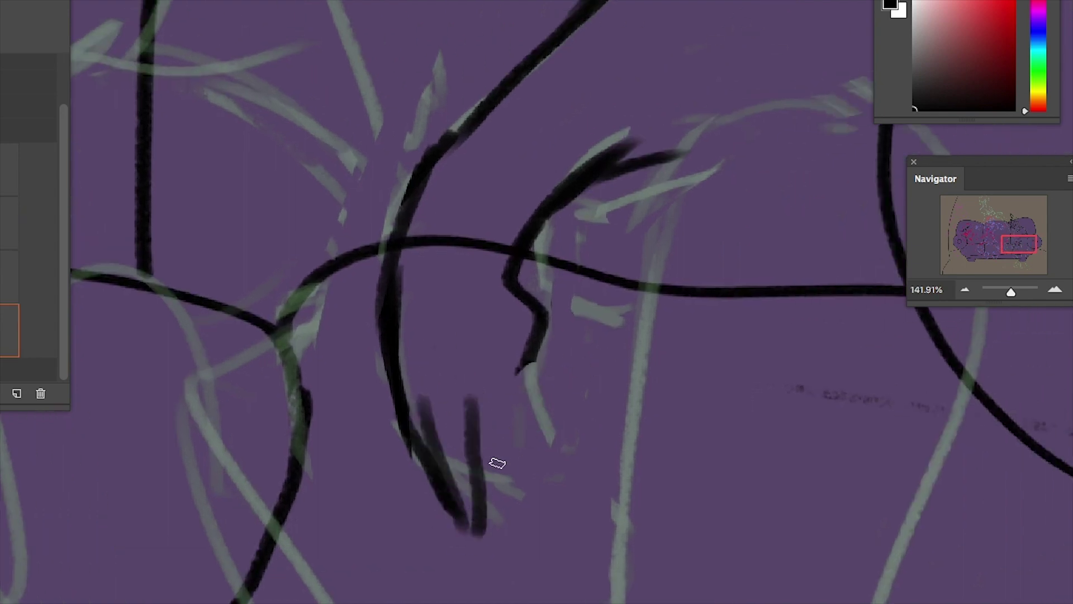
{"action": "key", "text": "ctrl+z"}
{"action": "left_click_drag", "start_coordinate": [531, 357], "coordinate": [503, 467]}
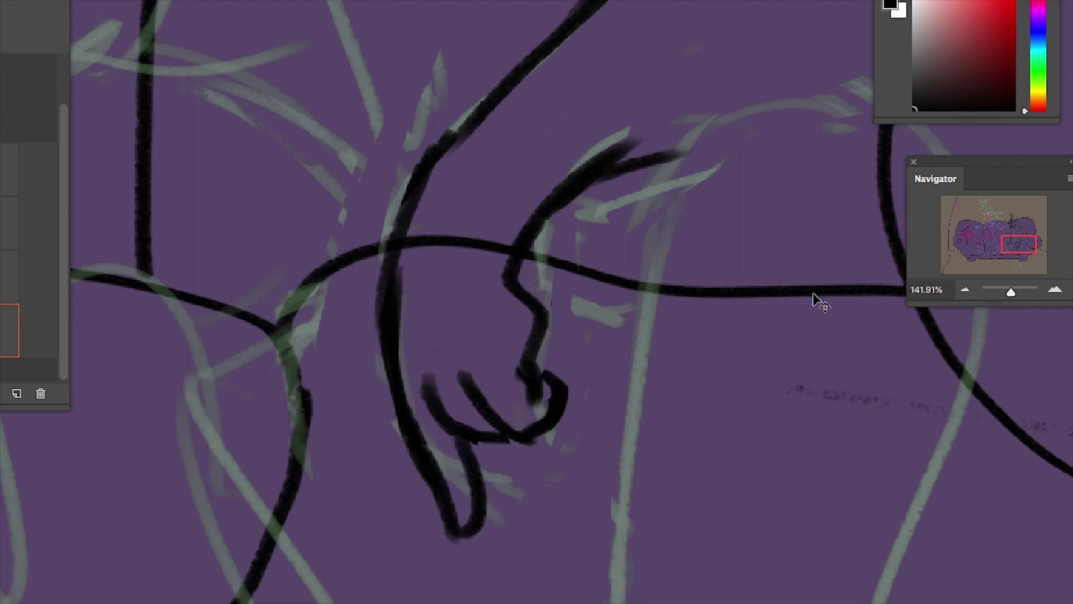
{"action": "left_click_drag", "start_coordinate": [1010, 291], "coordinate": [1007, 292]}
{"action": "left_click_drag", "start_coordinate": [673, 576], "coordinate": [850, 537]}
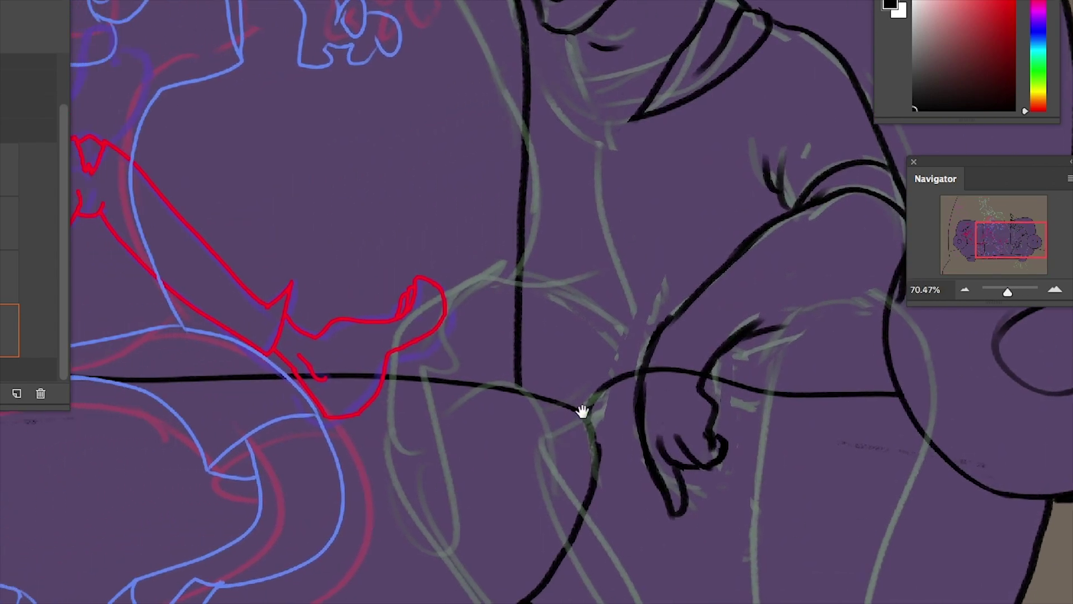
Ink the shirt collar, lines beside it, and a vertical line below the collar
{"action": "scroll", "coordinate": [586, 423], "scroll_direction": "up", "scroll_amount": 4}
{"action": "mouse_move", "coordinate": [690, 199]}
{"action": "left_mouse_down"}
{"action": "mouse_move", "coordinate": [606, 304]}
{"action": "mouse_move", "coordinate": [618, 258]}
{"action": "left_mouse_up"}
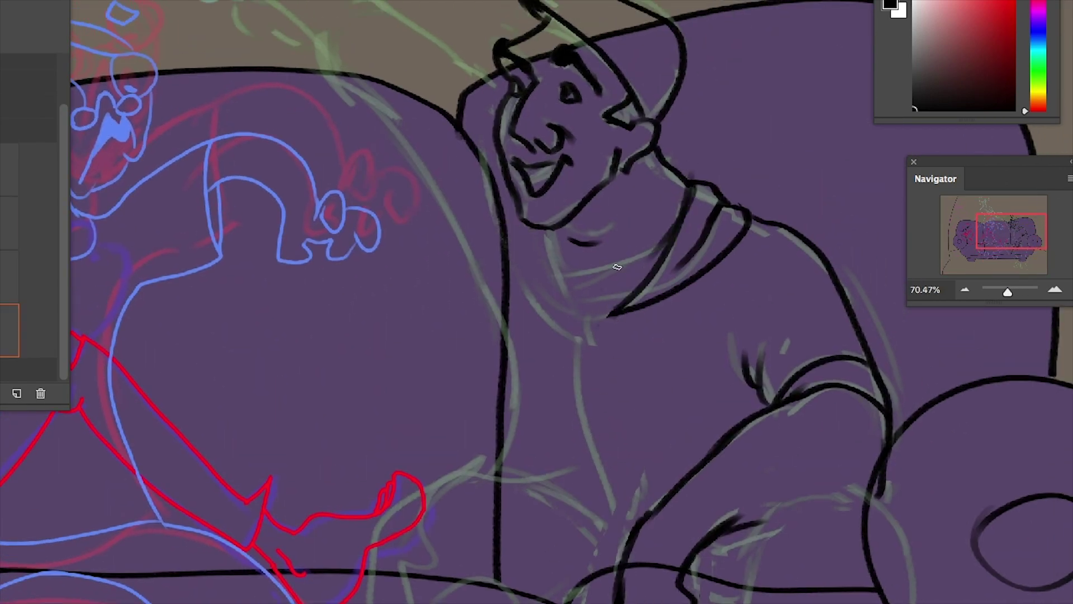
{"action": "mouse_move", "coordinate": [737, 218]}
{"action": "left_mouse_down"}
{"action": "mouse_move", "coordinate": [642, 307]}
{"action": "mouse_move", "coordinate": [681, 199]}
{"action": "left_mouse_up"}
{"action": "left_click_drag", "start_coordinate": [615, 316], "coordinate": [637, 517]}
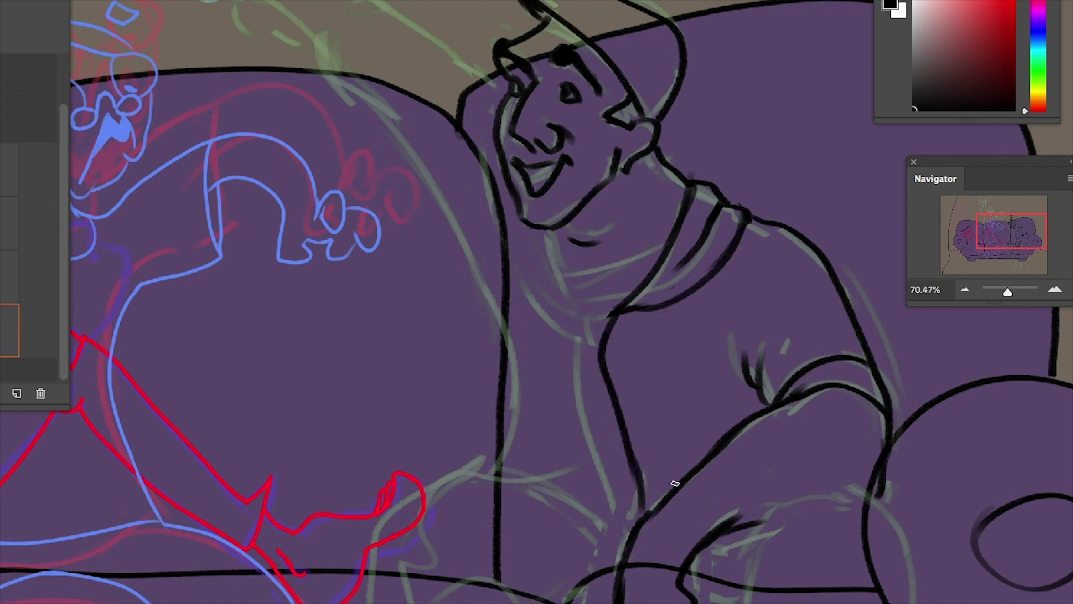
{"action": "key", "text": "ctrl+z"}
{"action": "left_click_drag", "start_coordinate": [619, 318], "coordinate": [636, 523]}
Ink a line from the chin across the shirt and try several long curves down the shirt front
{"action": "left_click_drag", "start_coordinate": [545, 230], "coordinate": [492, 508]}
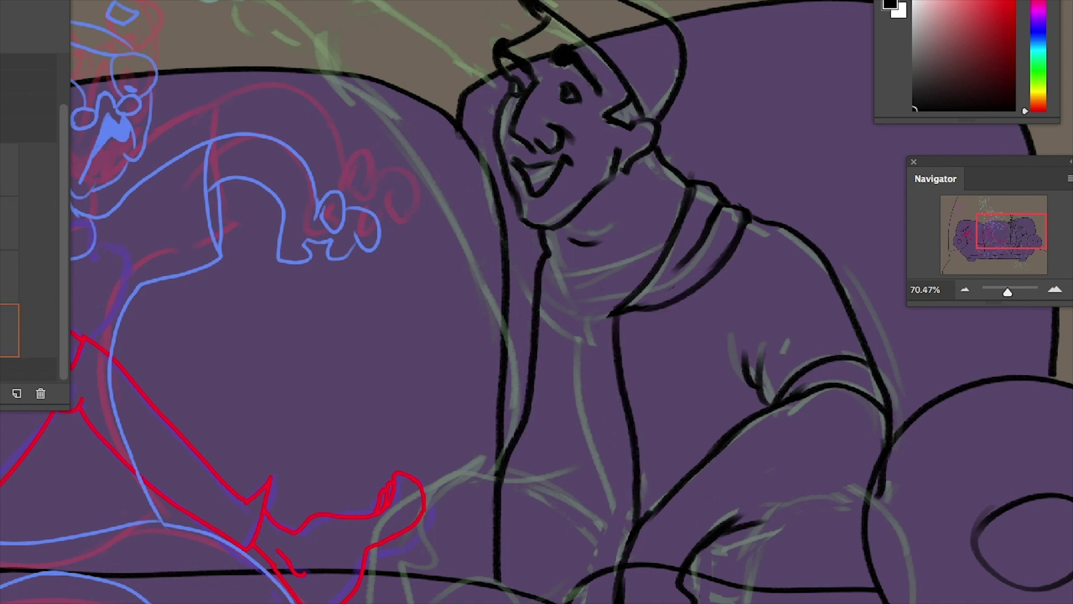
{"action": "key", "text": "ctrl+z"}
{"action": "left_click_drag", "start_coordinate": [545, 227], "coordinate": [474, 458]}
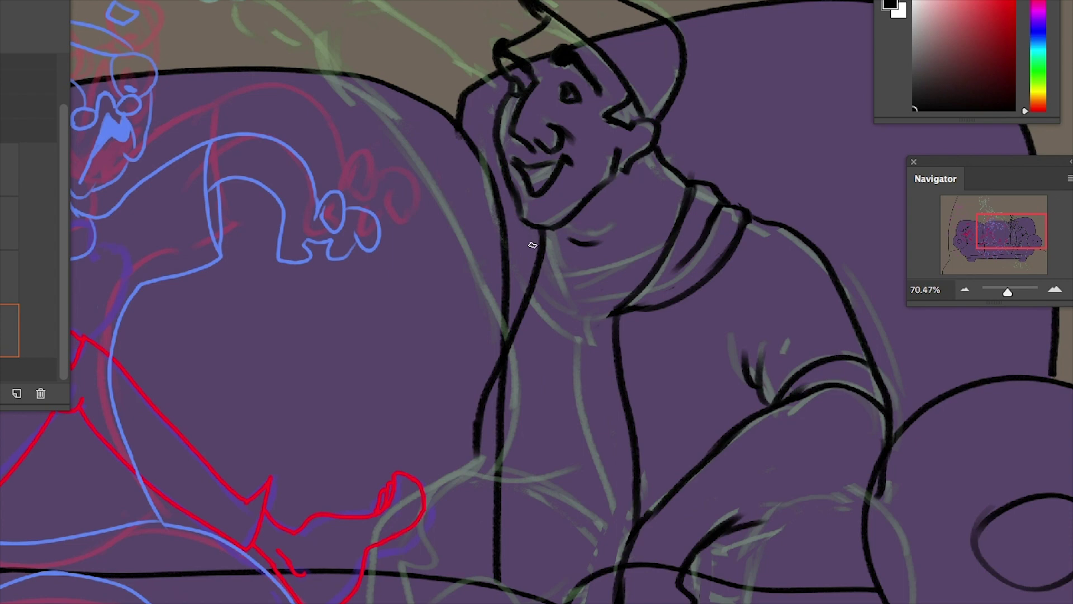
{"action": "mouse_move", "coordinate": [510, 349]}
{"action": "left_mouse_down"}
{"action": "mouse_move", "coordinate": [484, 464]}
{"action": "mouse_move", "coordinate": [618, 455]}
{"action": "mouse_move", "coordinate": [565, 492]}
{"action": "mouse_move", "coordinate": [495, 602]}
{"action": "left_mouse_up"}
{"action": "key", "text": "ctrl+z"}
{"action": "mouse_move", "coordinate": [479, 334]}
{"action": "left_mouse_down"}
{"action": "mouse_move", "coordinate": [545, 411]}
{"action": "mouse_move", "coordinate": [503, 603]}
{"action": "left_mouse_up"}
{"action": "key", "text": "ctrl+z"}
{"action": "left_click_drag", "start_coordinate": [548, 403], "coordinate": [506, 603]}
{"action": "key", "text": "ctrl+z"}
{"action": "mouse_move", "coordinate": [548, 403]}
{"action": "left_mouse_down"}
{"action": "mouse_move", "coordinate": [481, 602]}
{"action": "mouse_move", "coordinate": [528, 603]}
{"action": "left_mouse_up"}
{"action": "key", "text": "ctrl+z"}
Start inking the raised upper arm above the man's head
{"action": "mouse_move", "coordinate": [799, 437]}
{"action": "left_mouse_down"}
{"action": "mouse_move", "coordinate": [736, 300]}
{"action": "mouse_move", "coordinate": [754, 365]}
{"action": "left_mouse_up"}
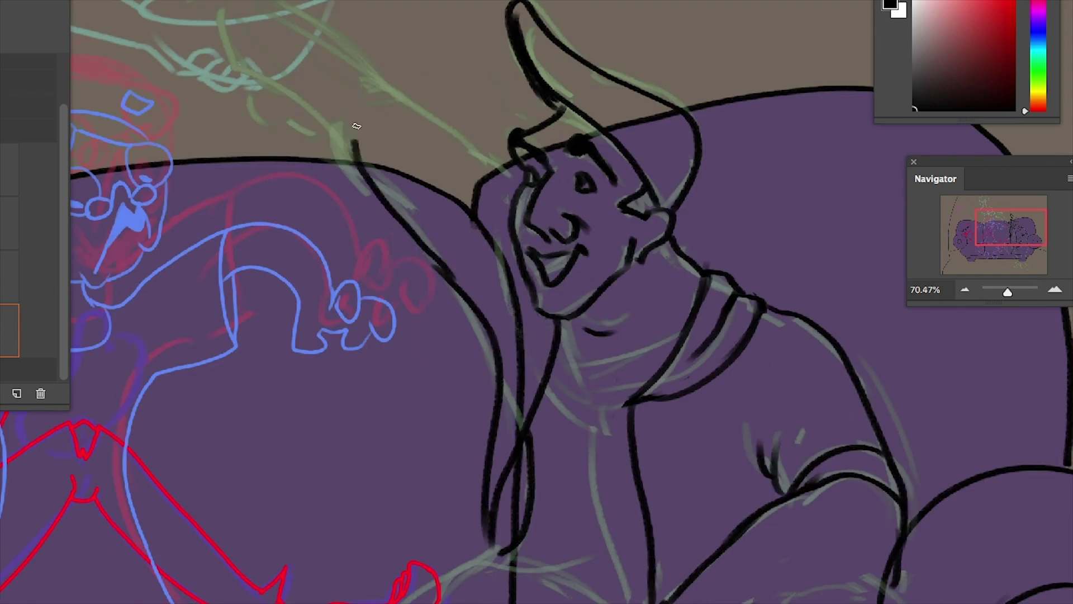
{"action": "mouse_move", "coordinate": [416, 94]}
{"action": "left_mouse_down"}
{"action": "mouse_move", "coordinate": [353, 165]}
{"action": "mouse_move", "coordinate": [400, 62]}
{"action": "mouse_move", "coordinate": [505, 180]}
{"action": "left_mouse_up"}
{"action": "mouse_move", "coordinate": [371, 34]}
{"action": "left_mouse_down"}
{"action": "mouse_move", "coordinate": [454, 139]}
{"action": "mouse_move", "coordinate": [351, 109]}
{"action": "left_mouse_up"}
{"action": "key", "text": "ctrl+z"}
Sketch the arm's upper and lower edges and the fingers, undoing the rejected hand-tip strokes
{"action": "left_click_drag", "start_coordinate": [455, 151], "coordinate": [342, 104]}
{"action": "mouse_move", "coordinate": [400, 219]}
{"action": "left_mouse_down"}
{"action": "mouse_move", "coordinate": [318, 137]}
{"action": "mouse_move", "coordinate": [310, 92]}
{"action": "mouse_move", "coordinate": [285, 86]}
{"action": "left_mouse_up"}
{"action": "left_click_drag", "start_coordinate": [322, 137], "coordinate": [276, 129]}
{"action": "left_click_drag", "start_coordinate": [282, 84], "coordinate": [272, 130]}
{"action": "key", "text": "ctrl+z"}
{"action": "key", "text": "ctrl+z"}
{"action": "key", "text": "ctrl+z"}
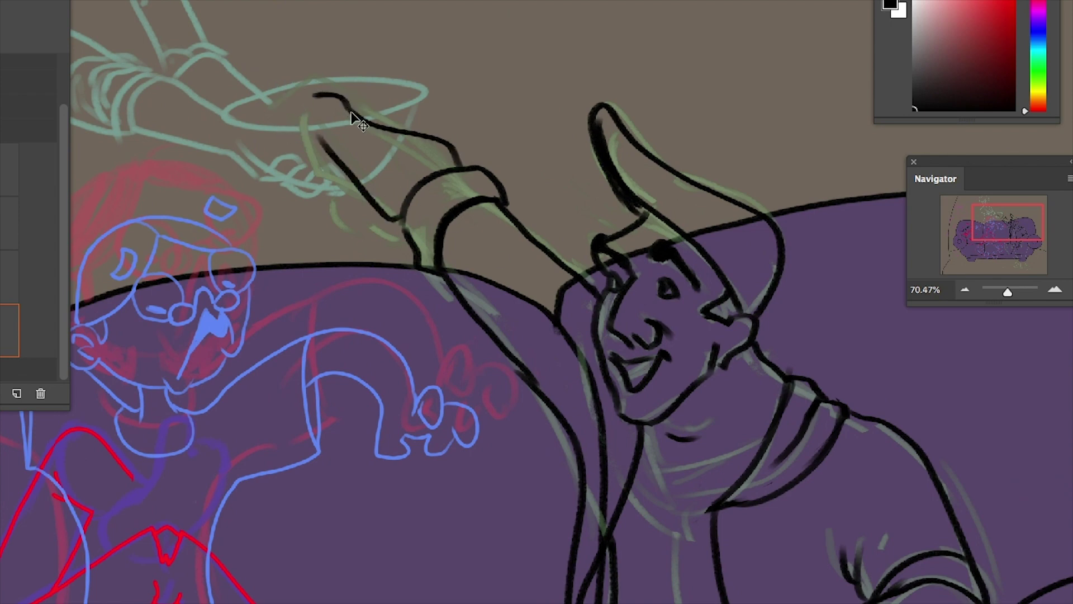
{"action": "mouse_move", "coordinate": [358, 120]}
{"action": "left_mouse_down"}
{"action": "mouse_move", "coordinate": [312, 95]}
{"action": "mouse_move", "coordinate": [309, 132]}
{"action": "mouse_move", "coordinate": [271, 104]}
{"action": "left_mouse_up"}
{"action": "left_click_drag", "start_coordinate": [321, 137], "coordinate": [269, 124]}
{"action": "left_click_drag", "start_coordinate": [305, 120], "coordinate": [250, 108]}
{"action": "left_click_drag", "start_coordinate": [279, 115], "coordinate": [246, 120]}
{"action": "key", "text": "ctrl+z"}
{"action": "key", "text": "ctrl+z"}
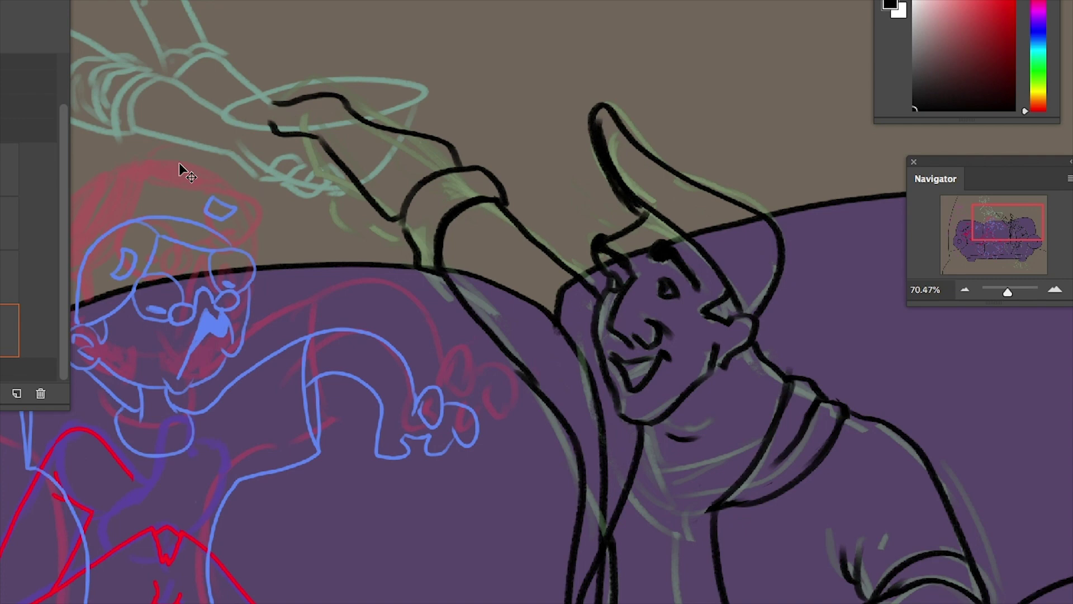
{"action": "key", "text": "ctrl+z"}
{"action": "key", "text": "ctrl+z"}
Erase the old black arm strokes and the stray line ends near the man's head
{"action": "left_click_drag", "start_coordinate": [449, 146], "coordinate": [415, 39]}
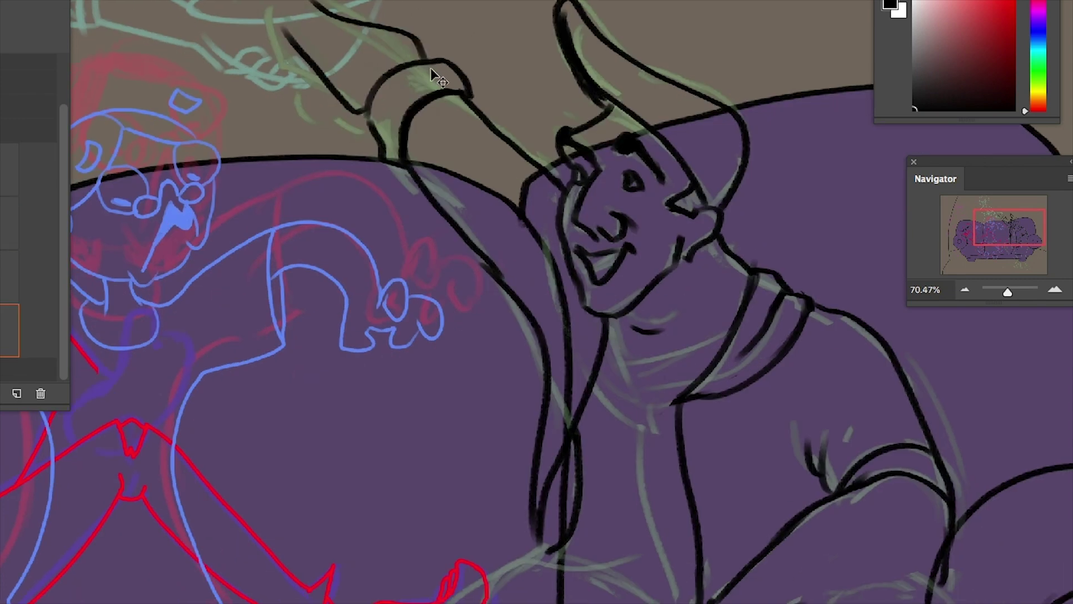
{"action": "left_click_drag", "start_coordinate": [1008, 289], "coordinate": [1004, 290]}
{"action": "left_click_drag", "start_coordinate": [441, 187], "coordinate": [472, 243]}
{"action": "key", "text": "alt+]"}
{"action": "key", "text": "alt+]"}
{"action": "mouse_move", "coordinate": [488, 190]}
{"action": "left_mouse_down"}
{"action": "mouse_move", "coordinate": [471, 217]}
{"action": "mouse_move", "coordinate": [488, 194]}
{"action": "mouse_move", "coordinate": [441, 174]}
{"action": "left_mouse_up"}
{"action": "left_click_drag", "start_coordinate": [1004, 291], "coordinate": [1011, 293]}
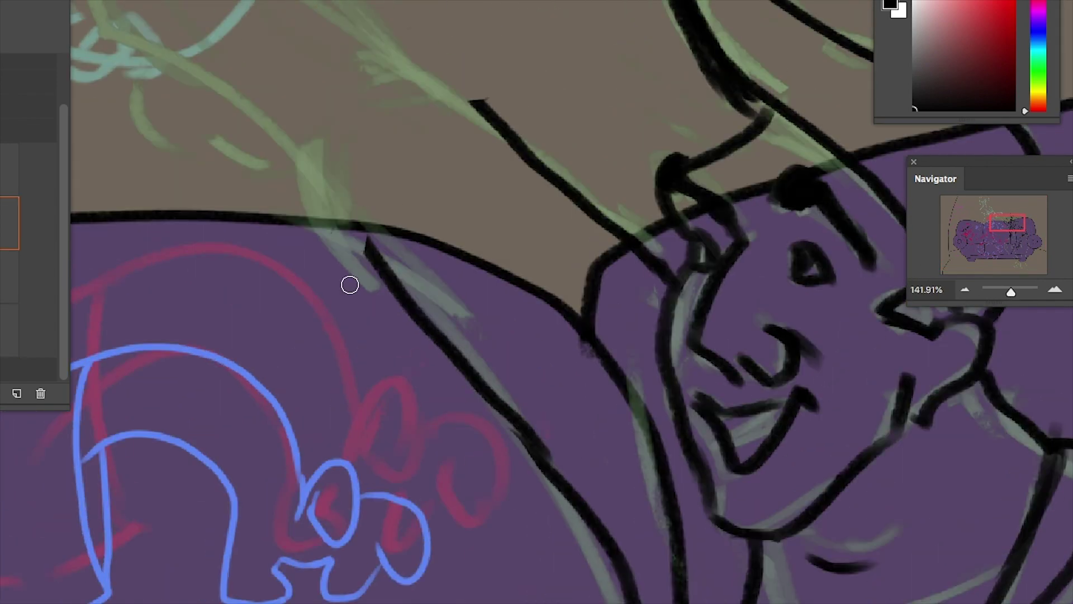
{"action": "left_click_drag", "start_coordinate": [364, 239], "coordinate": [383, 274]}
{"action": "left_click_drag", "start_coordinate": [472, 100], "coordinate": [484, 110]}
Ink the new raised arm curving from the head upward, undoing the rejected upper-edge and tip strokes
{"action": "mouse_move", "coordinate": [393, 271]}
{"action": "left_mouse_down"}
{"action": "mouse_move", "coordinate": [508, 148]}
{"action": "mouse_move", "coordinate": [398, 311]}
{"action": "mouse_move", "coordinate": [348, 196]}
{"action": "left_mouse_up"}
{"action": "key", "text": "alt+["}
{"action": "key", "text": "alt+["}
{"action": "mouse_move", "coordinate": [335, 234]}
{"action": "left_mouse_down"}
{"action": "mouse_move", "coordinate": [356, 244]}
{"action": "mouse_move", "coordinate": [328, 178]}
{"action": "mouse_move", "coordinate": [533, 146]}
{"action": "left_mouse_up"}
{"action": "left_click_drag", "start_coordinate": [465, 99], "coordinate": [556, 288]}
{"action": "left_click_drag", "start_coordinate": [421, 378], "coordinate": [213, 193]}
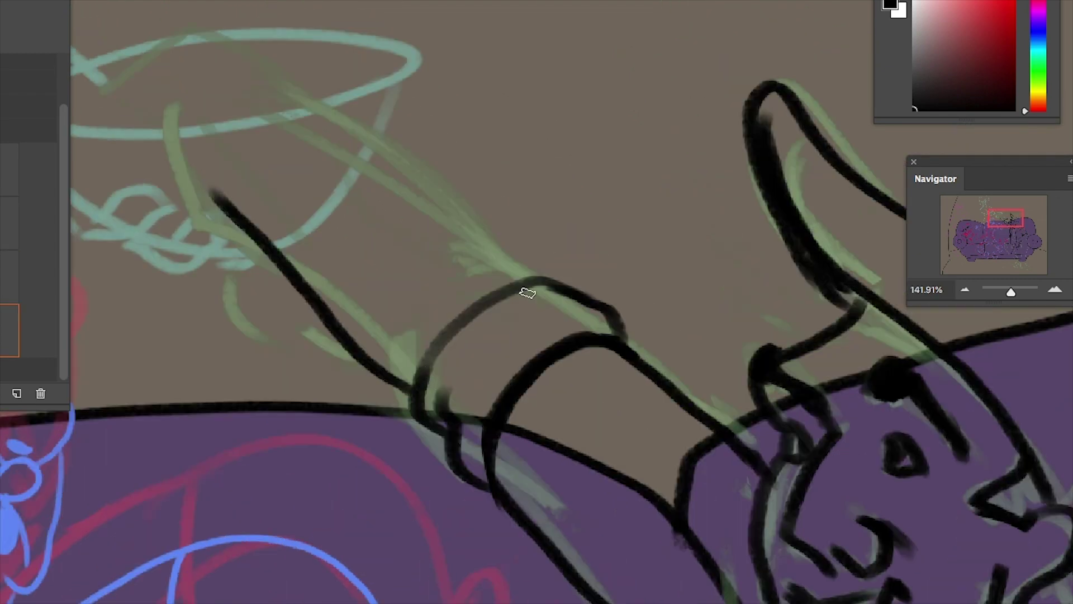
{"action": "mouse_move", "coordinate": [527, 280]}
{"action": "left_mouse_down"}
{"action": "mouse_move", "coordinate": [263, 139]}
{"action": "mouse_move", "coordinate": [301, 126]}
{"action": "mouse_move", "coordinate": [200, 69]}
{"action": "left_mouse_up"}
{"action": "key", "text": "ctrl+z"}
{"action": "left_click_drag", "start_coordinate": [223, 197], "coordinate": [193, 90]}
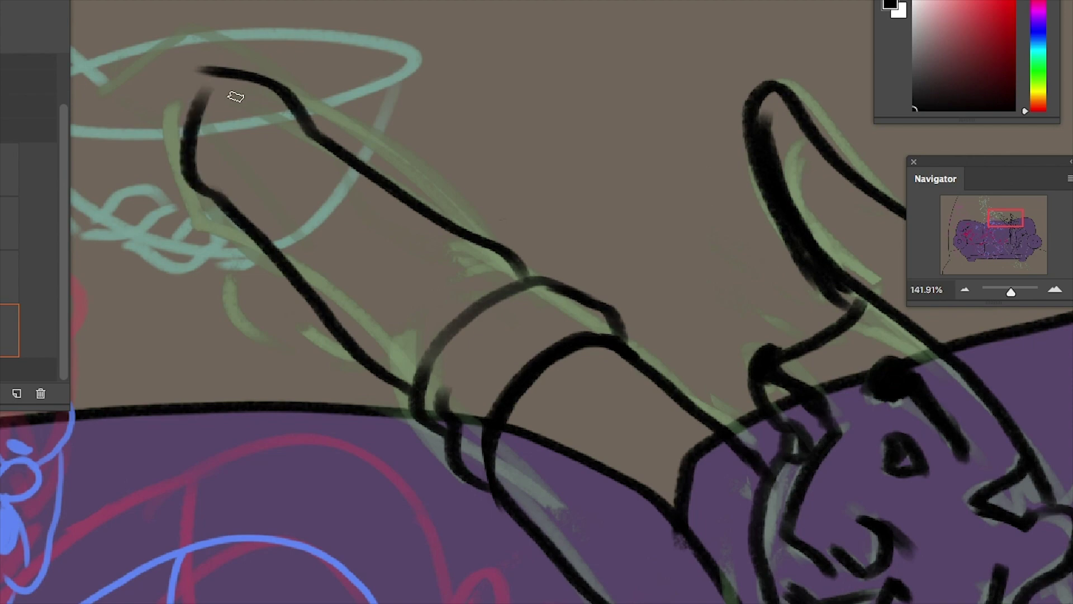
{"action": "key", "text": "ctrl+z"}
{"action": "key", "text": "ctrl+z"}
Bring the view back to the man's face at 70.47% zoom
{"action": "left_click_drag", "start_coordinate": [498, 264], "coordinate": [409, 43]}
{"action": "scroll", "coordinate": [447, 185], "scroll_direction": "down", "scroll_amount": 3}
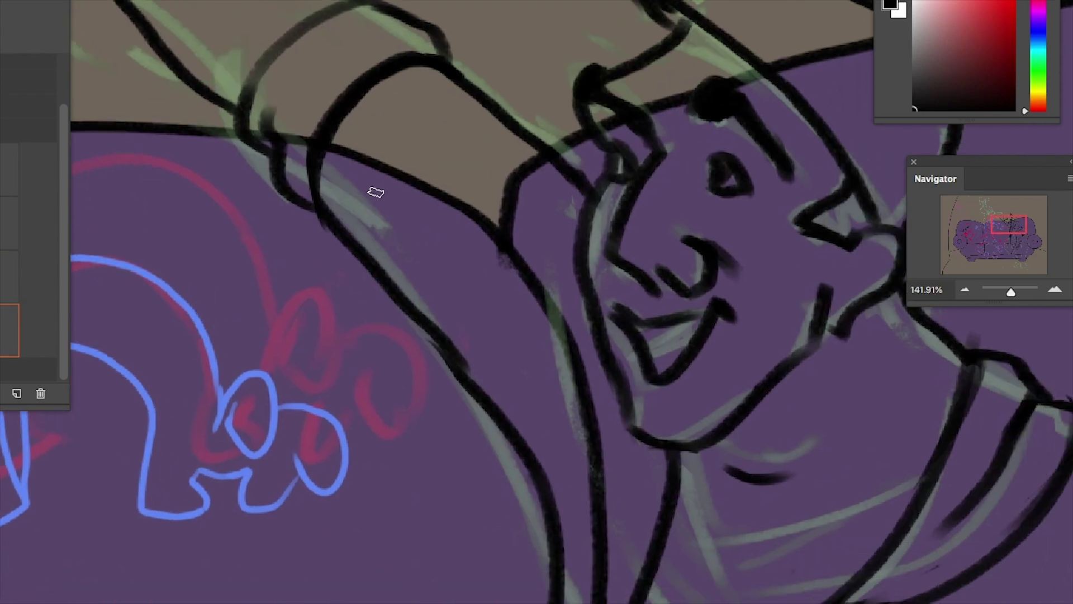
{"action": "scroll", "coordinate": [659, 217], "scroll_direction": "down", "scroll_amount": 5}
{"action": "left_click_drag", "start_coordinate": [983, 290], "coordinate": [1008, 296]}
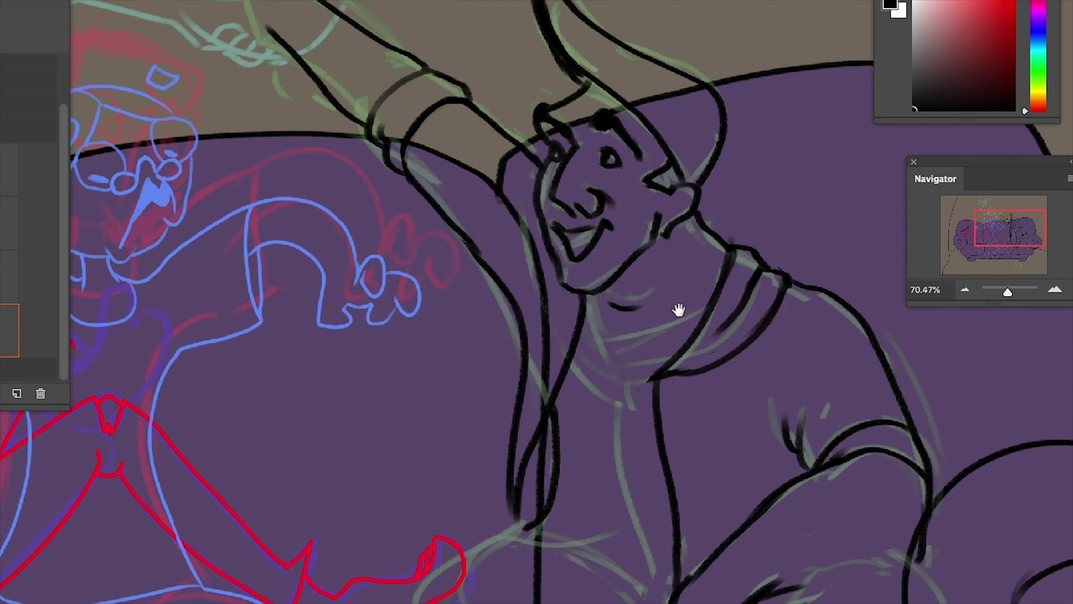
Add ear details to the man's head and ink the side of his neck below the ear
{"action": "left_click_drag", "start_coordinate": [688, 193], "coordinate": [660, 222]}
{"action": "left_click_drag", "start_coordinate": [575, 288], "coordinate": [581, 120]}
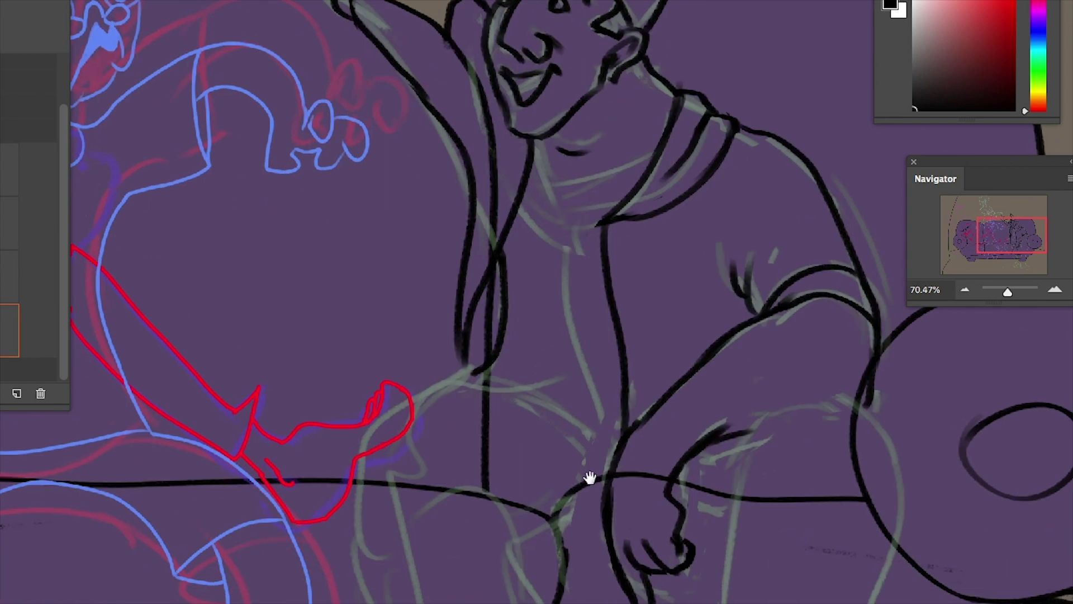
{"action": "mouse_move", "coordinate": [589, 477]}
{"action": "left_mouse_down"}
{"action": "mouse_move", "coordinate": [559, 304]}
{"action": "mouse_move", "coordinate": [515, 589]}
{"action": "left_mouse_up"}
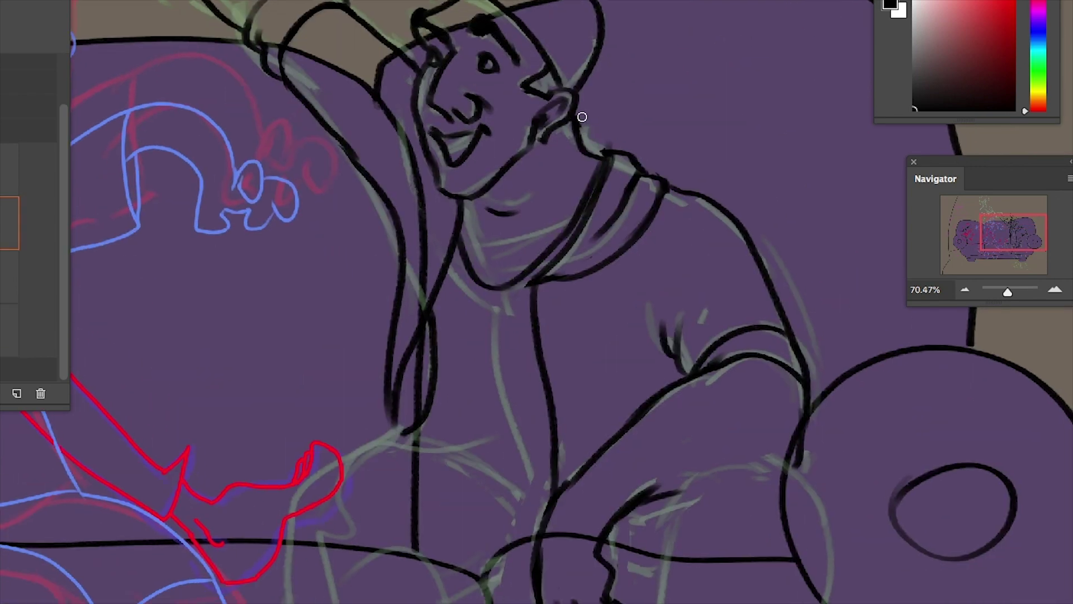
{"action": "key", "text": "alt+bracketleft"}
{"action": "key", "text": "alt+bracketleft"}
{"action": "left_click_drag", "start_coordinate": [567, 136], "coordinate": [528, 202]}
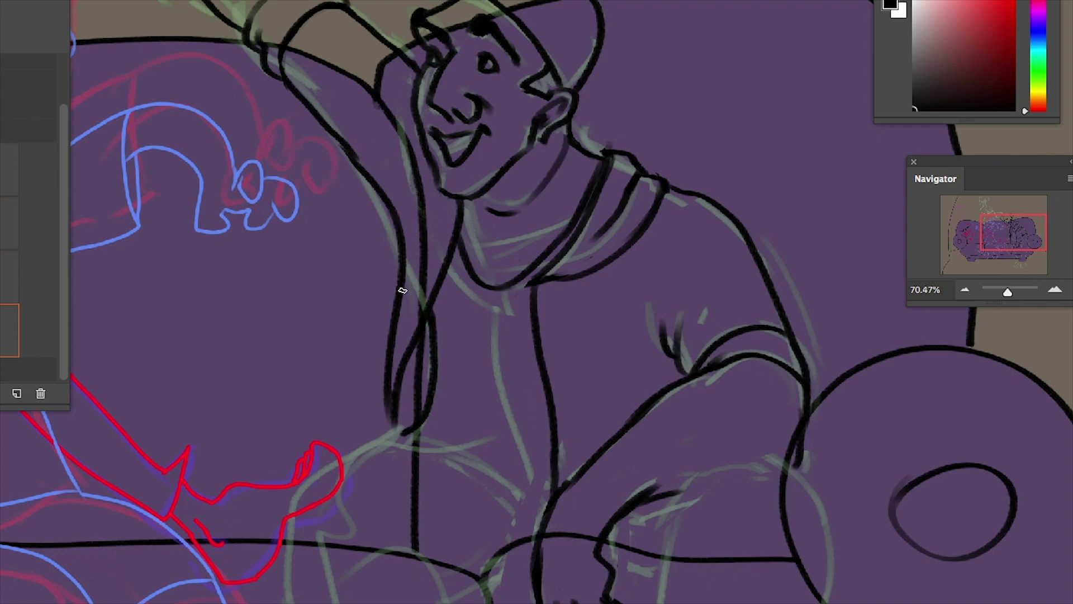
Ink the man's thigh strokes over the sofa, undoing the stray stroke at the top left
{"action": "scroll", "coordinate": [731, 293], "scroll_direction": "down", "scroll_amount": 5}
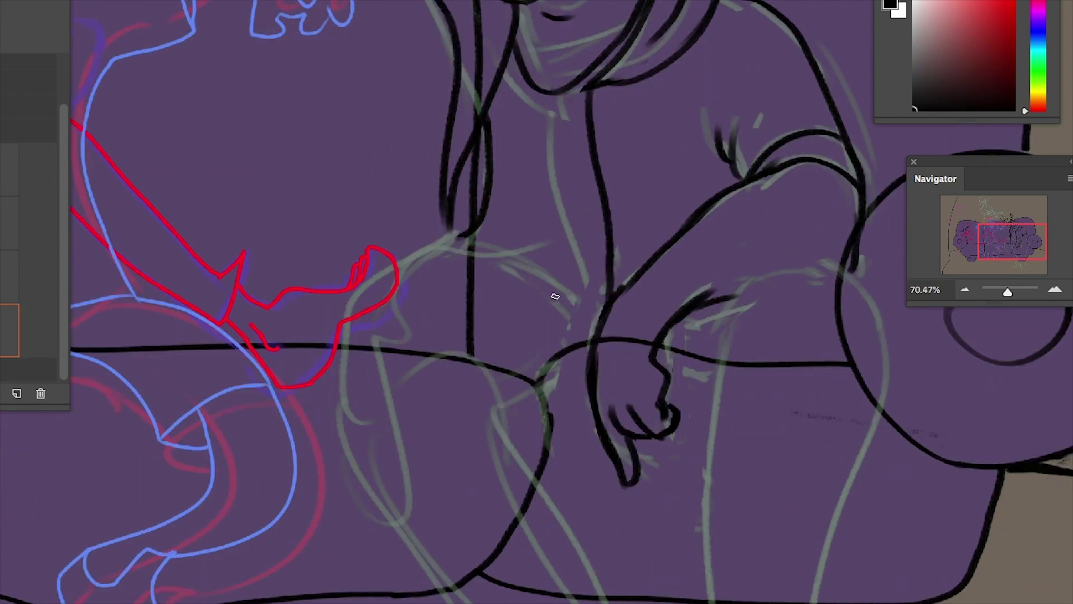
{"action": "left_click_drag", "start_coordinate": [571, 327], "coordinate": [343, 336]}
{"action": "scroll", "coordinate": [544, 371], "scroll_direction": "down", "scroll_amount": 2}
{"action": "left_click_drag", "start_coordinate": [471, 254], "coordinate": [640, 603]}
{"action": "scroll", "coordinate": [559, 447], "scroll_direction": "down", "scroll_amount": 4}
{"action": "left_click_drag", "start_coordinate": [331, 63], "coordinate": [293, 126]}
{"action": "key", "text": "ctrl+z"}
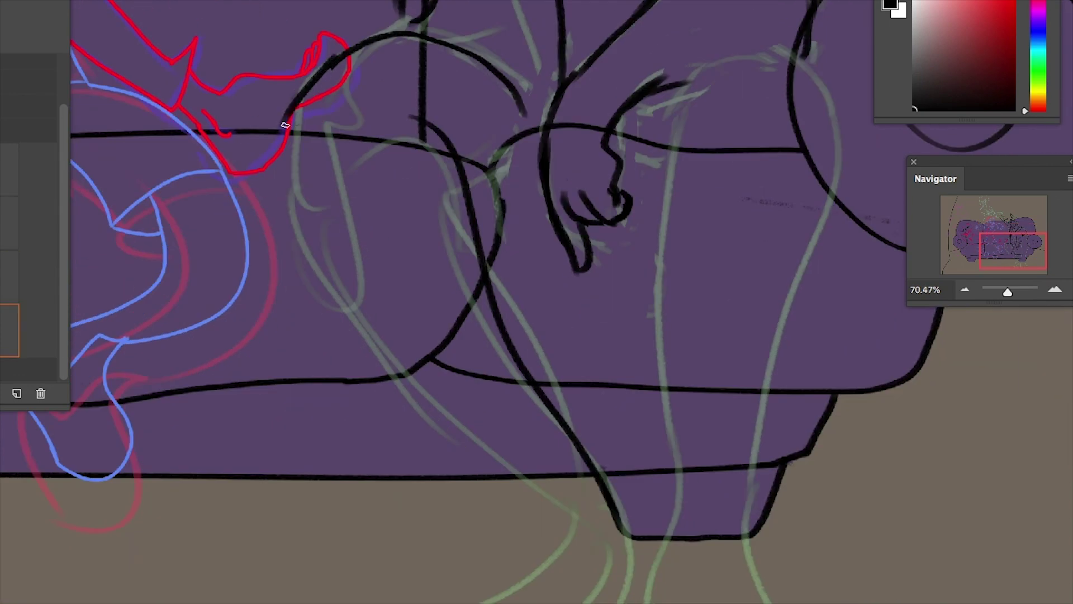